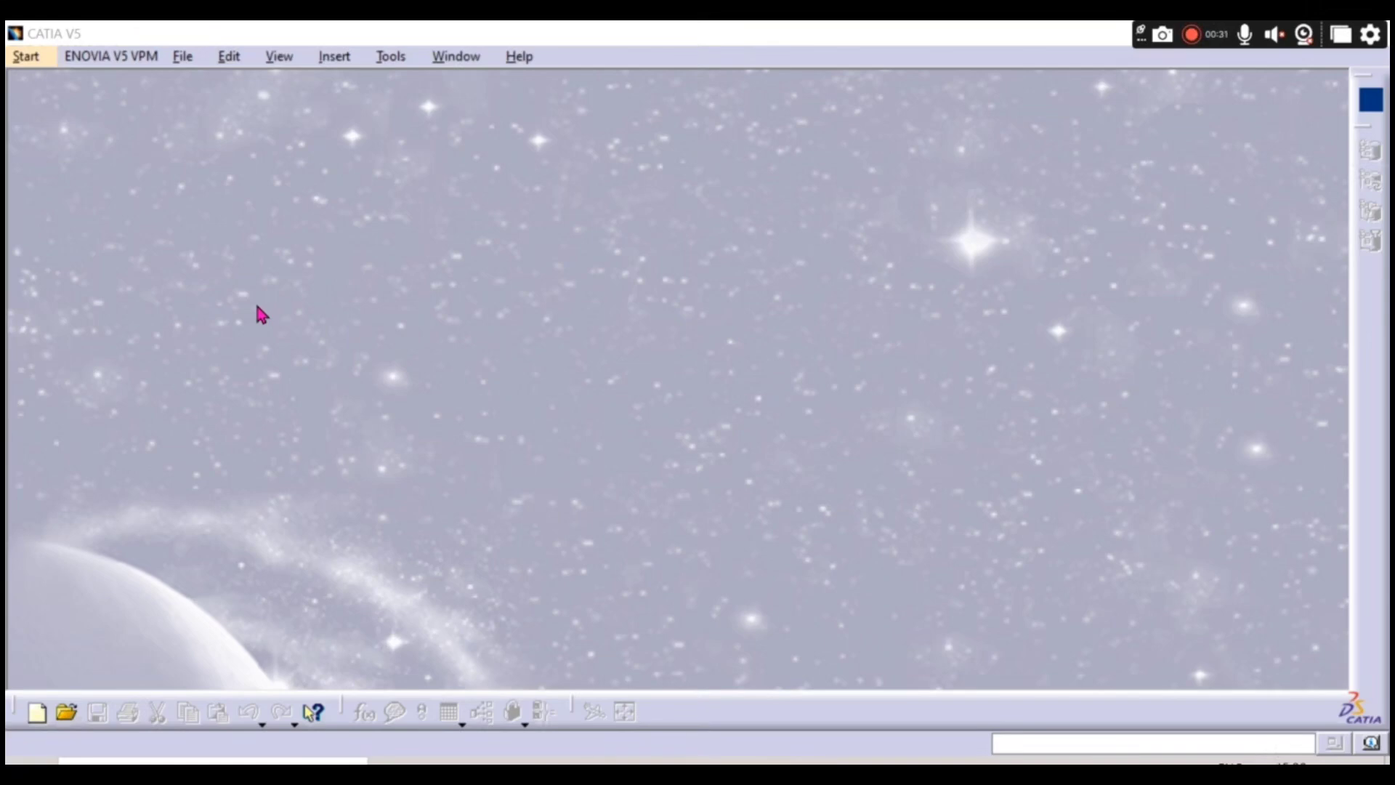
- Create a new part named Part1 with hybrid design enabled in the Generative Shape Design workbench
click(43, 56)
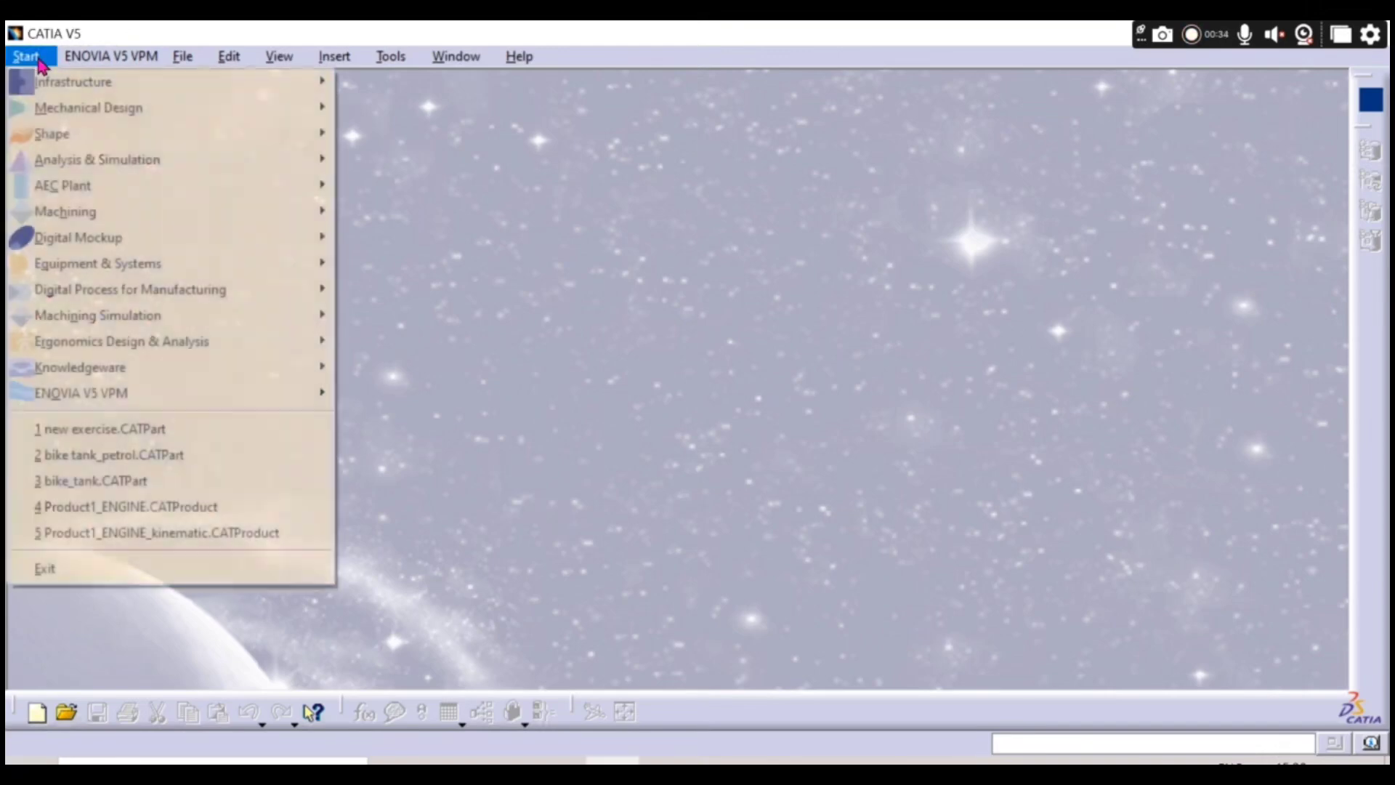
mouse_move(188, 138)
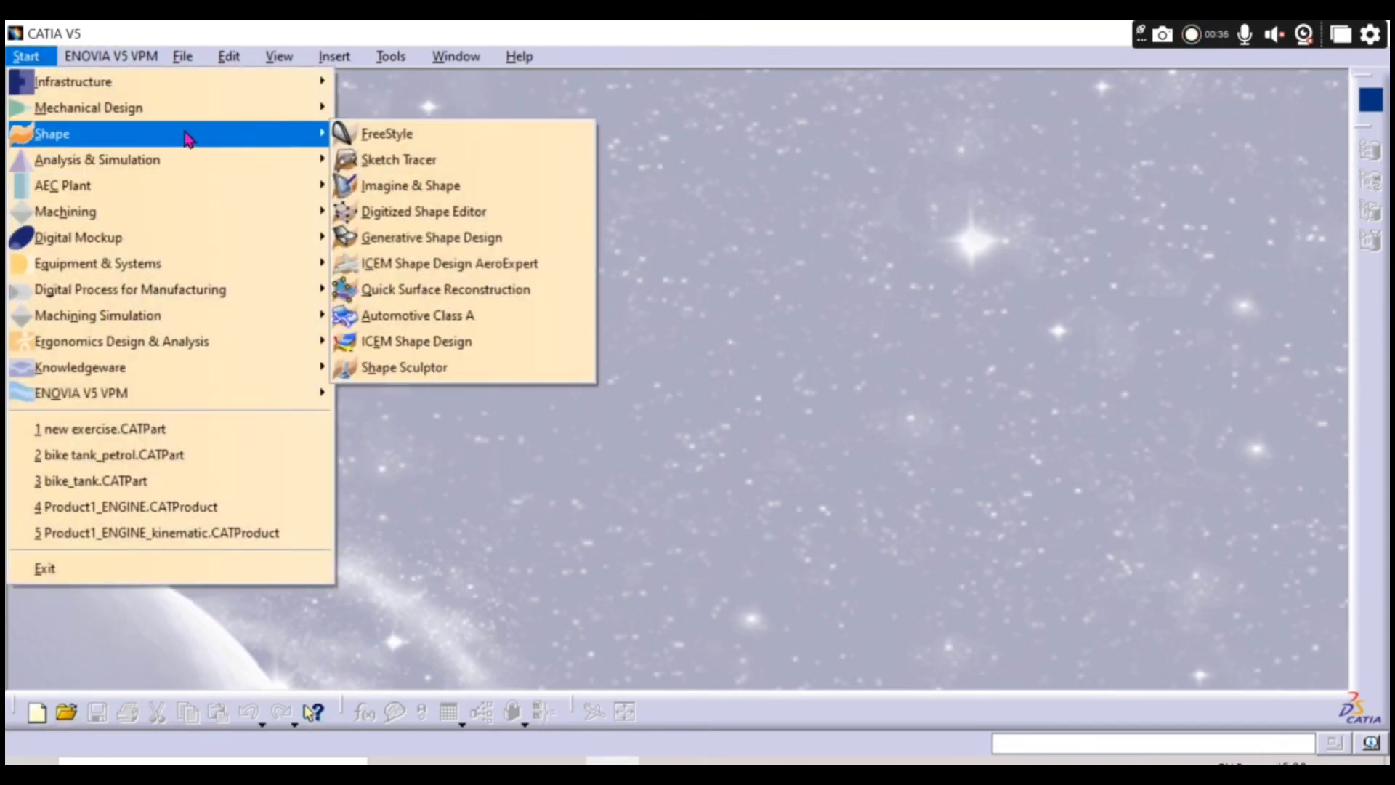
click(494, 236)
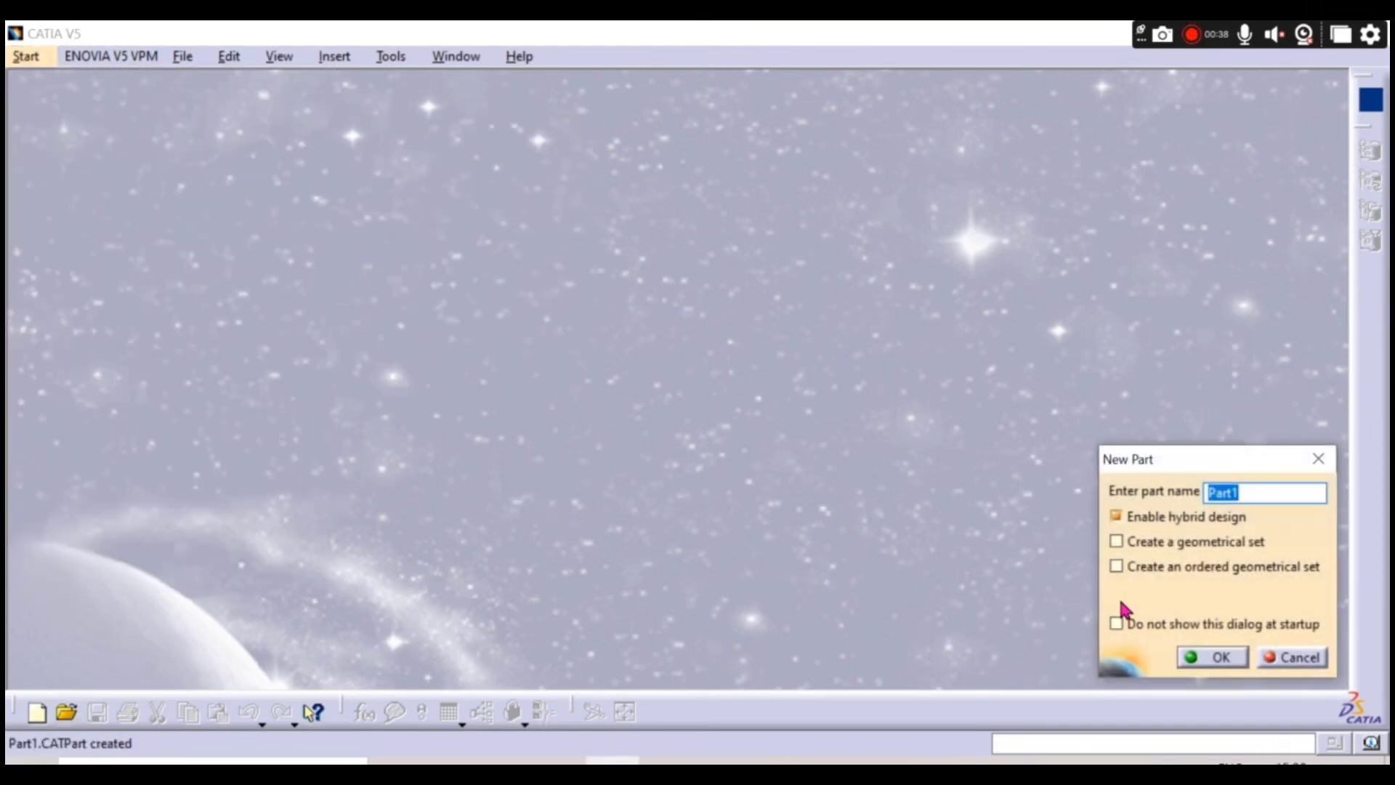
click(1210, 657)
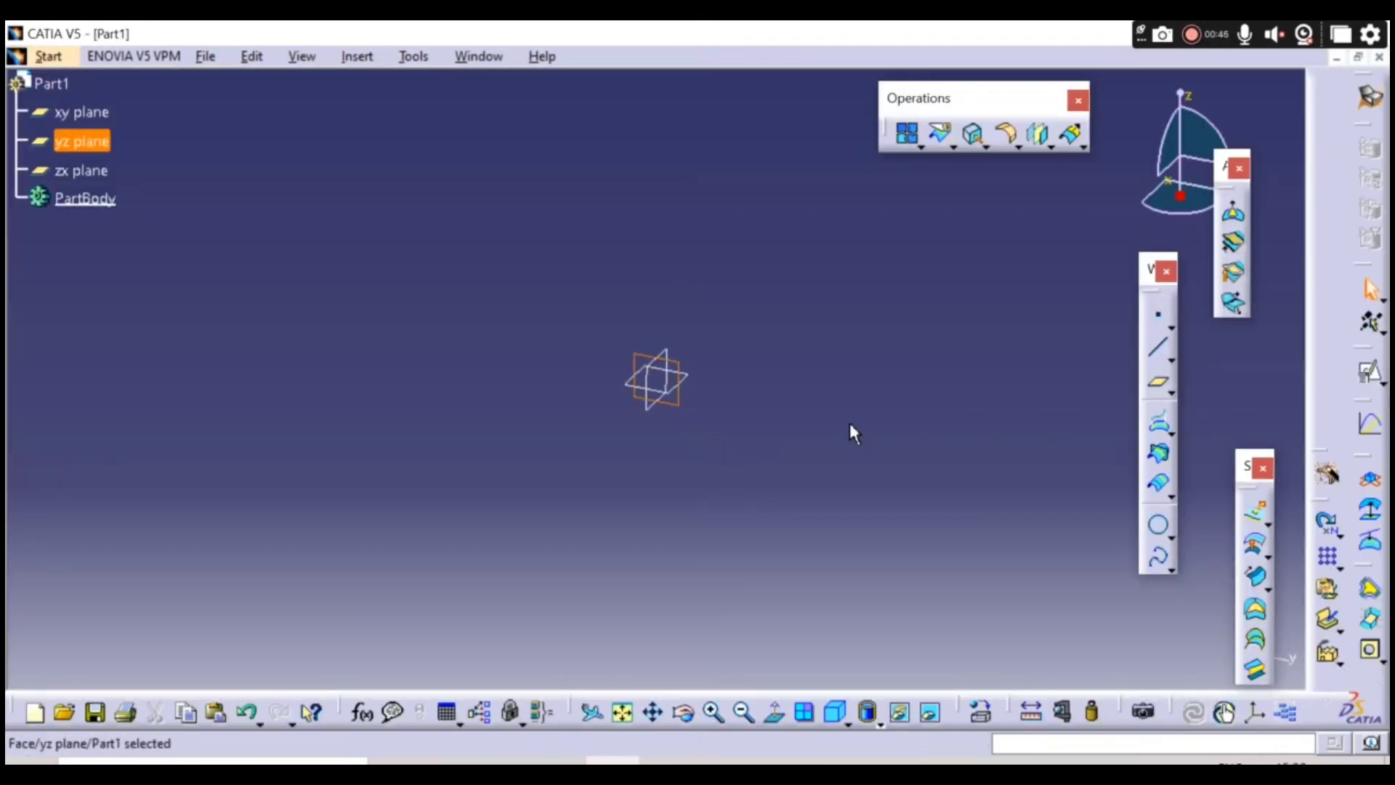
- Start a positioned sketch on the yz plane and draw a horizontal line on the H axis towards the origin, followed by a line sloping up past it
click(1369, 372)
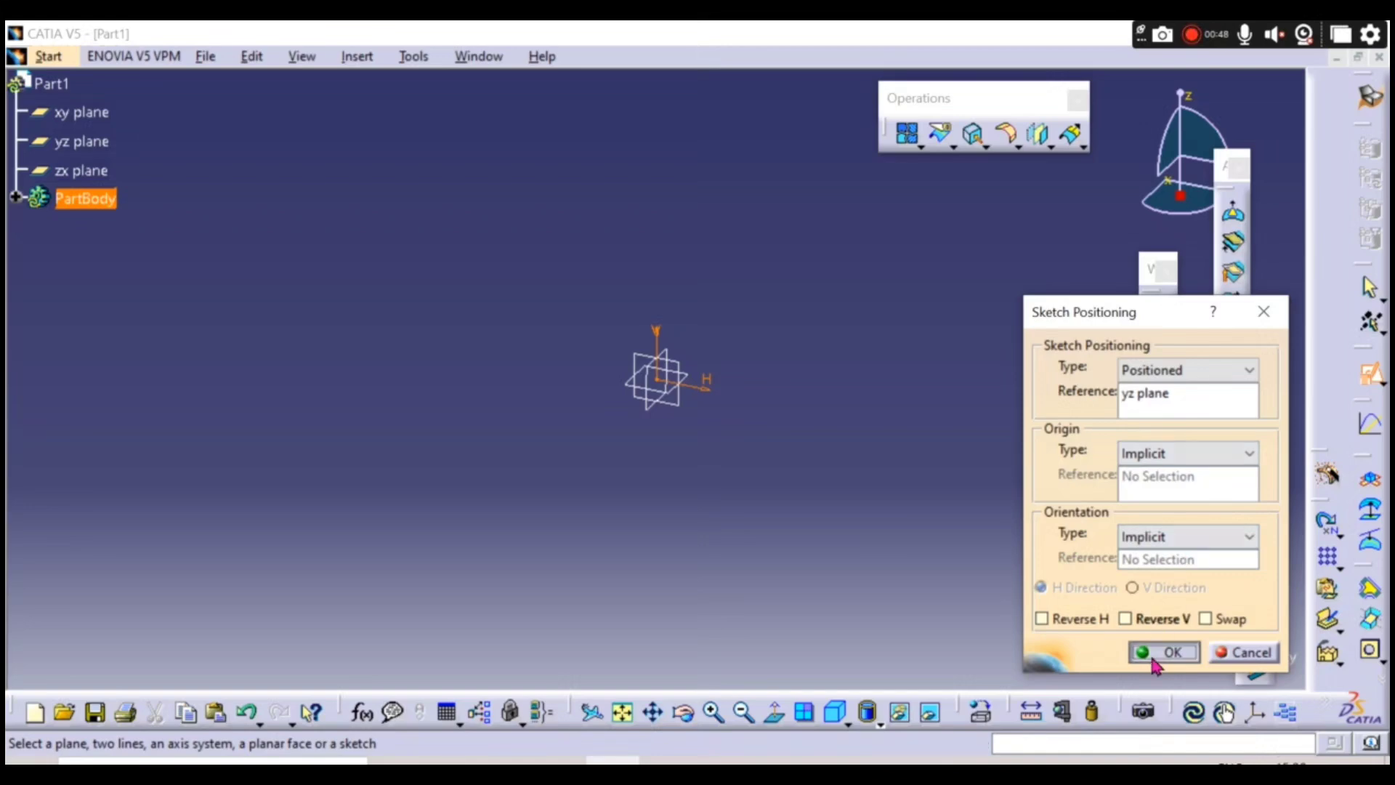
click(1155, 653)
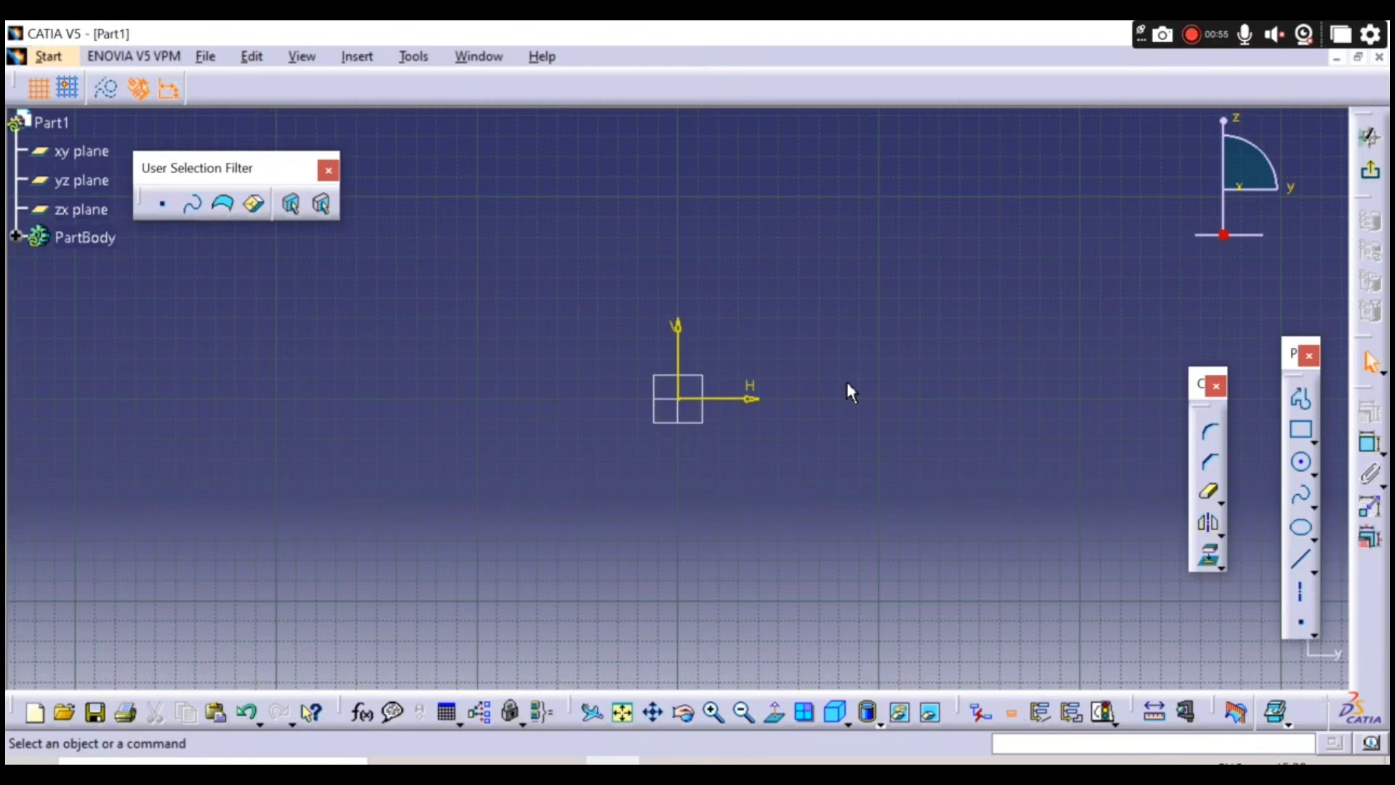
click(1300, 398)
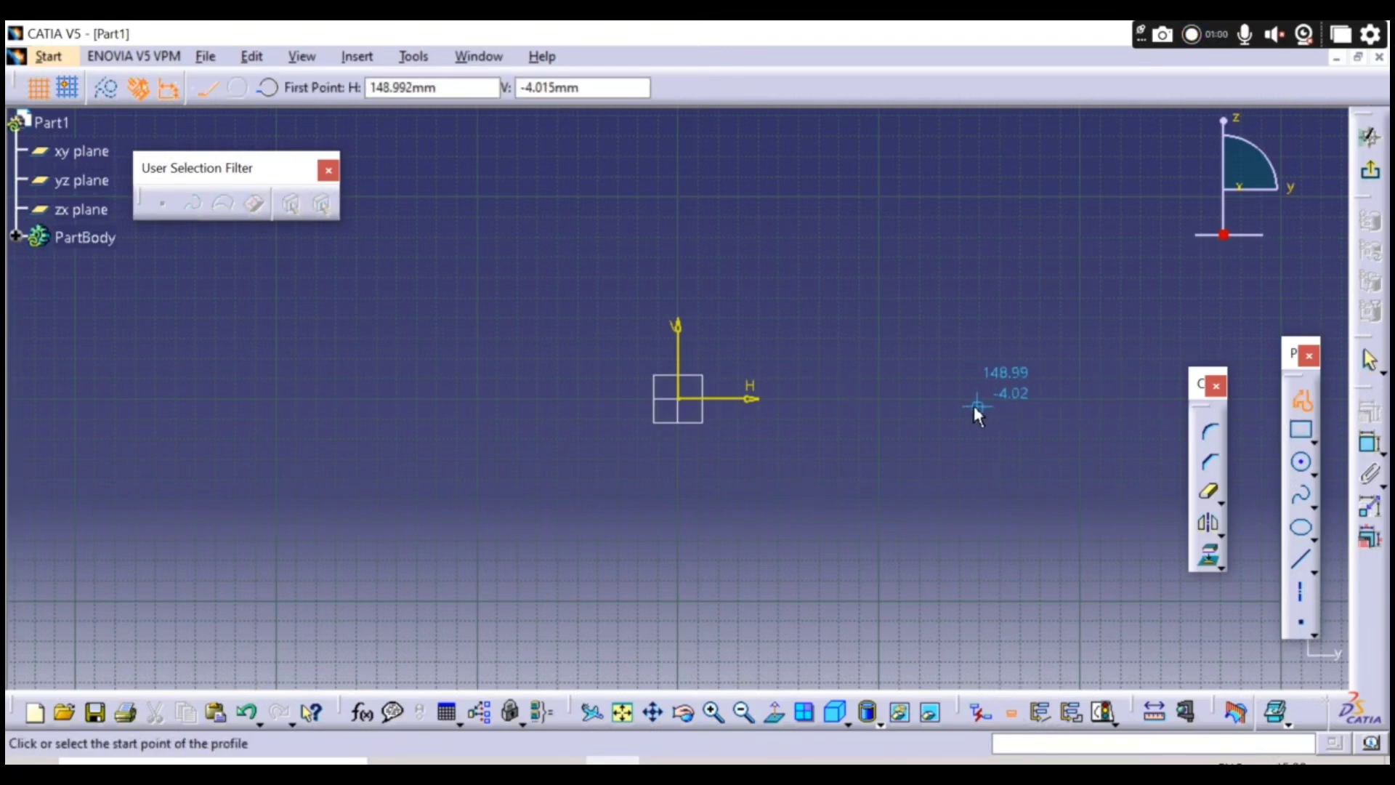
middle_drag(919, 442, 787, 462)
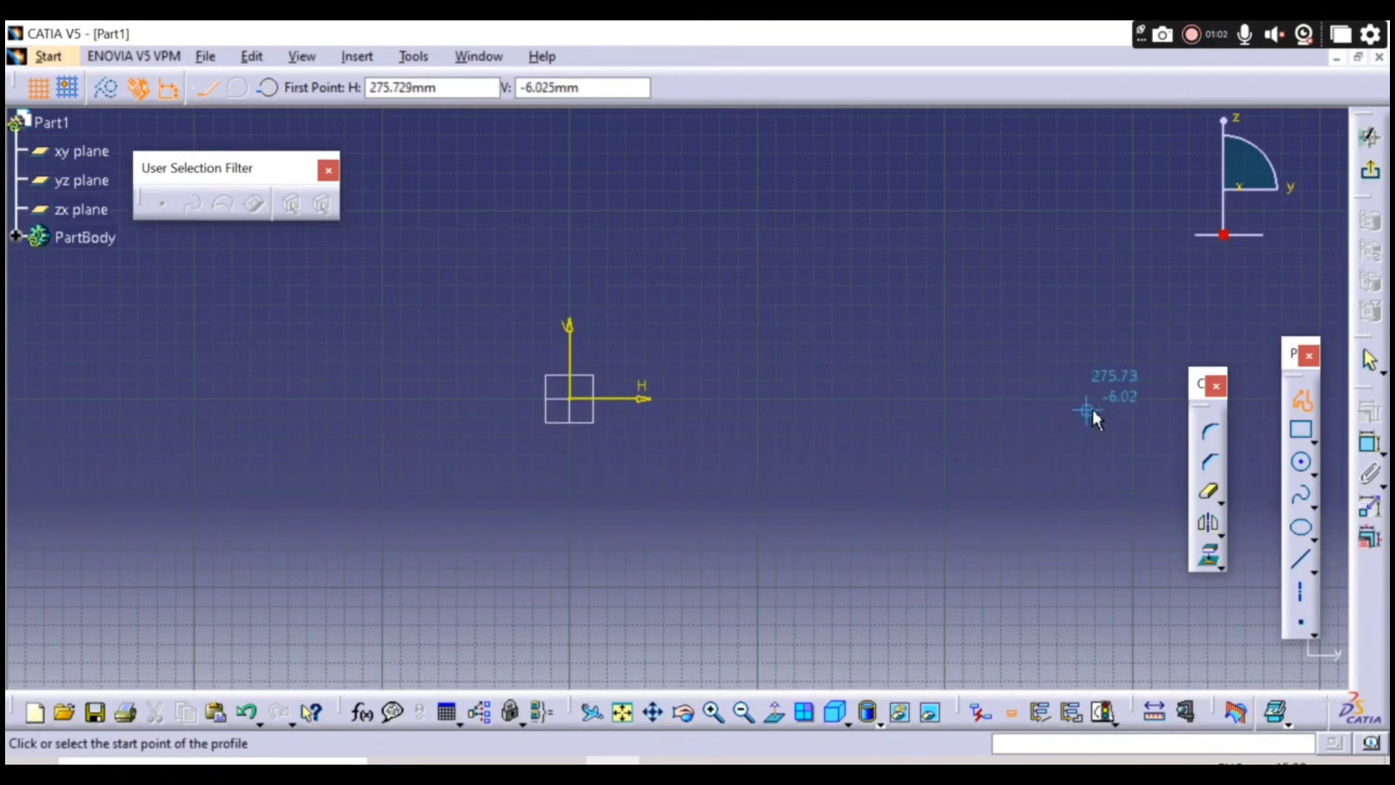
click(1134, 398)
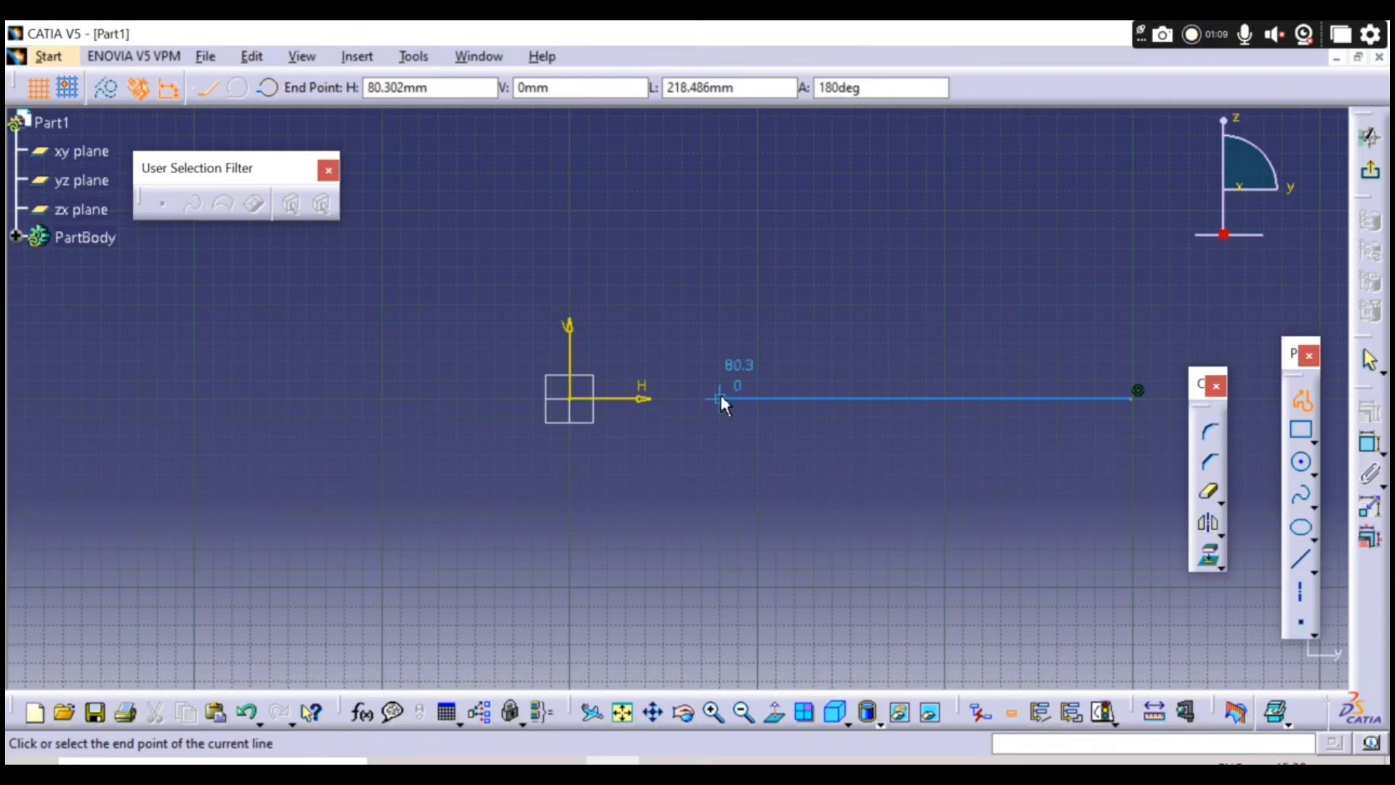
click(691, 398)
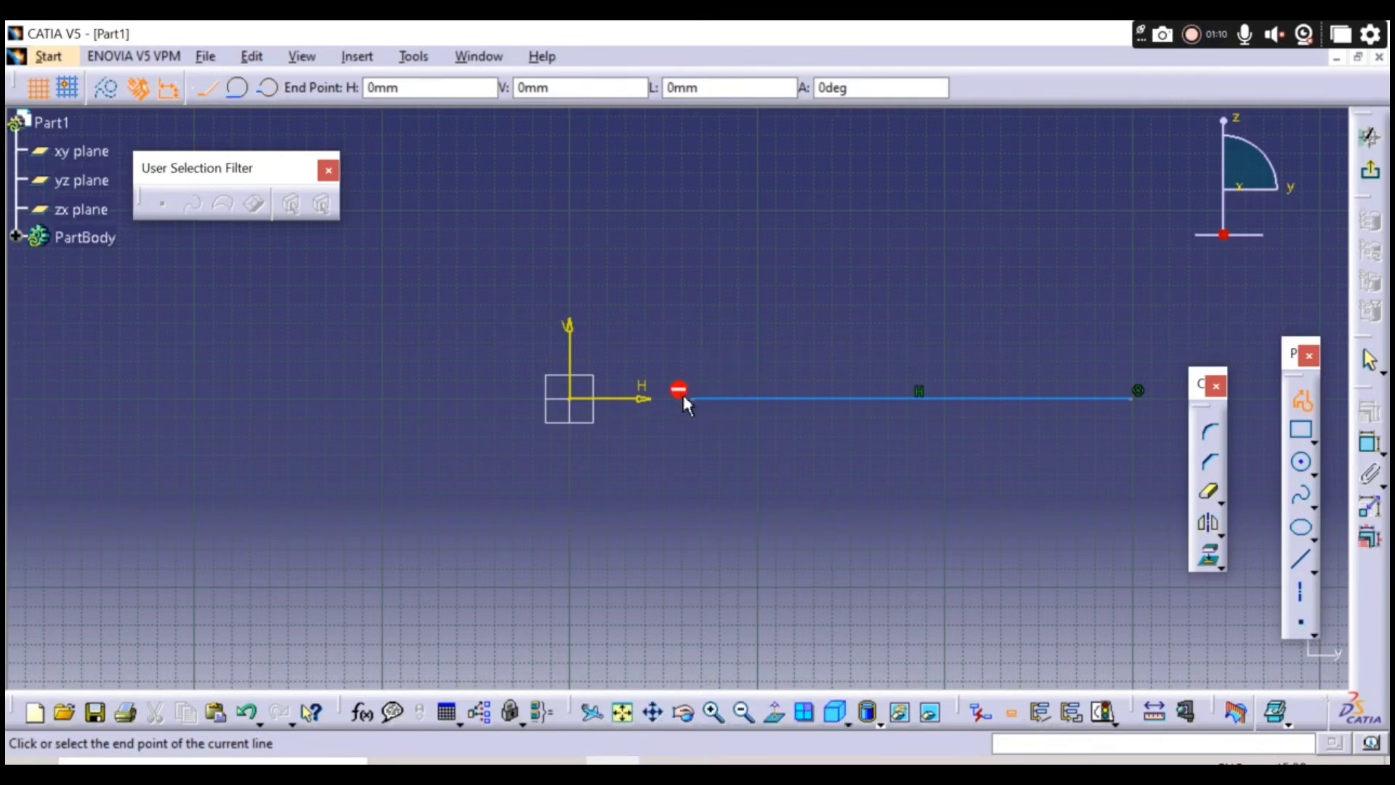
click(514, 218)
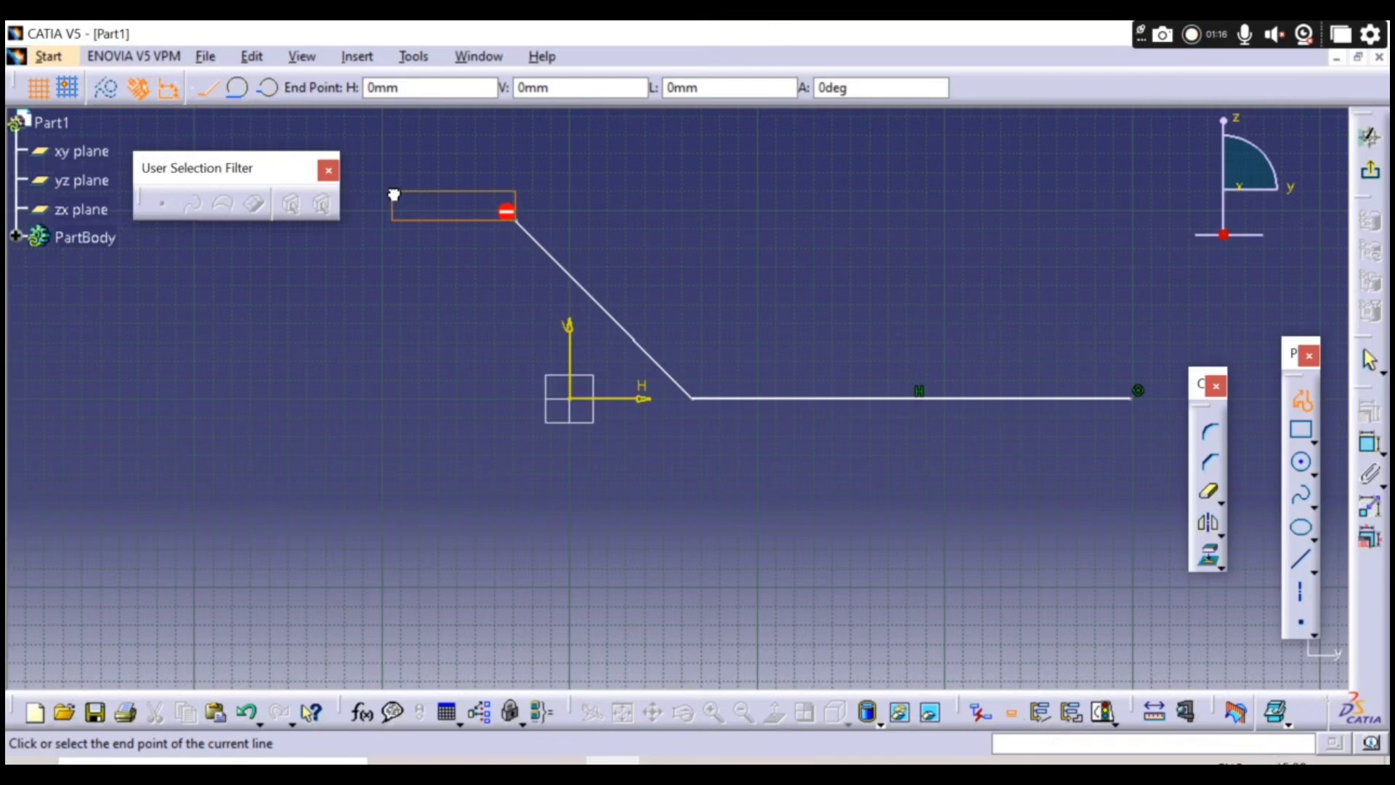
- Continue the profile with a tangent arc, a long horizontal line and a large tangent arc ending on the H axis
drag(514, 218, 450, 229)
middle_drag(375, 160, 527, 231)
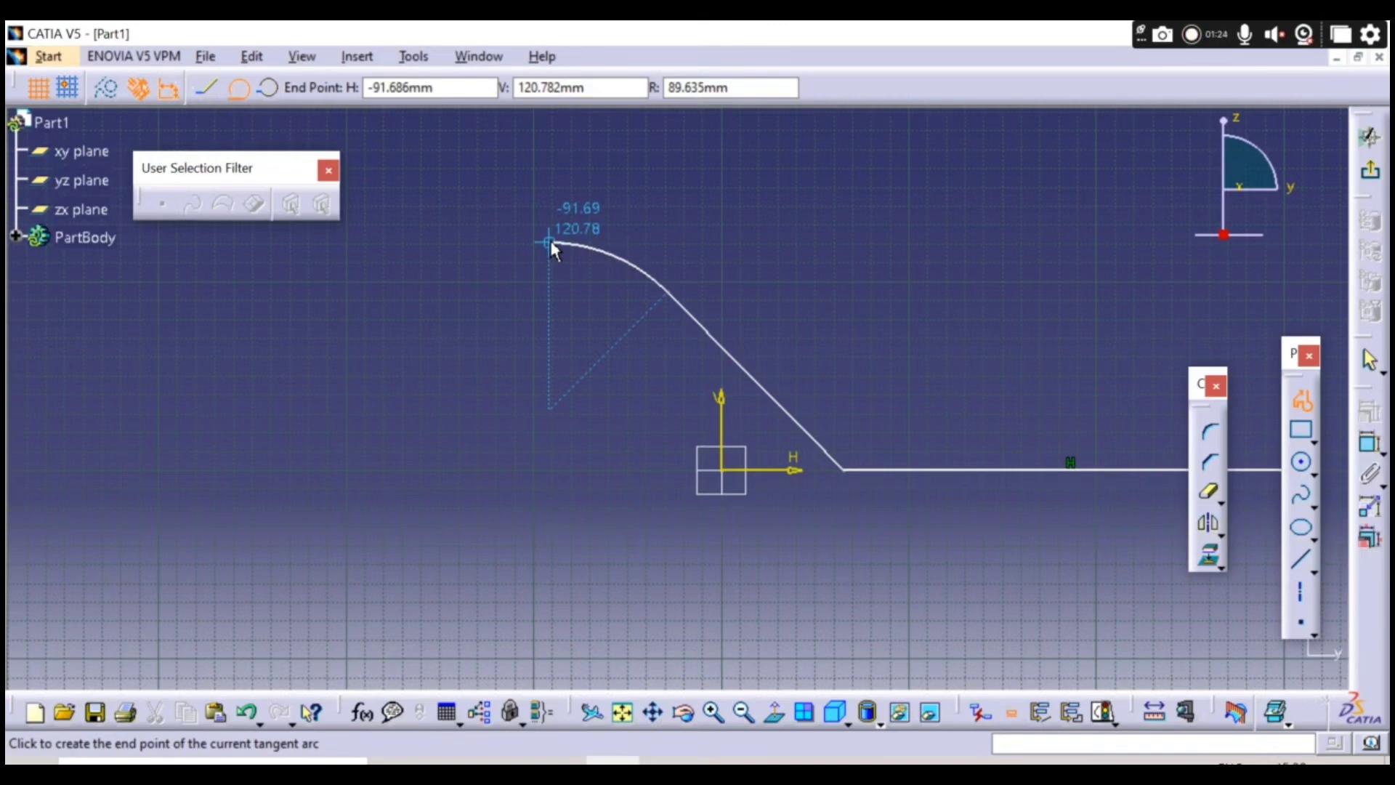
click(543, 243)
middle_drag(504, 283, 829, 330)
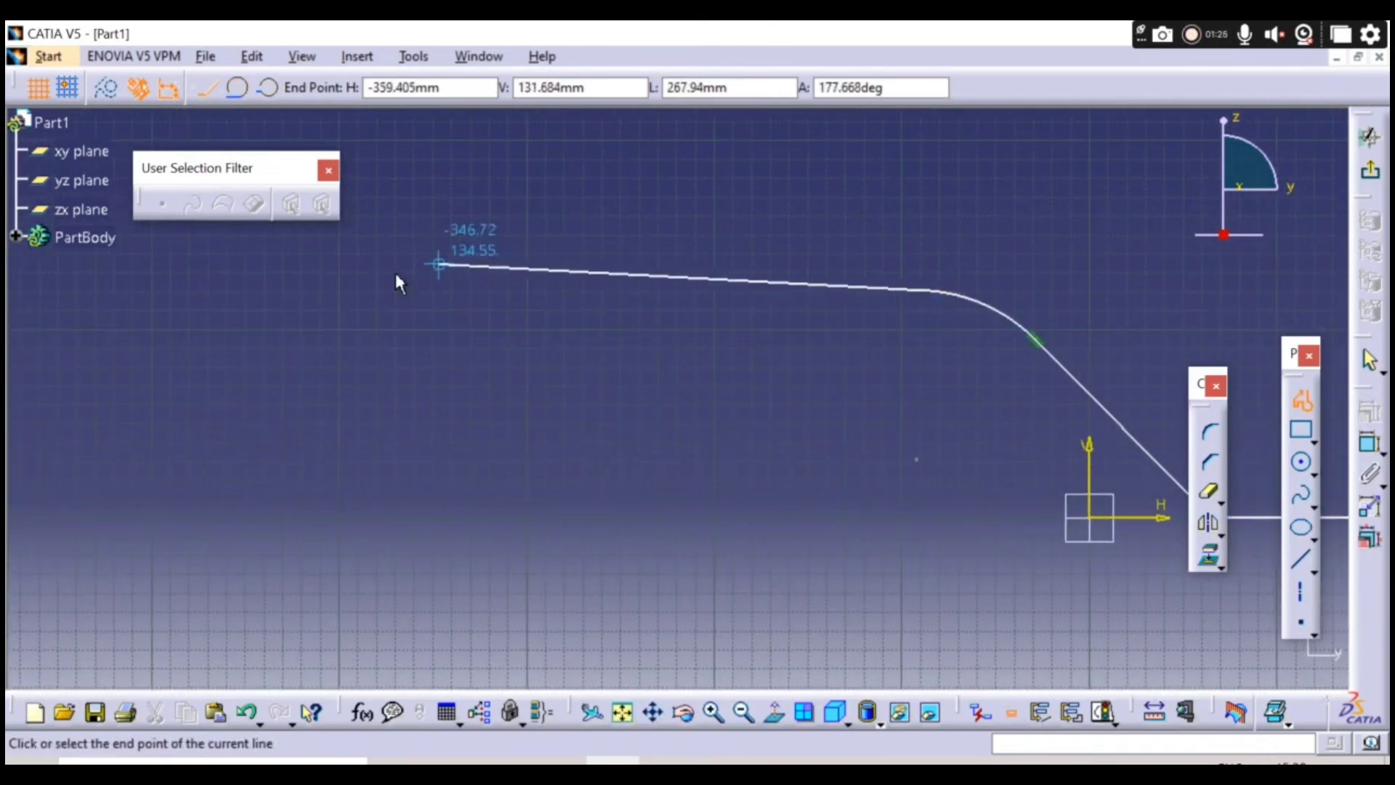
click(295, 286)
middle_drag(676, 384, 575, 459)
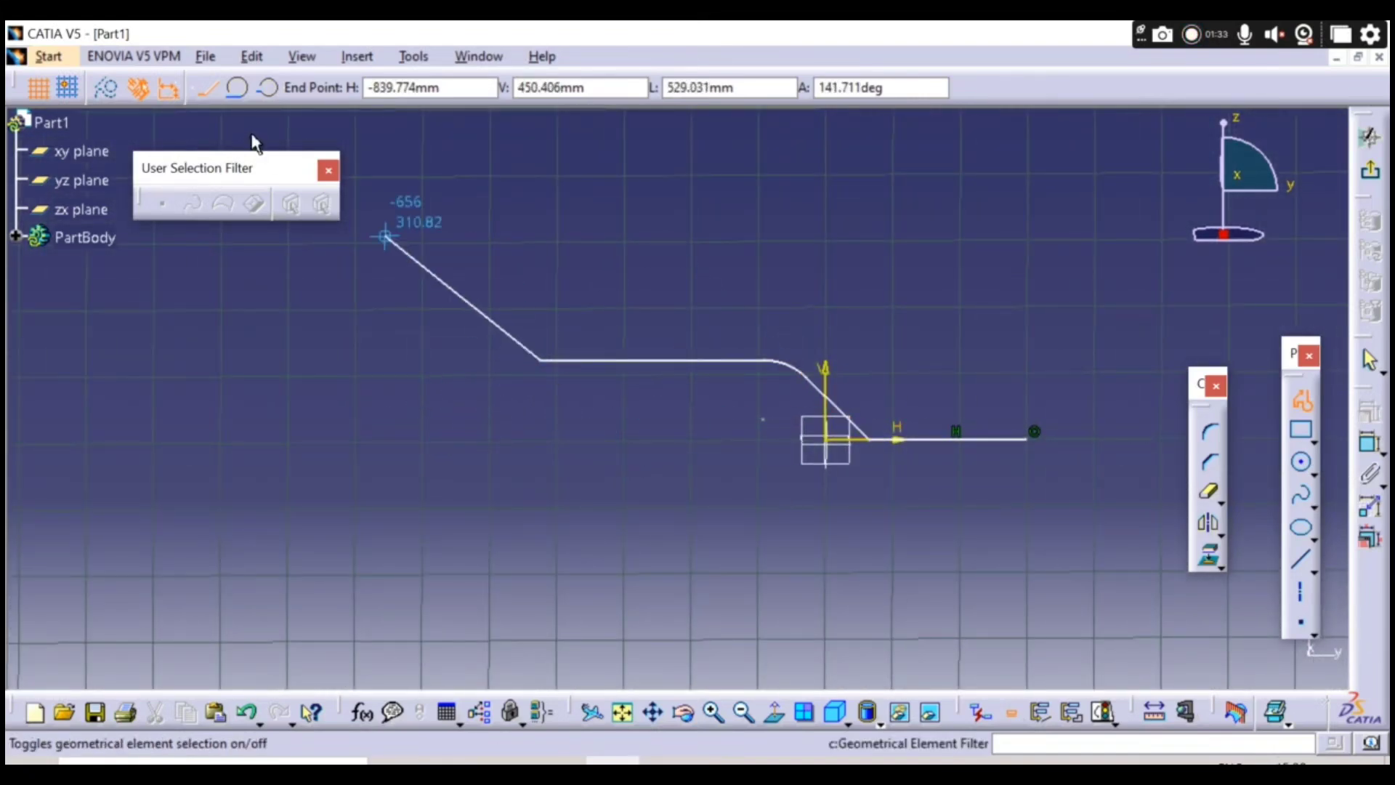
click(244, 93)
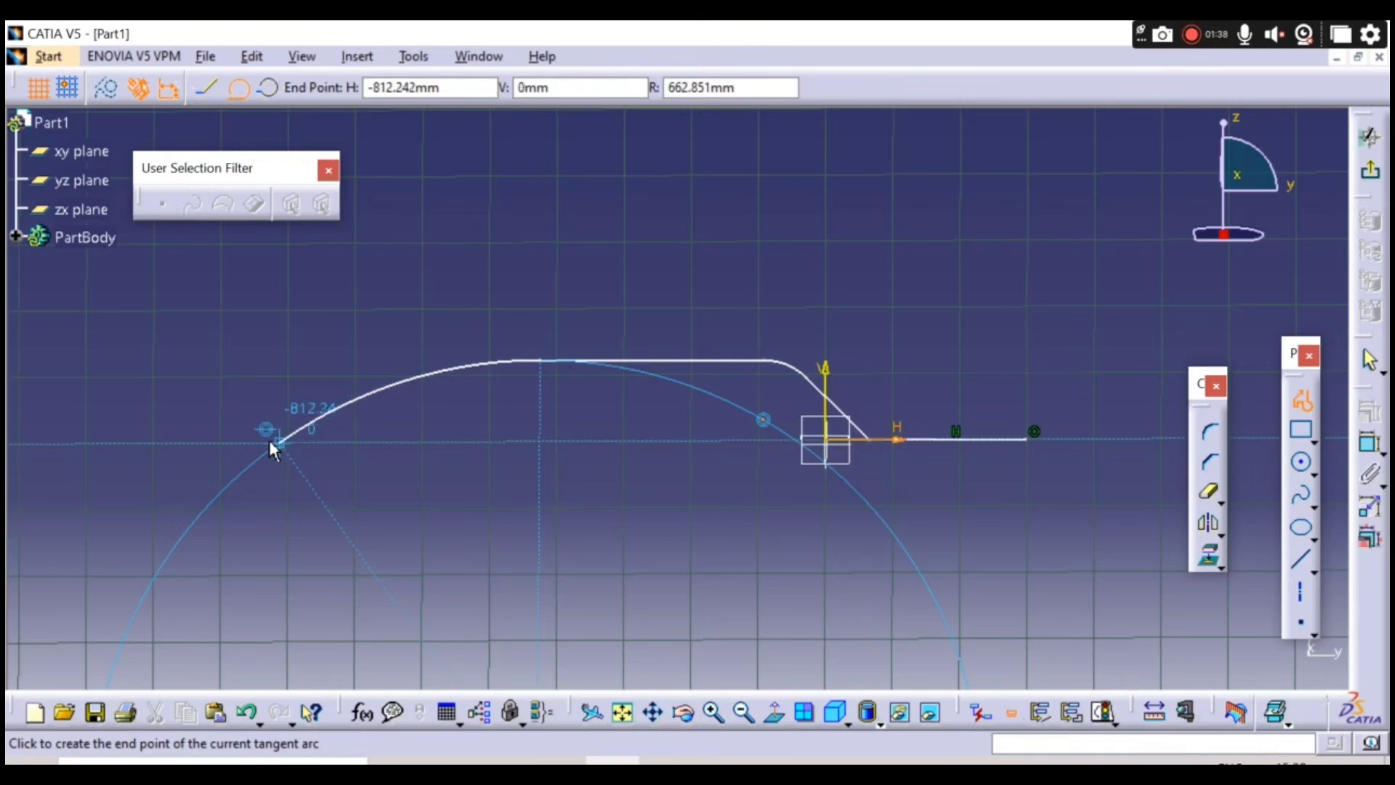
click(331, 443)
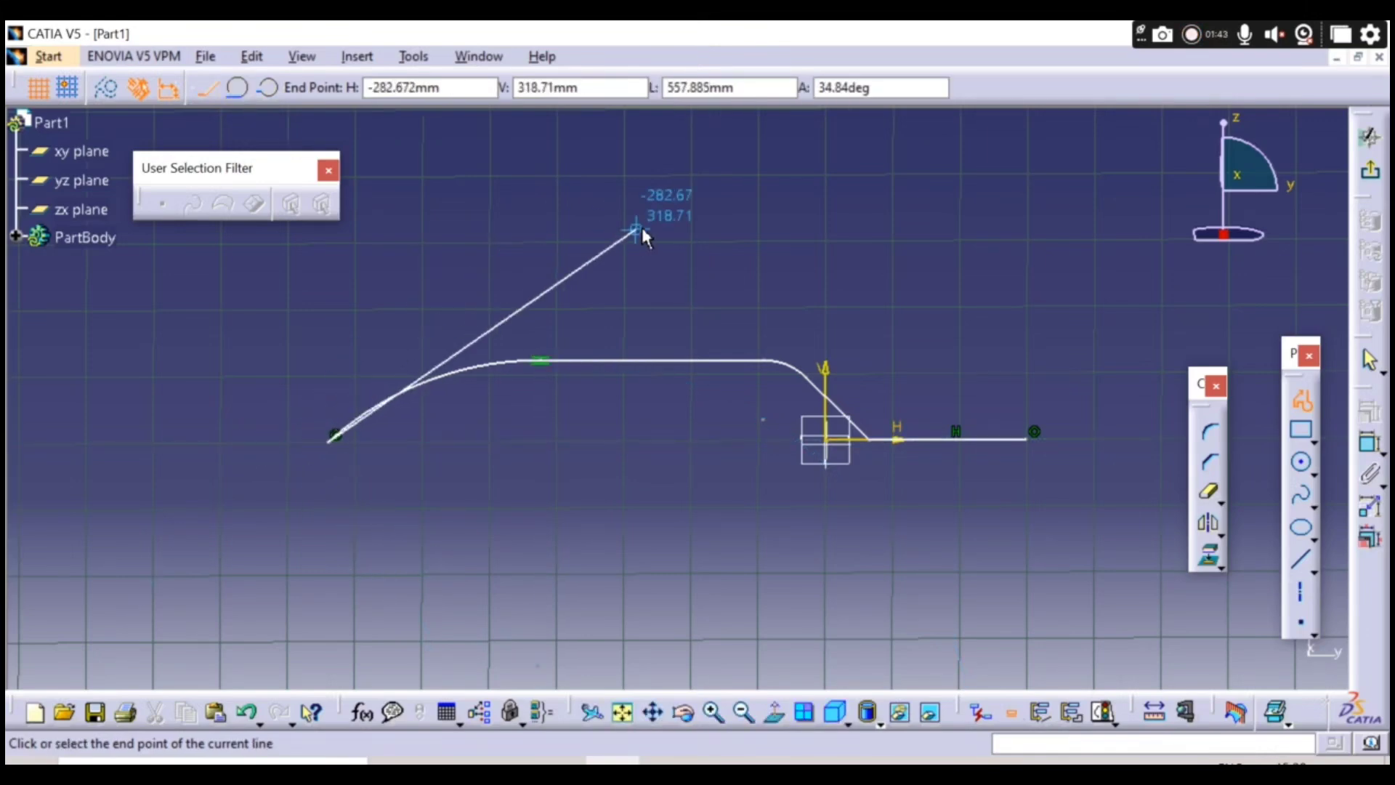
key(Escape)
- Lengthen the profile's straight segment on the H axis by moving its free end point outward, and exit the sketch
mouse_move(1038, 486)
middle_down()
mouse_move(893, 486)
mouse_move(831, 516)
middle_up()
double_click(862, 428)
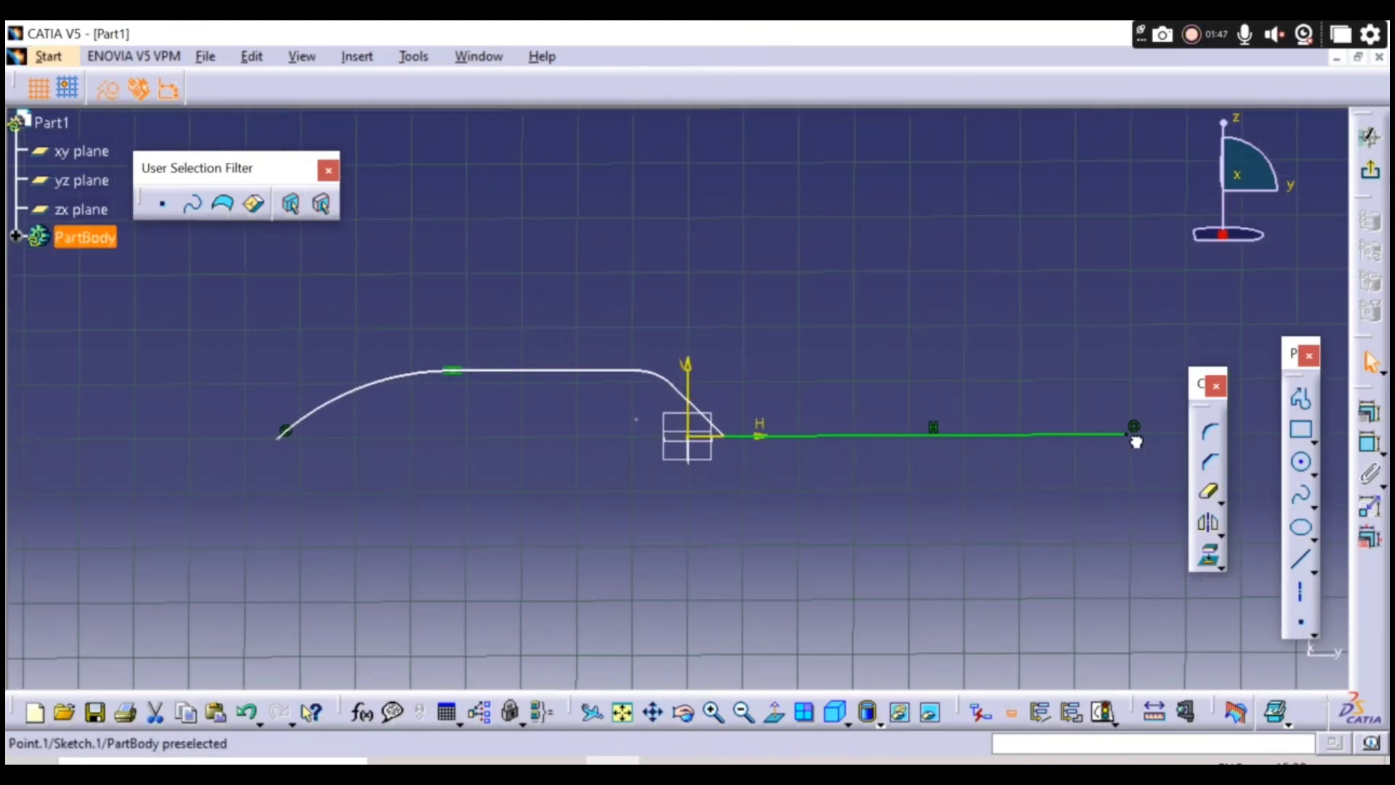
click(829, 489)
mouse_move(828, 489)
middle_down()
mouse_move(756, 298)
mouse_move(772, 361)
middle_up()
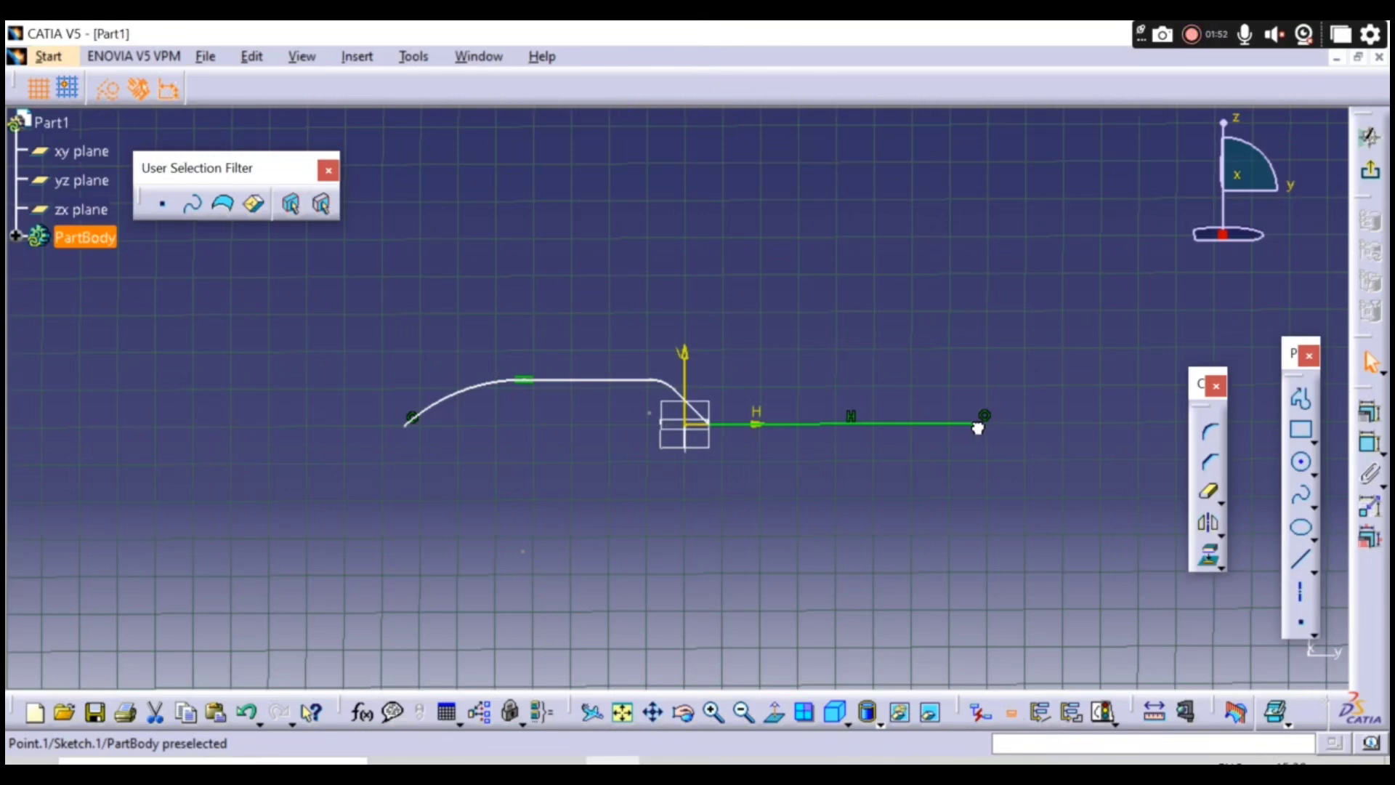
click(828, 534)
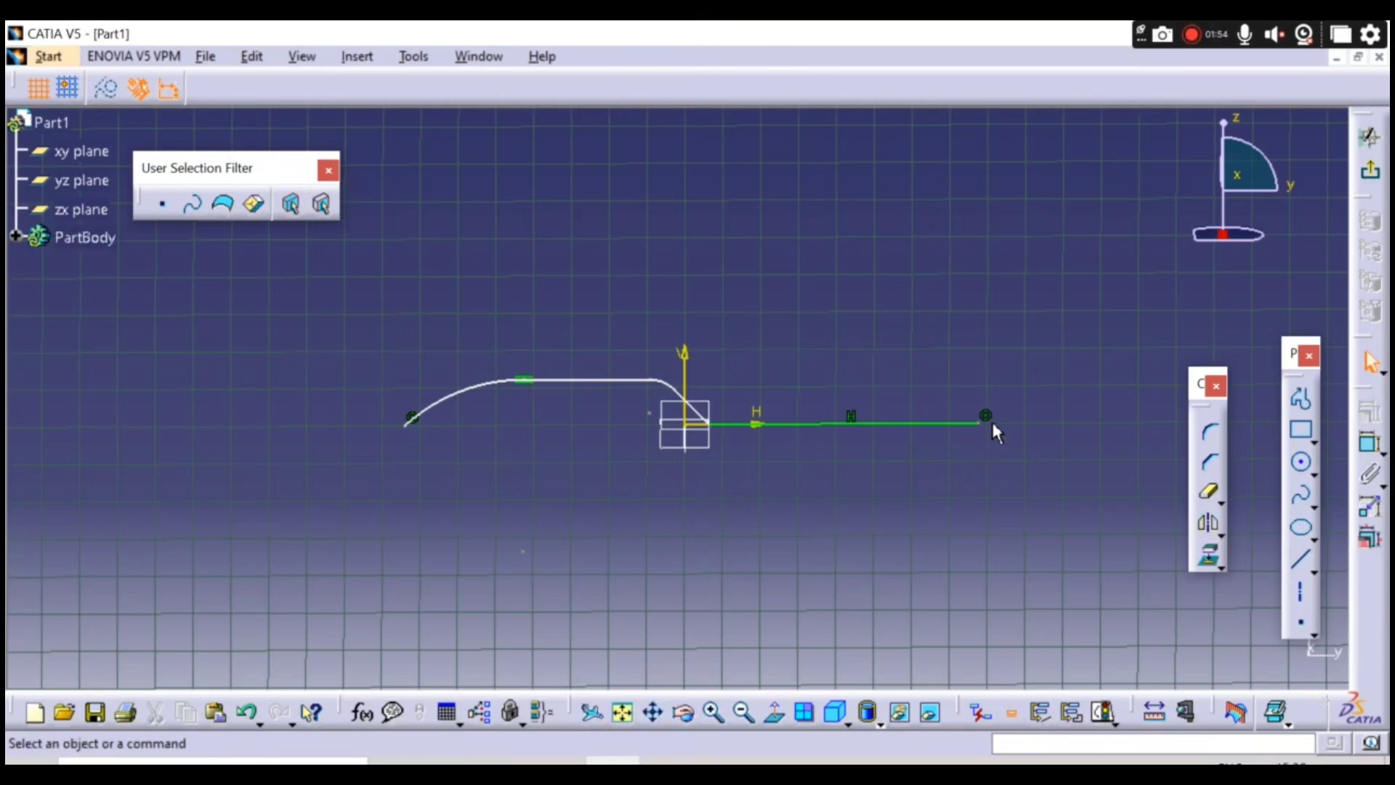
drag(988, 427, 965, 429)
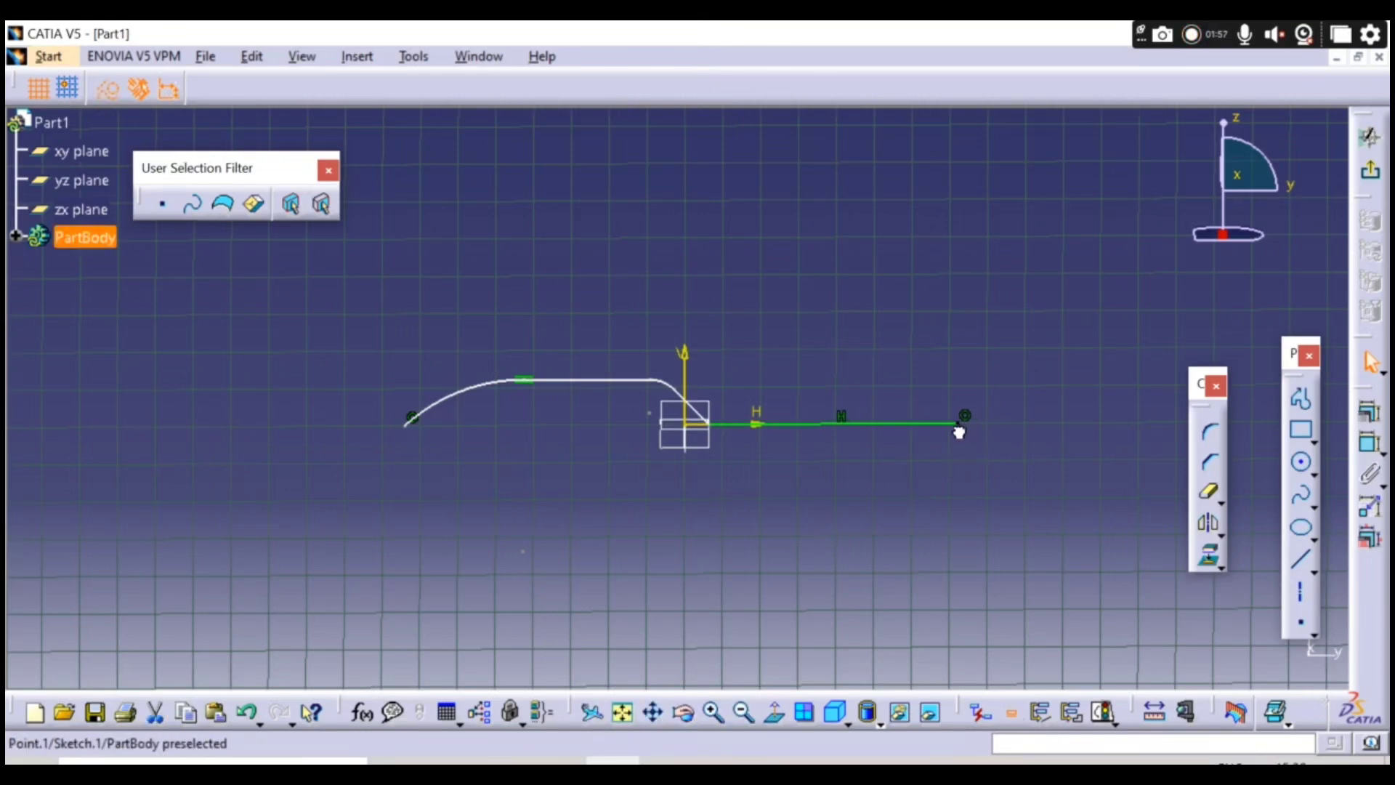
click(1370, 169)
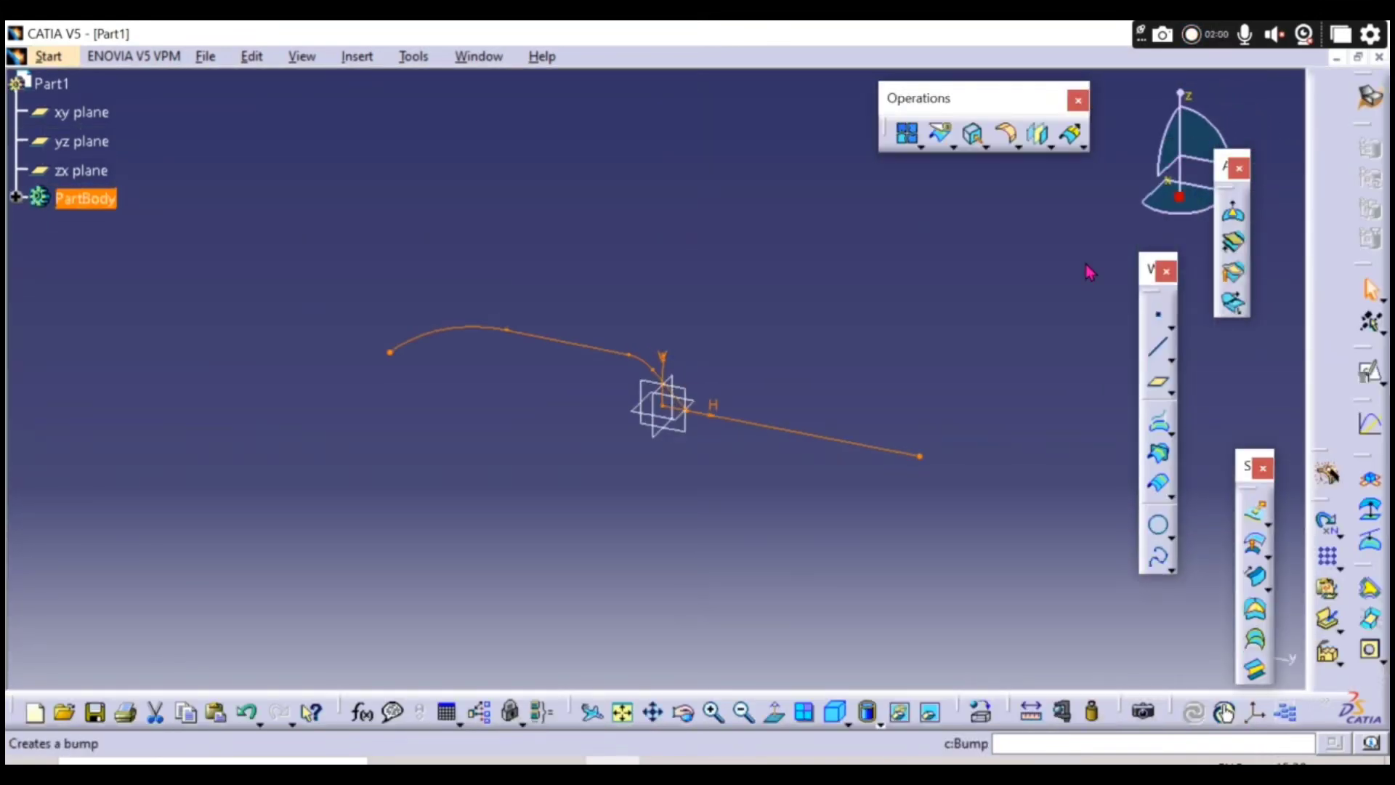
- Extrude the profile sketch as a surface along the sketch normal, with mirrored extent and a 360 mm limit
click(1254, 510)
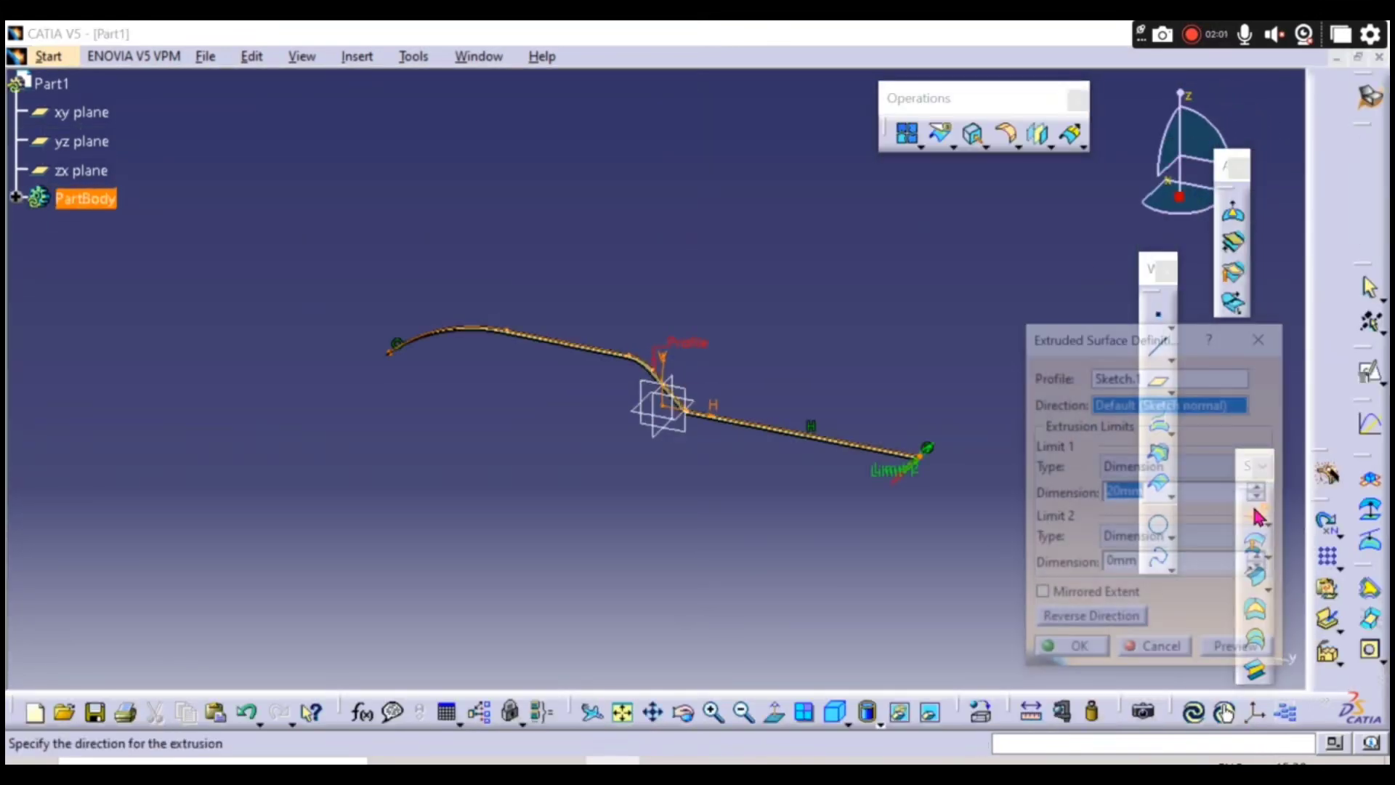
click(1073, 605)
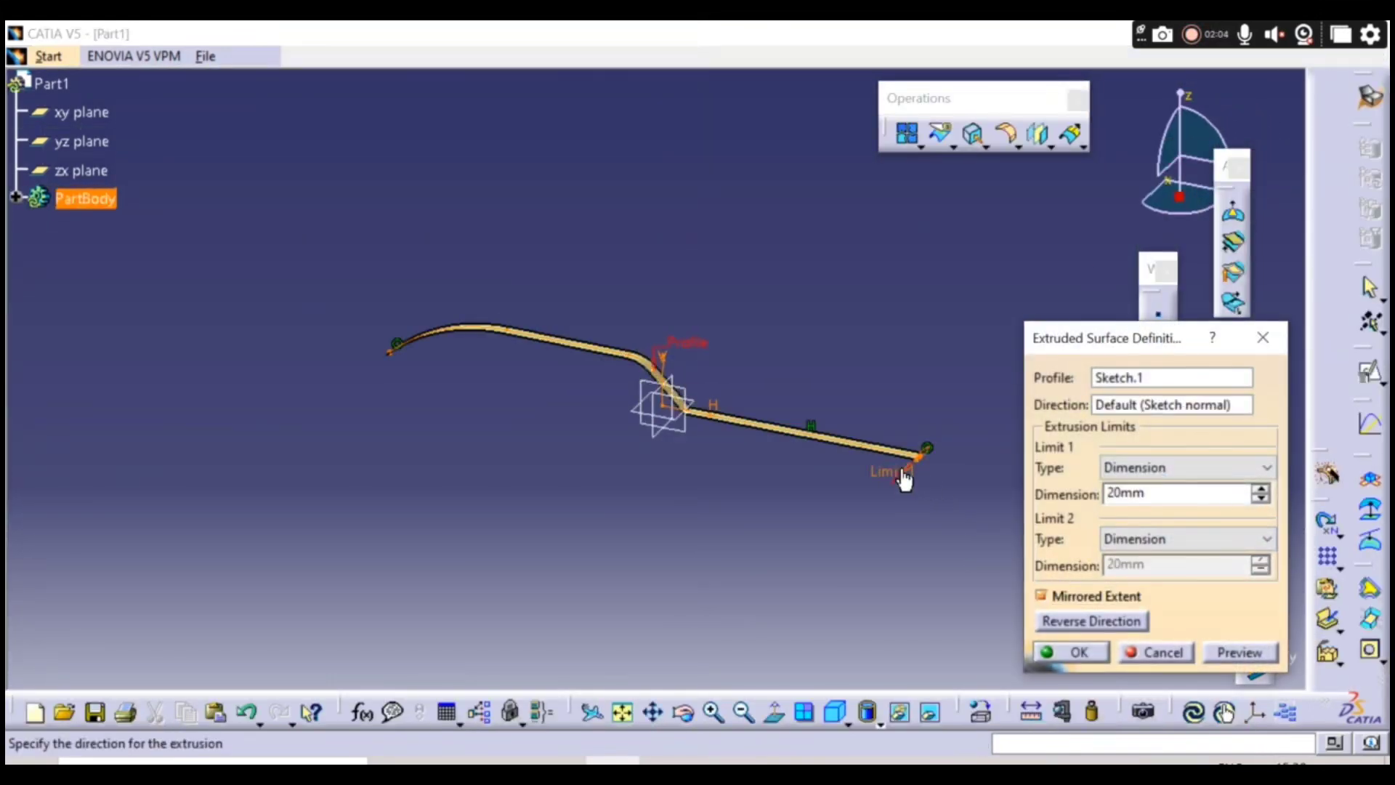
drag(908, 476, 629, 584)
middle_drag(630, 583, 583, 524)
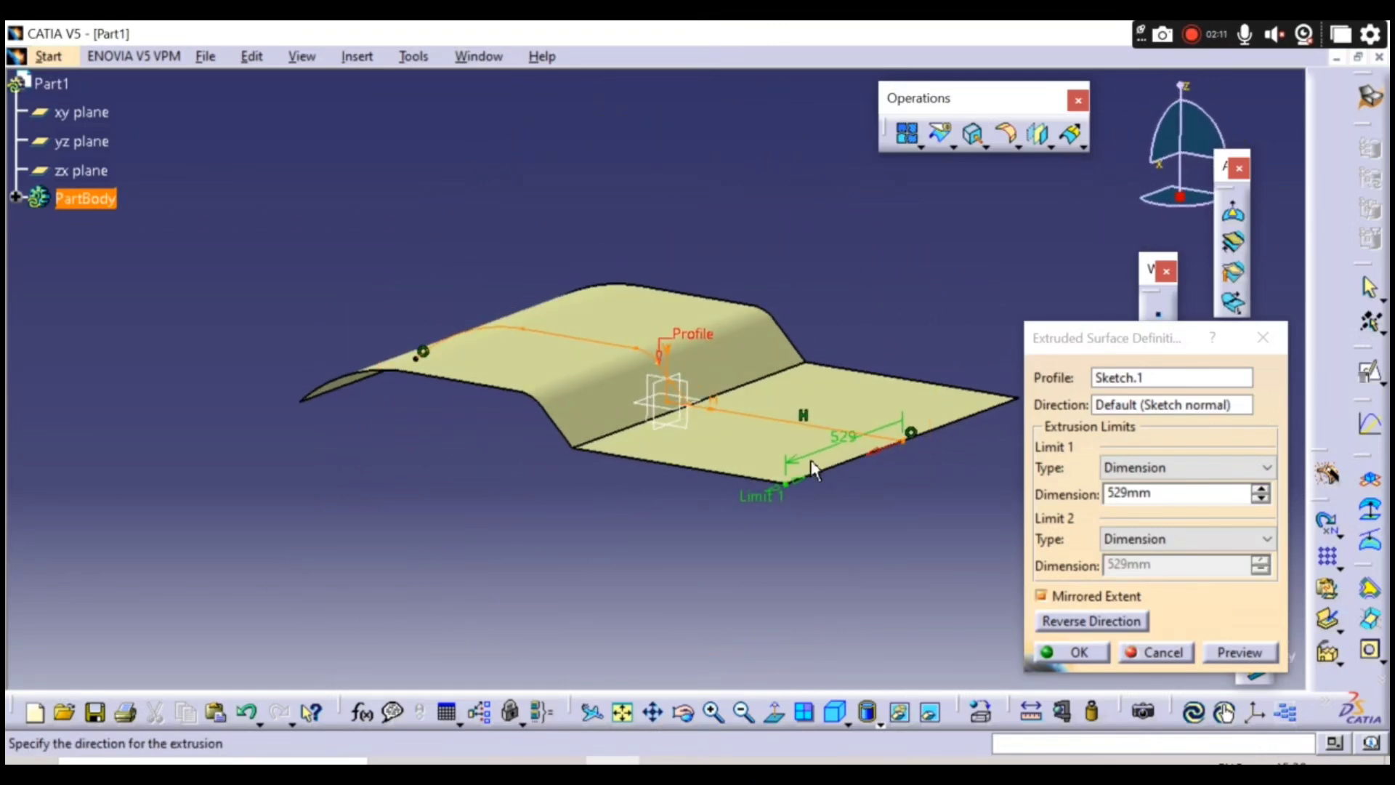
drag(786, 500, 686, 482)
middle_drag(686, 482, 386, 390)
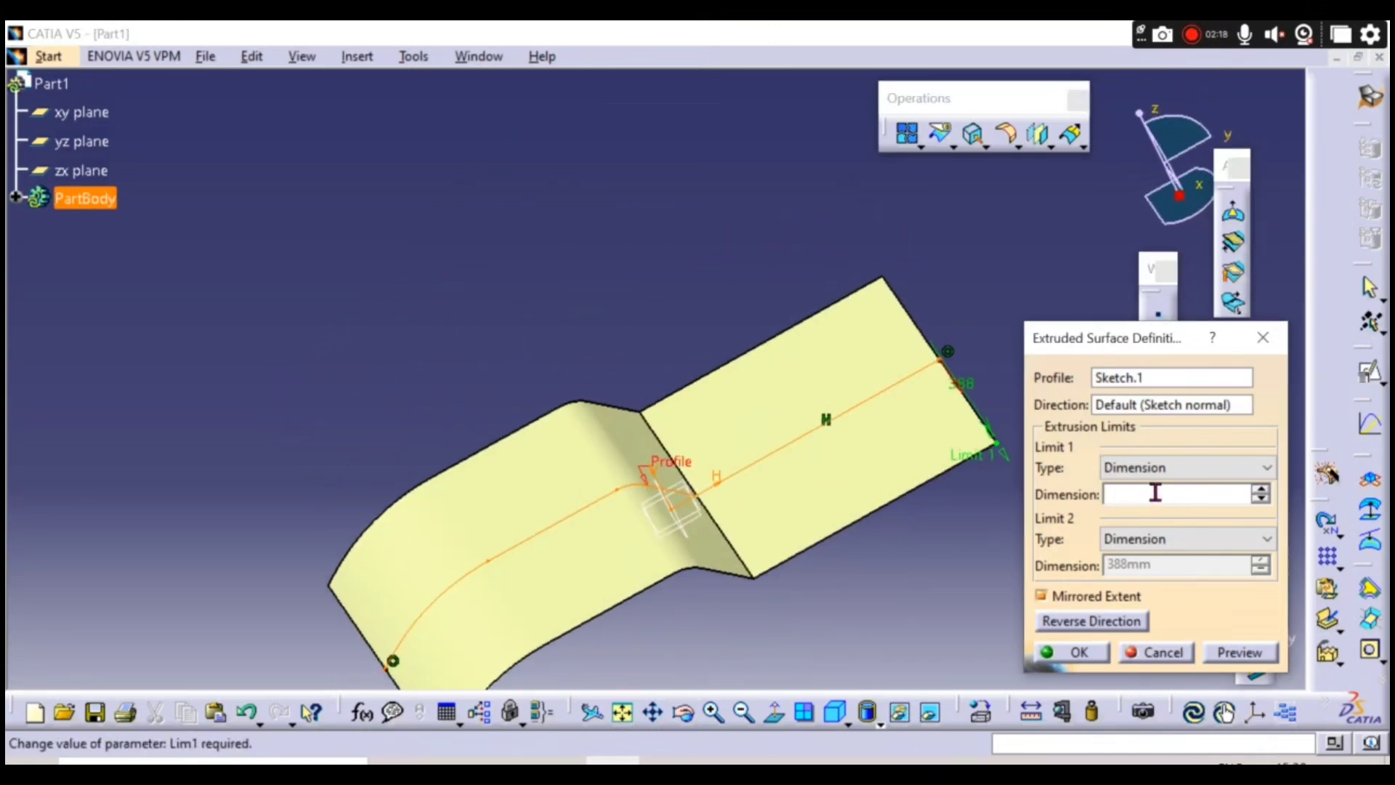
drag(1152, 492, 1063, 501)
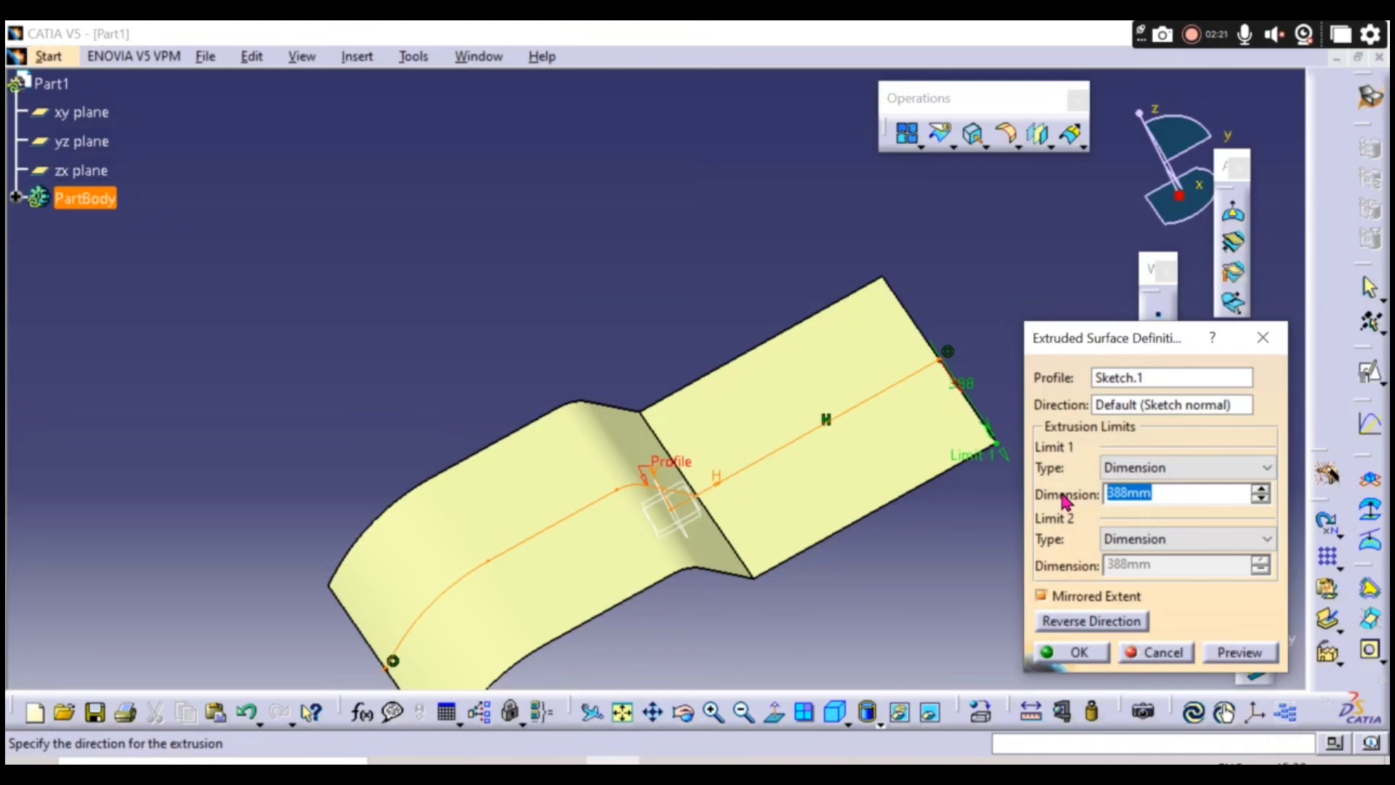
text(360)
key(Return)
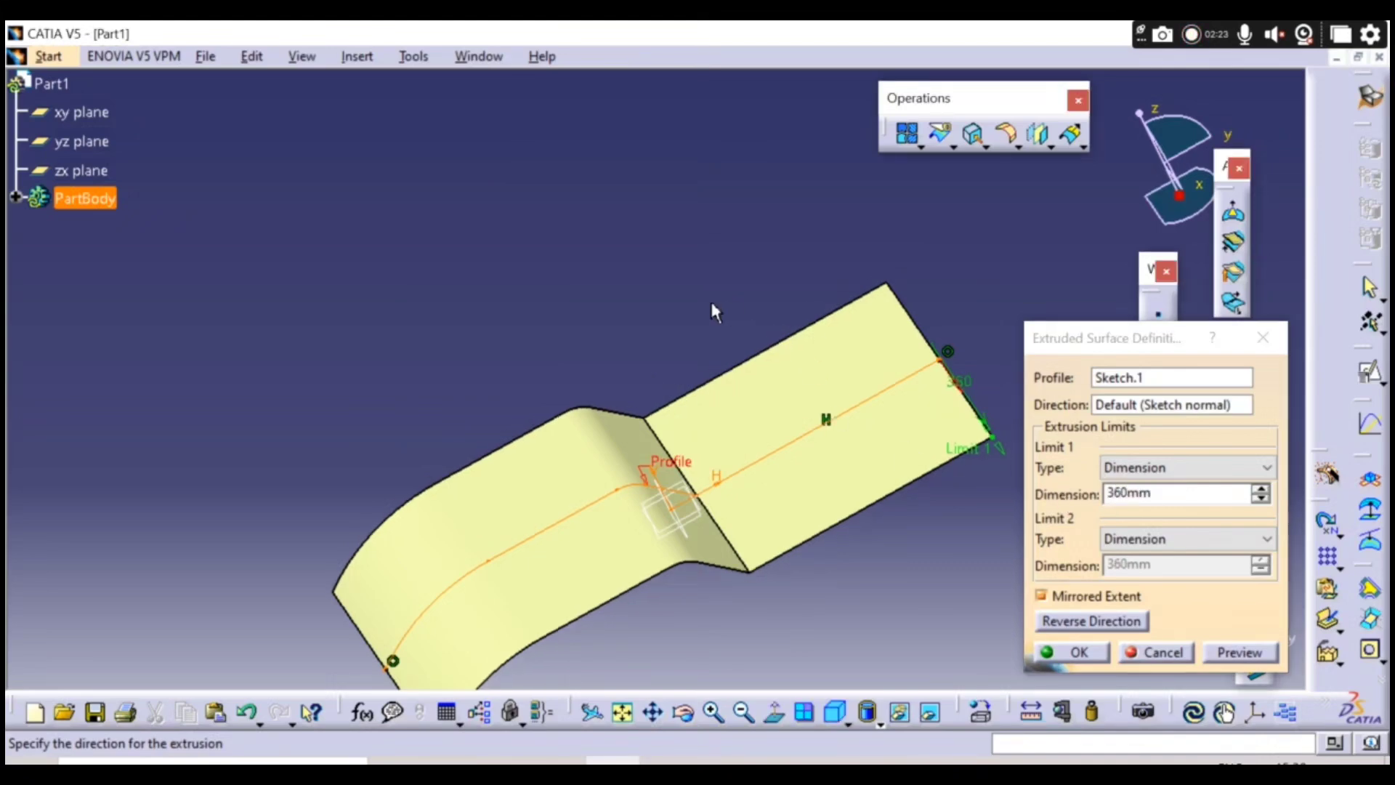
middle_drag(713, 308, 560, 315)
click(1075, 652)
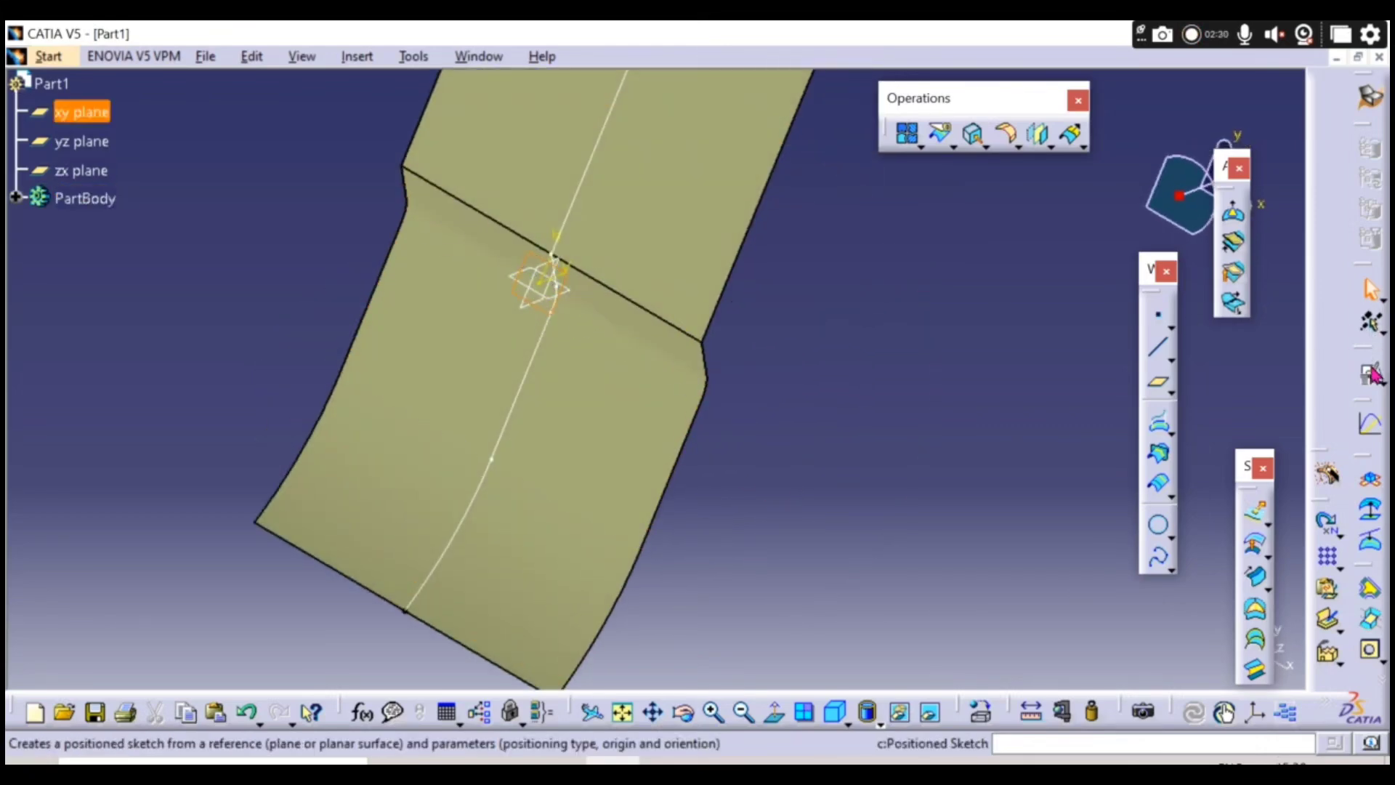
- Sketch a vertical line about 1670 mm long on the xy plane, just inside the surface's positive-x side edge and overshooting both ends, and exit the sketch
click(1168, 650)
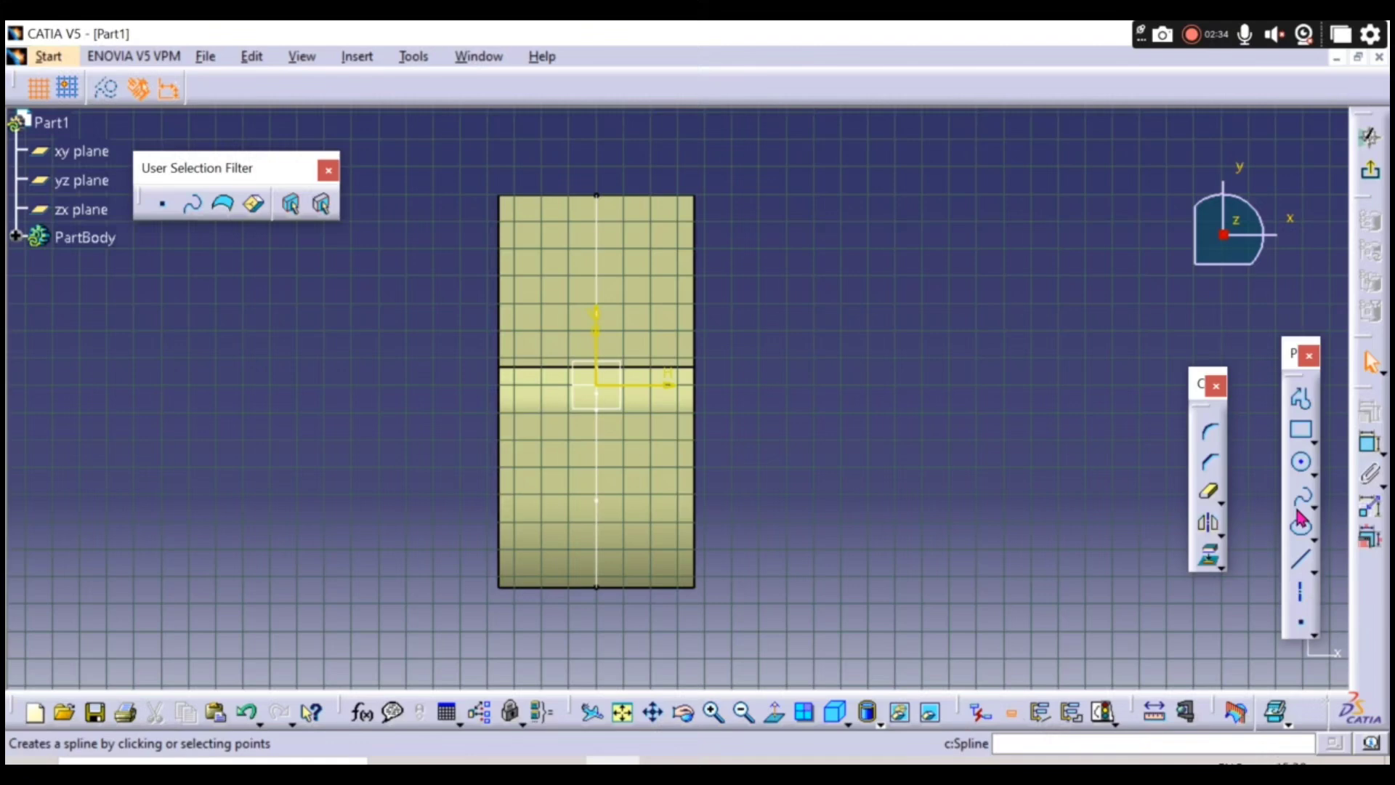
click(1300, 559)
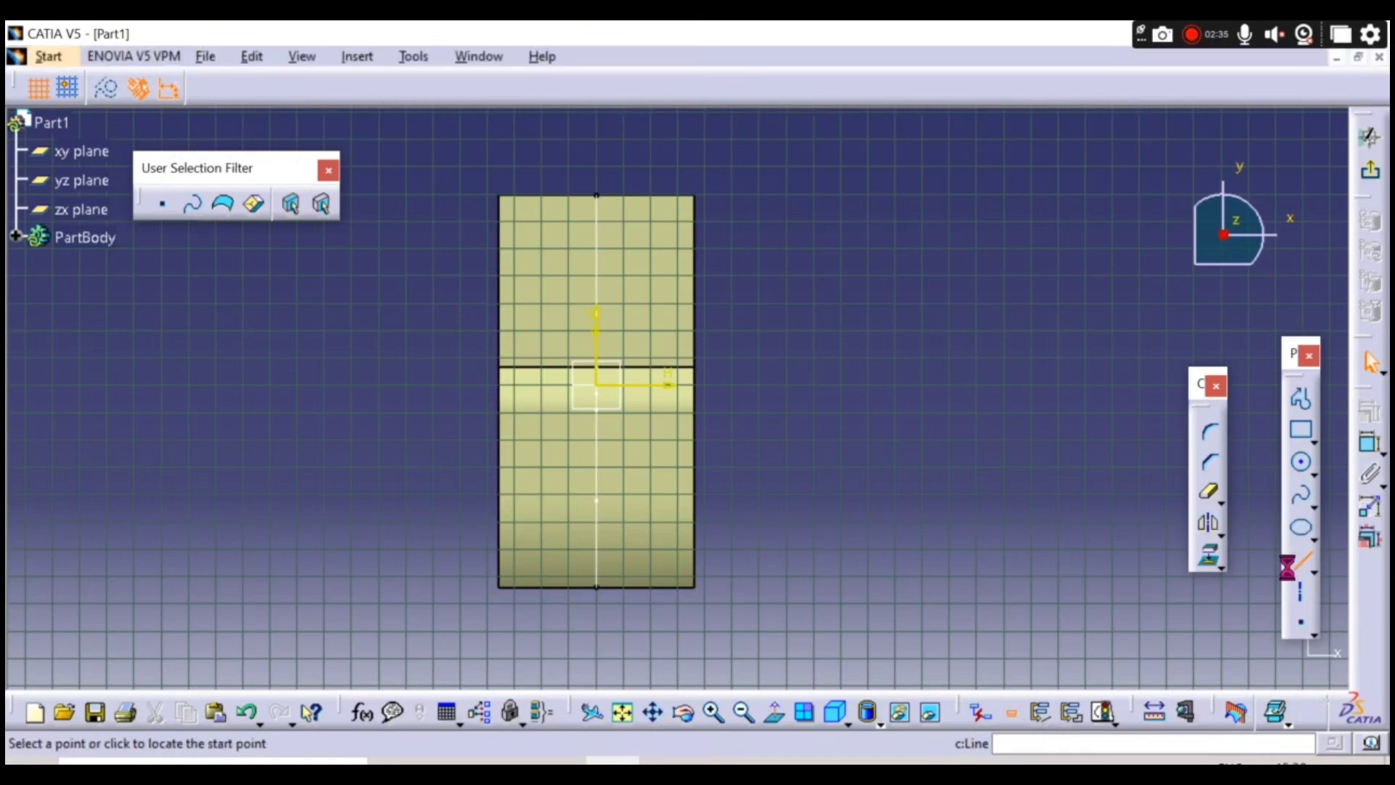
click(679, 172)
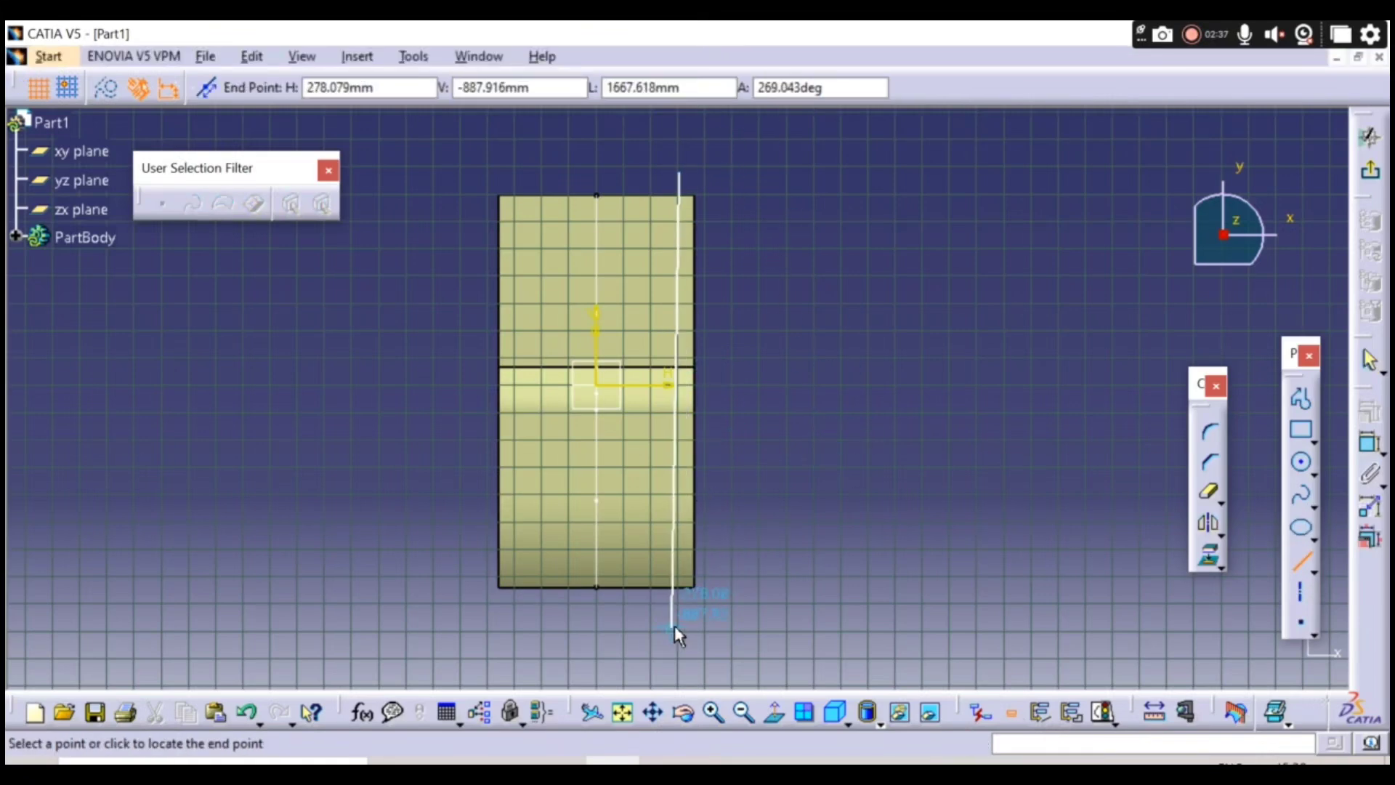
click(678, 626)
click(1369, 137)
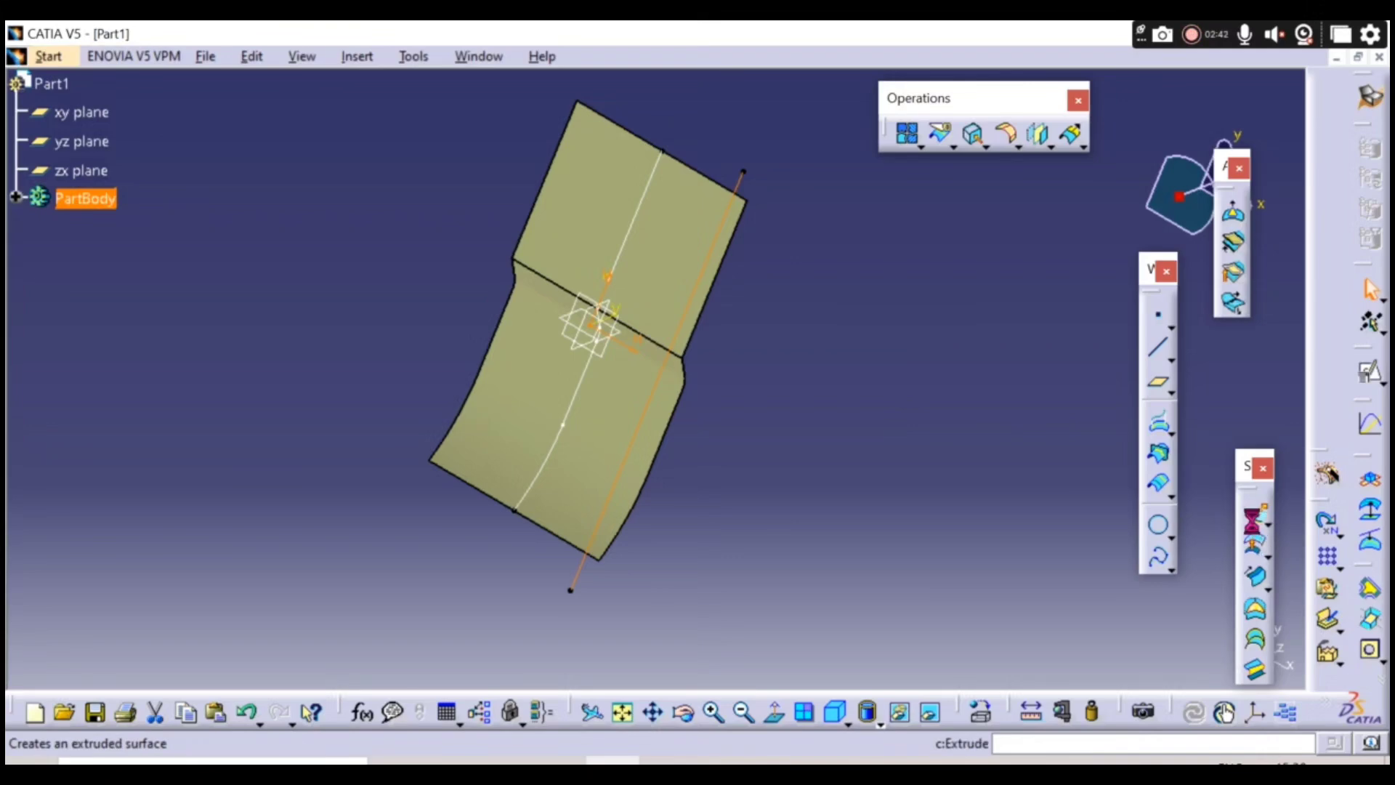
- Extrude the straight line sketch to both sides as a flat vertical surface crossing the curved surface near its side edge
click(1253, 521)
mouse_move(943, 545)
middle_down()
mouse_move(731, 404)
mouse_move(747, 498)
mouse_move(279, 524)
mouse_move(564, 446)
mouse_move(492, 499)
middle_up()
click(1062, 666)
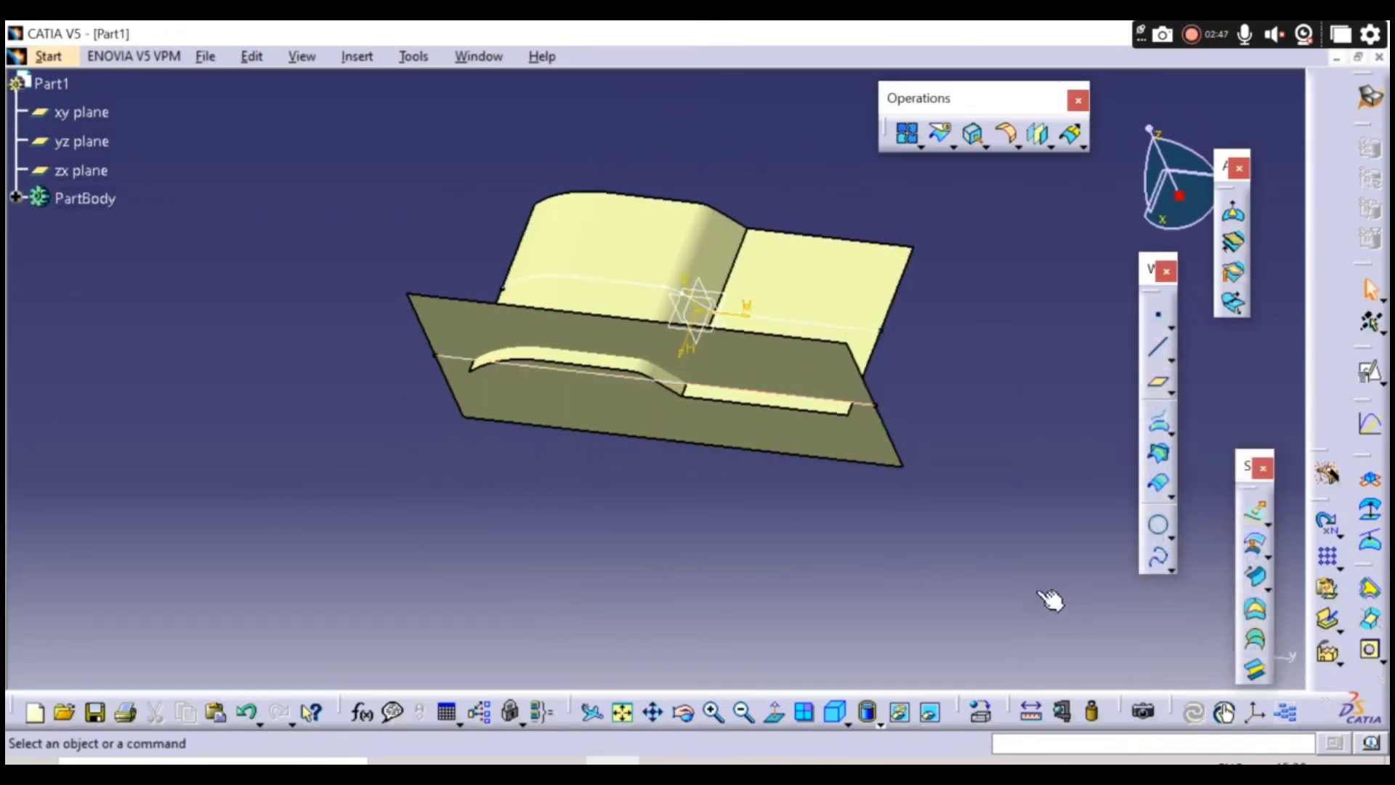
middle_drag(981, 458, 673, 448)
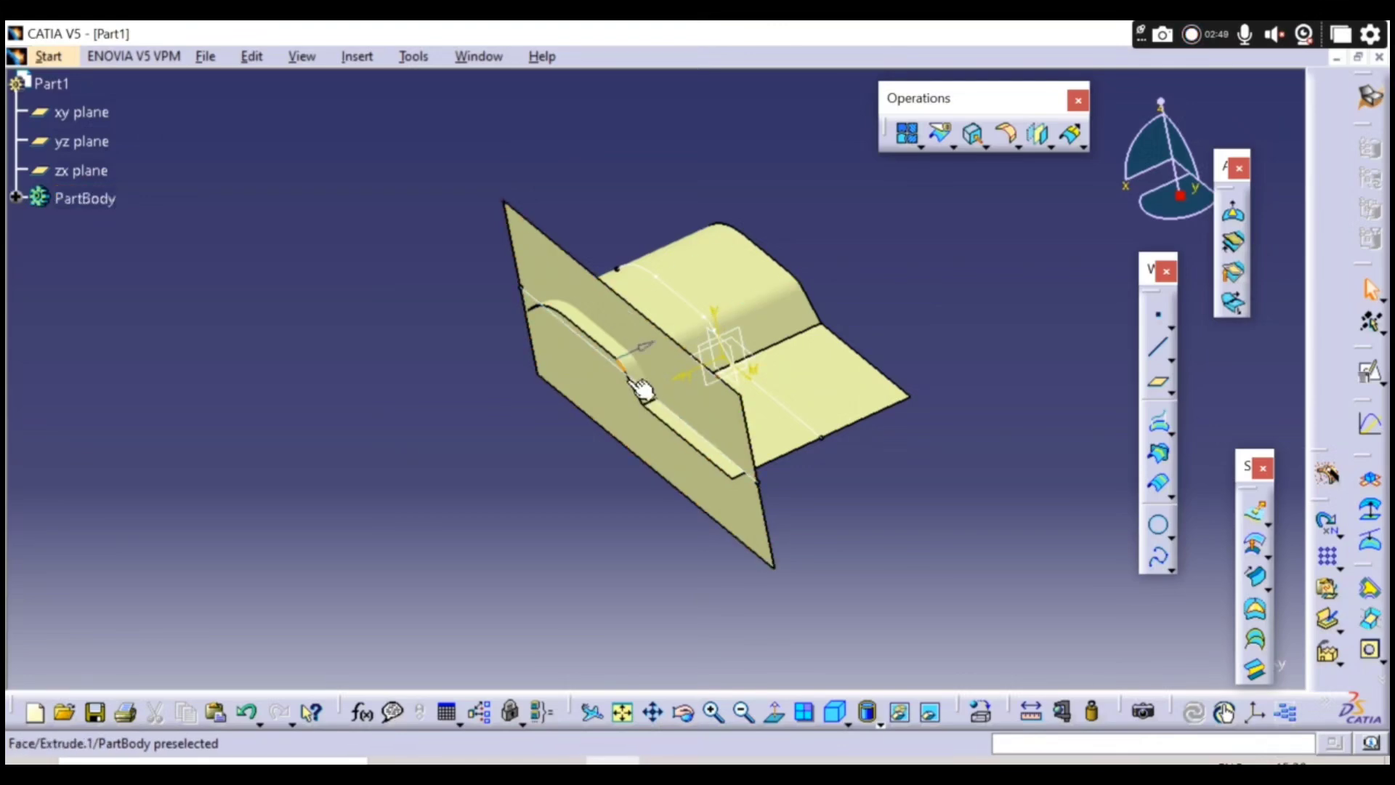
middle_drag(869, 449, 708, 509)
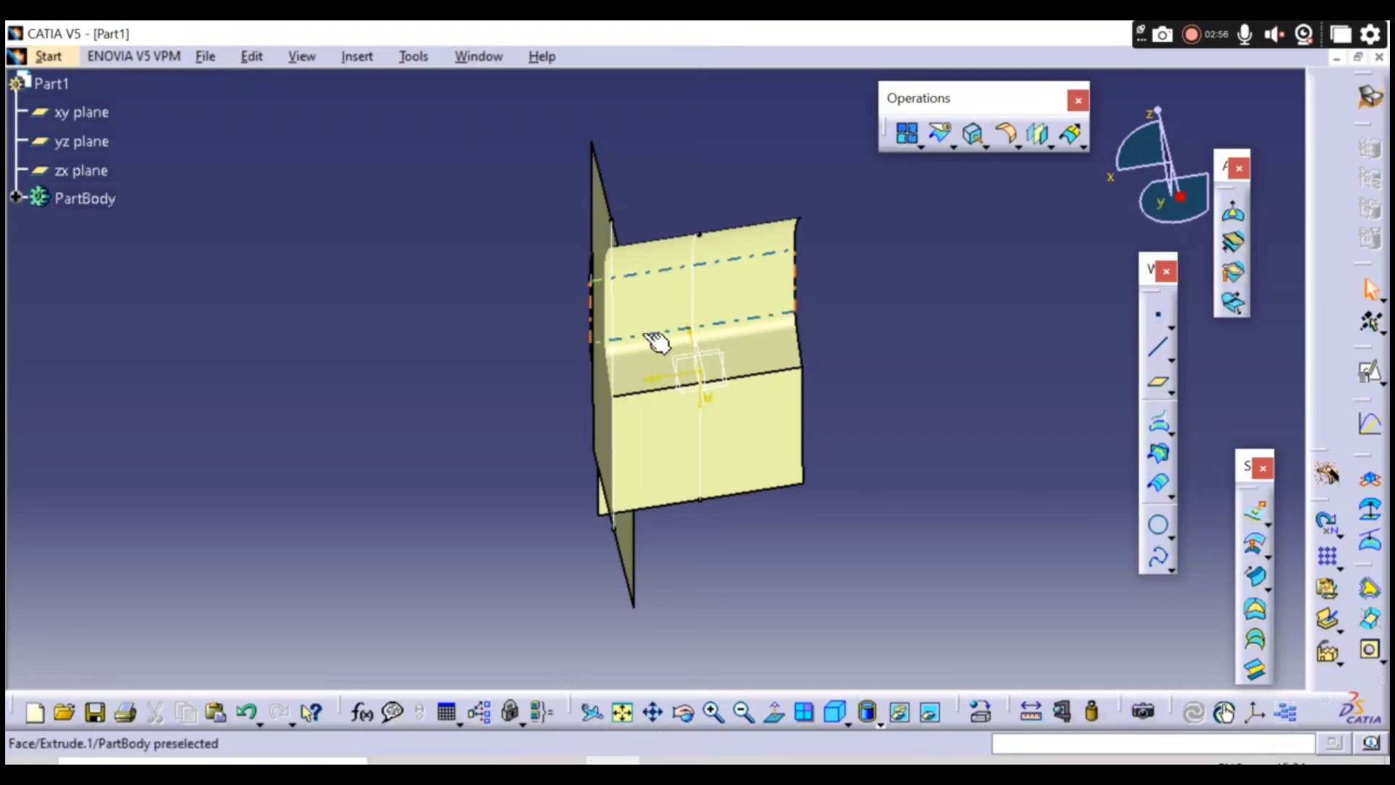
- Mirror the flat vertical side surface about the yz plane with Symmetry to get a matching wall on the opposite side
click(359, 63)
mouse_move(481, 400)
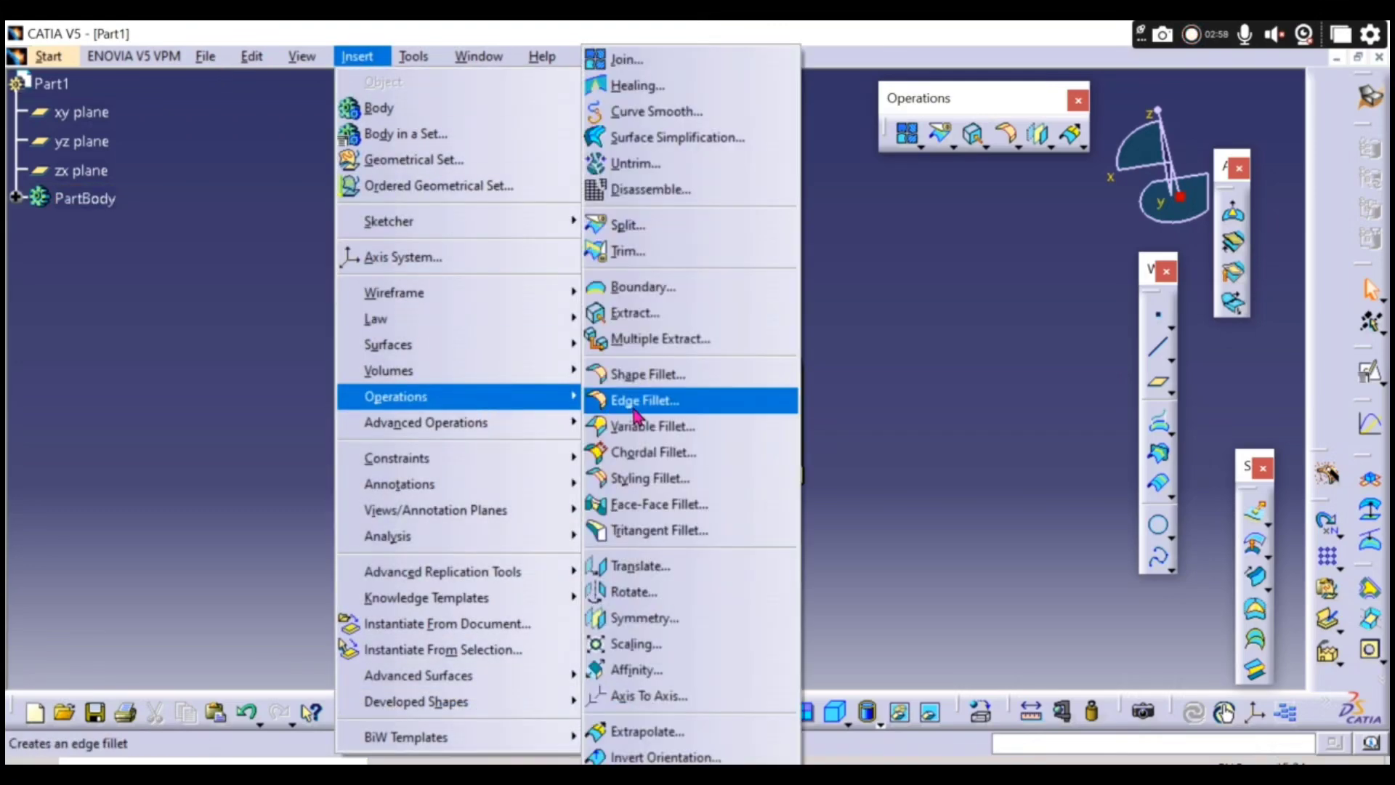
click(661, 619)
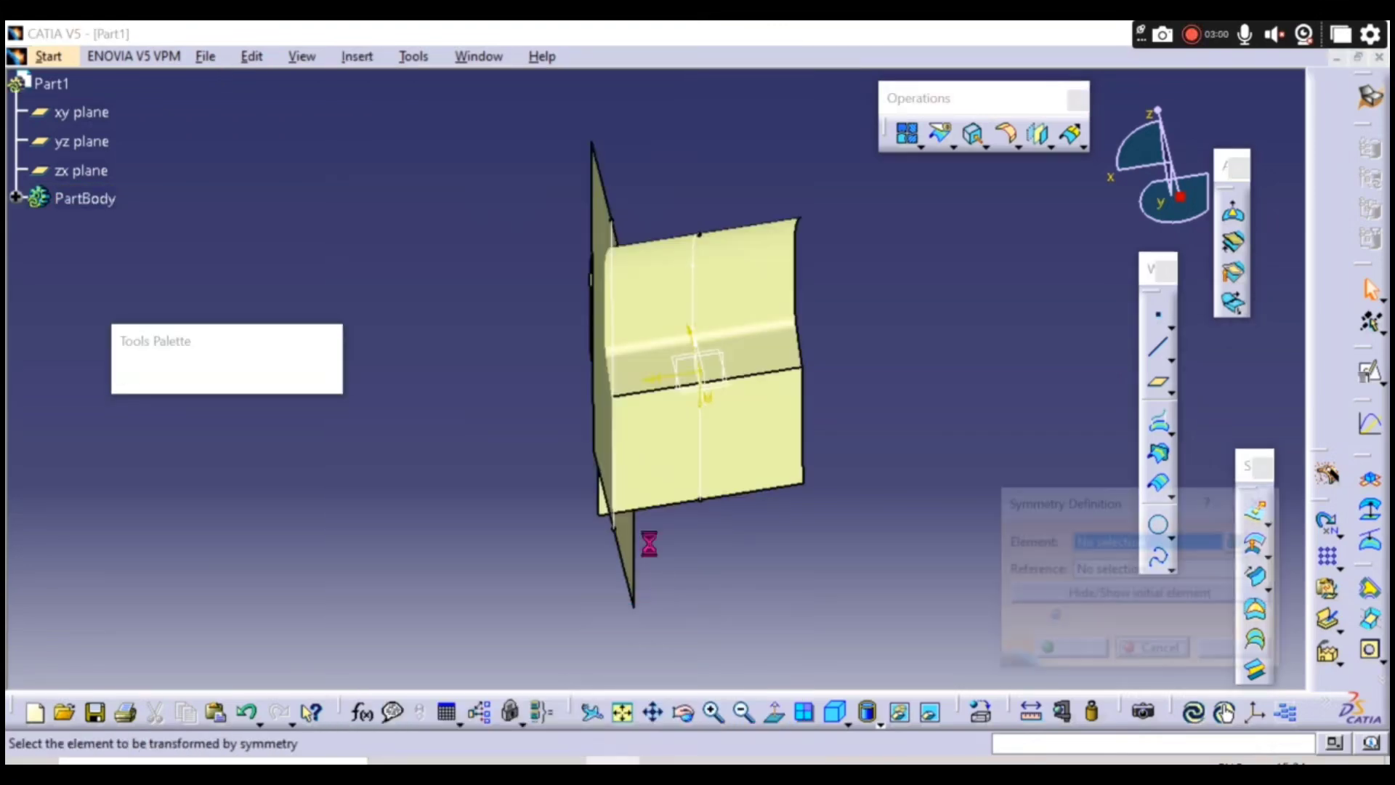
click(614, 439)
middle_drag(710, 380, 814, 373)
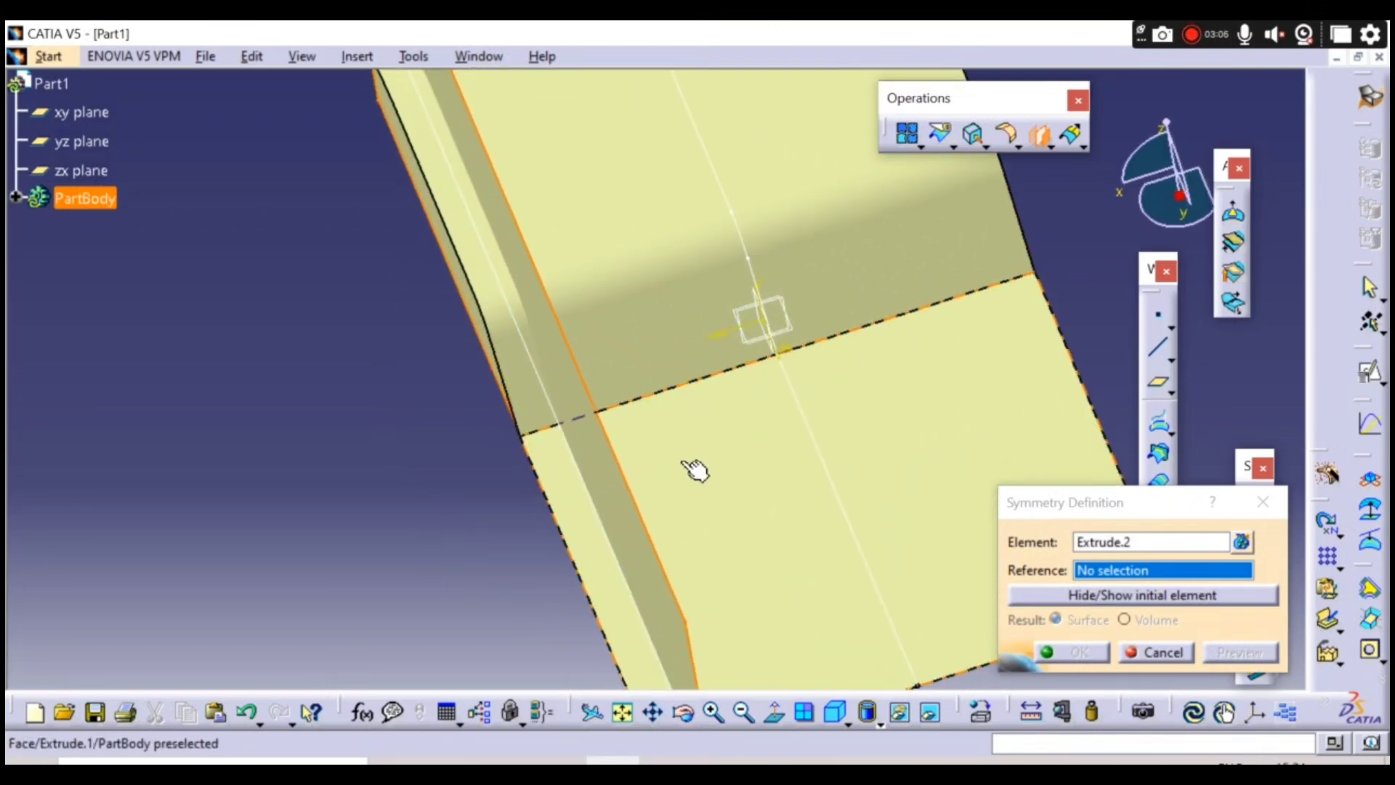
middle_drag(697, 467, 784, 341)
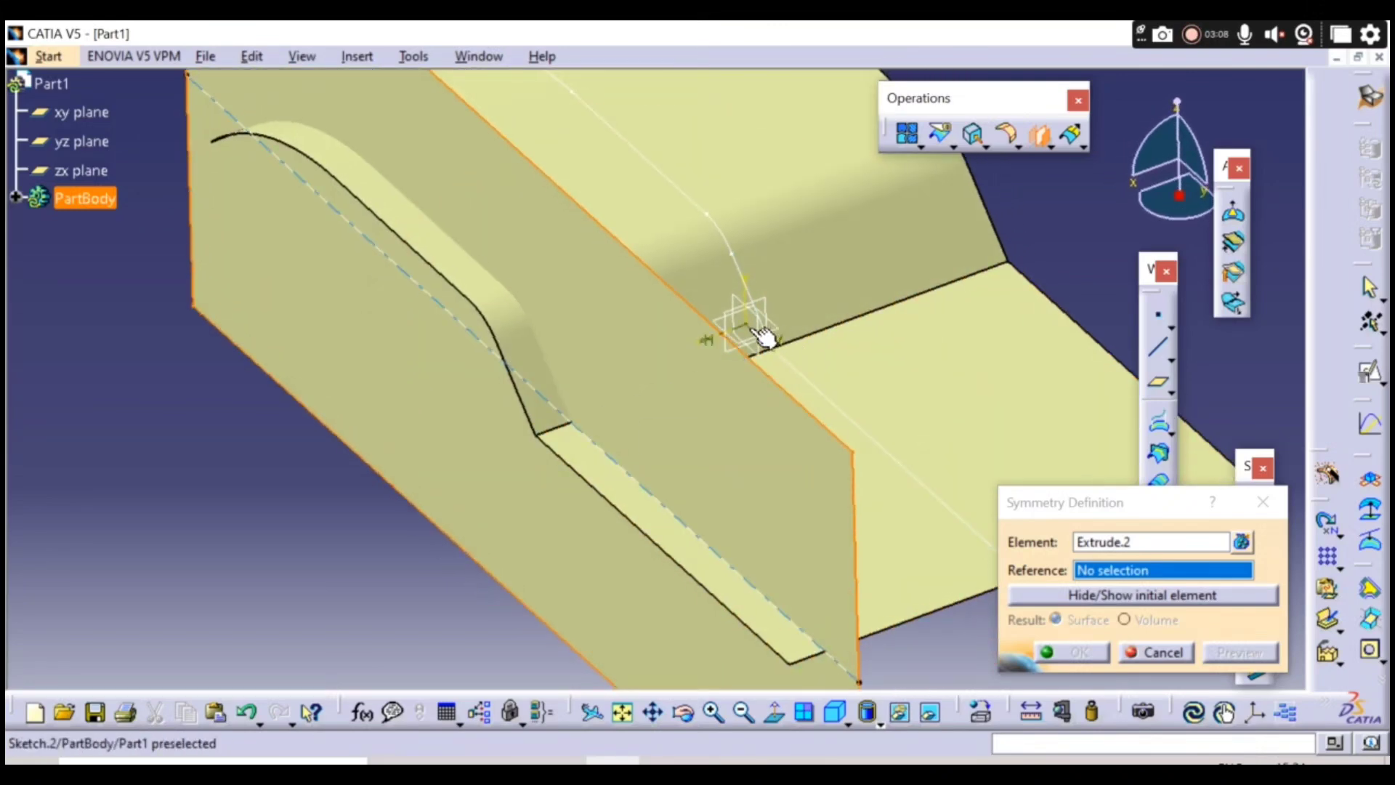
click(772, 364)
middle_drag(894, 399, 979, 526)
click(1078, 652)
middle_drag(847, 623, 825, 548)
- Trim the curved surface with the original side surface, keeping the middle of the curved surface and the wall below it
click(952, 144)
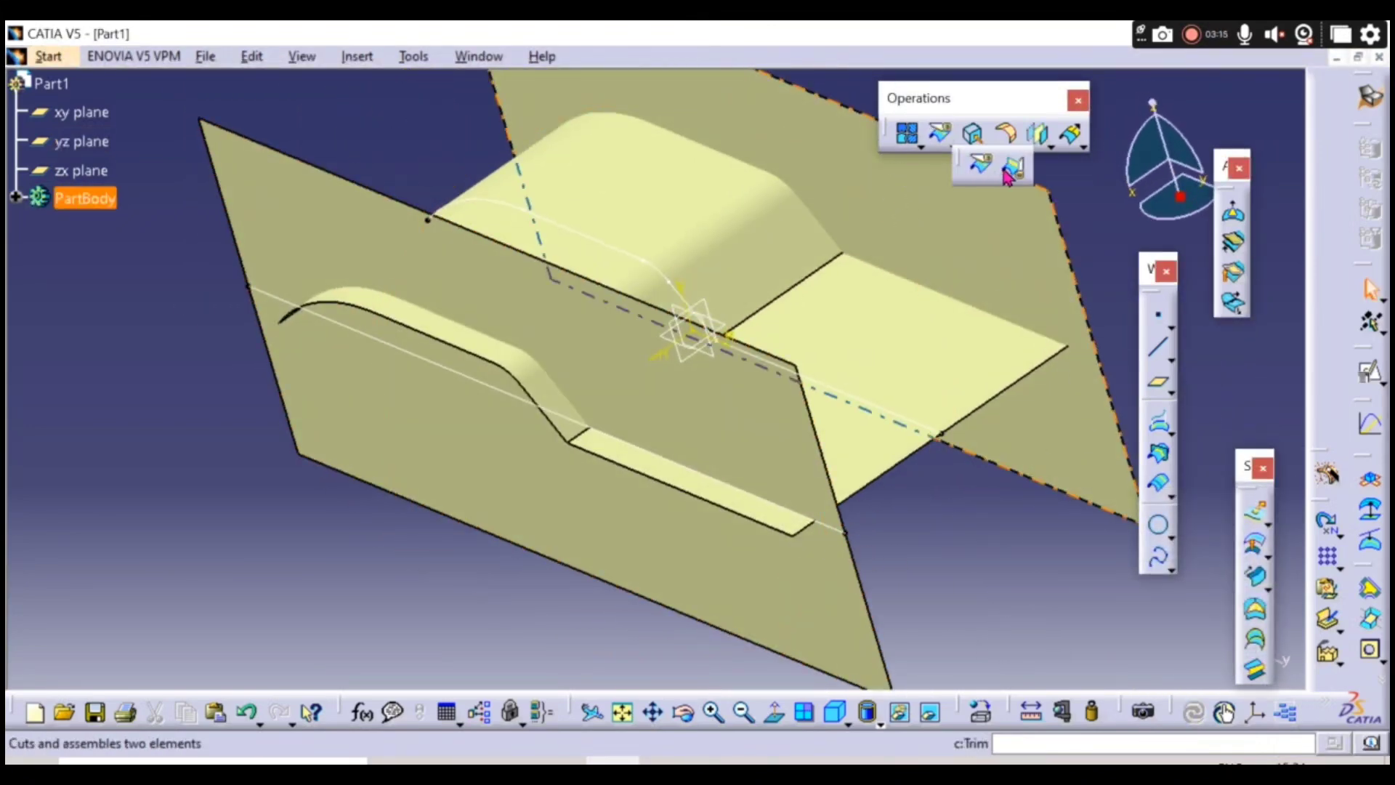
click(1012, 167)
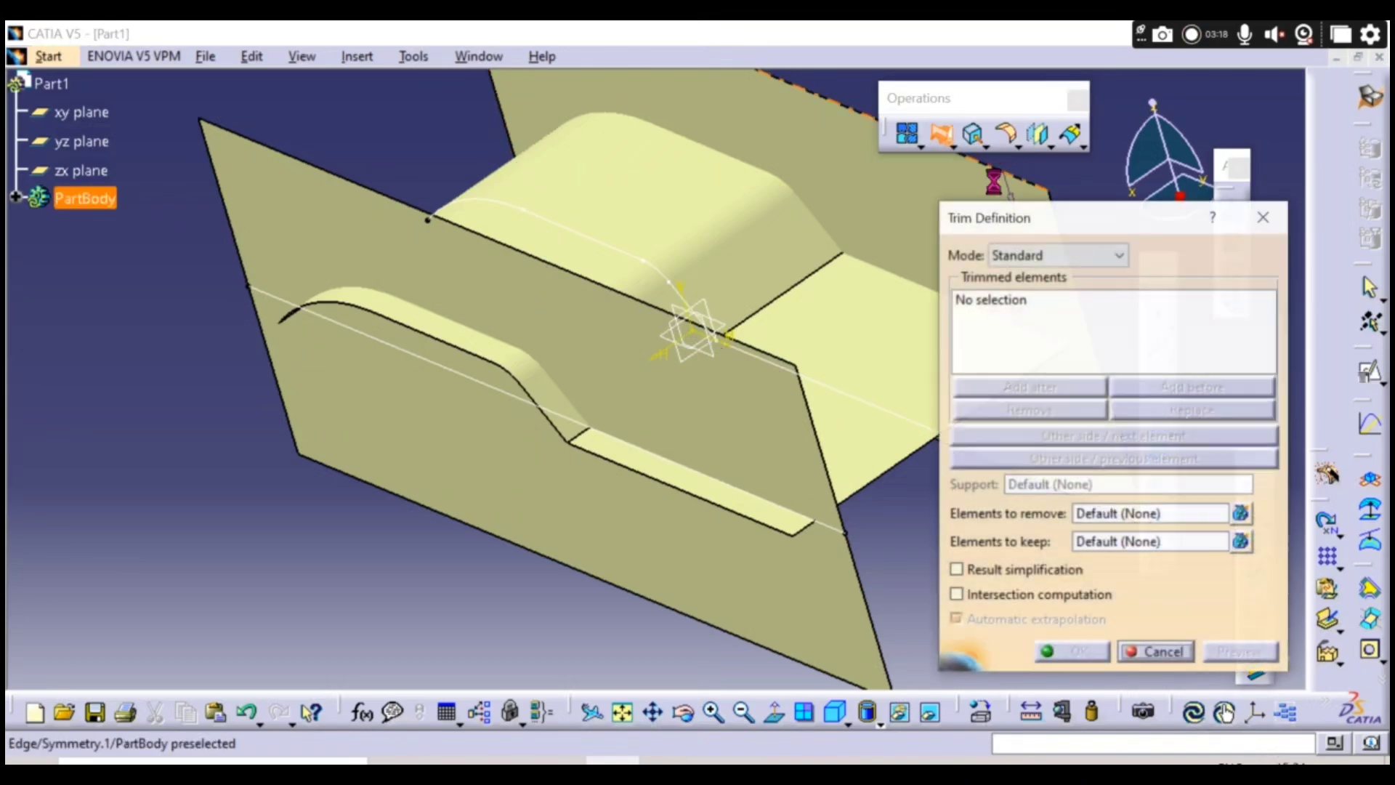
click(847, 445)
click(773, 451)
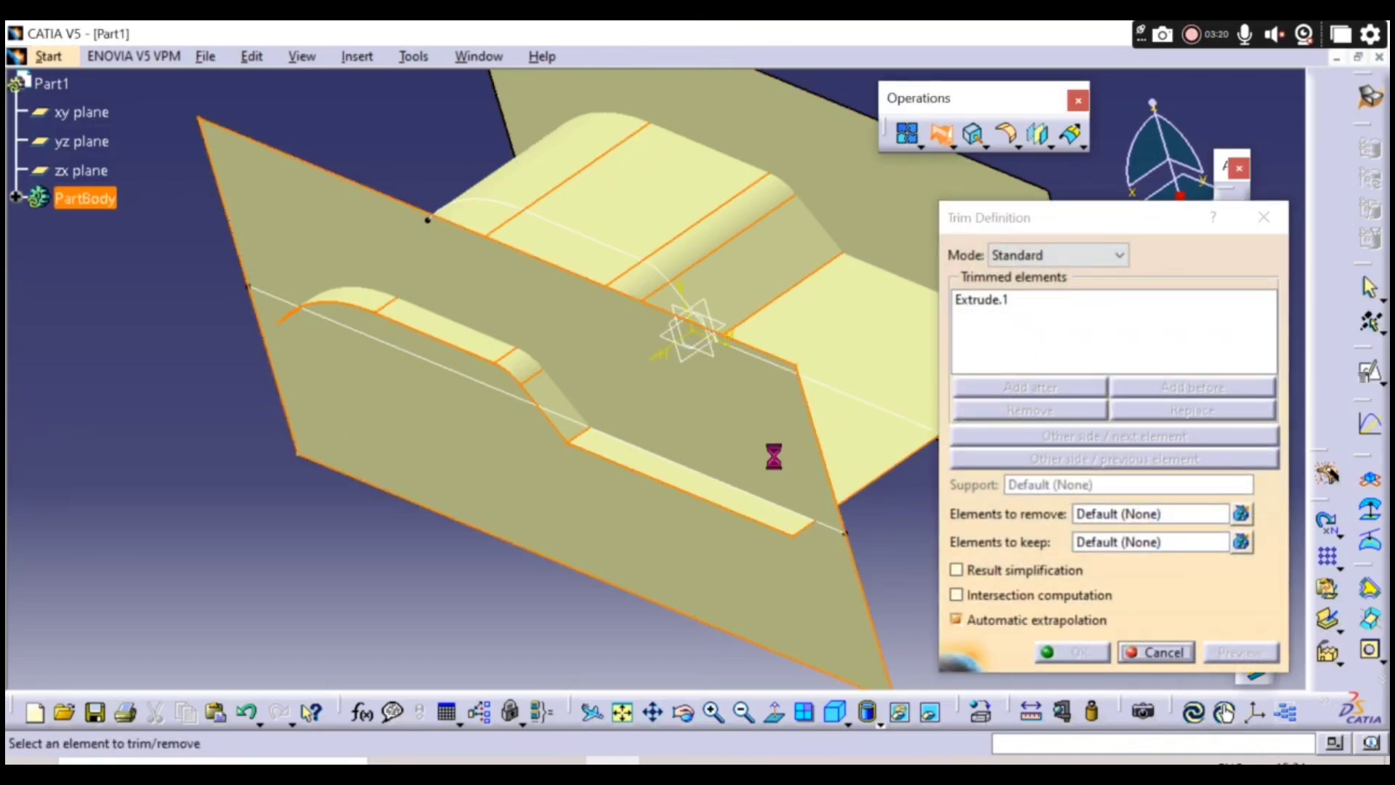
click(1097, 437)
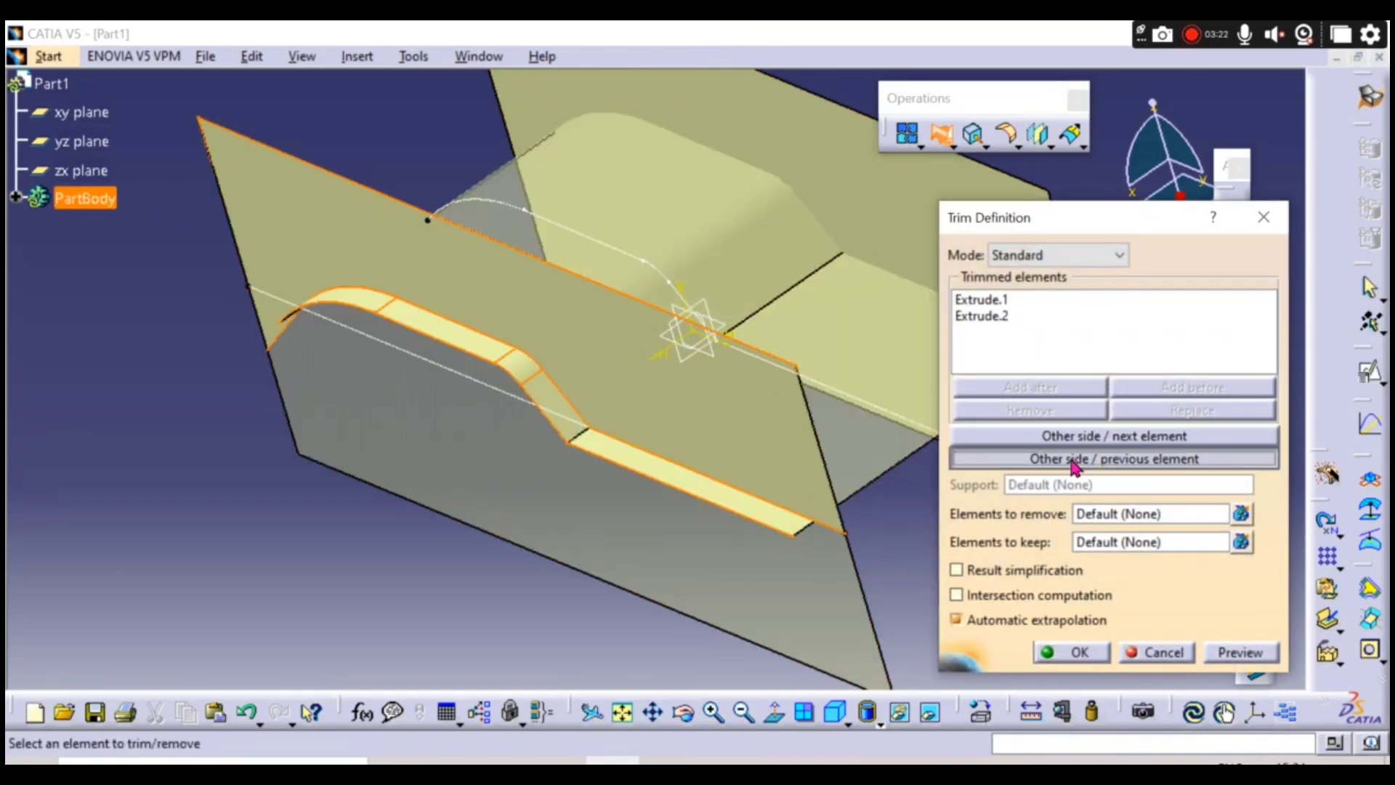
click(1073, 458)
click(1068, 436)
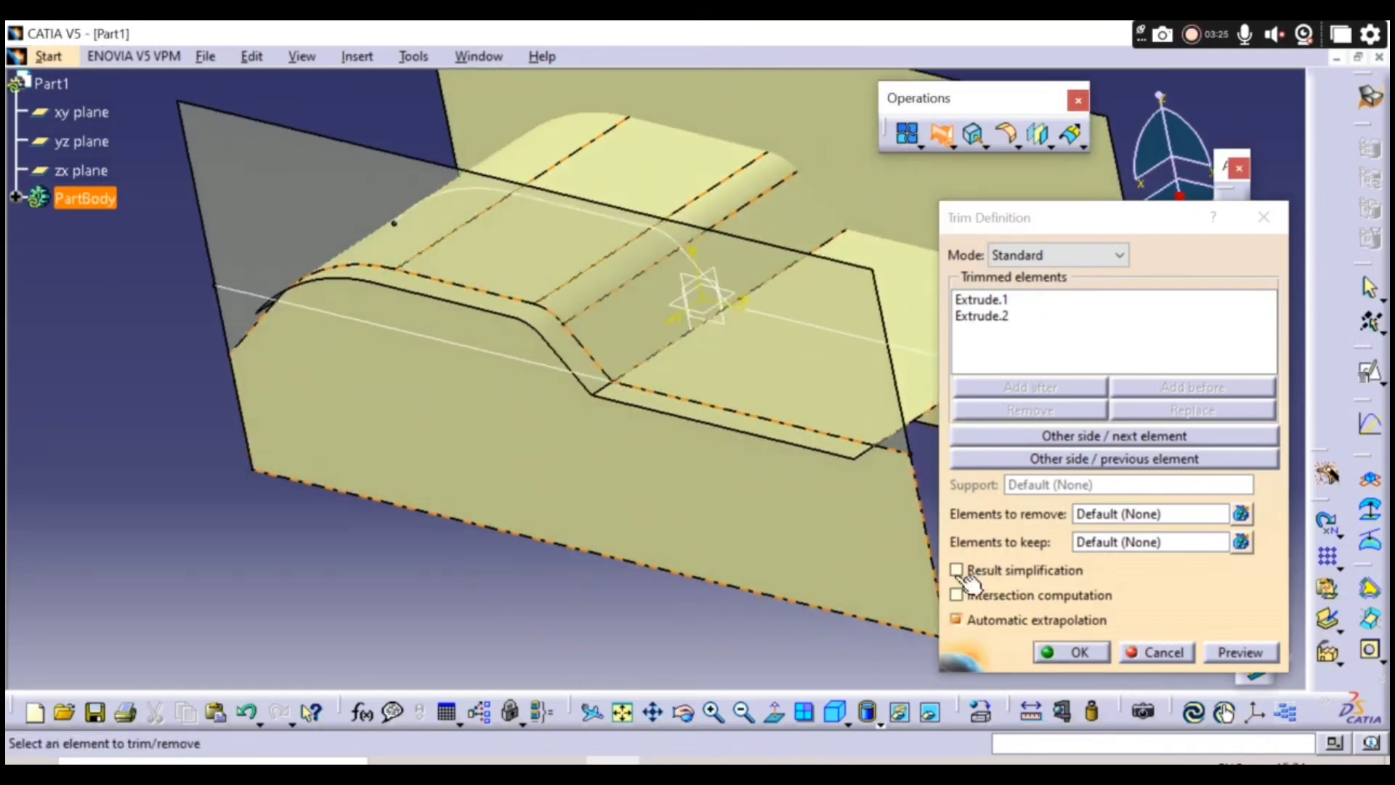
click(1073, 651)
middle_drag(1059, 536, 523, 594)
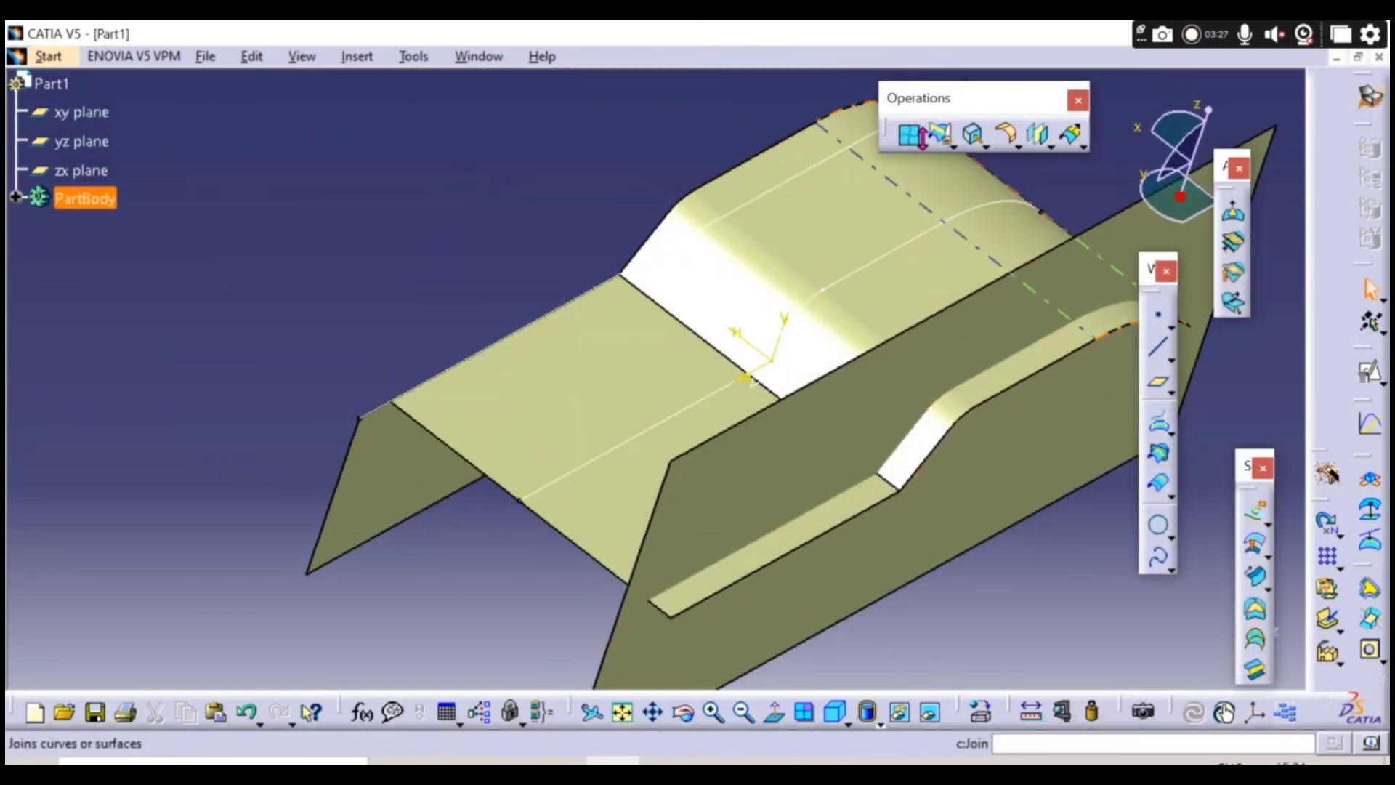
- Trim the trimmed body with the mirrored side surface, keeping the curved top between the walls and the lower part of the wall
click(940, 133)
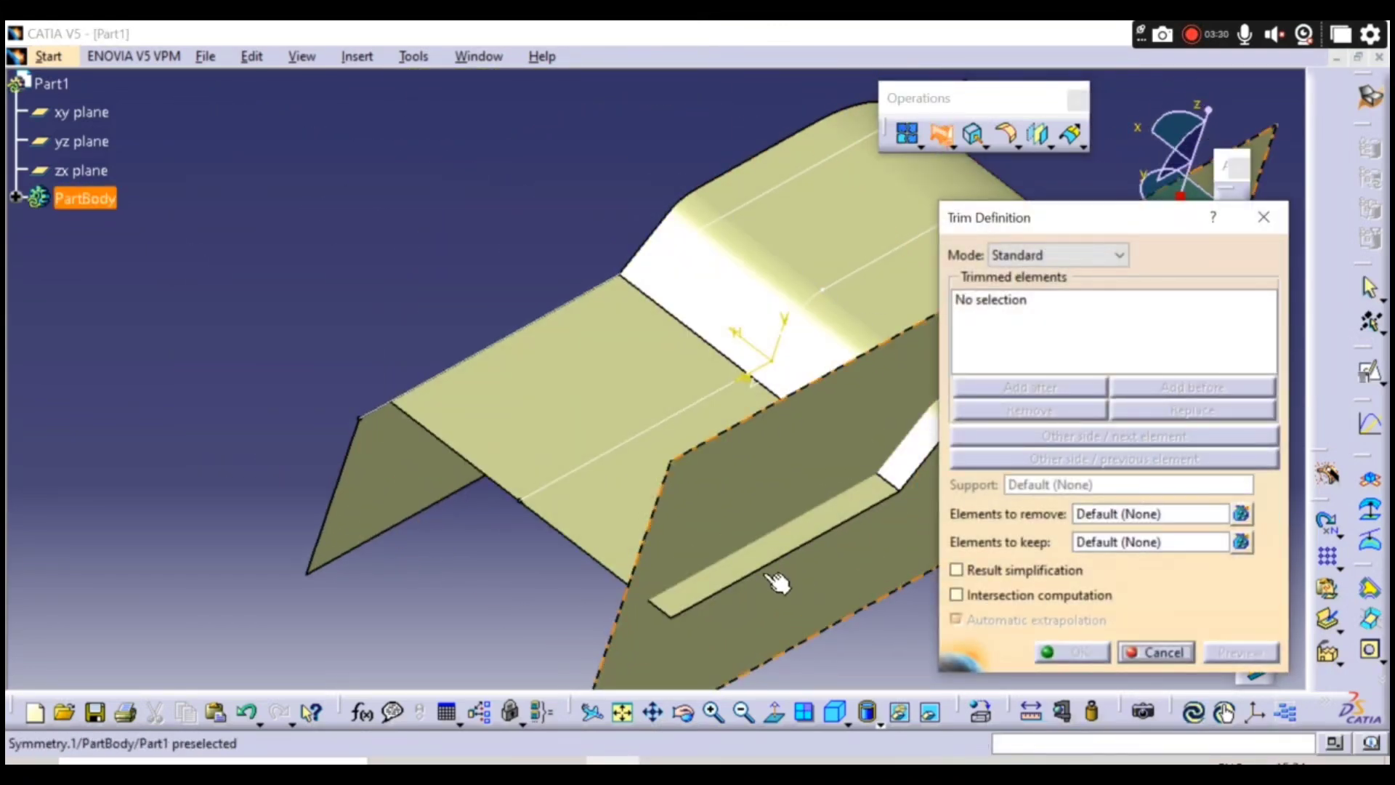
click(771, 571)
click(734, 465)
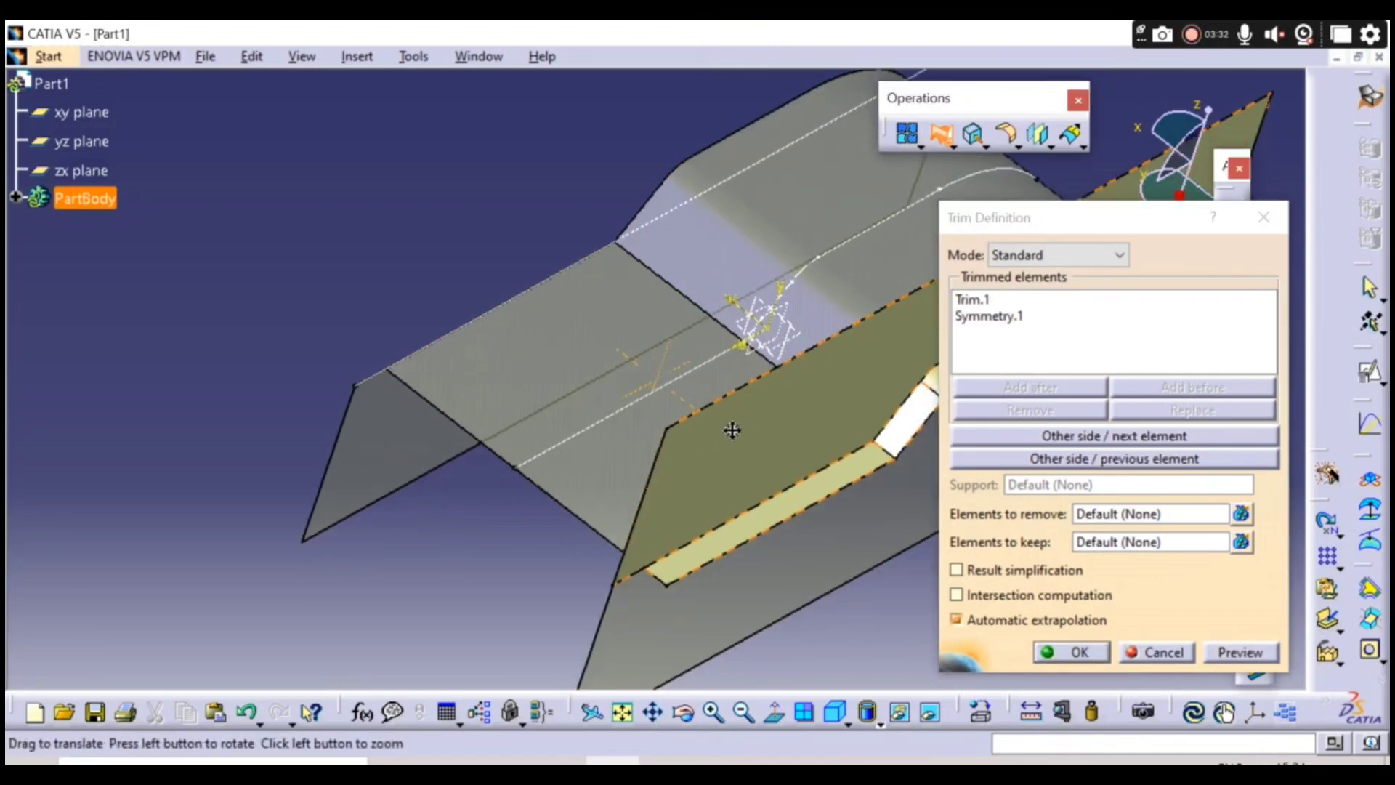
middle_drag(732, 430, 1075, 480)
click(1103, 438)
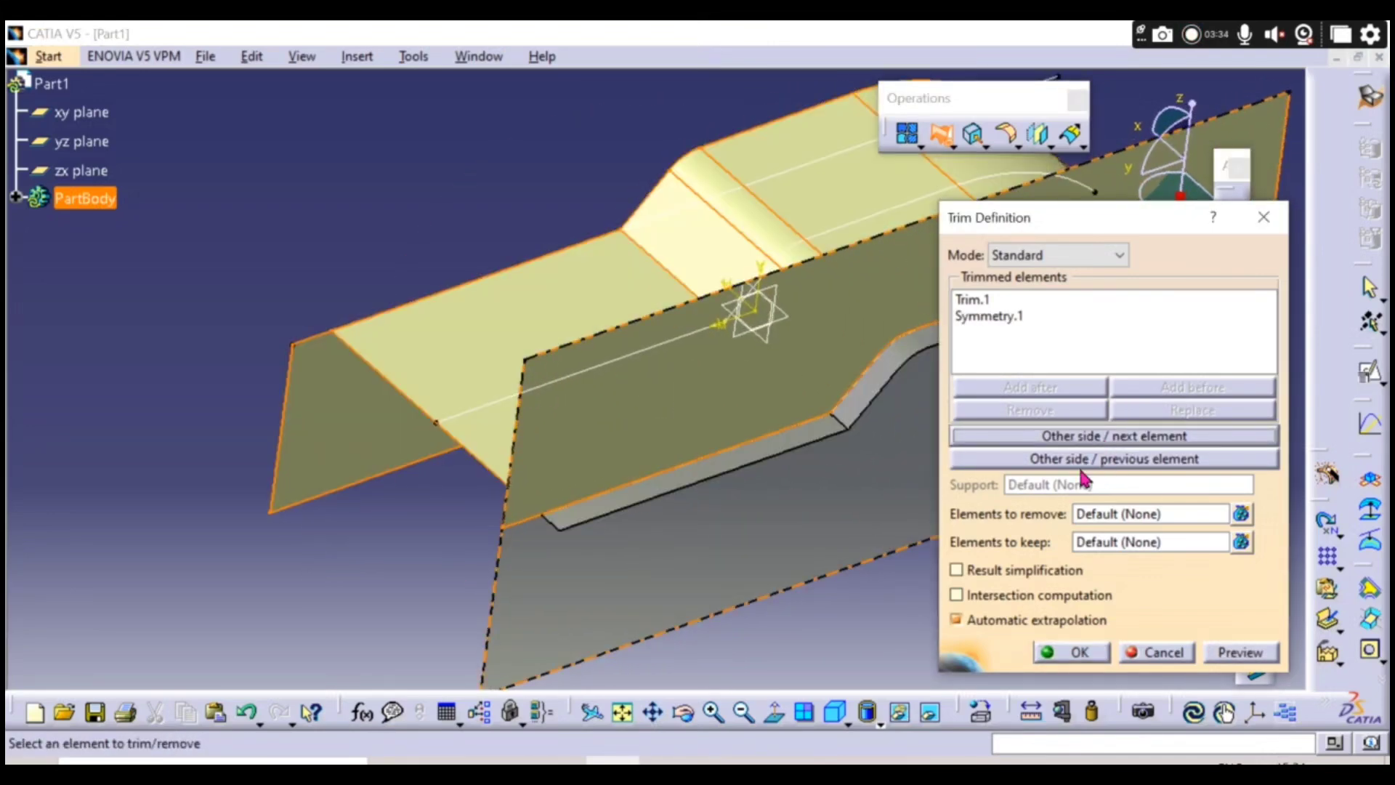
click(1082, 459)
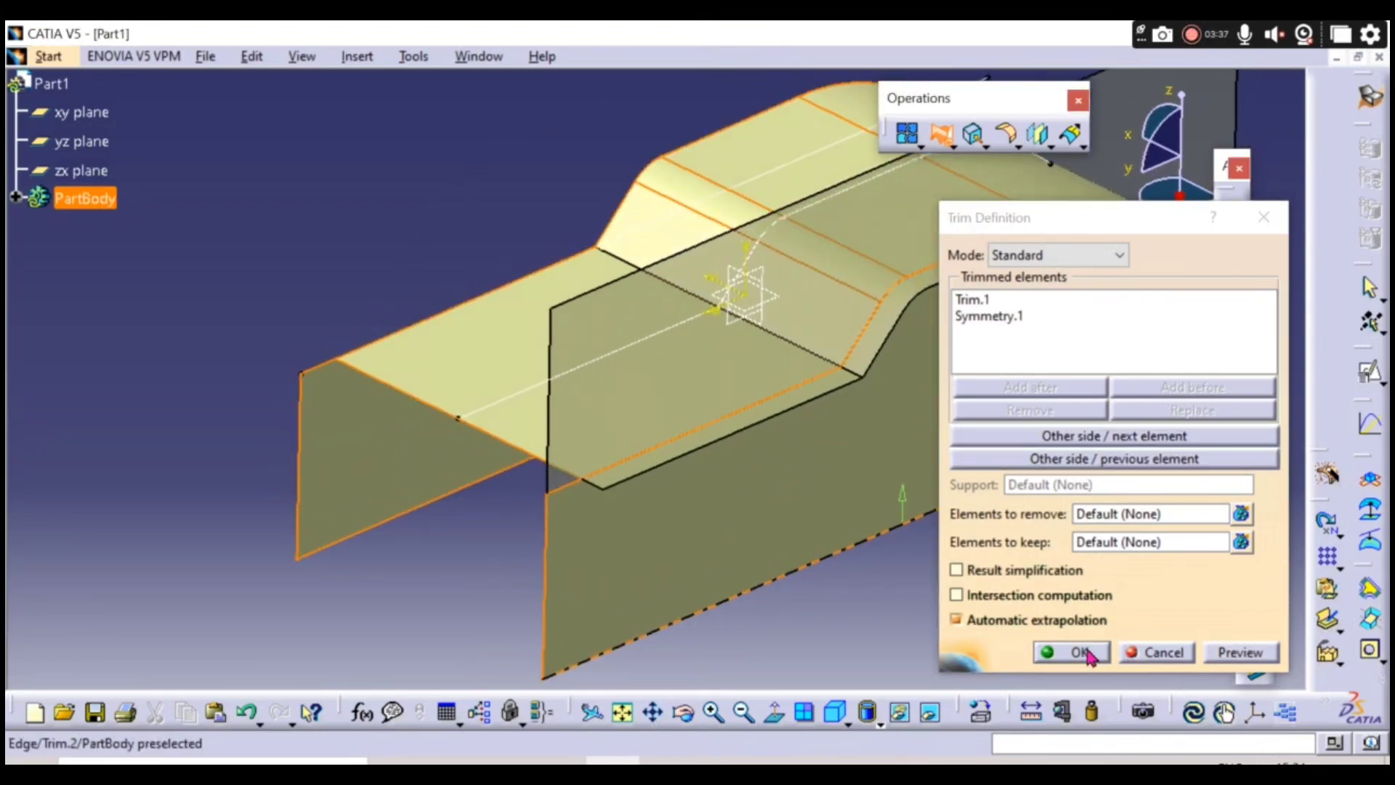
click(1071, 652)
middle_drag(680, 524, 803, 399)
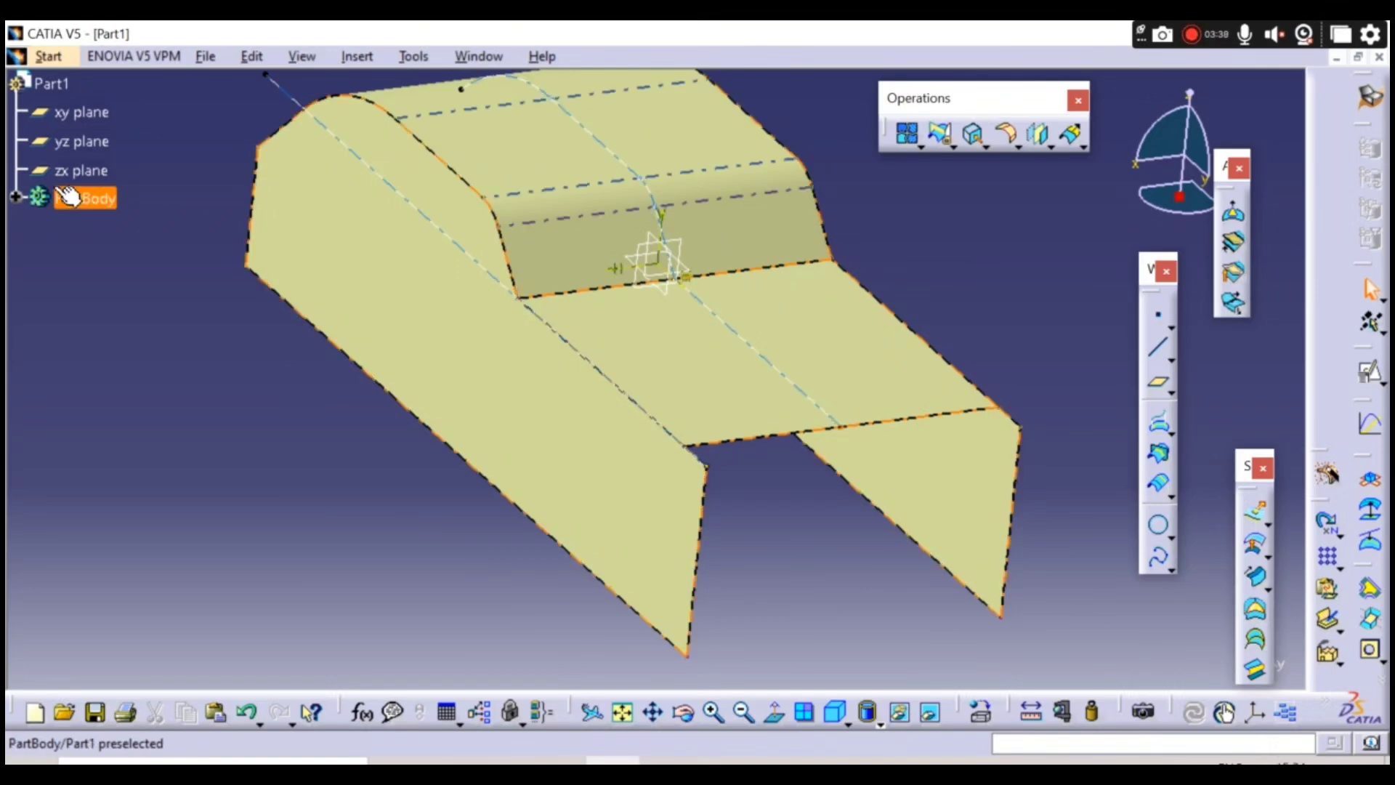
- Hide the curved profile sketch and the straight line sketch
click(17, 198)
click(102, 227)
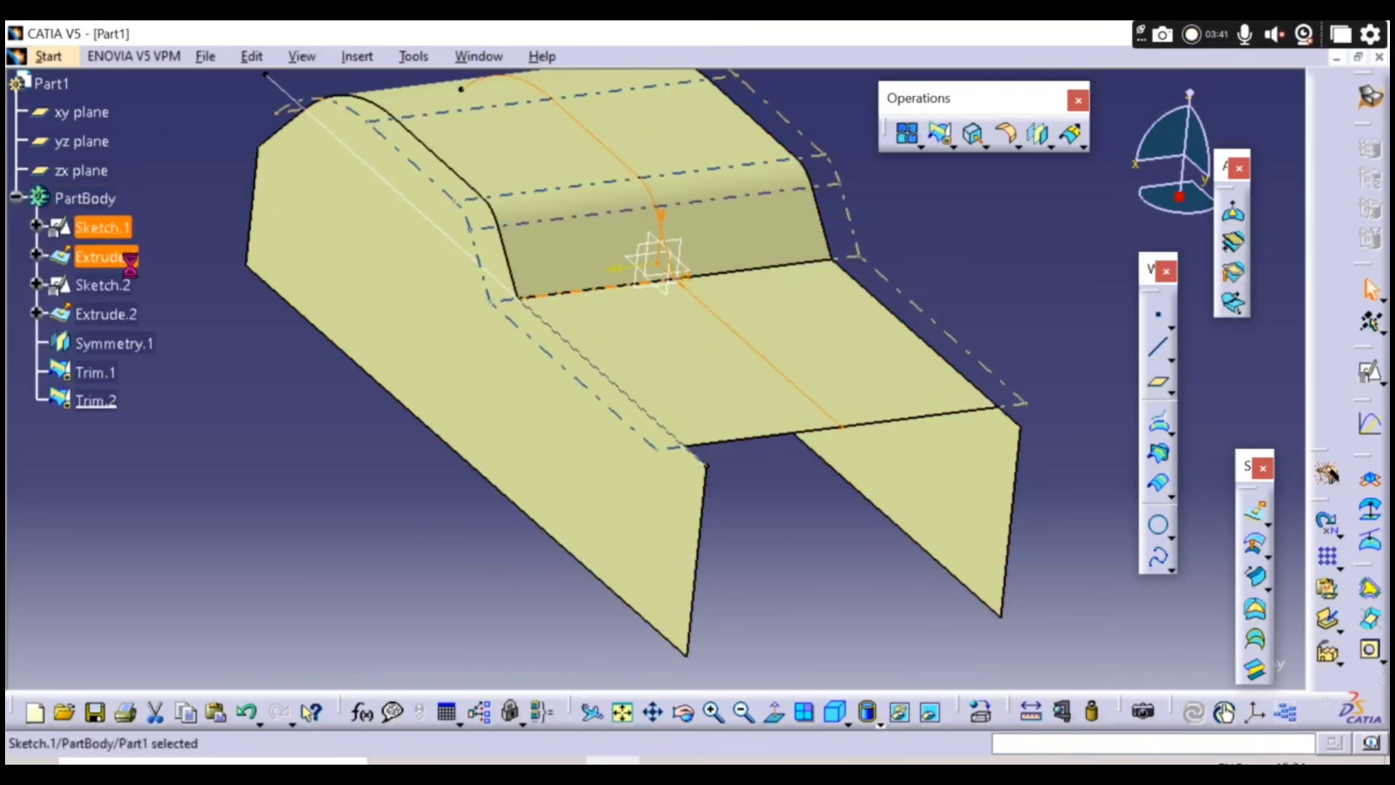
ctrl+click(99, 285)
right_click(98, 285)
click(207, 348)
mouse_move(301, 427)
middle_down()
mouse_move(367, 523)
mouse_move(586, 514)
mouse_move(508, 465)
mouse_move(561, 461)
middle_up()
click(611, 309)
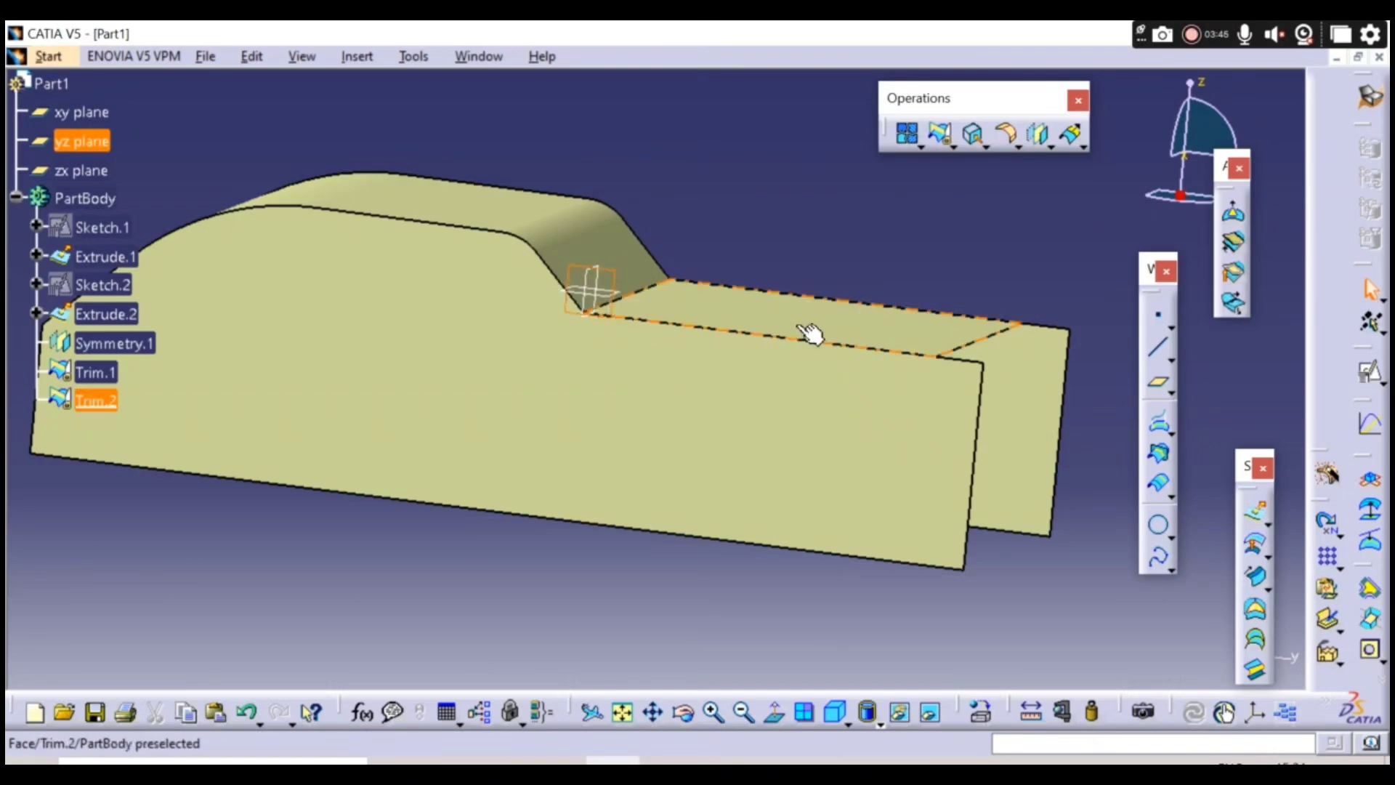
click(1373, 395)
click(1152, 651)
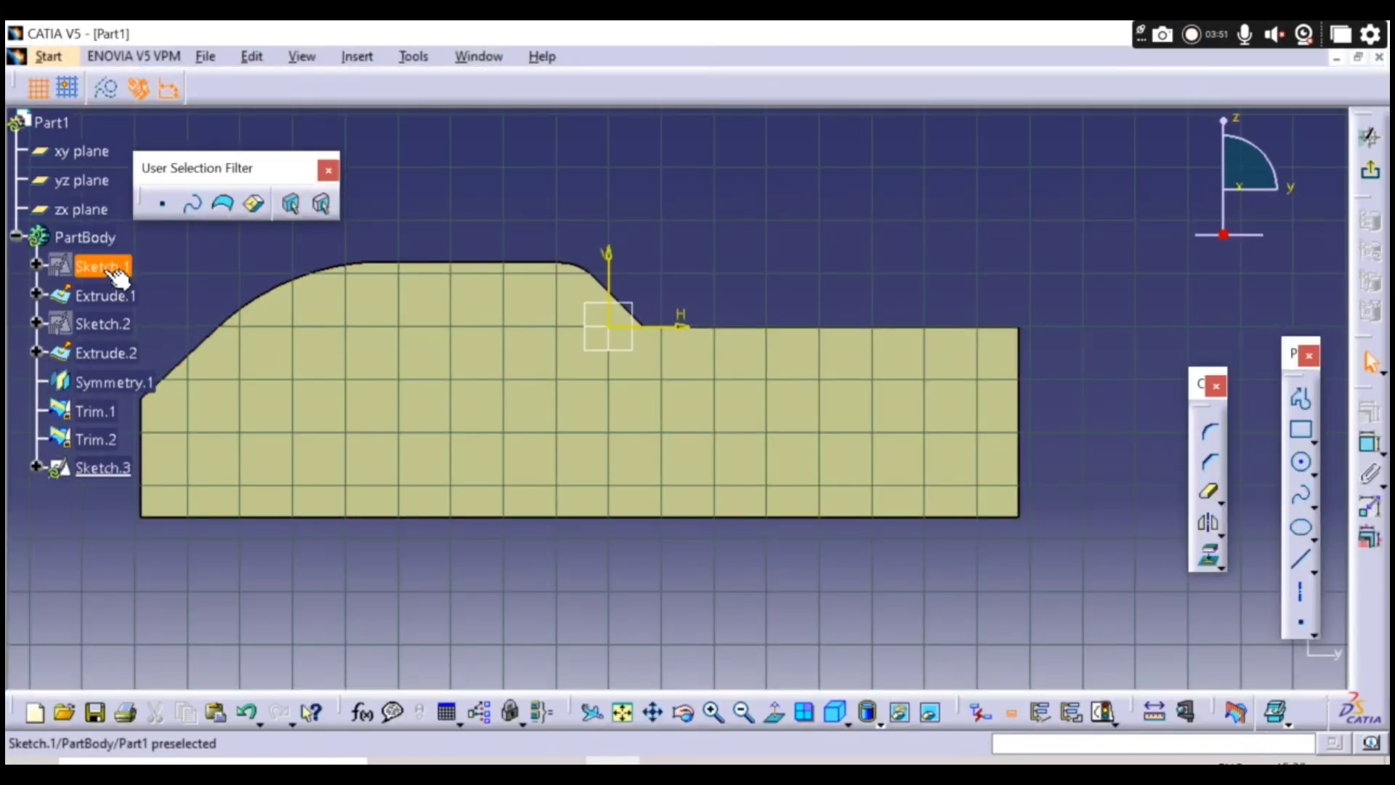
- Redisplay the straight line sketch and extrude it along the X component with limits of 360 mm and 877 mm, spanning the body's full width
right_click(108, 320)
click(197, 389)
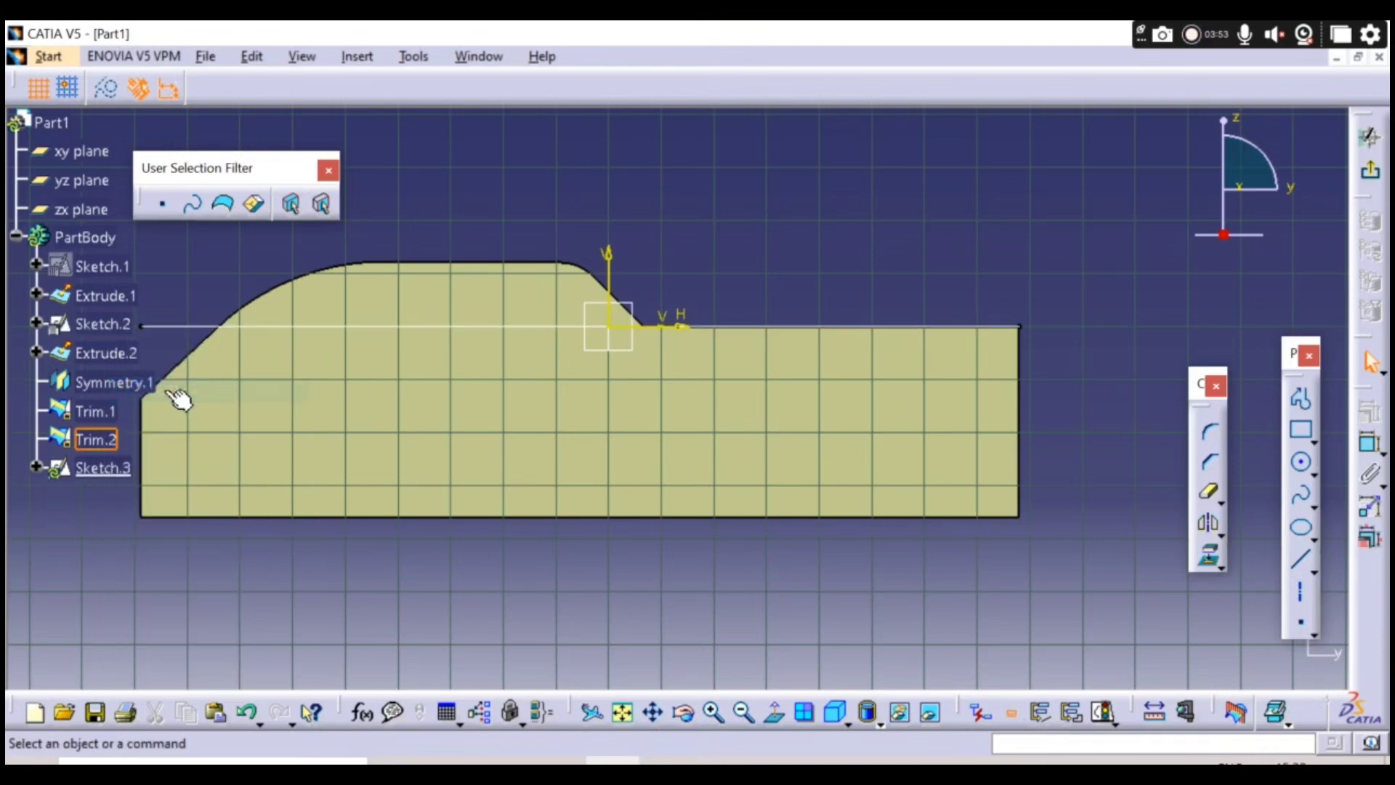
middle_drag(595, 523, 753, 539)
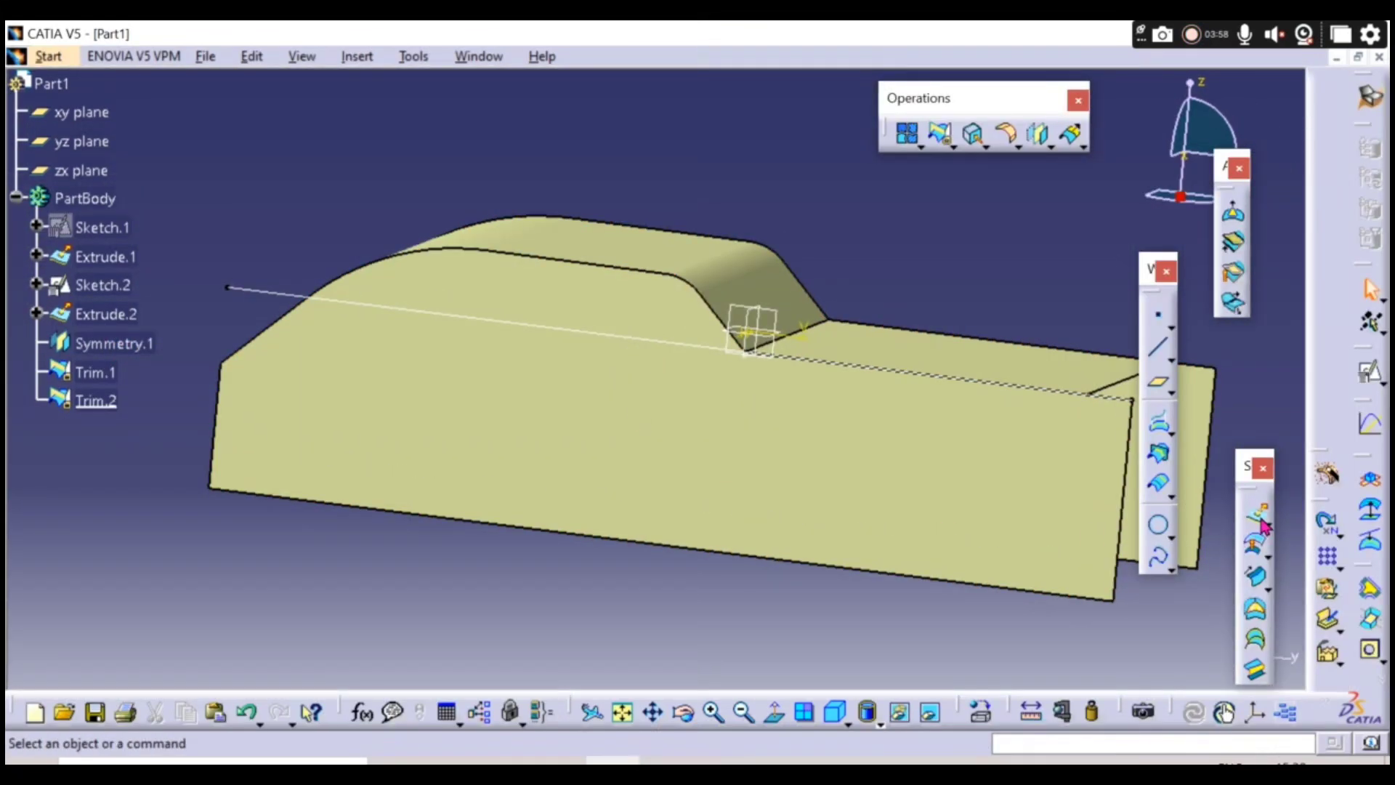
click(1261, 521)
click(591, 324)
mouse_move(591, 324)
middle_down()
mouse_move(747, 302)
mouse_move(667, 370)
mouse_move(516, 399)
middle_up()
right_click(1141, 413)
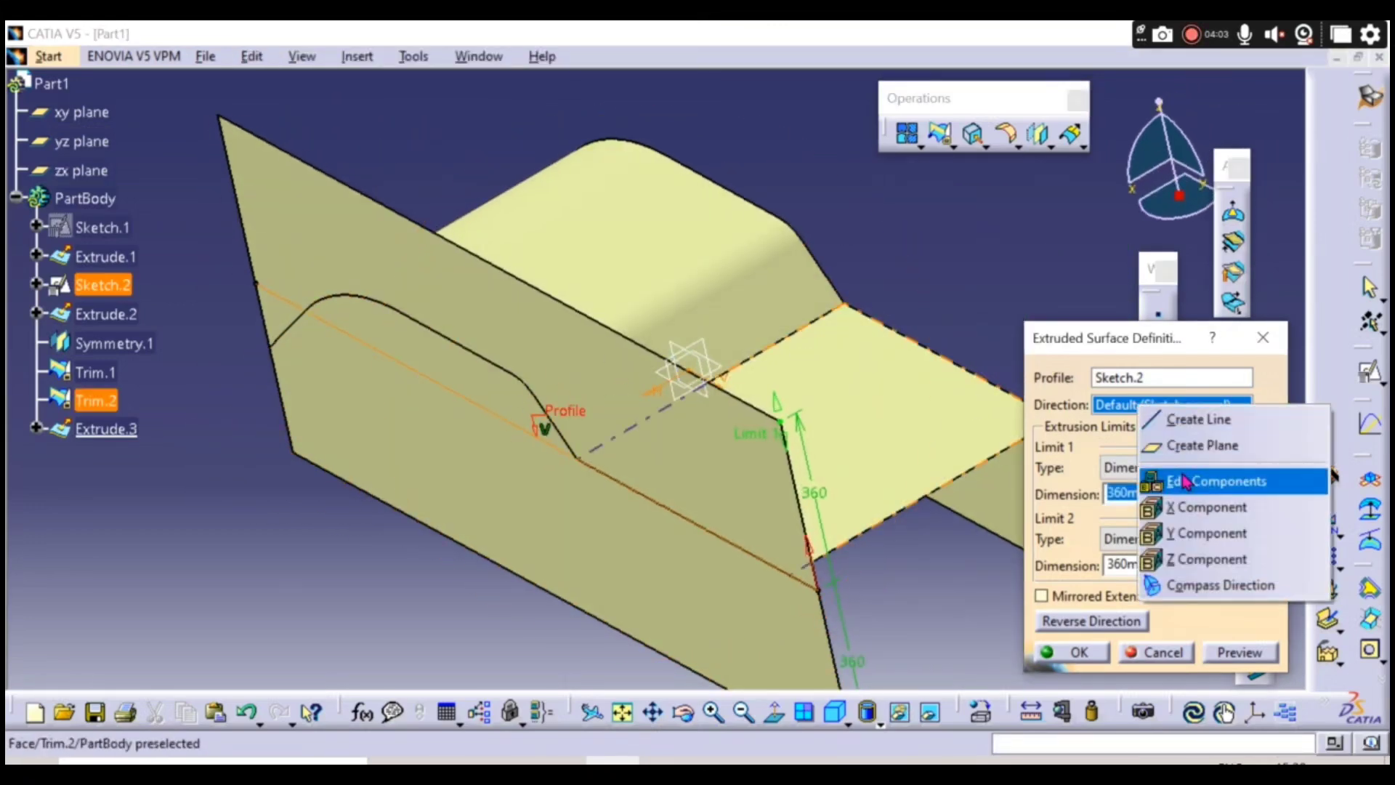
click(1202, 480)
middle_drag(954, 539, 666, 434)
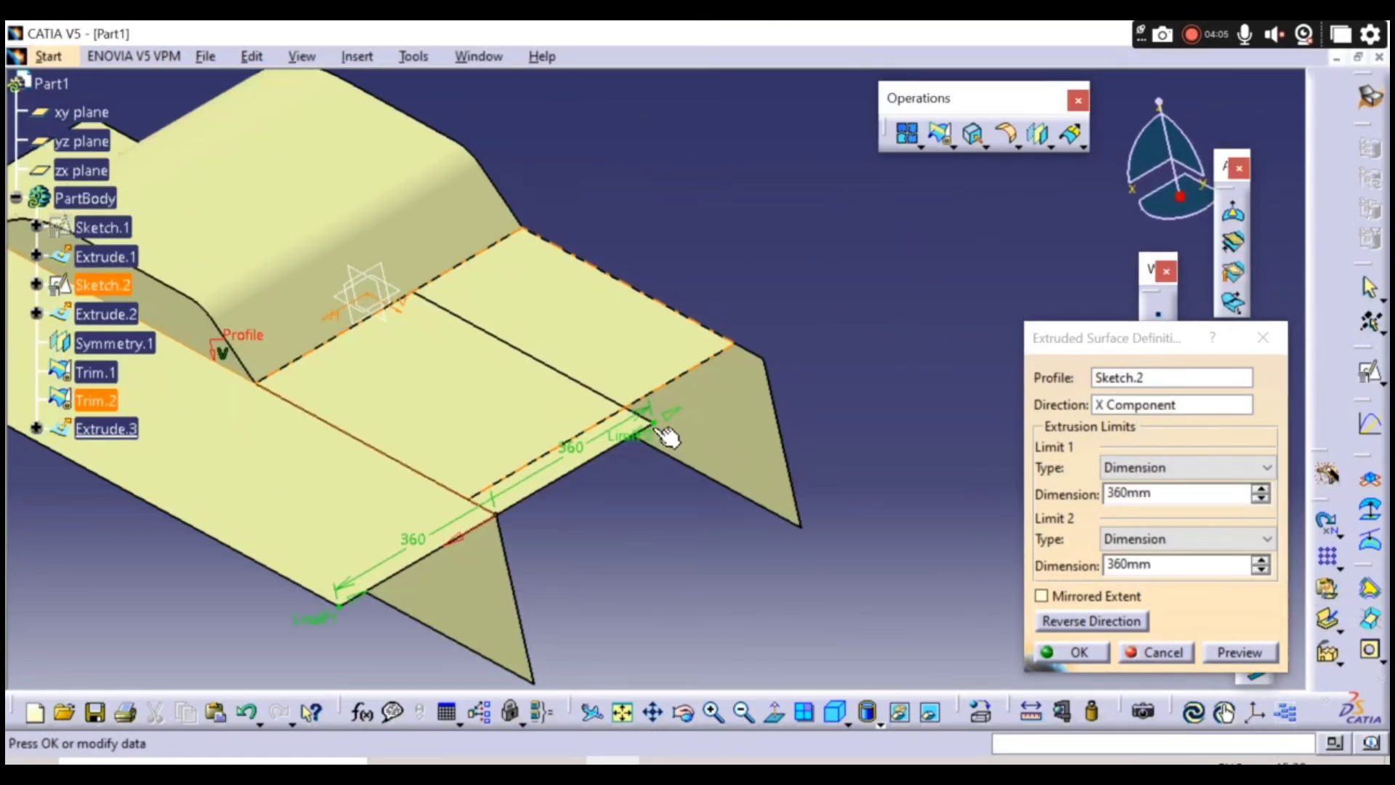
drag(645, 444, 977, 430)
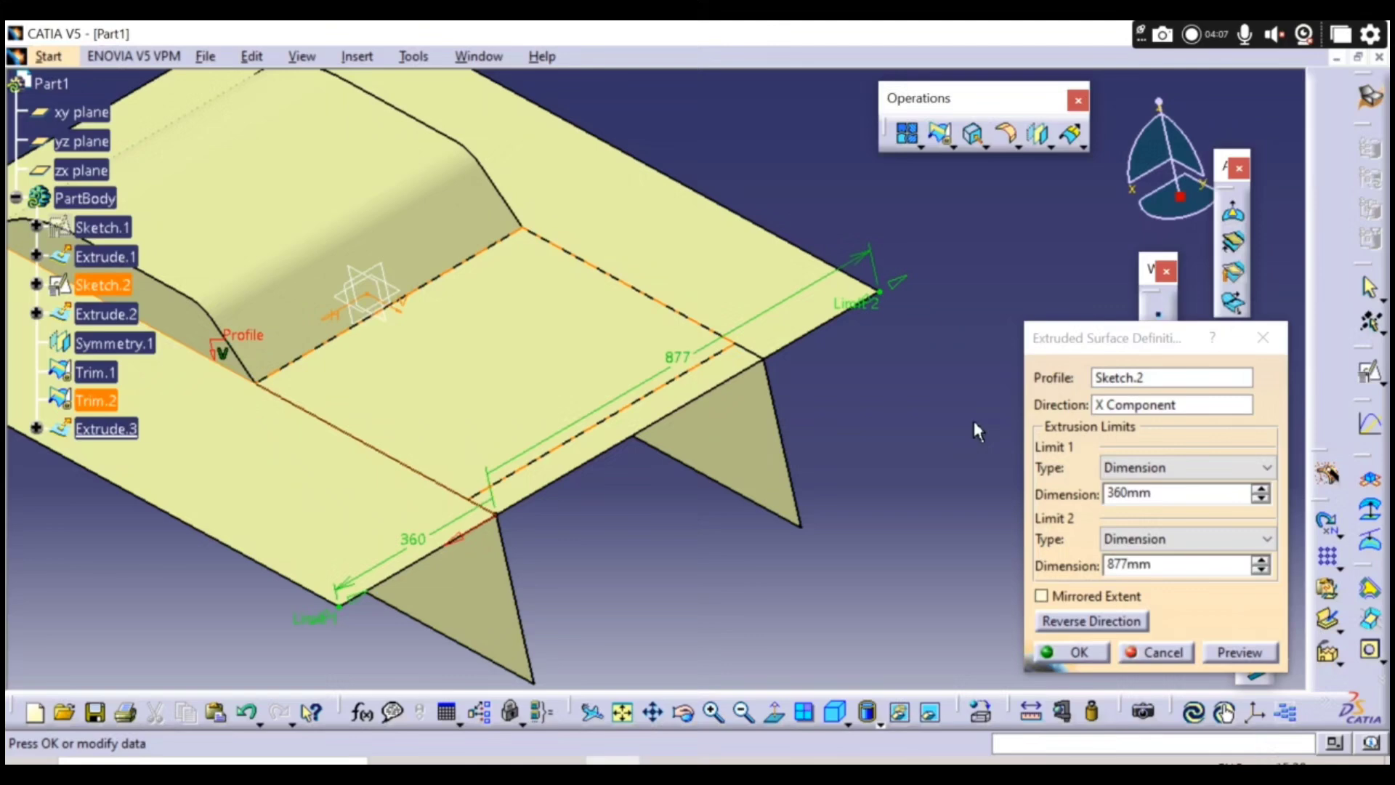
click(1075, 653)
- Split the trimmed body with the new horizontal surface, keeping the part above it
middle_drag(632, 560, 802, 487)
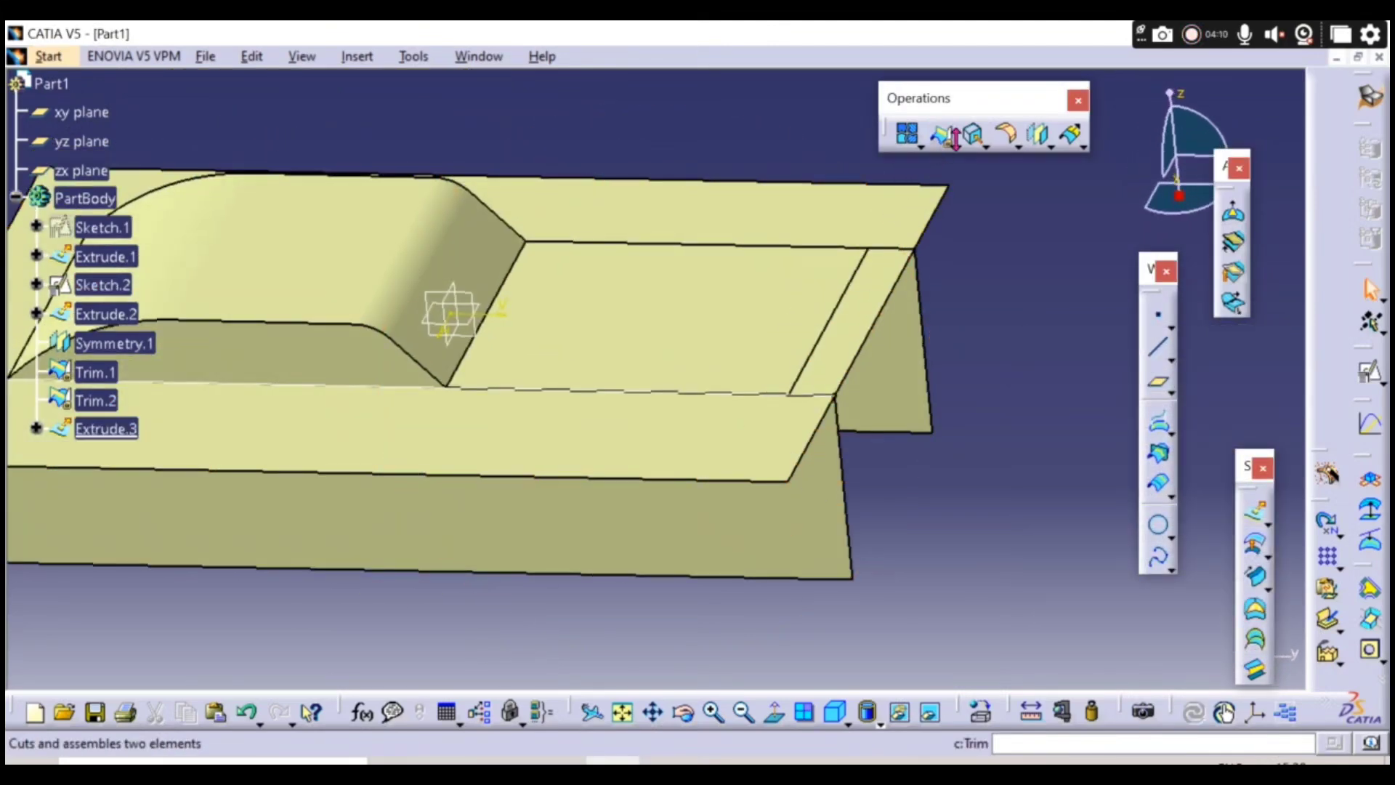
click(952, 145)
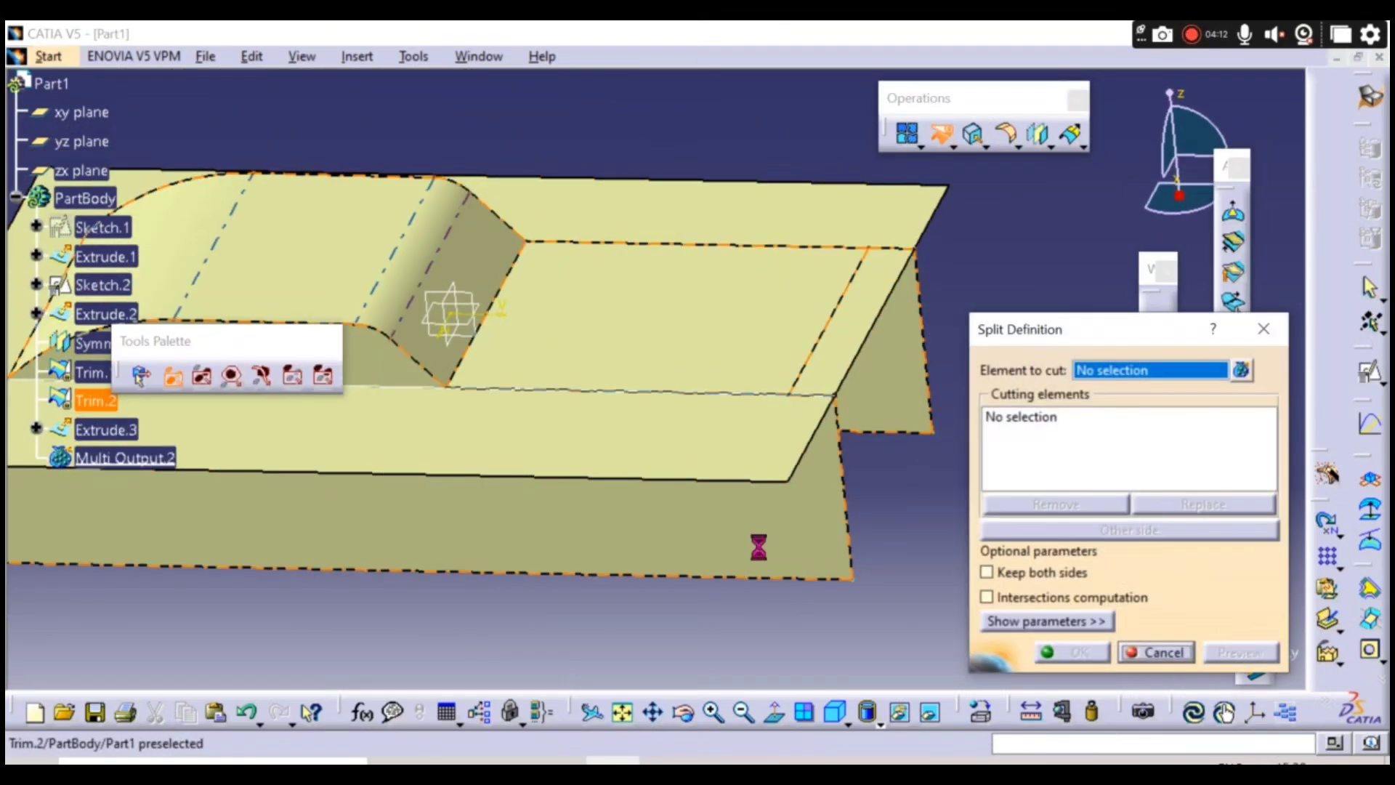
click(725, 445)
click(780, 465)
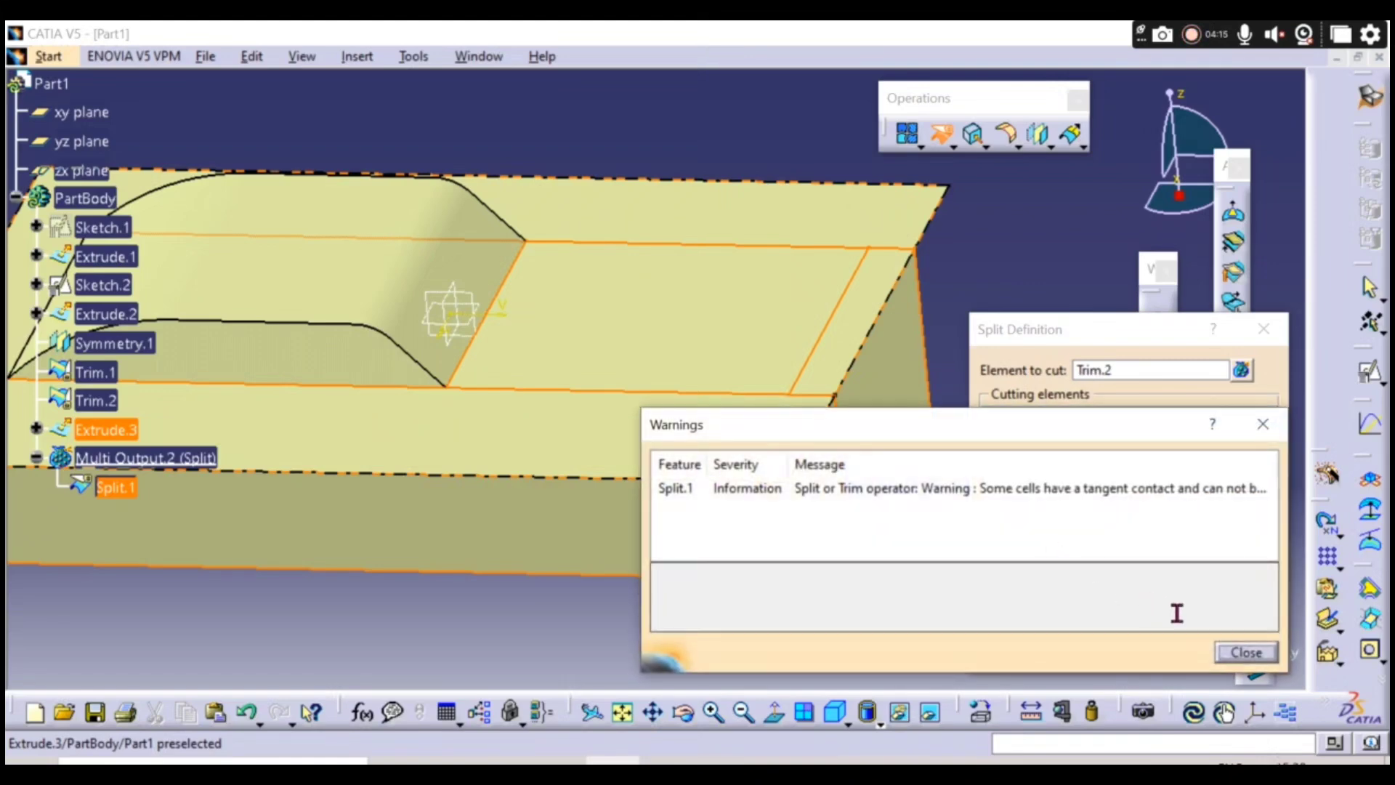
click(1241, 651)
middle_drag(799, 535, 718, 520)
click(1107, 532)
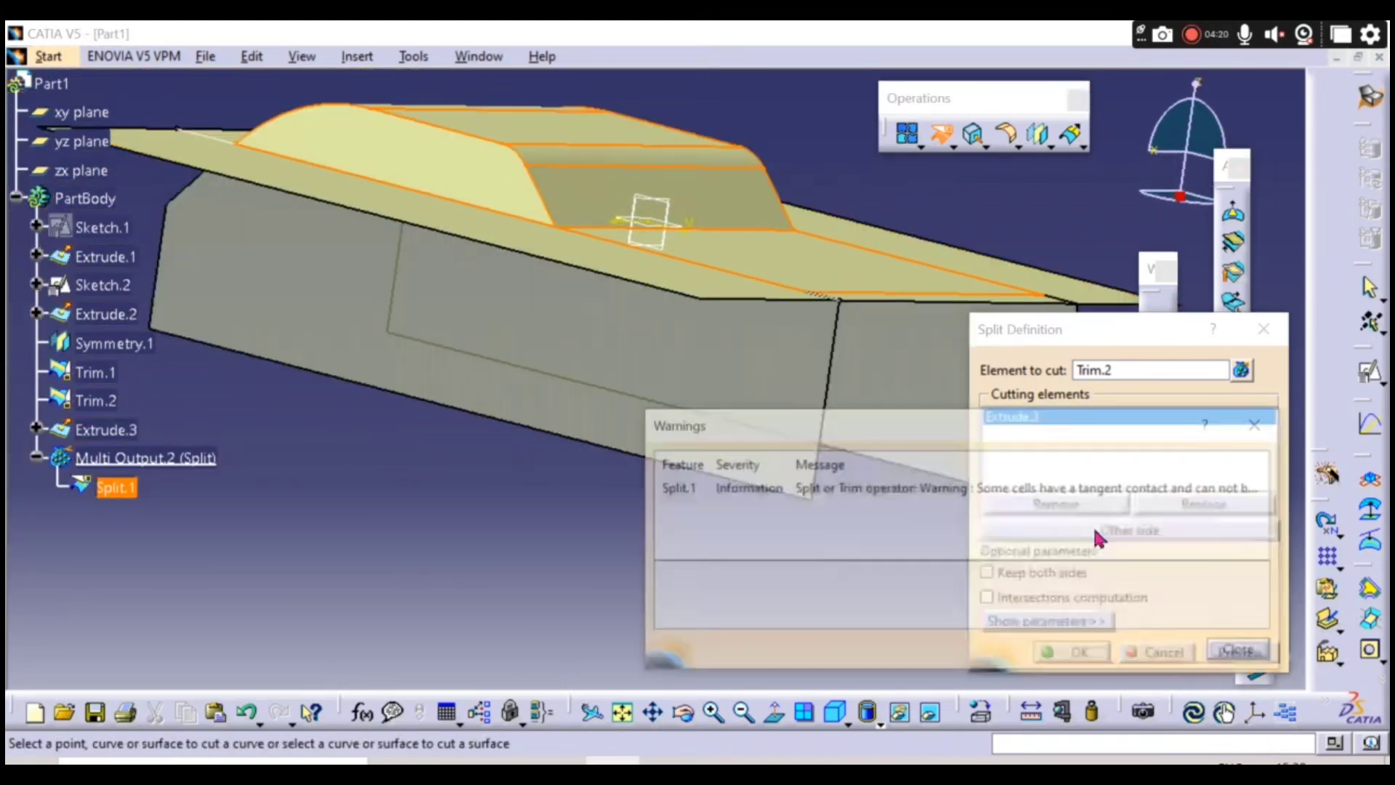
click(1241, 651)
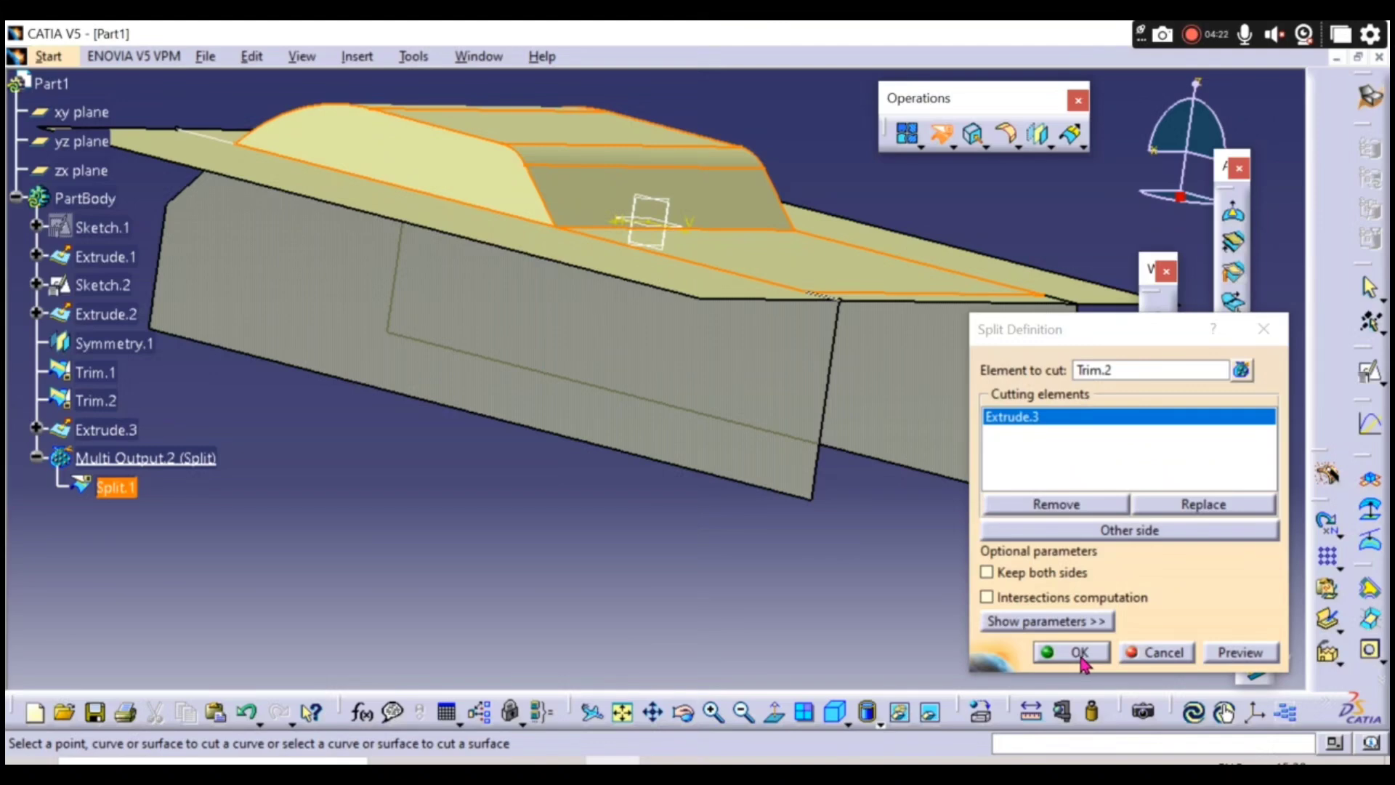
click(1080, 652)
- Hide the horizontal cutting surface and the straight line sketch
right_click(606, 255)
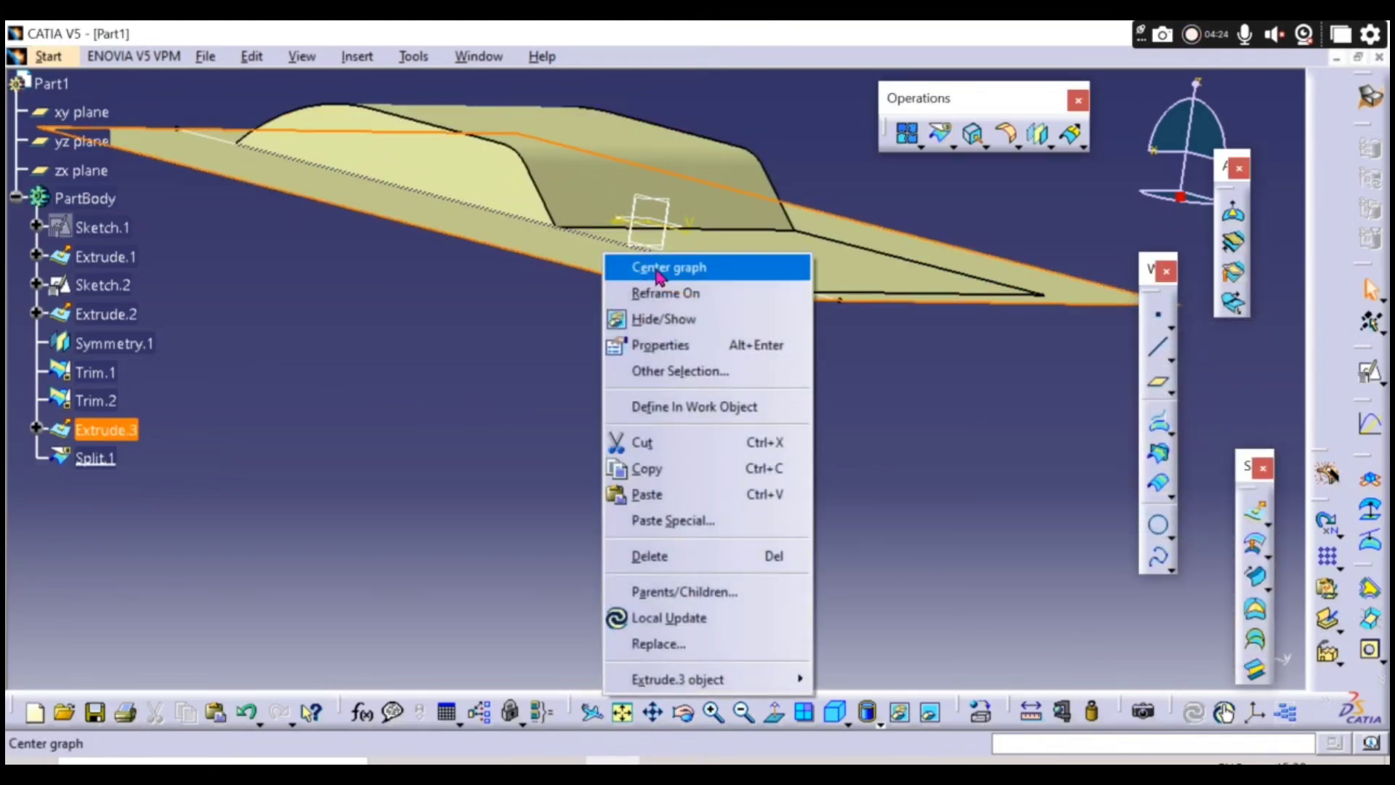
click(674, 319)
right_click(116, 288)
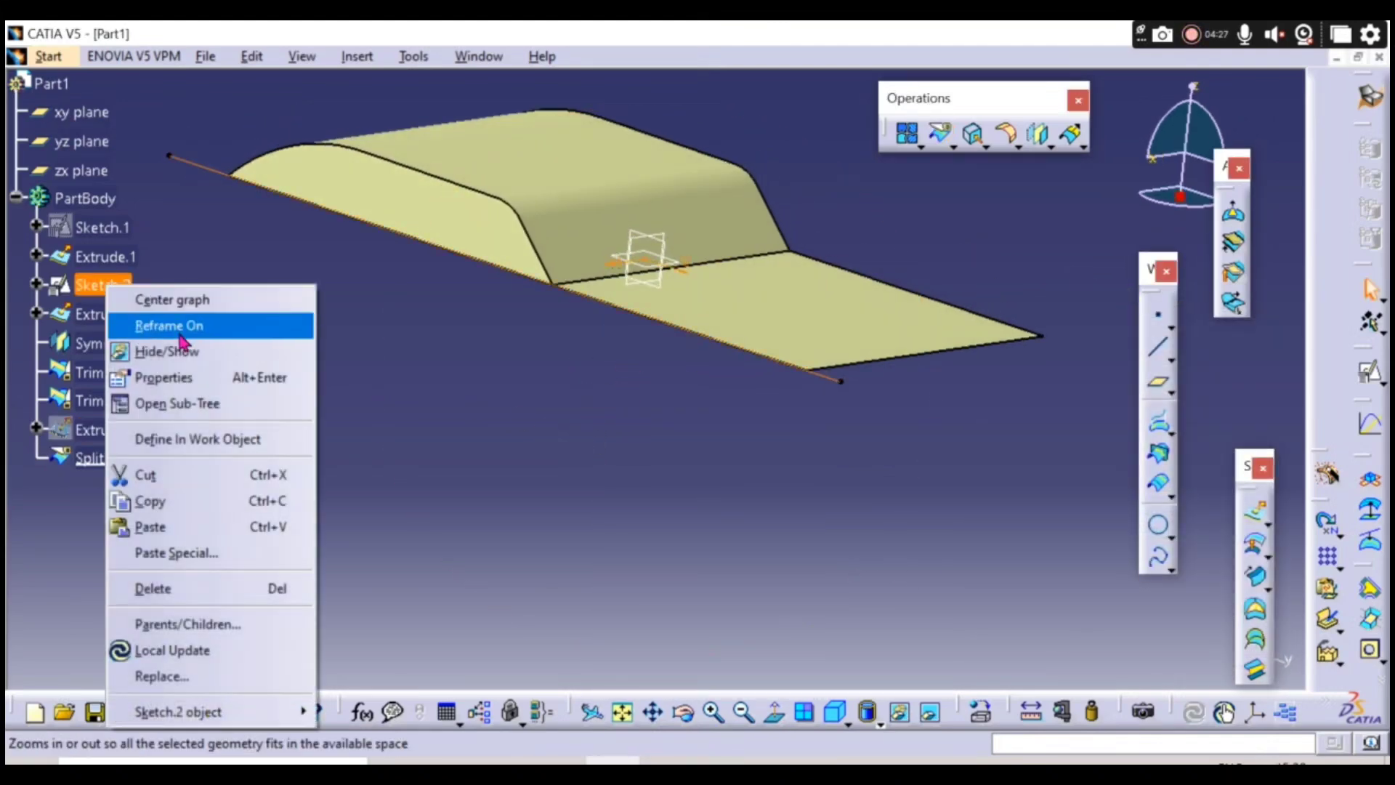
click(177, 349)
middle_drag(378, 436, 646, 353)
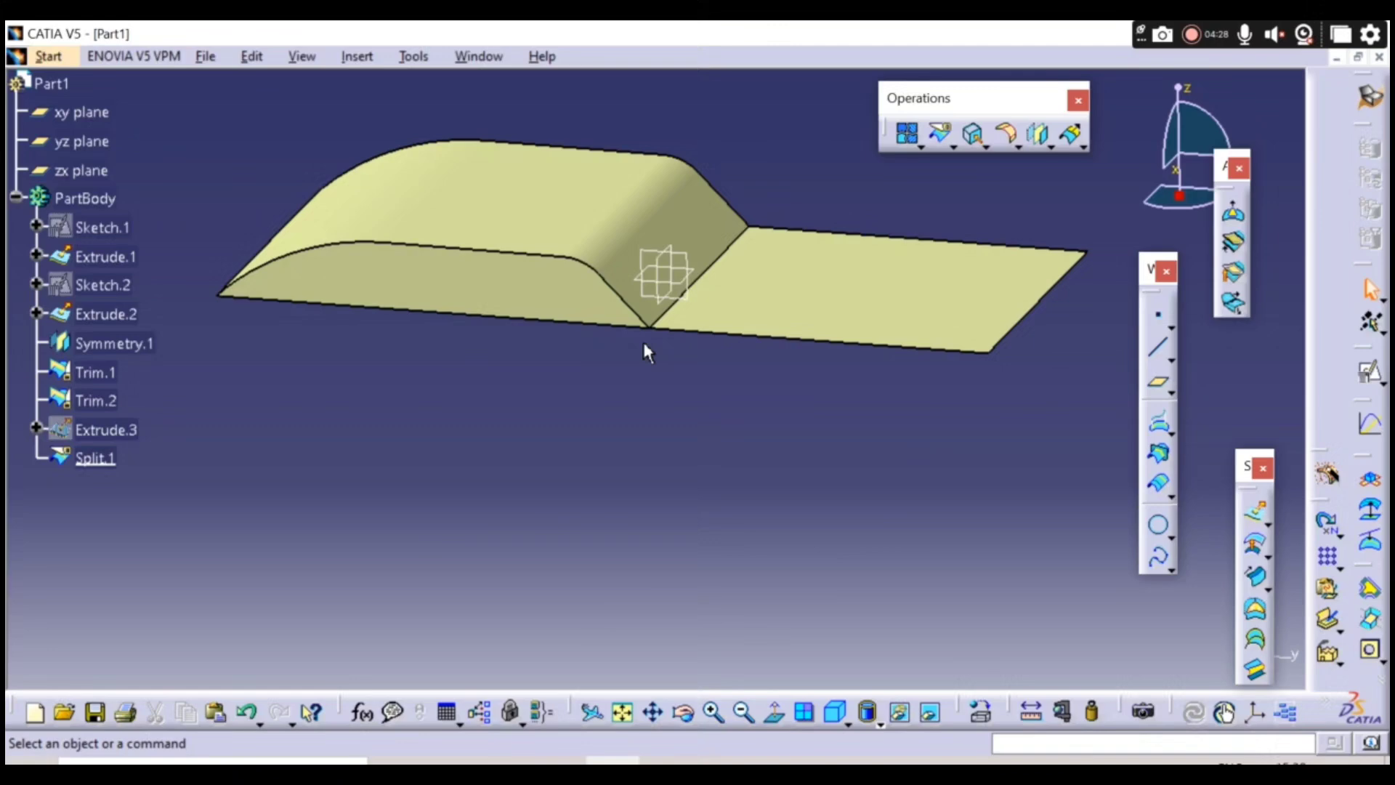
- Create a reference plane offset 20 mm from the xy plane, reversed to lie below it
click(681, 287)
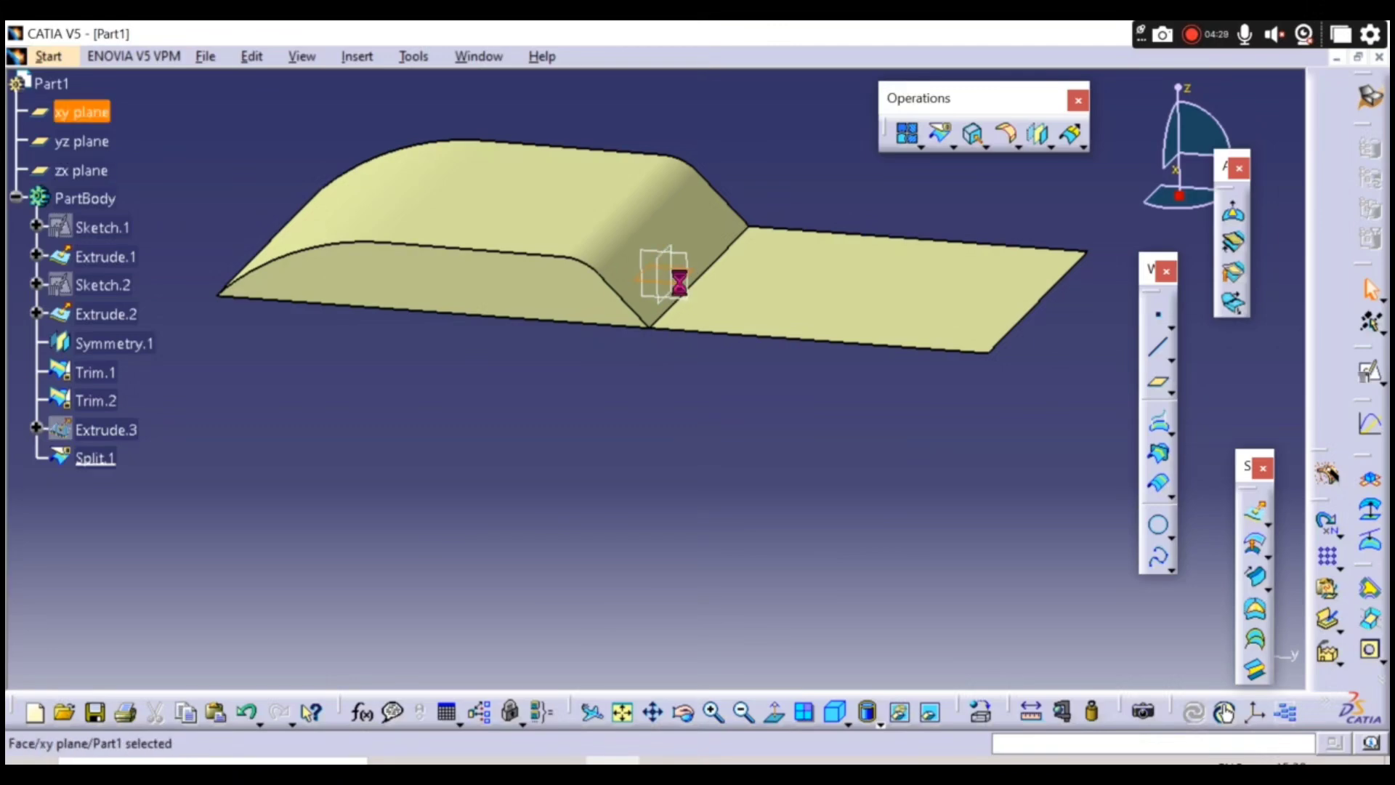
click(1160, 387)
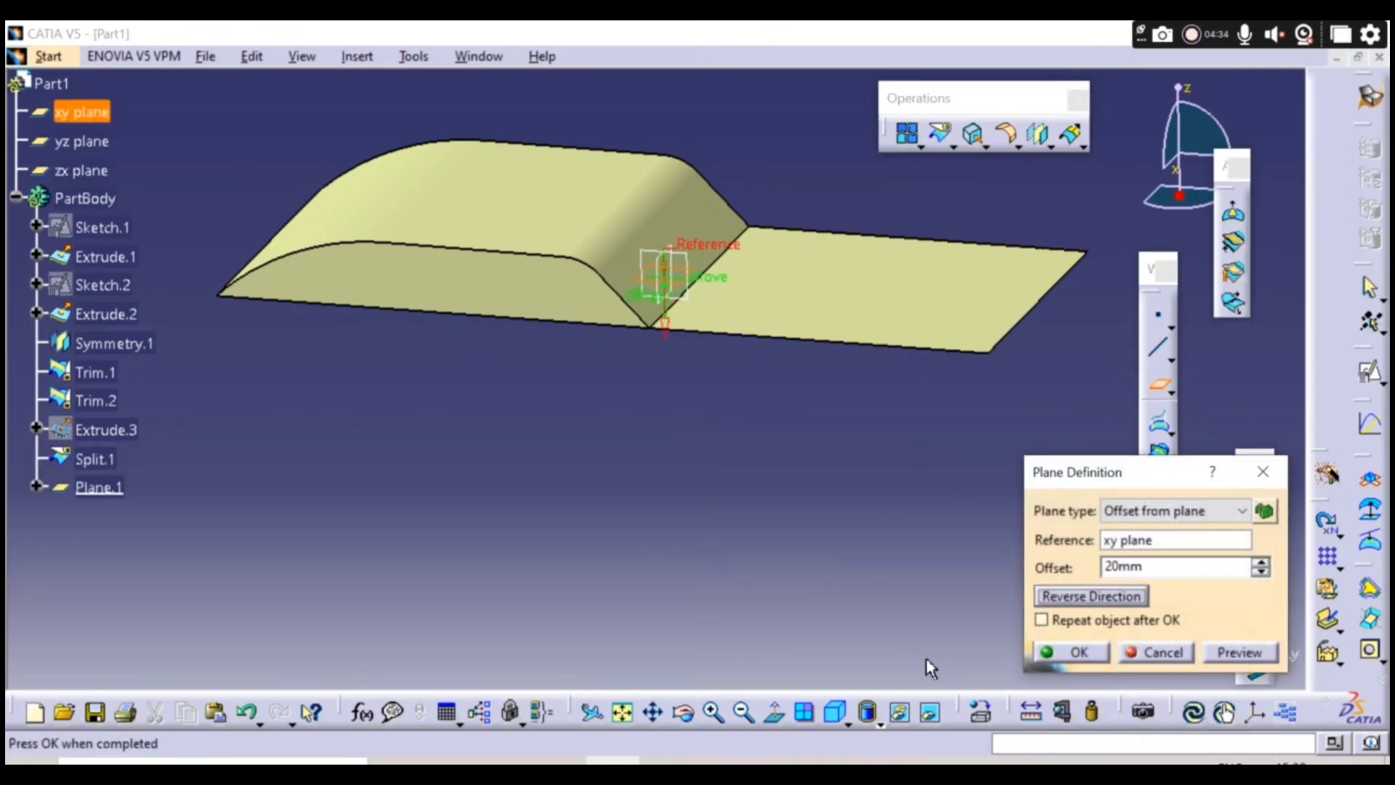
click(846, 722)
click(862, 567)
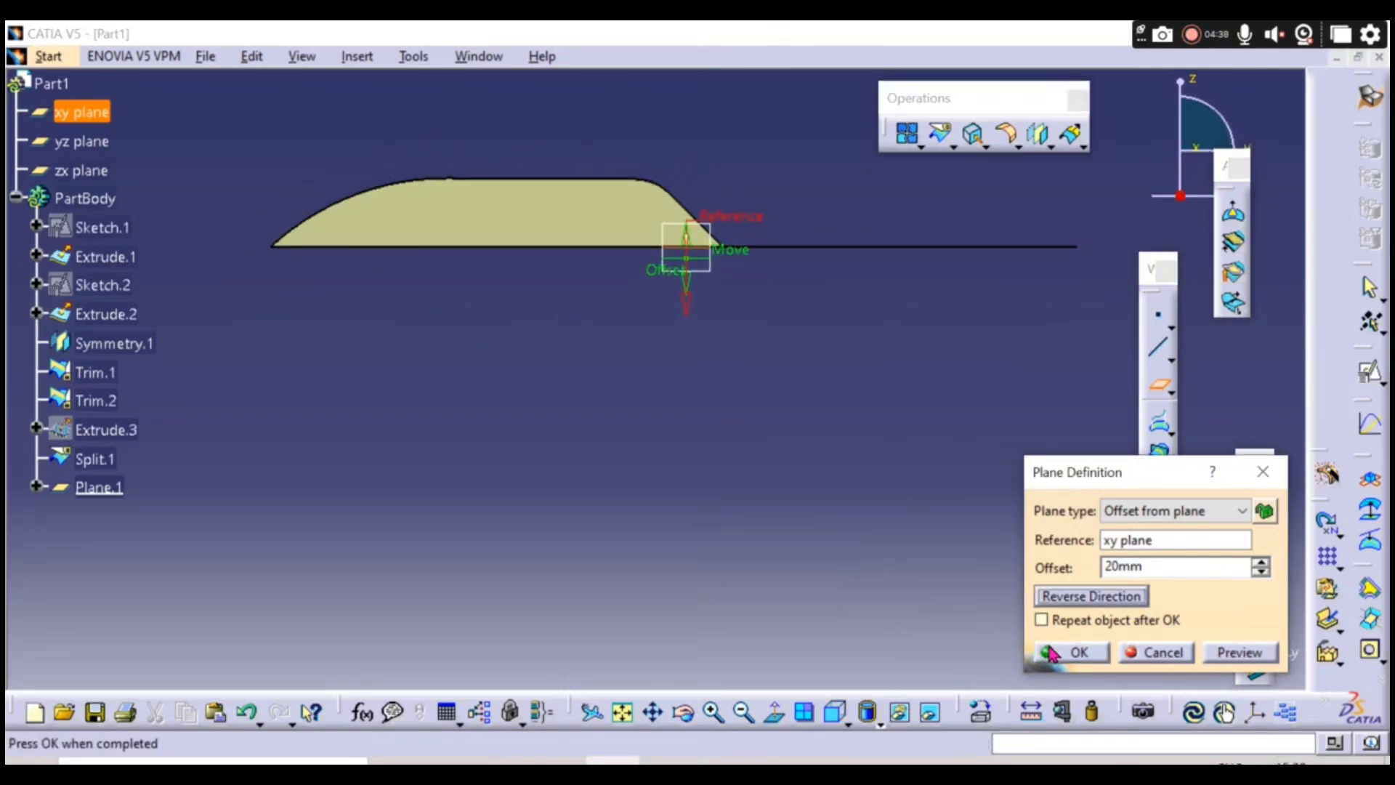
click(1078, 652)
middle_drag(813, 501, 696, 298)
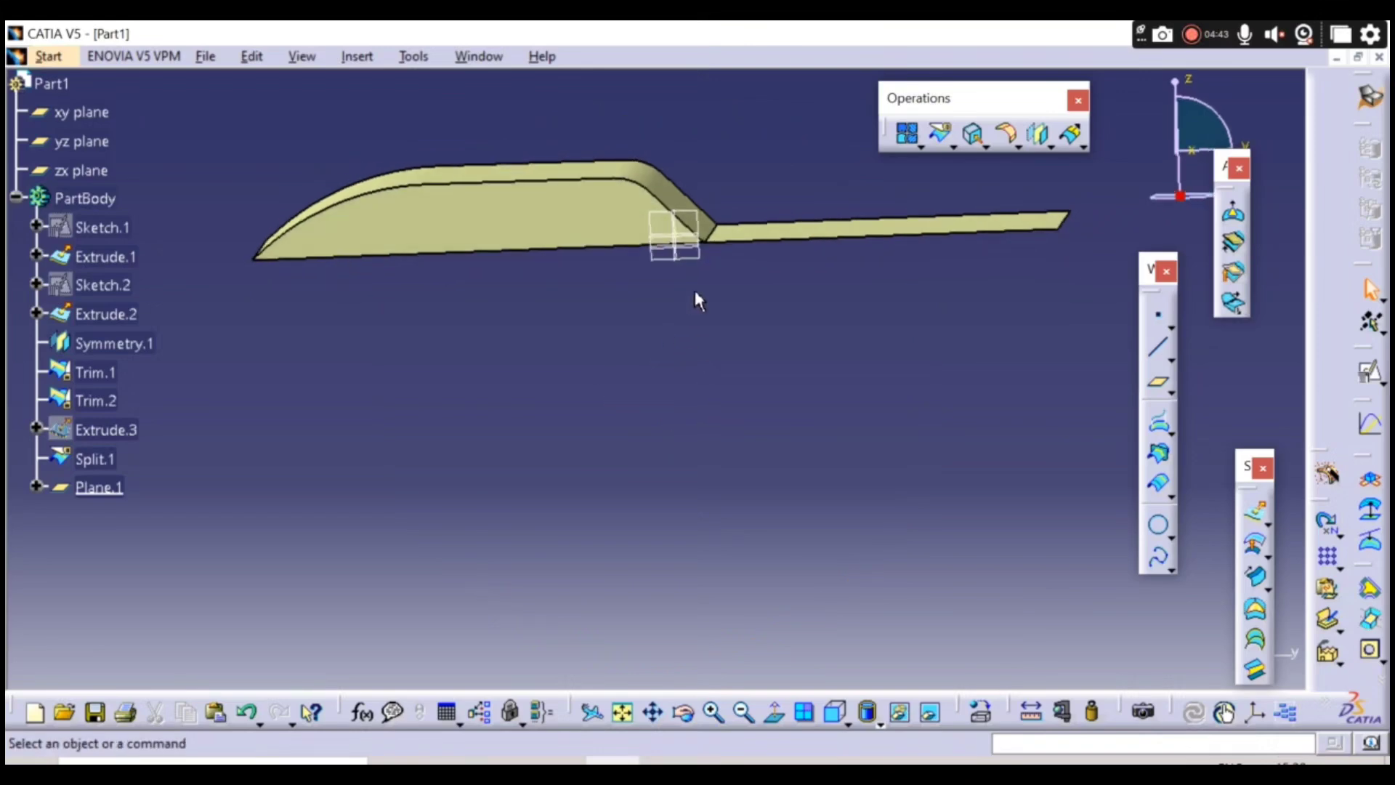
- Start a positioned sketch on the offset plane below the body
click(98, 487)
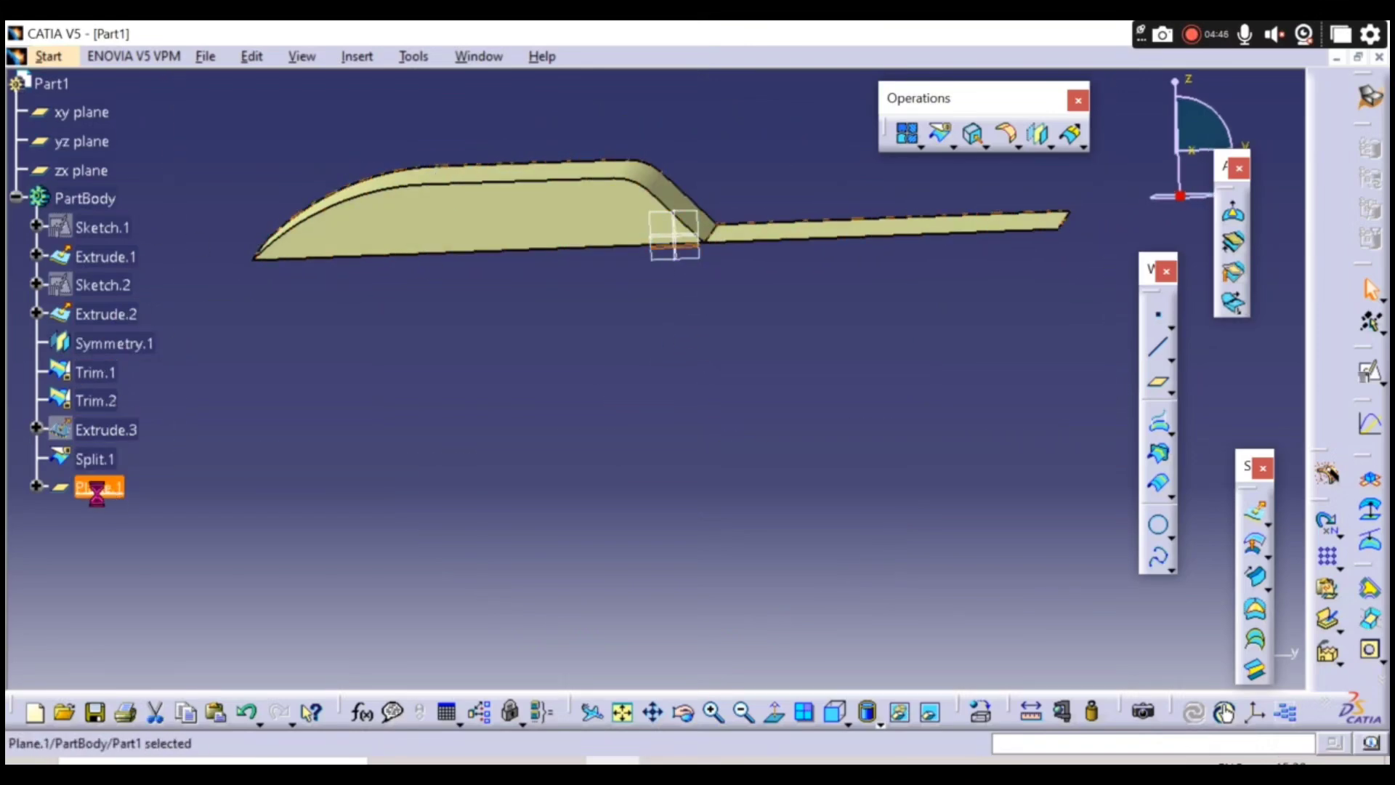
click(1369, 374)
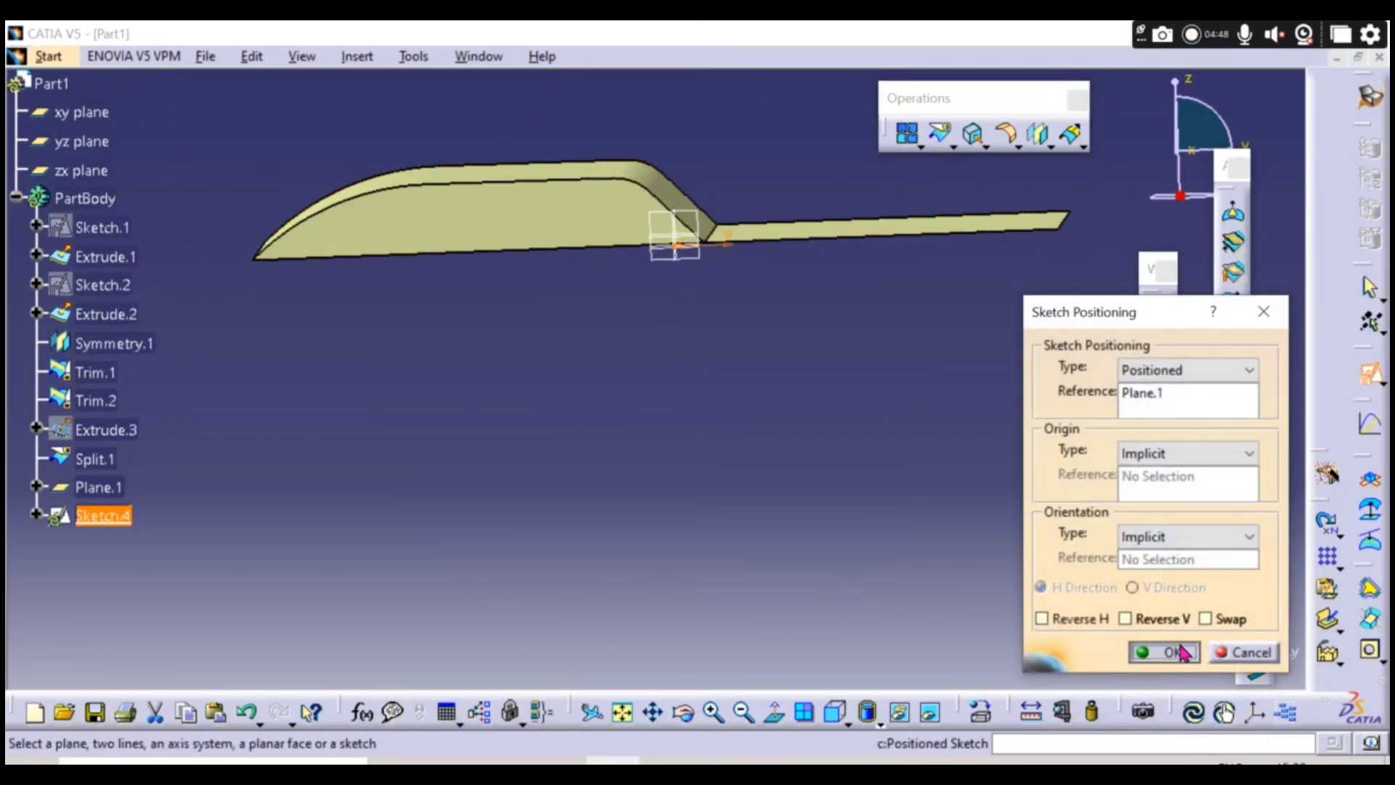
click(1171, 651)
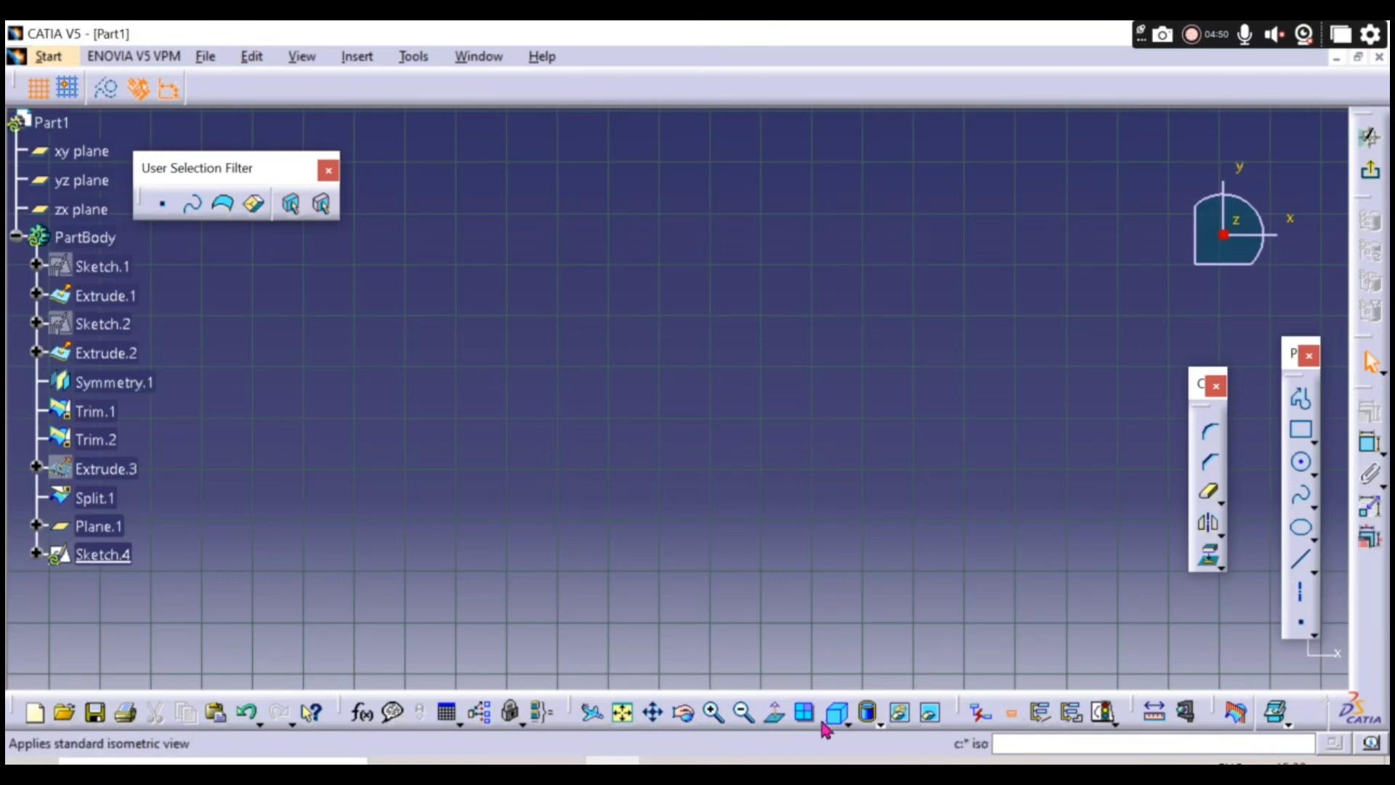
click(777, 719)
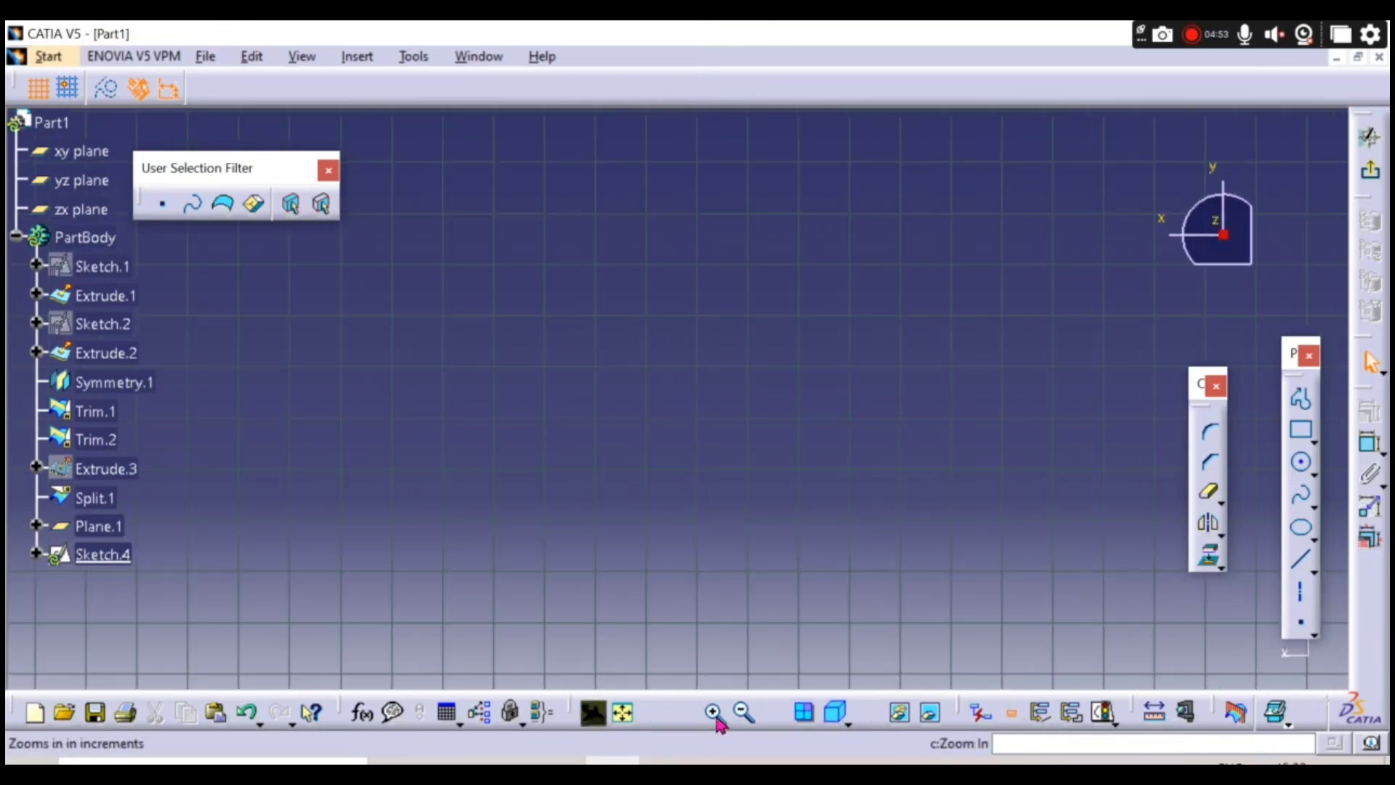
click(603, 708)
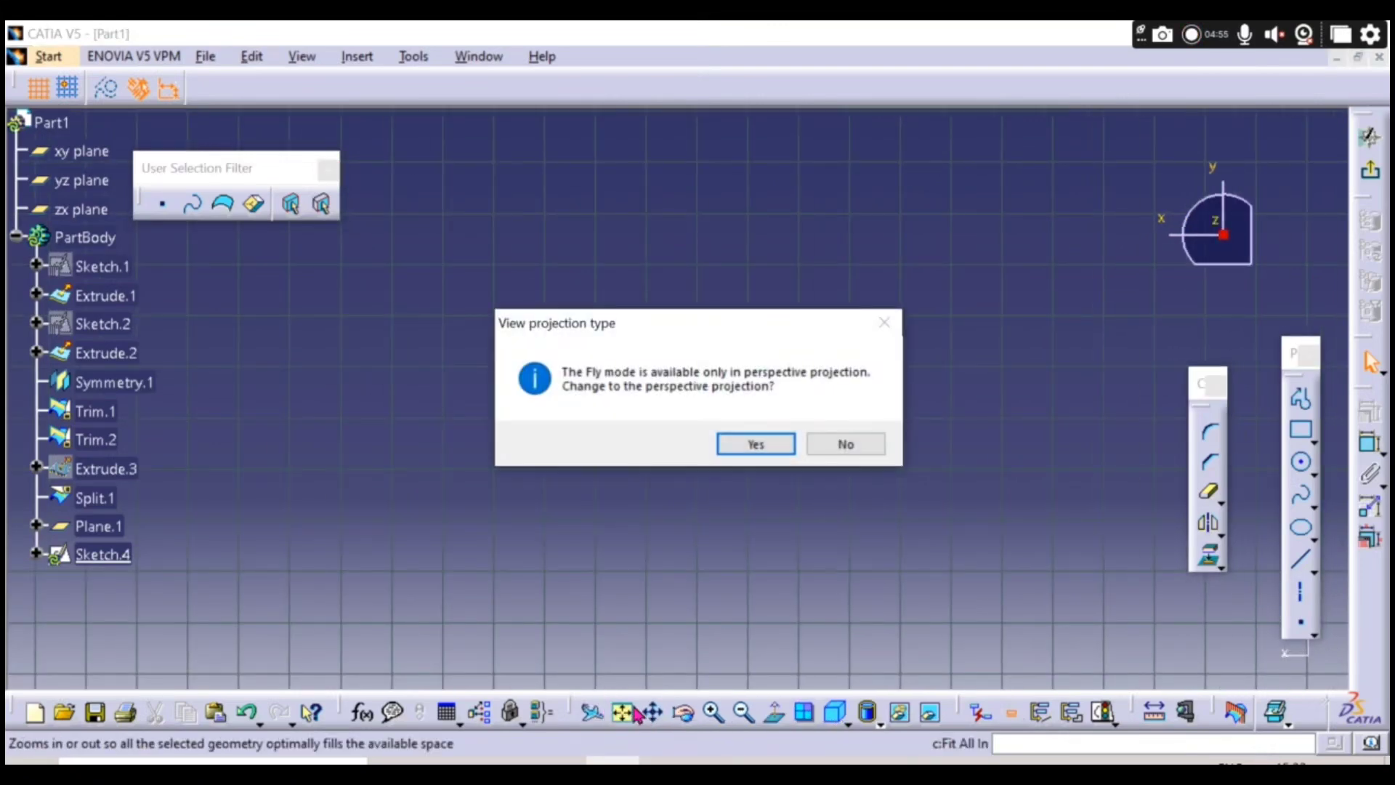
click(843, 443)
click(622, 722)
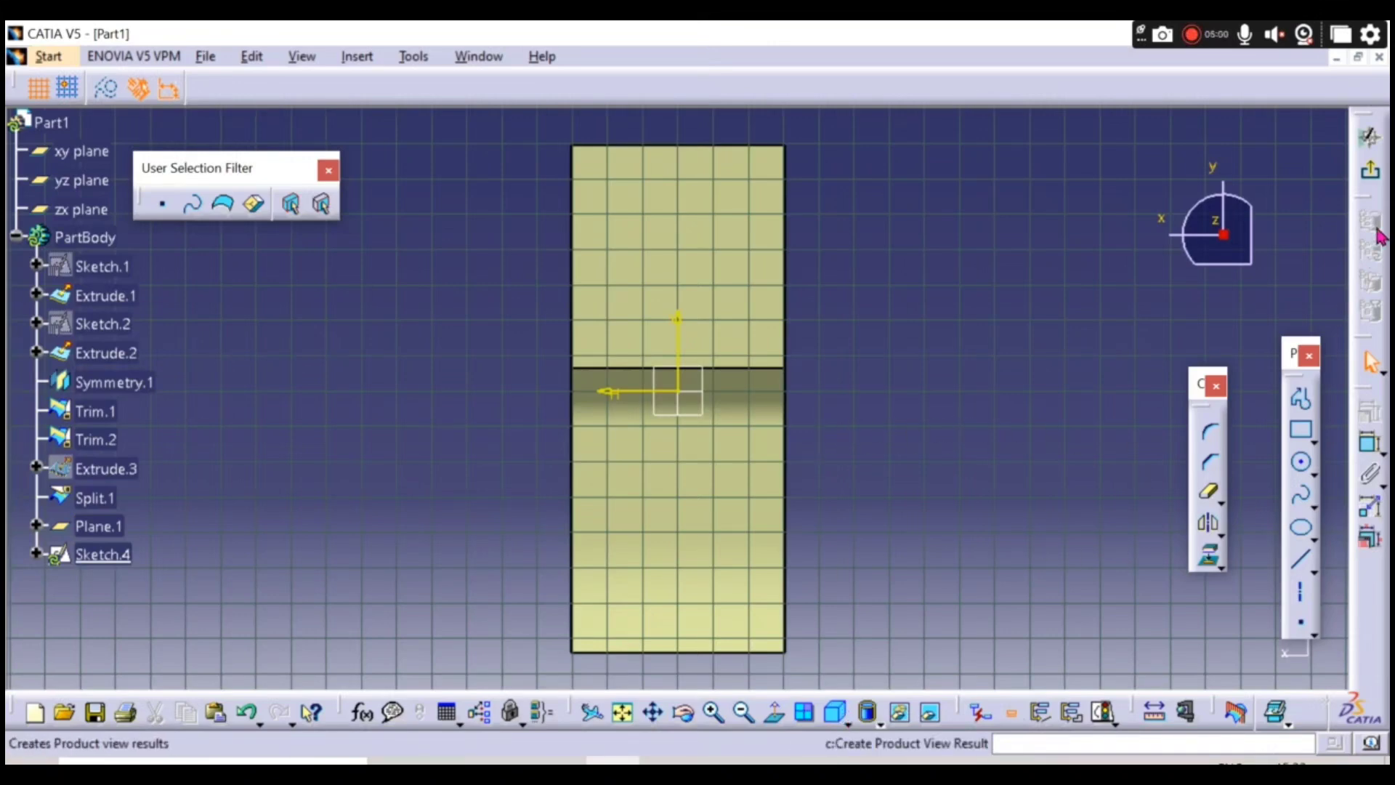
click(775, 713)
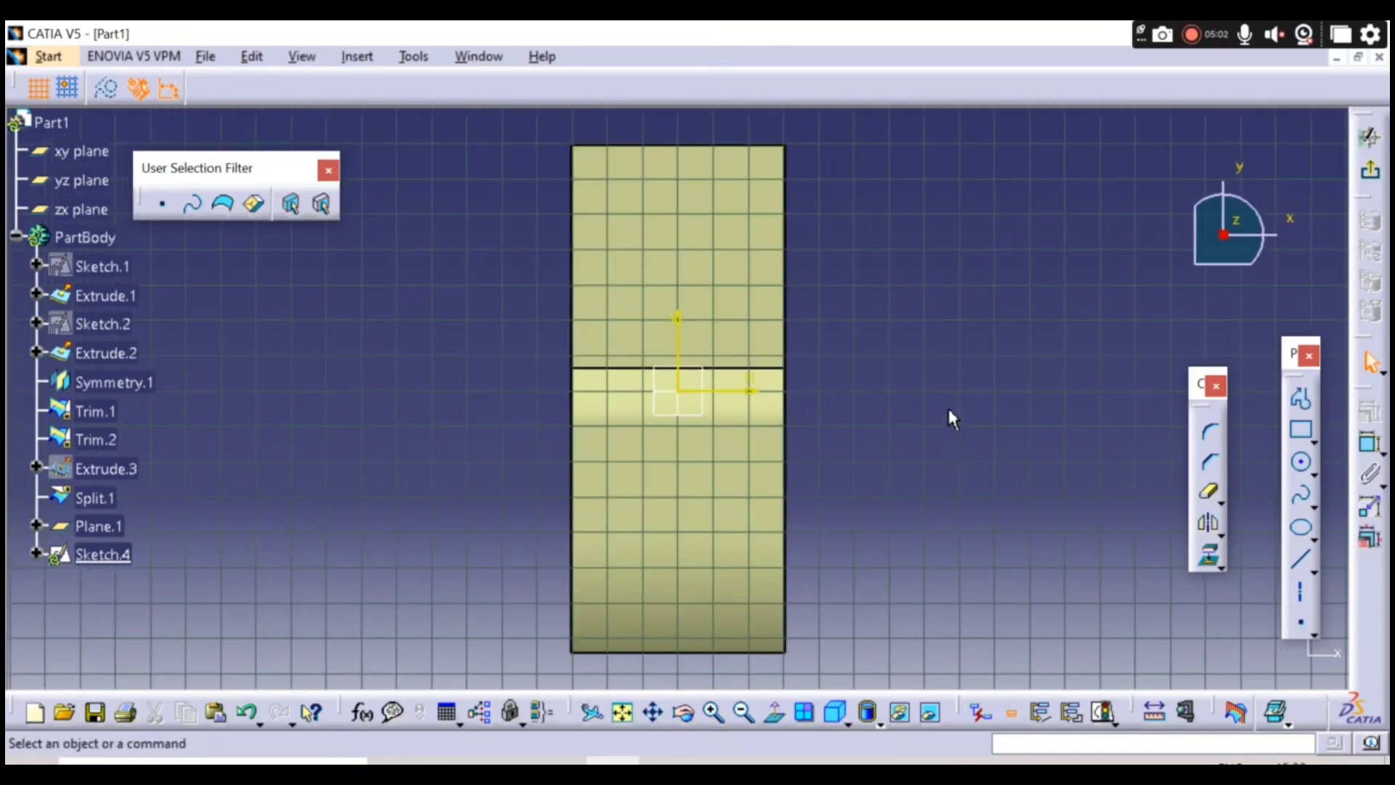
- Sketch a rectangle enclosing the body's outline, slightly larger than it on all four sides
click(1295, 434)
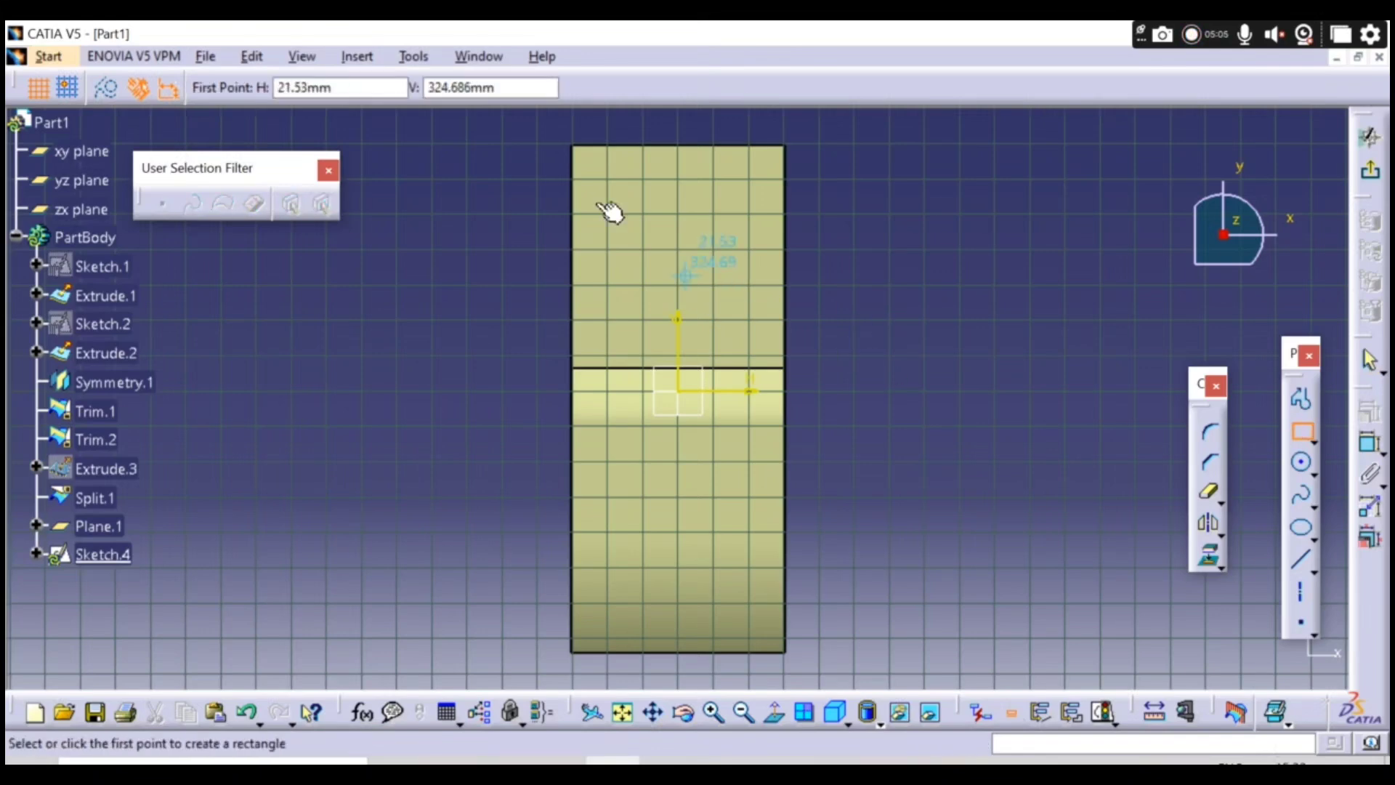
click(557, 128)
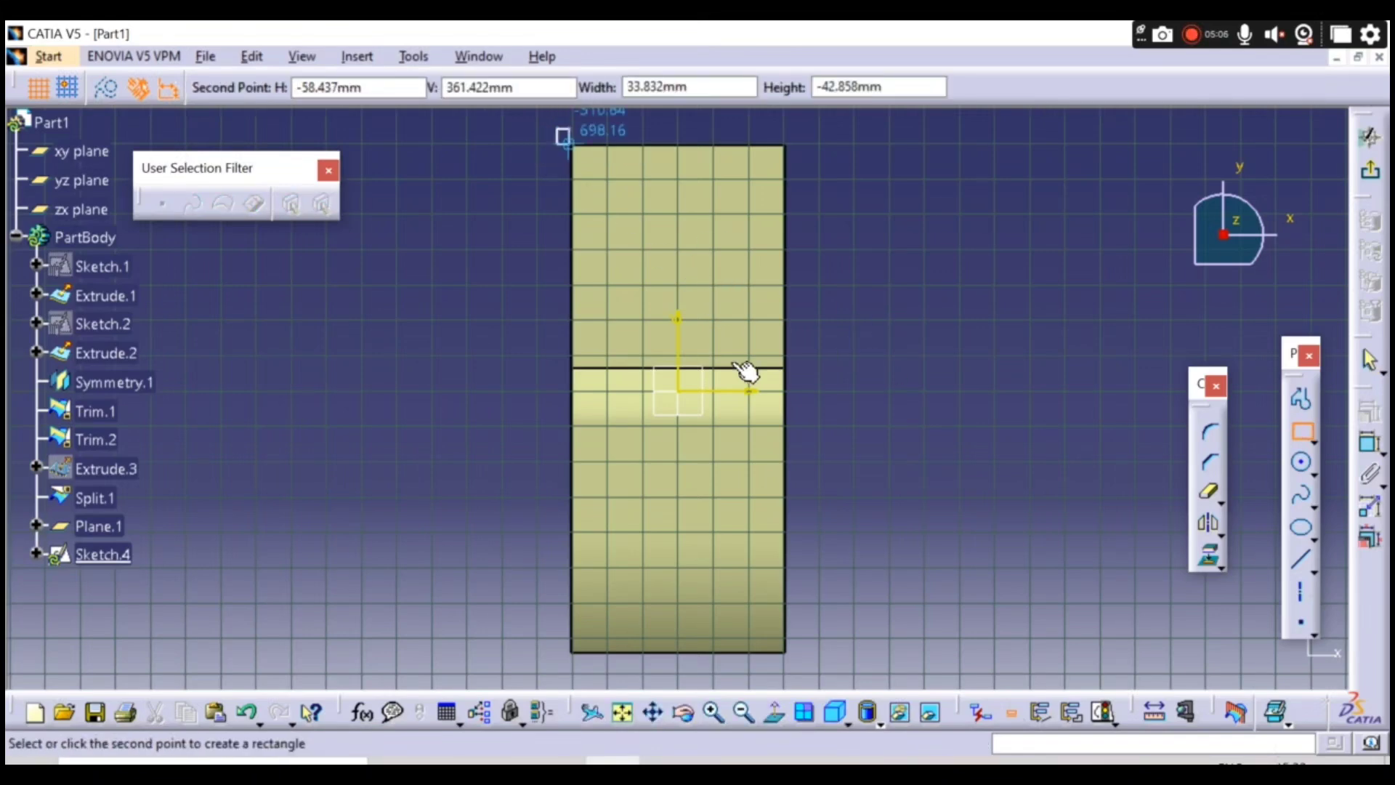
click(797, 665)
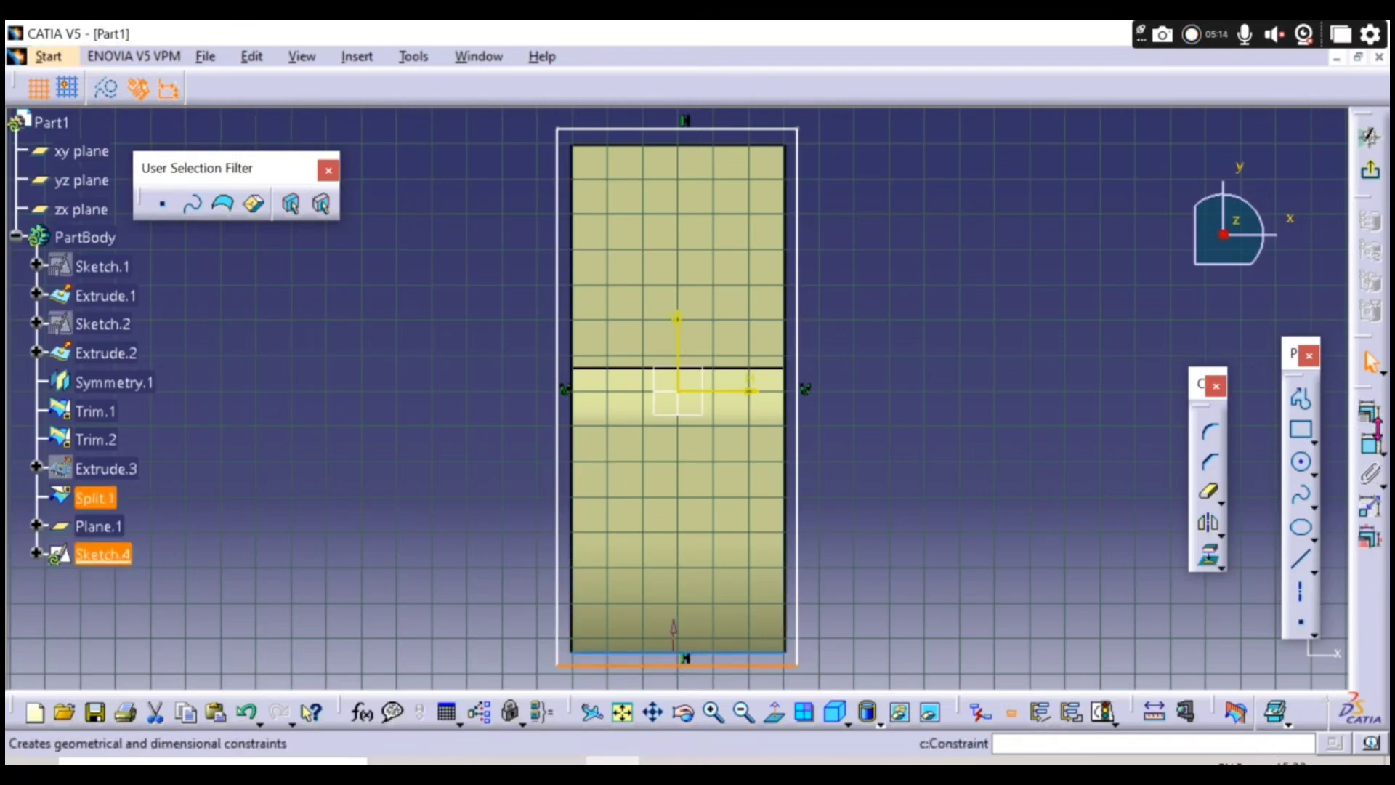
- Make the rectangle's two short sides coincident with the body's front and rear end edges
click(1370, 430)
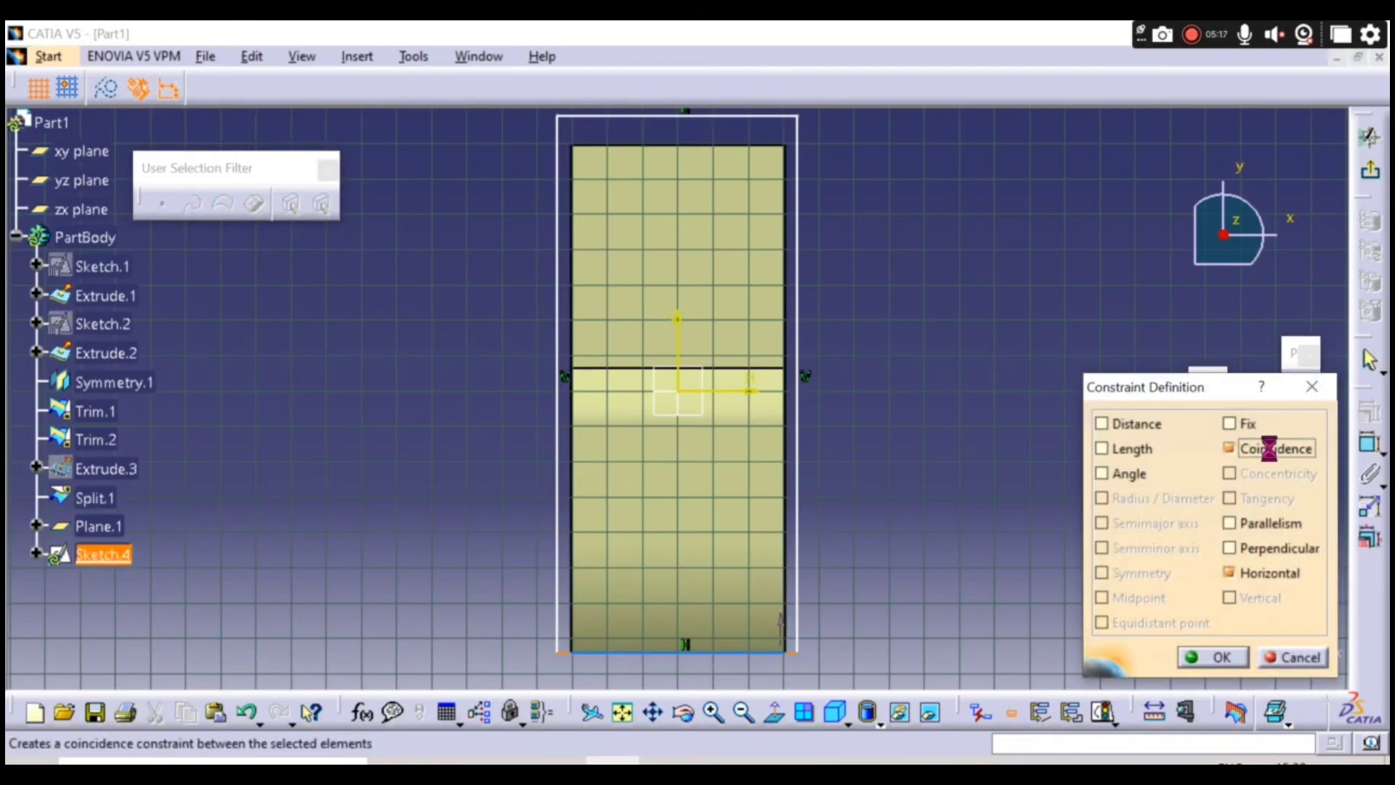
click(1216, 657)
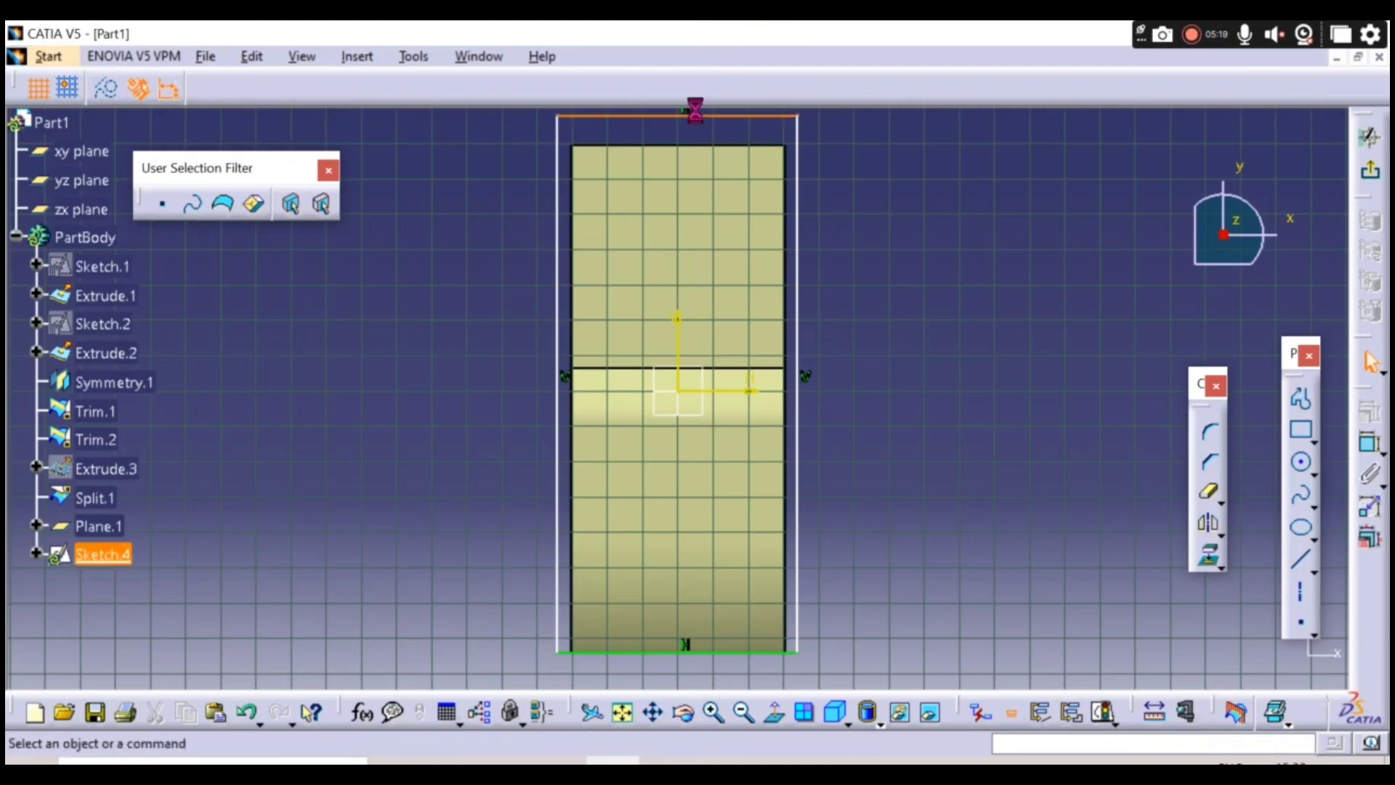
click(1372, 410)
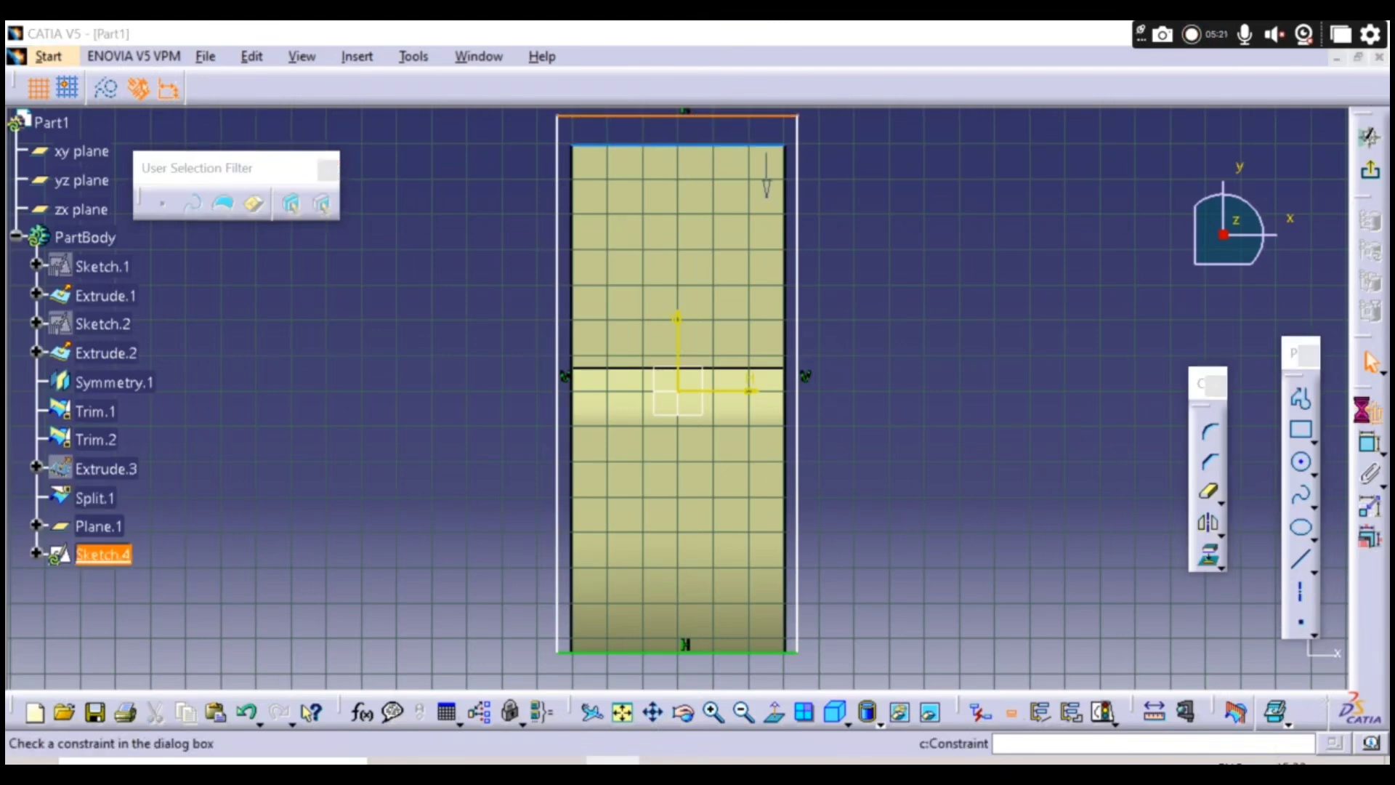
click(1213, 658)
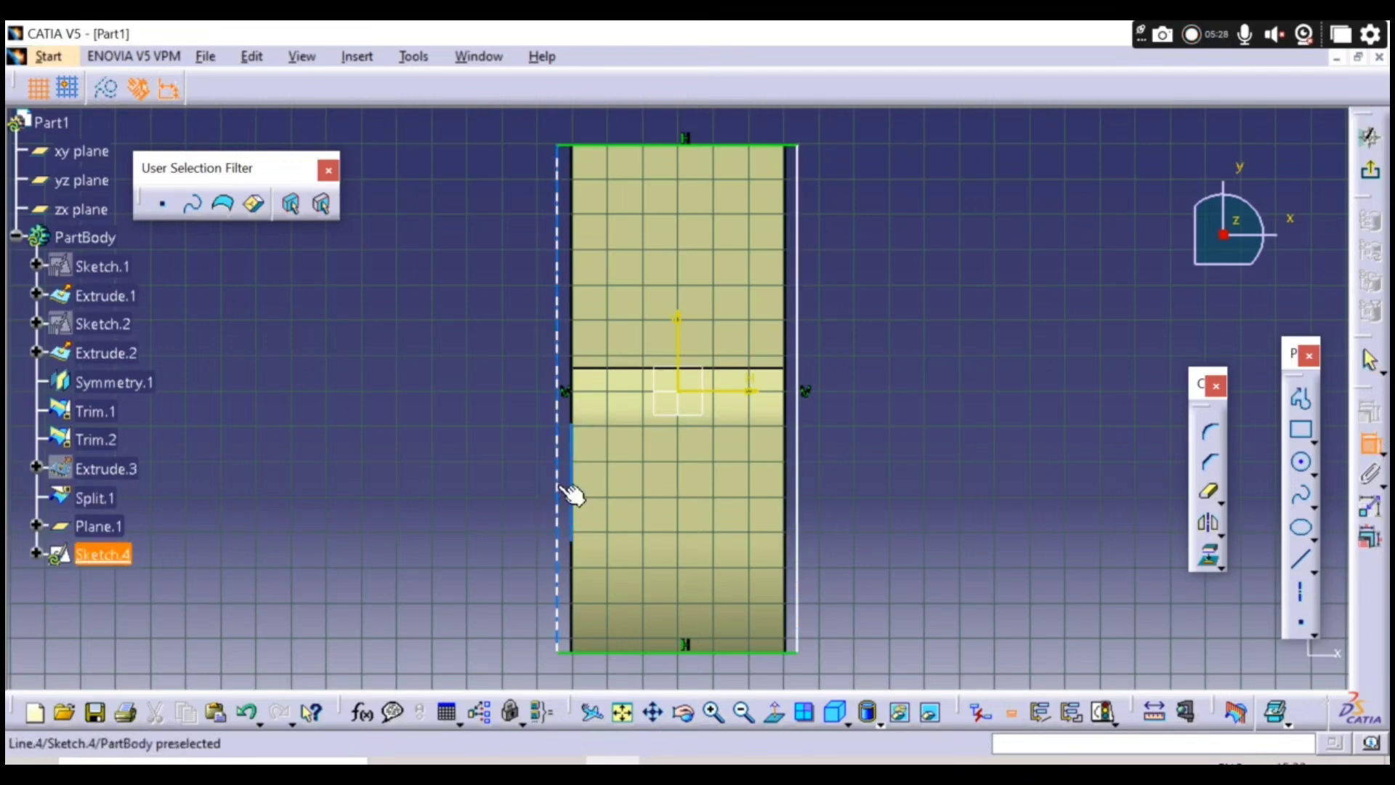
- Dimension both long sides of the rectangle 10 mm outside the body's side edges, and exit the sketch
click(484, 485)
double_click(506, 477)
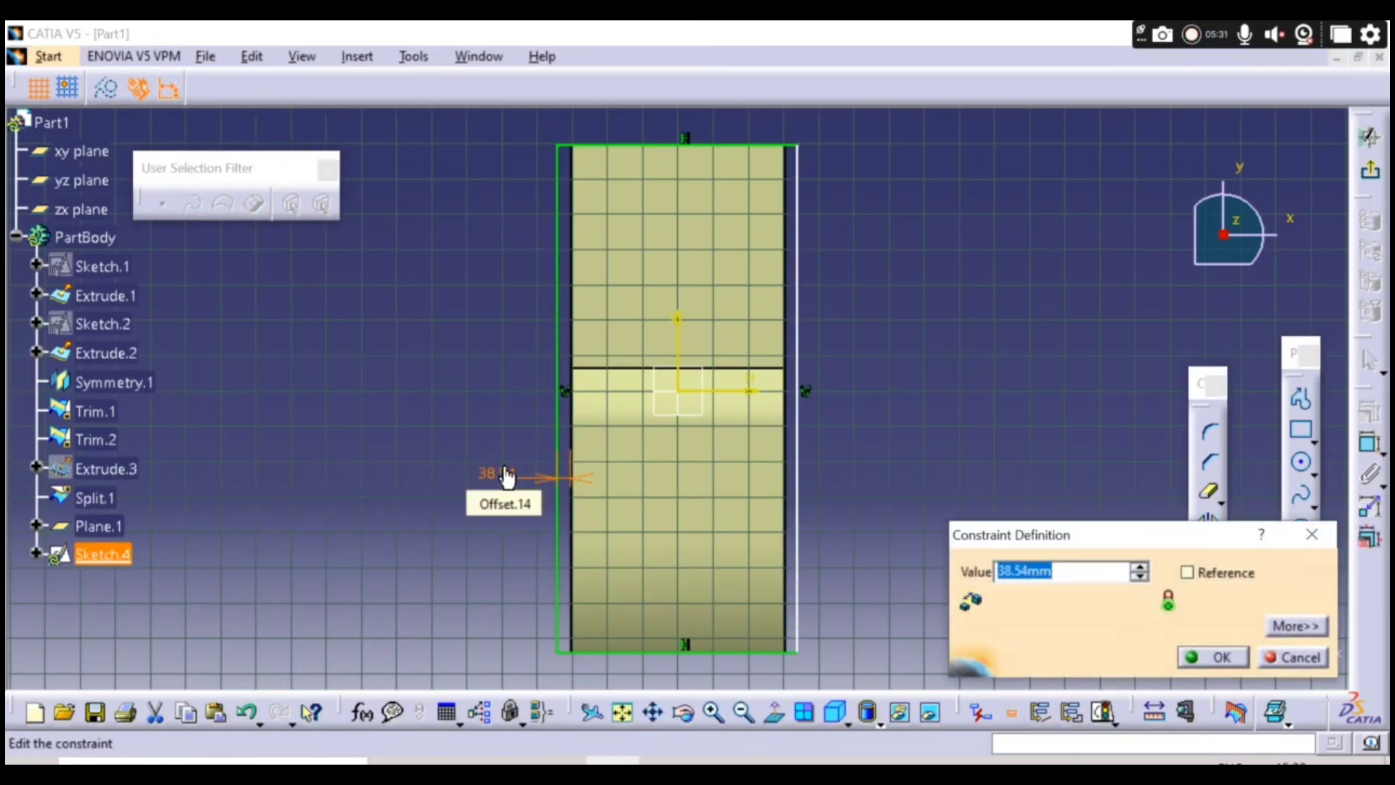
key(Return)
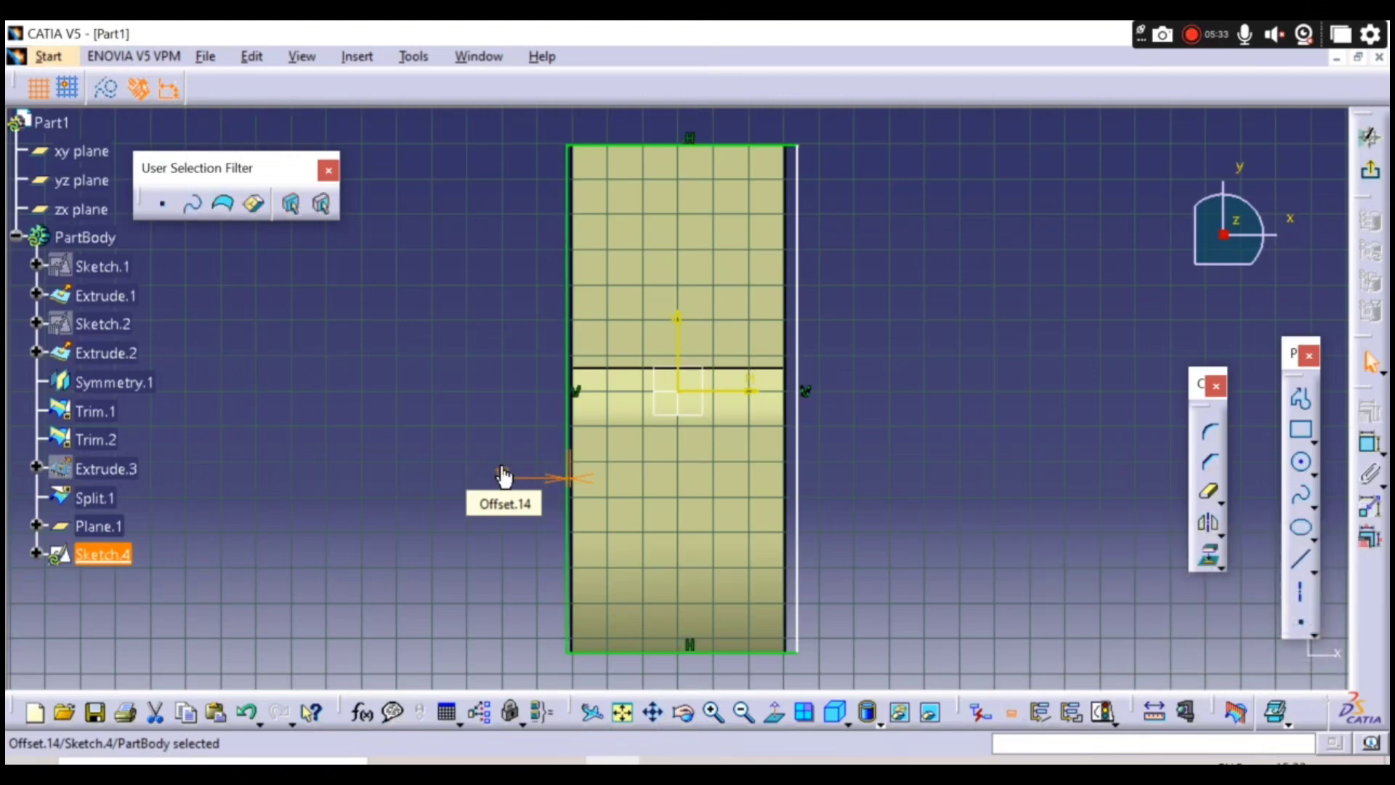
click(797, 472)
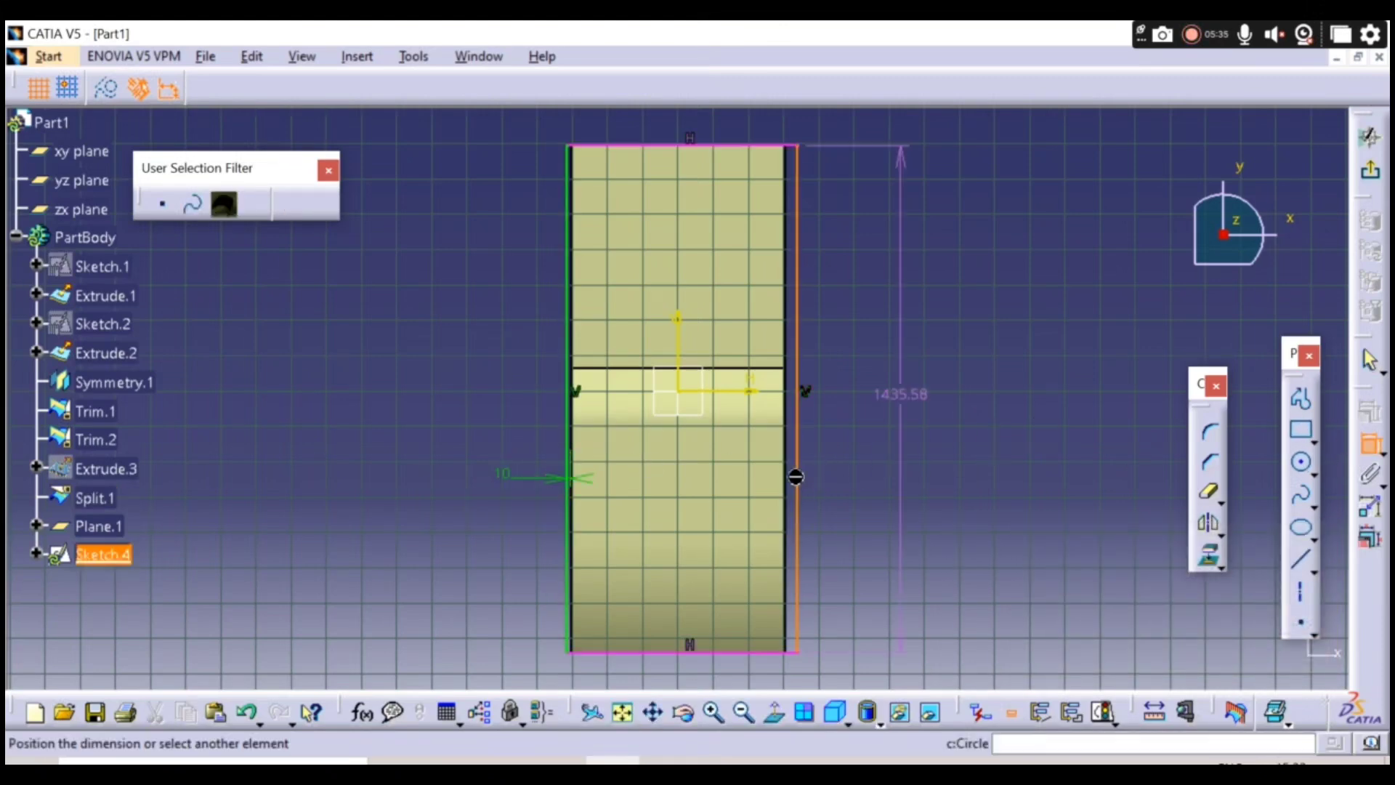
click(881, 471)
double_click(884, 473)
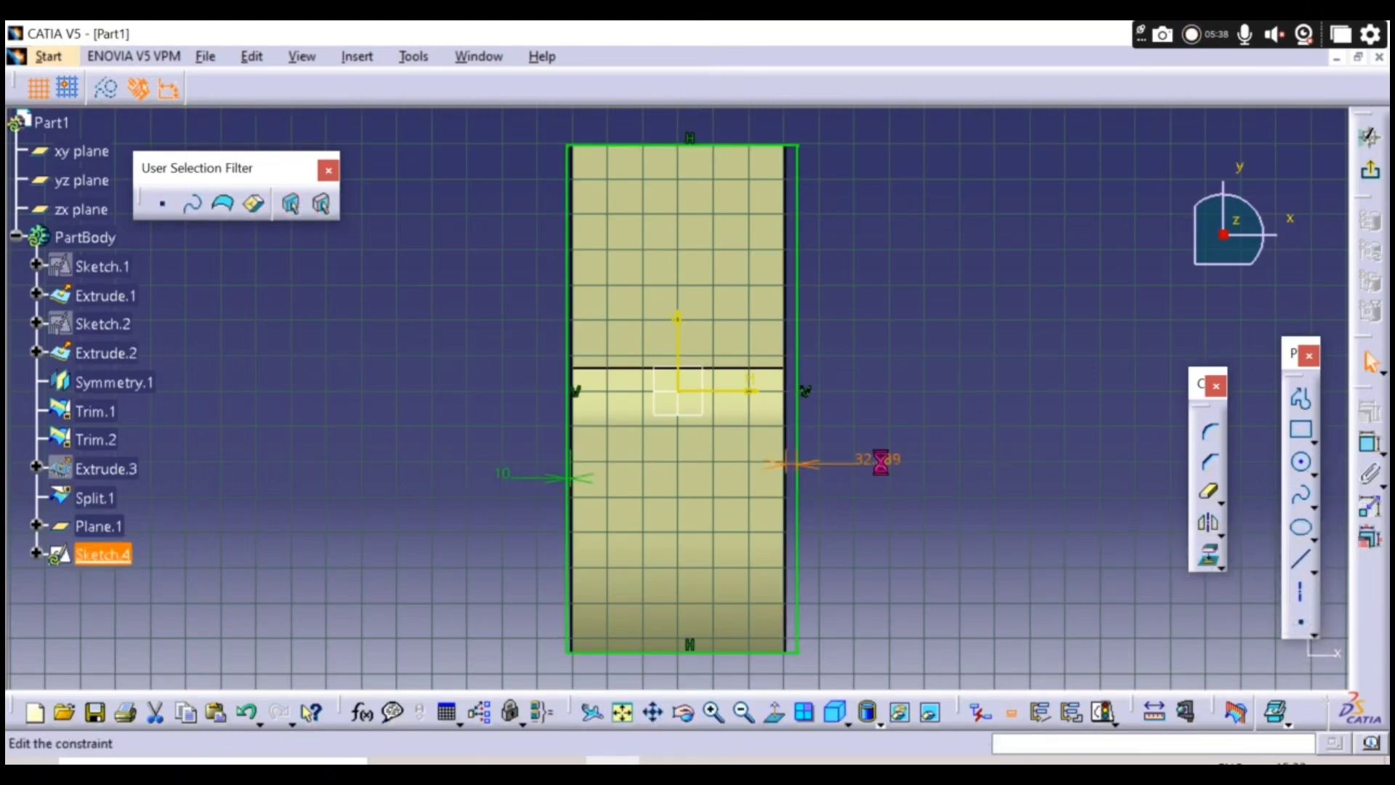
text(10)
key(Return)
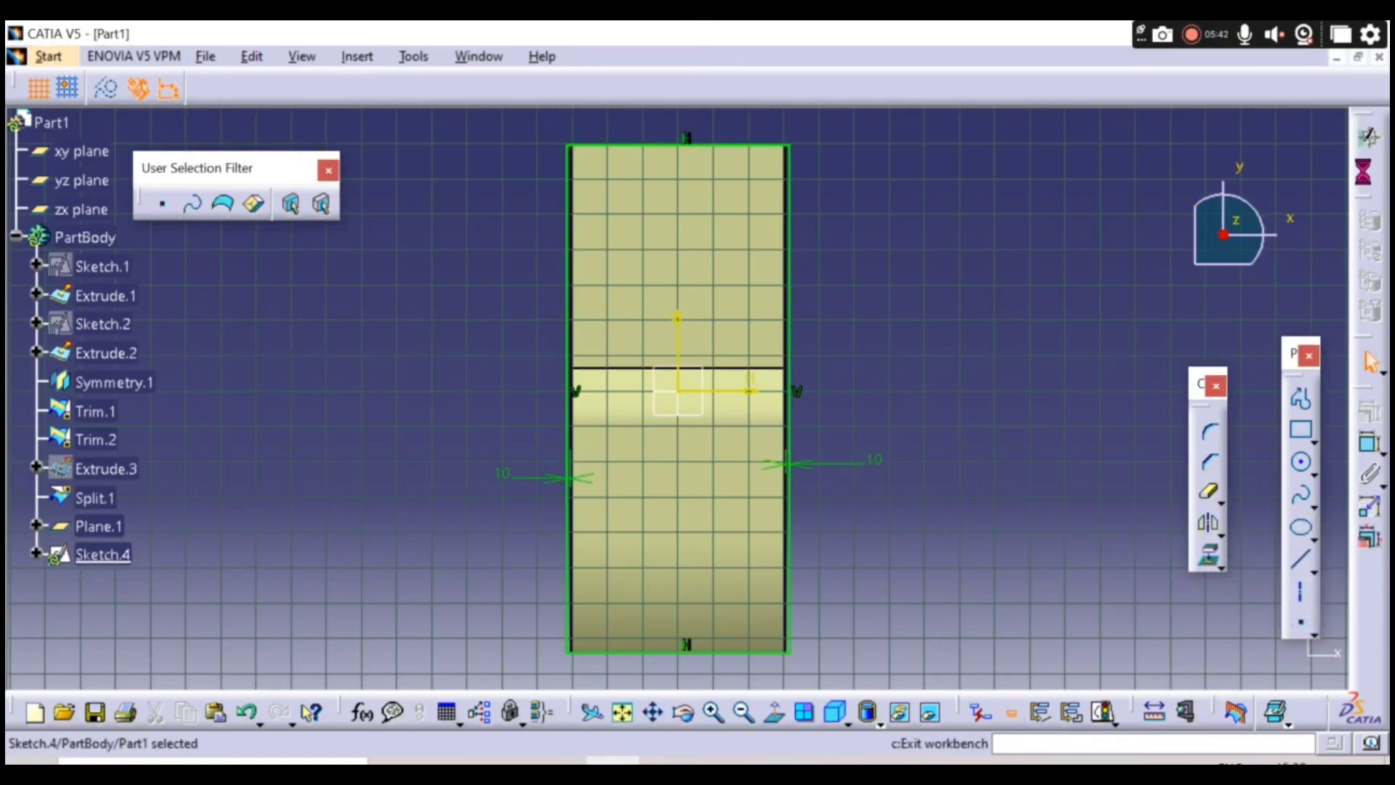
click(1369, 136)
click(866, 517)
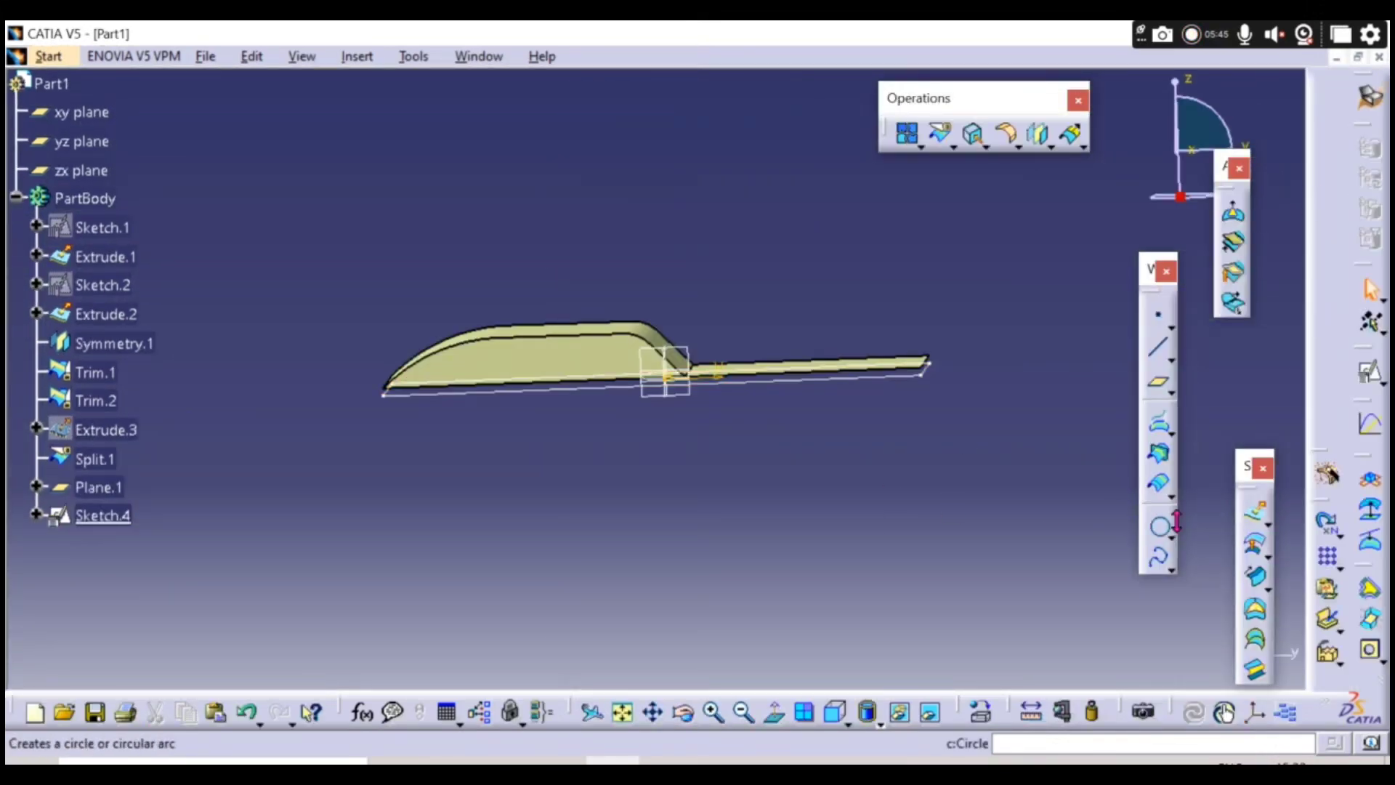
- Extrude the rectangle sketch downward along its normal, with limit 1 at 0 mm and limit 2 shortened to about 324 mm
click(1255, 516)
click(527, 391)
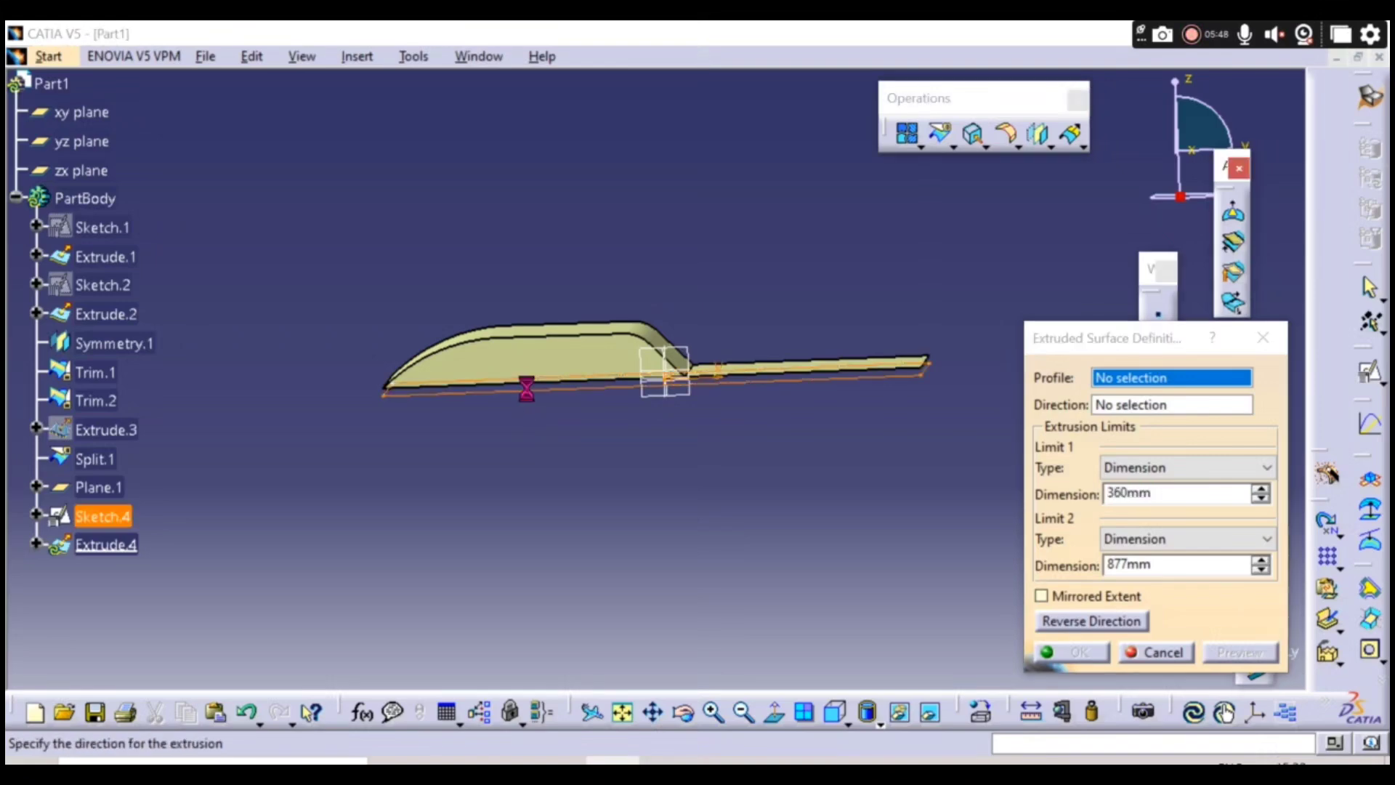
drag(919, 259, 925, 361)
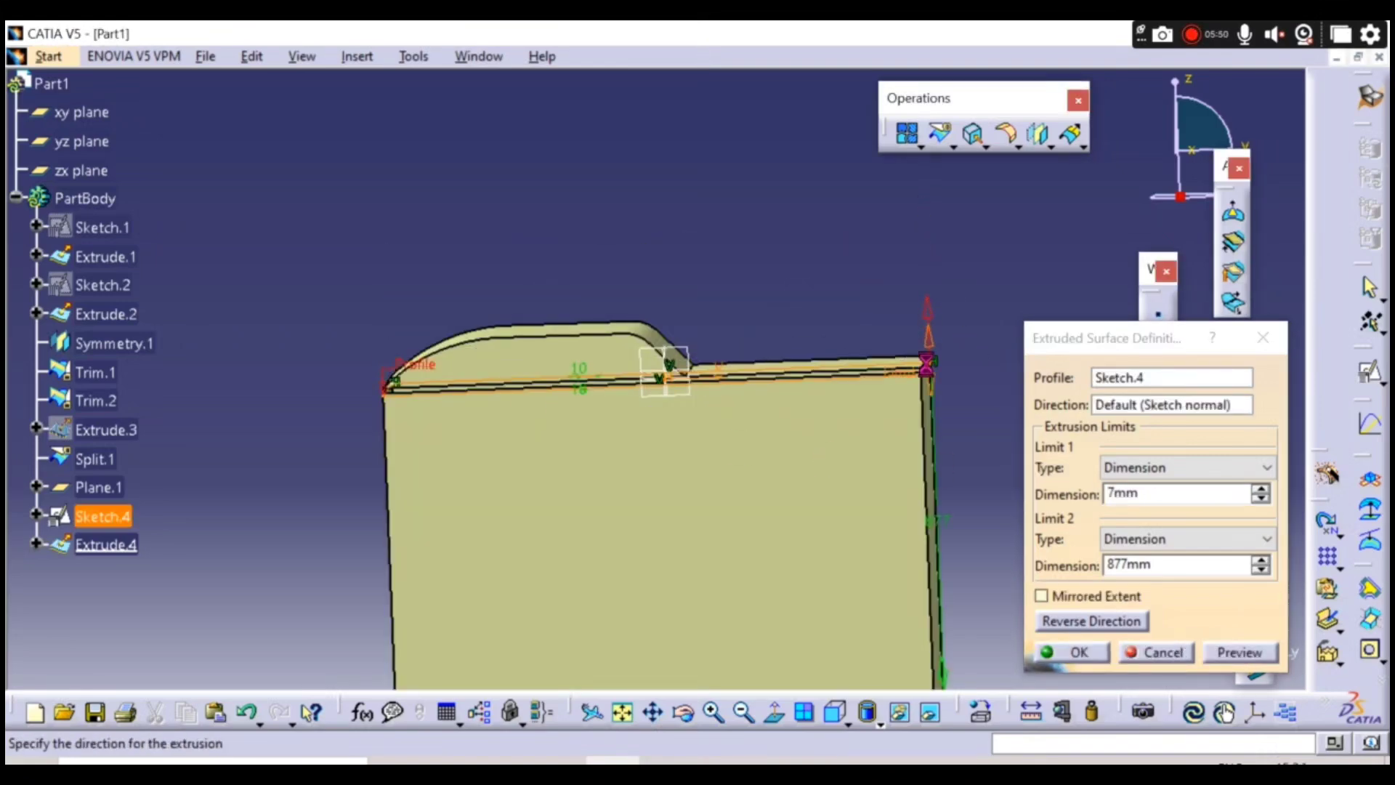
drag(1138, 493, 1117, 492)
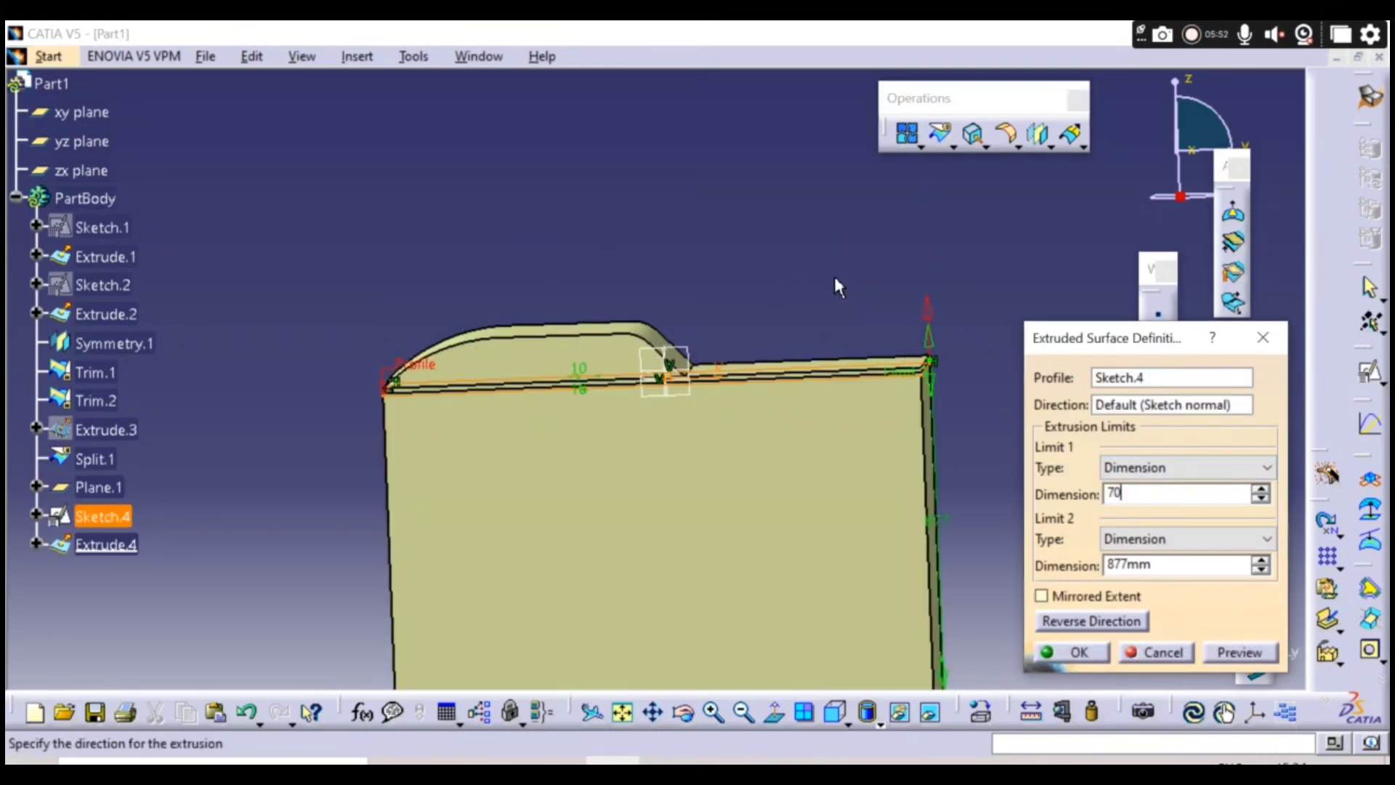
text(0)
key(Return)
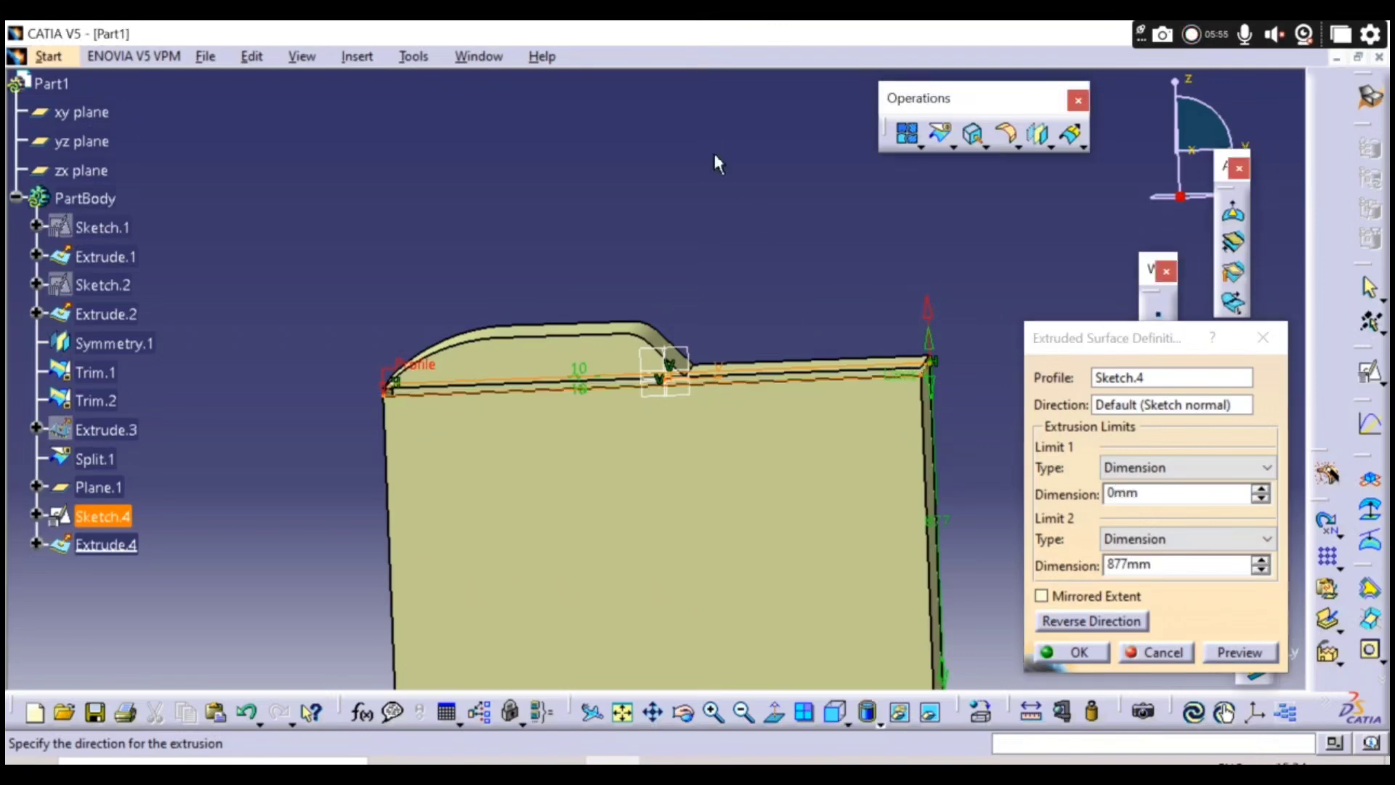
middle_drag(712, 151, 818, 481)
drag(832, 470, 817, 285)
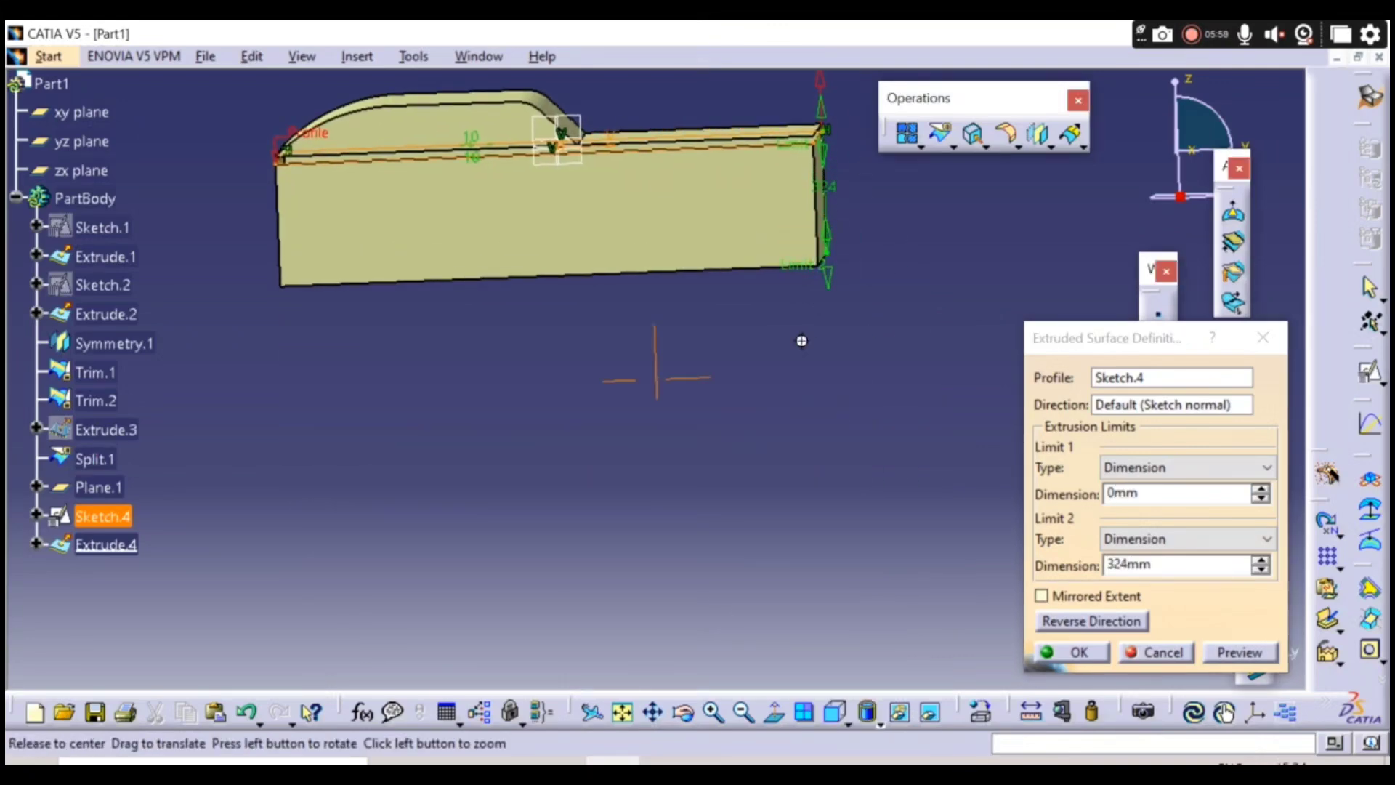
middle_drag(654, 358, 738, 404)
double_click(1164, 569)
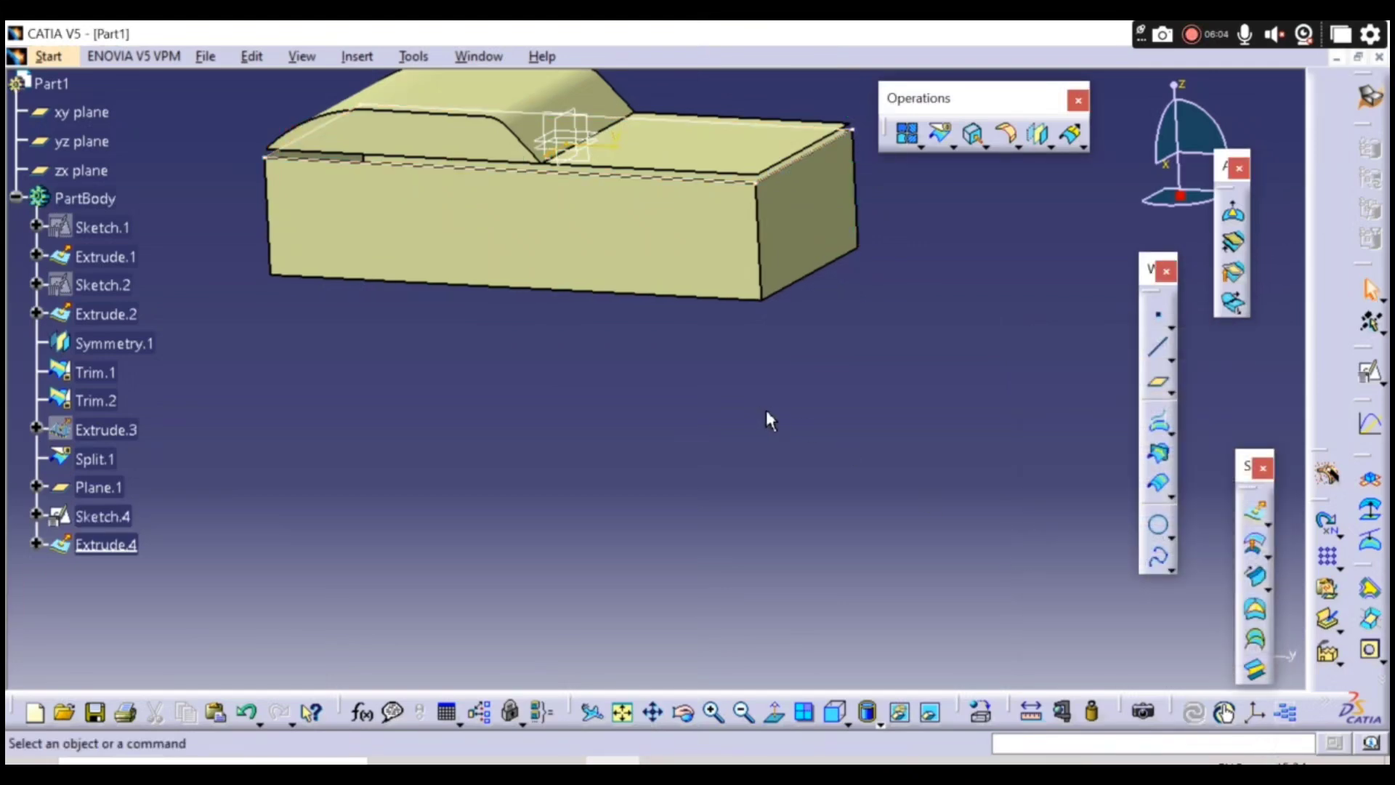
- Hide the rectangle sketch around the top of the extruded lower box
middle_drag(766, 410, 420, 327)
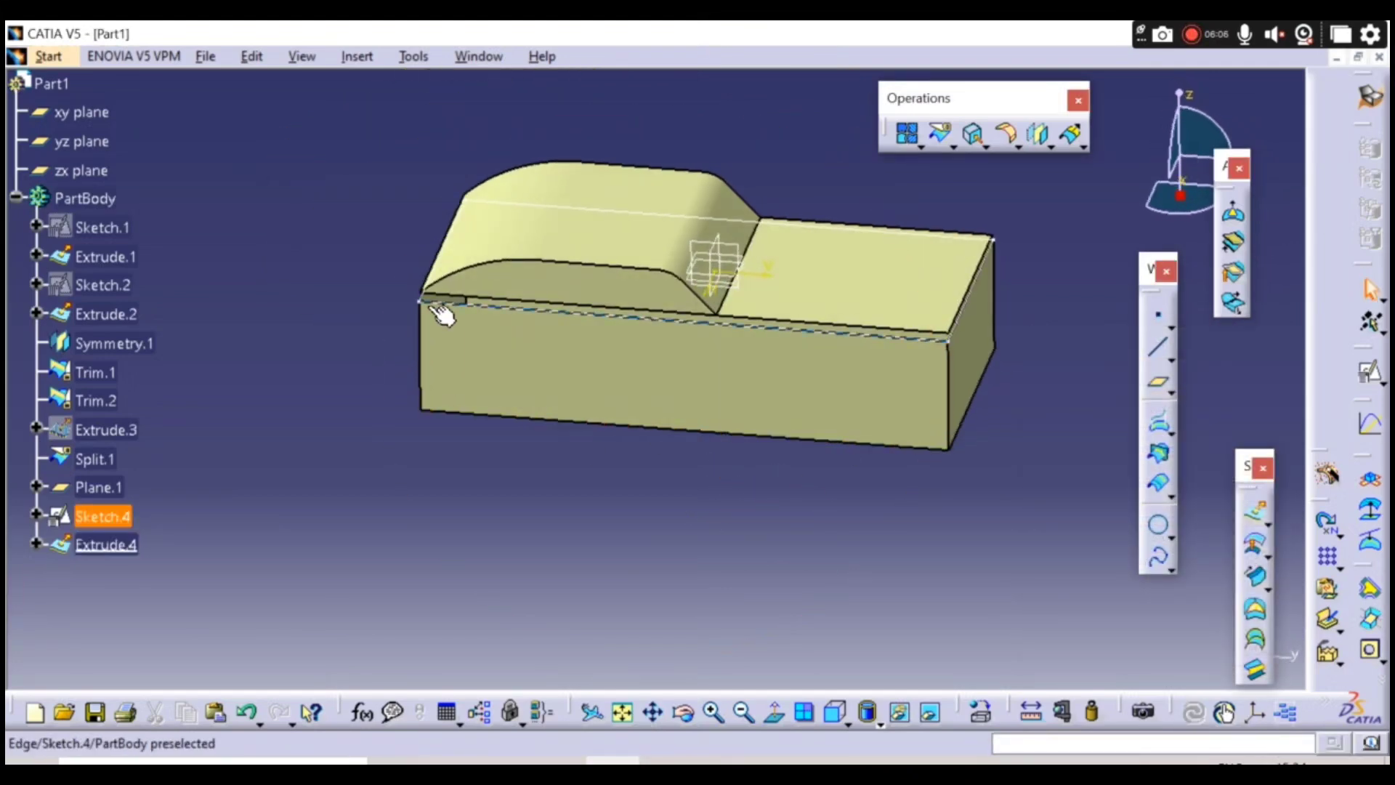
right_click(439, 314)
click(469, 372)
mouse_move(570, 551)
middle_down()
mouse_move(730, 525)
mouse_move(1046, 565)
middle_up()
click(1255, 678)
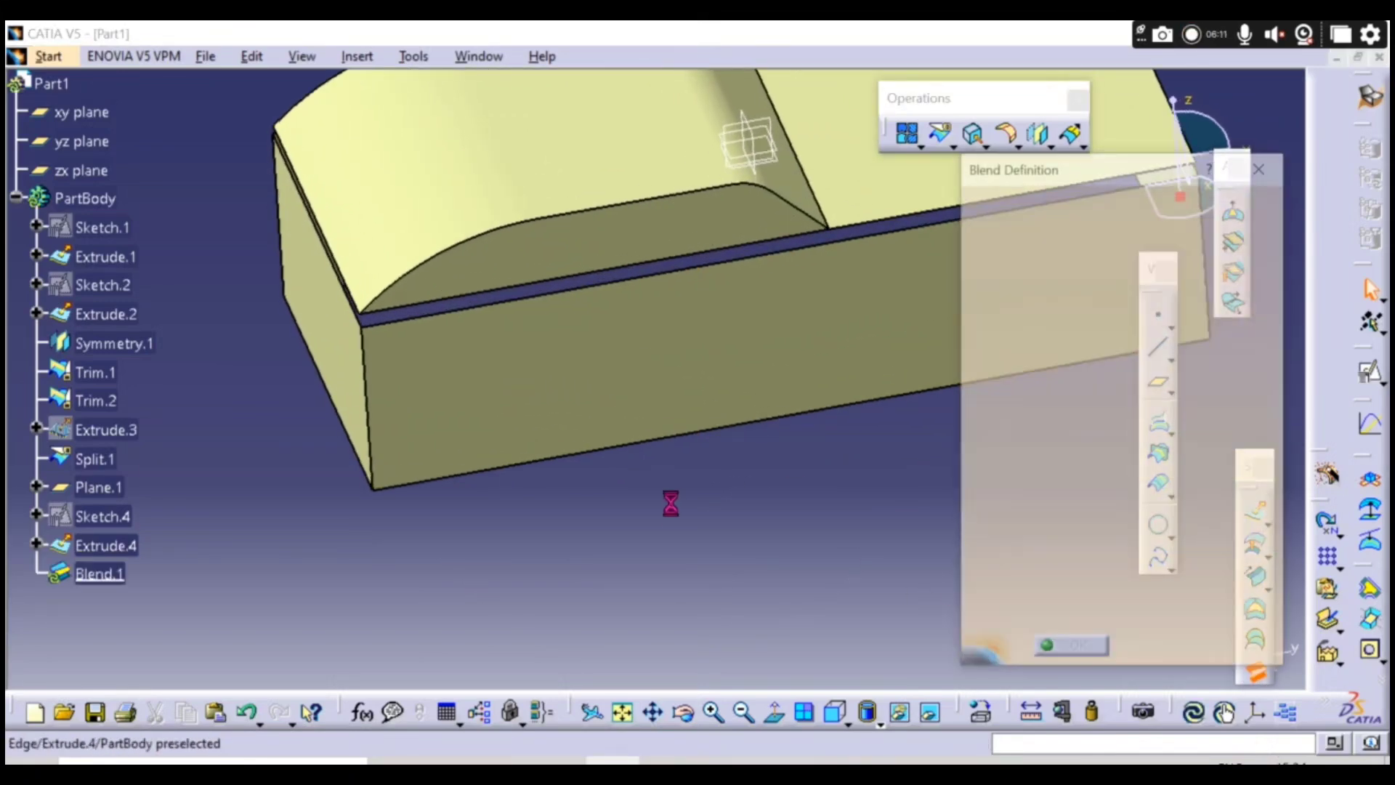
middle_drag(666, 502, 666, 650)
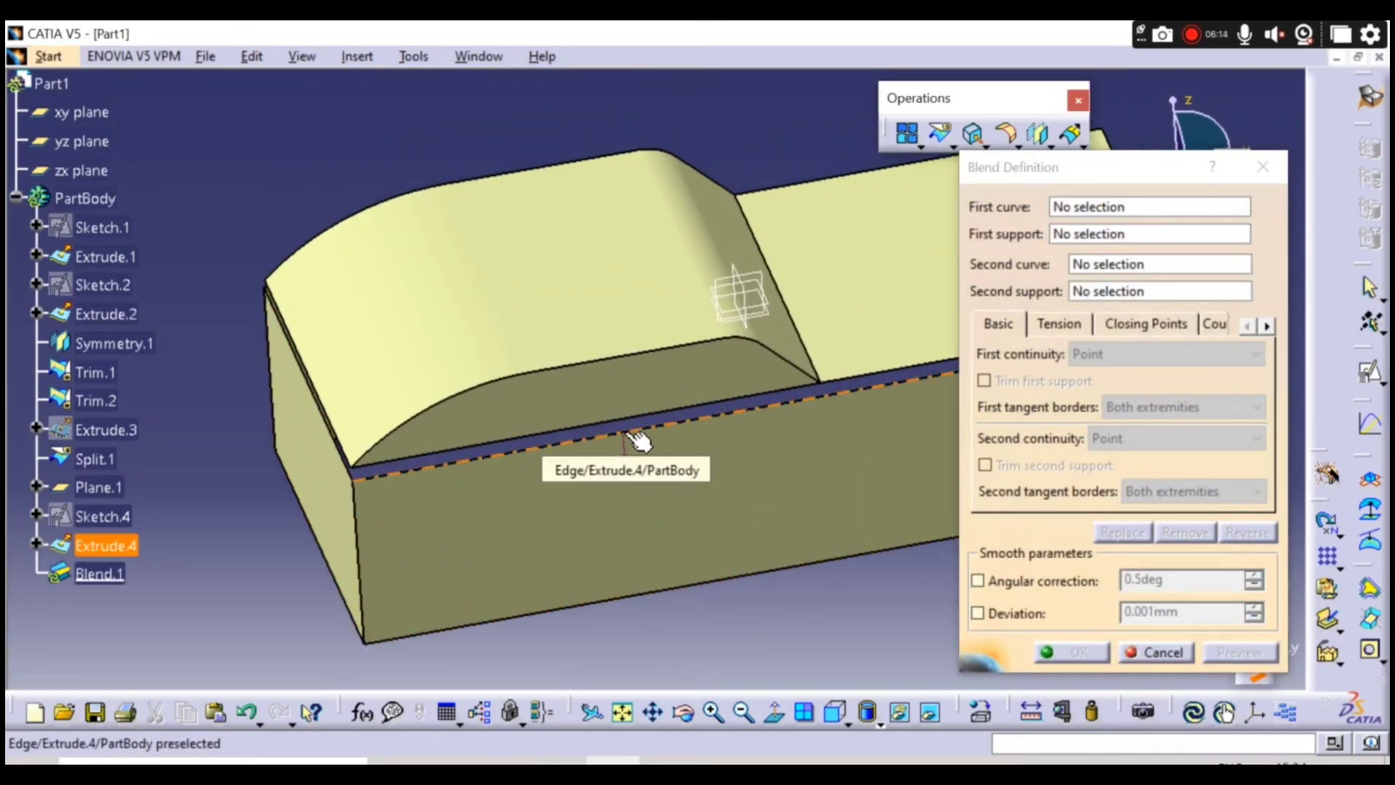
middle_drag(772, 604, 601, 598)
click(654, 544)
click(1155, 651)
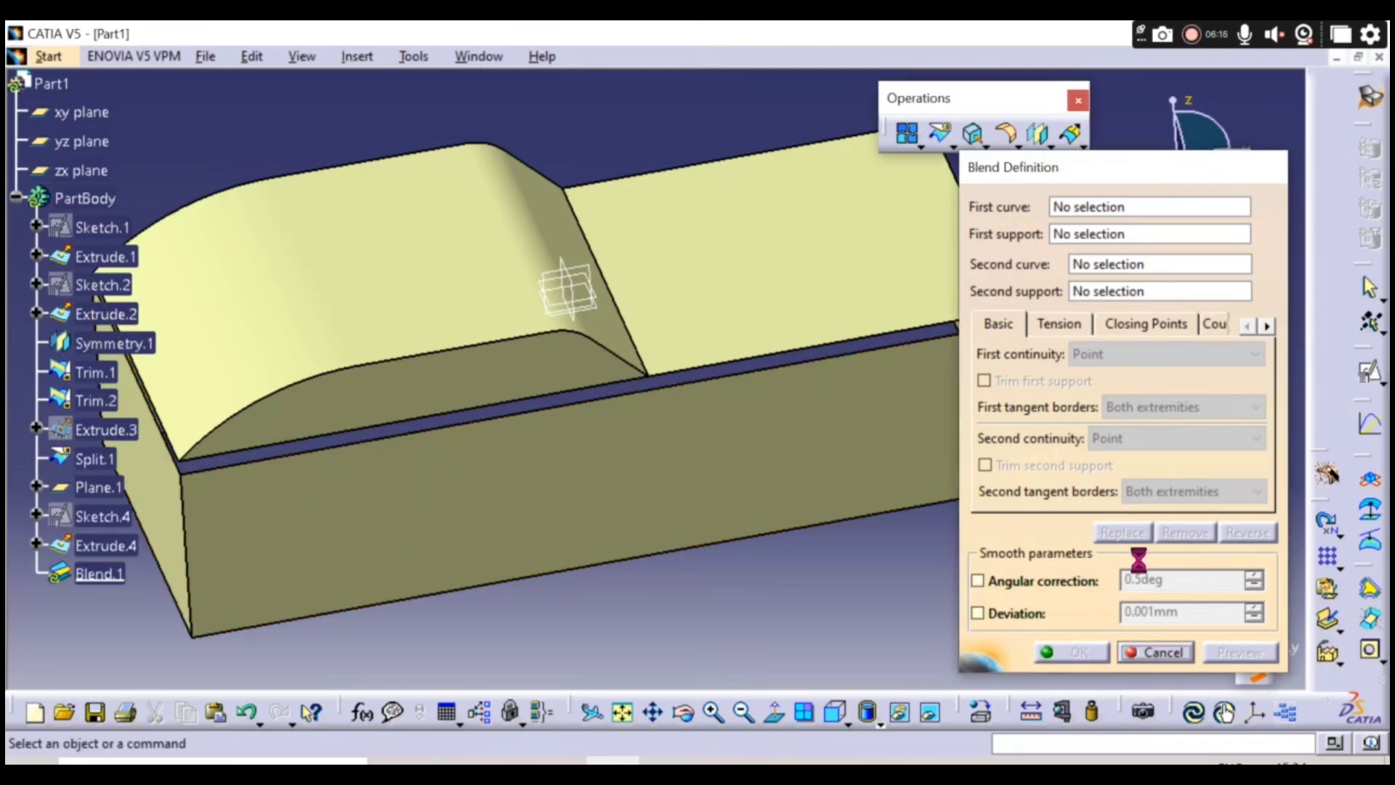
- Try to extract the side face of the body's curved section with tangent continuity
click(972, 133)
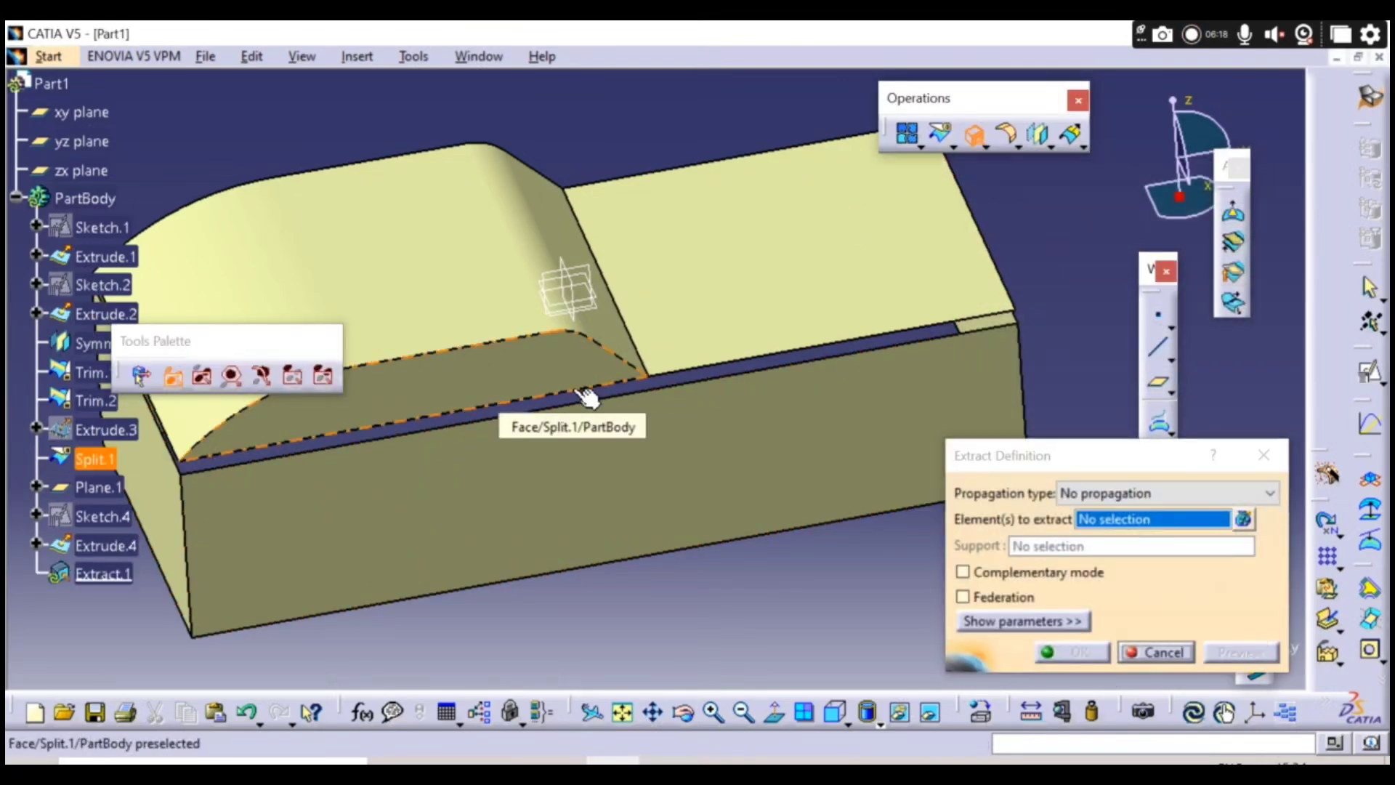
click(502, 401)
click(1142, 494)
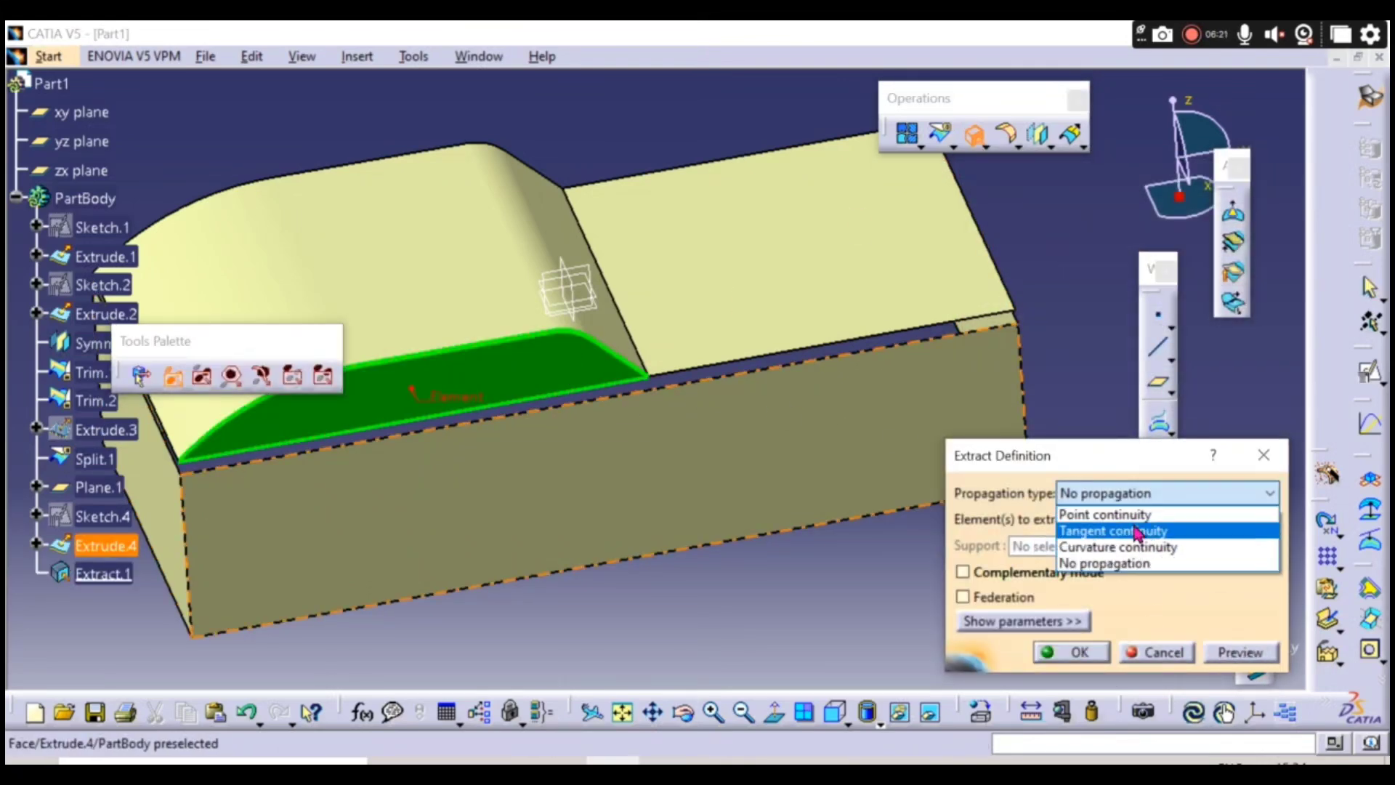
click(1136, 533)
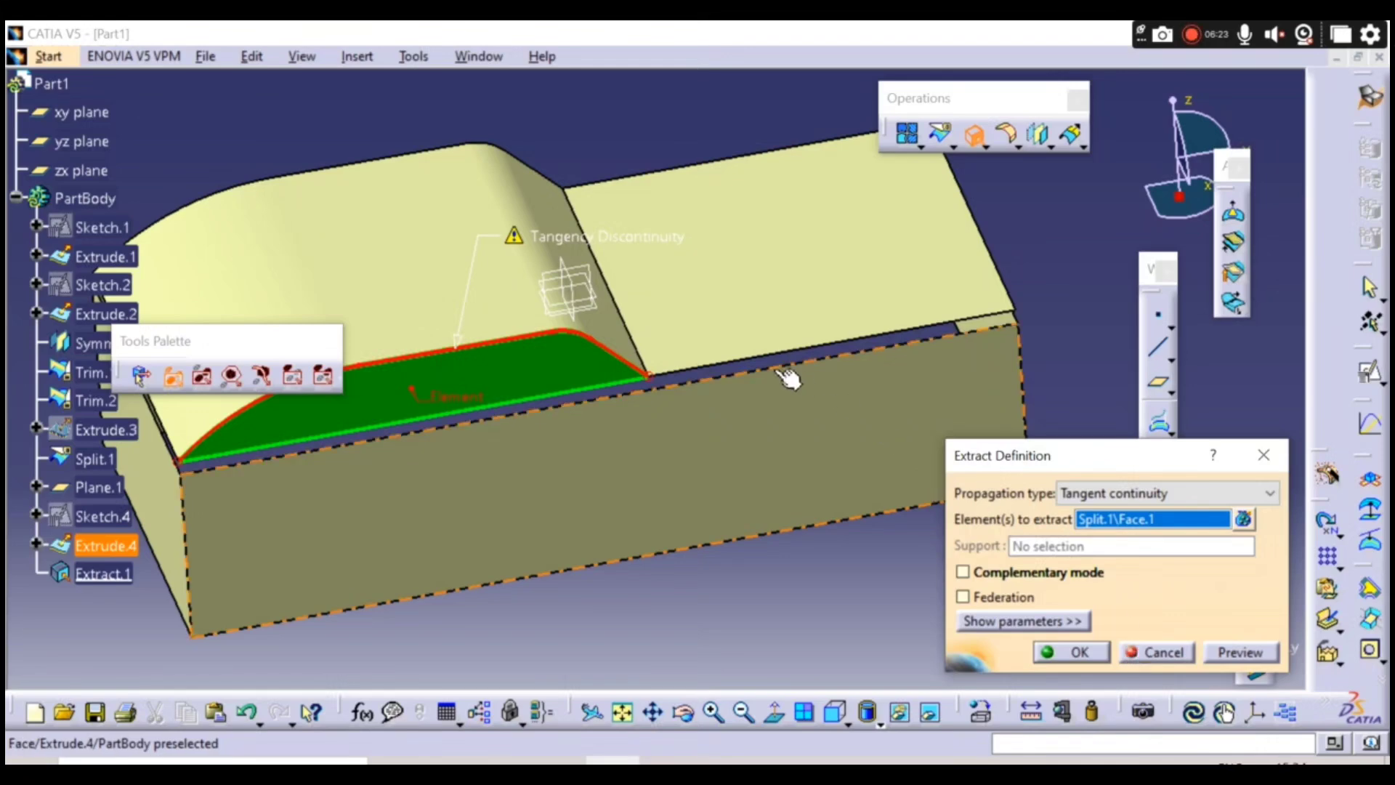
click(1156, 651)
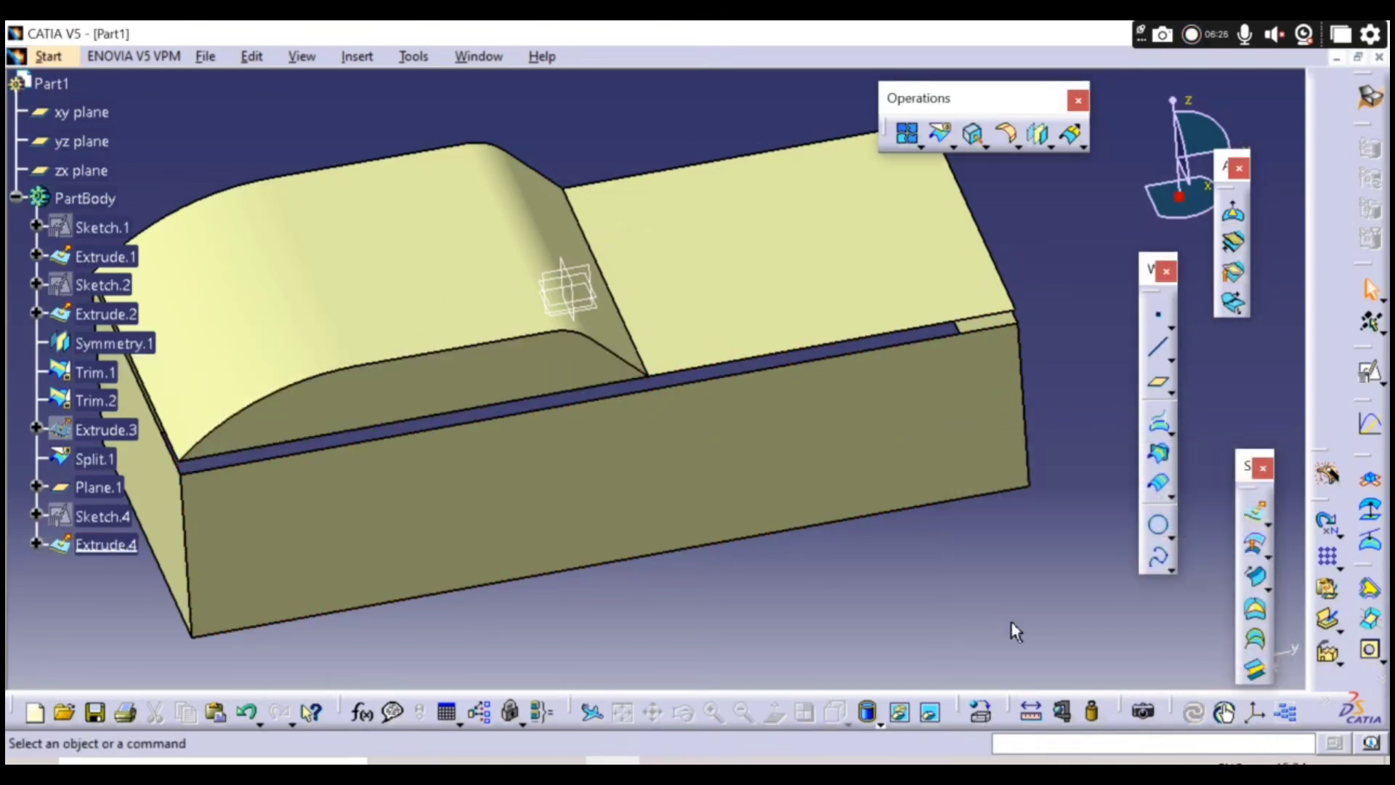
- Extract the long lower side edge of the upper body with tangent continuity
click(974, 138)
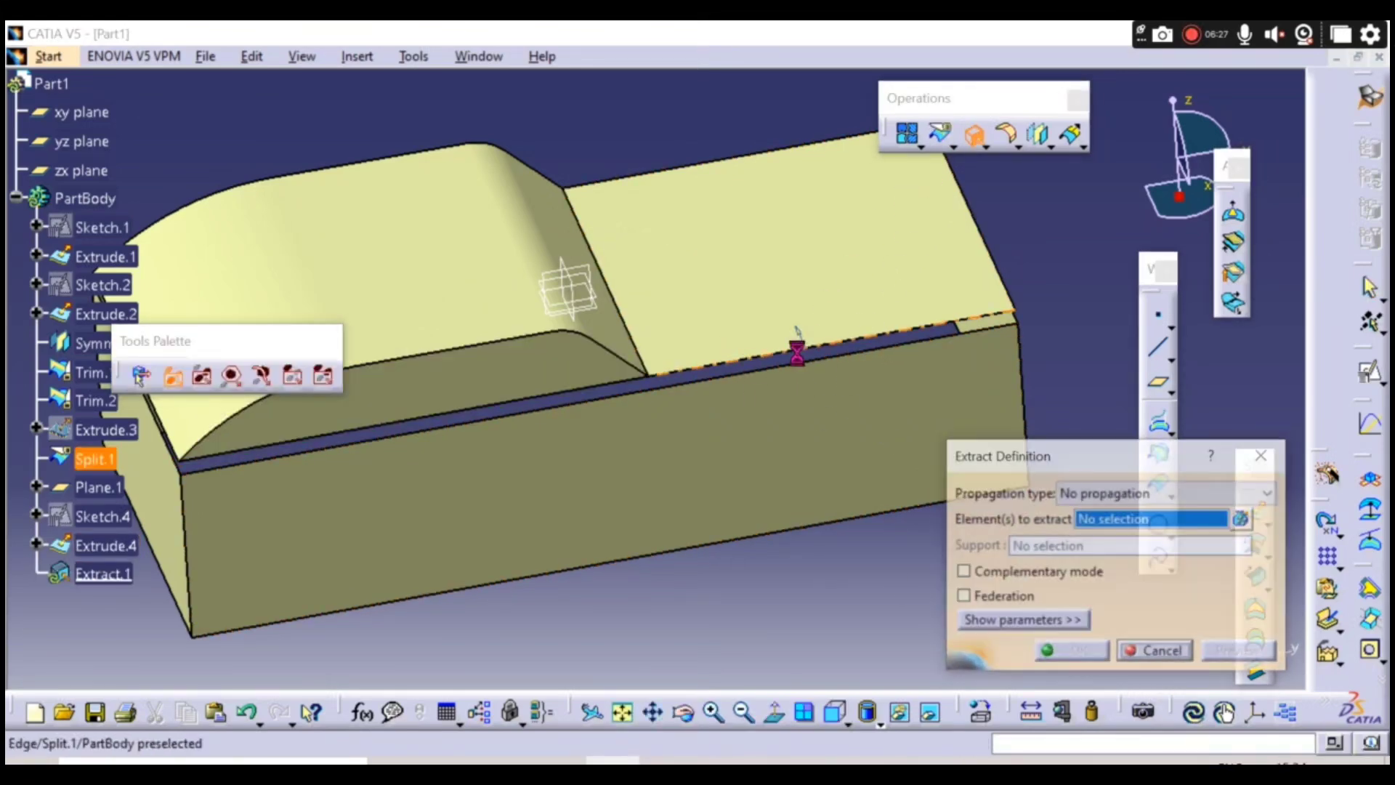
click(710, 365)
click(1083, 493)
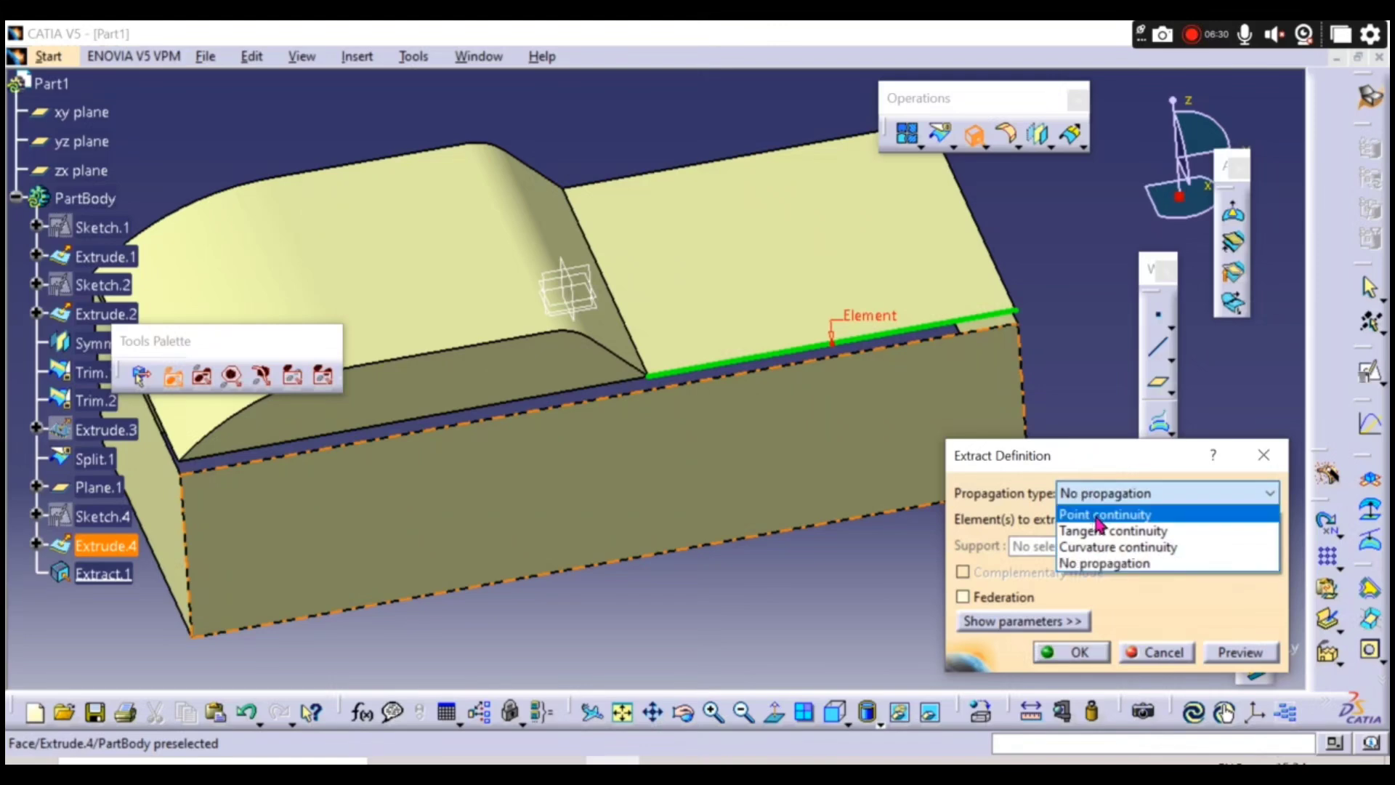
click(1101, 531)
click(1066, 656)
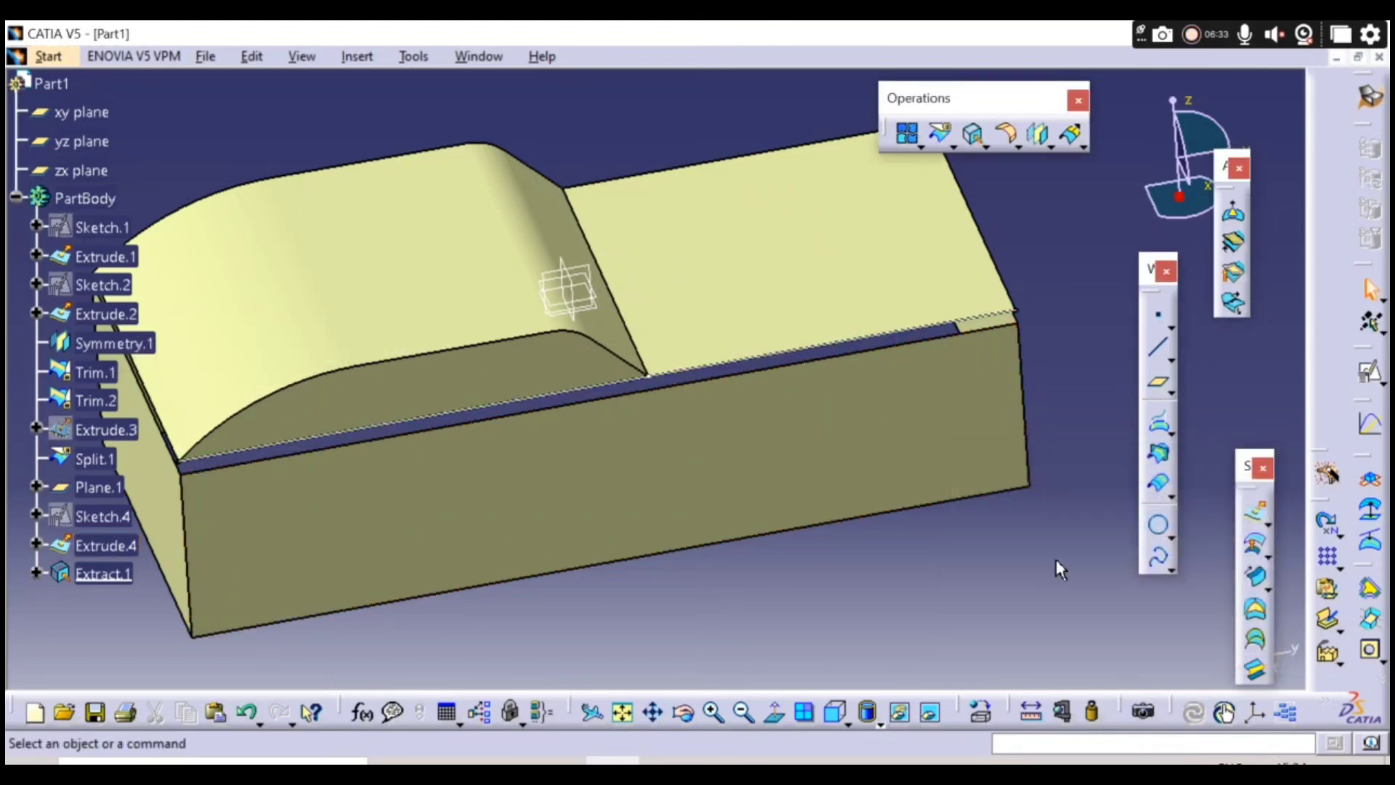
- Extract the upper body's opposite long side edge with tangent continuity
middle_drag(1059, 567, 958, 217)
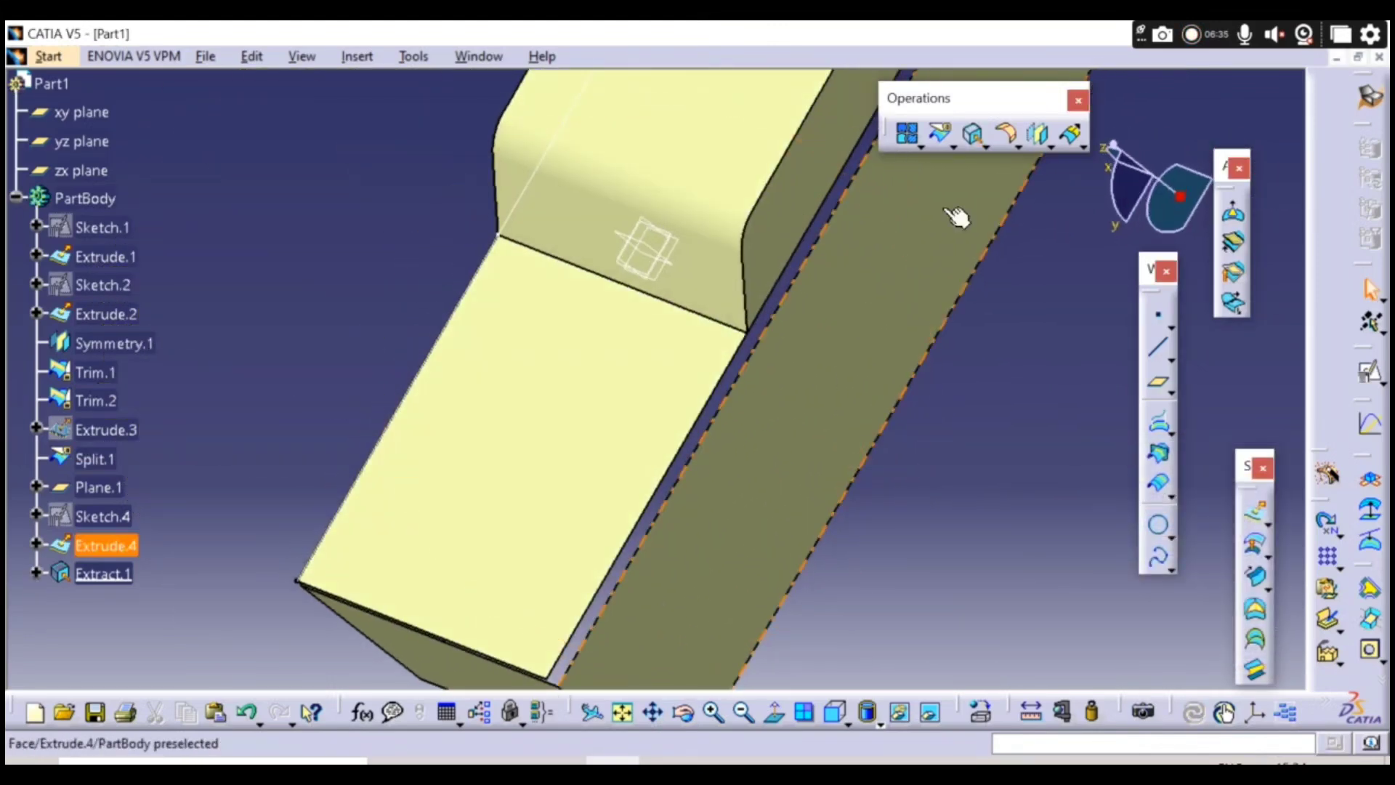
click(977, 134)
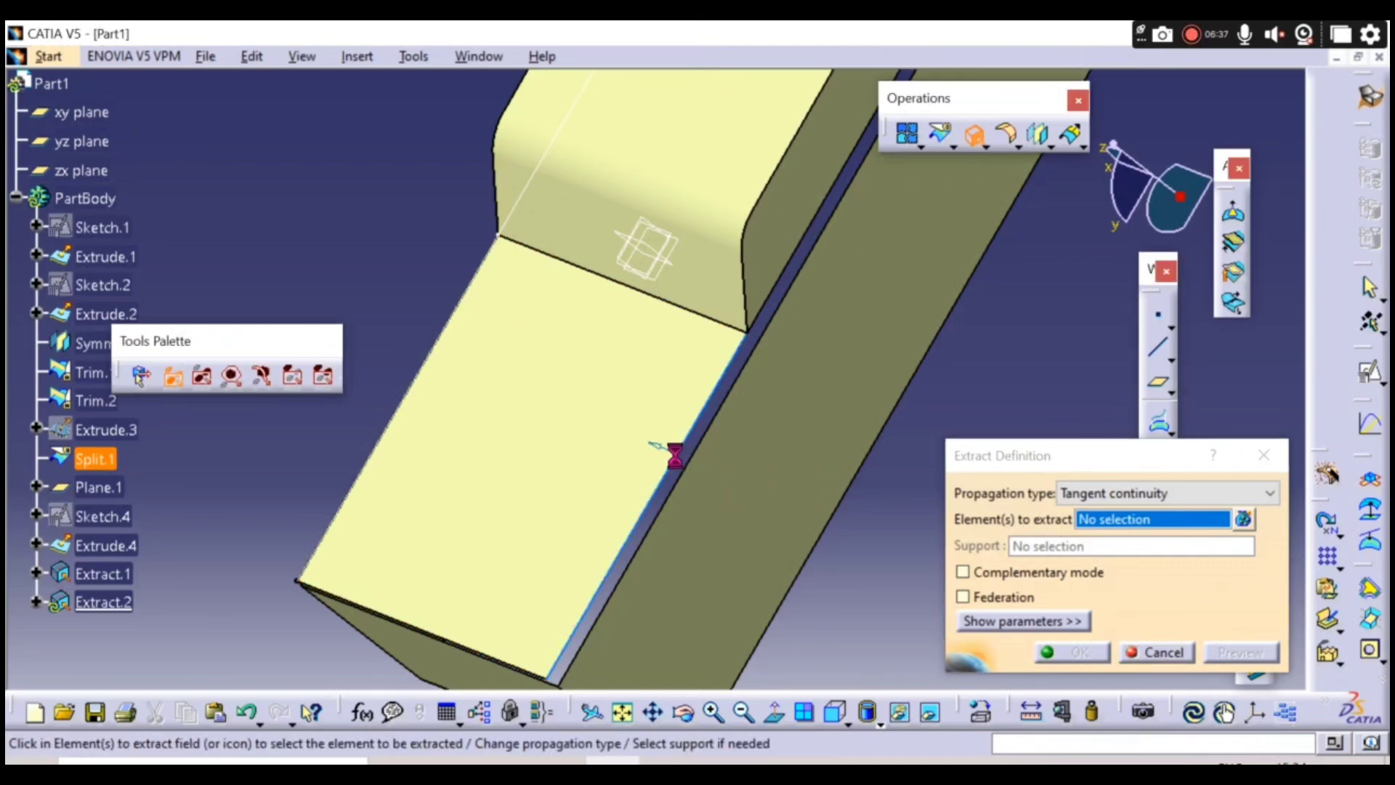
click(648, 500)
click(1049, 654)
- Blend the lower box's long top edge with the first extracted side edge to close the gap along that side
middle_drag(446, 501, 588, 602)
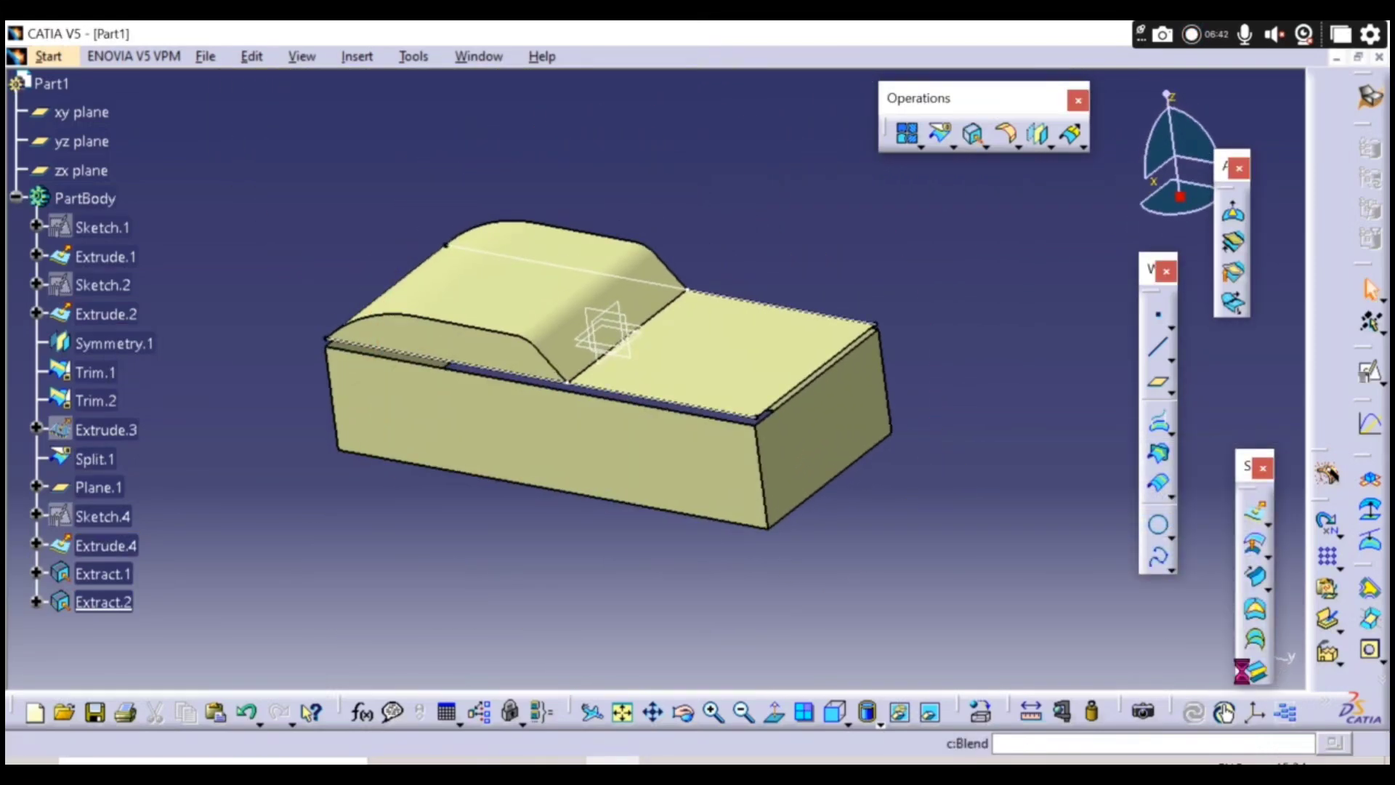
click(617, 394)
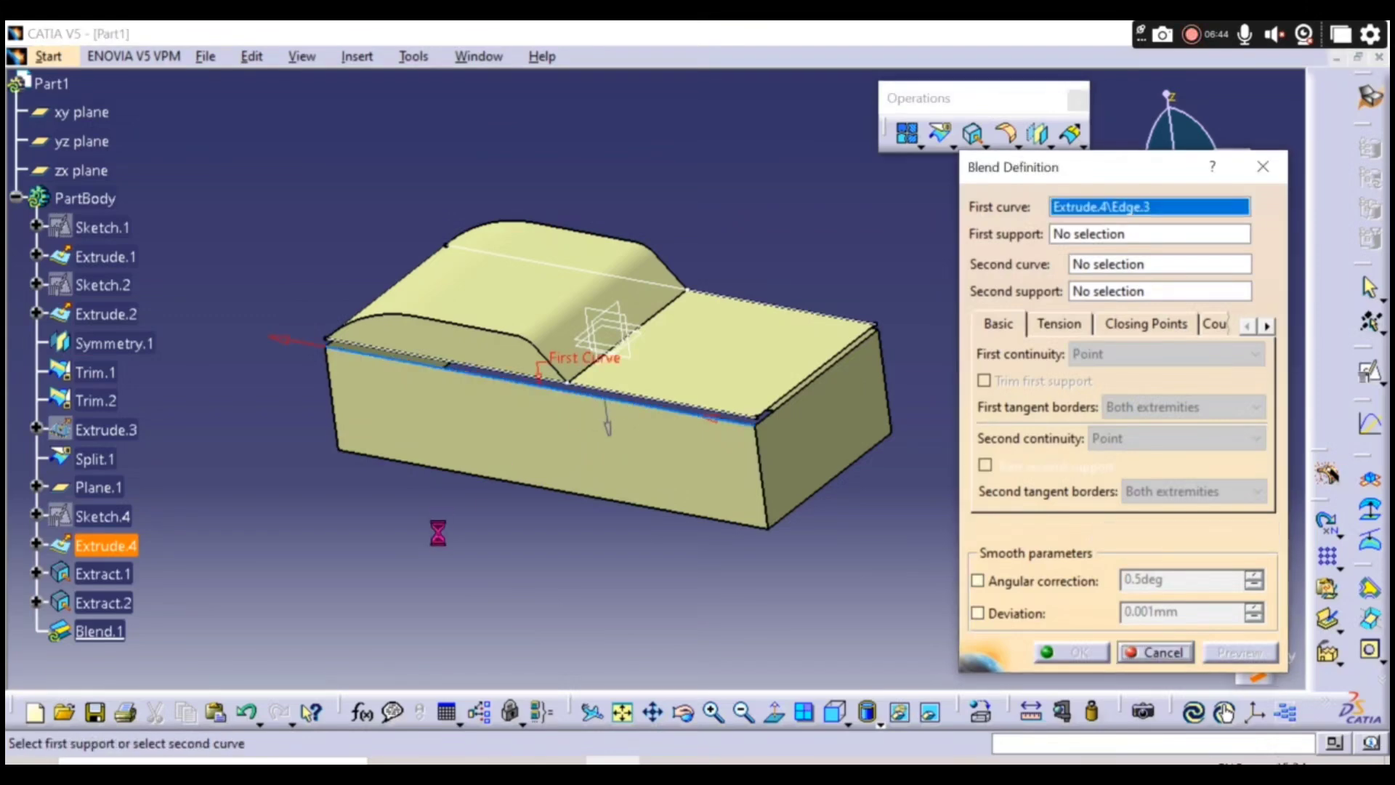
ctrl+middle_drag(438, 533, 584, 494)
click(595, 499)
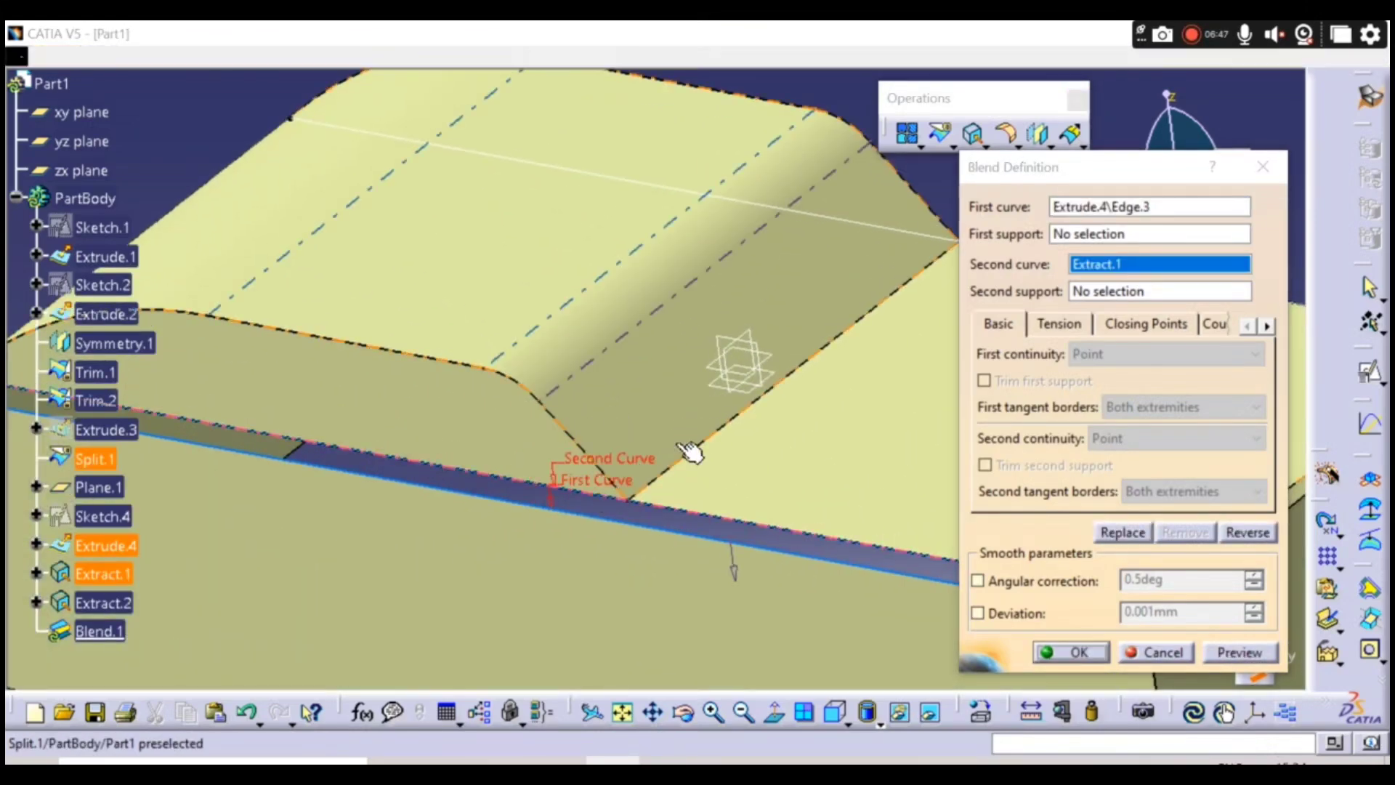
middle_drag(691, 452, 691, 295)
click(1075, 652)
- Blend the box's short top edge with the upper body's edge at the flat deck end
middle_drag(872, 467, 959, 262)
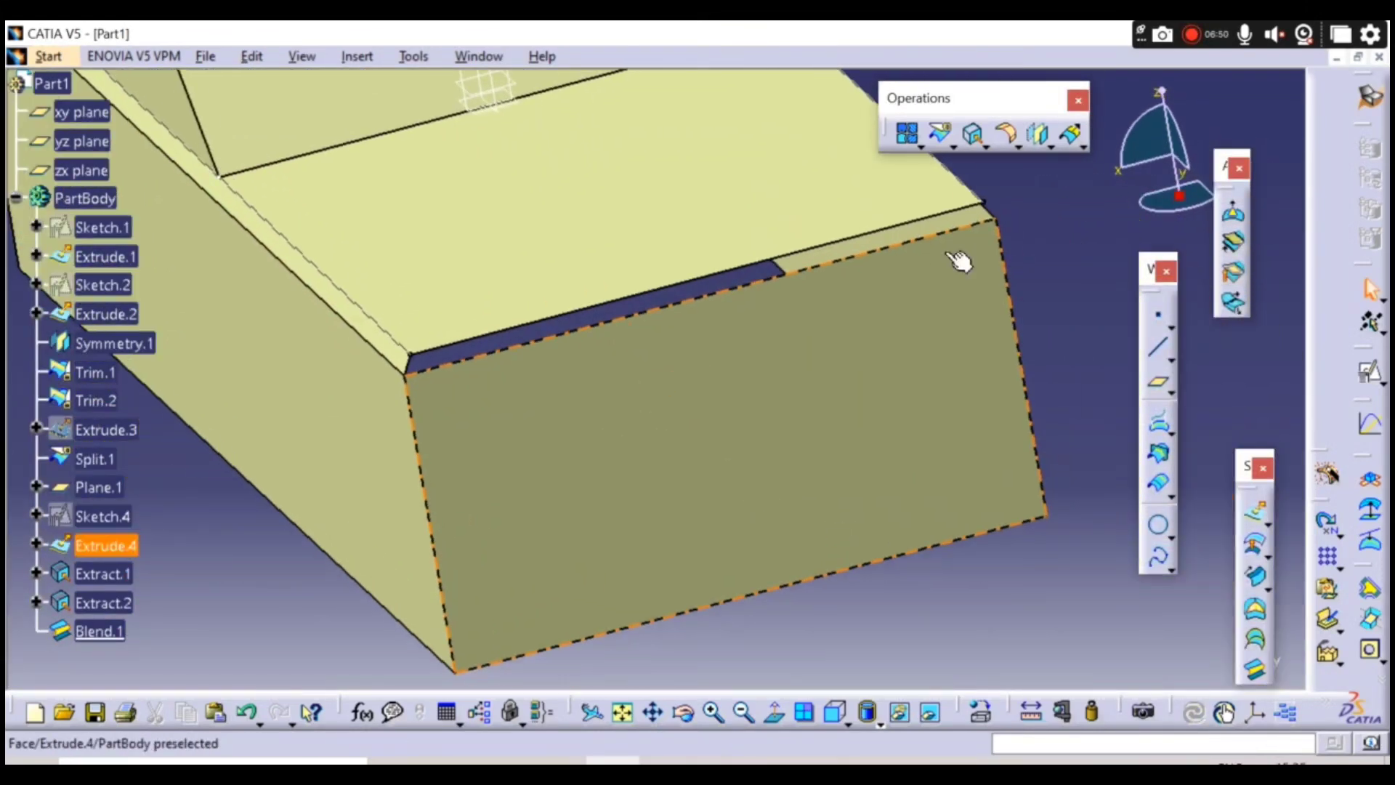
click(1258, 681)
click(518, 348)
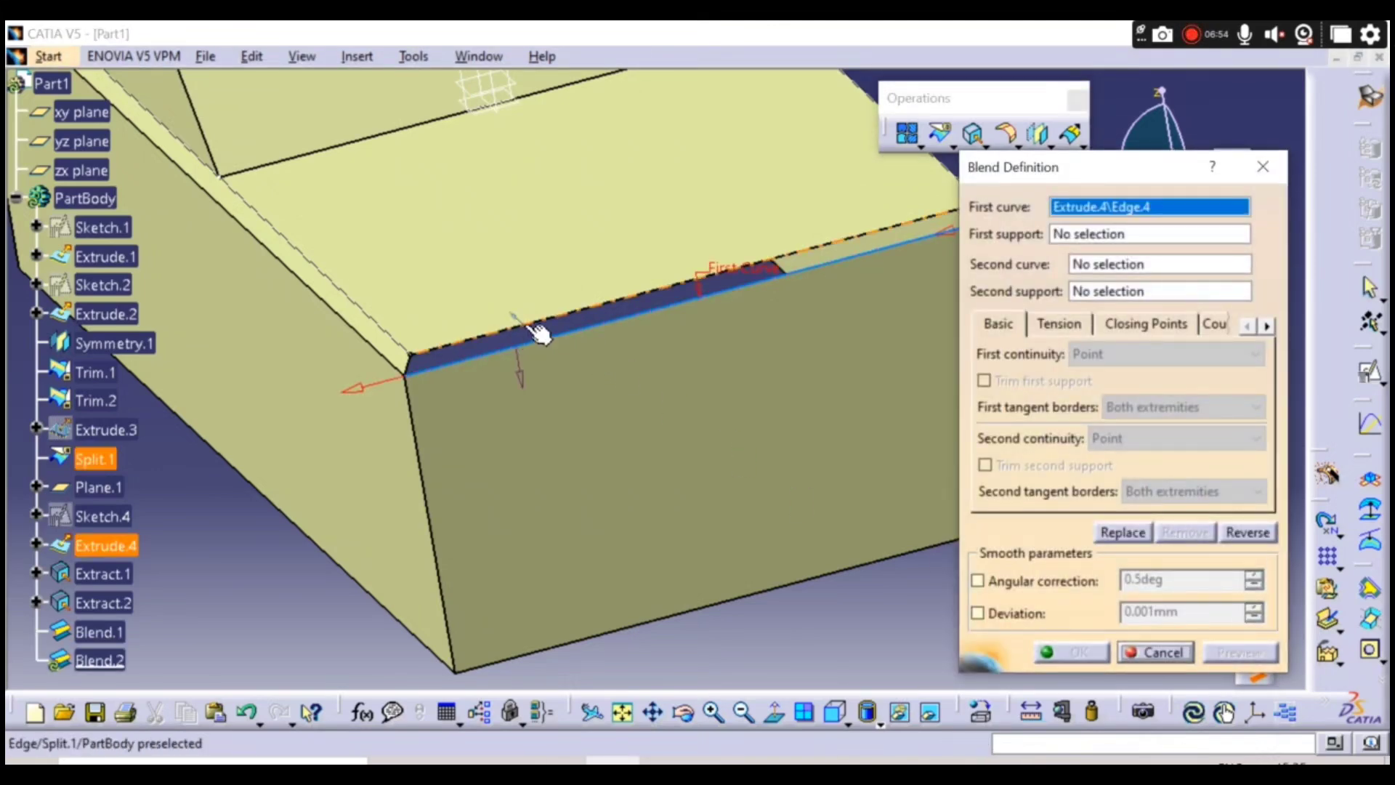
click(539, 334)
click(1071, 652)
- Blend the box's other long top edge with the second extracted side edge
middle_drag(971, 451, 753, 508)
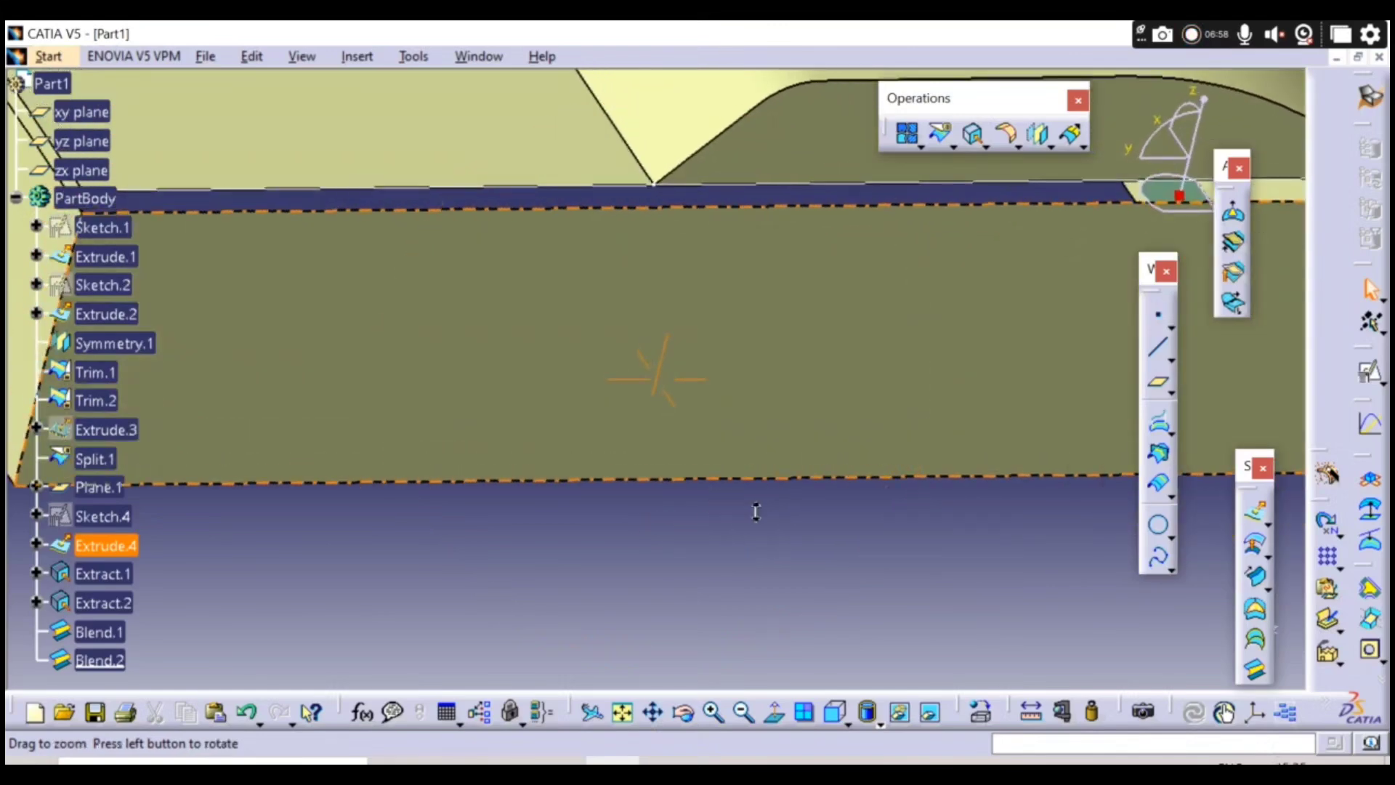
click(1256, 670)
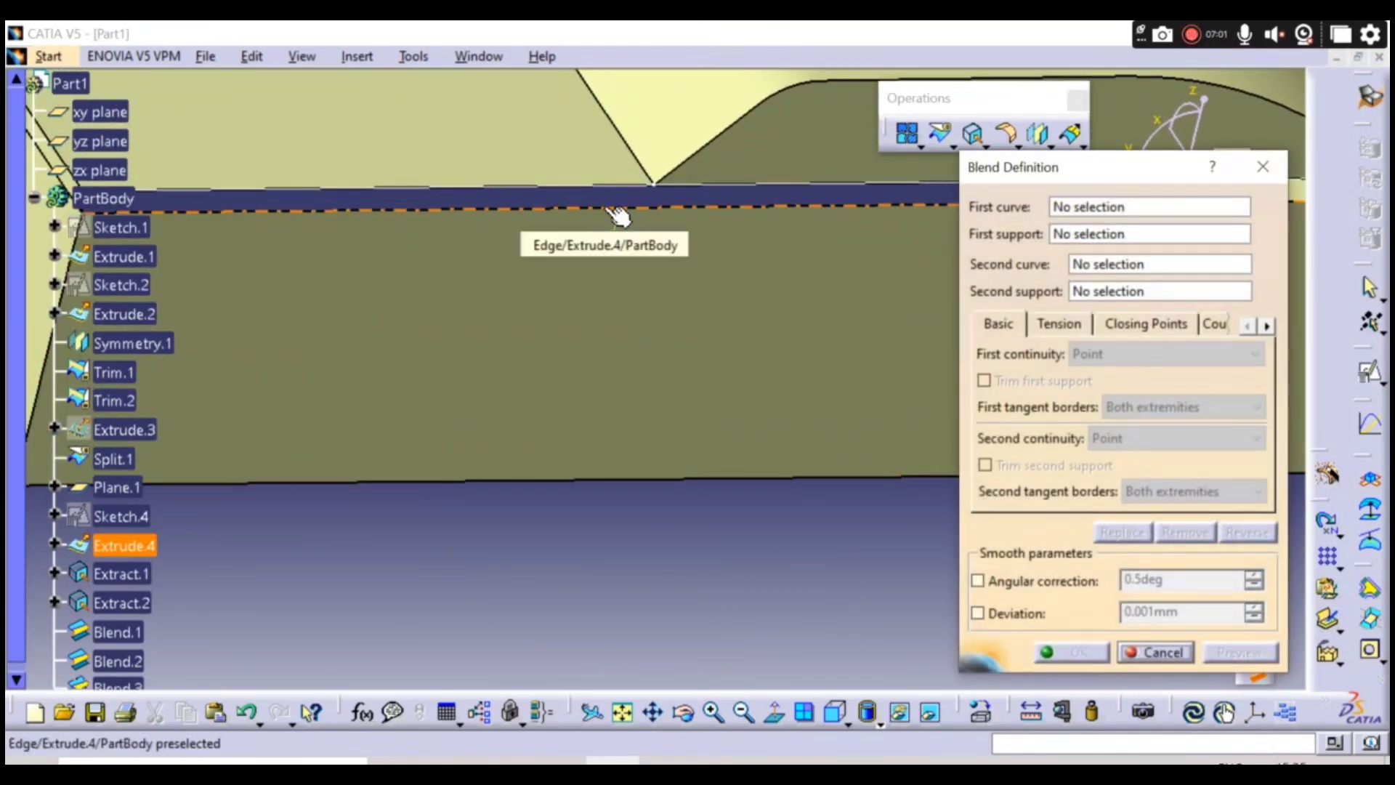
click(608, 192)
click(601, 191)
click(1071, 652)
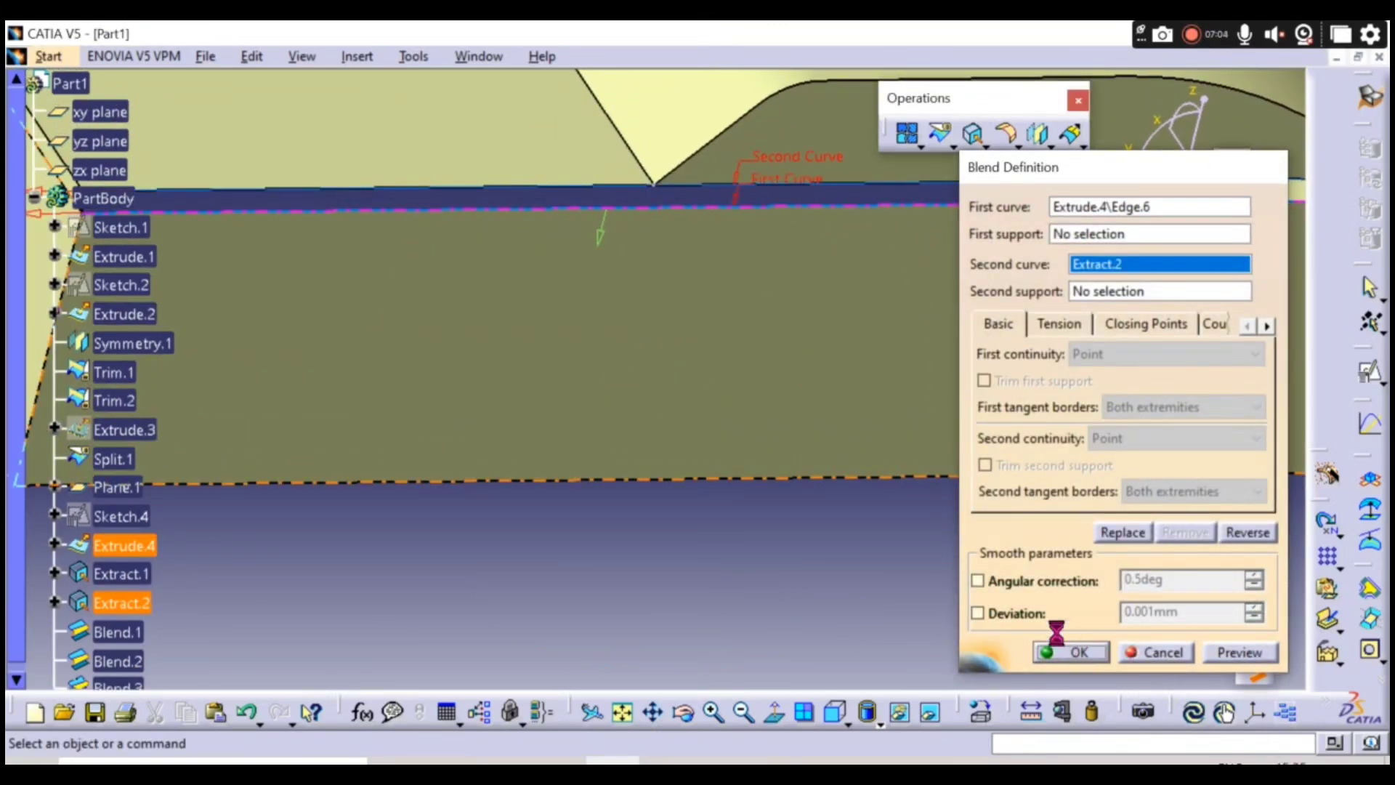
- Blend the box's remaining short top edge with the upper body's edge at the curved end
middle_drag(857, 465, 494, 578)
click(1254, 668)
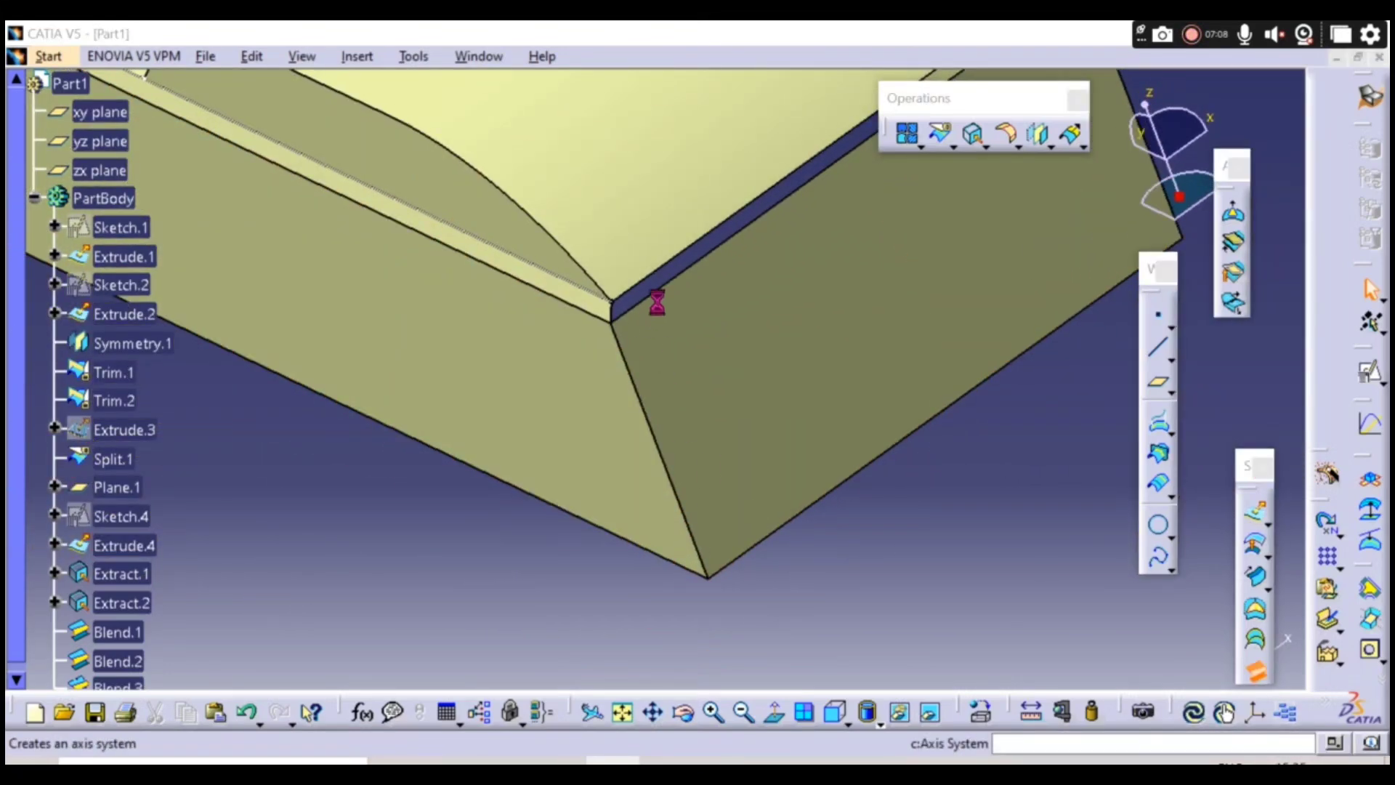
click(648, 306)
click(654, 290)
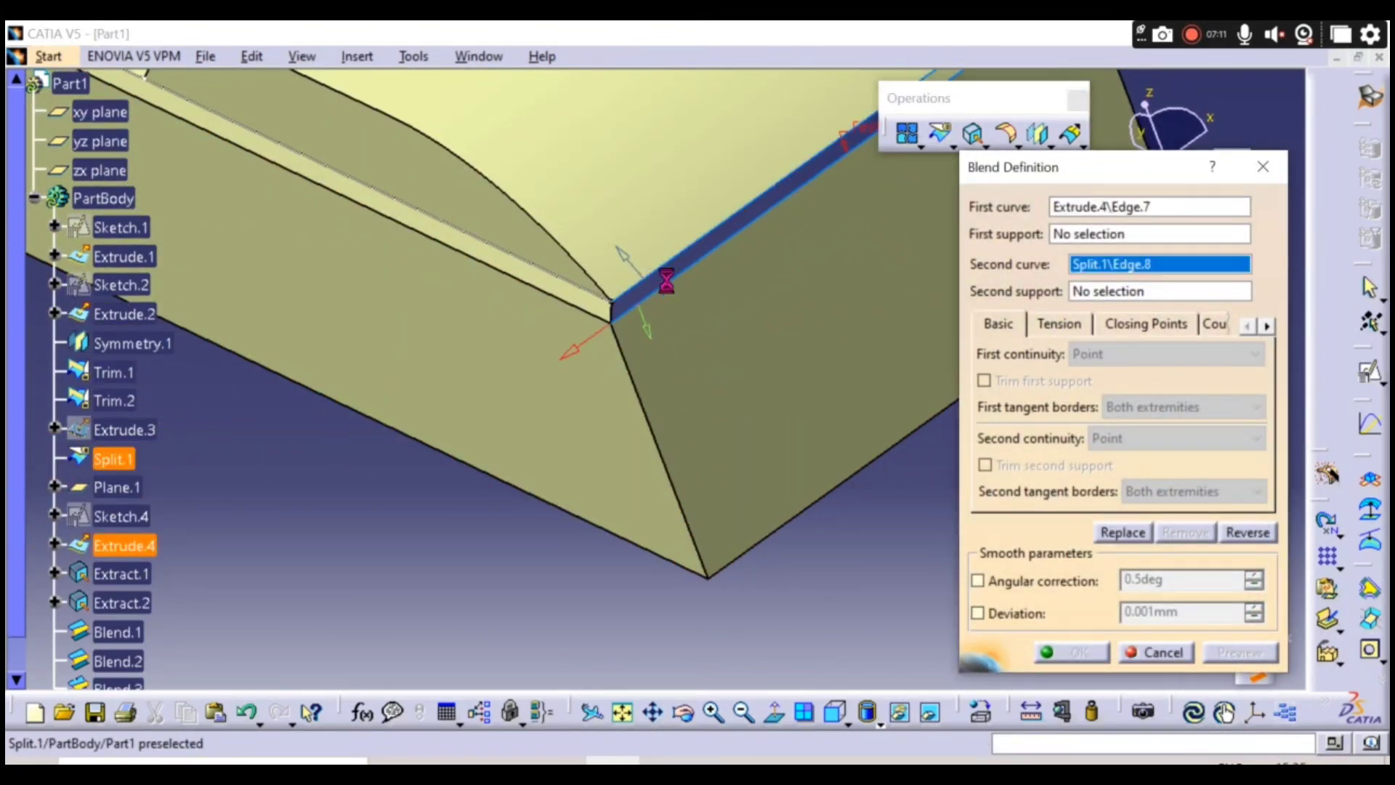
click(1071, 652)
- Hide the two extracted side edges, Extract.1 and Extract.2
middle_drag(930, 551, 656, 548)
scroll(24, 476, down, 4)
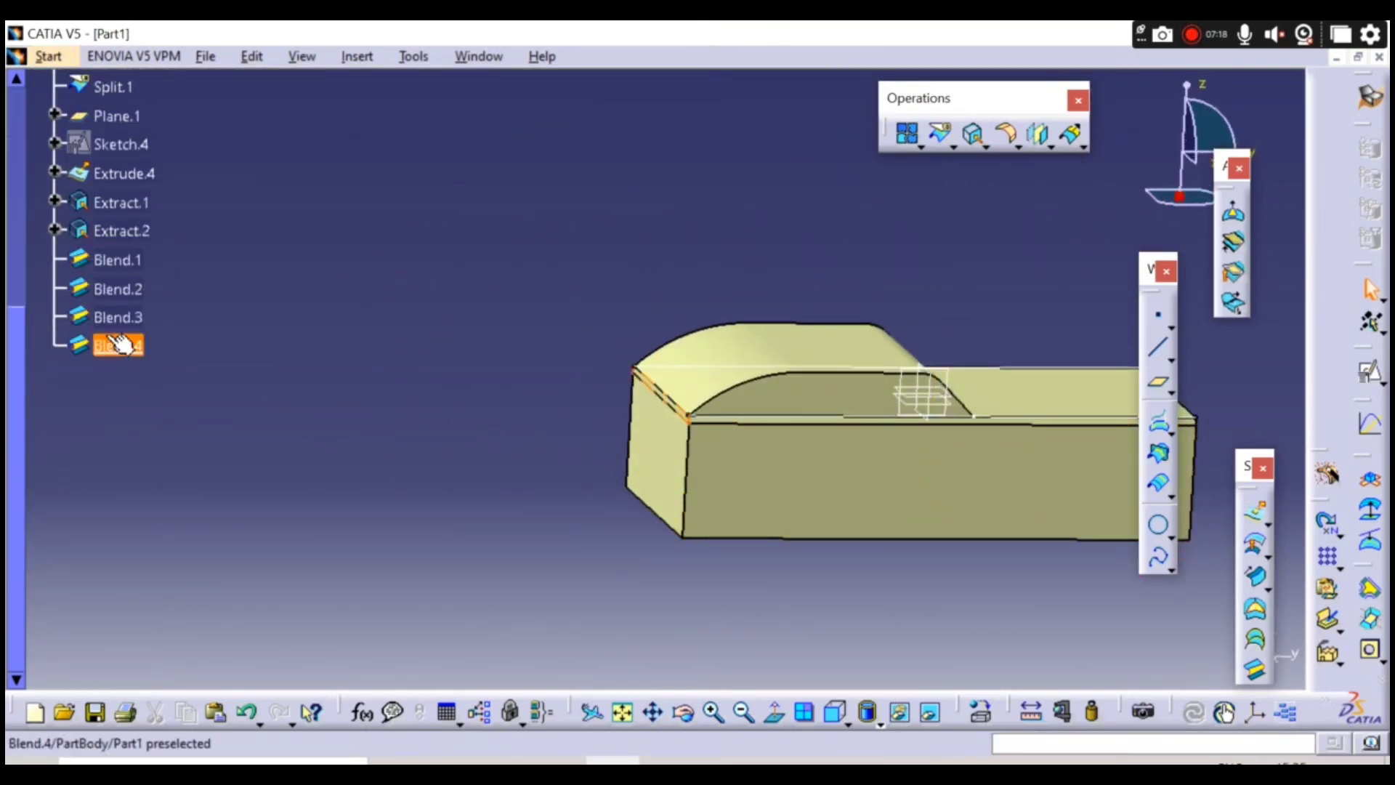
right_click(119, 205)
click(175, 265)
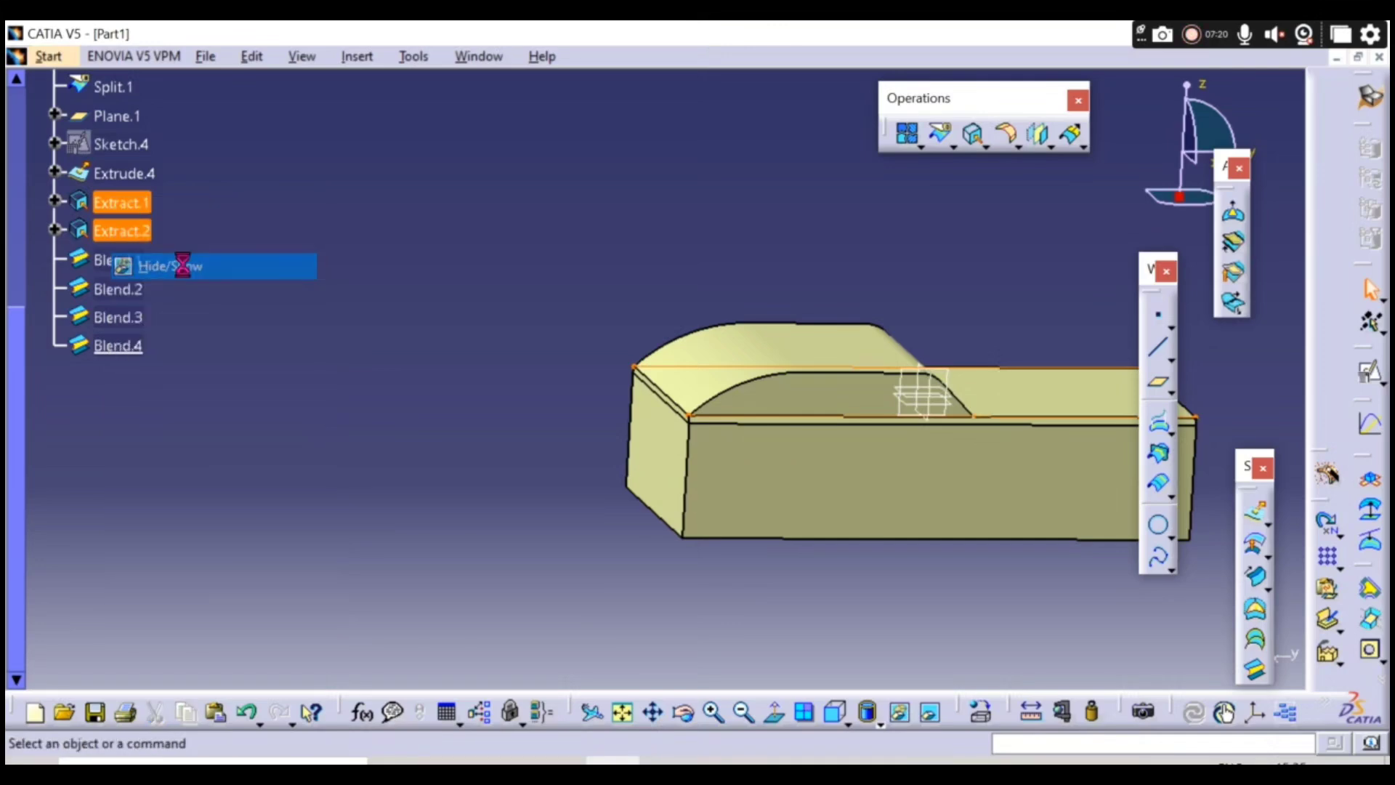
- Join the upper body, the lower box and the four blend surfaces into one surface
middle_drag(505, 384, 251, 335)
drag(375, 230, 1006, 672)
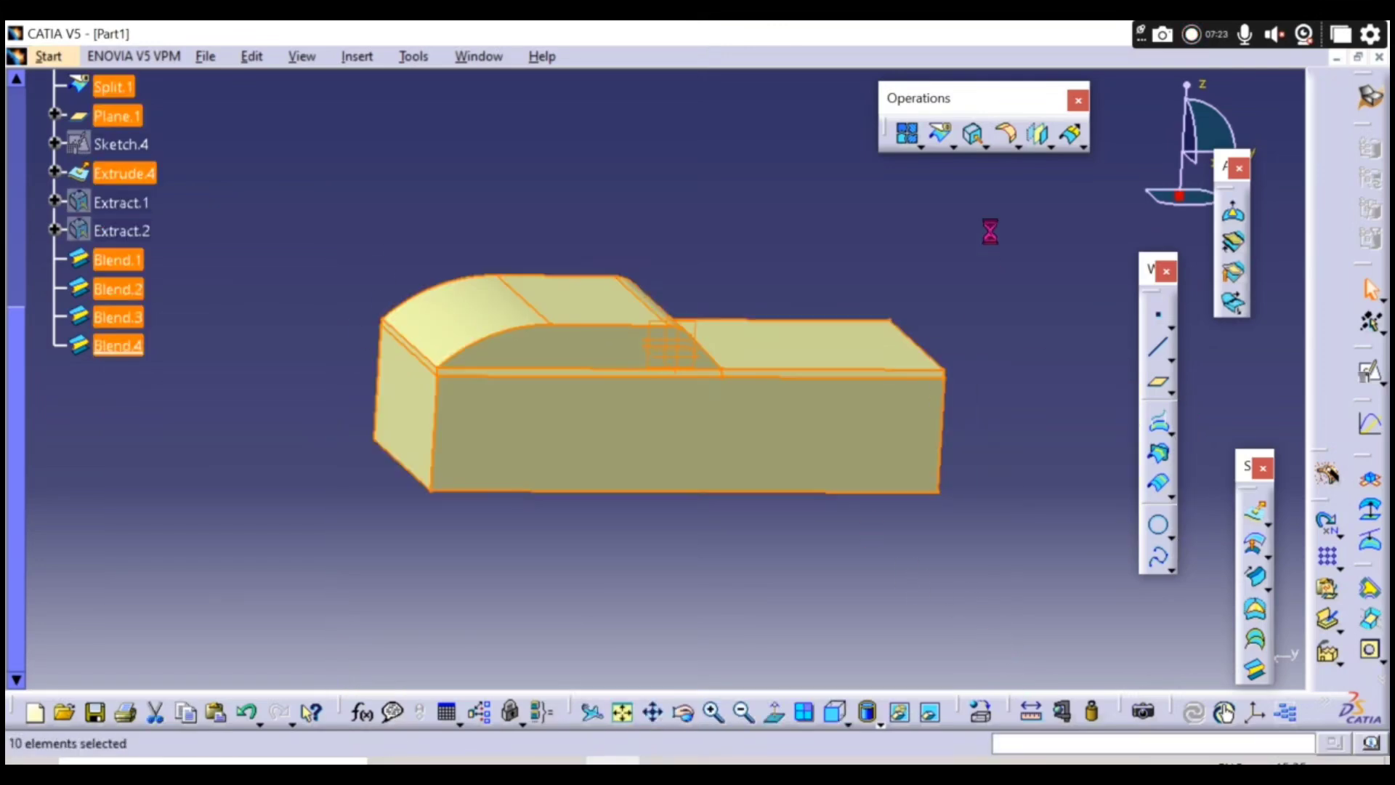
click(907, 136)
click(1079, 654)
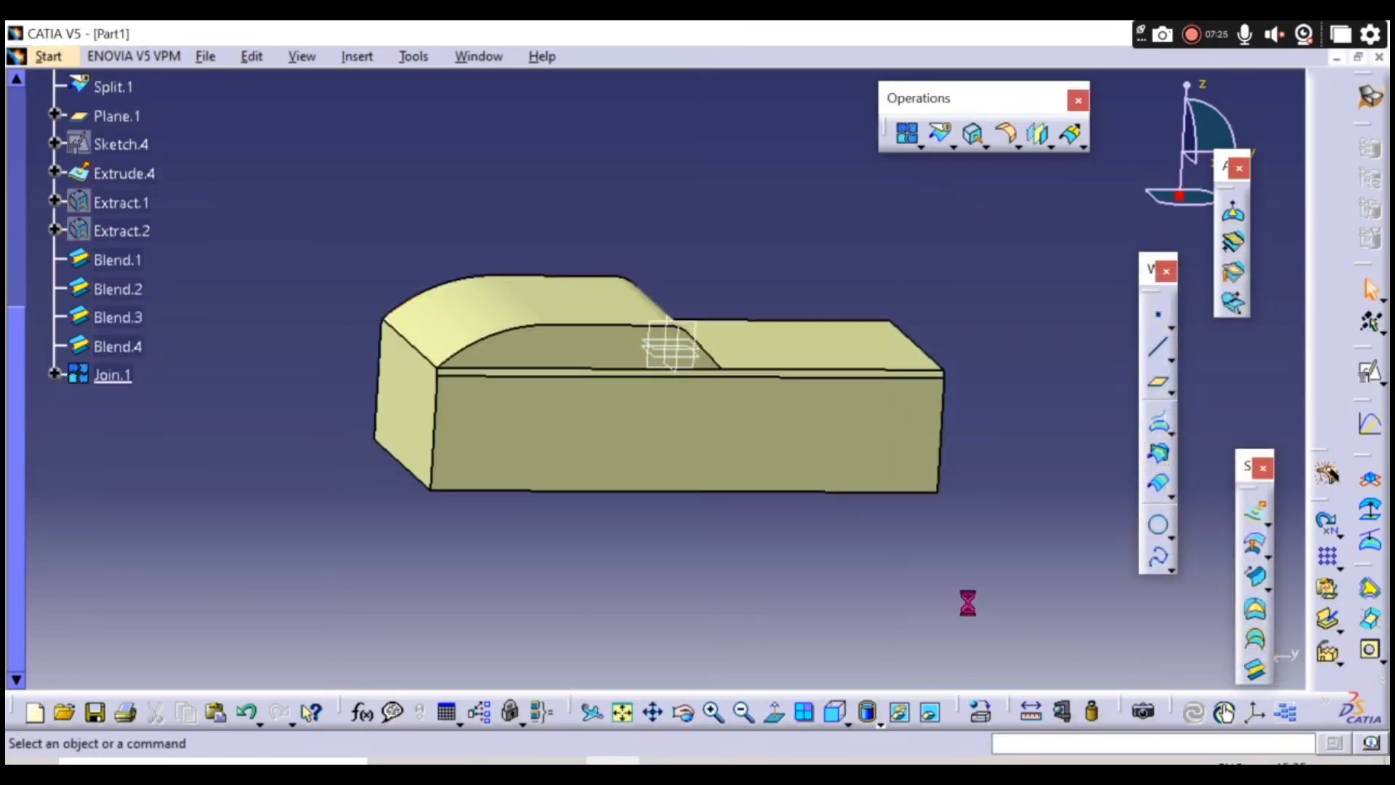
- Hide the reference plane Plane.1
middle_drag(522, 496, 644, 399)
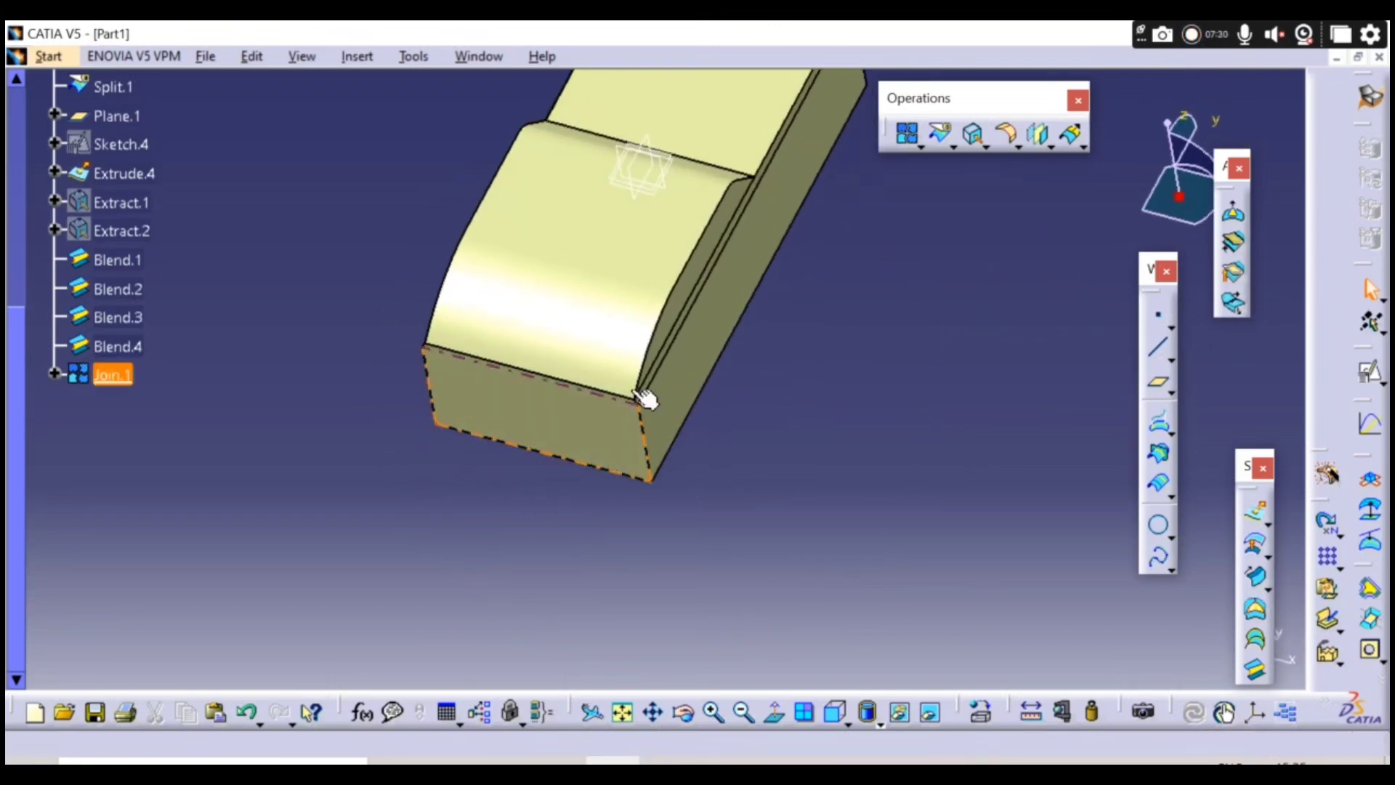
right_click(120, 116)
click(161, 184)
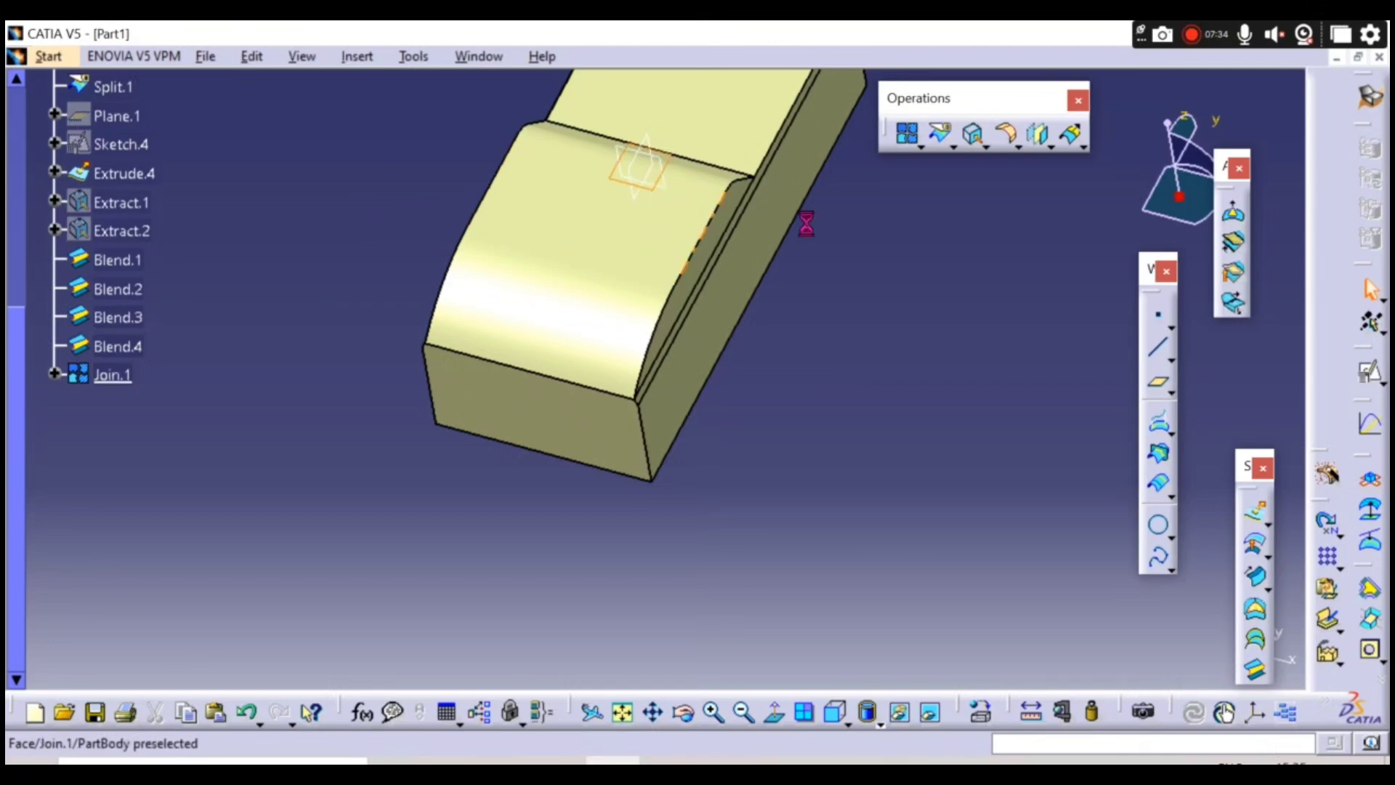
- Sketch on the xy plane a short horizontal line from the vertical axis near the deck end, continued by a tangent arc beyond the body's side
click(1369, 372)
click(1164, 652)
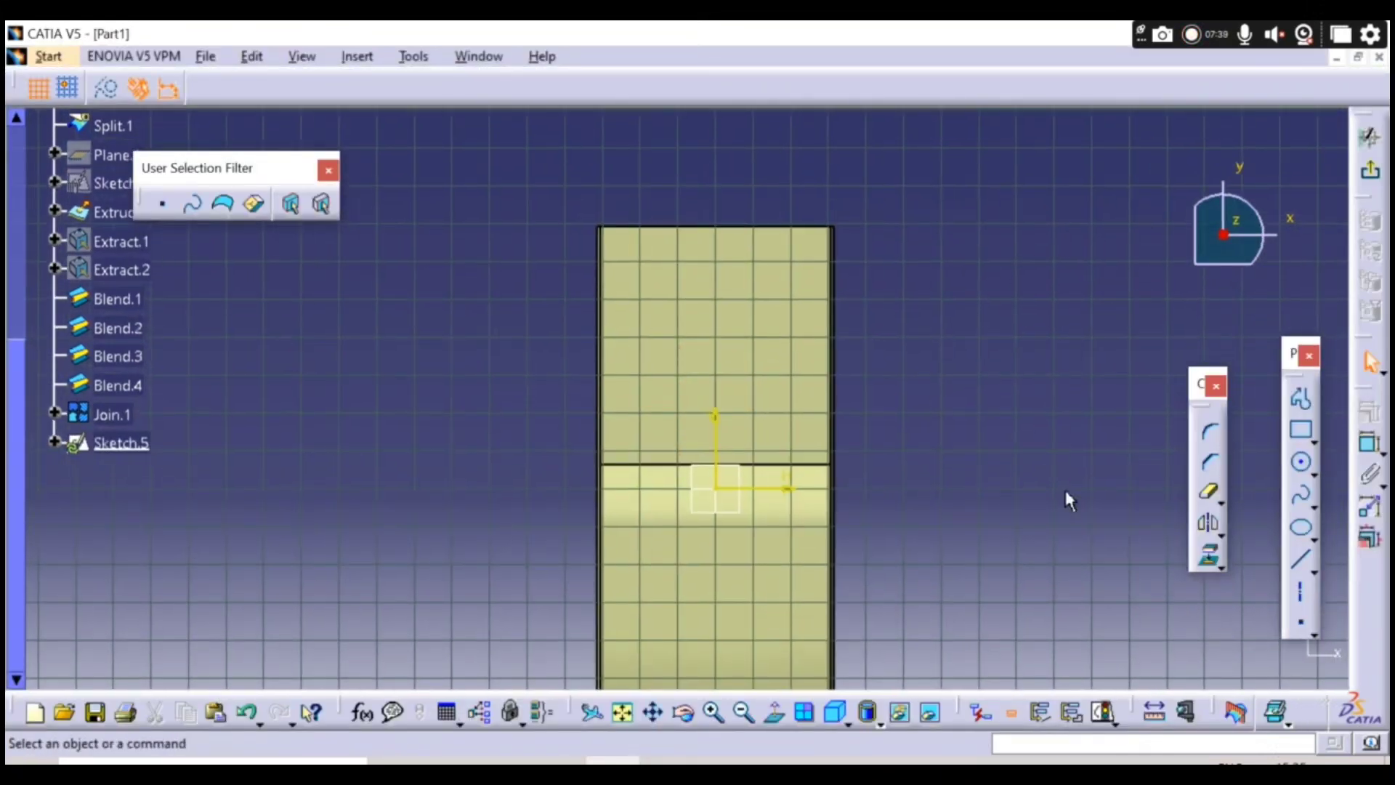
click(1302, 400)
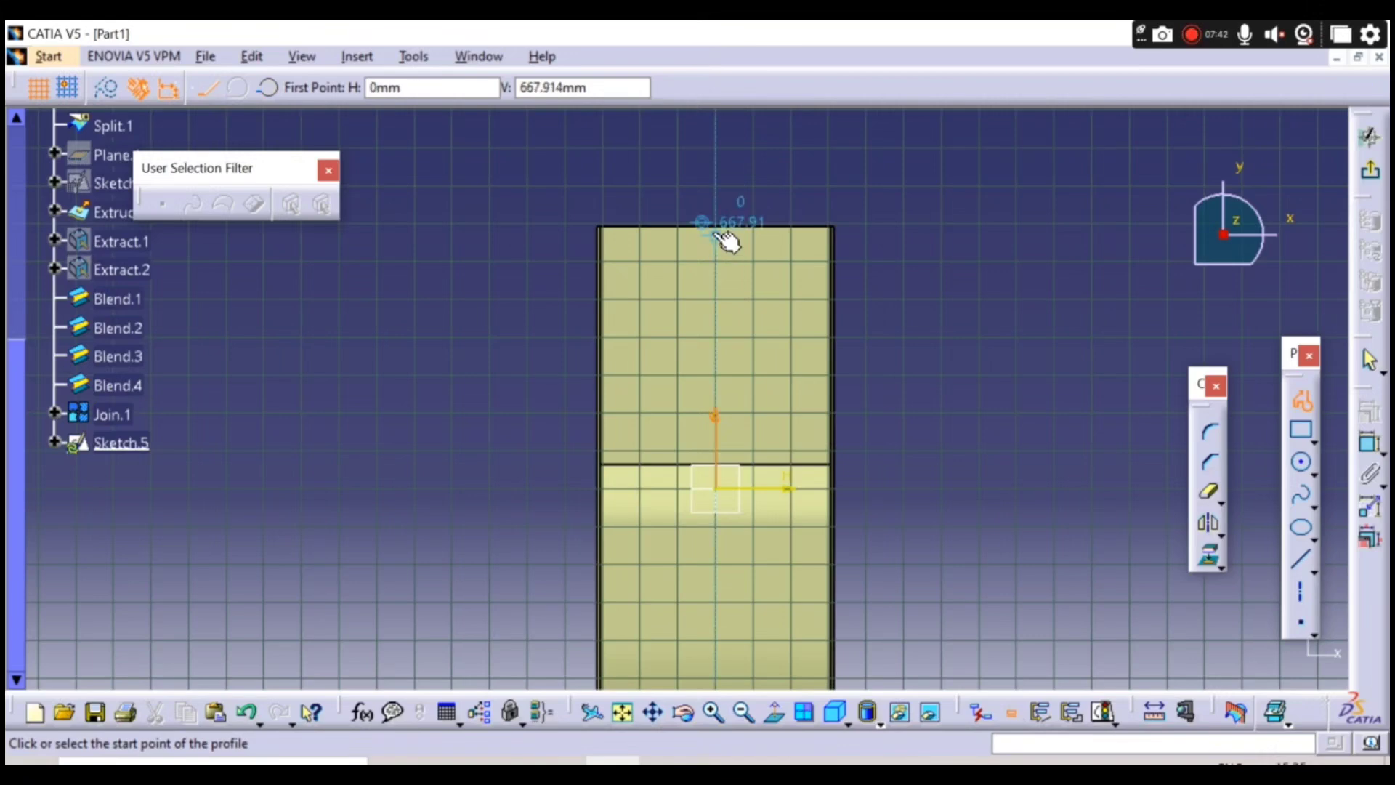
click(719, 234)
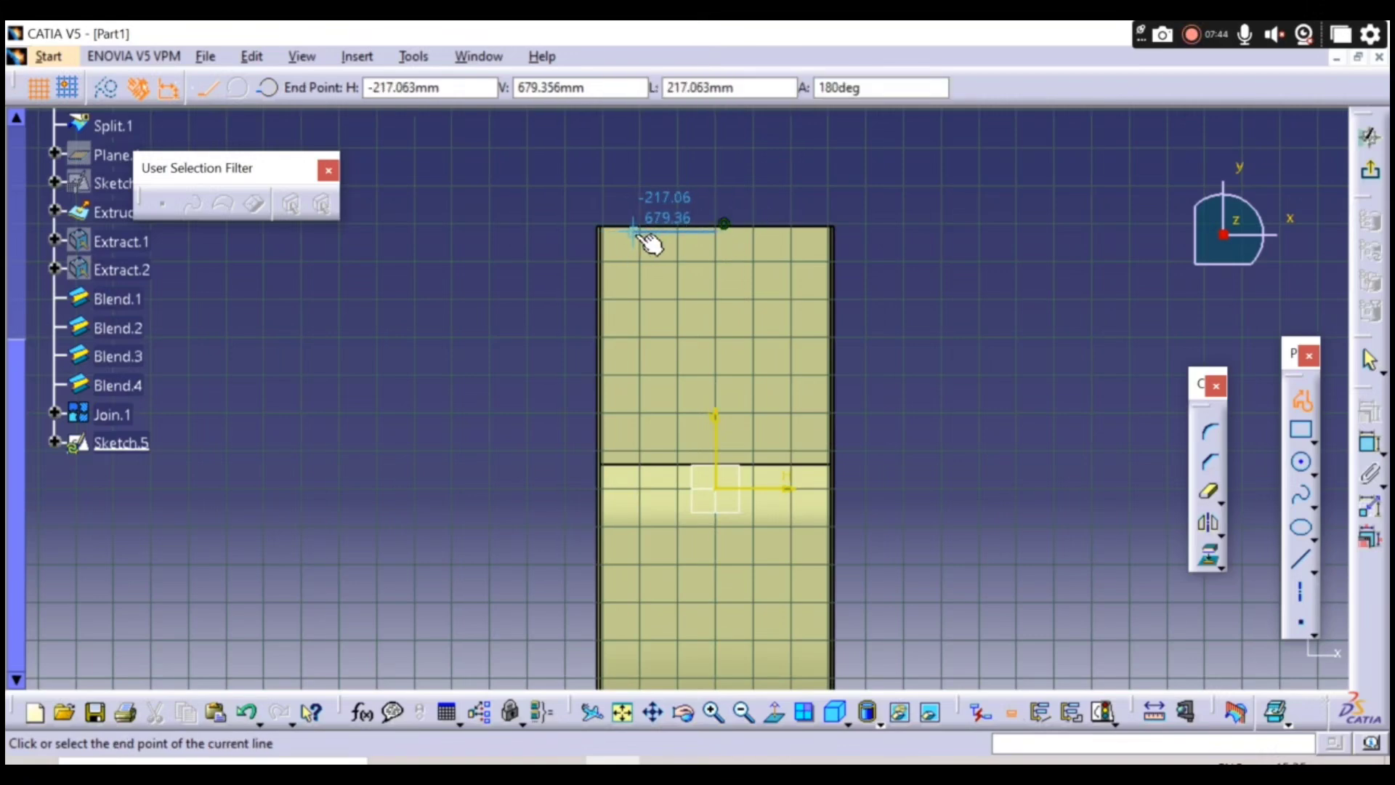
click(646, 227)
drag(519, 286, 511, 308)
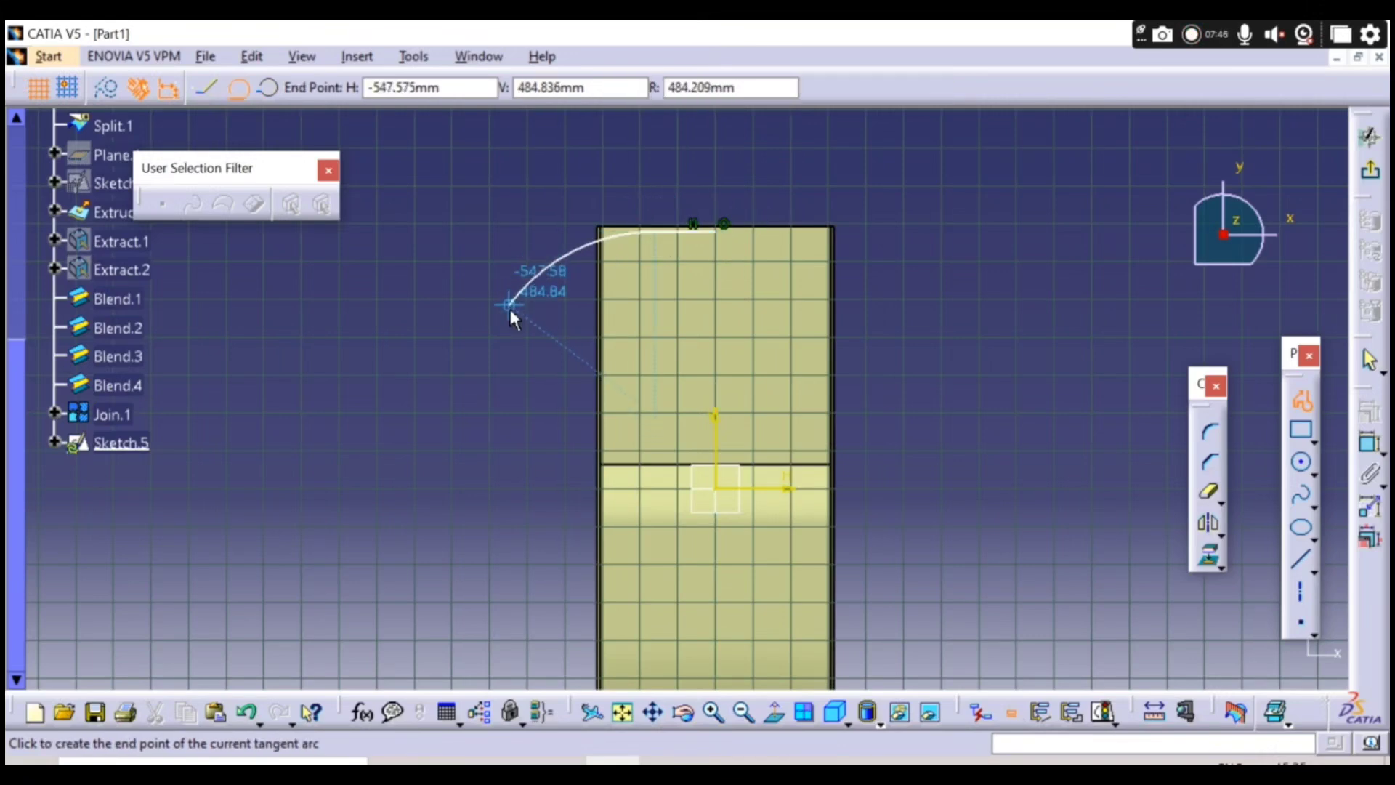
click(523, 360)
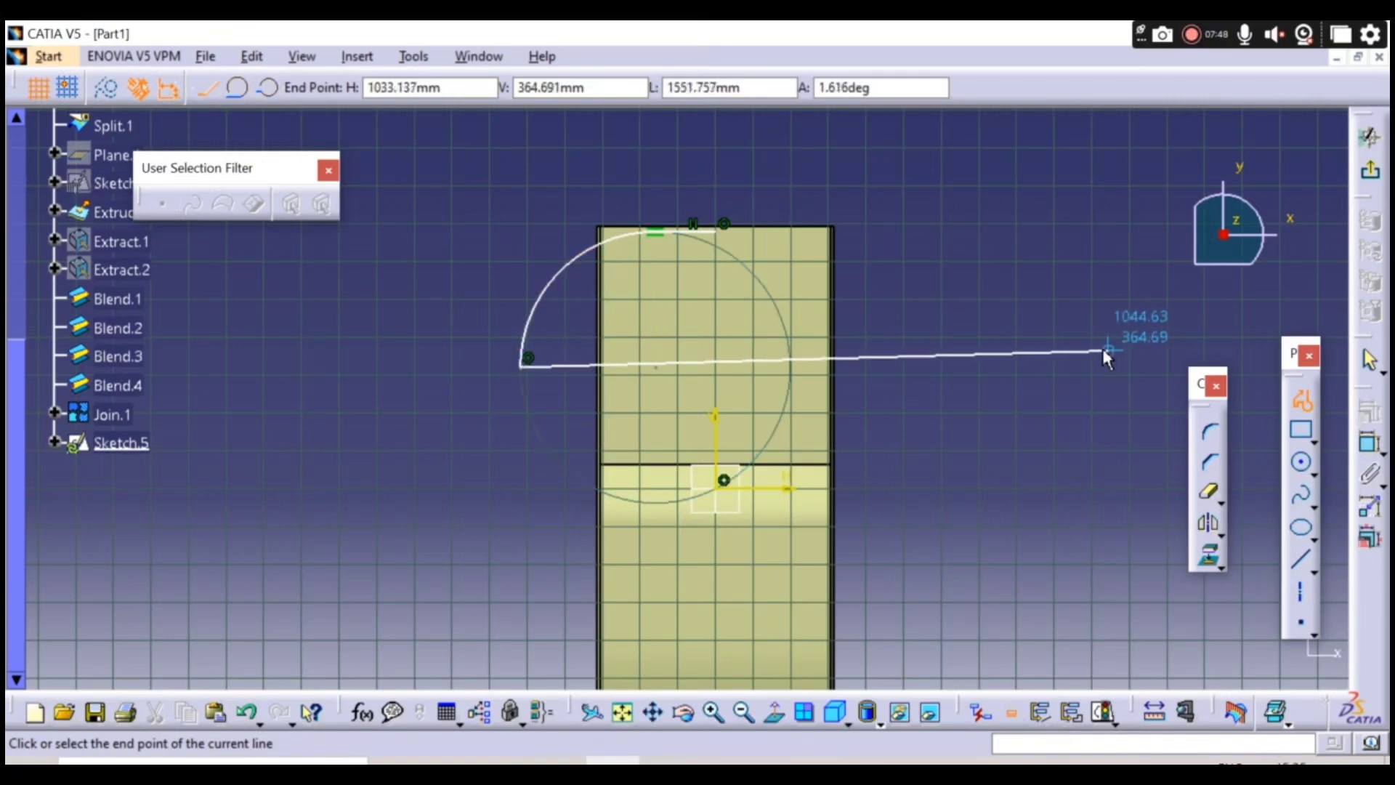
key(Escape)
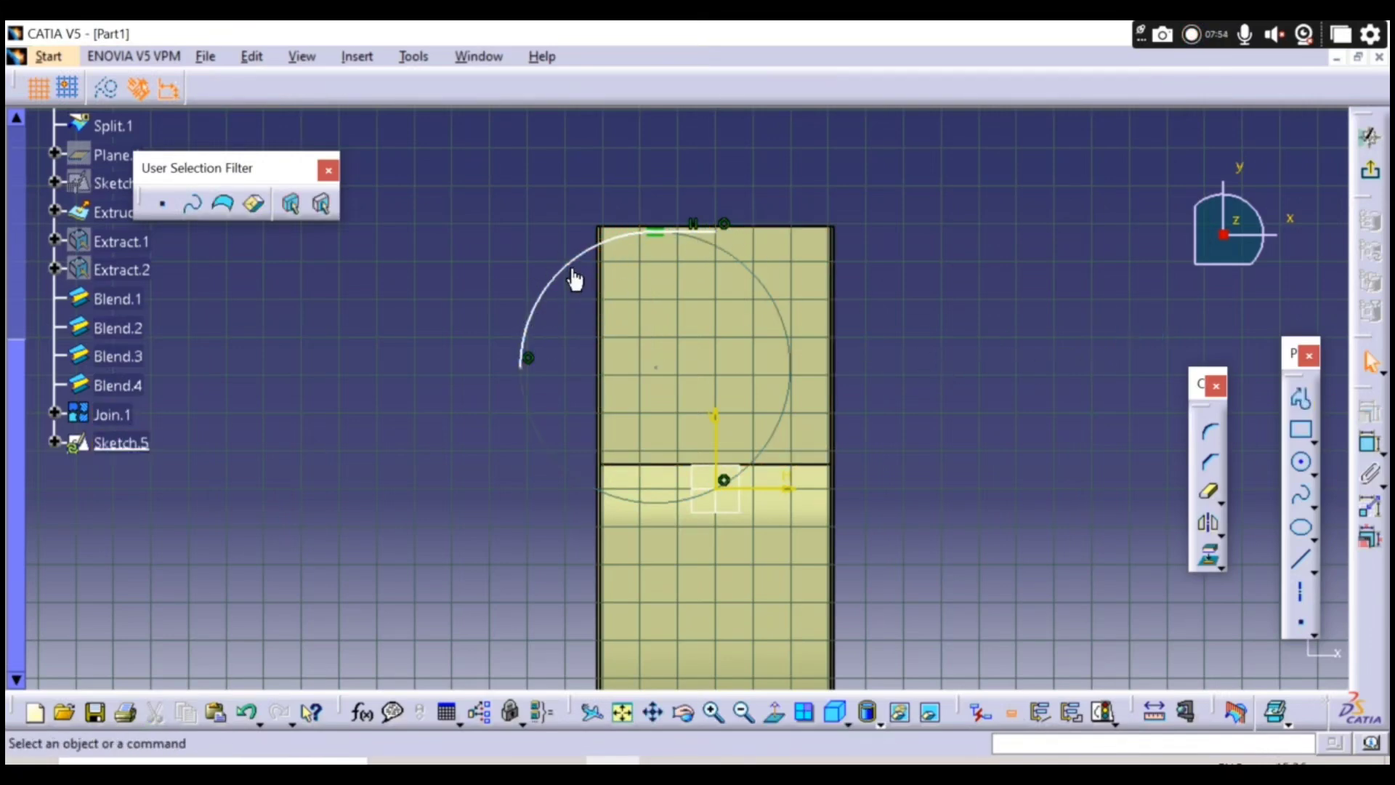
- Reshape the arc by moving its free end closer to the body's side and further from the deck end, and exit the sketch
drag(531, 372, 568, 420)
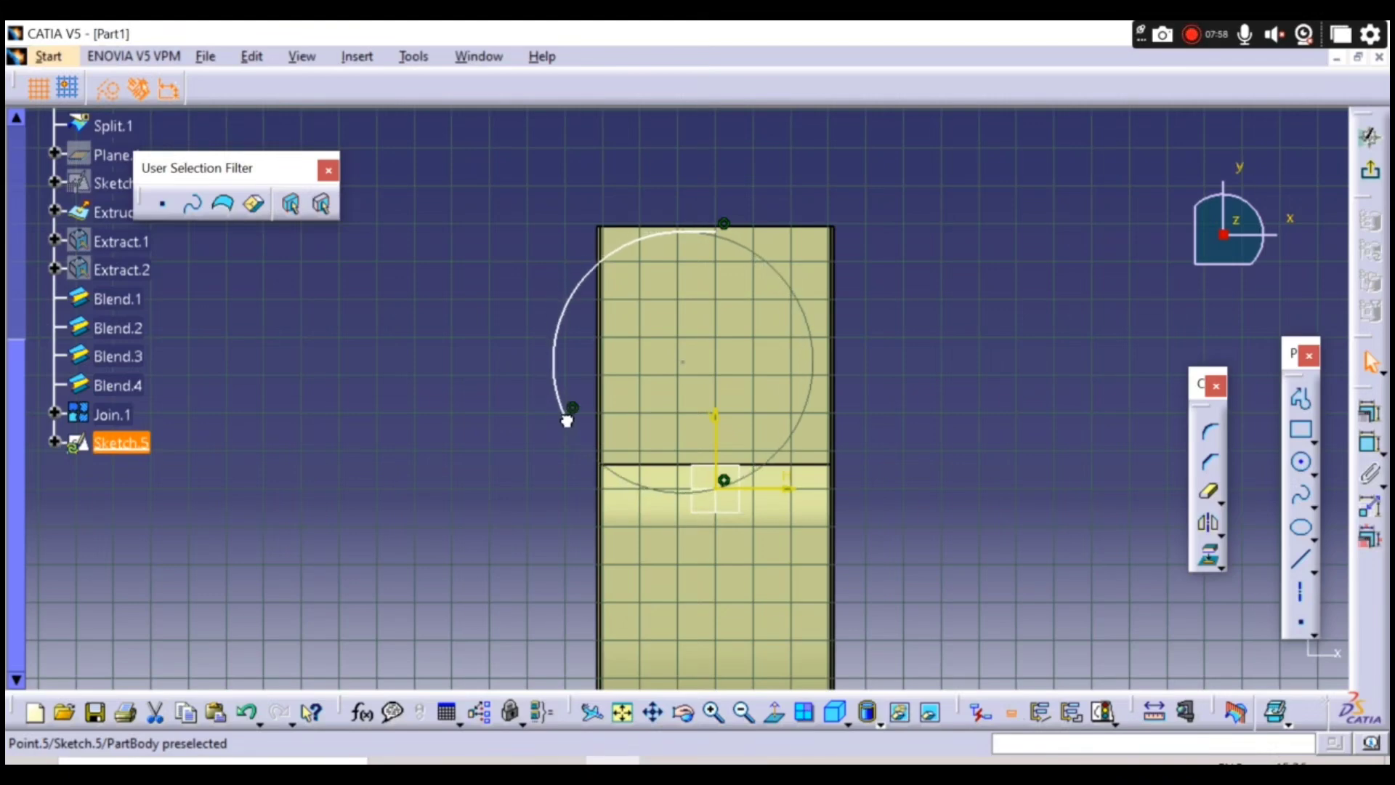
click(1058, 336)
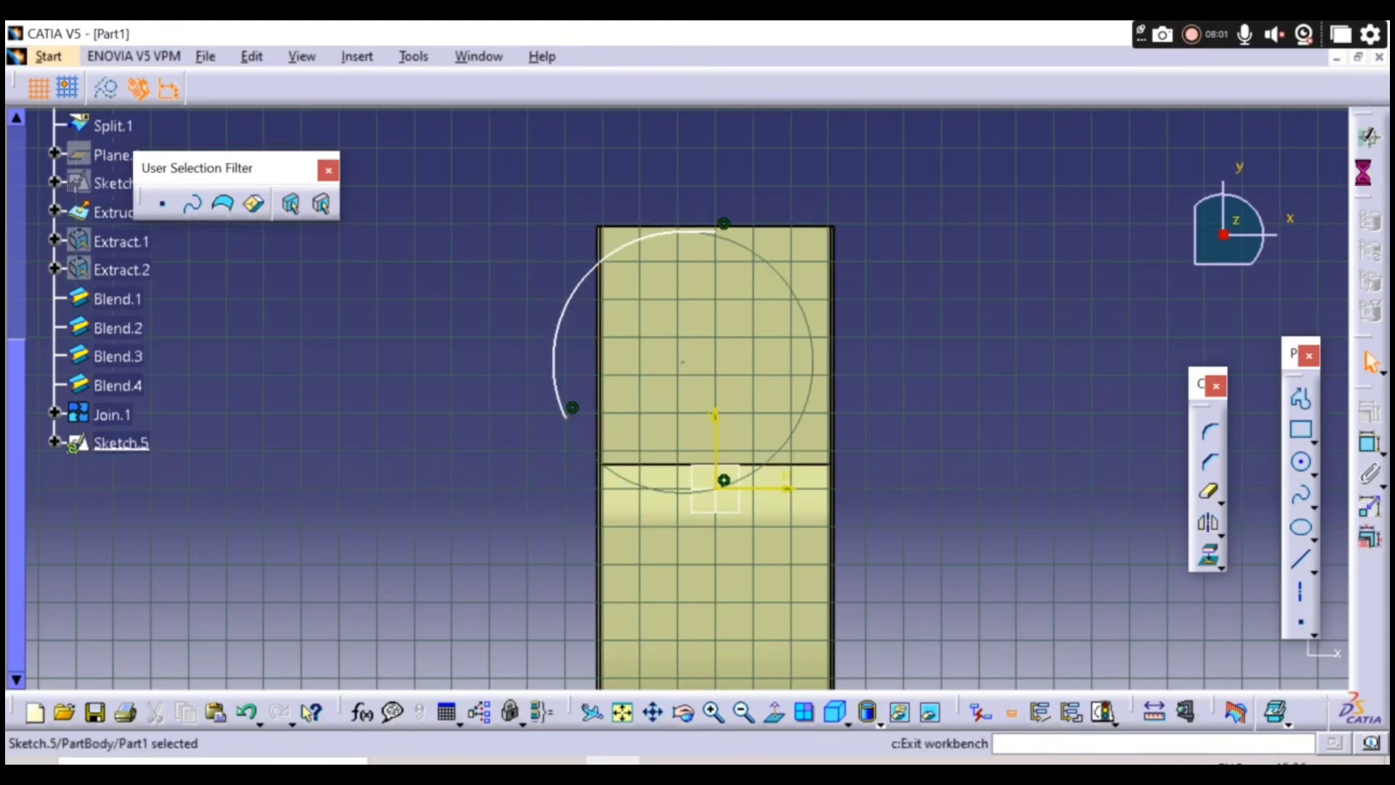
click(1368, 137)
mouse_move(978, 445)
middle_down()
mouse_move(841, 514)
mouse_move(677, 568)
middle_up()
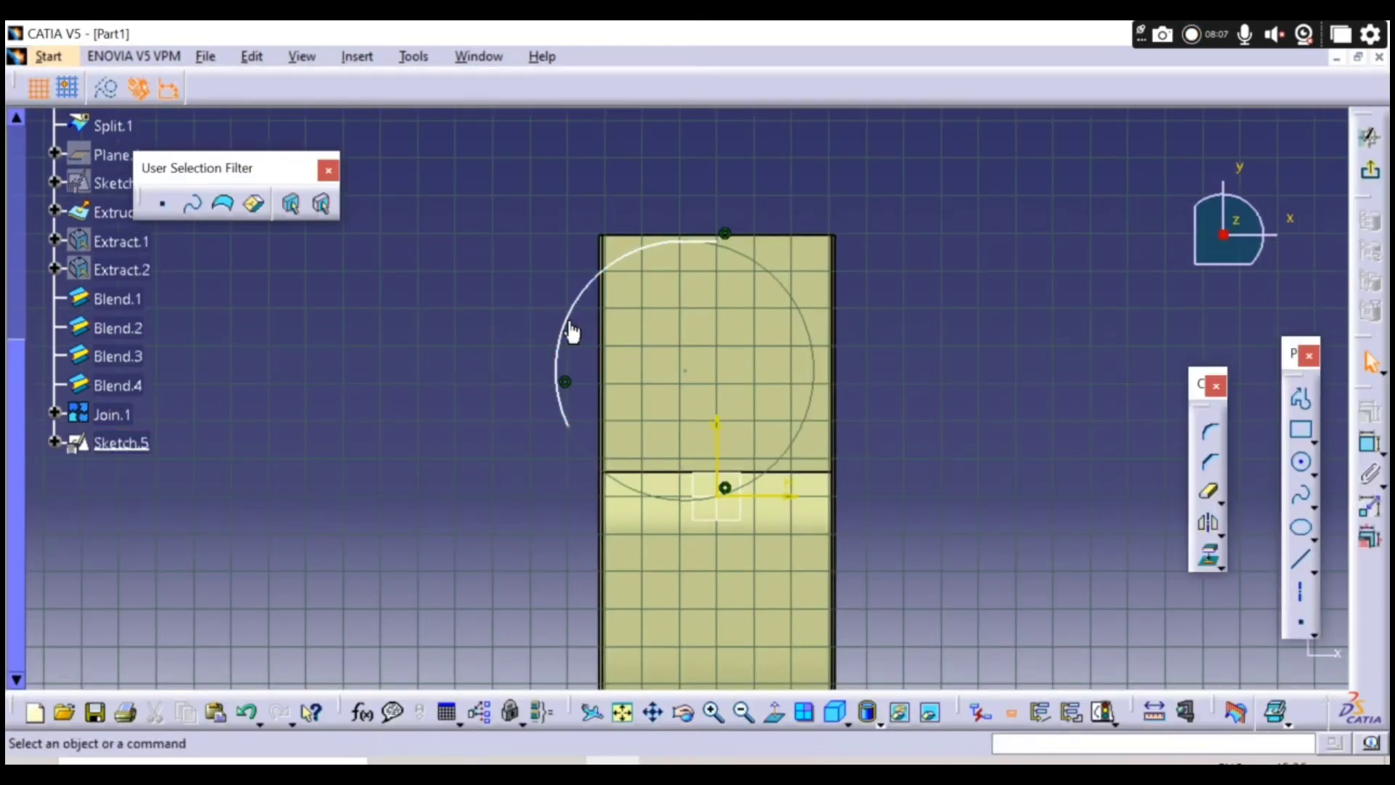
- Mirror the arc and short line about the sketch's vertical axis, and exit the sketch
click(572, 332)
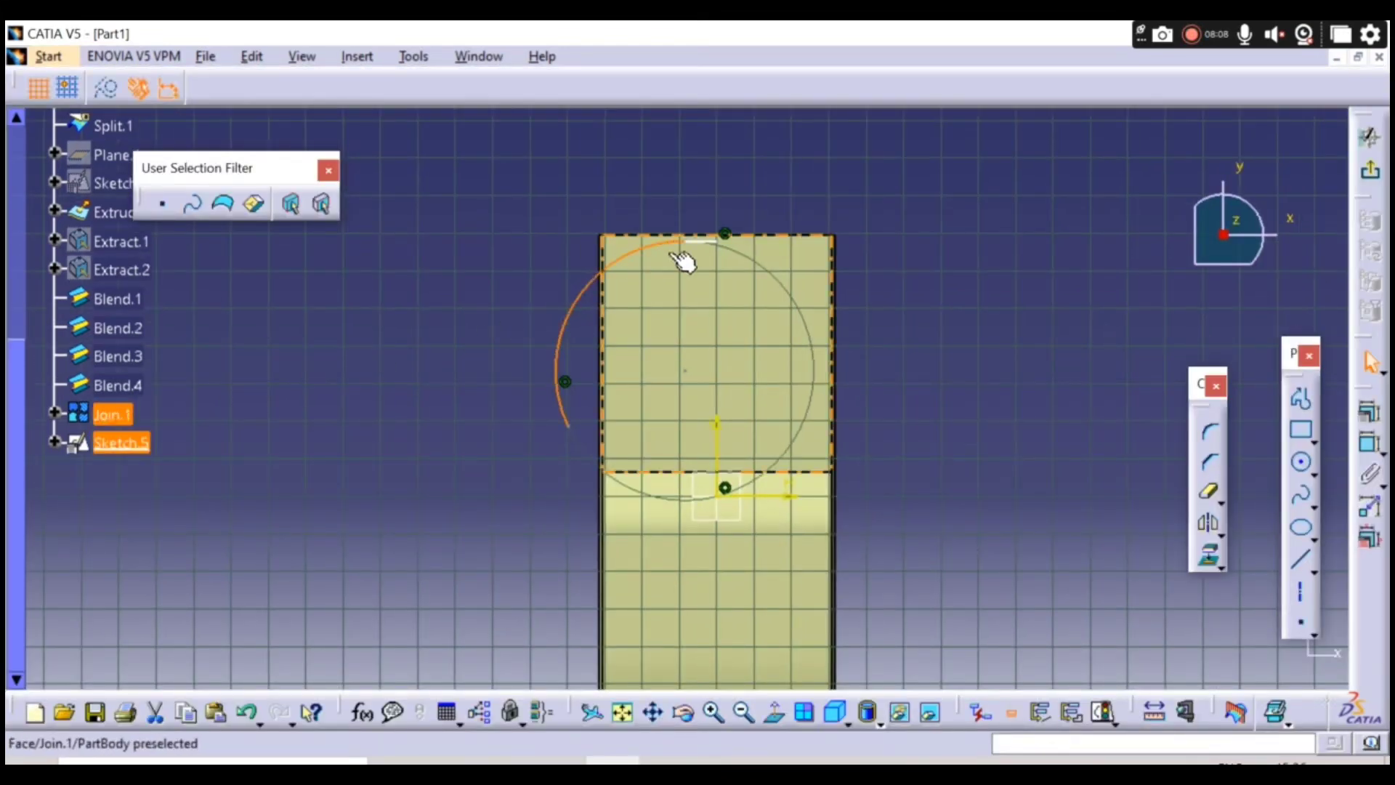
click(1212, 526)
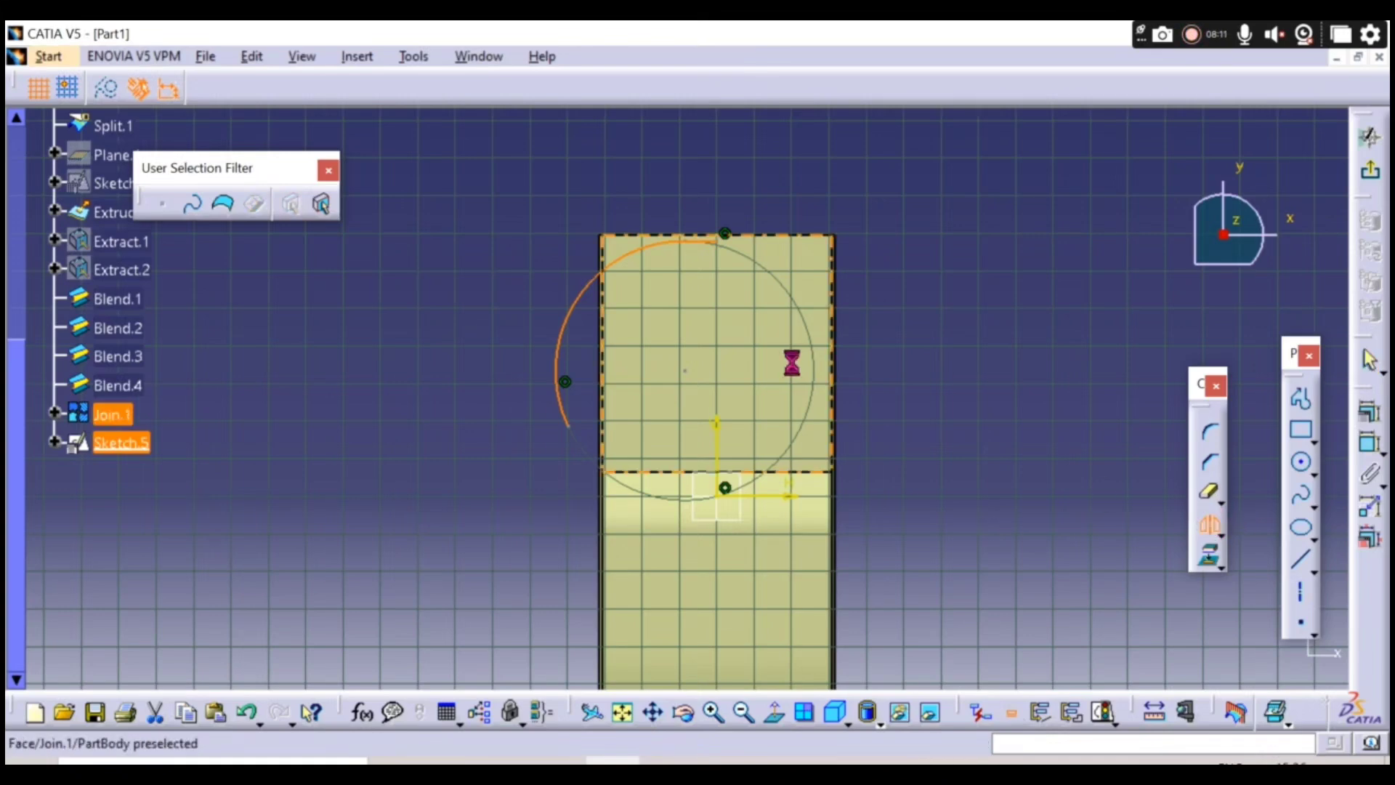
click(717, 440)
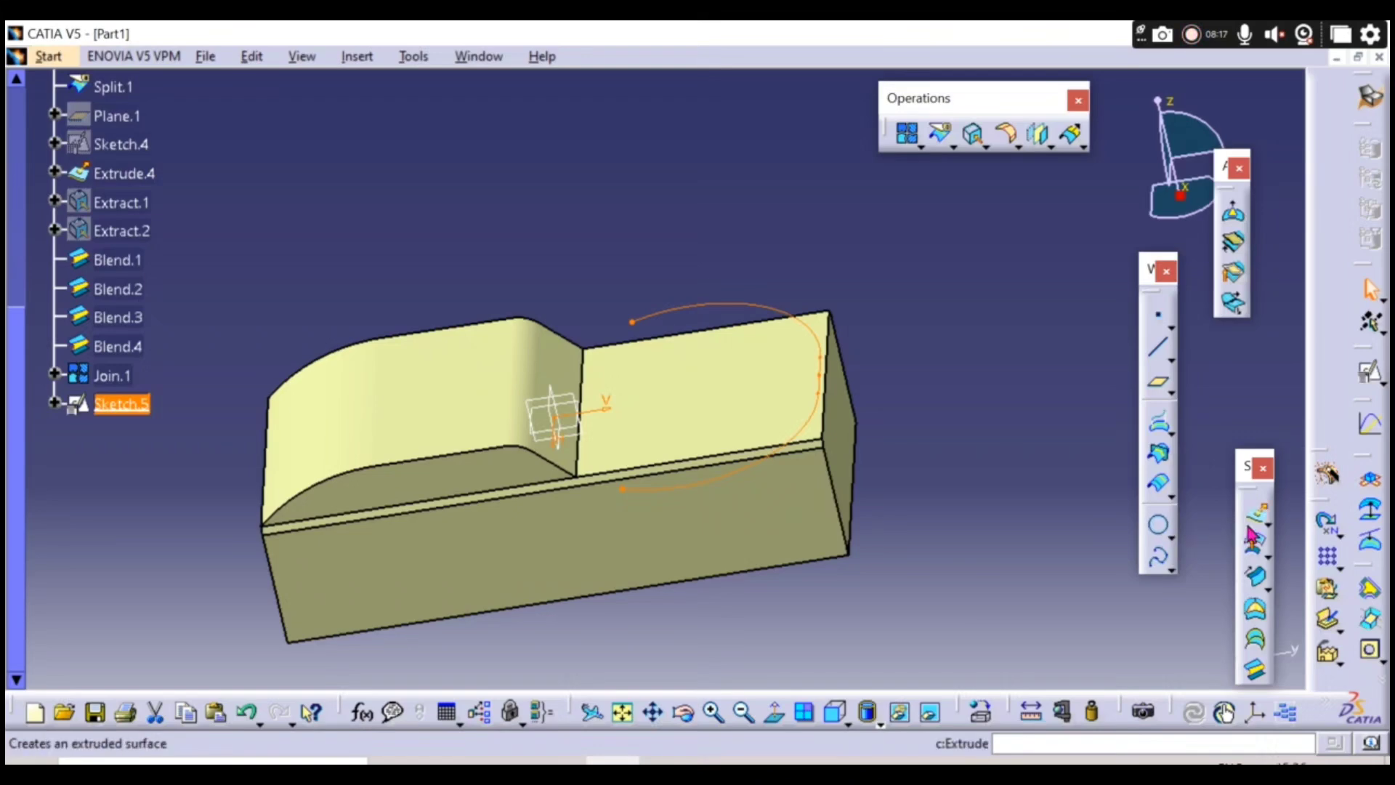
- Extrude the rounded end profile through the body, with limits of 240 mm upward and 575 mm downward
click(1251, 536)
middle_drag(894, 550, 562, 548)
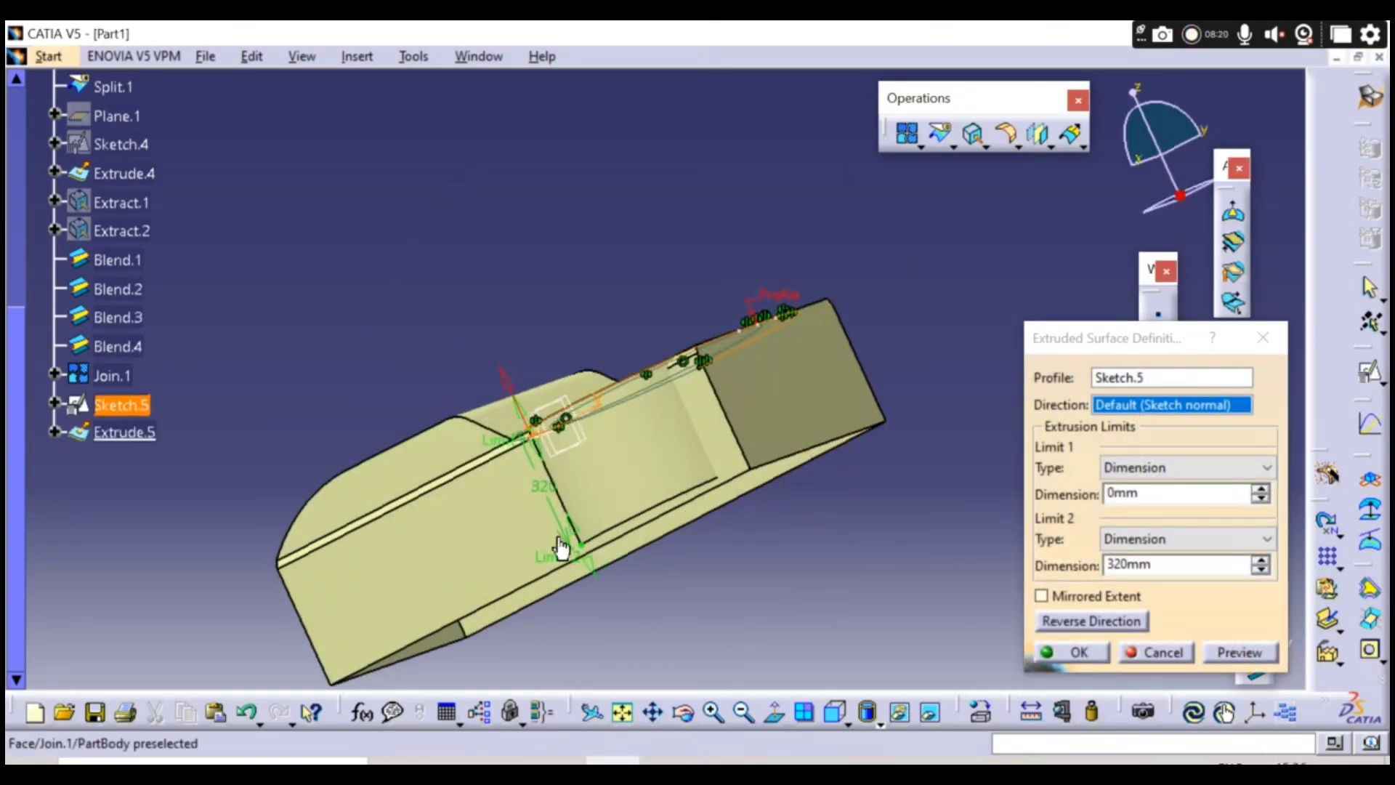
drag(582, 560, 622, 635)
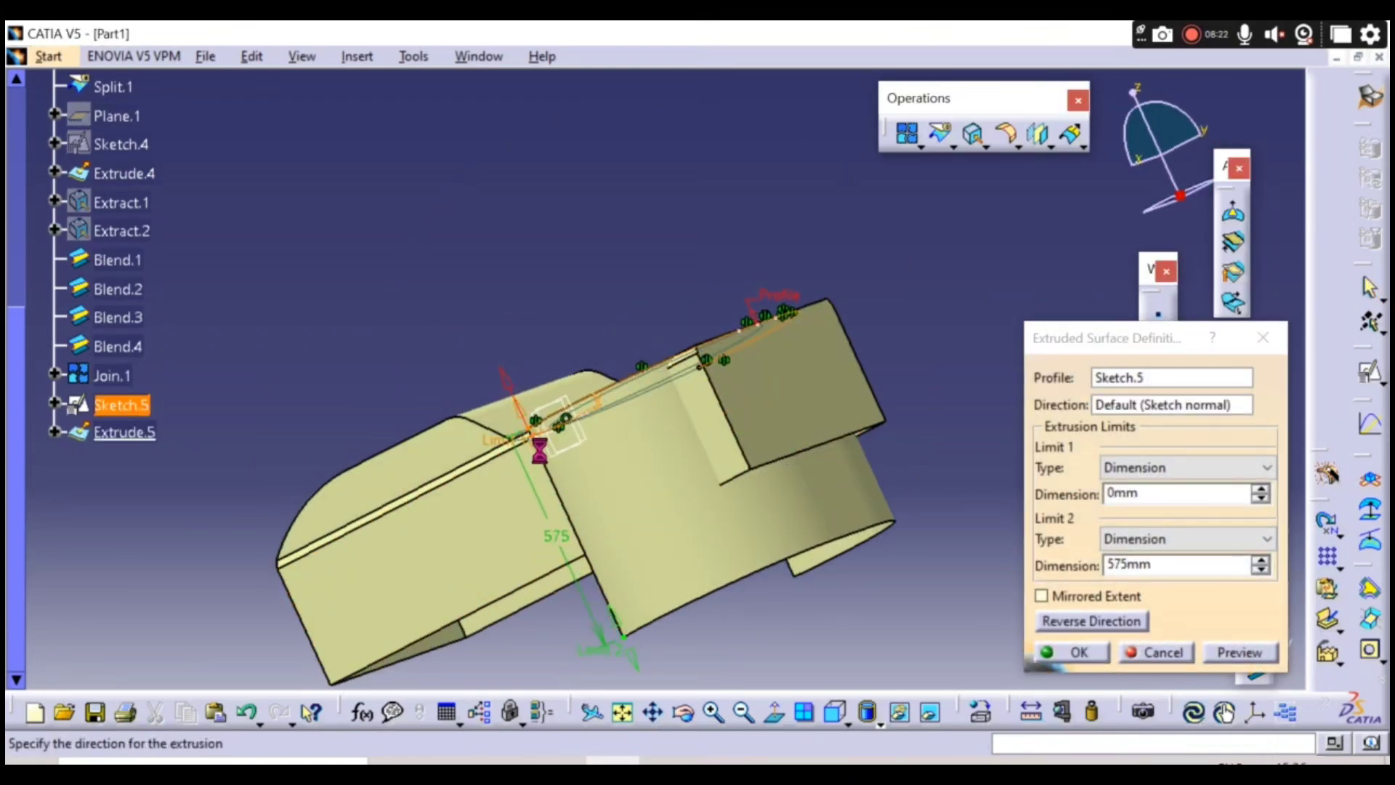
drag(528, 431, 570, 283)
middle_drag(570, 284, 818, 526)
click(1077, 652)
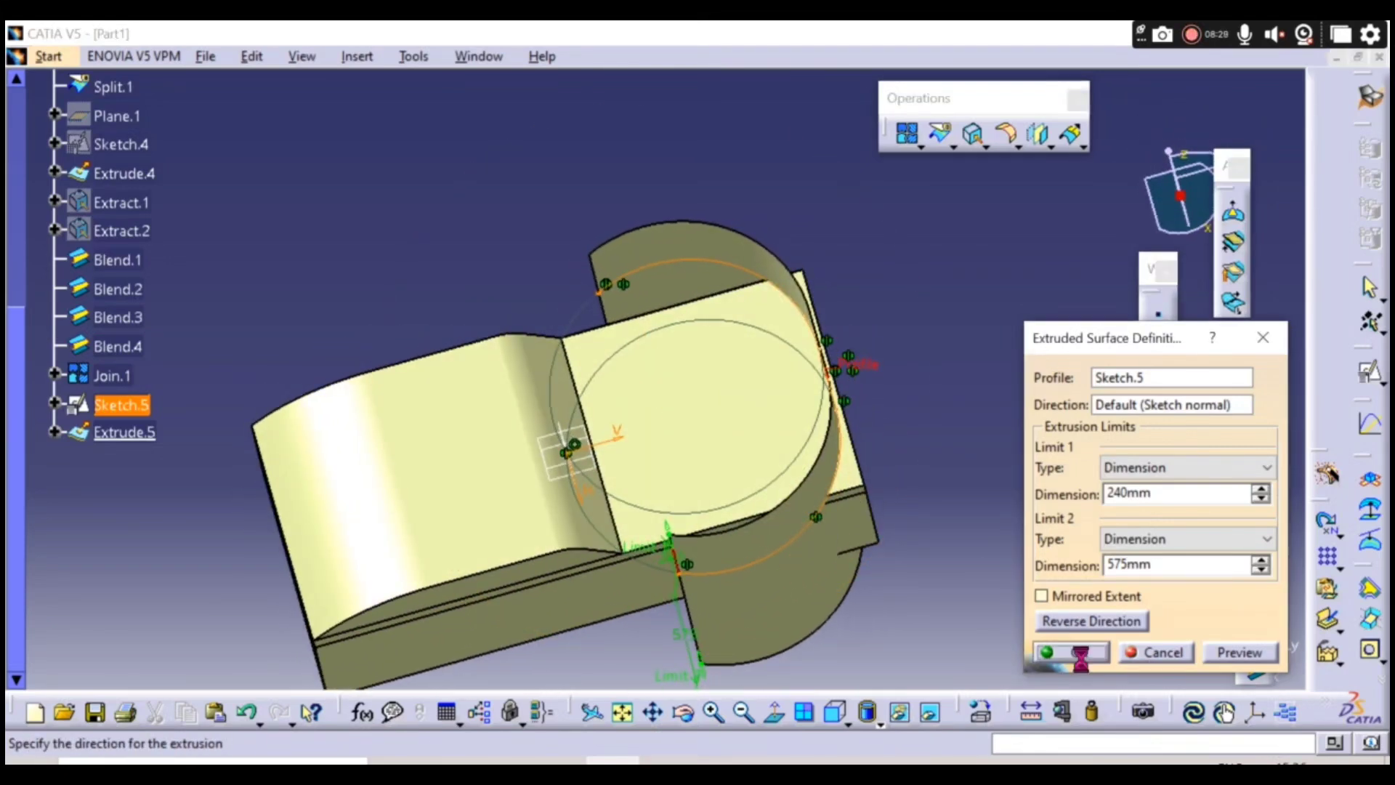
- Trim the joined body and the rounded extrusion against each other, keeping the cabin side of the body and the rounded end face
middle_drag(937, 618, 863, 429)
click(950, 149)
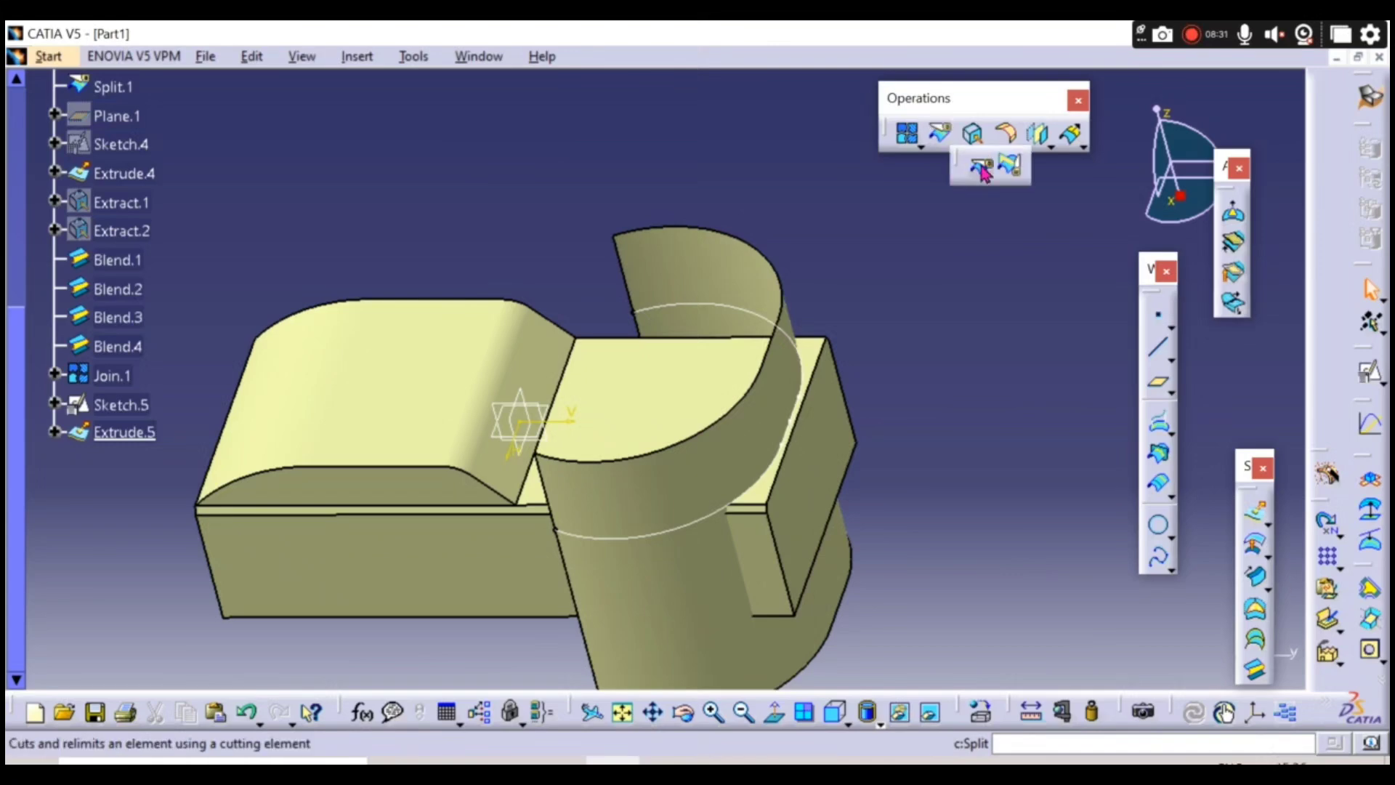
click(1009, 170)
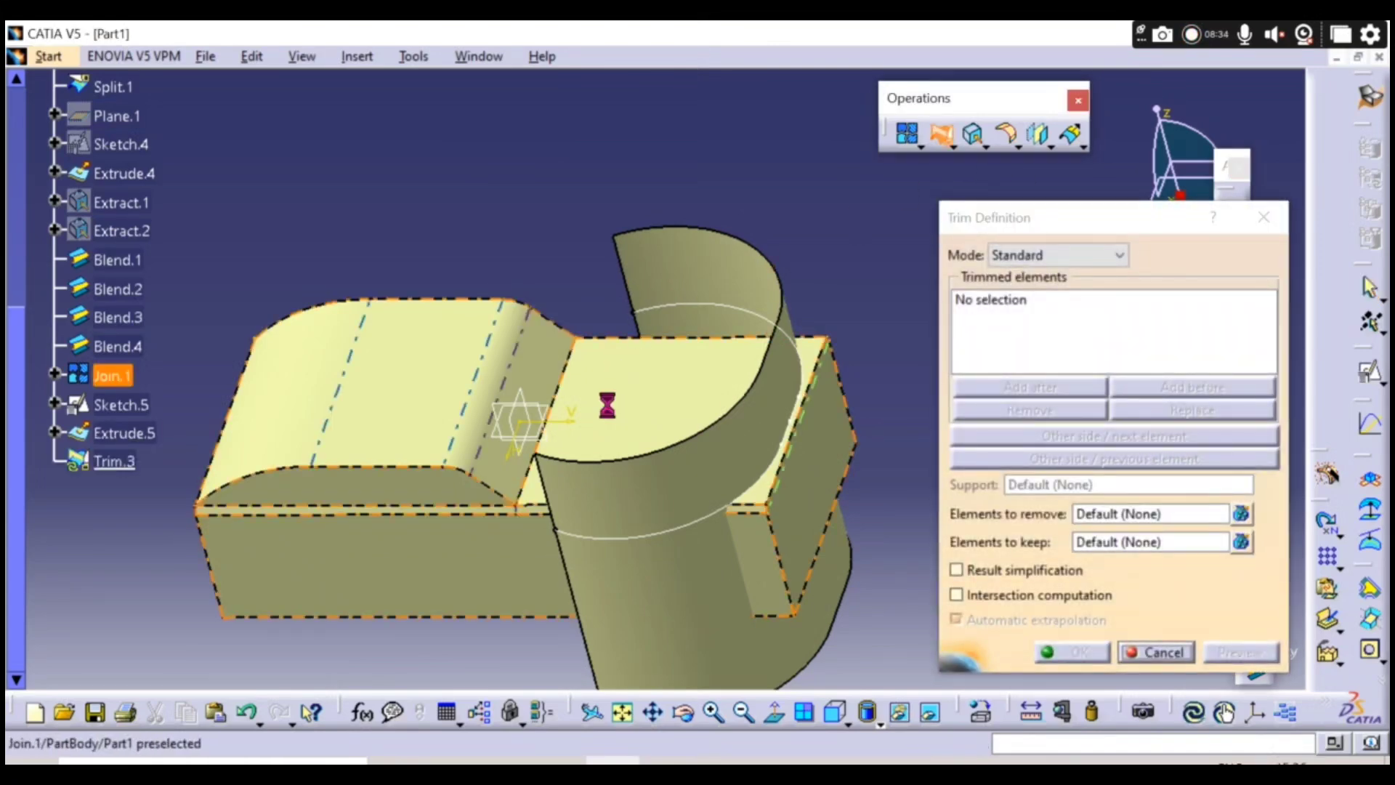
click(614, 399)
click(691, 491)
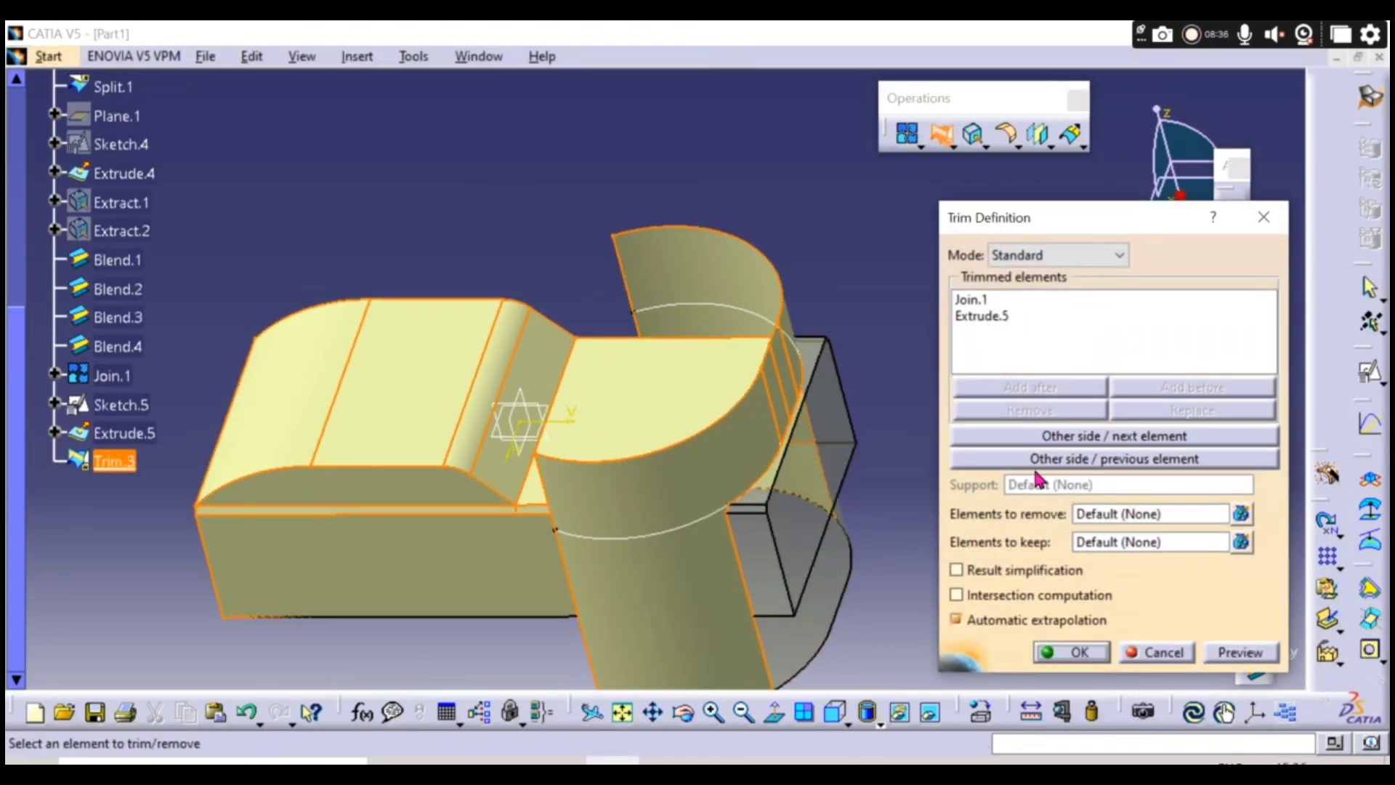
click(1048, 436)
click(1040, 459)
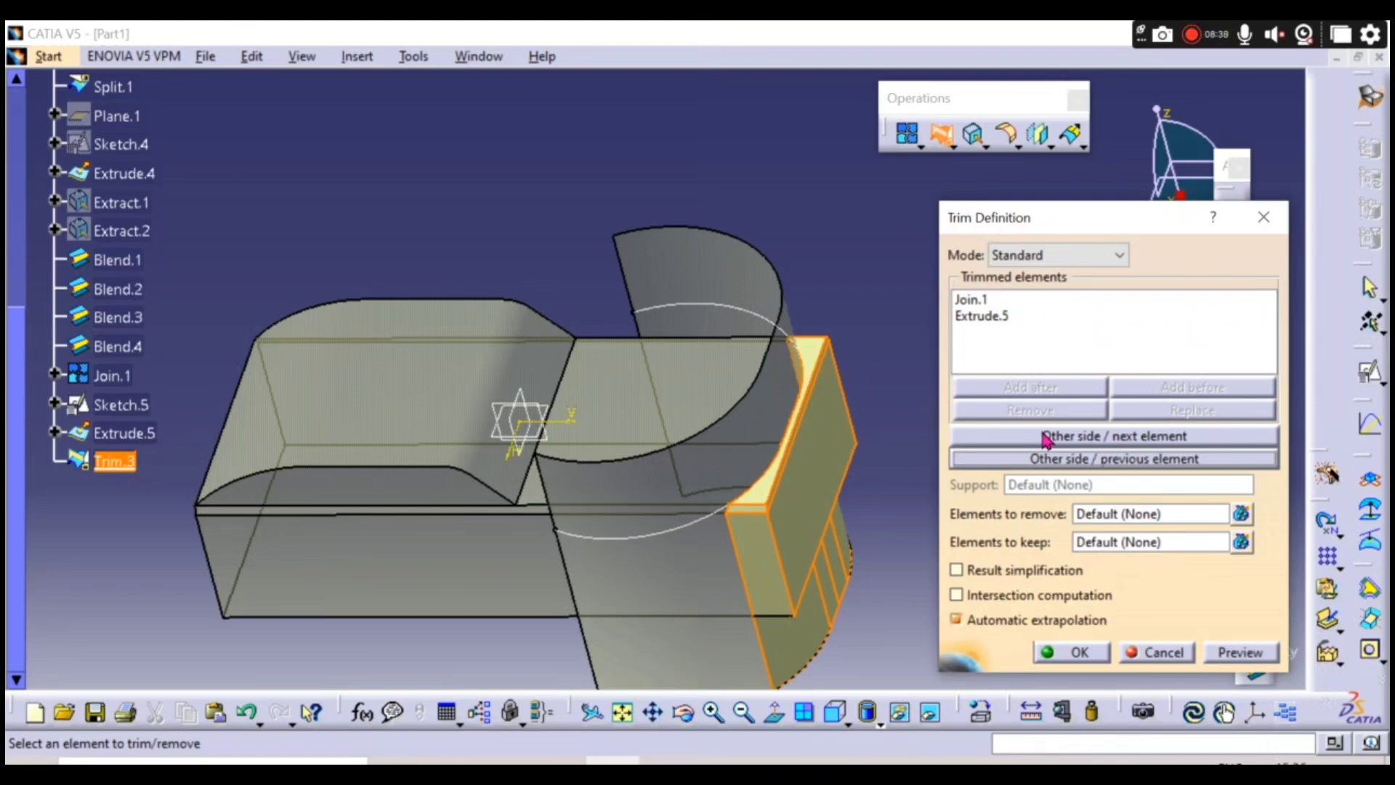
click(1046, 436)
middle_drag(719, 472, 787, 499)
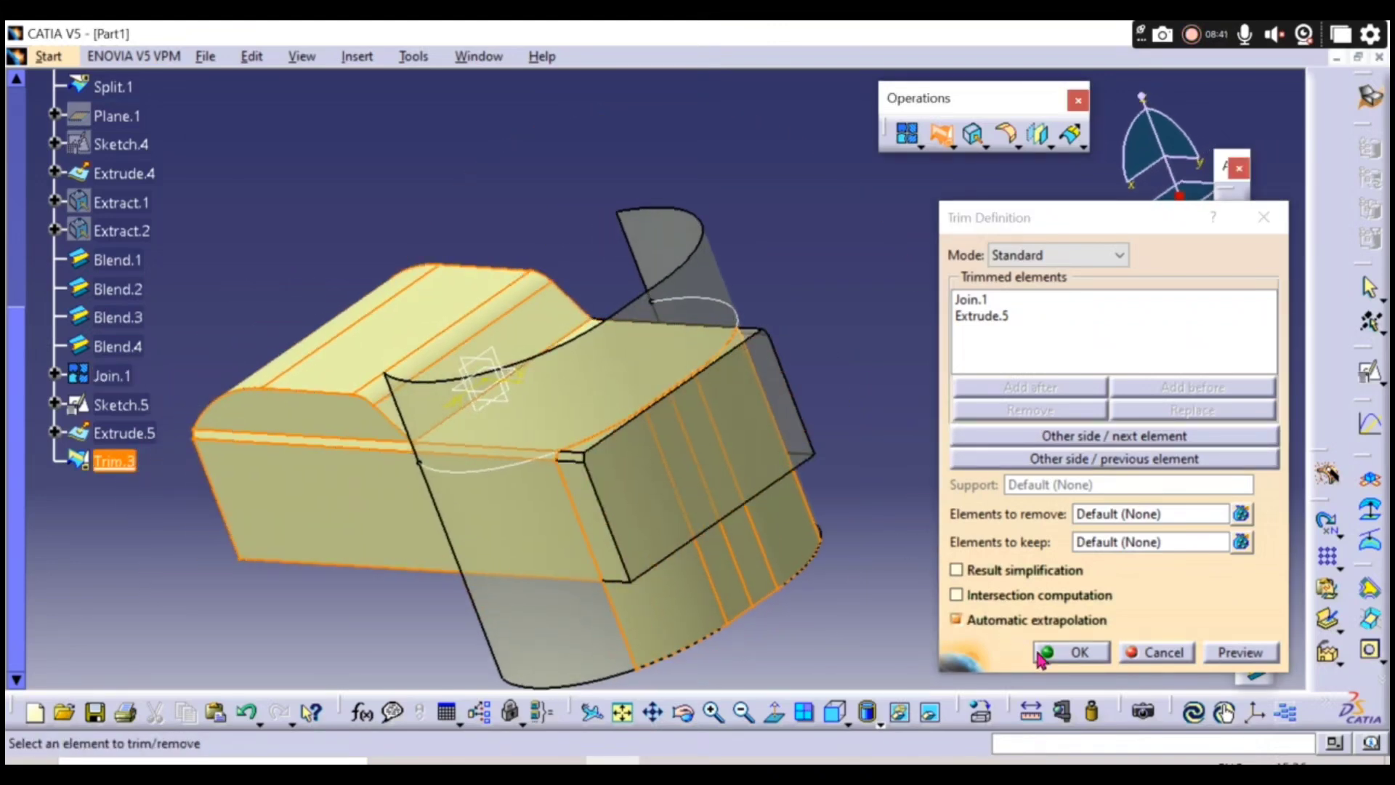
click(1074, 652)
- Sketch on the yz plane a wheel circle about 387 mm in diameter, crossing the body's lower edge beneath the cabin's far end
middle_drag(1009, 611, 621, 425)
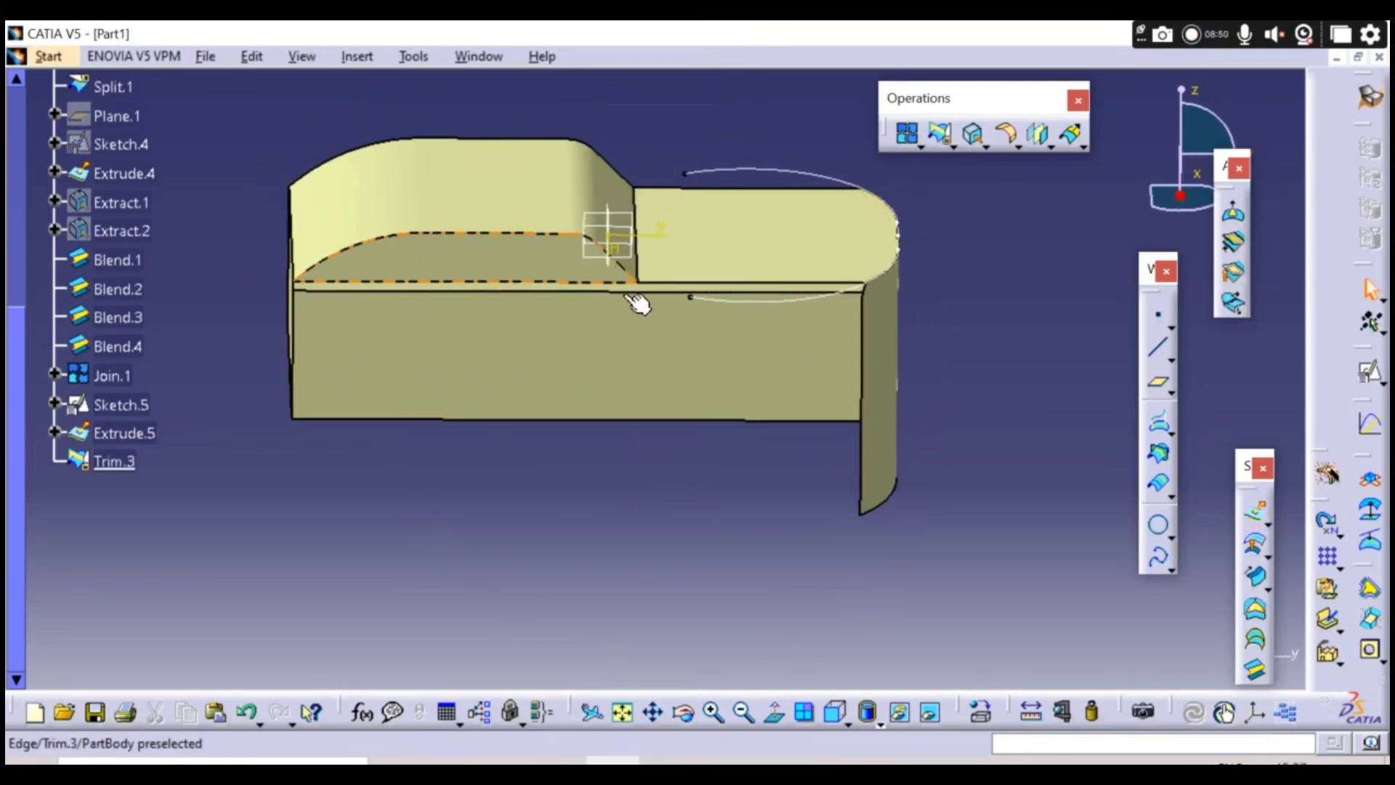
middle_drag(638, 304, 657, 277)
click(631, 254)
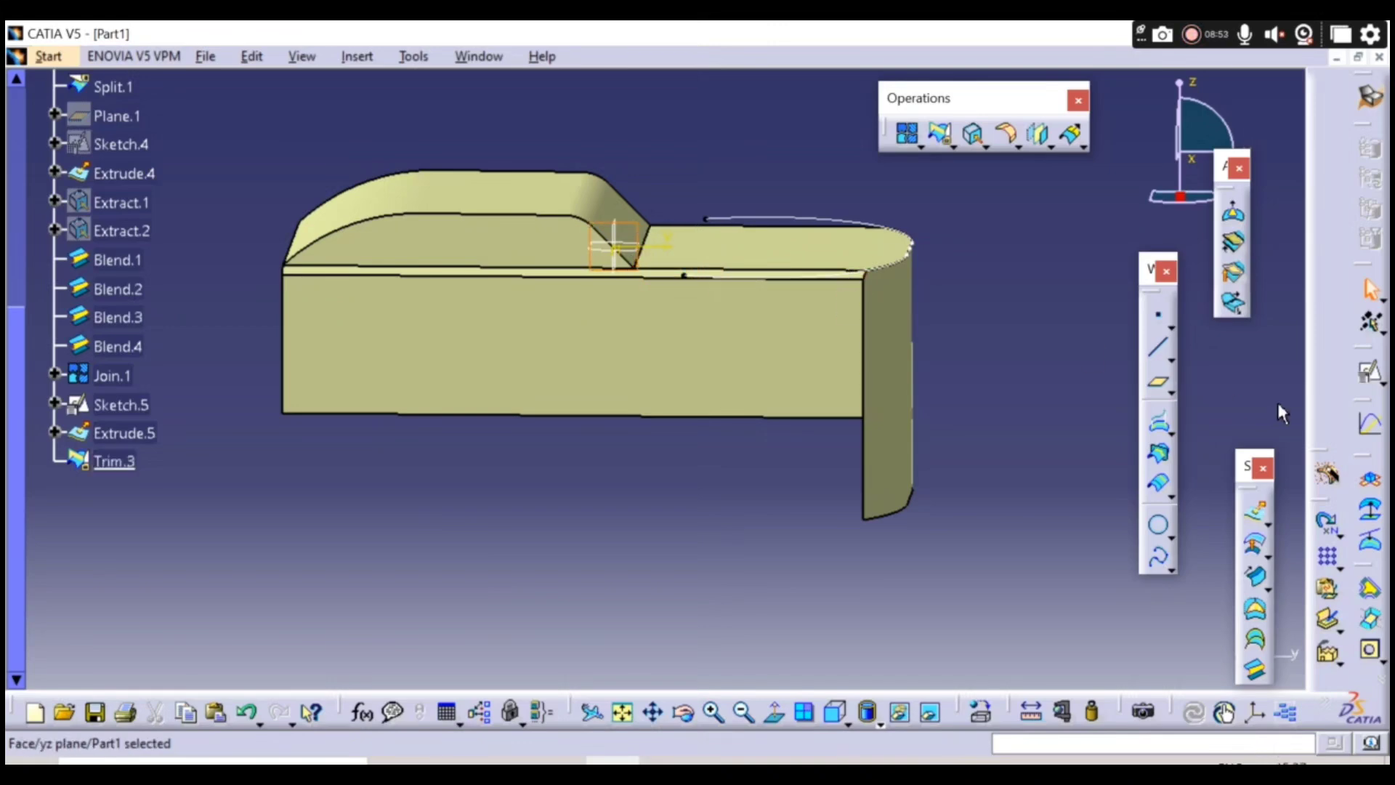
click(1370, 371)
click(1147, 651)
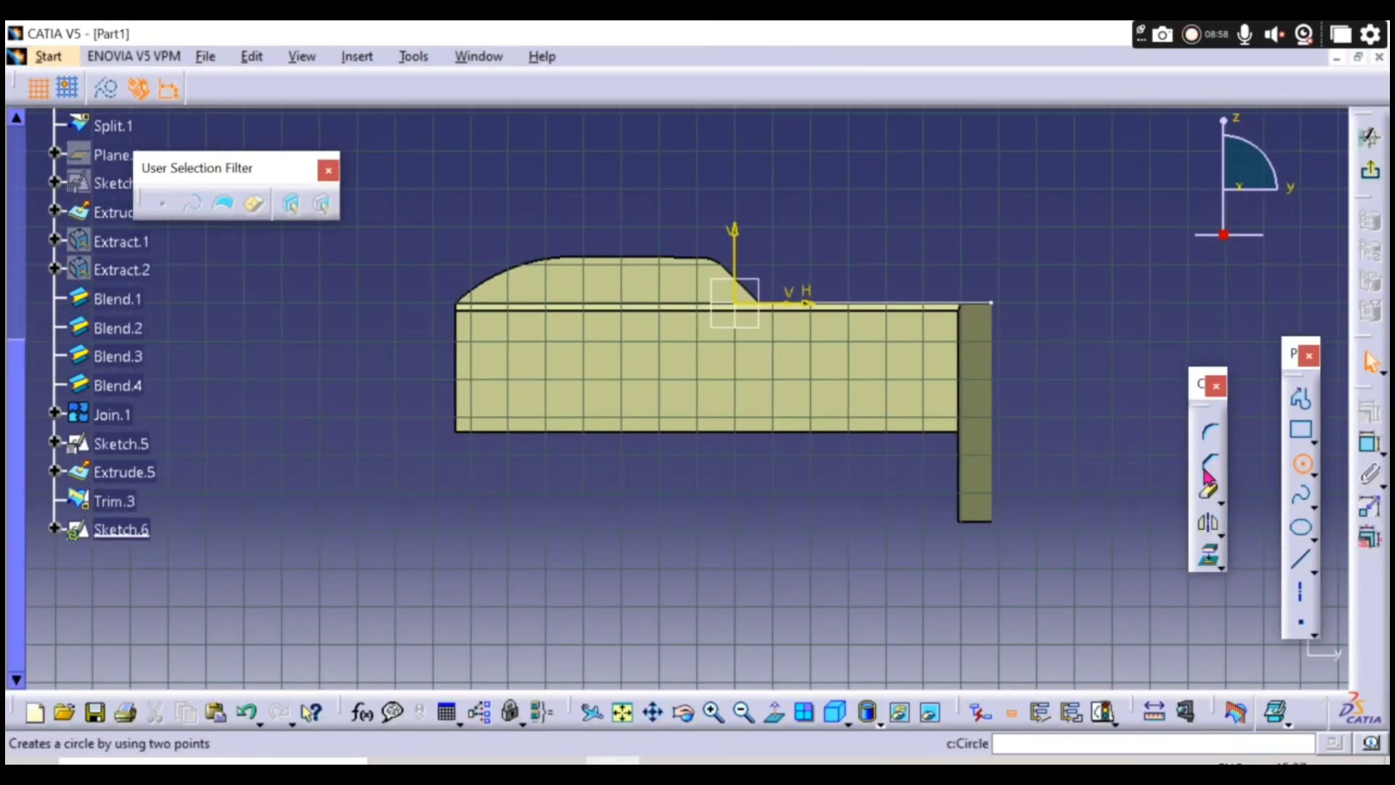
click(519, 391)
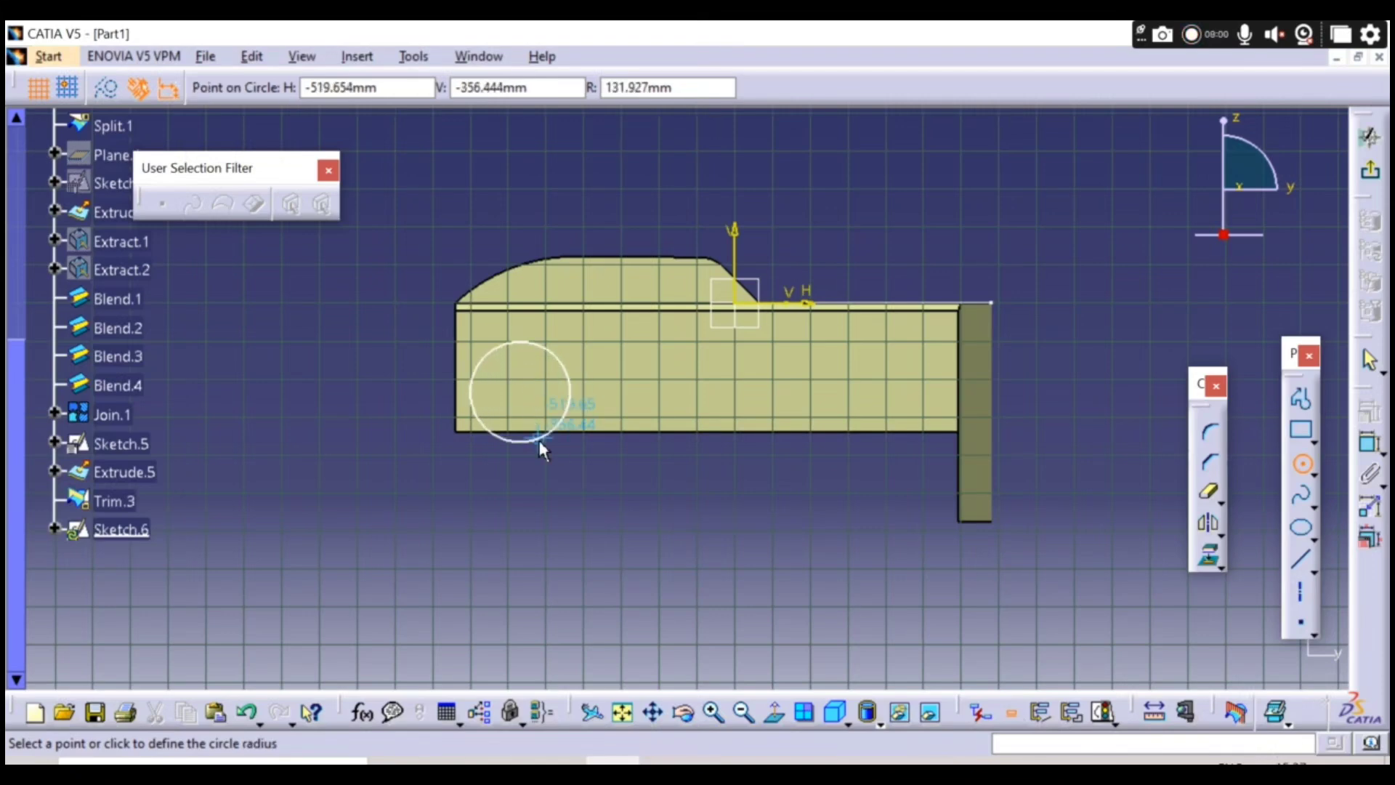
click(539, 455)
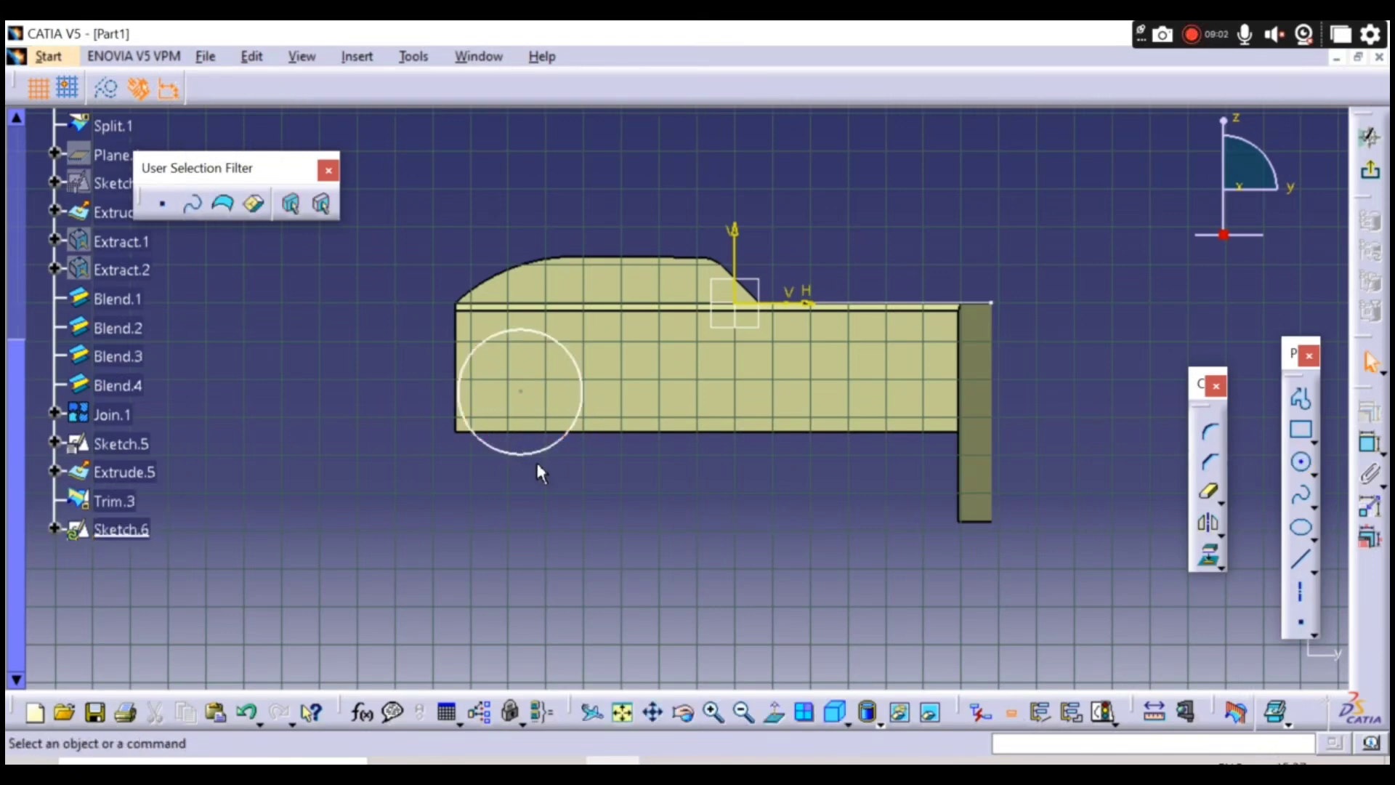
click(528, 468)
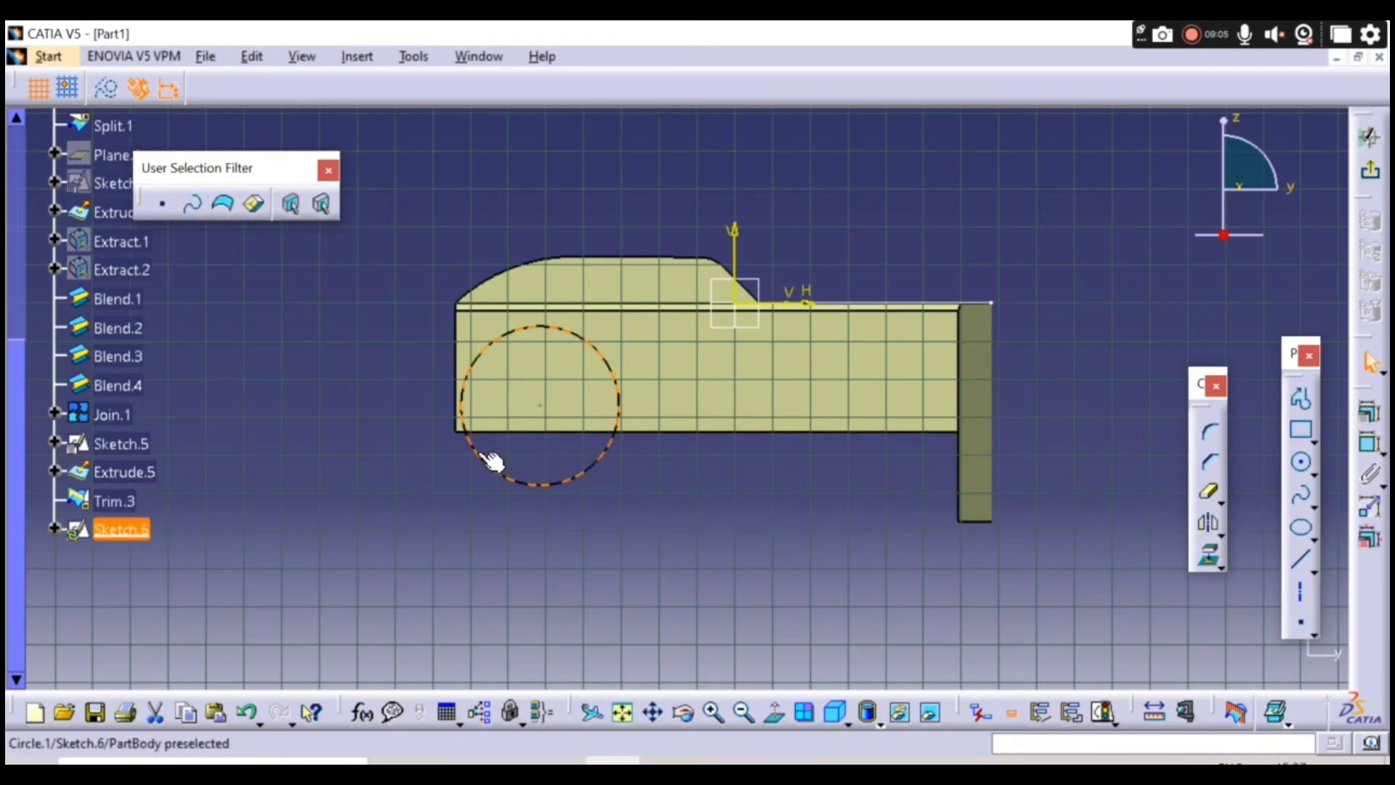
click(882, 560)
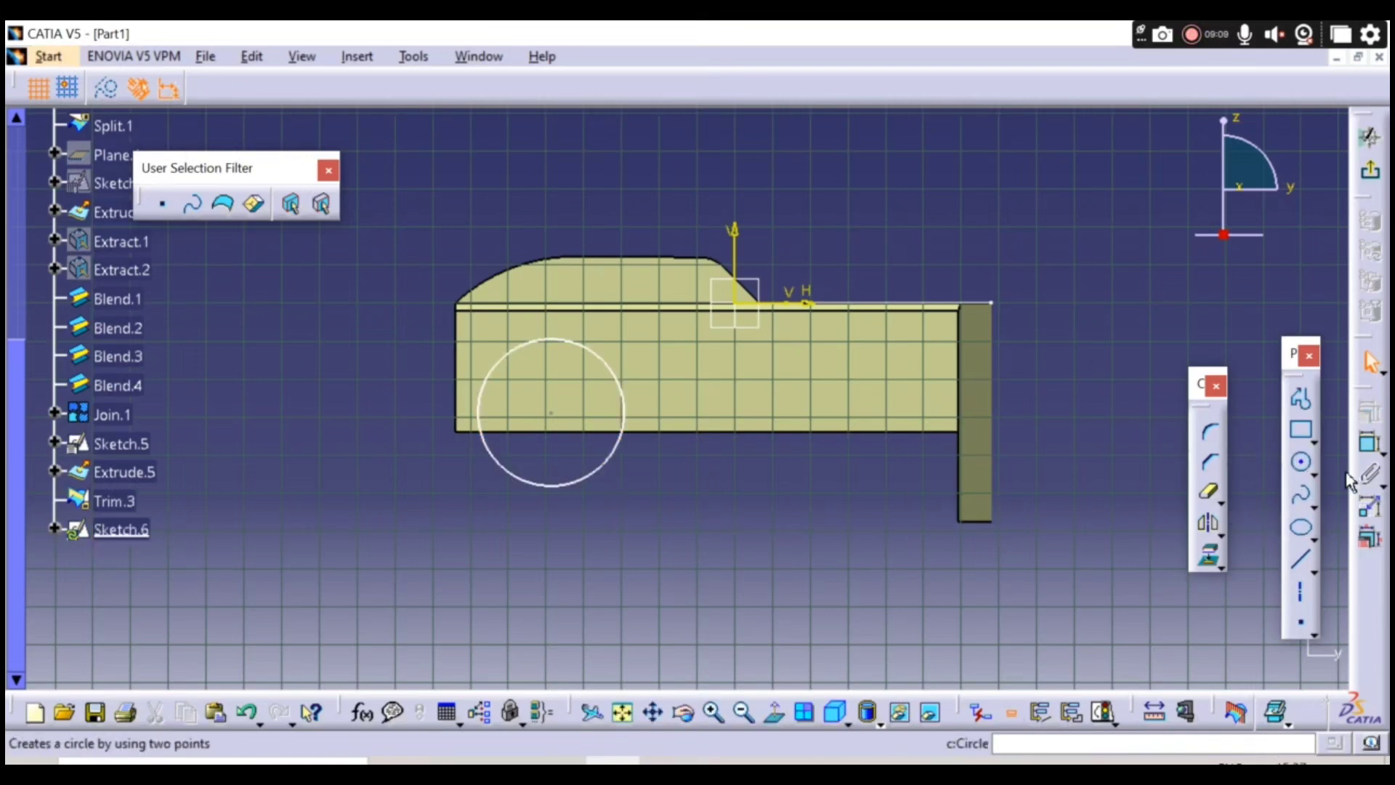
- Dimension the wheel circle's diameter and set it to 320 mm
click(563, 488)
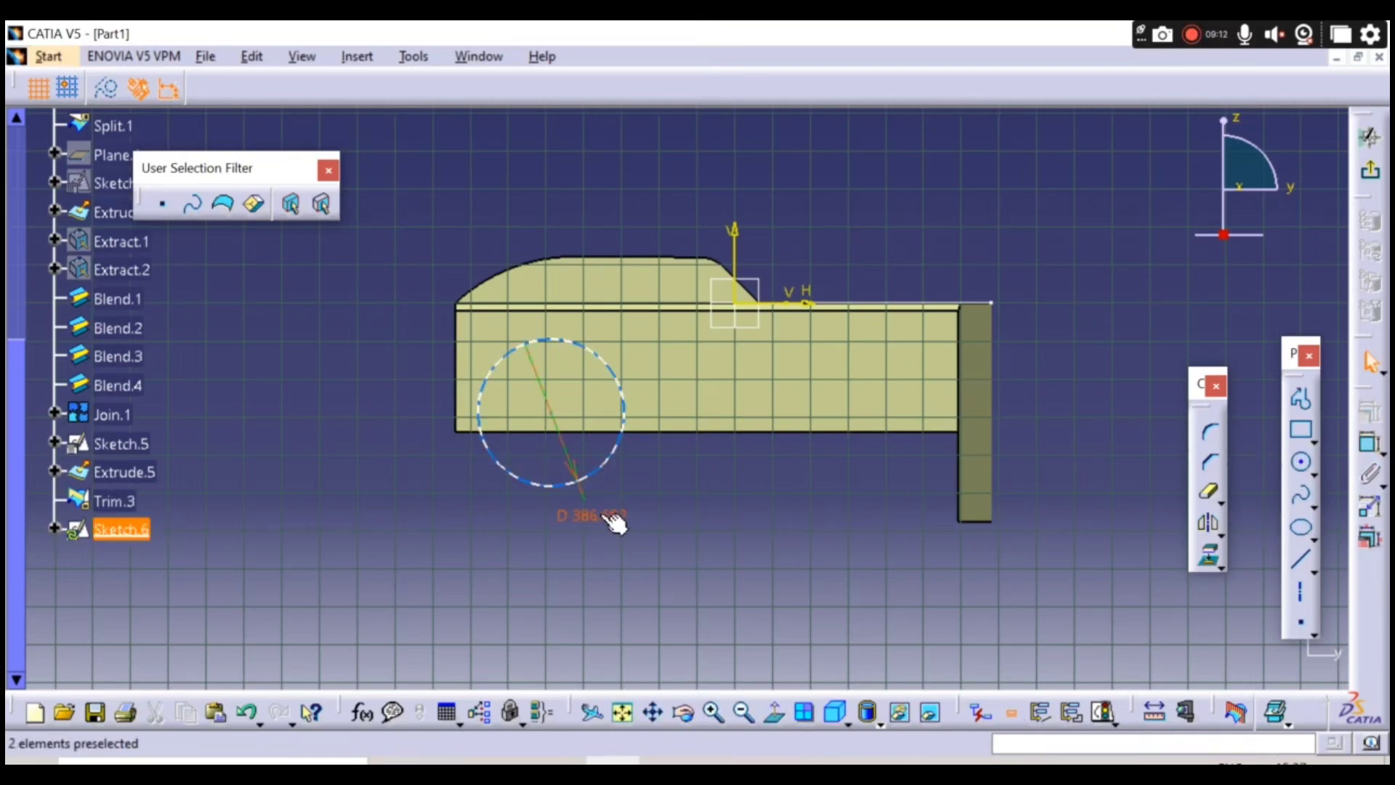
click(600, 515)
text(32)
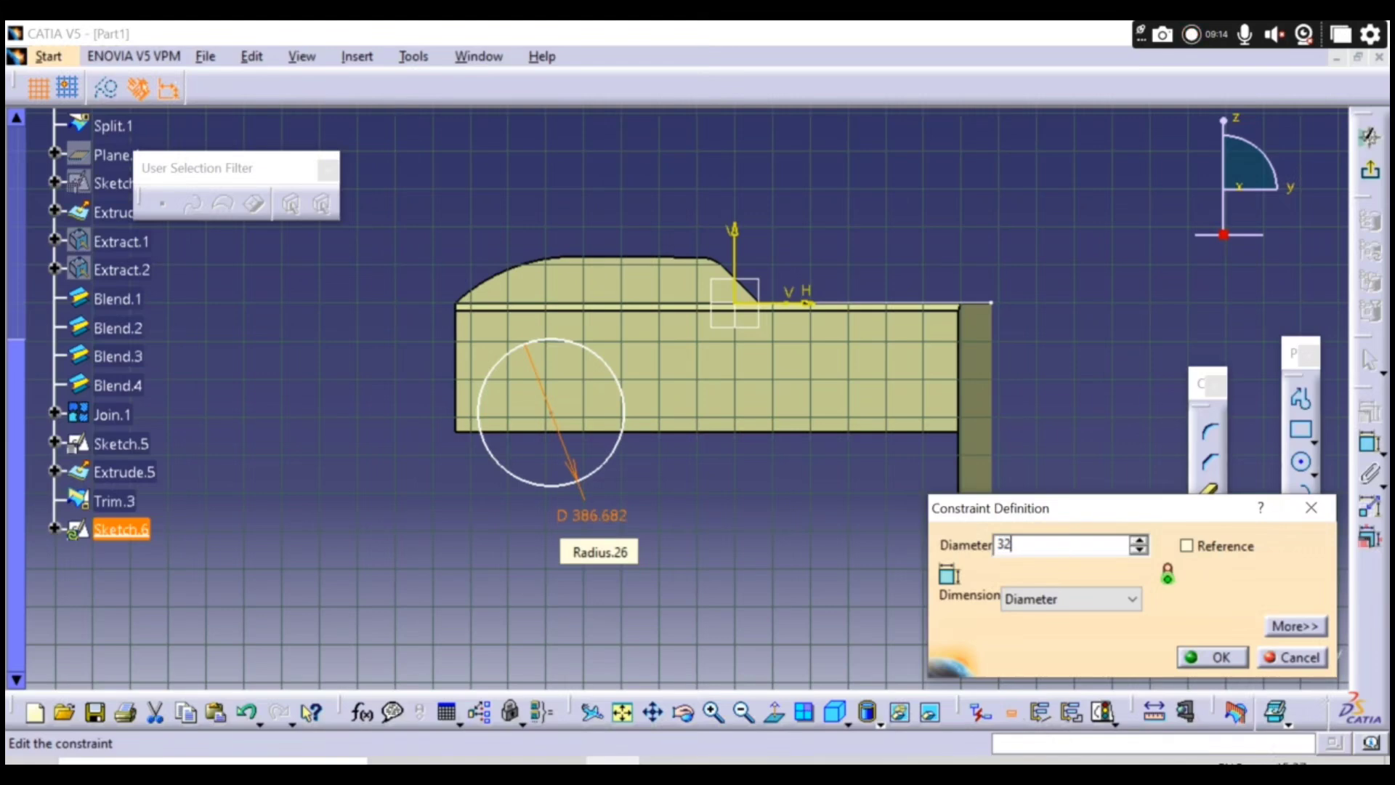
text(0)
key(Return)
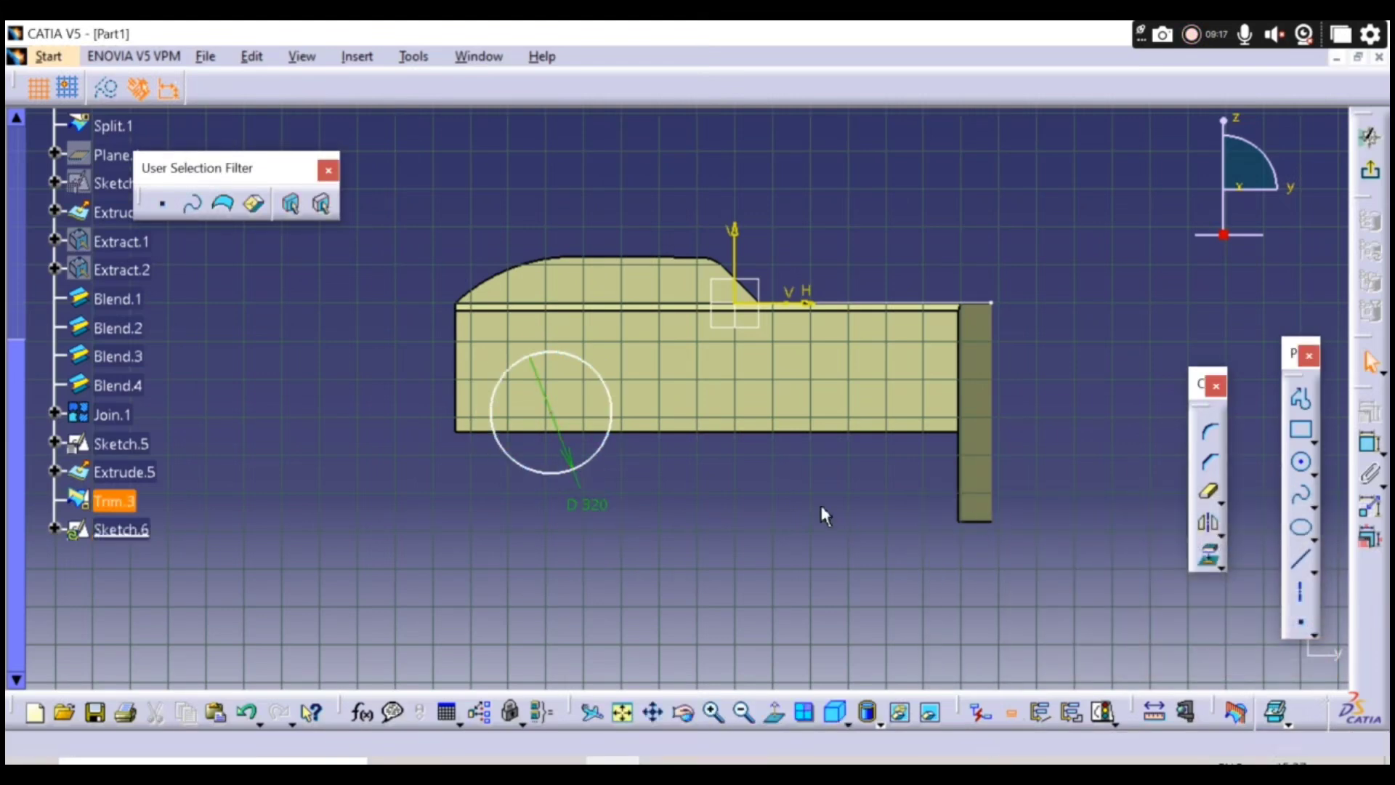
- Sketch a second wheel circle about 373 mm in diameter, level with the first and near the rounded end
click(1301, 493)
click(1303, 465)
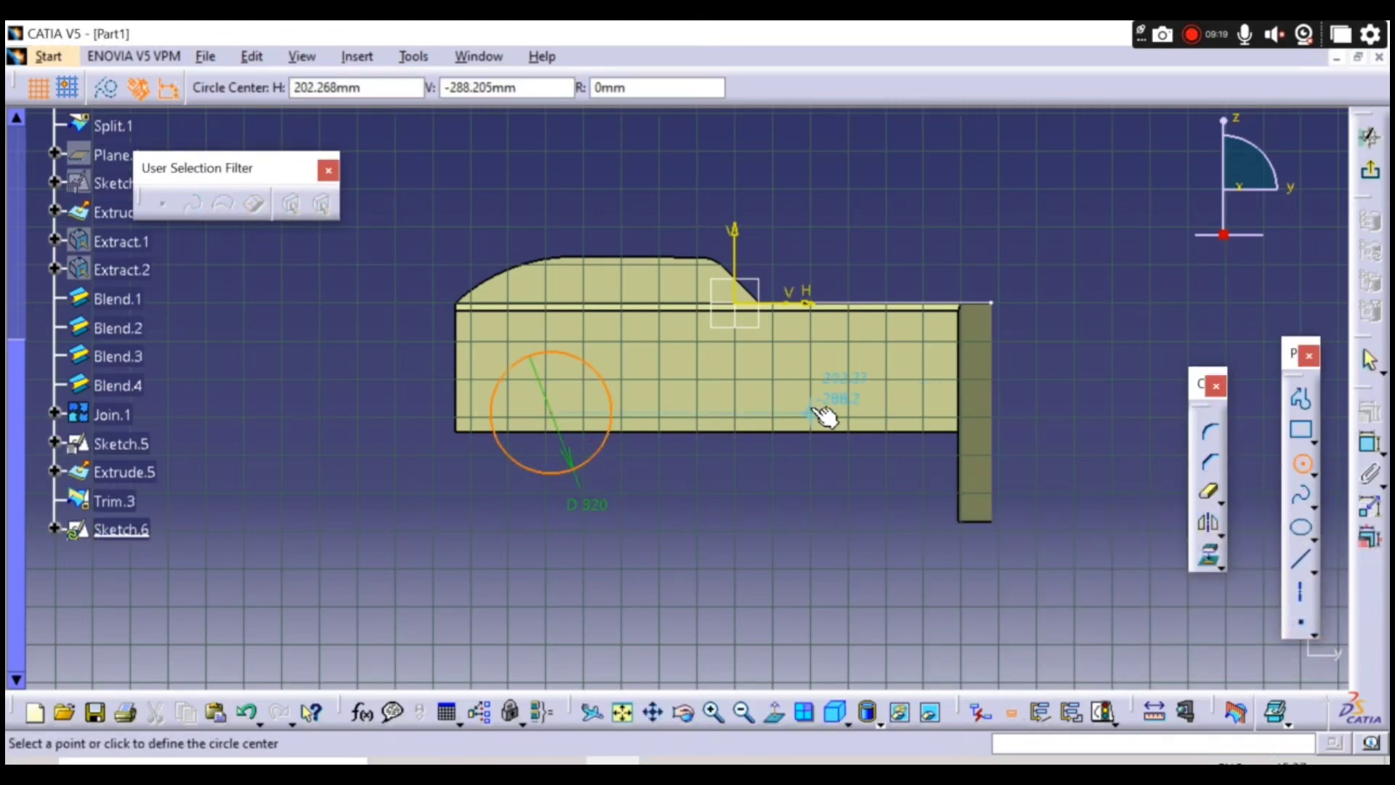
click(906, 413)
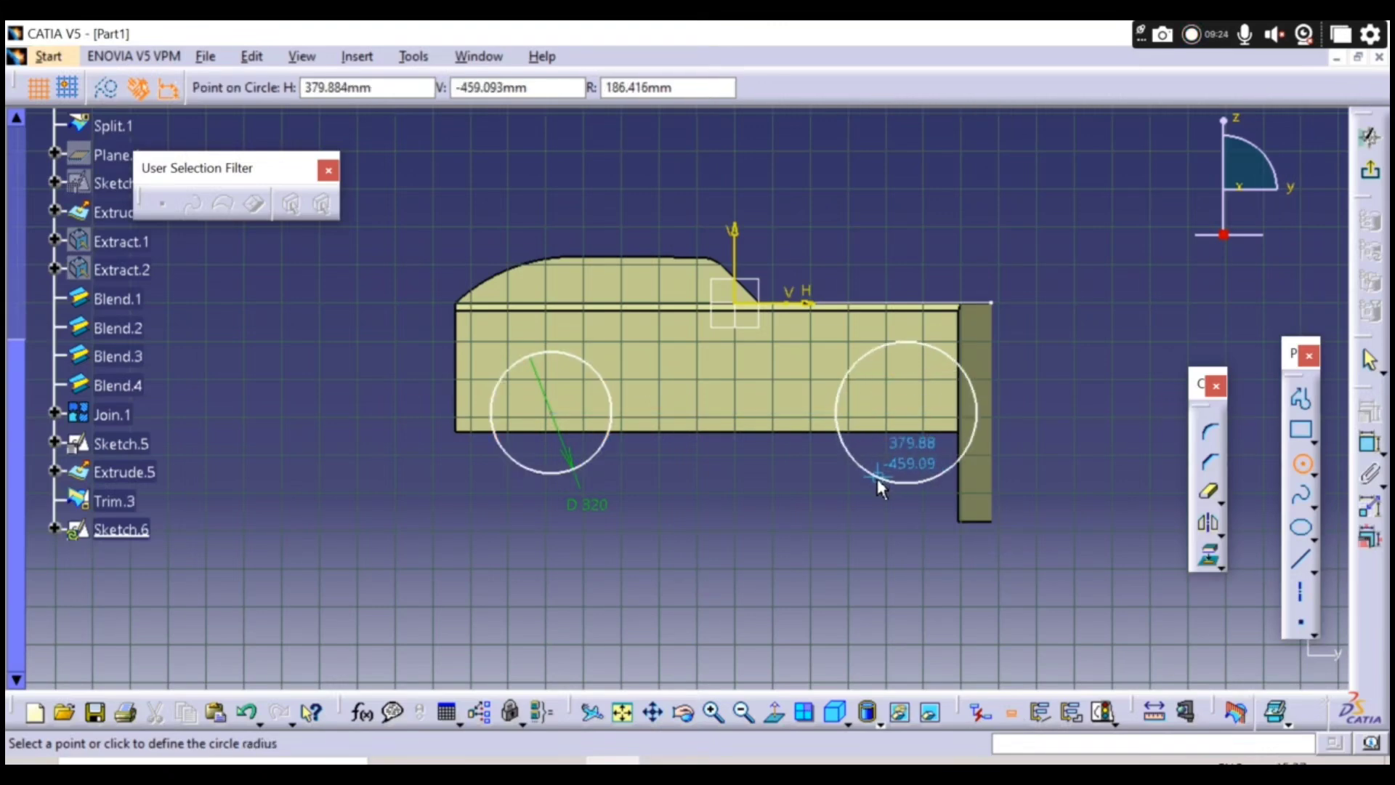
click(881, 484)
- Dimension the second wheel circle's diameter as 320 mm and move the circle slightly away from the rounded end
click(1208, 556)
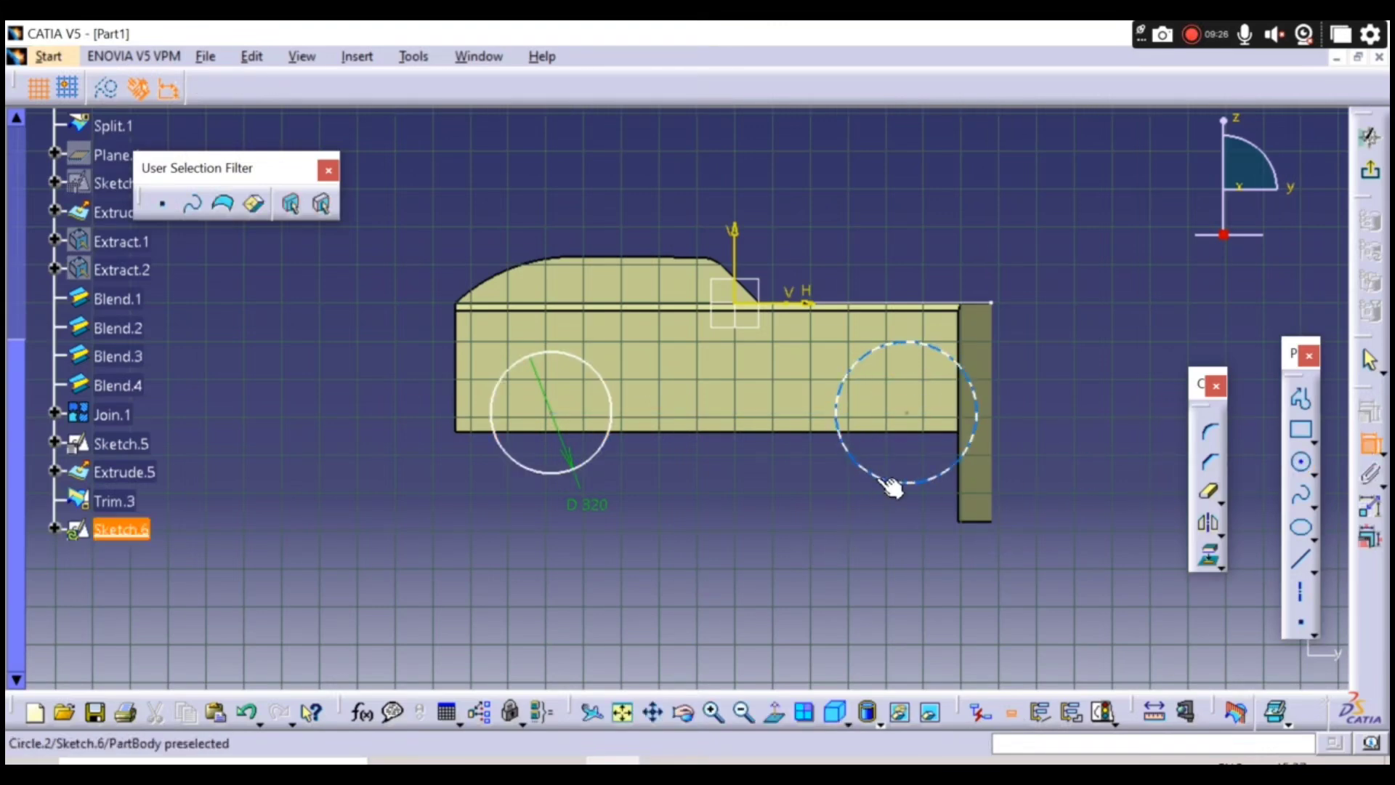
click(894, 486)
click(812, 516)
double_click(812, 516)
text(3)
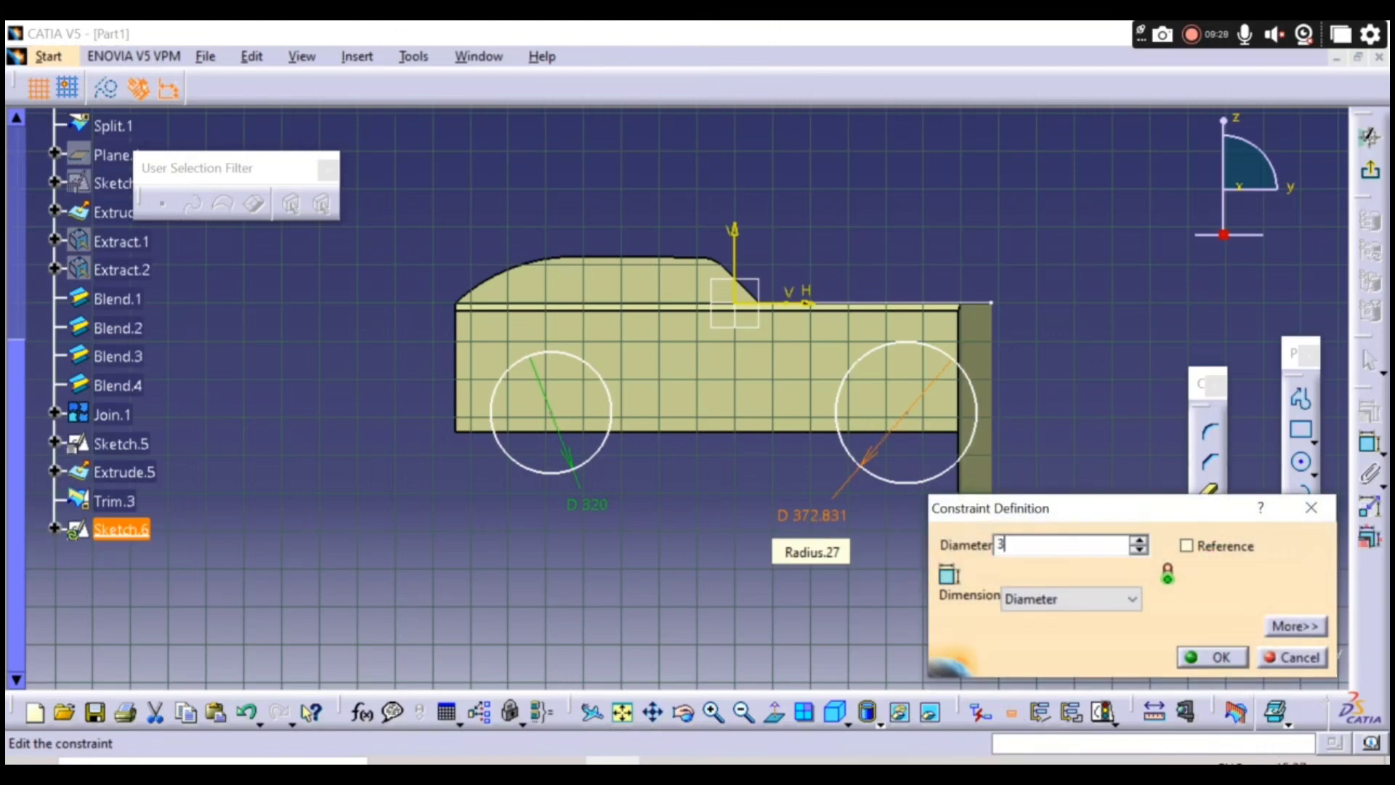
text(20mm)
key(Return)
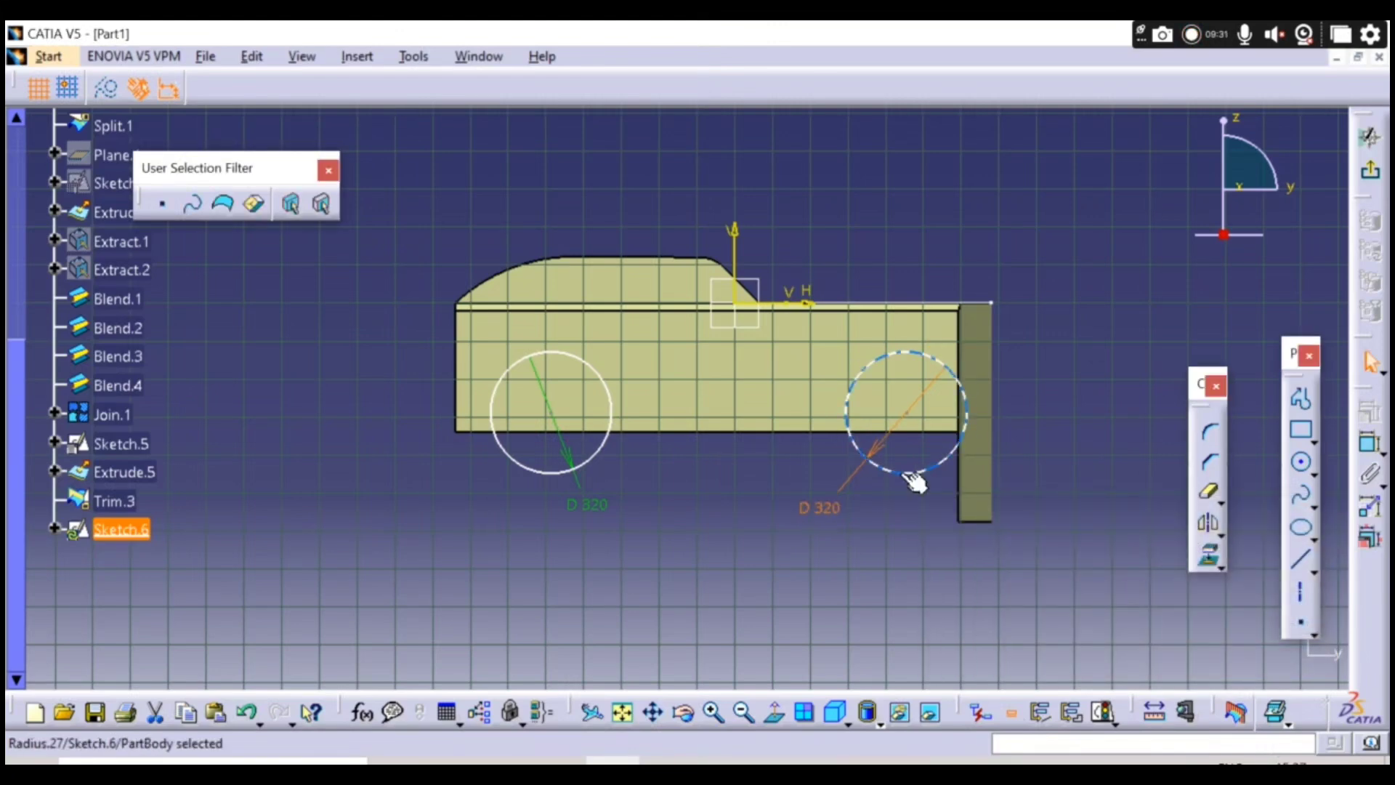
drag(908, 473, 883, 474)
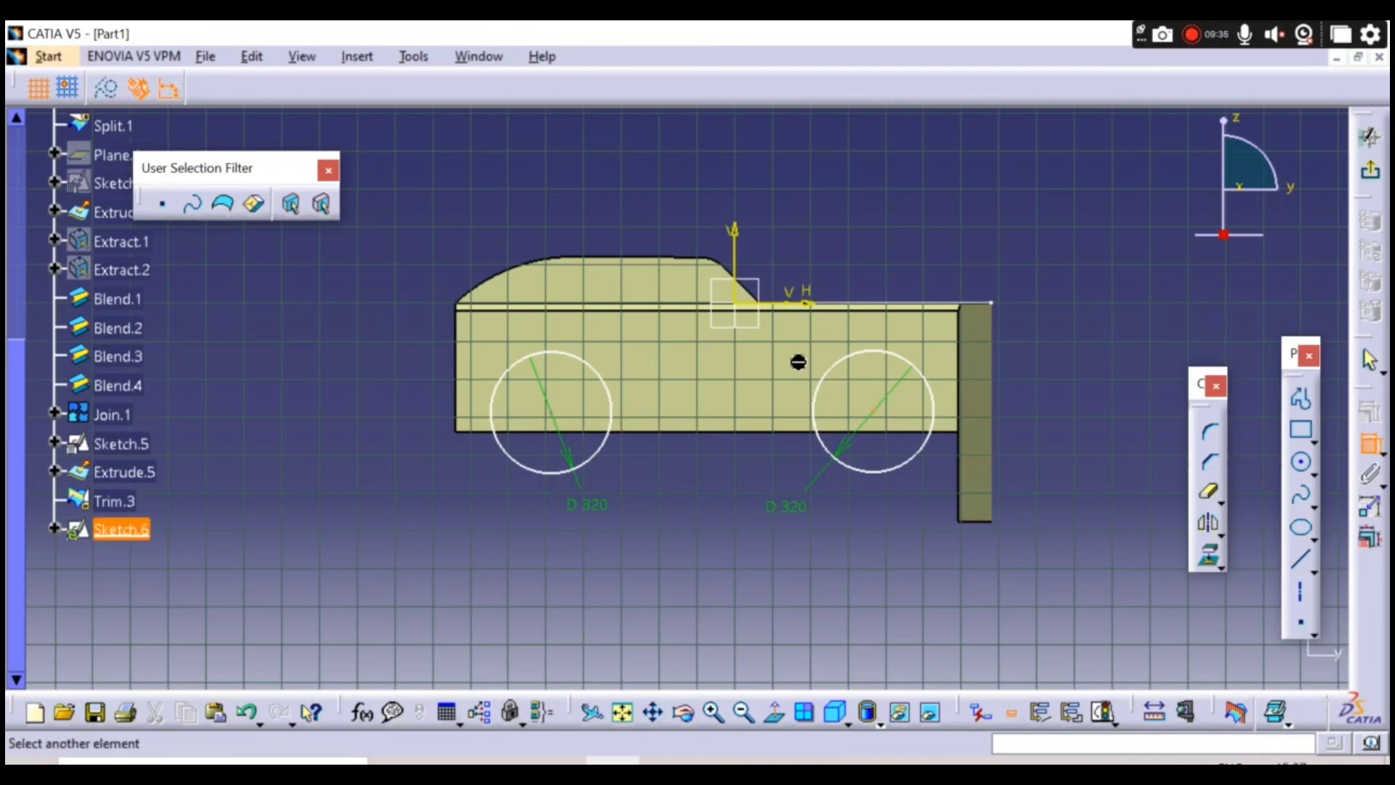
- Constrain both wheel circles' centres 290 mm below the sketch's horizontal axis, and exit the sketch
double_click(673, 353)
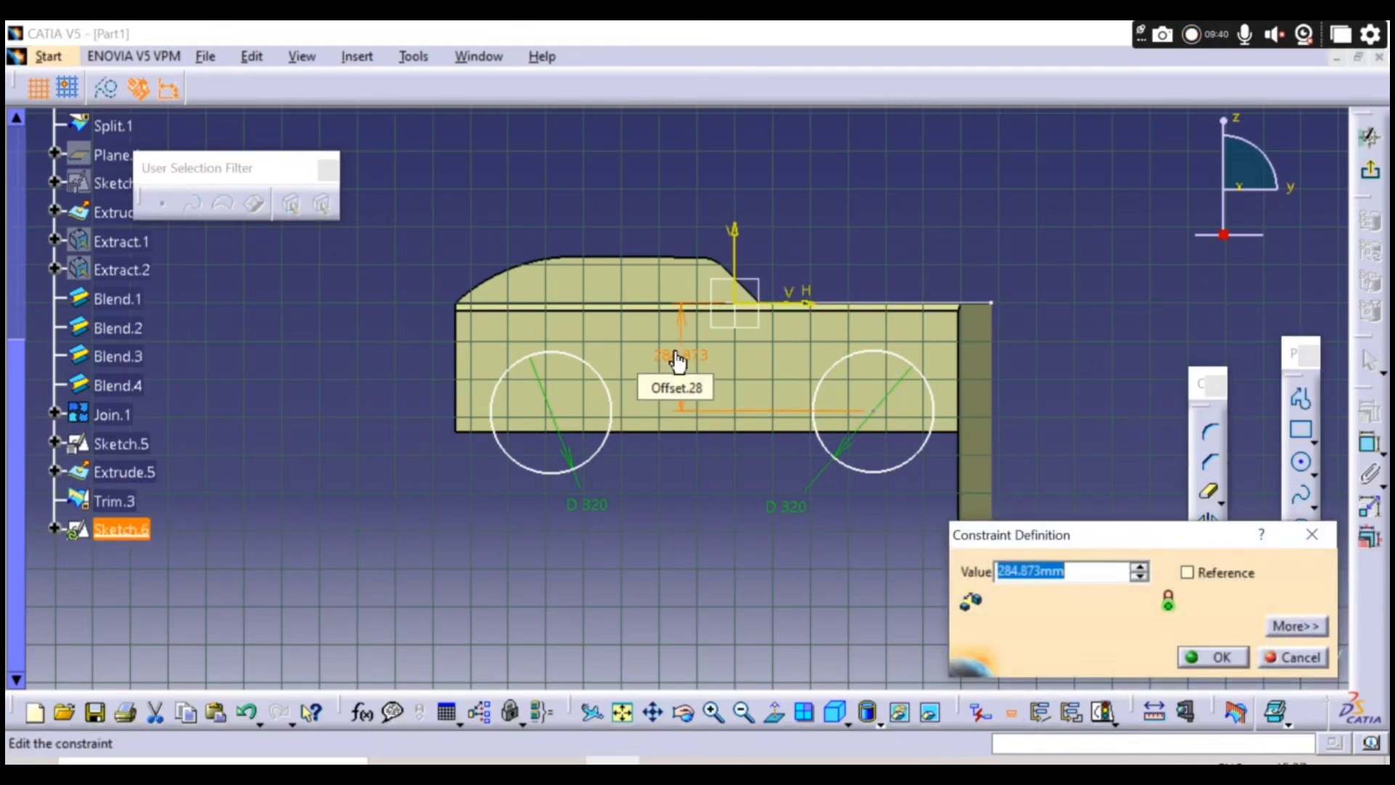
key(Return)
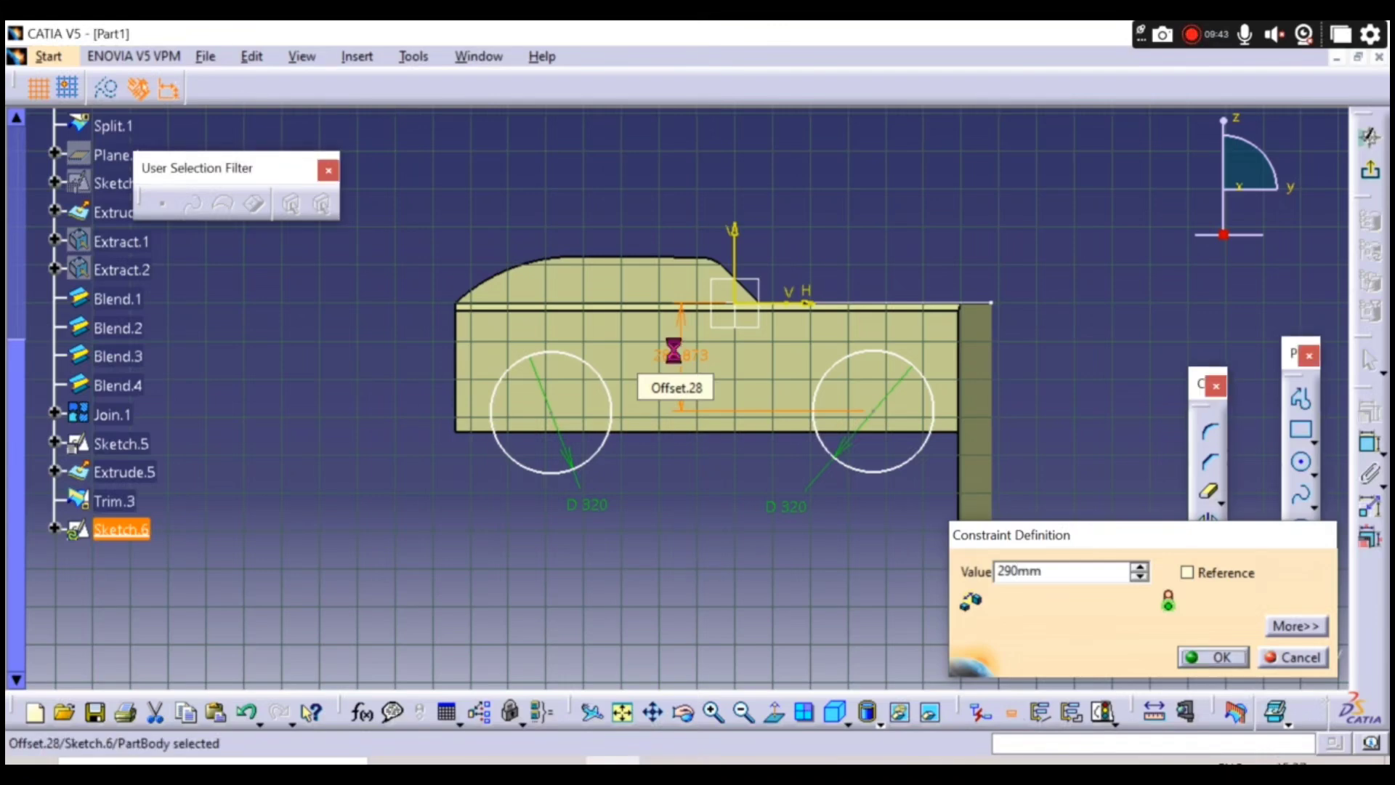
click(1371, 444)
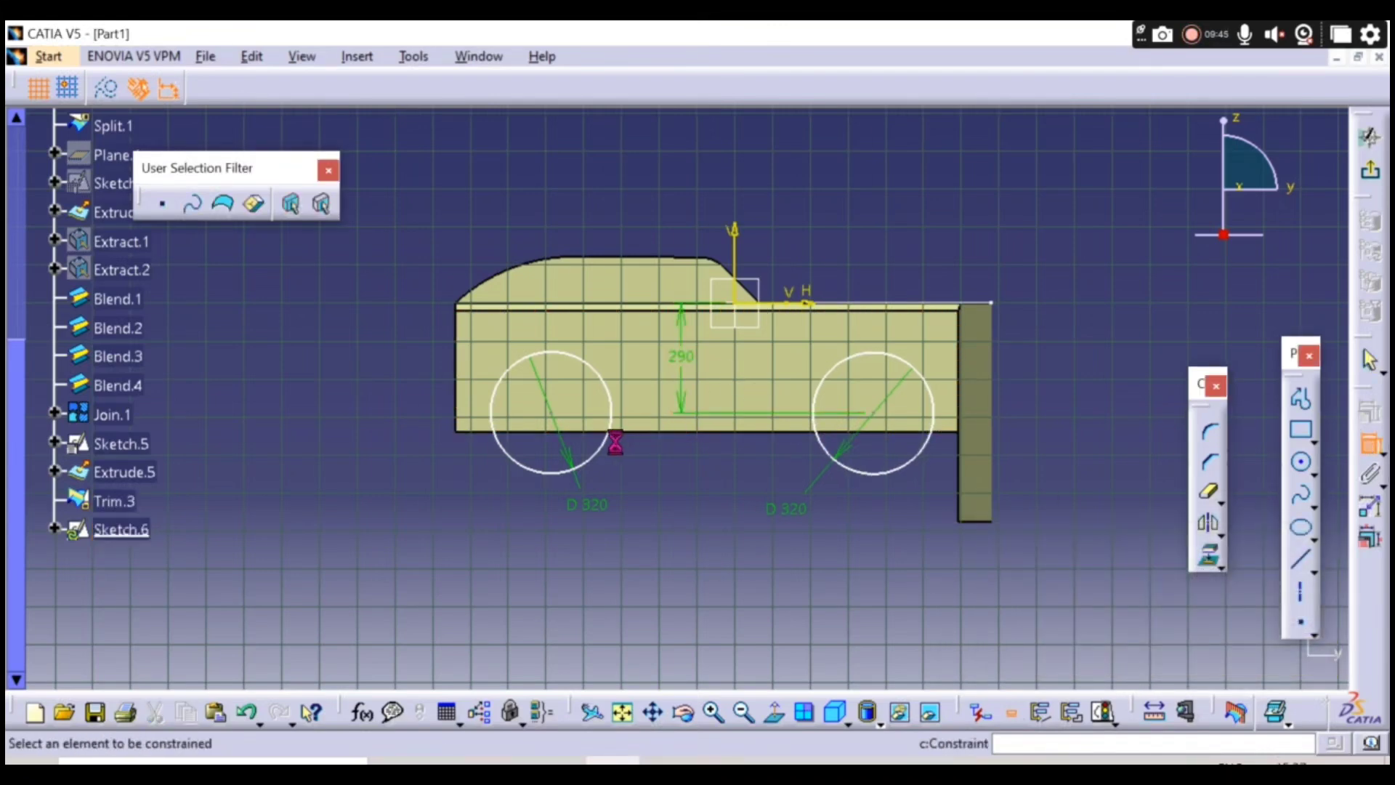
click(791, 305)
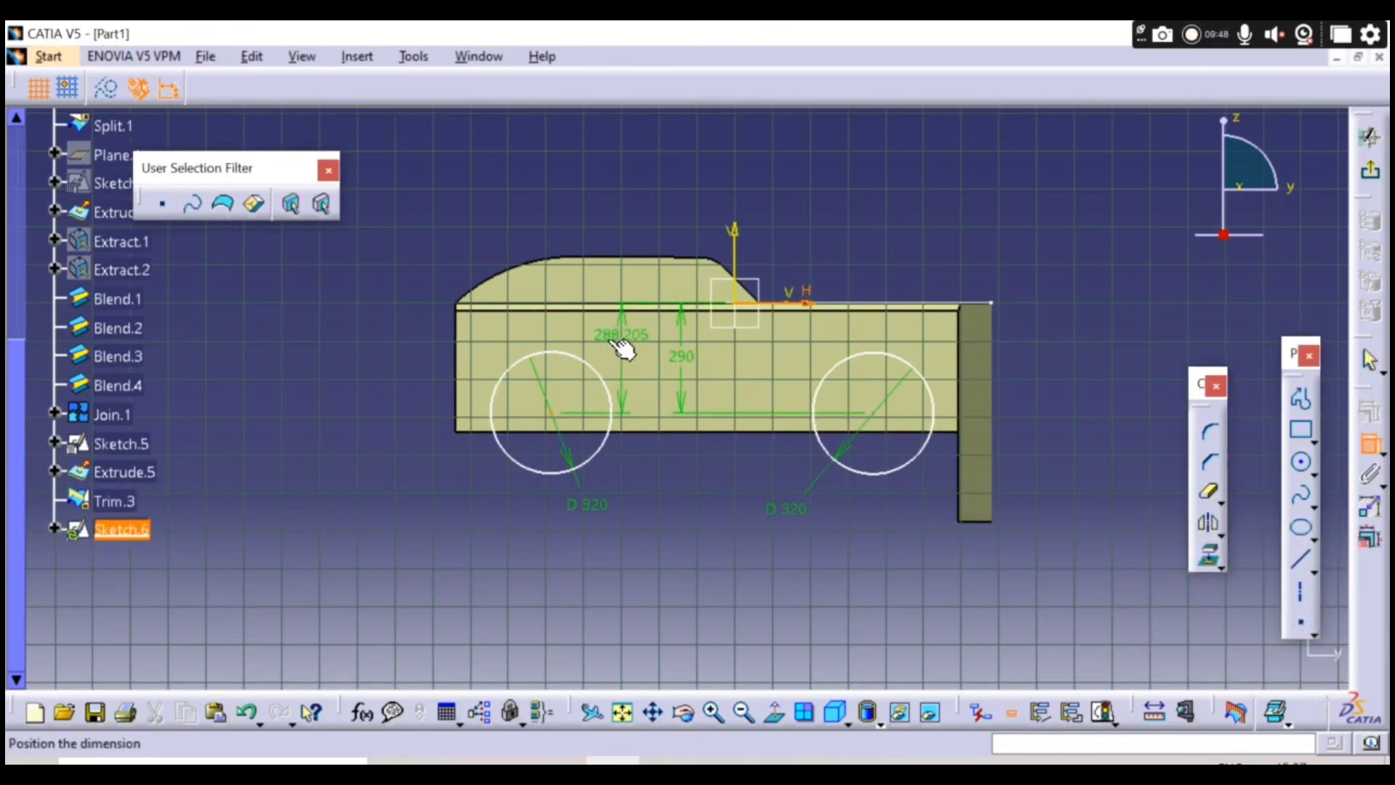
click(617, 346)
double_click(609, 340)
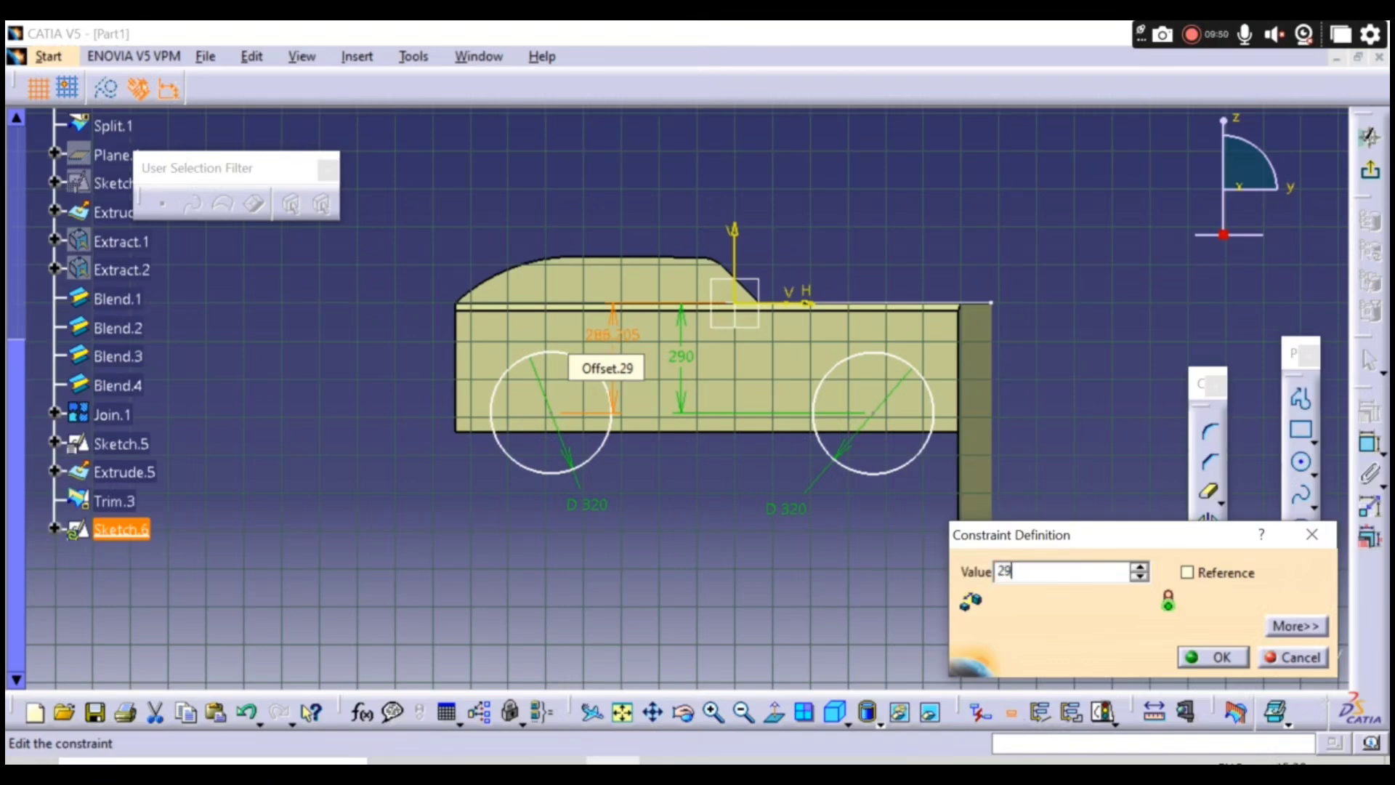
text(290)
key(Return)
click(955, 254)
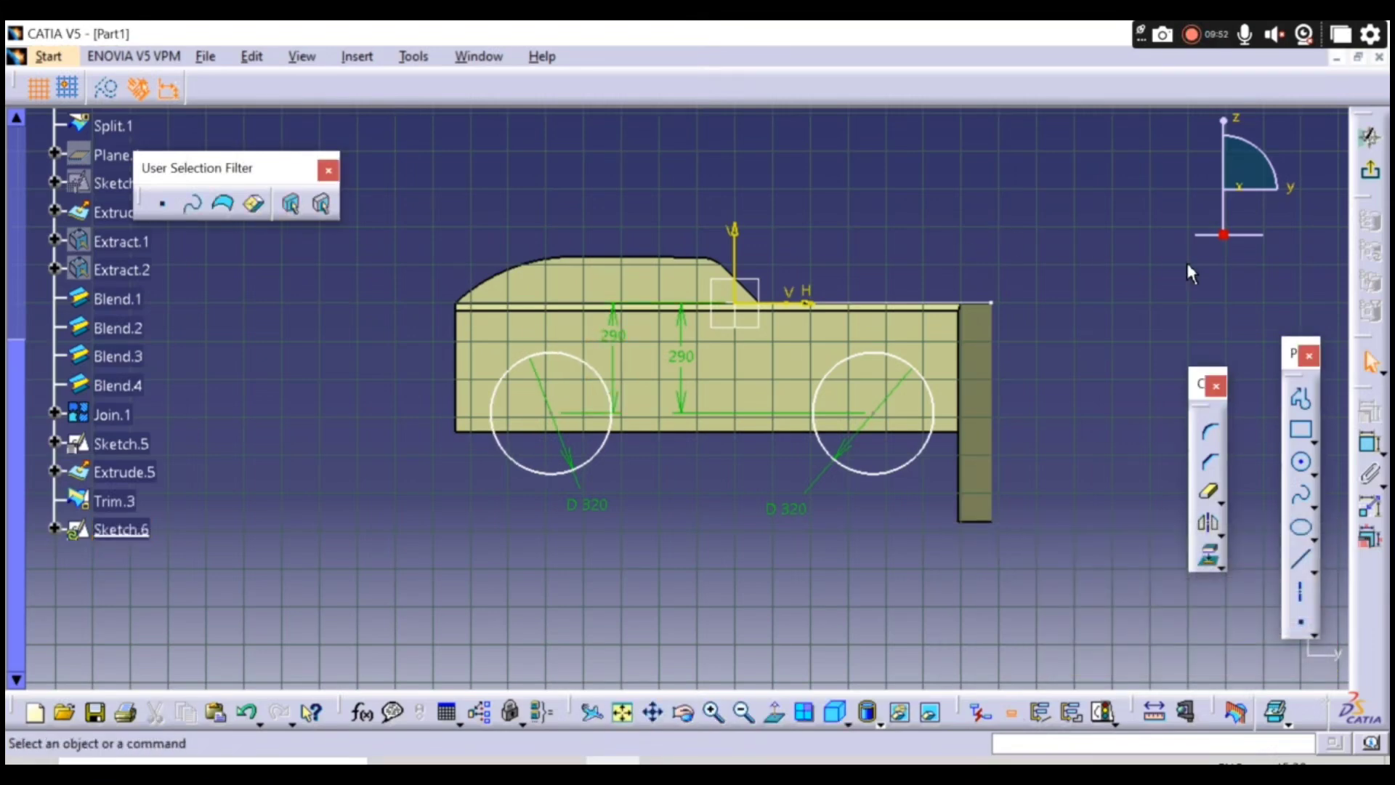
click(1369, 137)
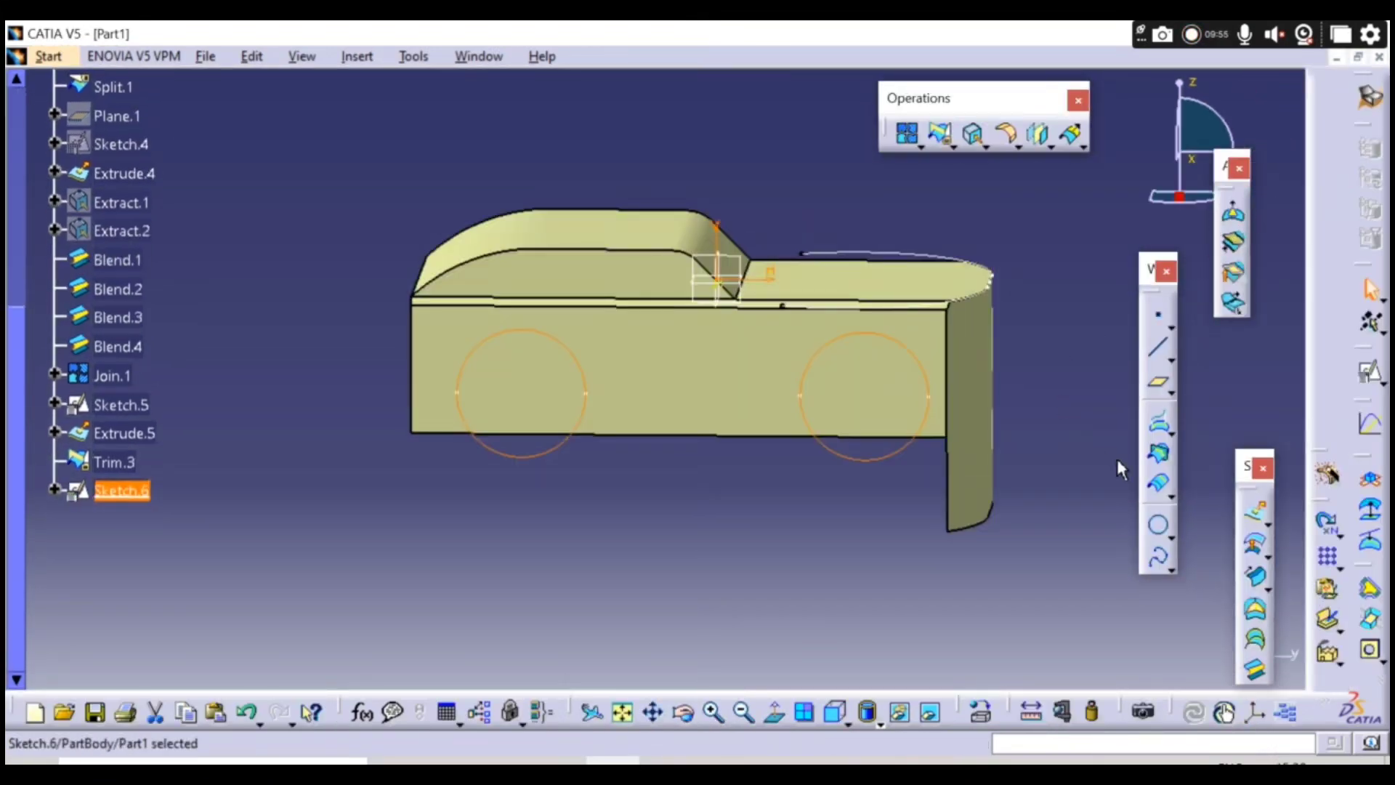
- Extrude the wheel-circle sketch to both sides with limits of 650 mm and 575 mm, without picking a near element
click(1257, 528)
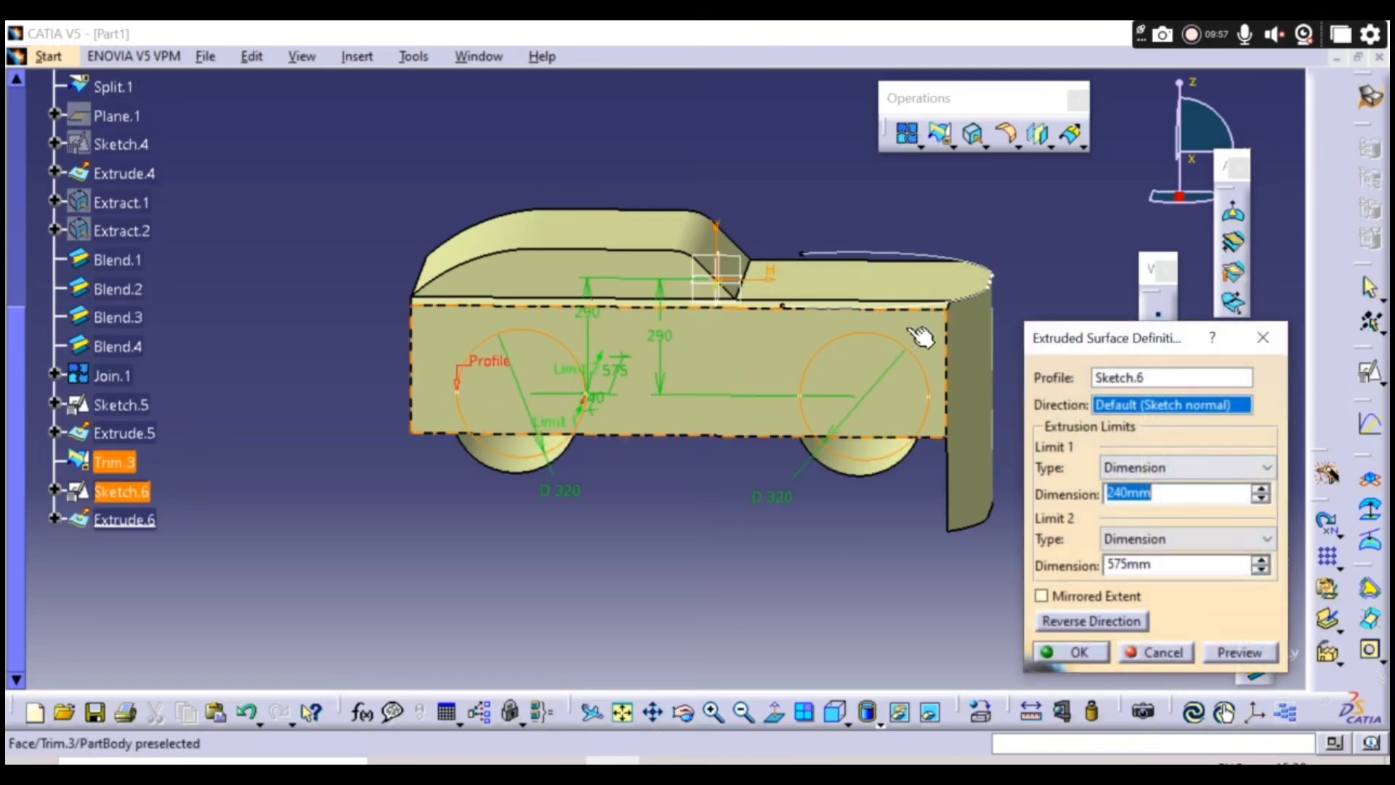
middle_drag(690, 436, 632, 488)
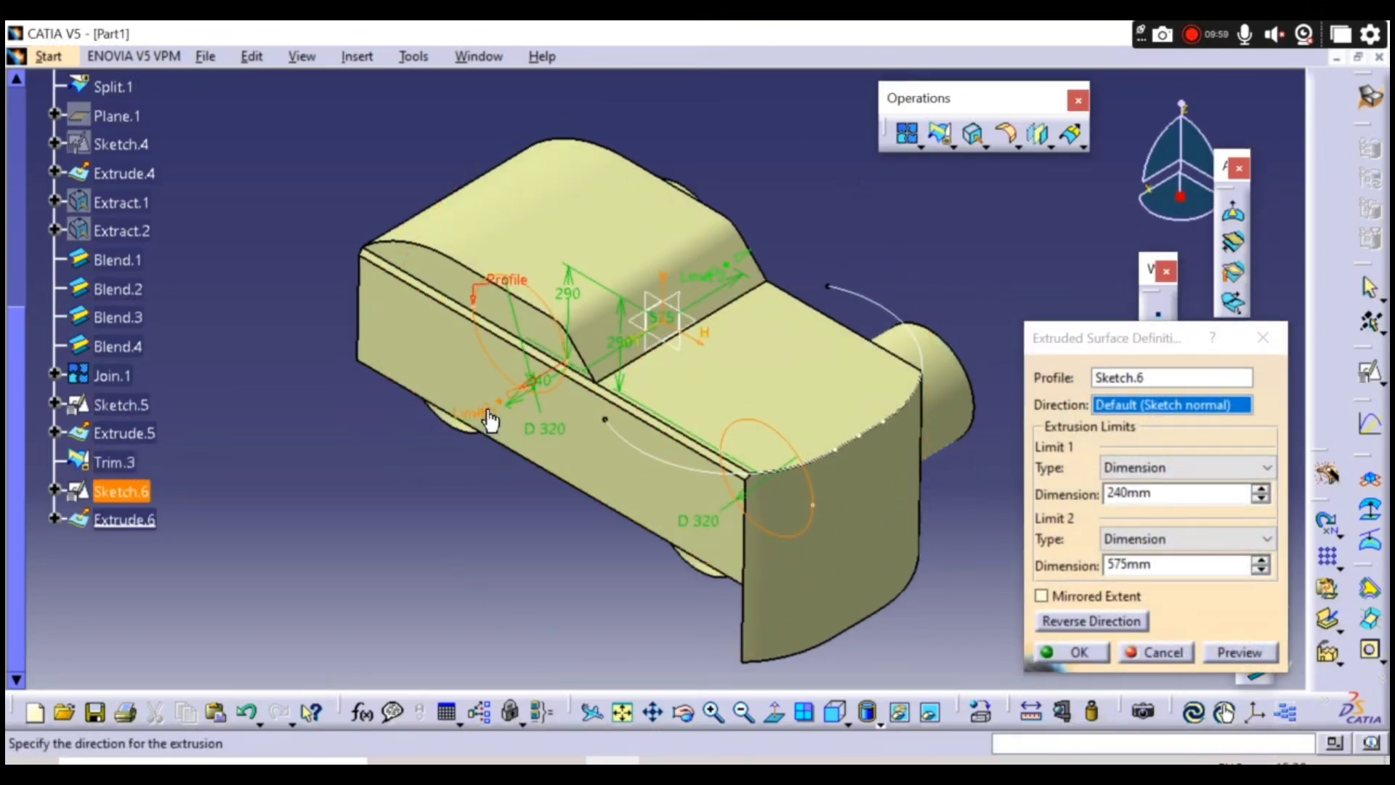
drag(491, 417, 367, 476)
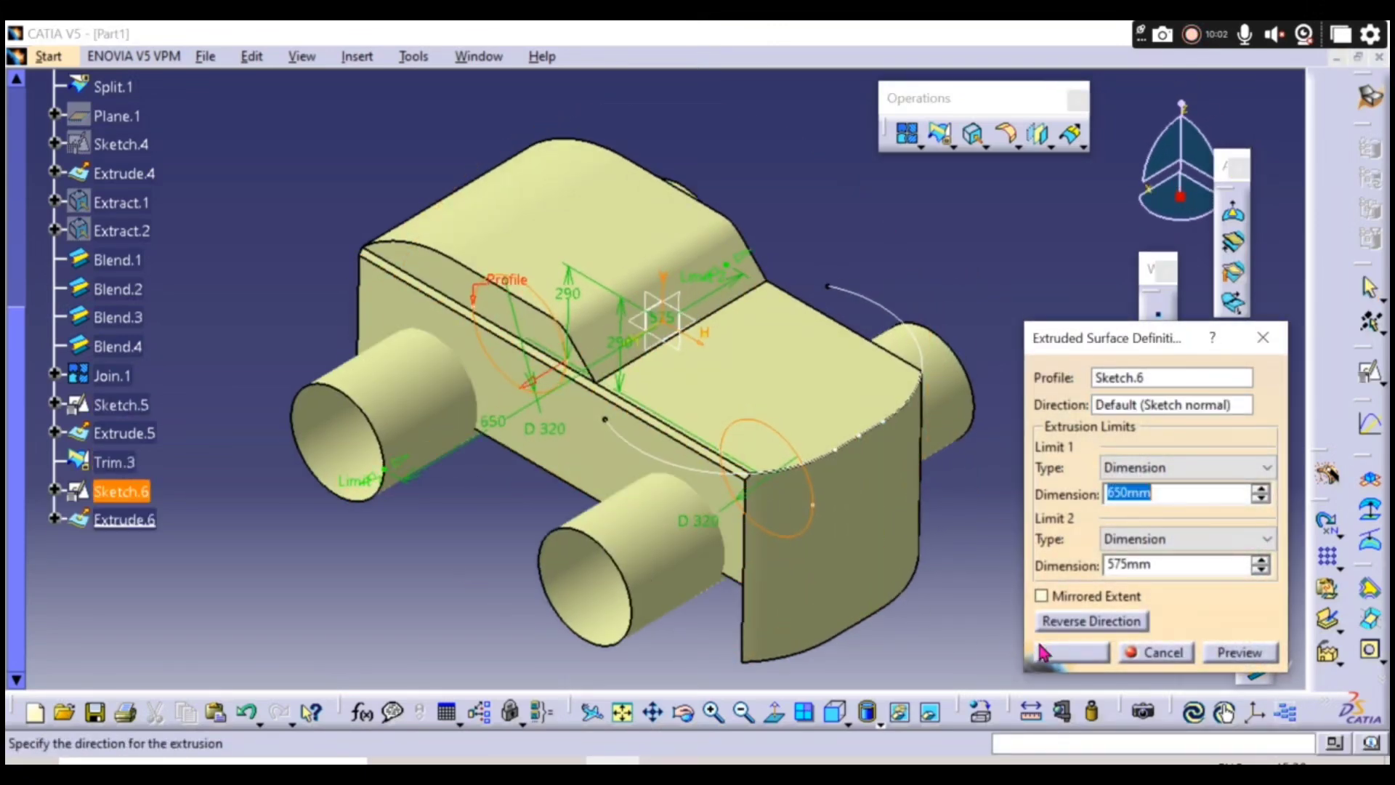
click(1072, 652)
click(1254, 651)
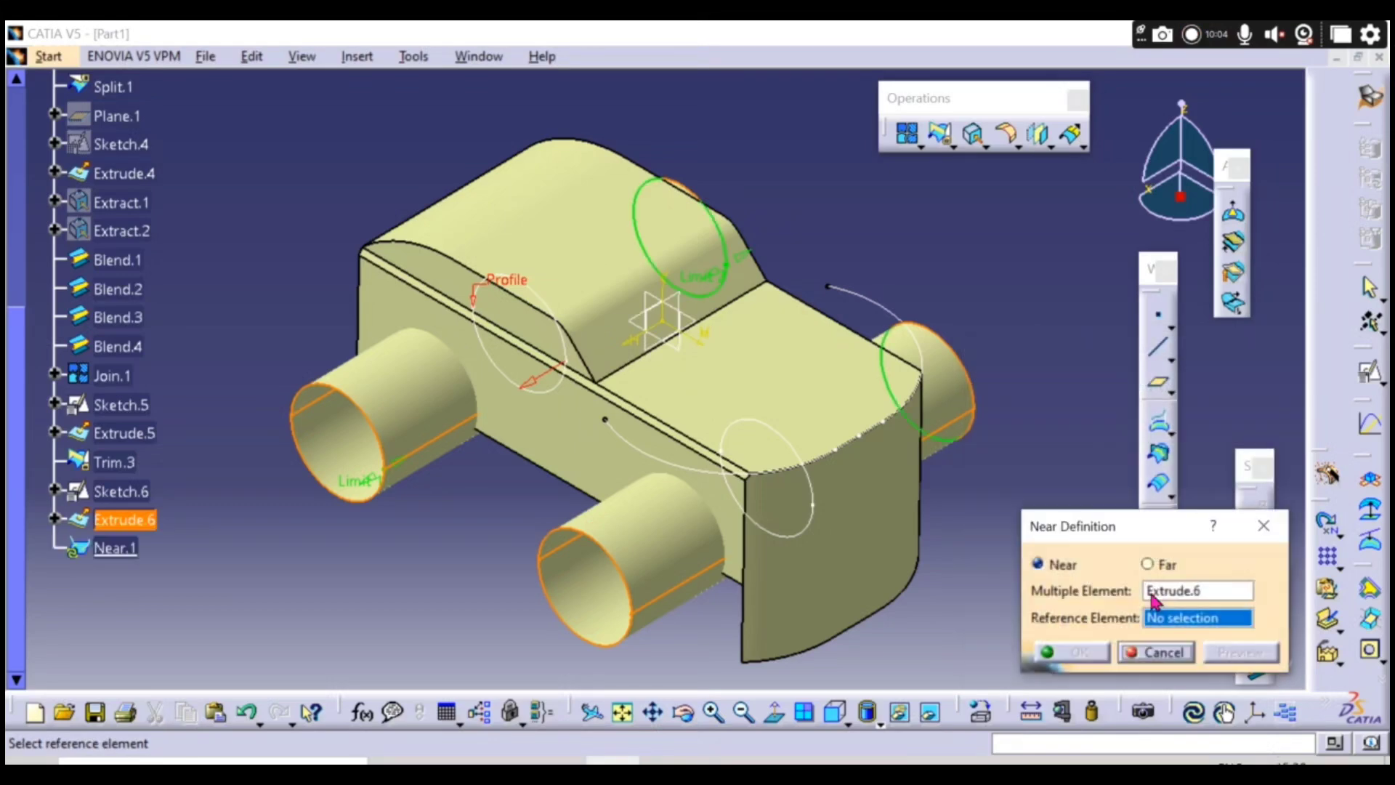
click(1155, 652)
- Split the trimmed car body with the extruded wheel cylinders to cut the wheel arches through both sides
click(949, 145)
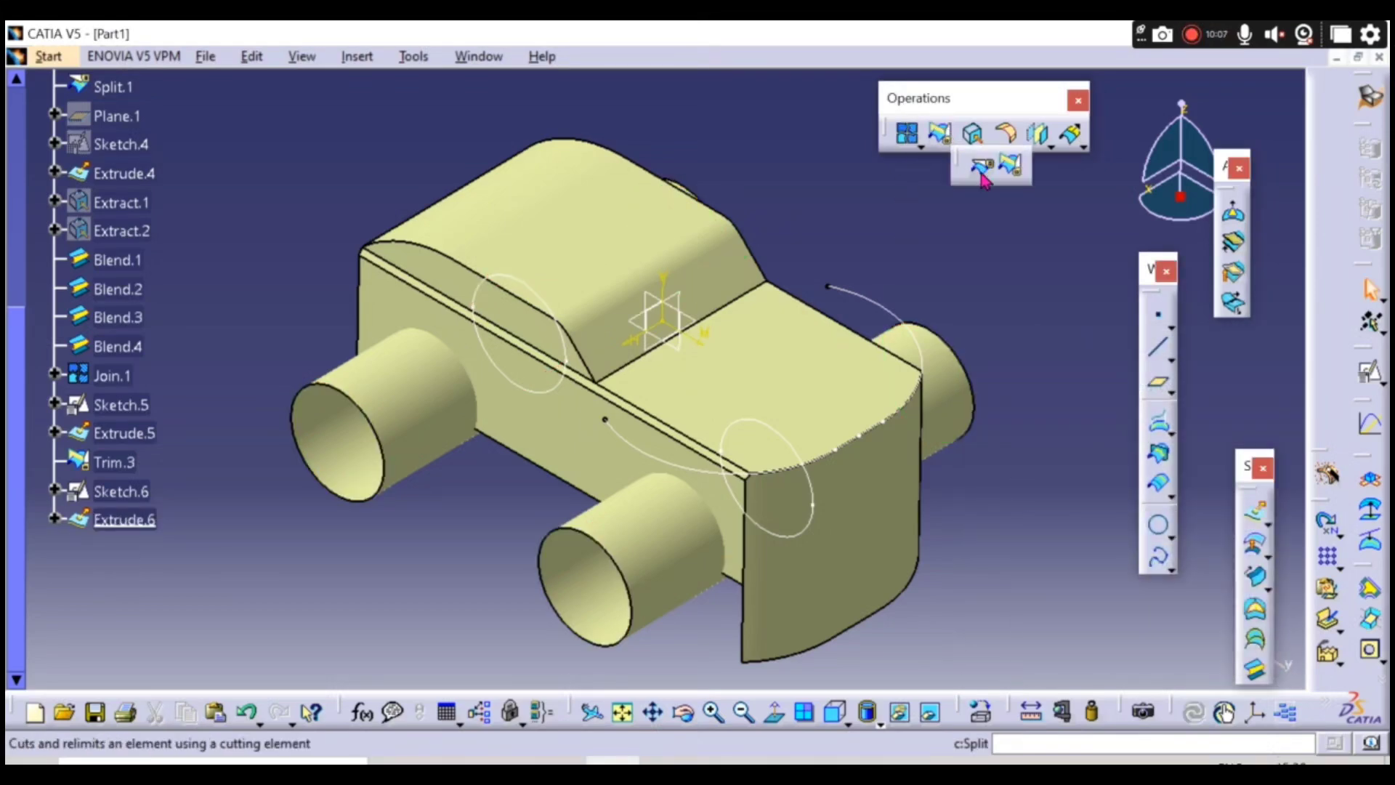
click(981, 168)
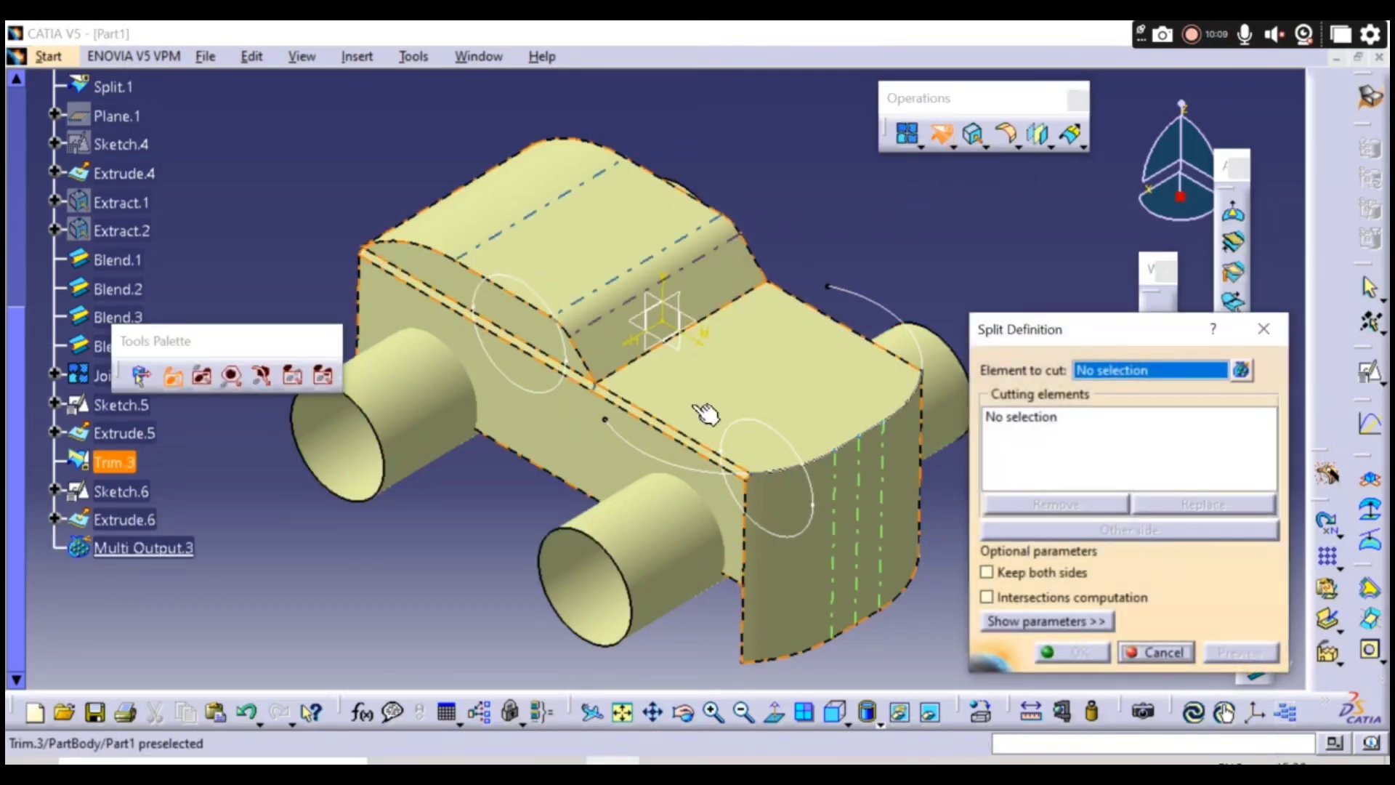
click(697, 436)
click(663, 560)
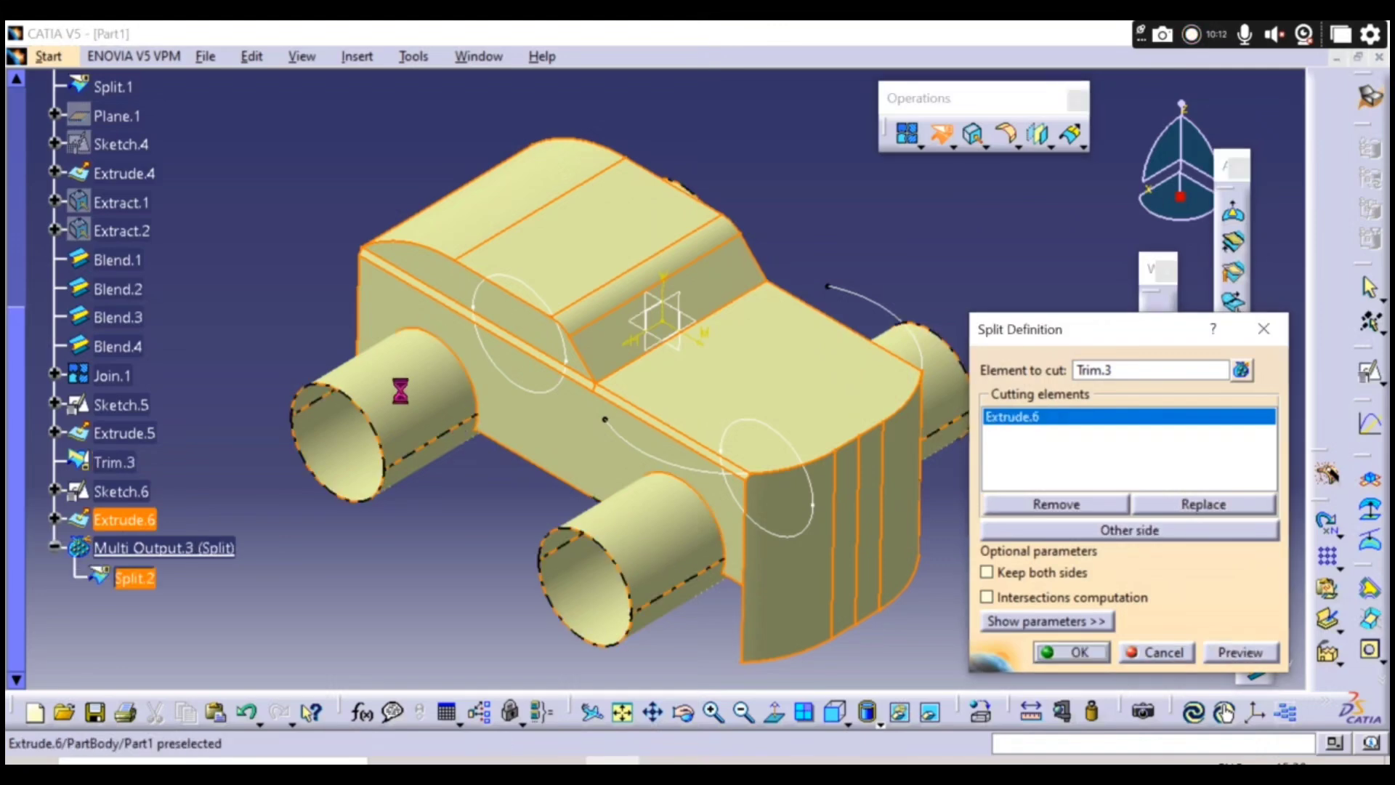
middle_drag(573, 417, 763, 305)
click(1061, 652)
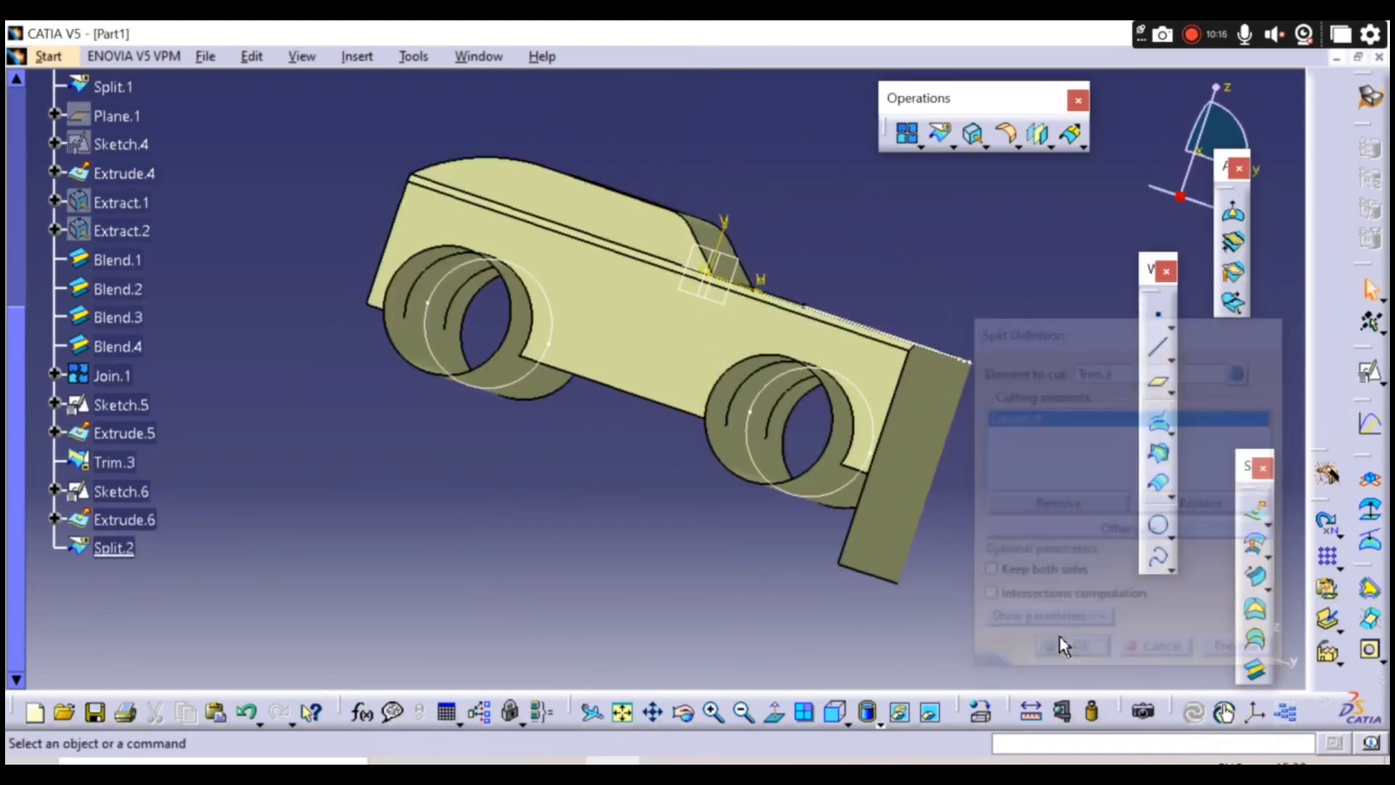
- Hide the extruded wheel cylinders, the wheel-circle sketch and the arc sketch of the rounded end
middle_drag(698, 465, 576, 505)
right_click(465, 483)
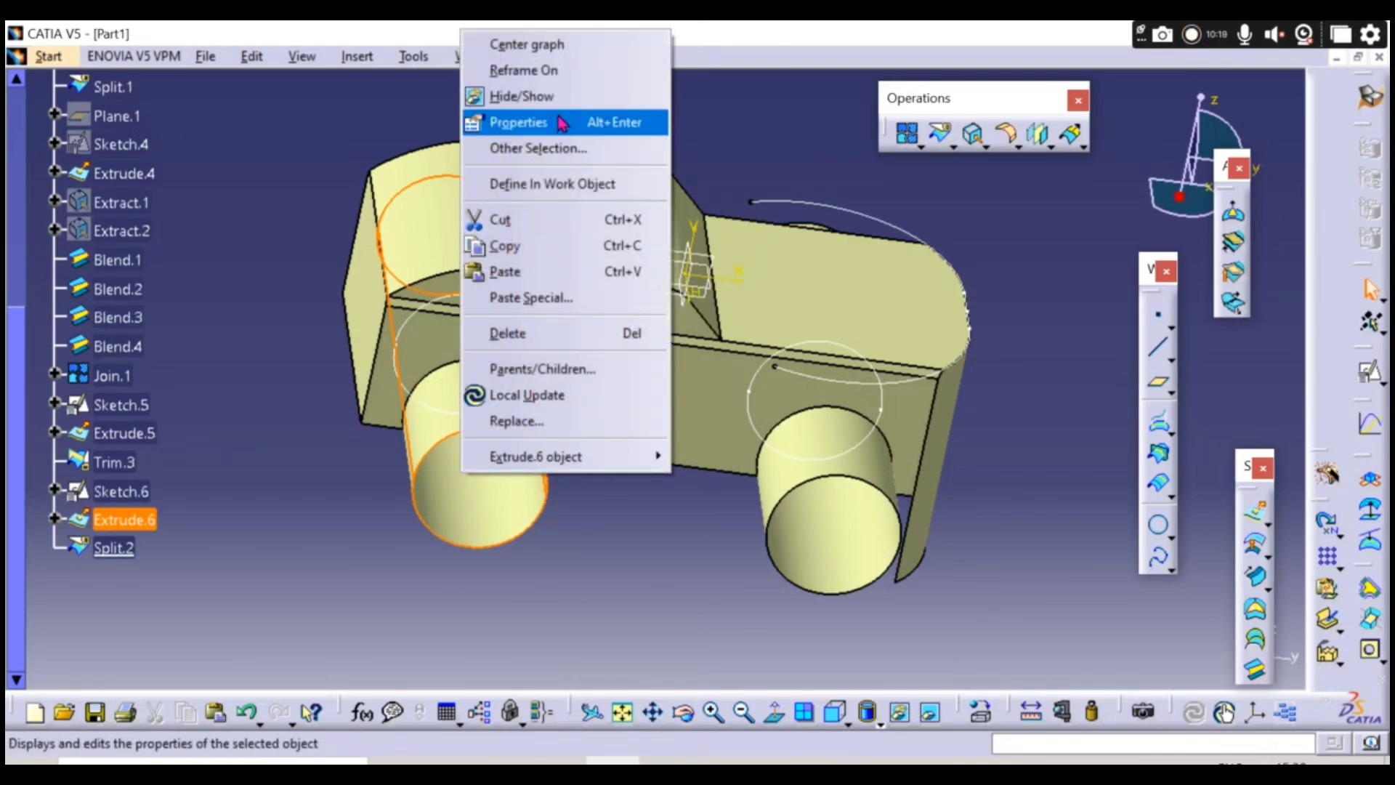
click(512, 96)
right_click(454, 405)
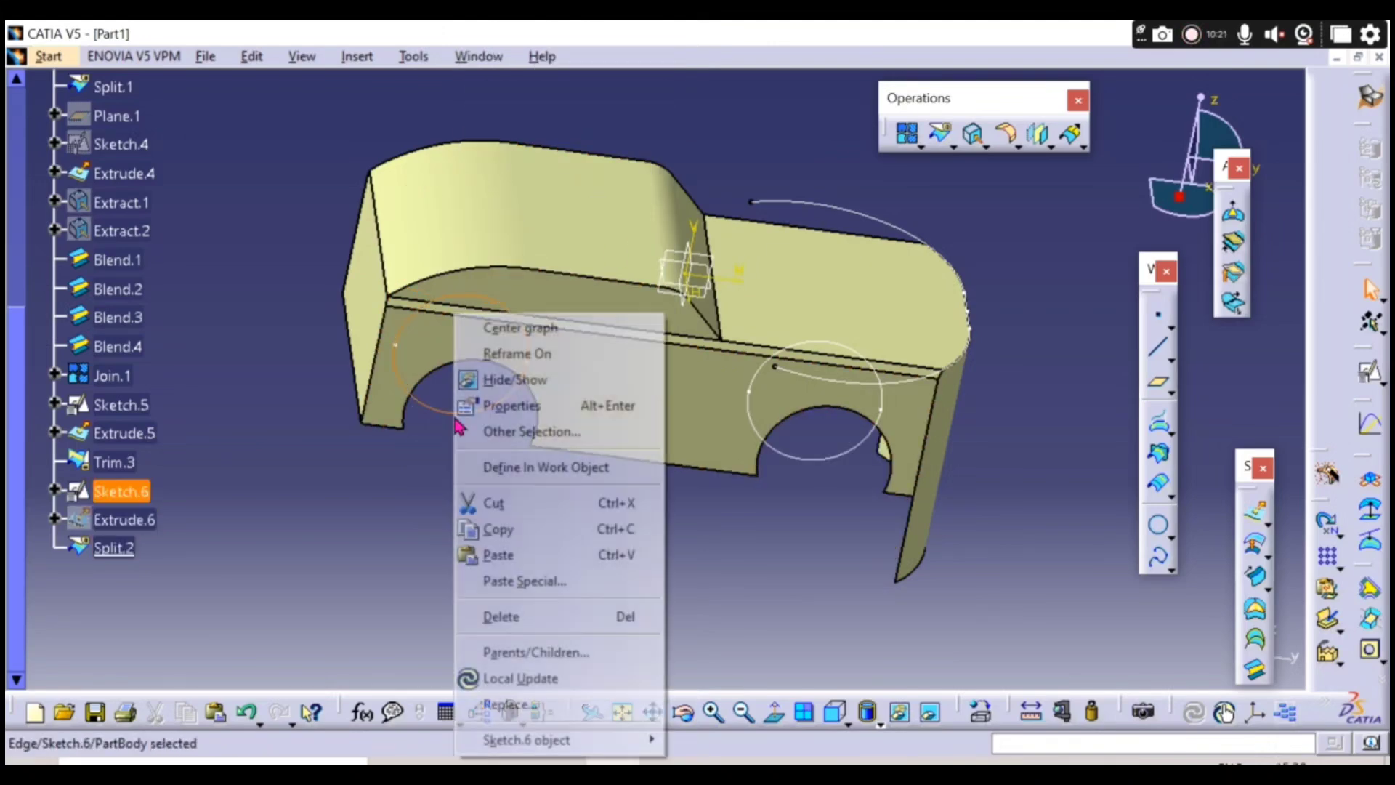
click(514, 377)
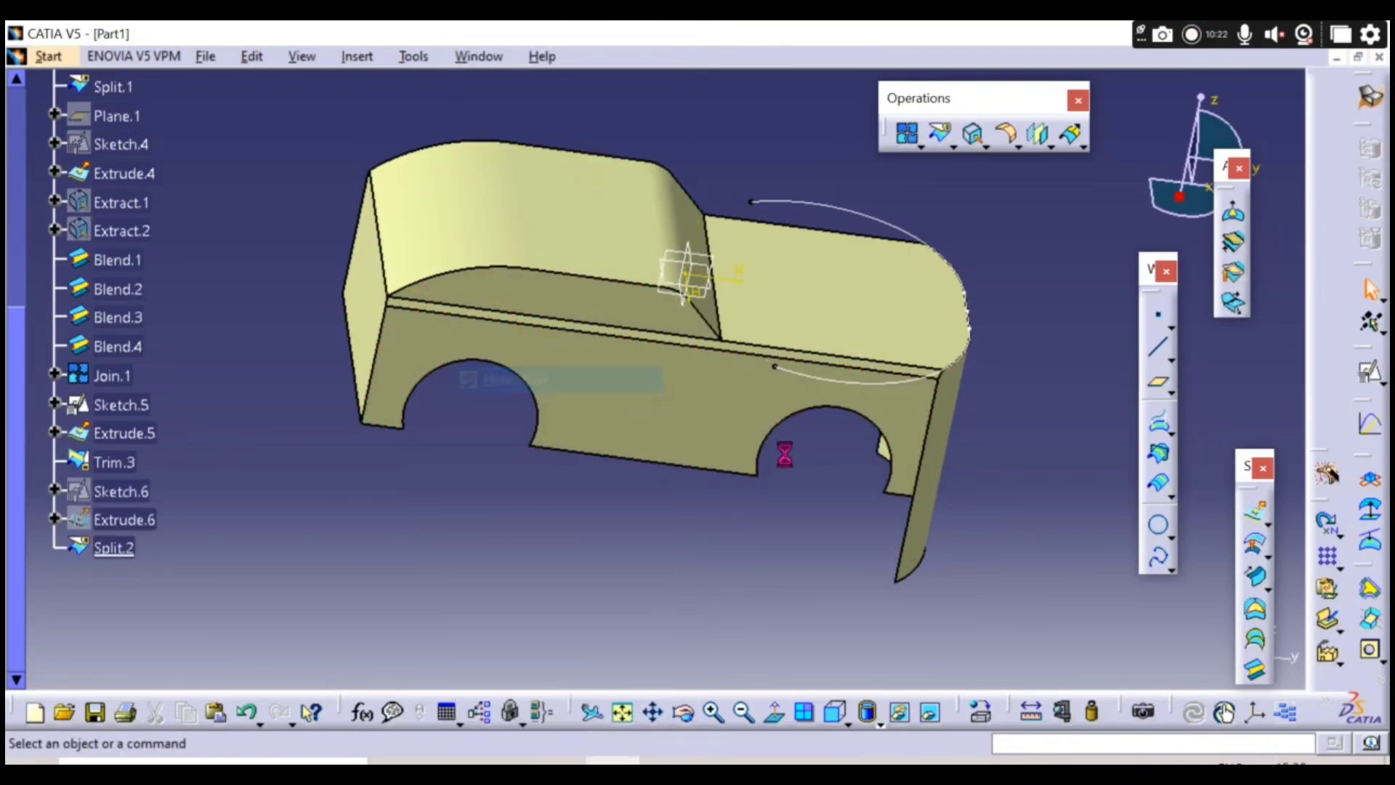
right_click(831, 390)
click(861, 377)
- Create a positioned sketch on the yz plane with one horizontal line crossing the wheel arches and extending past both ends of the body
middle_drag(869, 579, 797, 407)
middle_drag(525, 483, 667, 499)
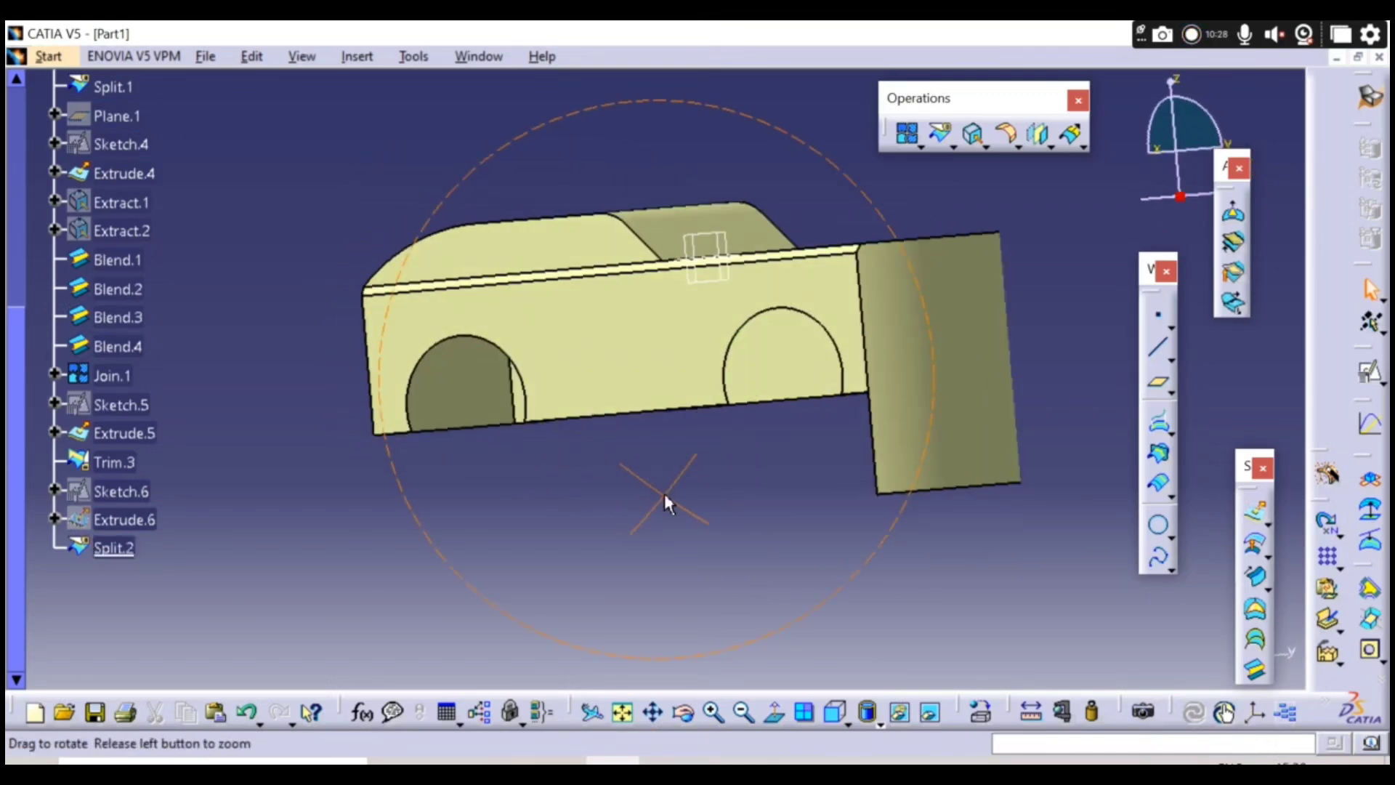
mouse_move(741, 287)
middle_down()
mouse_move(697, 456)
mouse_move(744, 336)
middle_up()
click(717, 270)
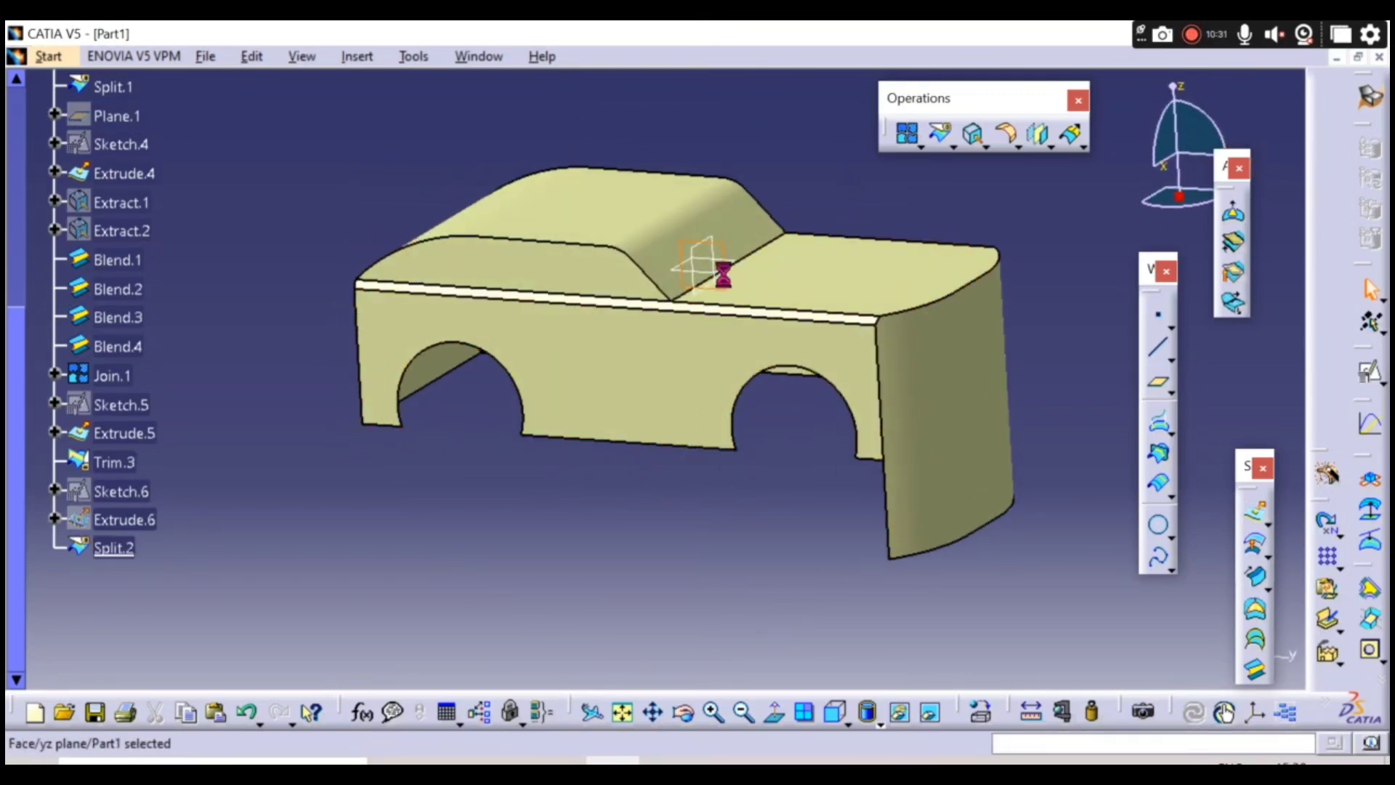
click(1370, 372)
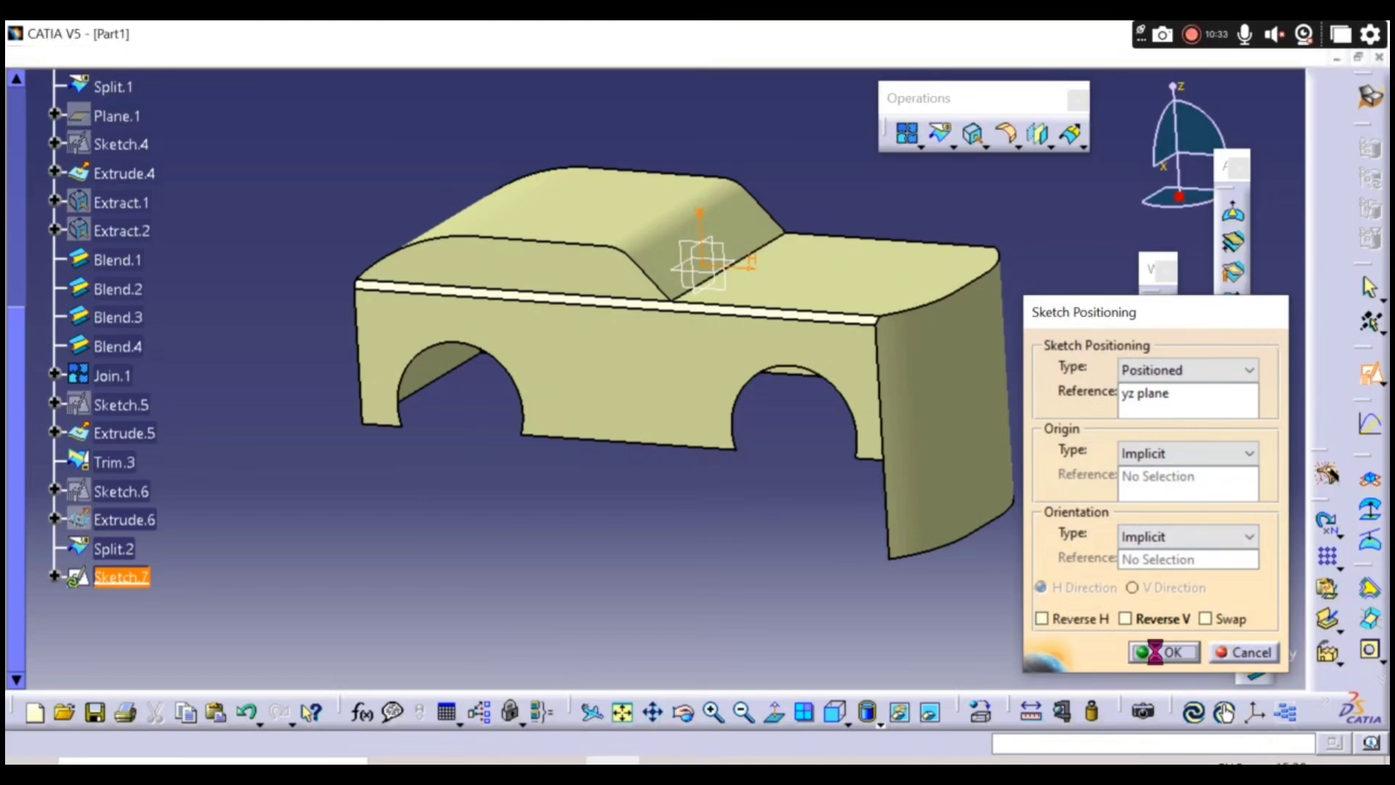
click(1155, 651)
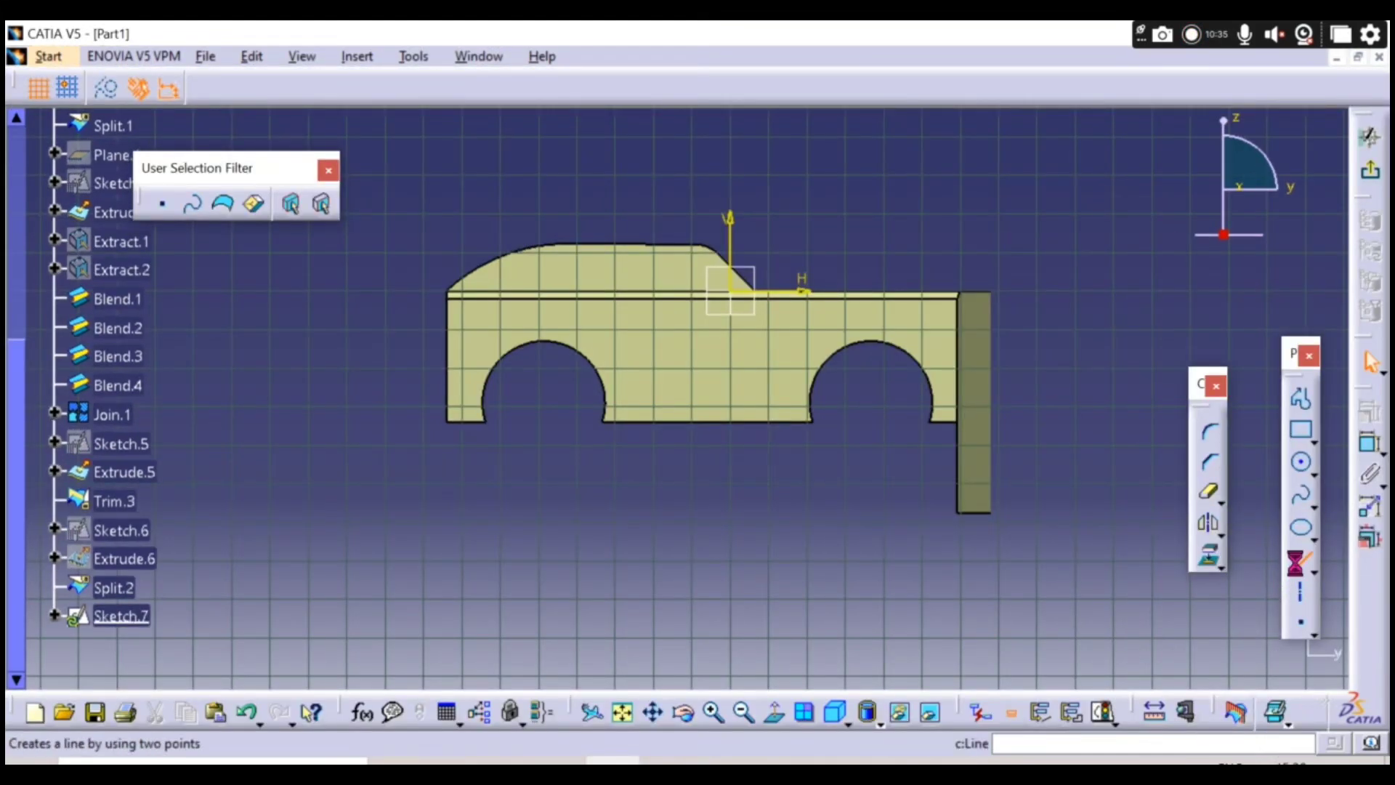
click(240, 387)
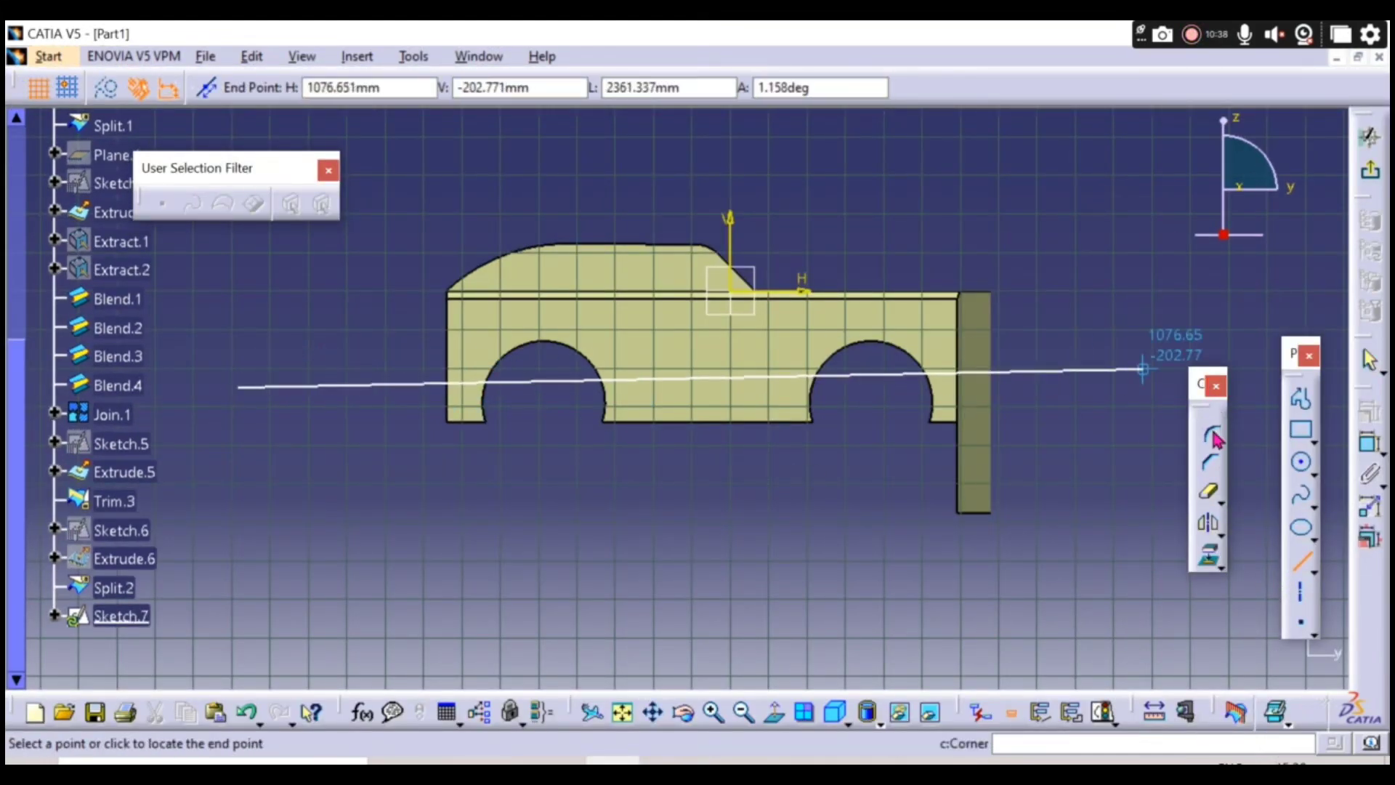
click(1108, 387)
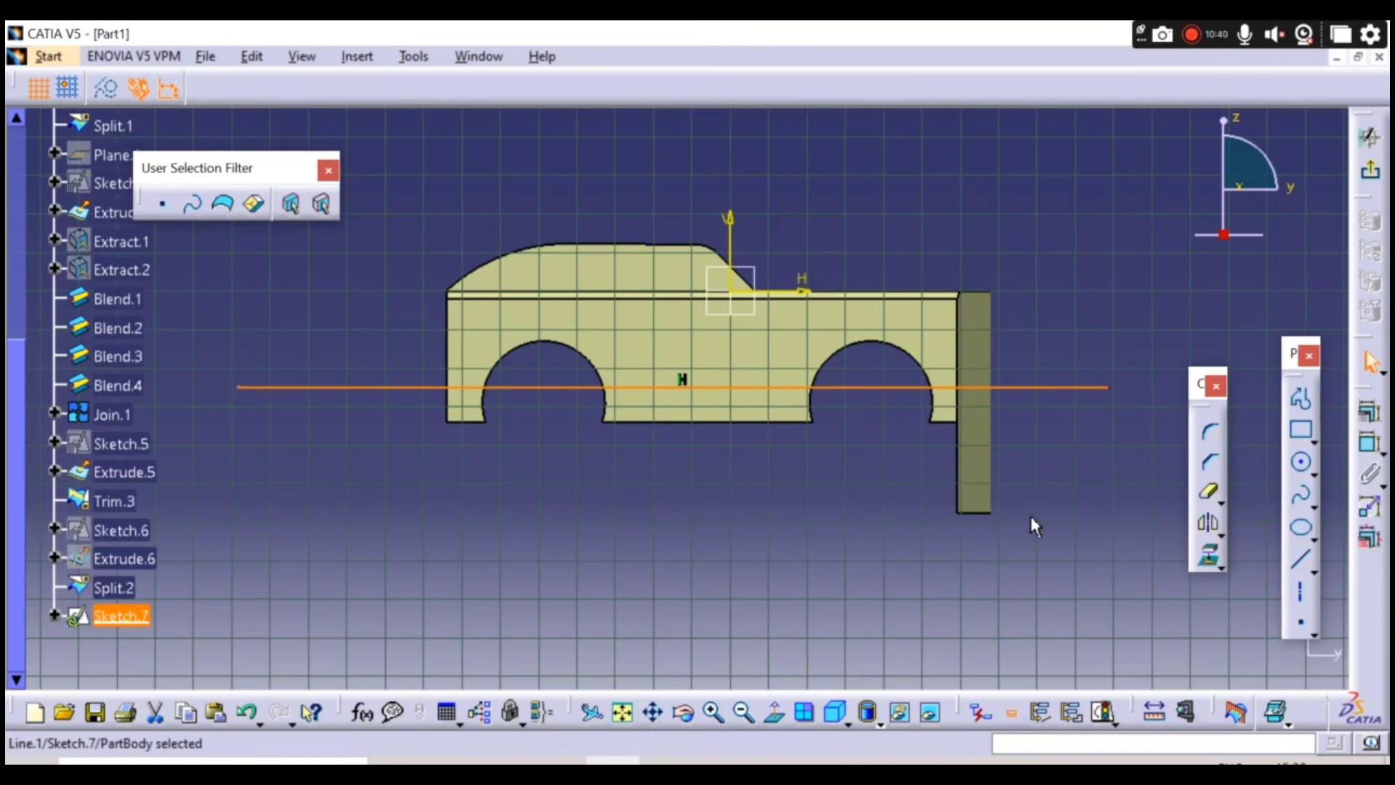
click(1034, 525)
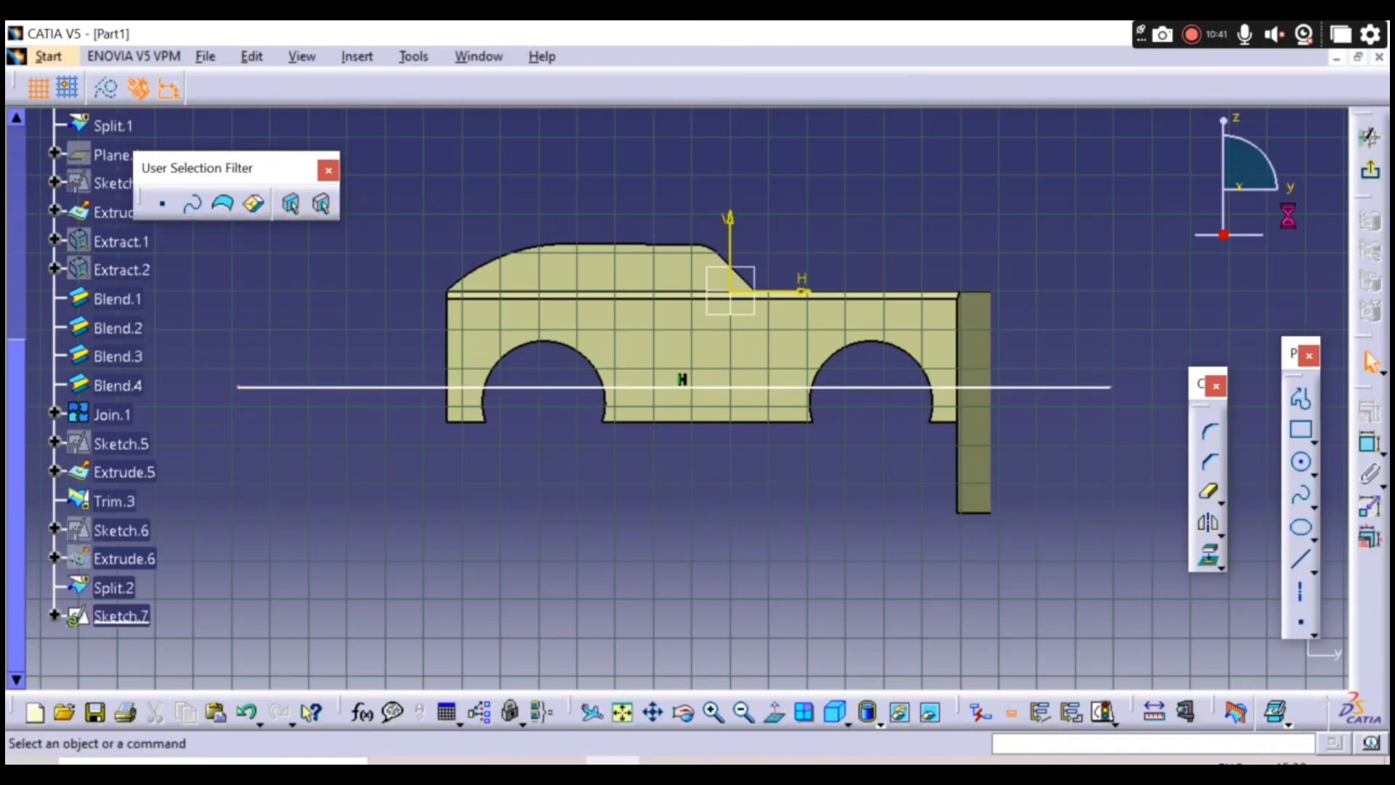
click(1374, 195)
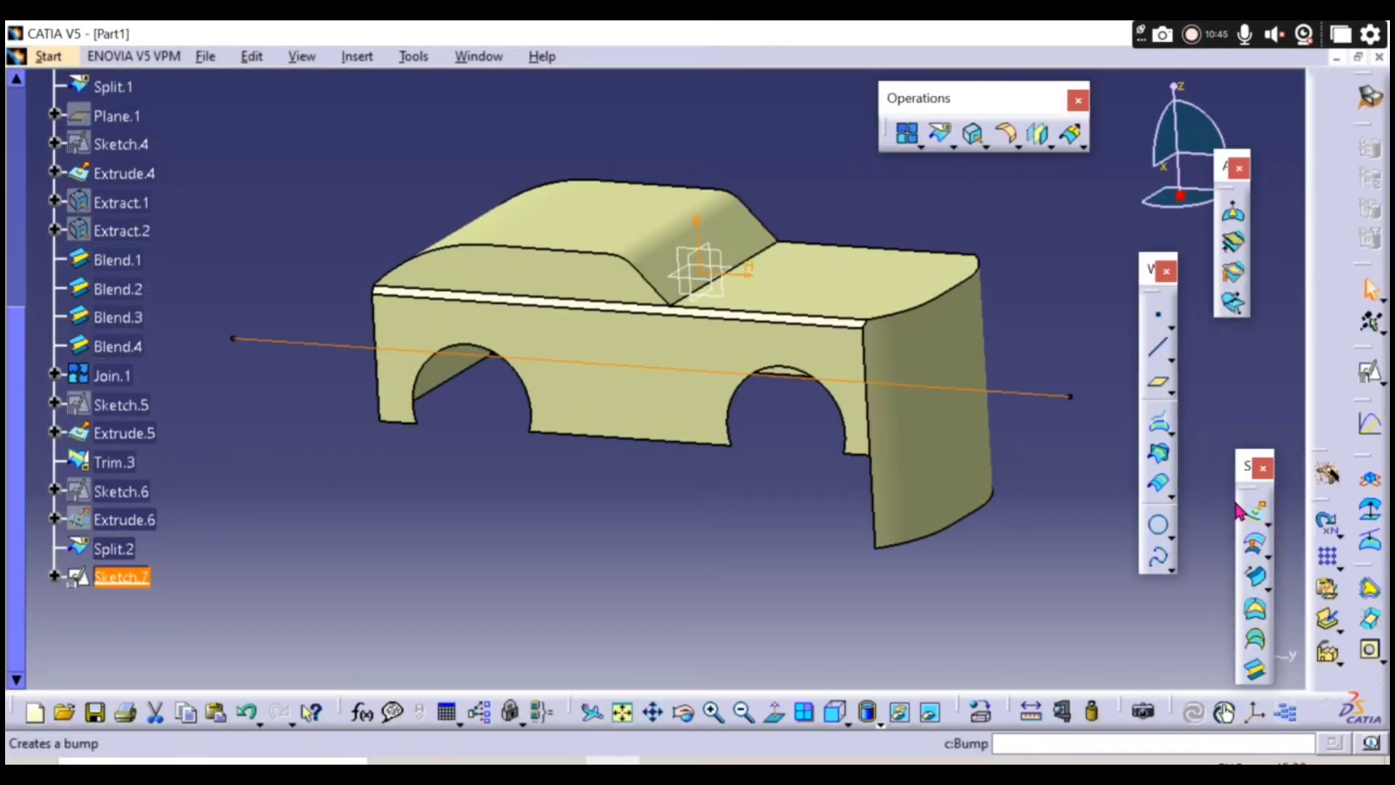
- Extrude the horizontal line with limits of 650 mm and 575 mm, and split the car body with that surface, keeping the upper part
click(1253, 508)
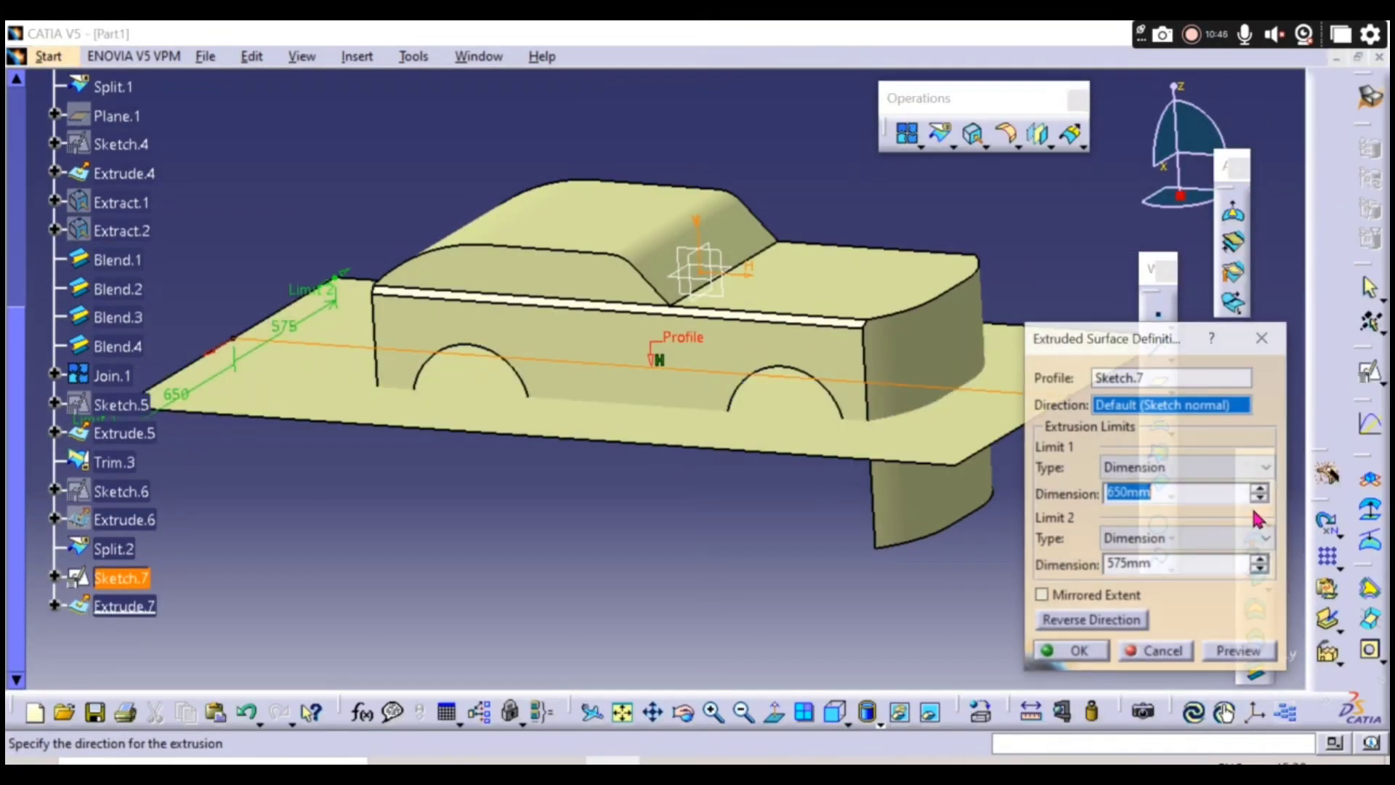
click(1062, 654)
click(942, 138)
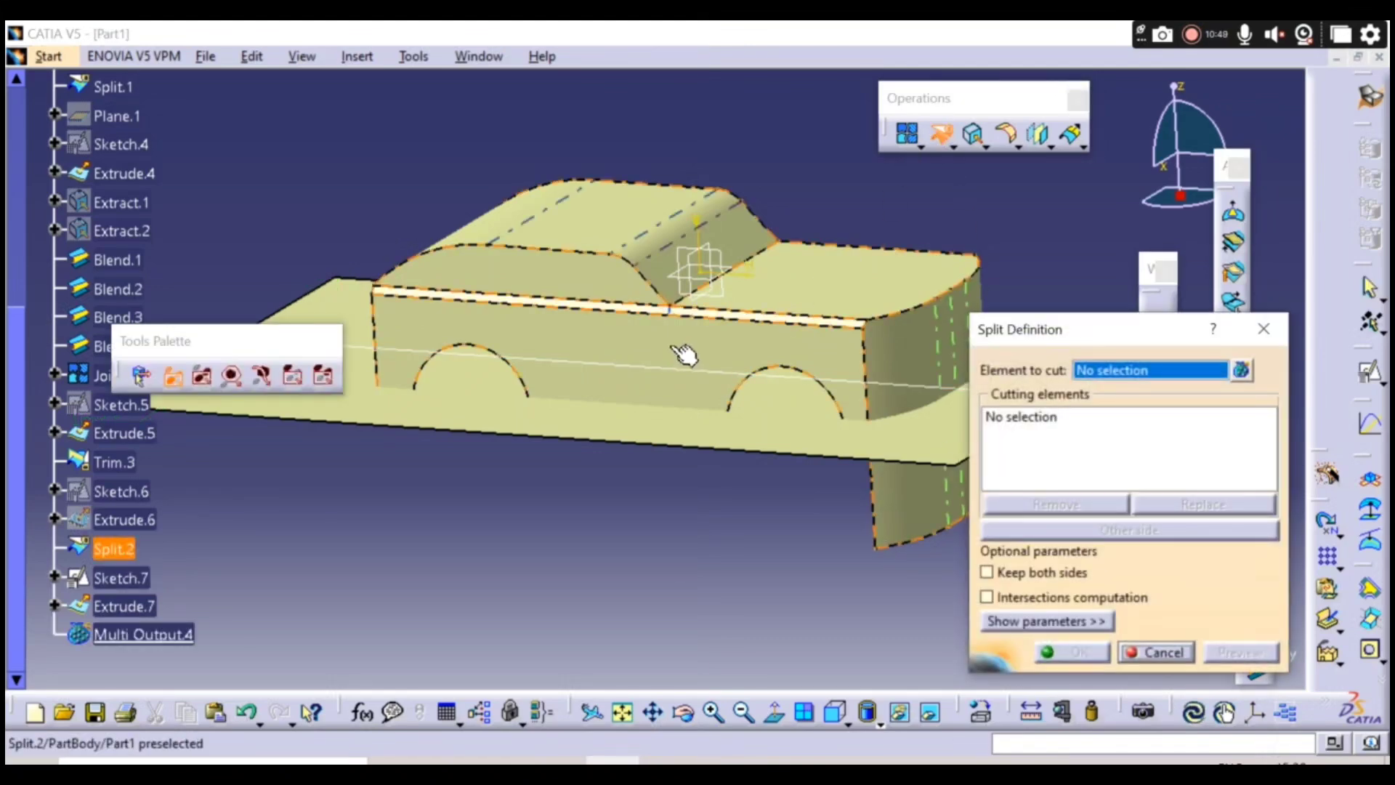
click(679, 354)
click(763, 440)
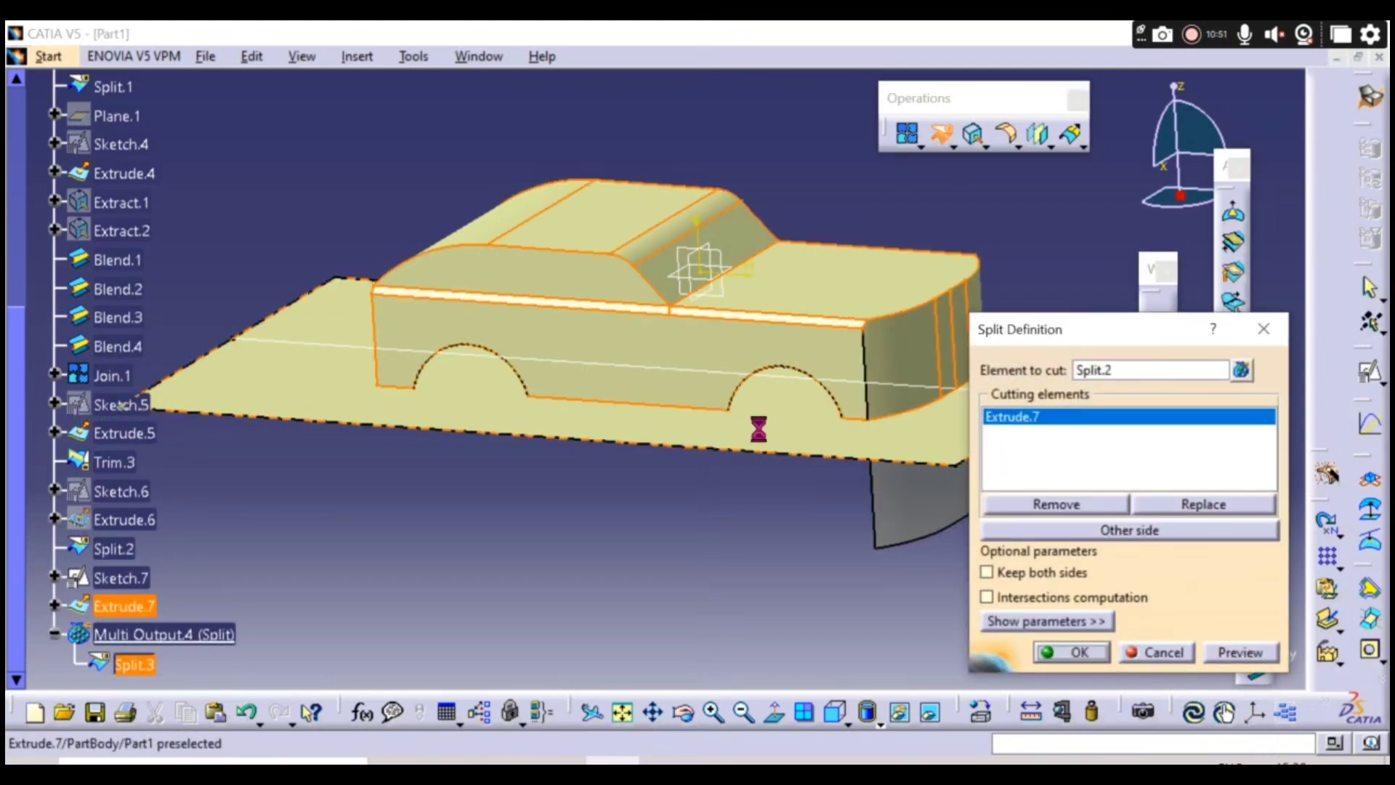
click(1059, 651)
- Hide the flat cutting surface and its line sketch
right_click(881, 454)
click(945, 378)
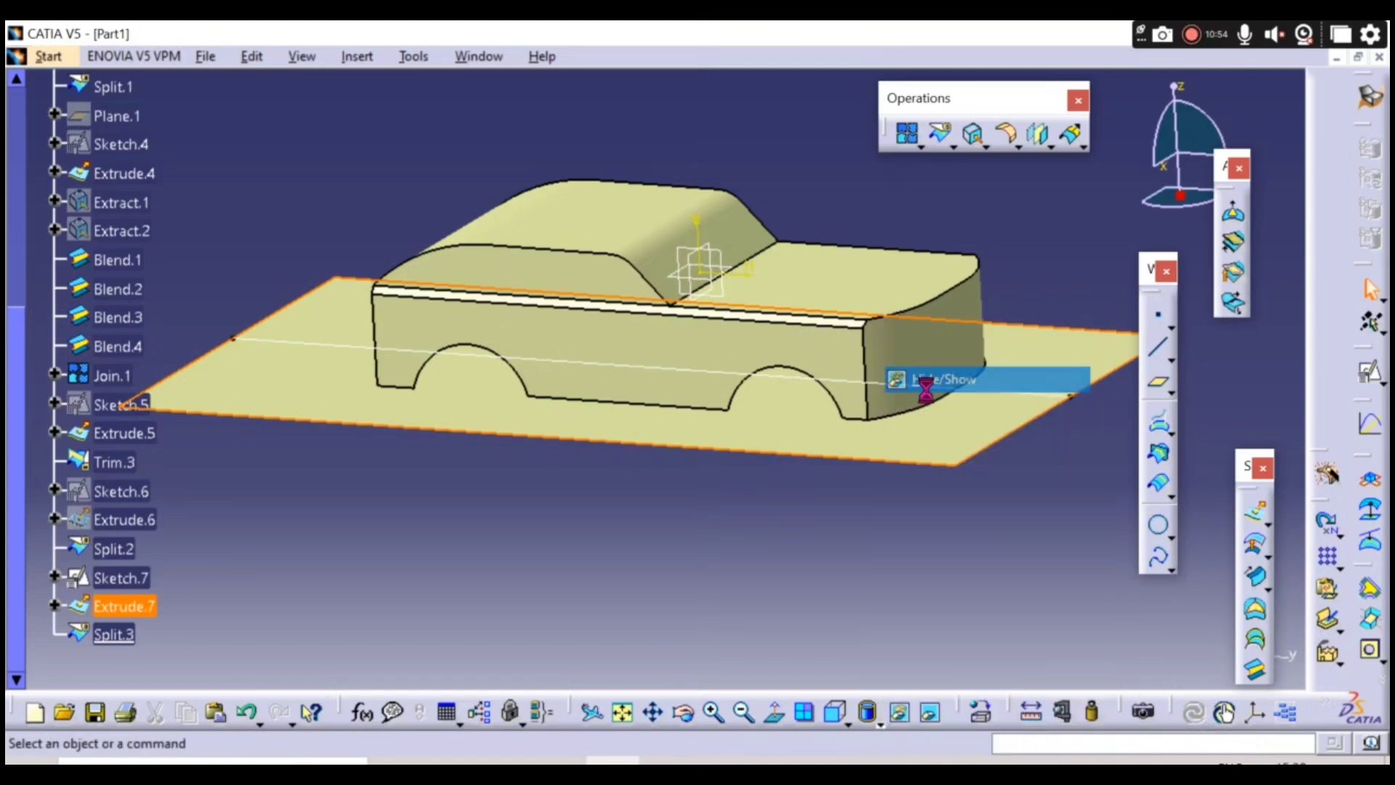
middle_drag(675, 508, 797, 372)
right_click(797, 374)
click(835, 352)
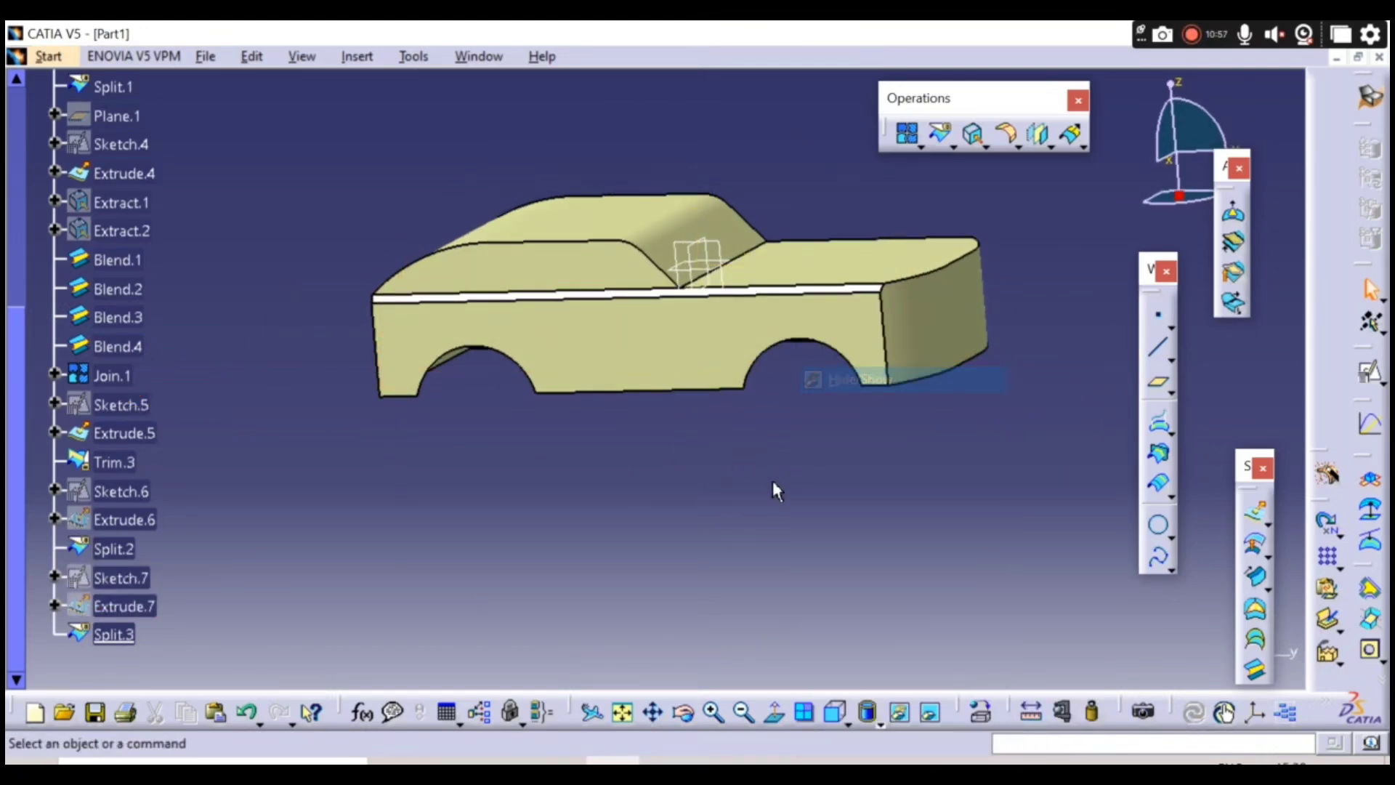
- Extrude the wheel-arch edge nearest the rounded end inward along the X component, with limits of 0 mm and 50 mm
middle_drag(775, 486, 539, 516)
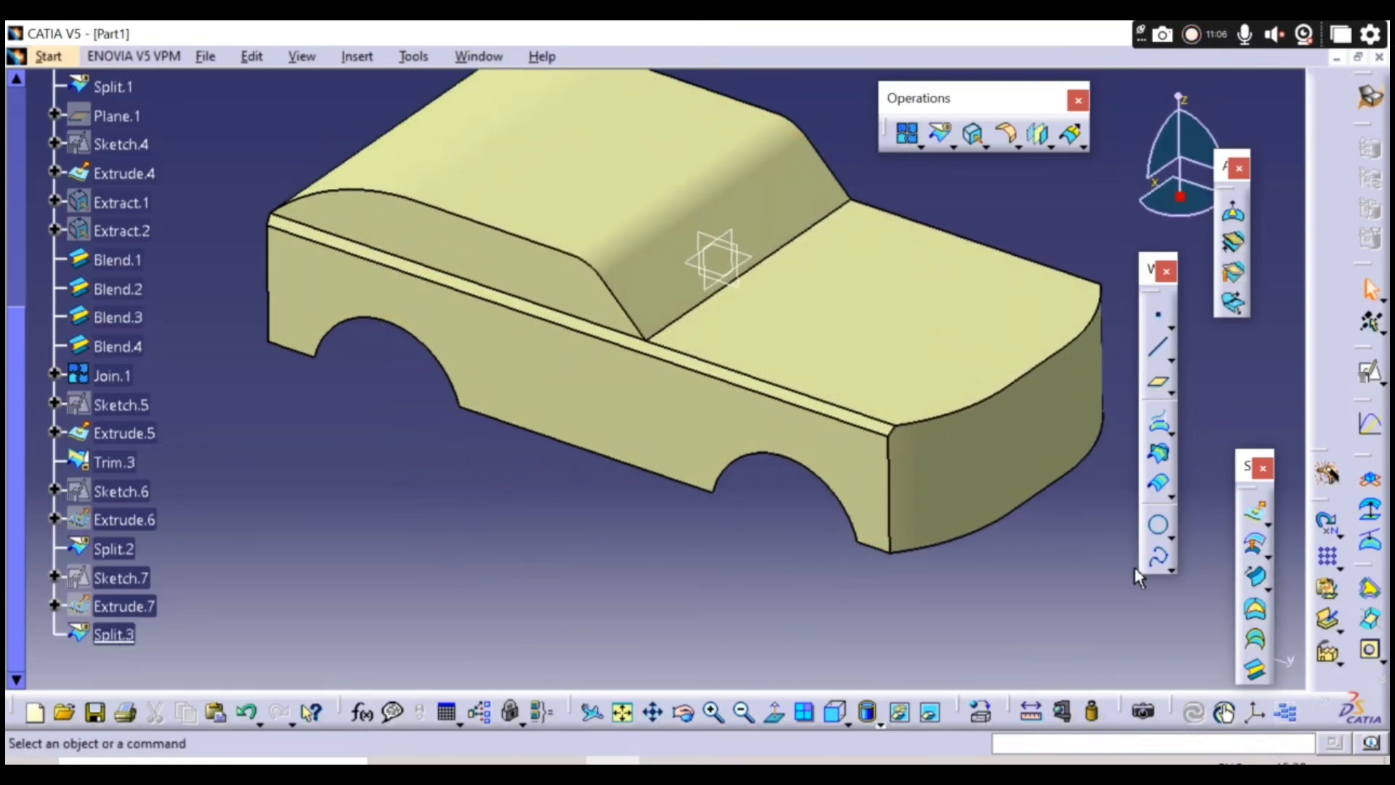
click(1250, 572)
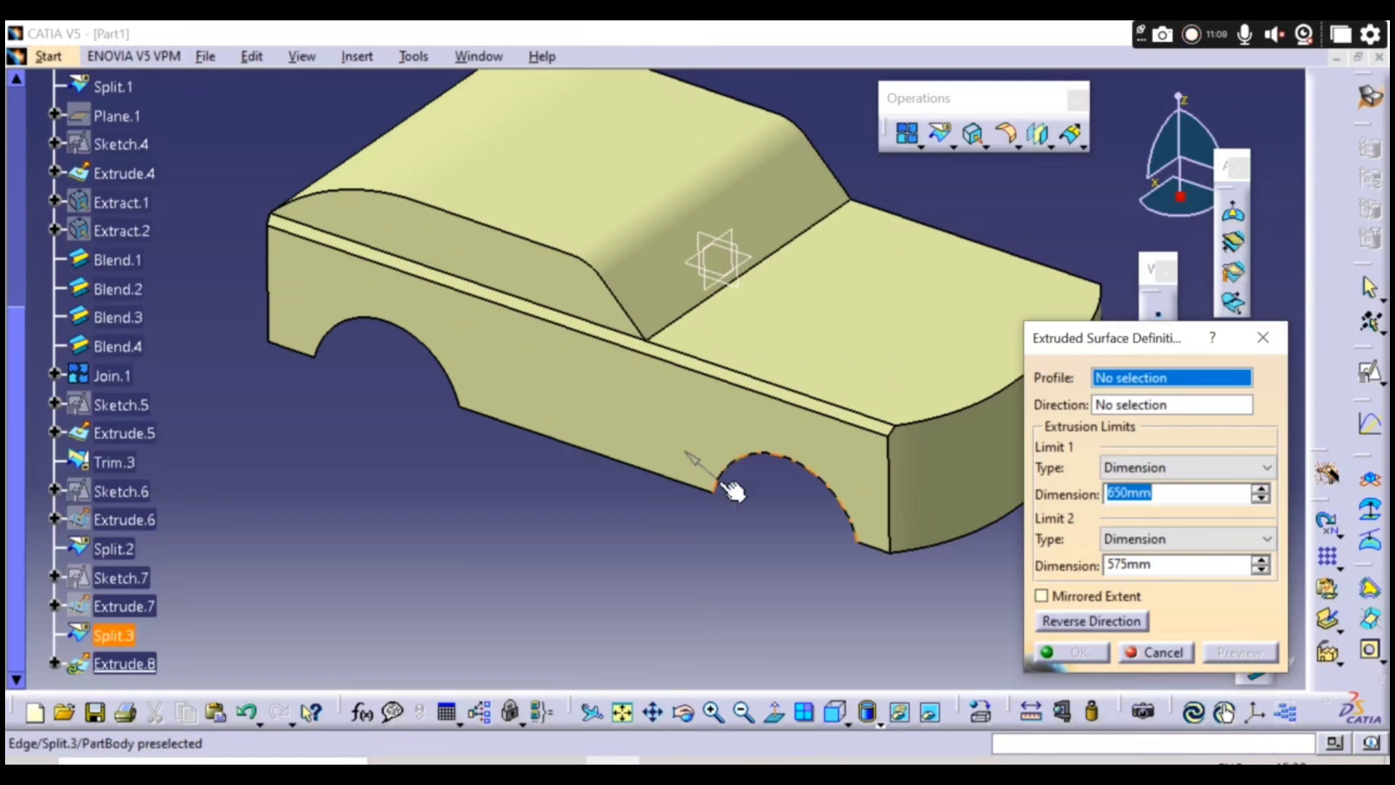
click(732, 492)
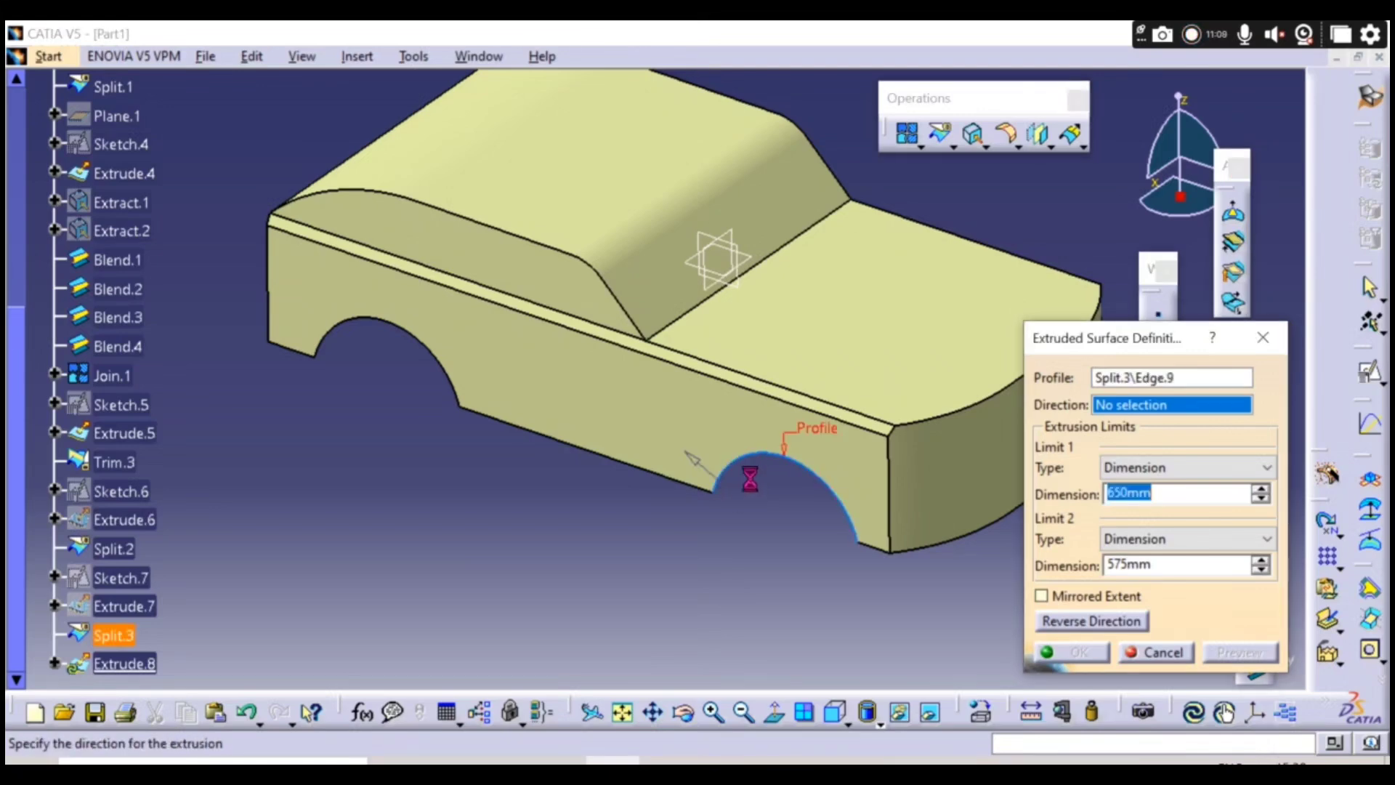
right_click(1126, 405)
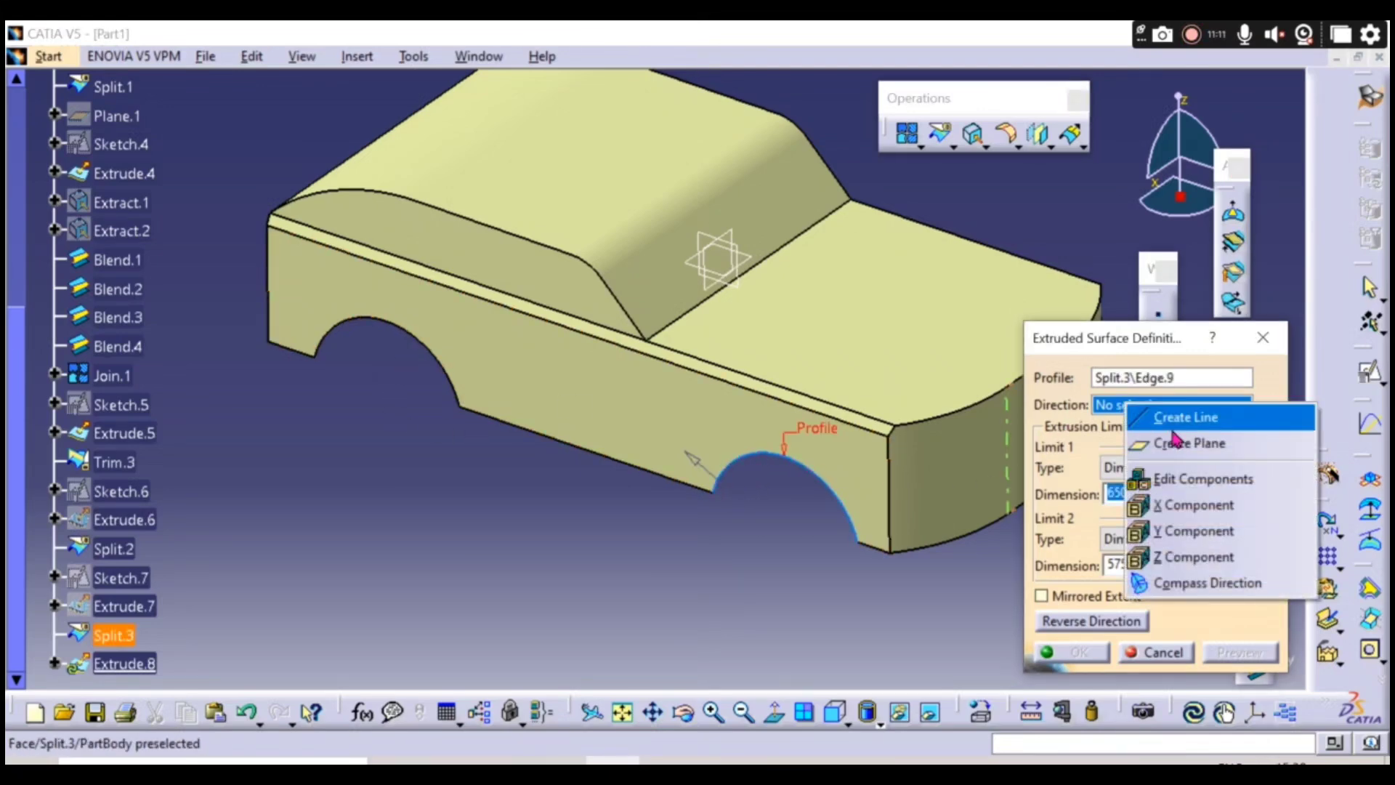
click(1192, 506)
click(1081, 622)
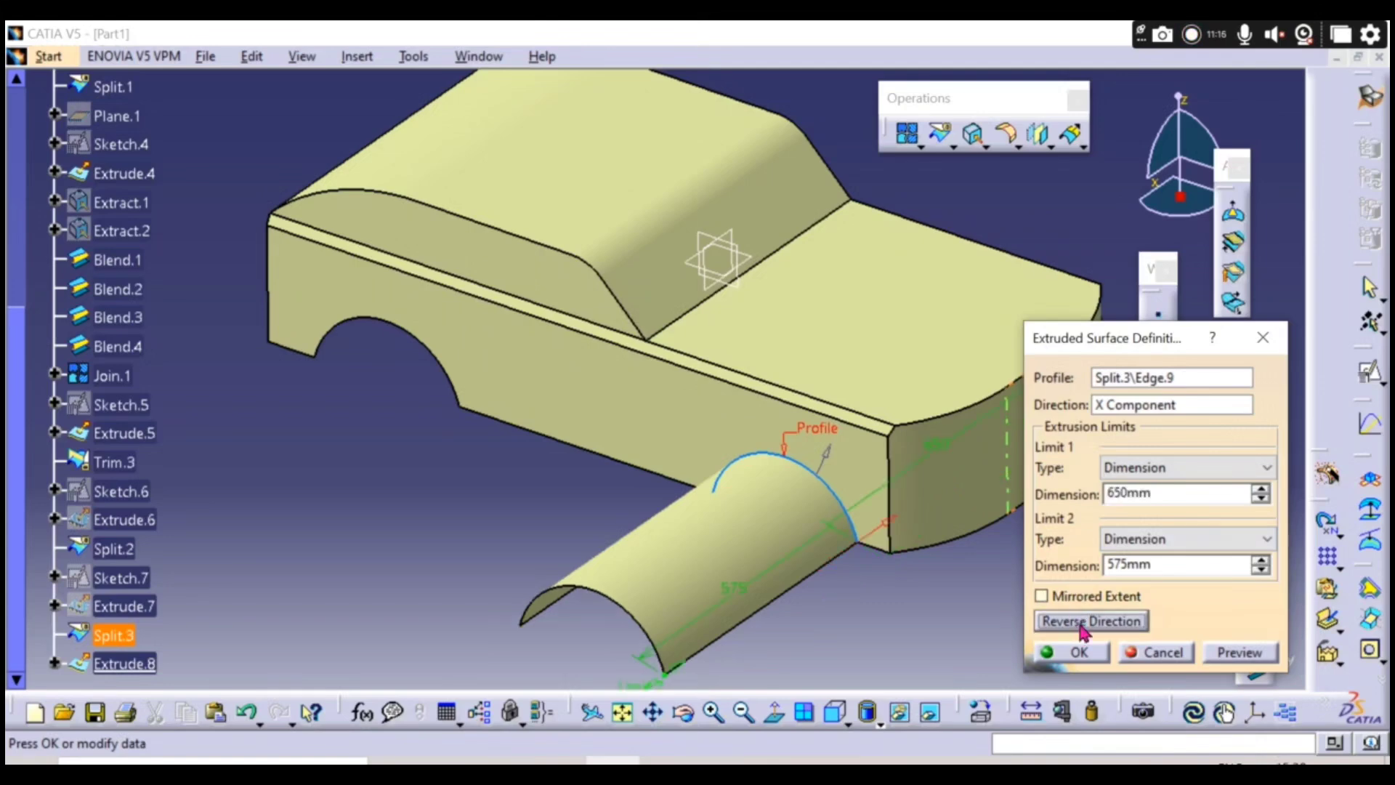
double_click(1175, 498)
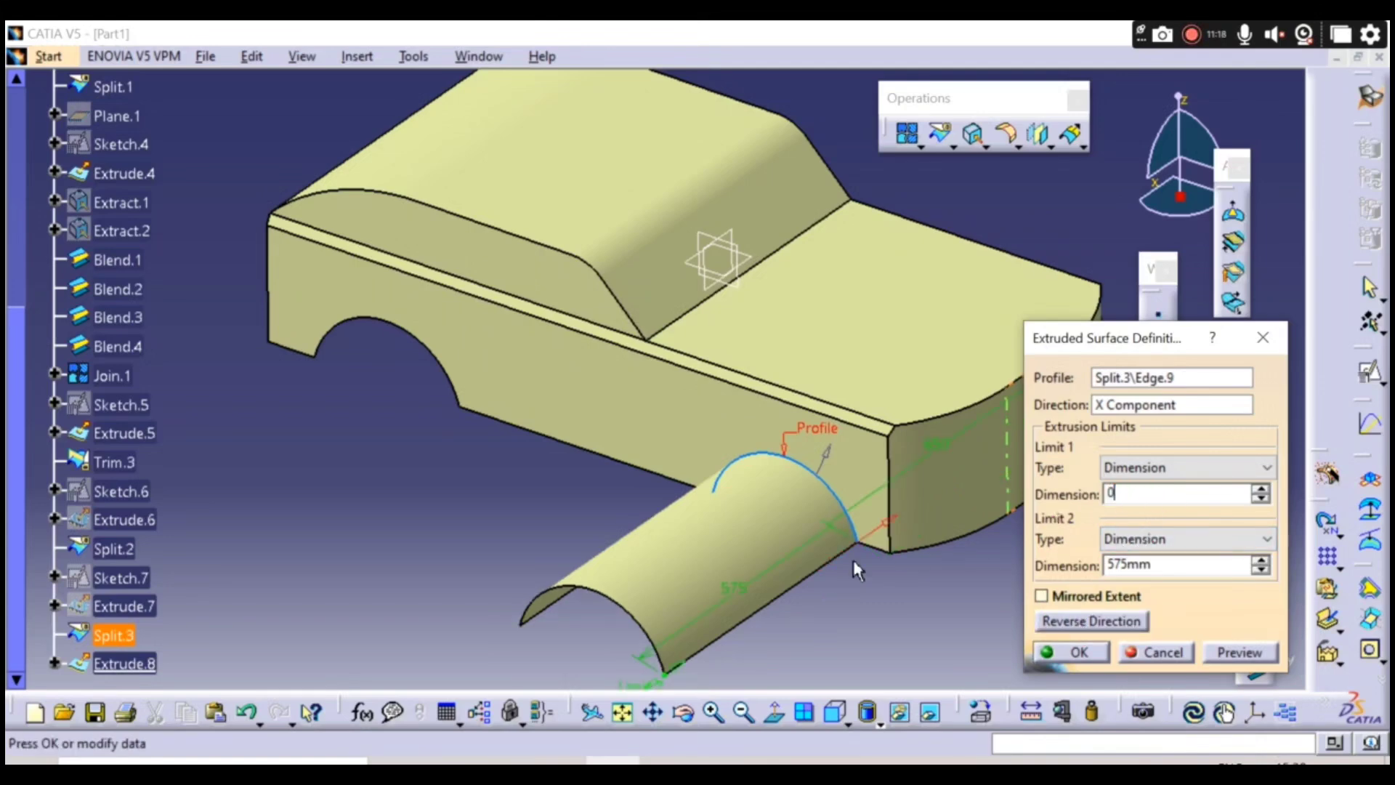
click(831, 601)
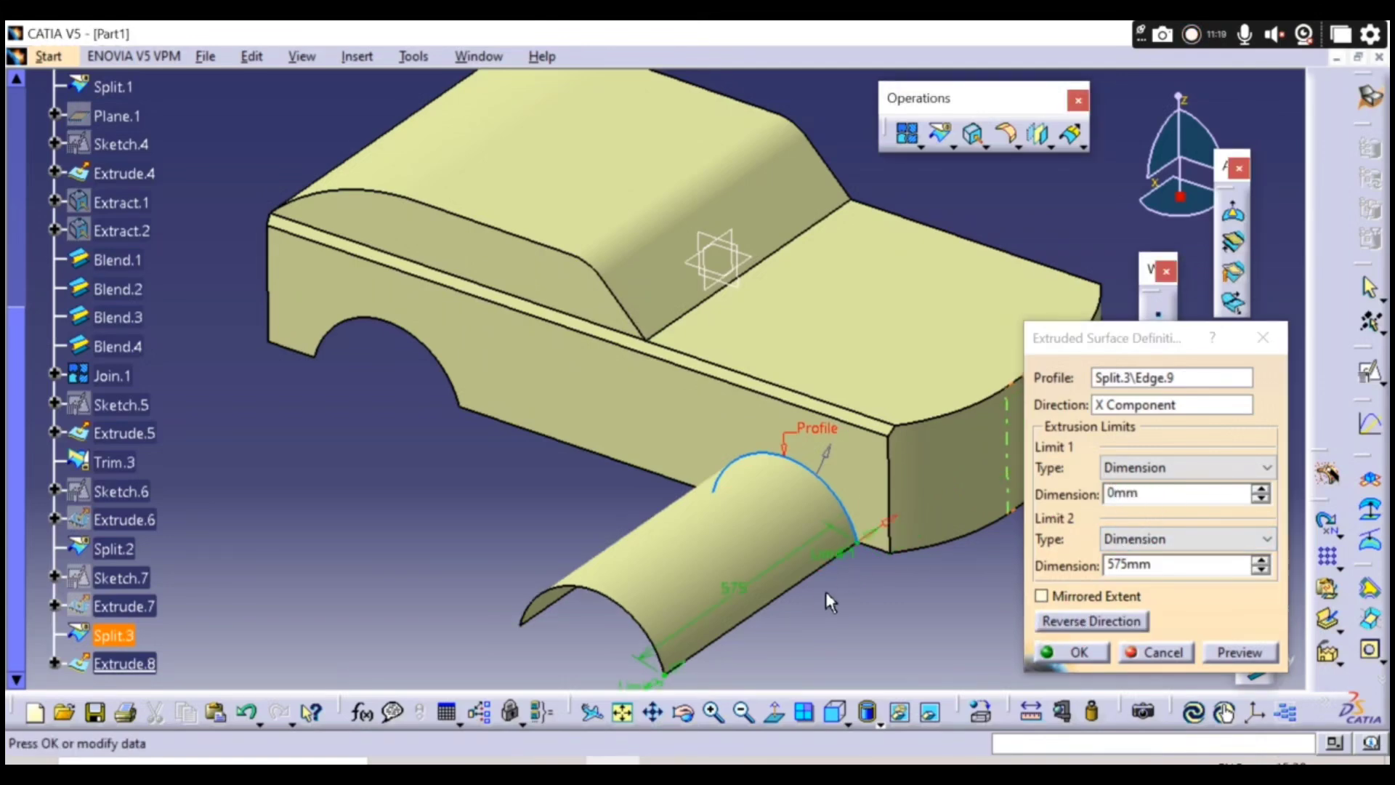
click(1057, 621)
double_click(1174, 564)
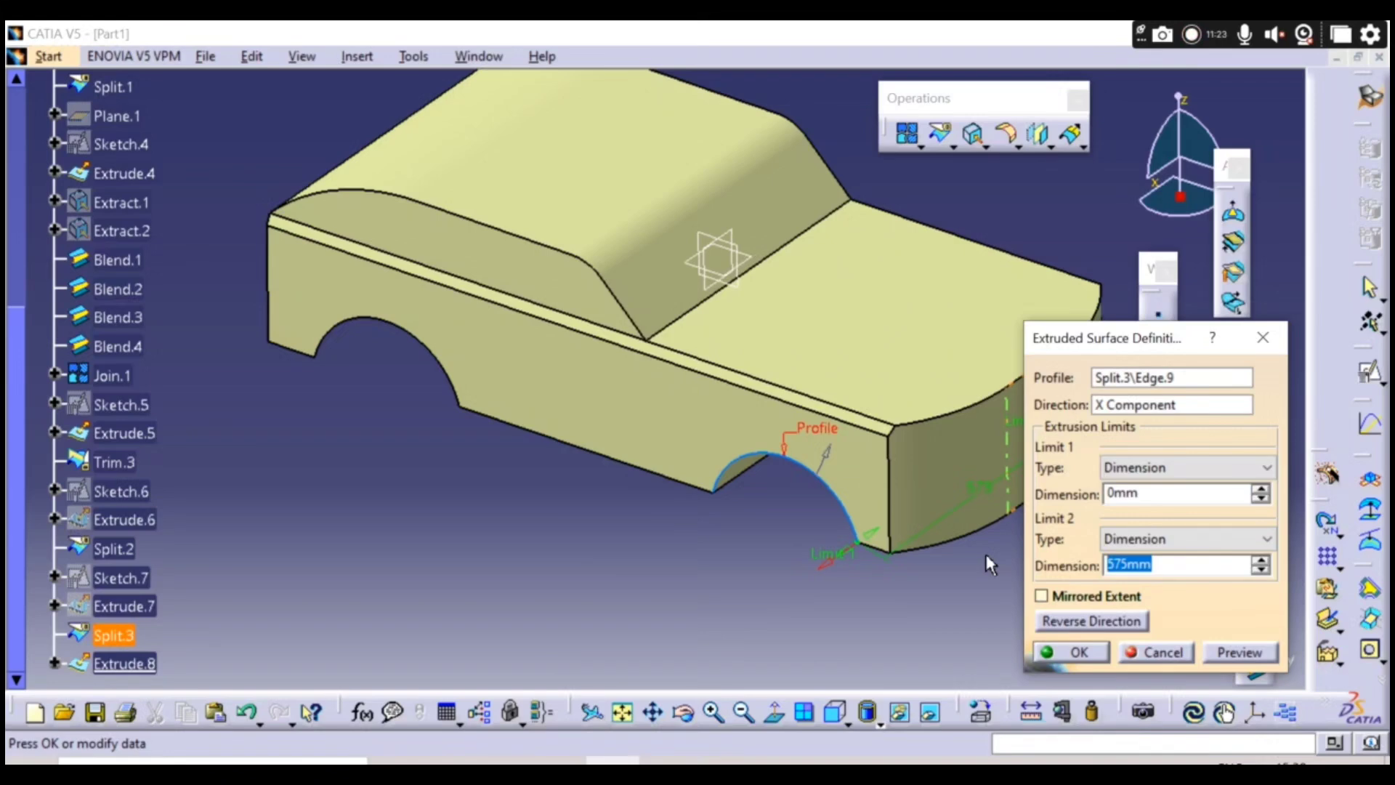
click(783, 607)
mouse_move(704, 605)
middle_down()
mouse_move(555, 431)
mouse_move(707, 492)
mouse_move(708, 545)
mouse_move(678, 582)
mouse_move(712, 581)
middle_up()
click(1071, 651)
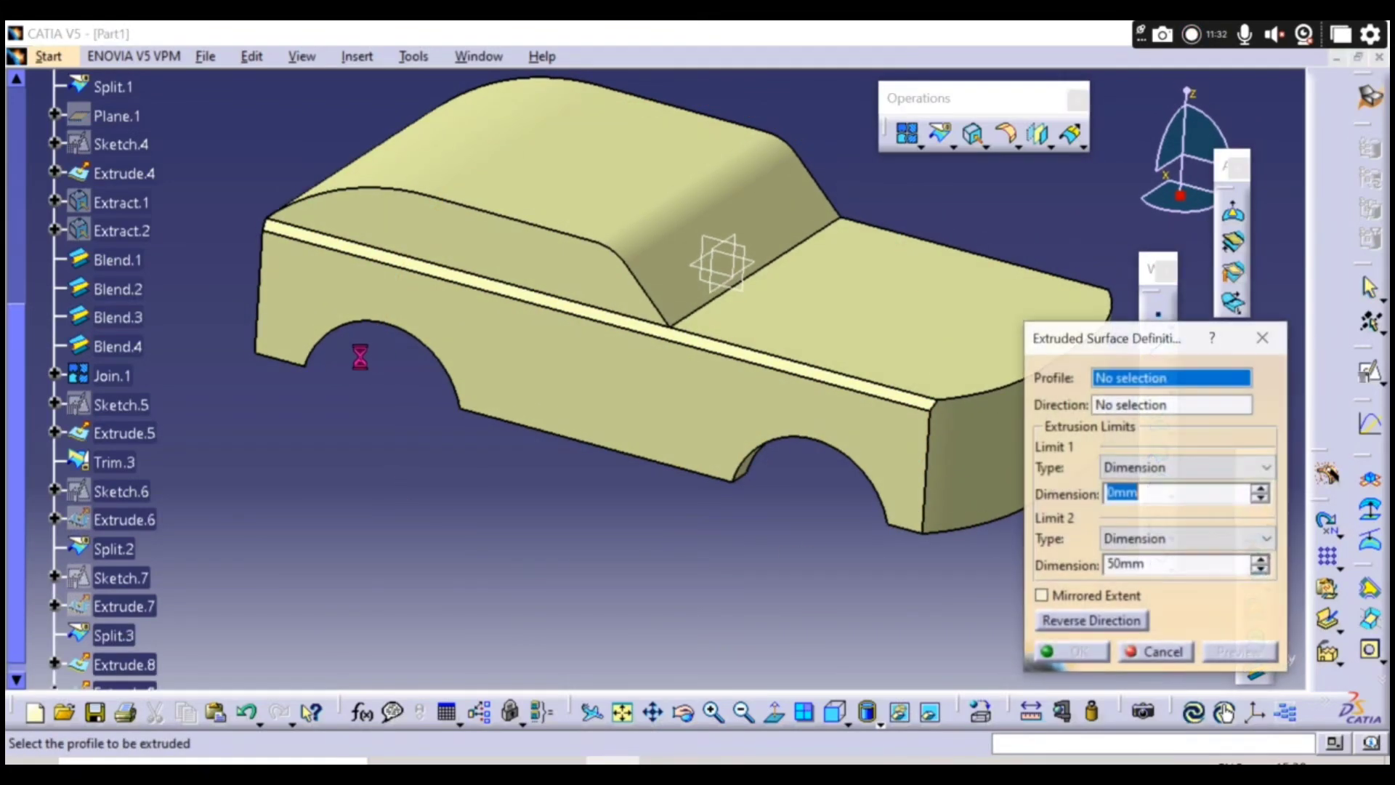
- Extrude the wheel-arch edge nearest the flat end inward along the X component, with limits of 0 mm and 50 mm
click(336, 328)
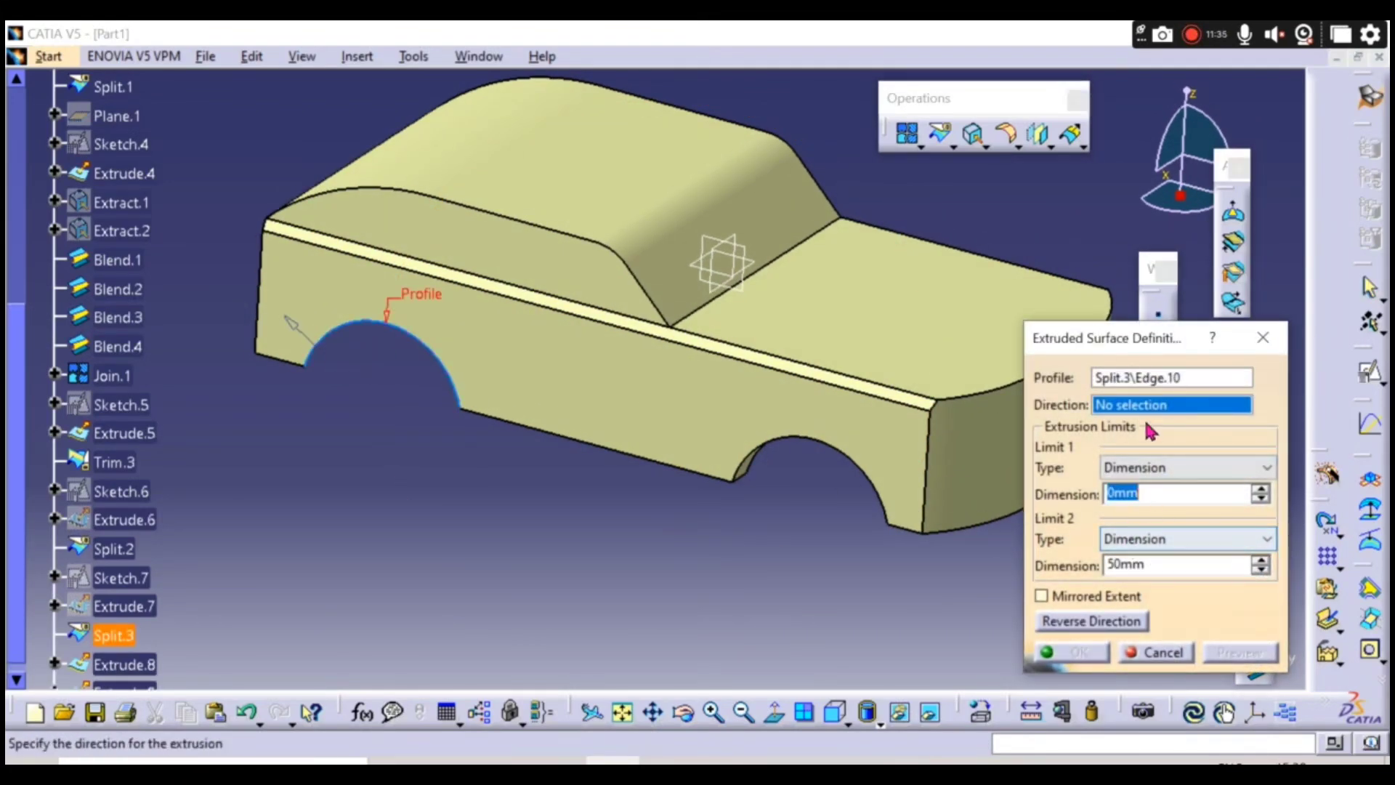
right_click(1122, 407)
click(1179, 504)
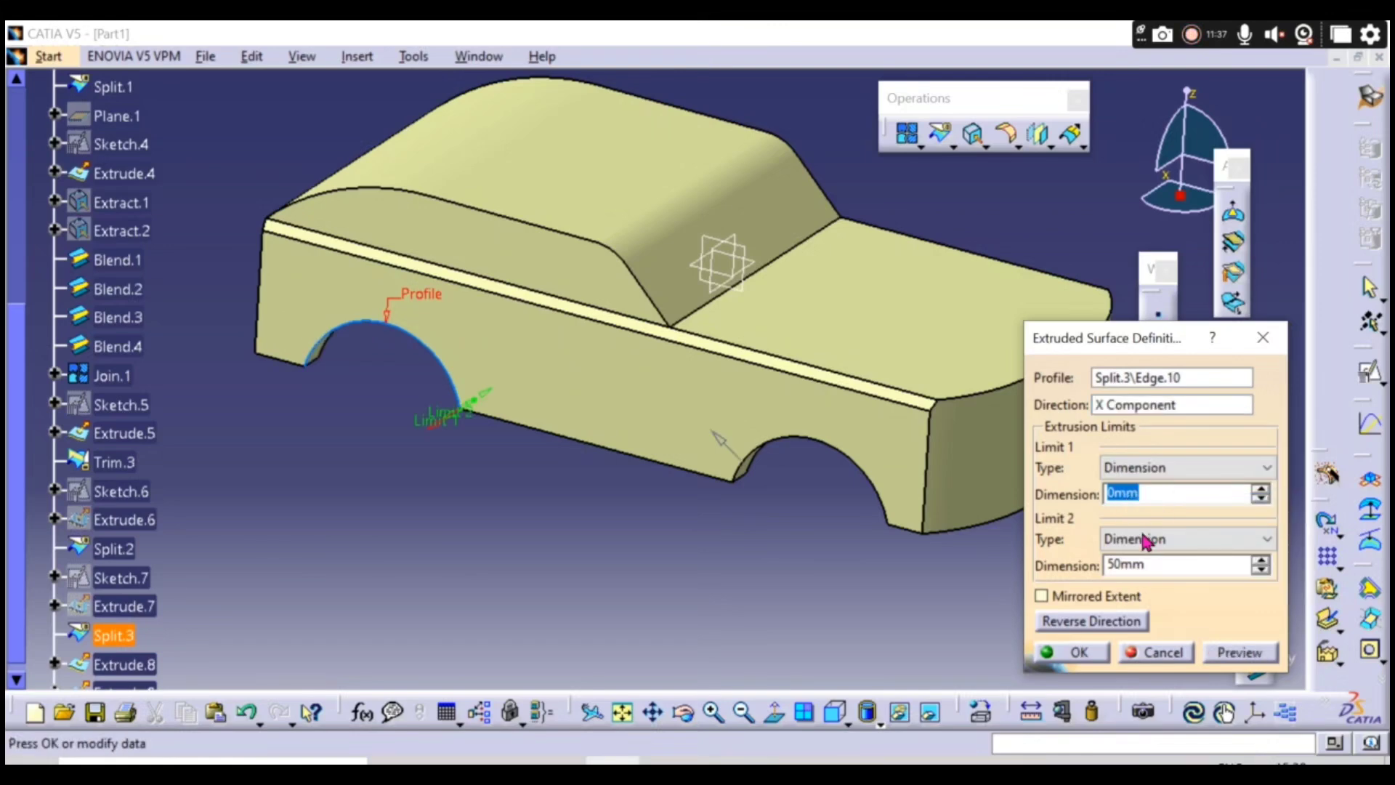
click(1073, 652)
middle_drag(784, 502, 658, 544)
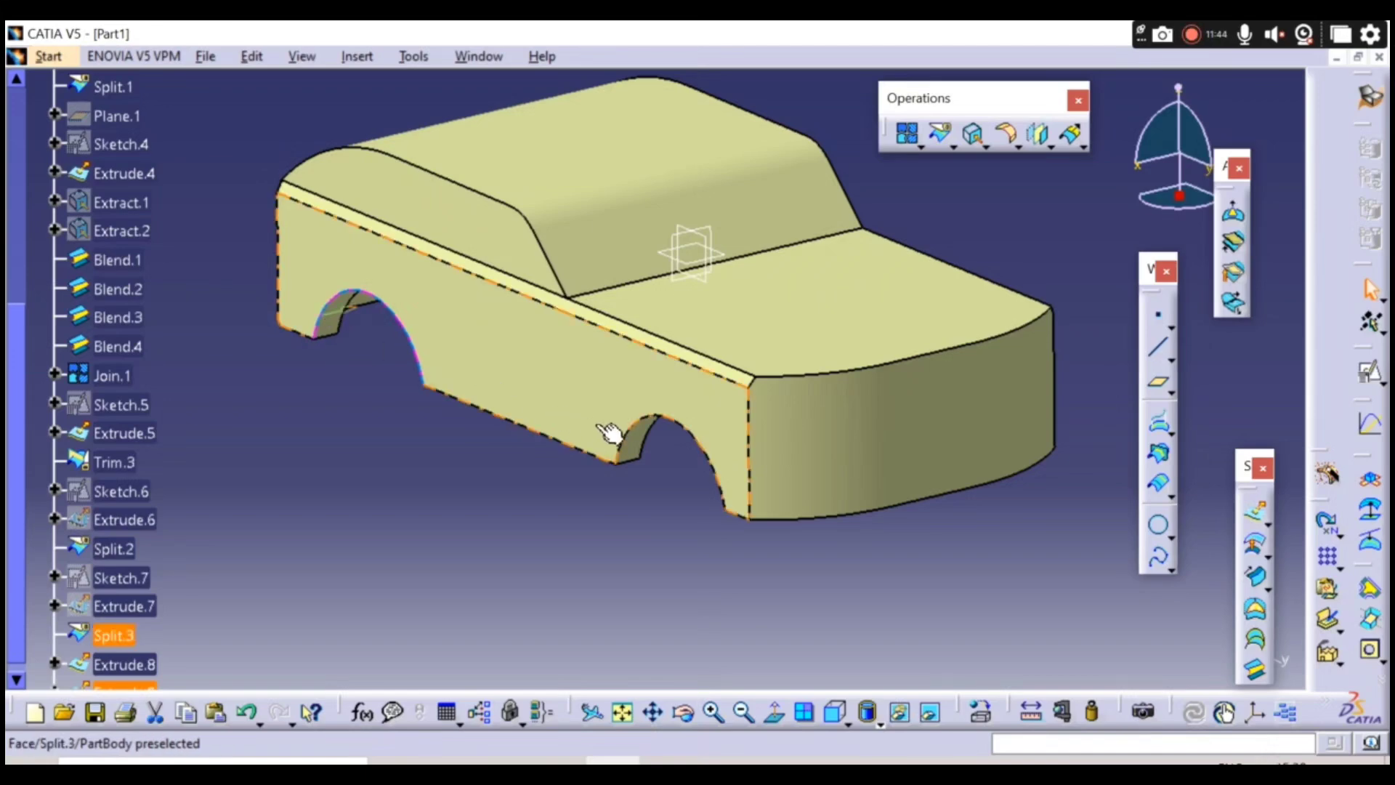
click(294, 112)
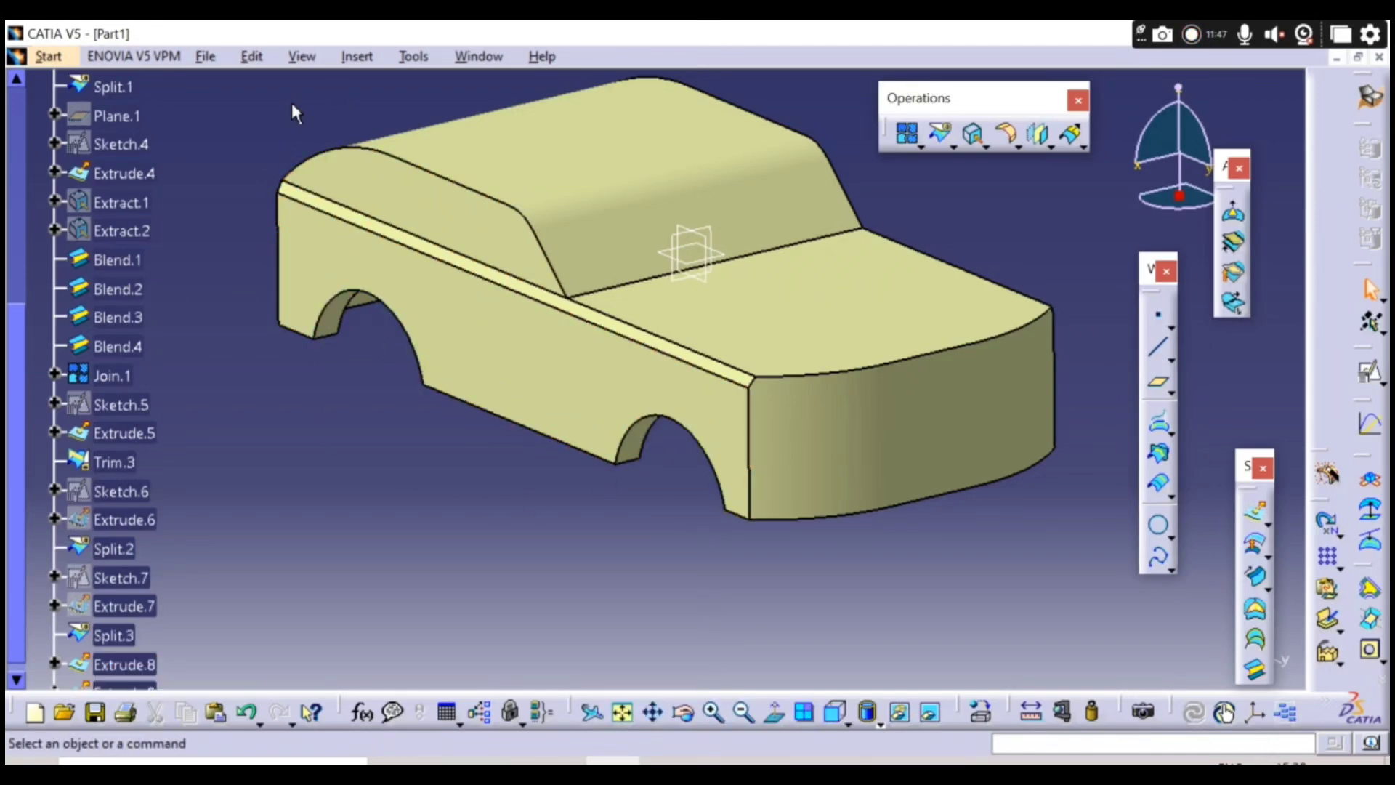
- Mirror the arch flange nearest the flat end to the opposite side of the body with Symmetry about the yz plane
click(366, 61)
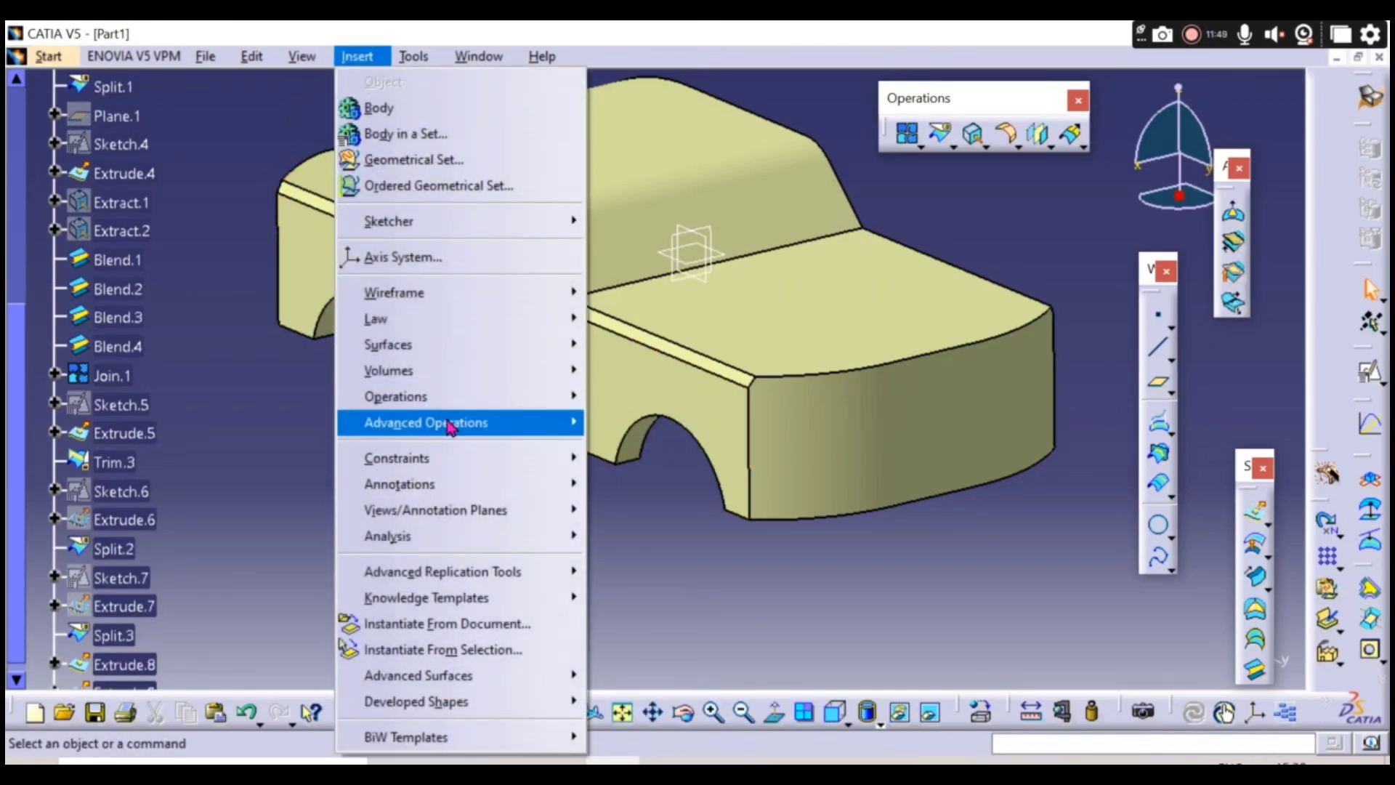
mouse_move(448, 420)
mouse_move(436, 396)
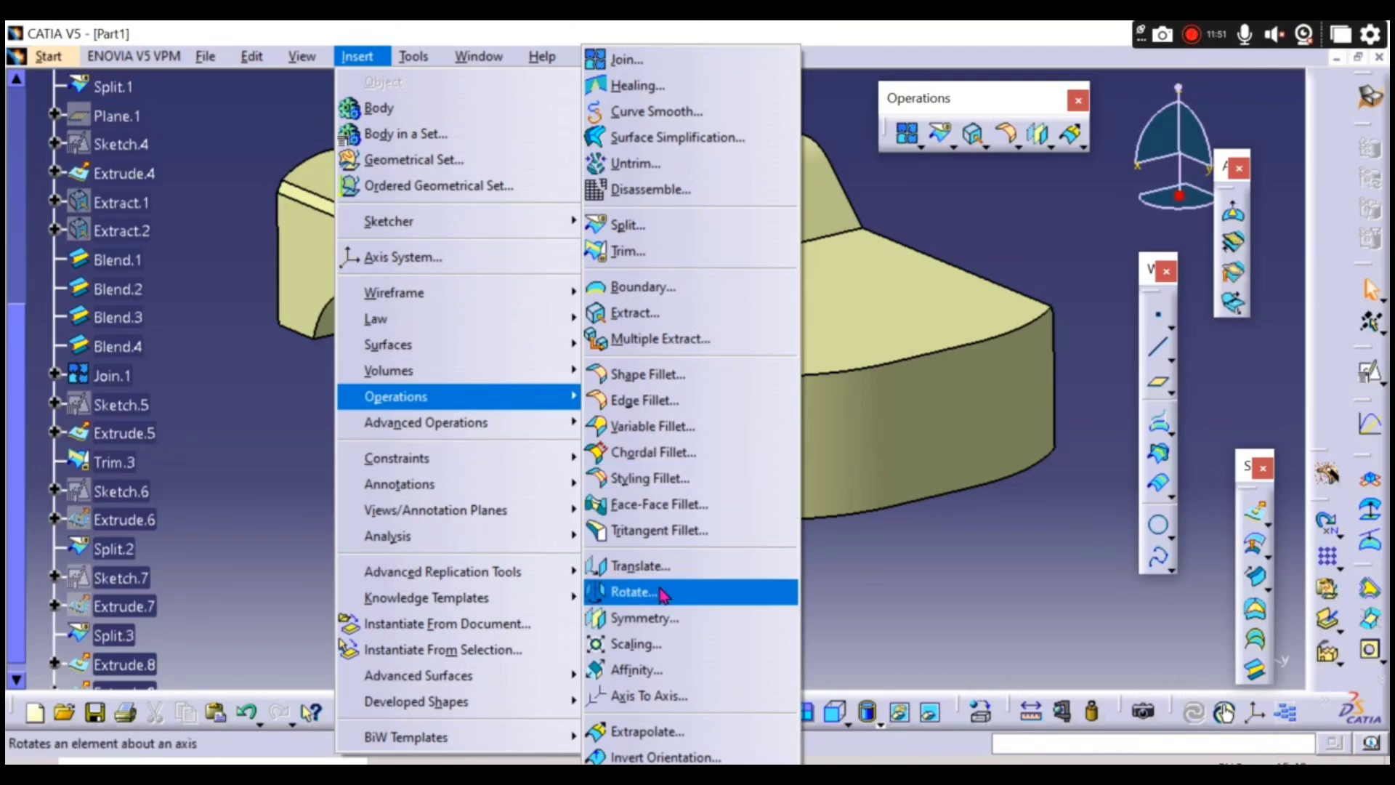
click(658, 617)
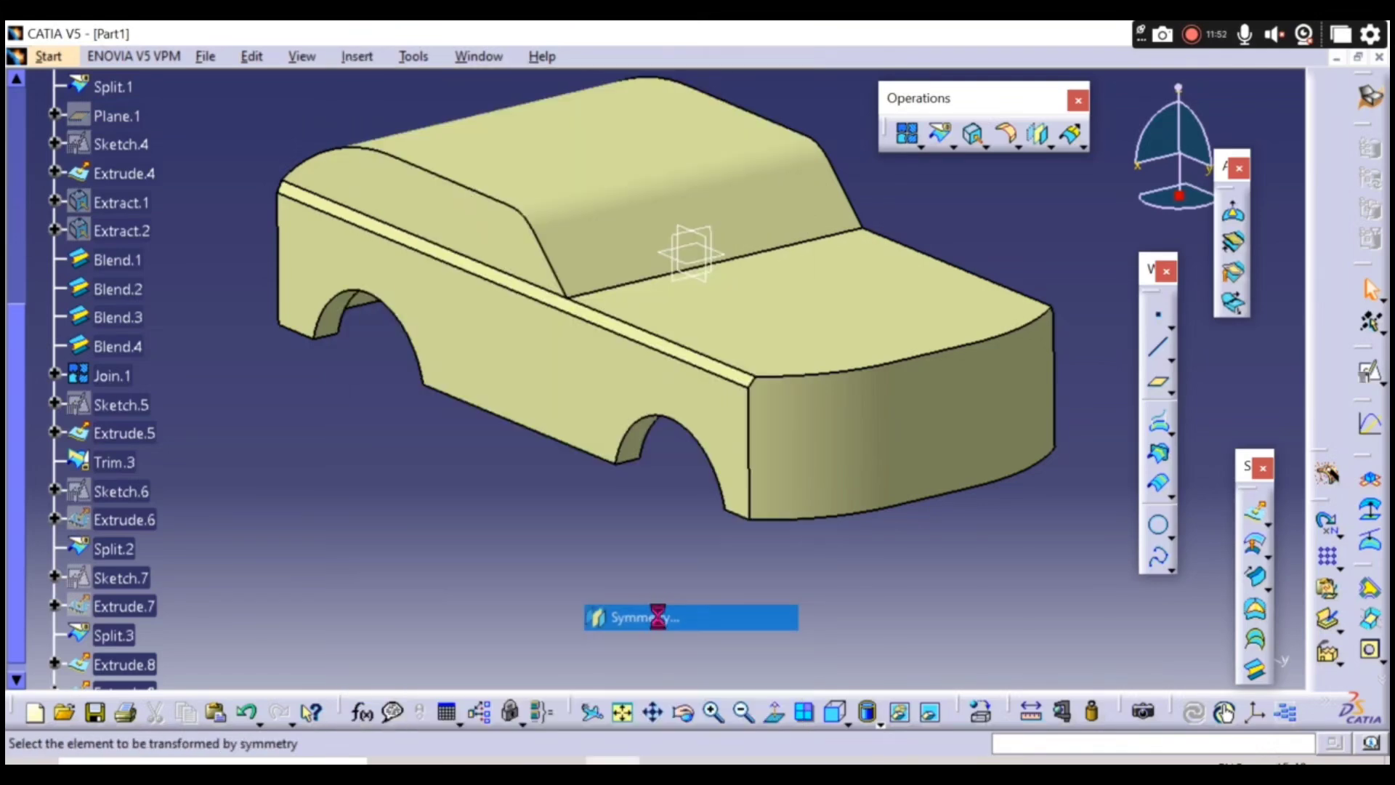
click(645, 447)
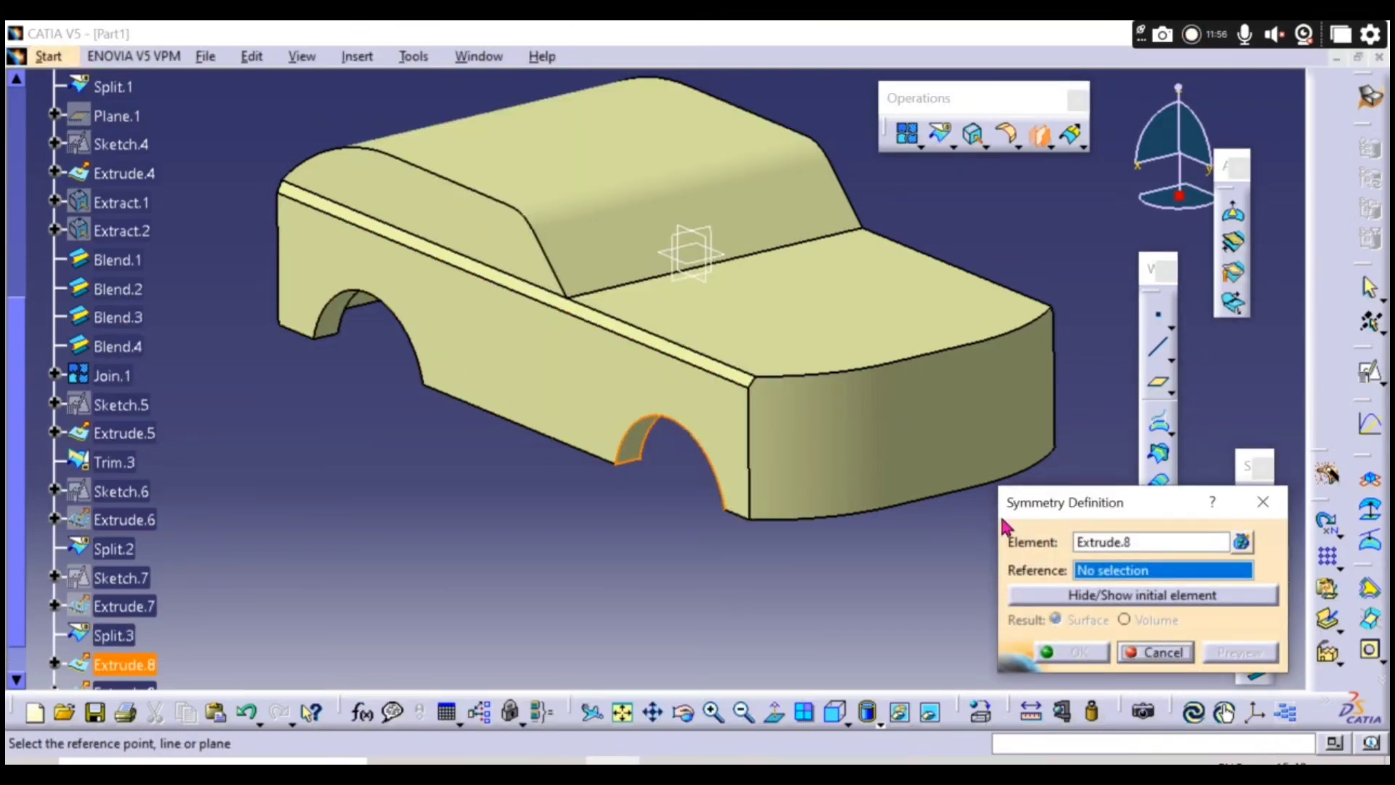
click(1082, 543)
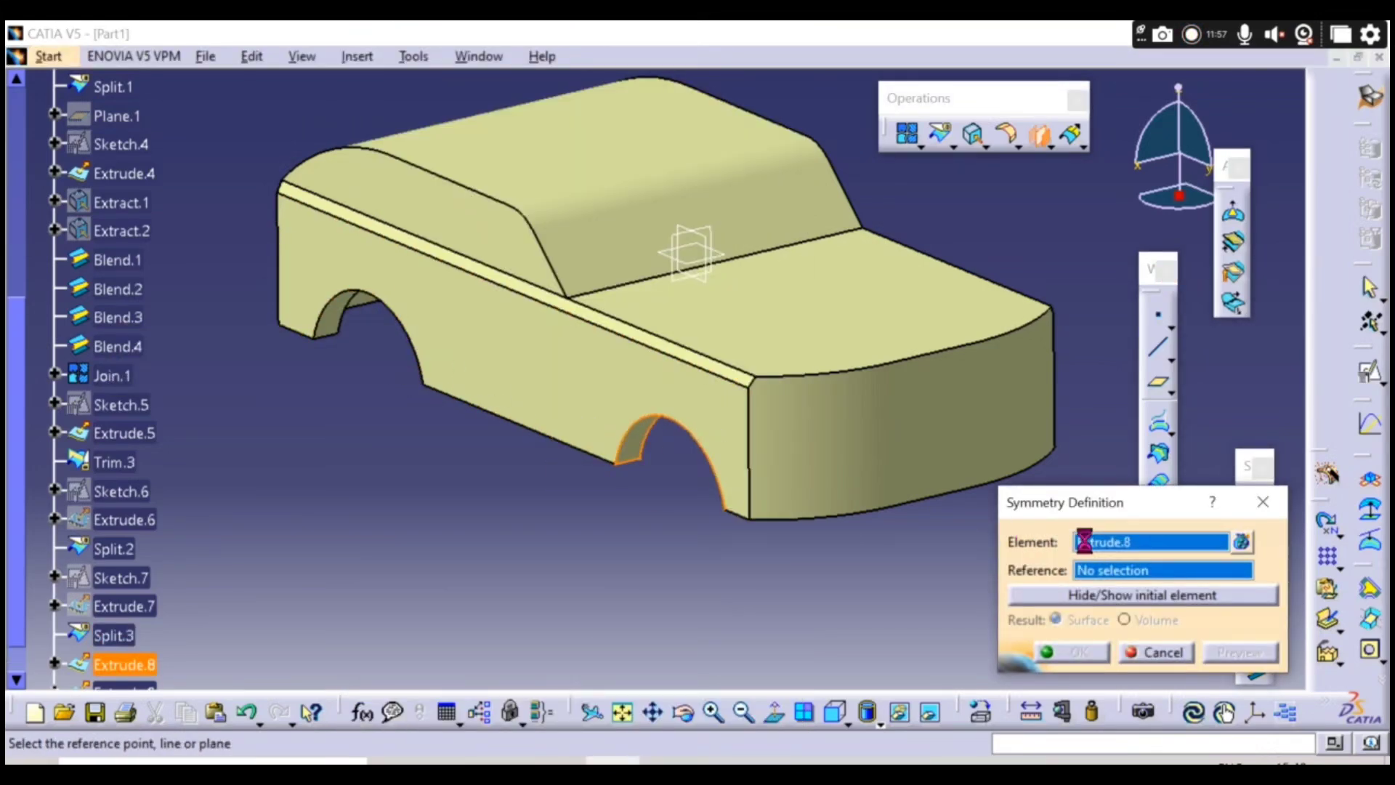
click(348, 320)
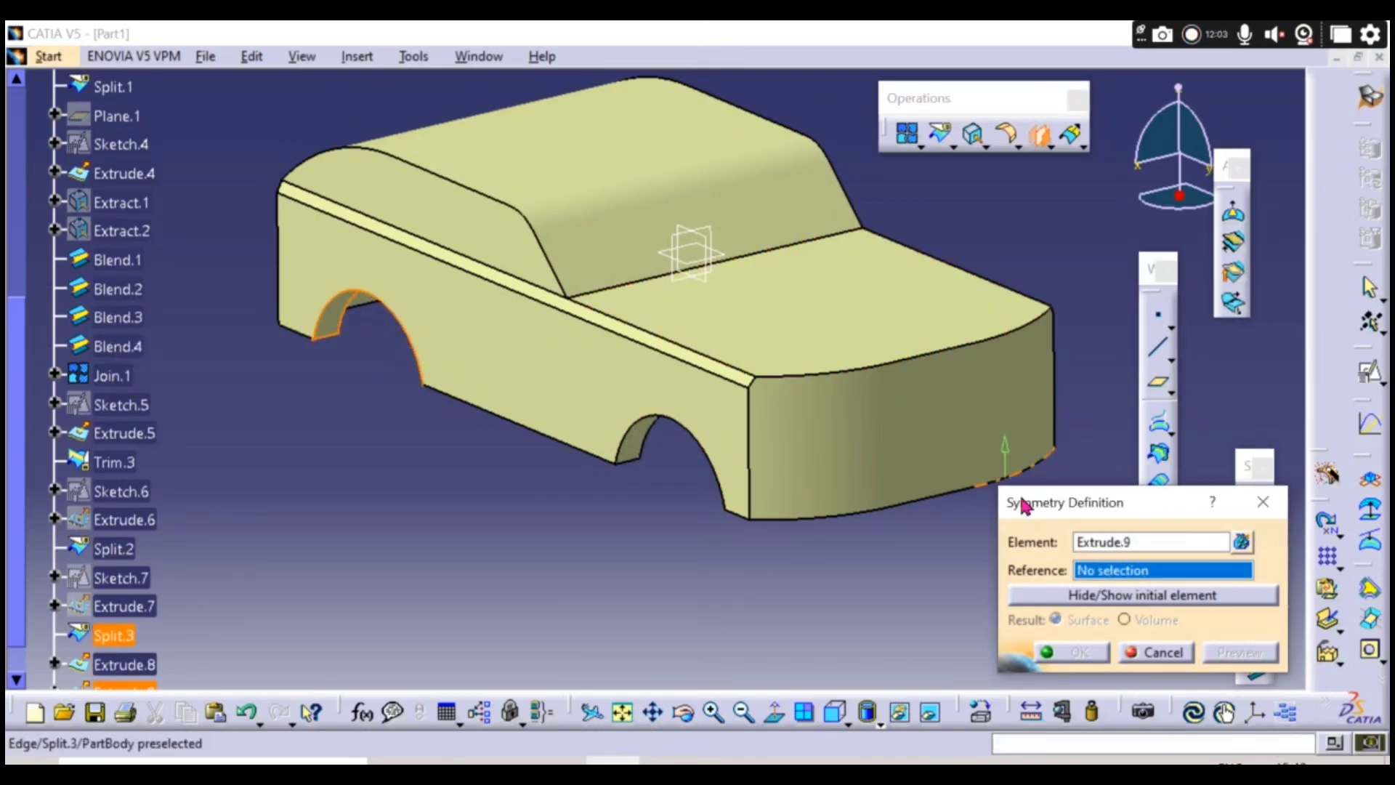
click(719, 294)
middle_drag(725, 314, 430, 429)
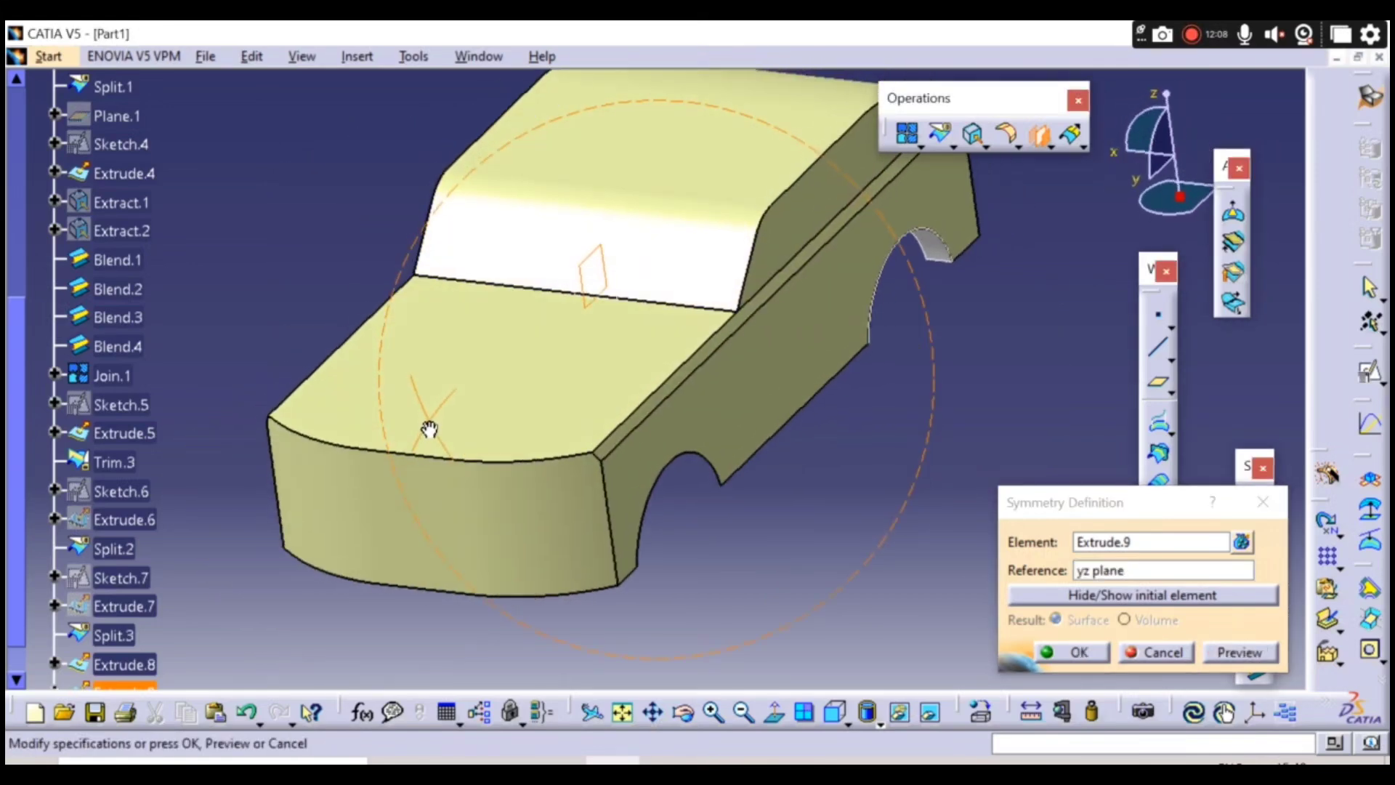
click(1035, 651)
- Mirror the arch flange nearest the rounded end to the opposite side with Symmetry about the yz plane
middle_drag(757, 533, 549, 226)
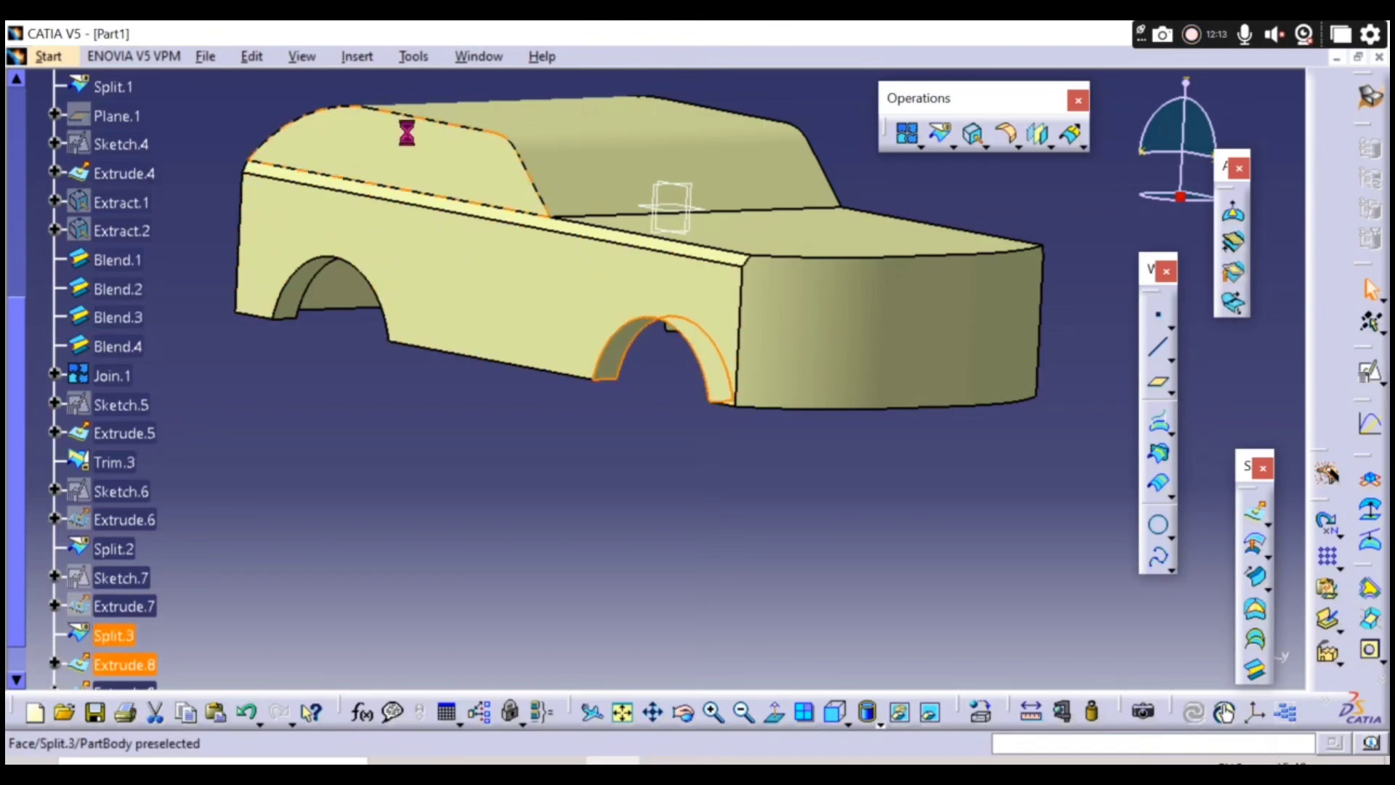
click(367, 61)
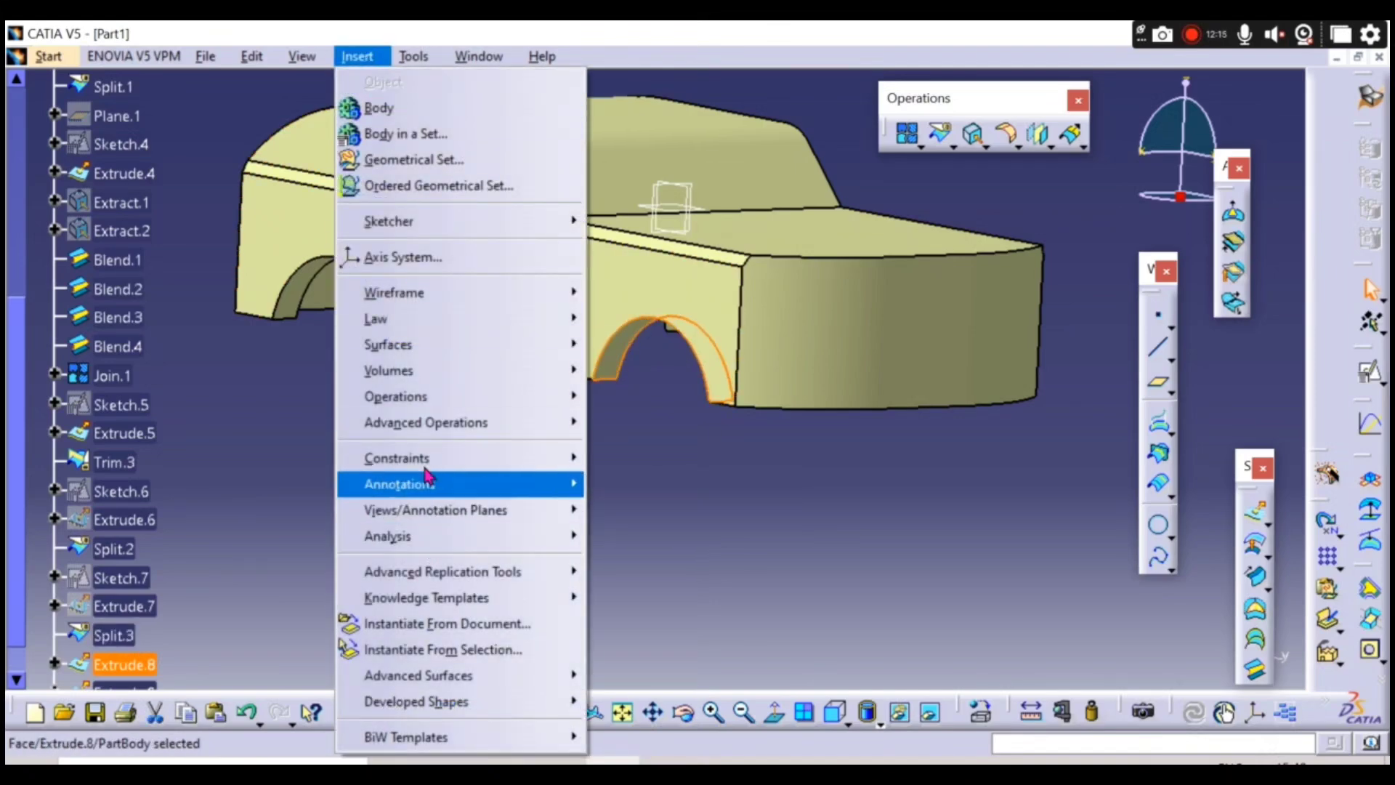
mouse_move(436, 397)
click(660, 613)
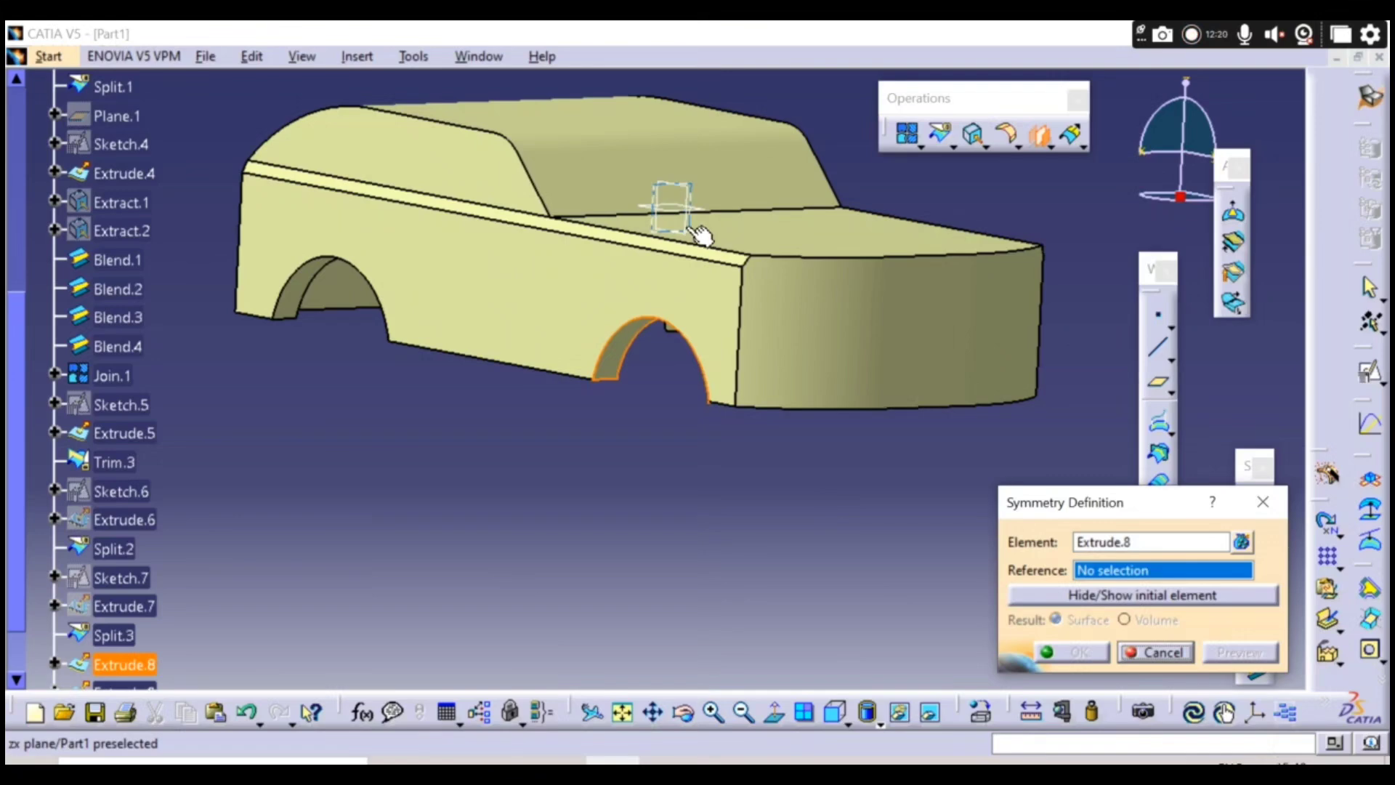
middle_drag(698, 234, 683, 297)
click(669, 255)
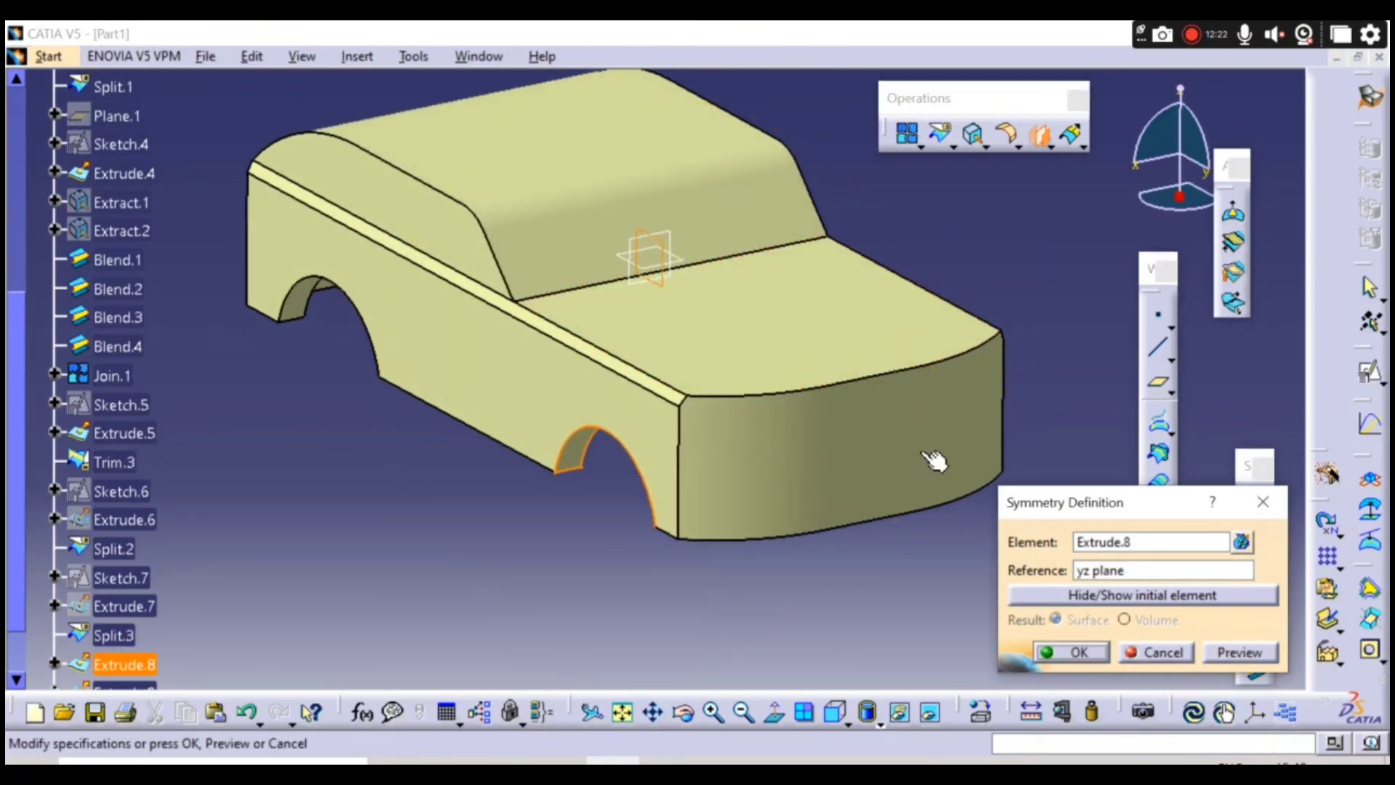
middle_drag(927, 461, 900, 421)
right_click(901, 421)
click(800, 351)
middle_drag(801, 343, 934, 529)
click(1055, 658)
middle_drag(552, 385, 901, 461)
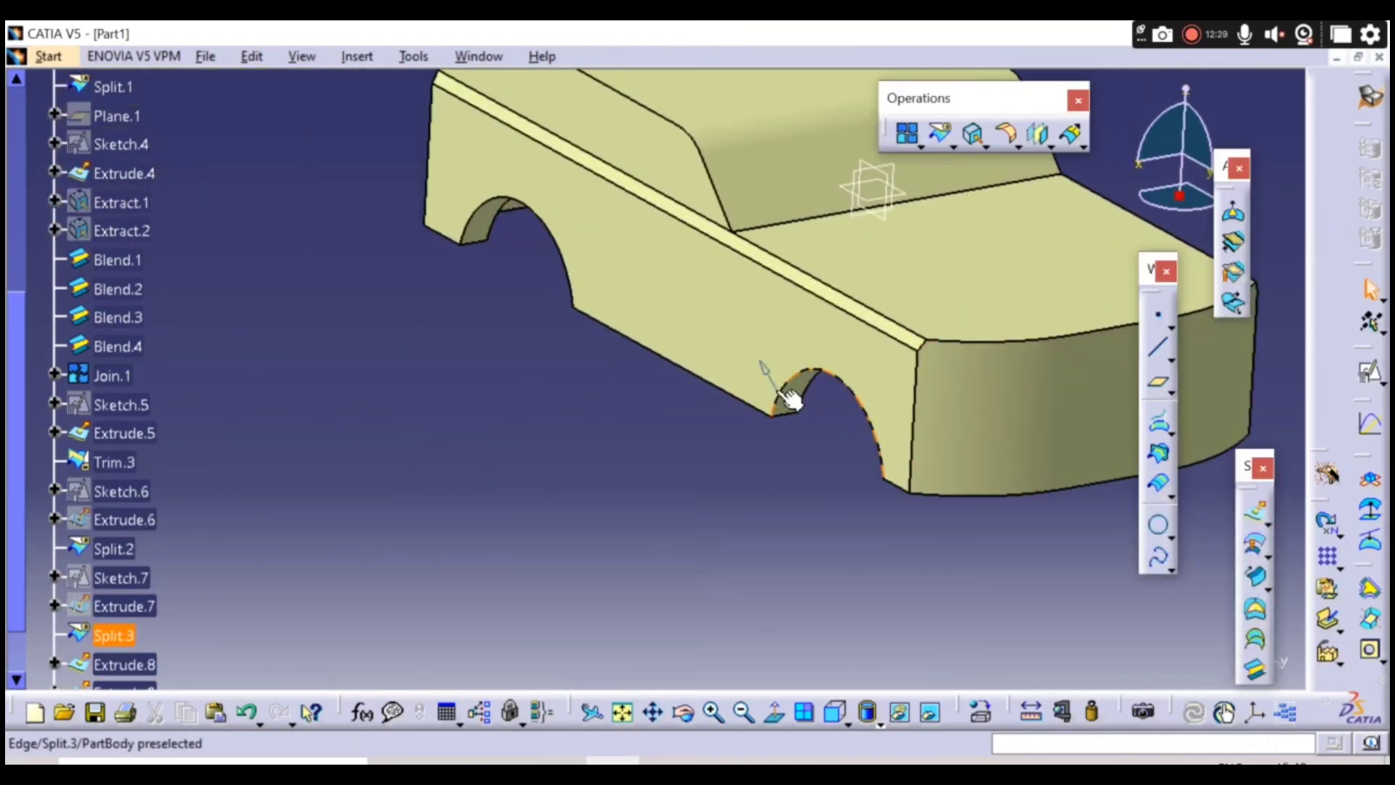
- Create a positioned sketch on the zx plane with a rectangle about 134 mm by 56 mm inside the body outline, mirrored about the vertical axis
mouse_move(791, 398)
middle_down()
mouse_move(882, 438)
mouse_move(812, 409)
middle_up()
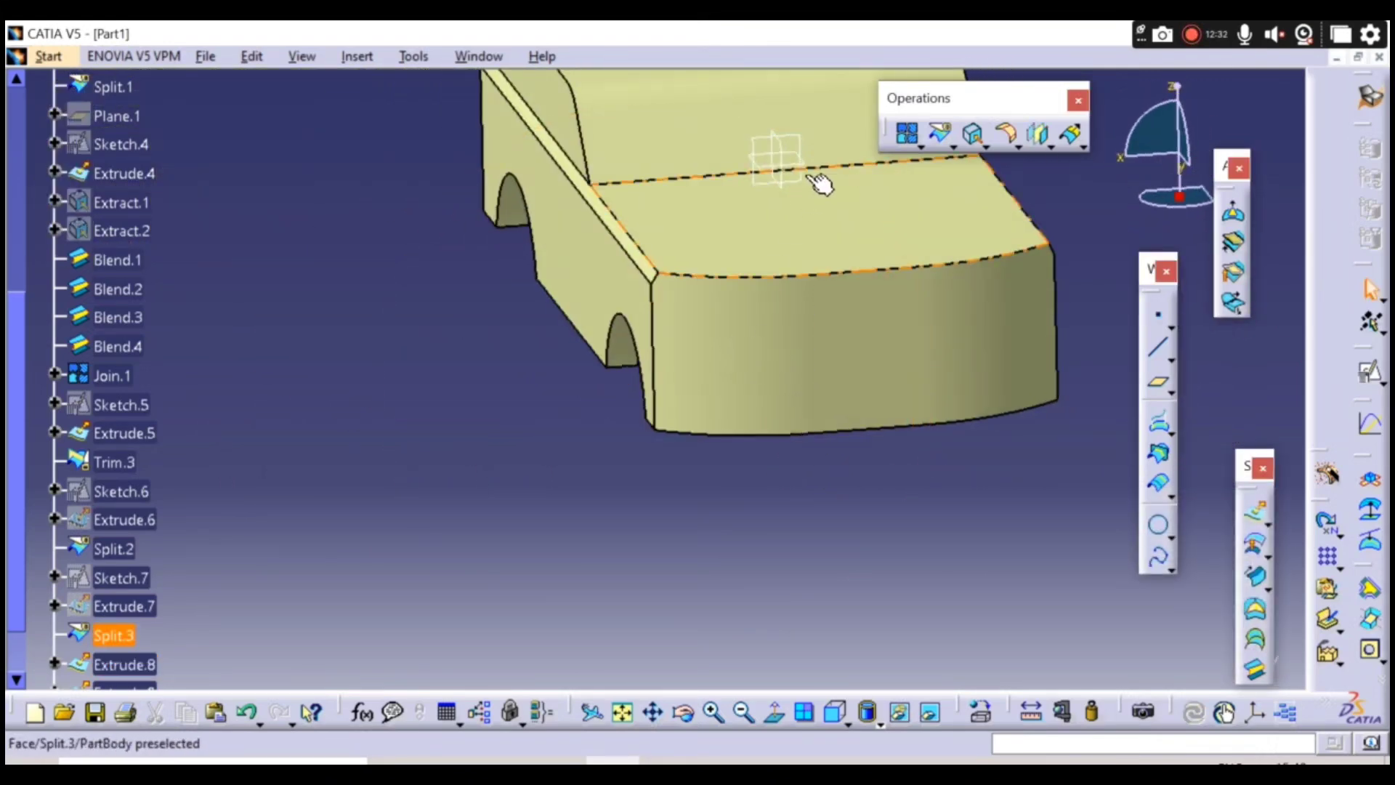
click(1371, 373)
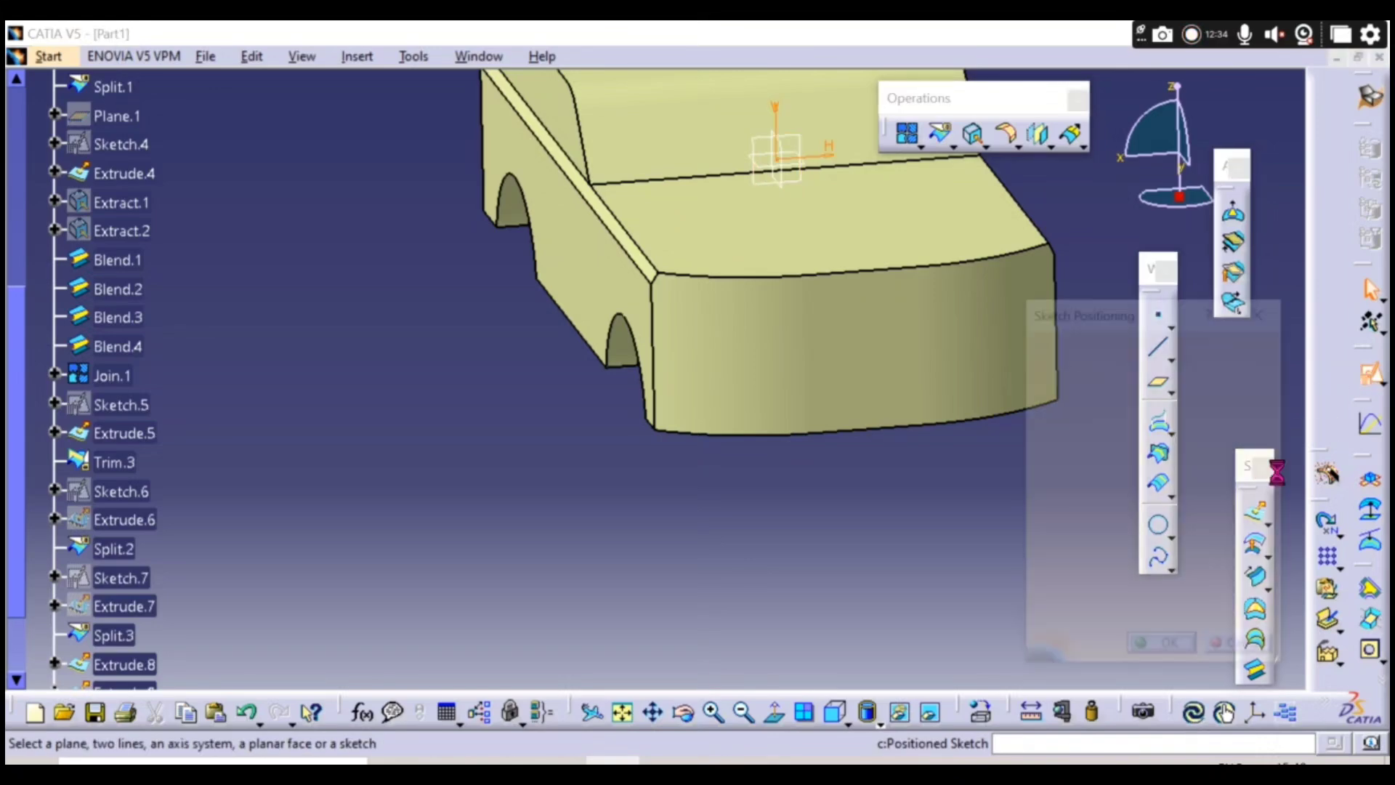
click(1173, 647)
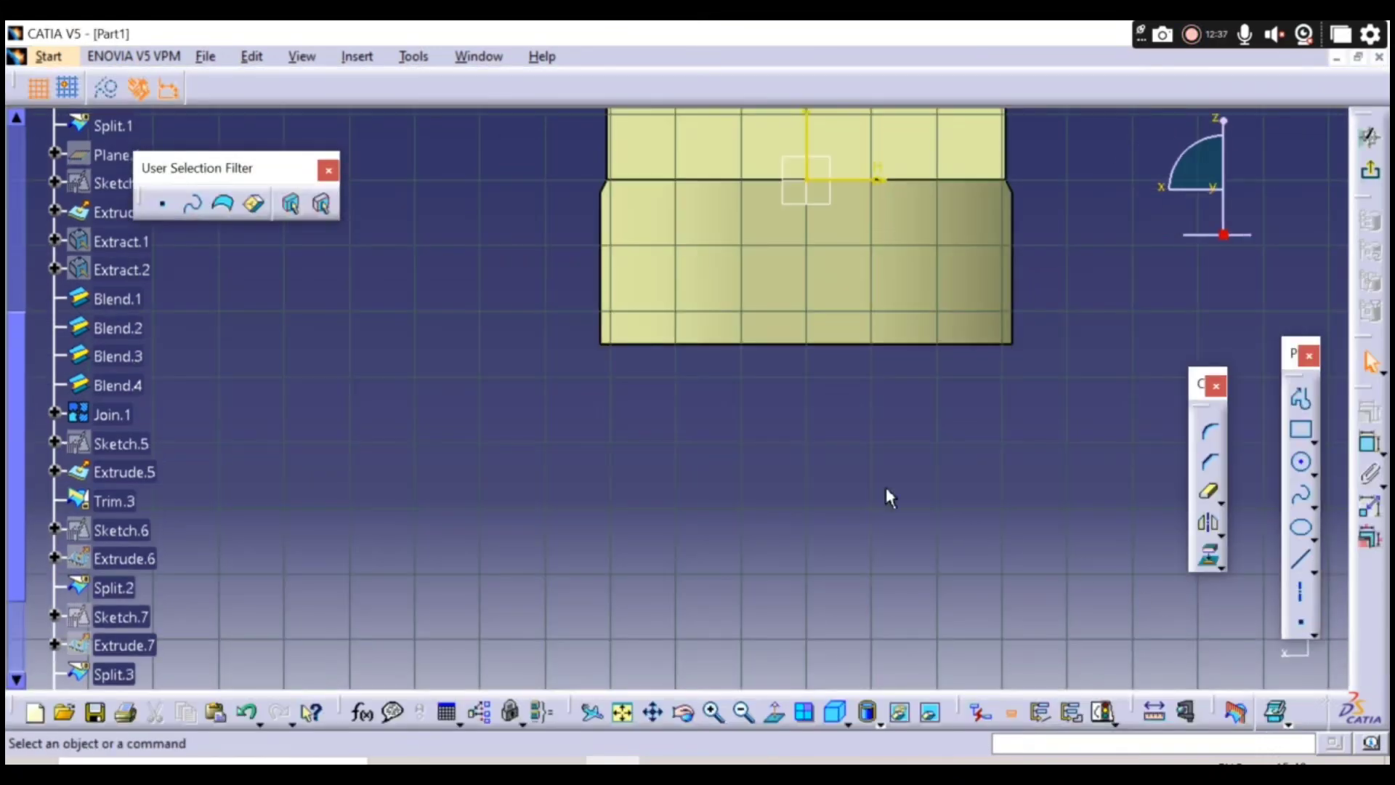
click(631, 300)
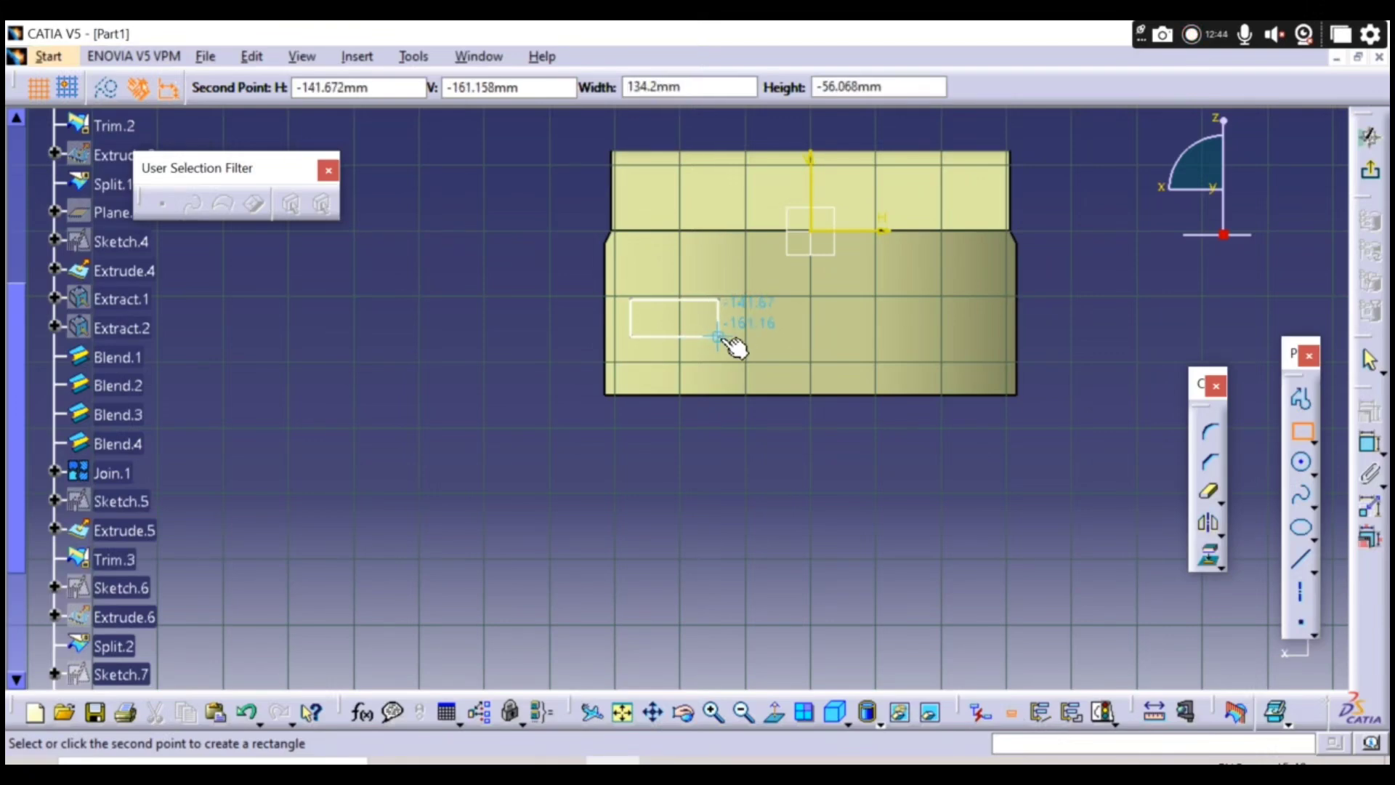
click(717, 336)
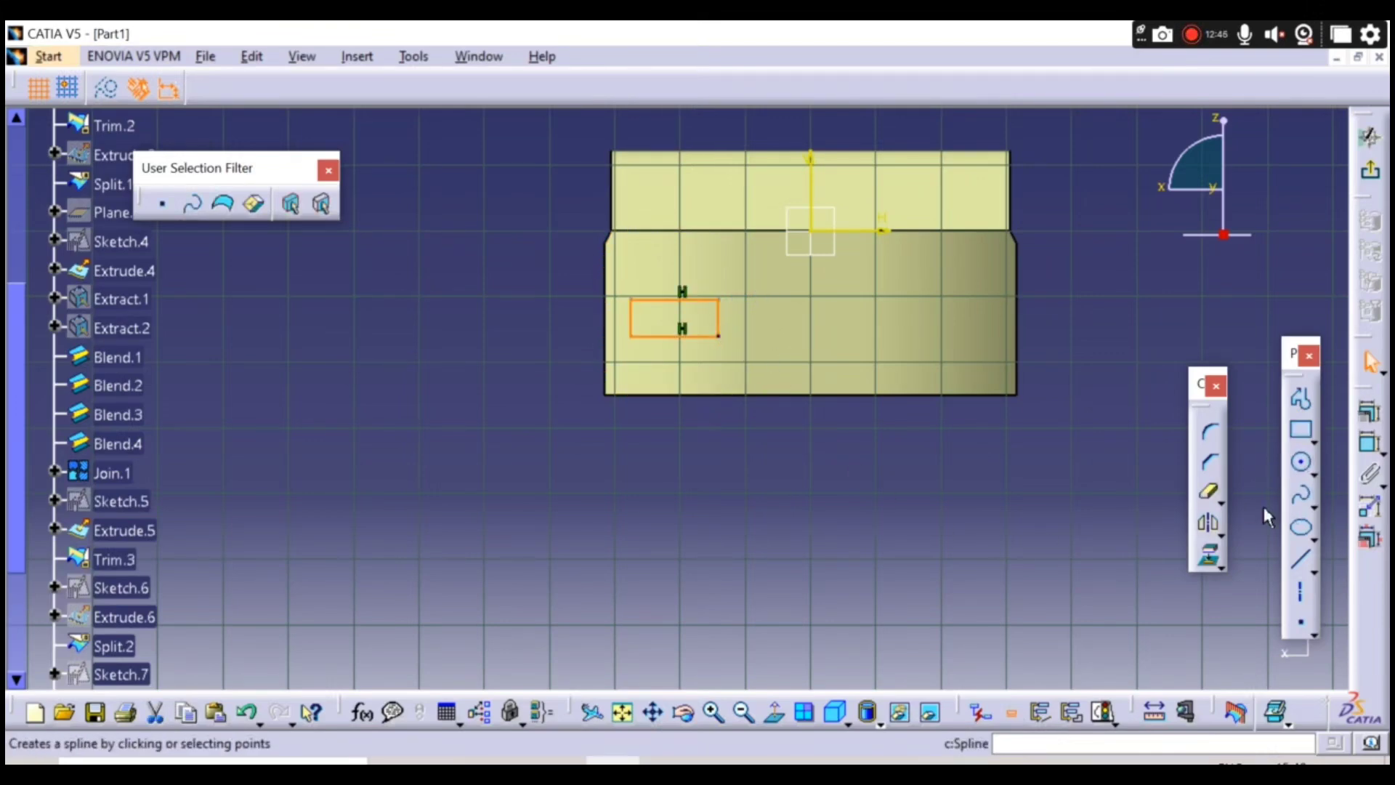
click(811, 198)
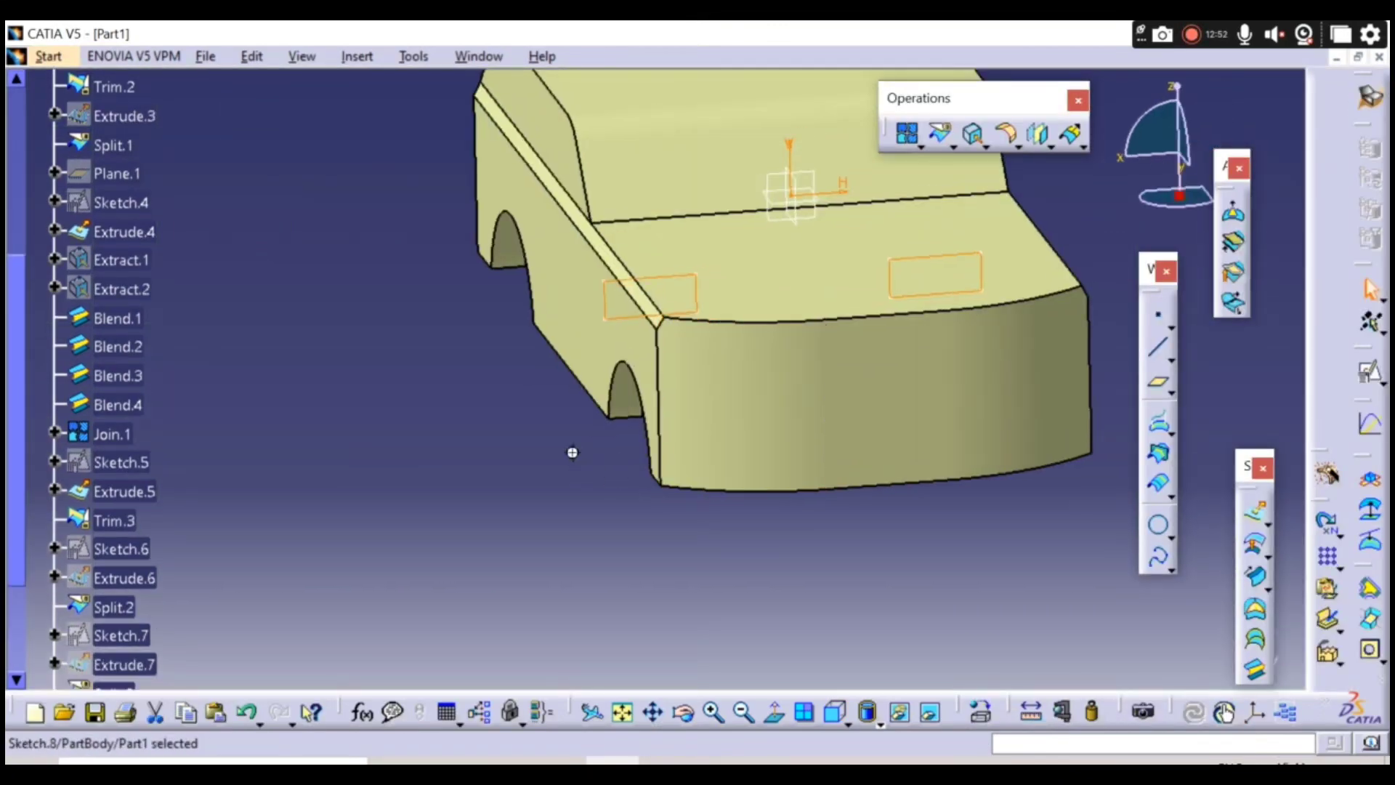
- Extrude both rectangles through the rounded end with limits of 813 mm and -477 mm, keeping both resulting boxes
mouse_move(570, 452)
middle_down()
mouse_move(820, 353)
mouse_move(719, 336)
mouse_move(595, 218)
mouse_move(751, 377)
middle_up()
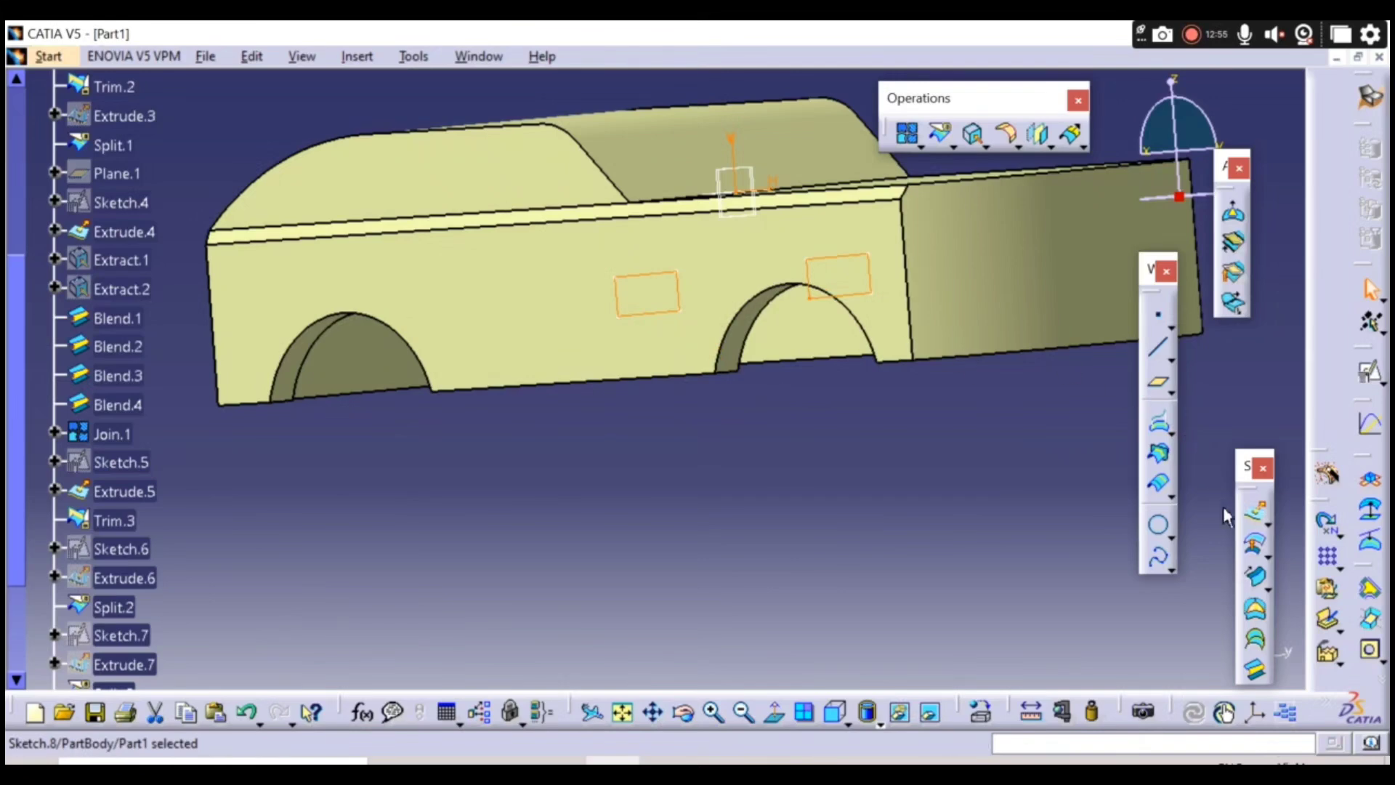
click(1255, 525)
middle_drag(579, 533, 536, 634)
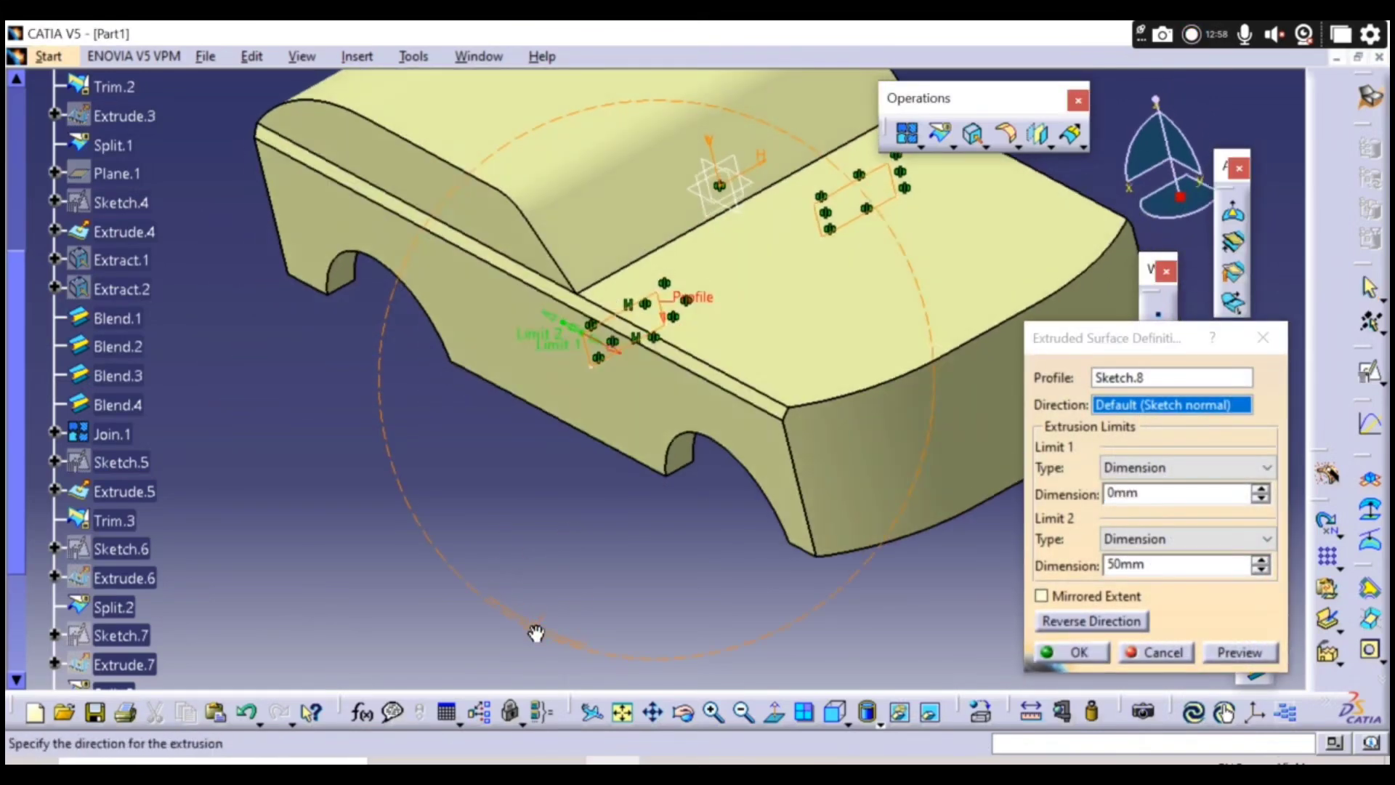
middle_drag(593, 352, 480, 263)
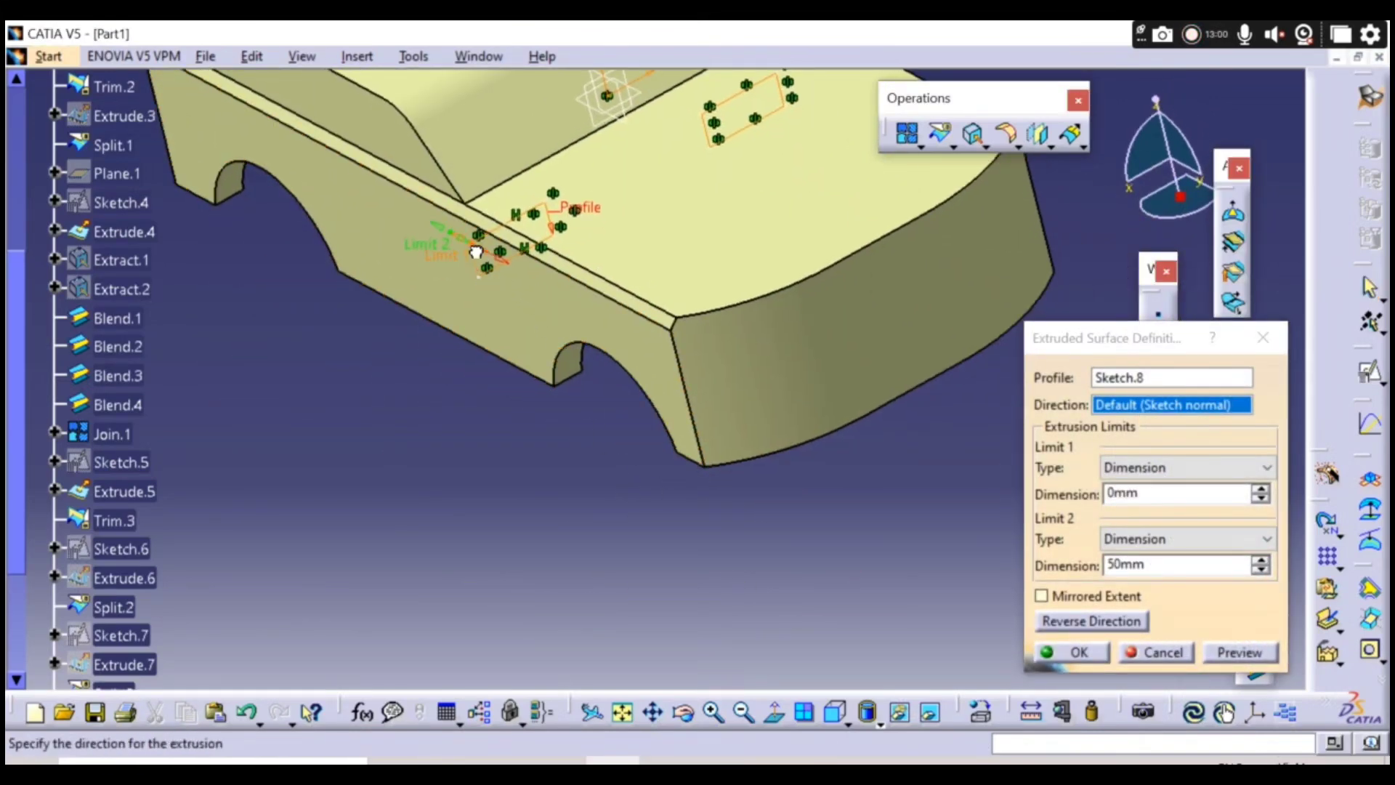
drag(606, 365, 776, 472)
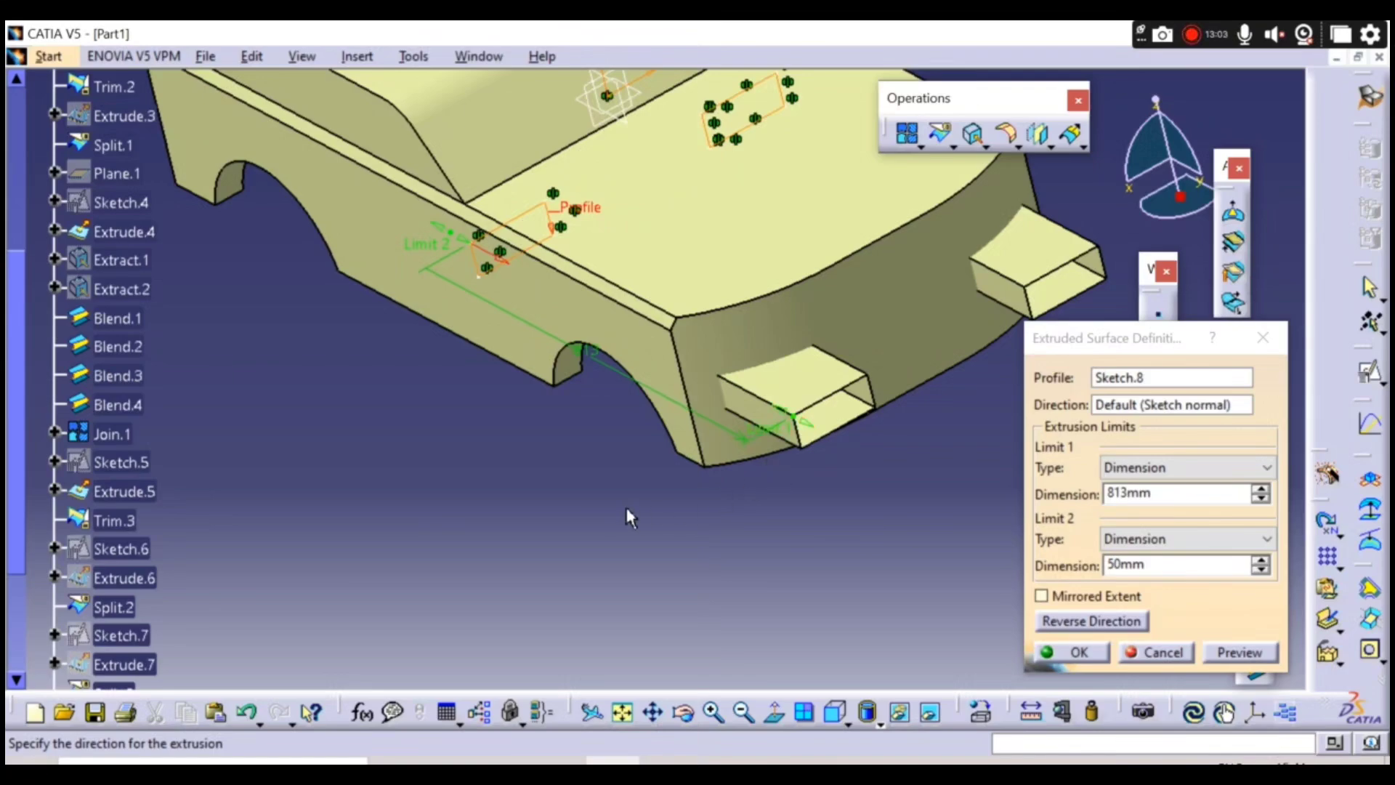
middle_drag(627, 509, 511, 281)
drag(479, 272, 669, 186)
middle_drag(670, 187, 614, 231)
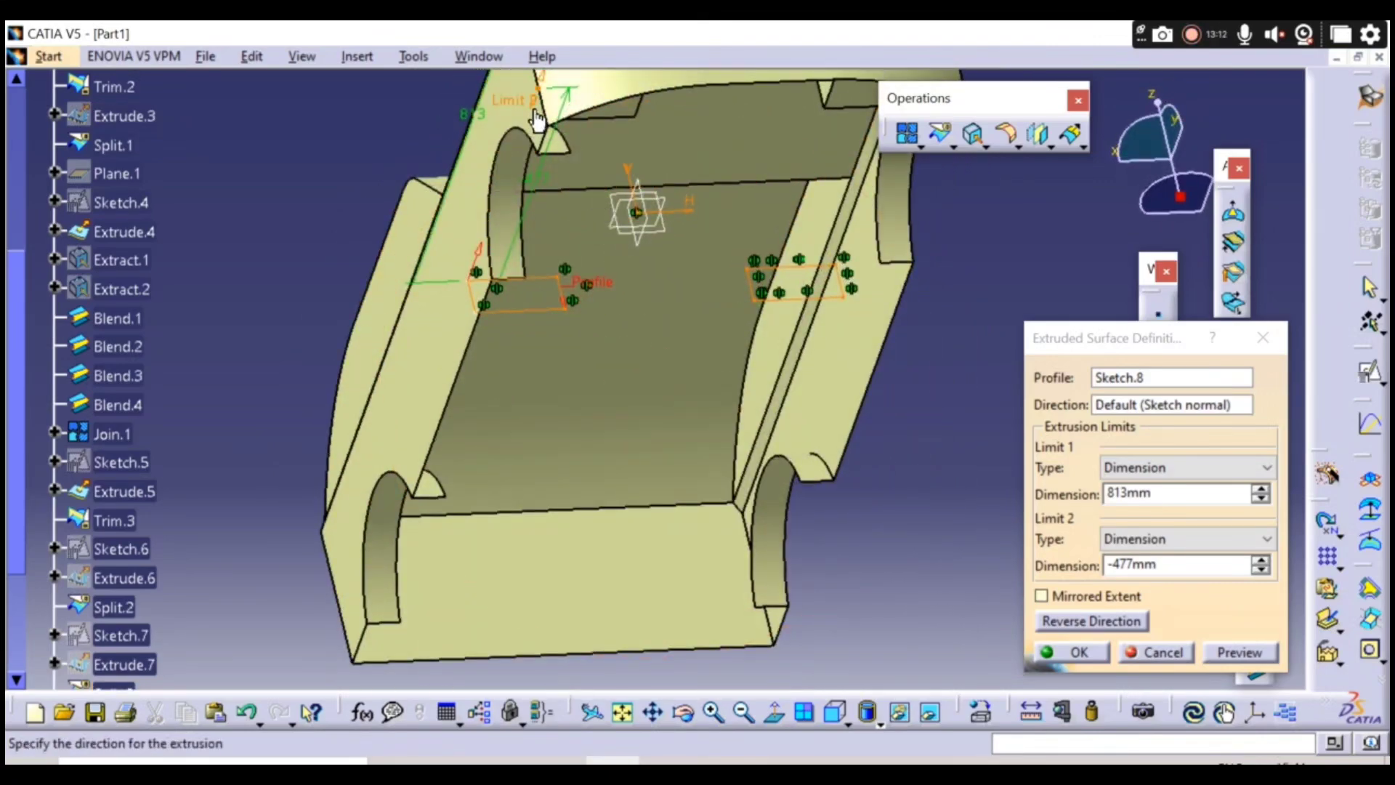
middle_drag(703, 309, 762, 523)
click(1075, 654)
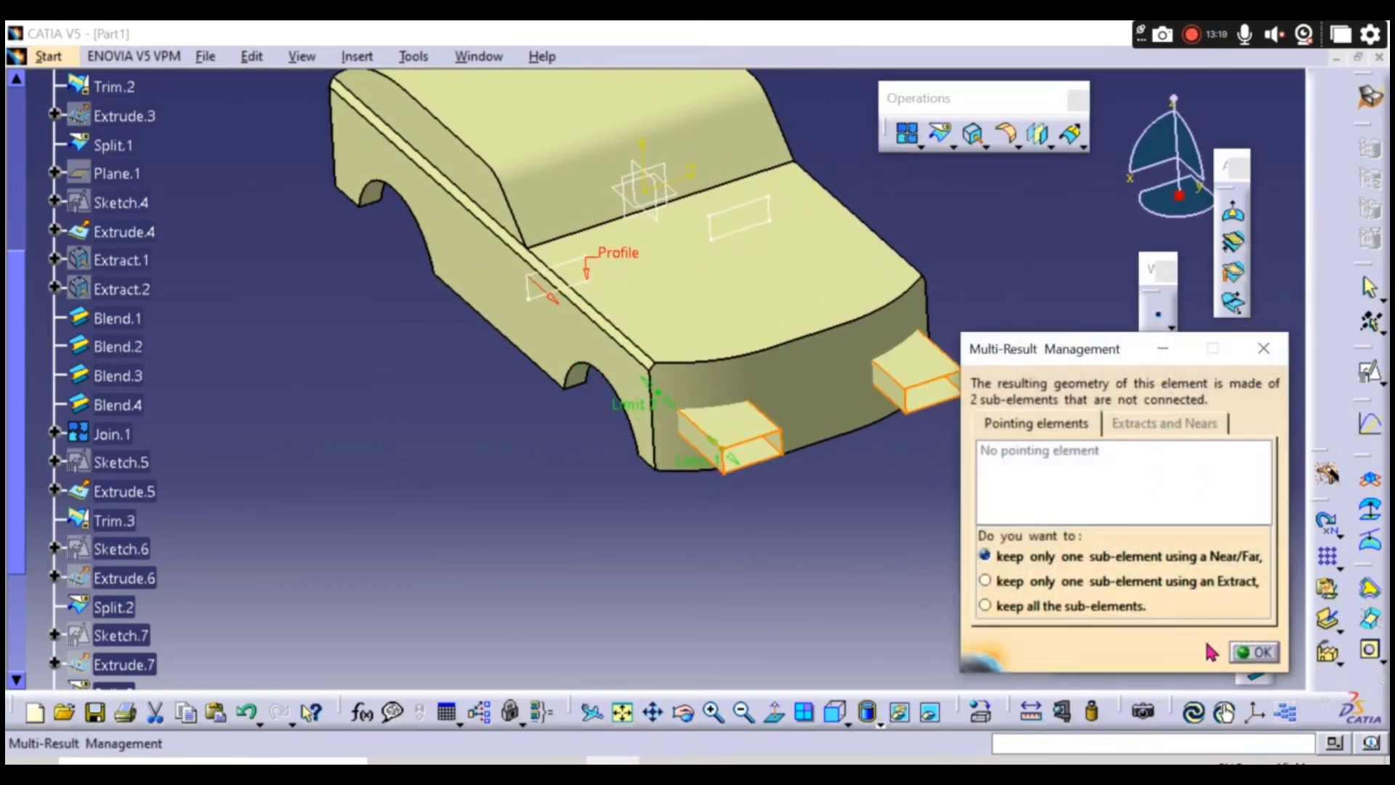
click(1246, 652)
click(1185, 653)
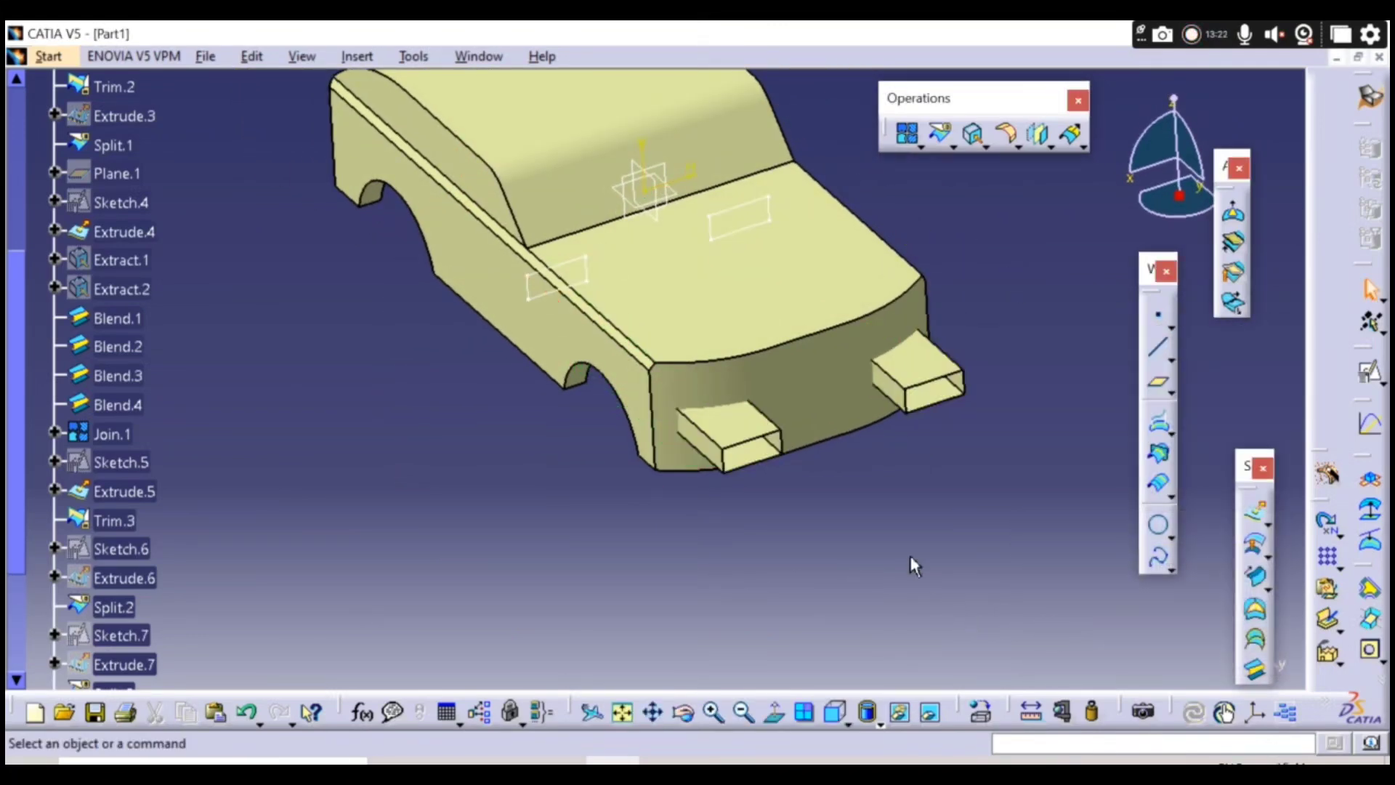
- Split the car body with the two box surfaces to cut rectangular openings in the rounded end, and hide the boxes
click(948, 147)
click(980, 144)
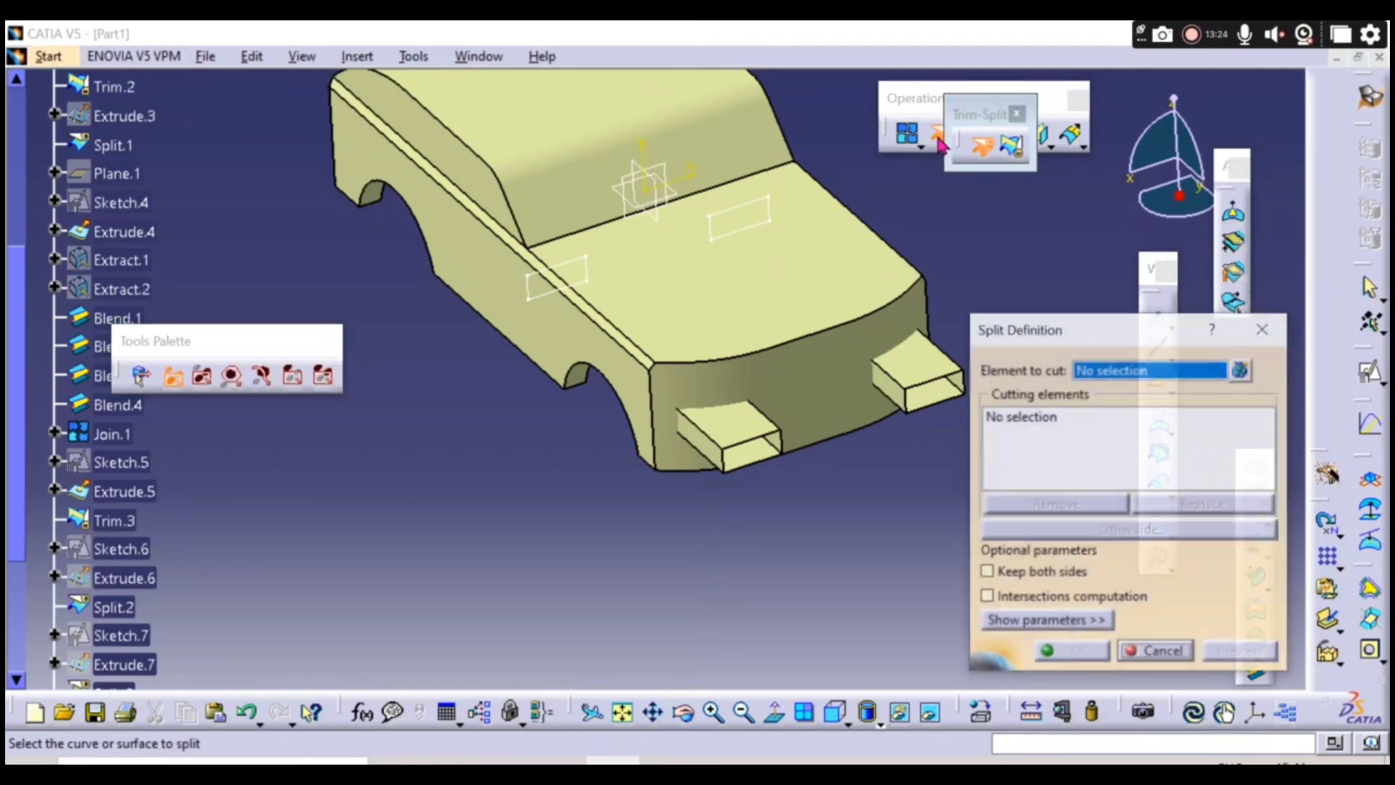
click(828, 401)
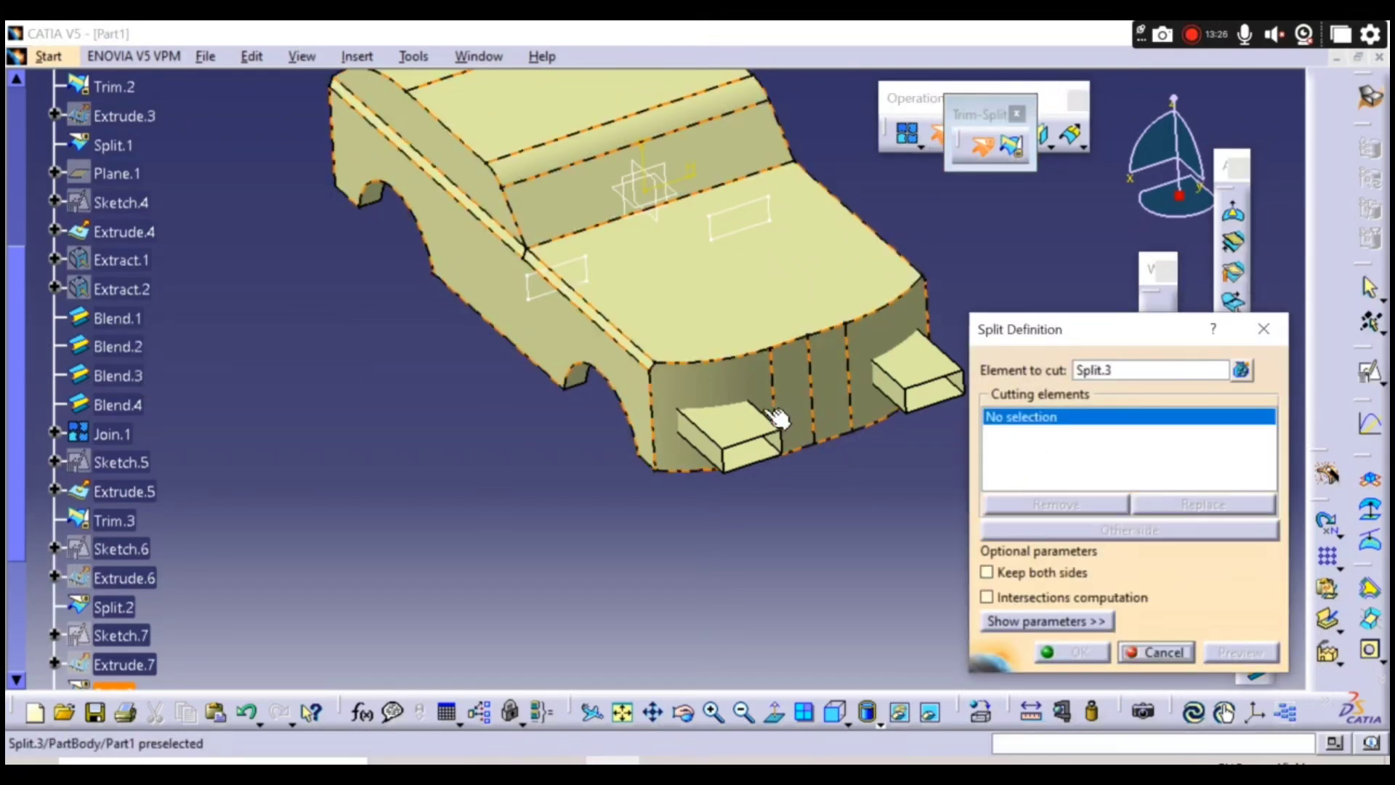
click(843, 472)
click(1071, 651)
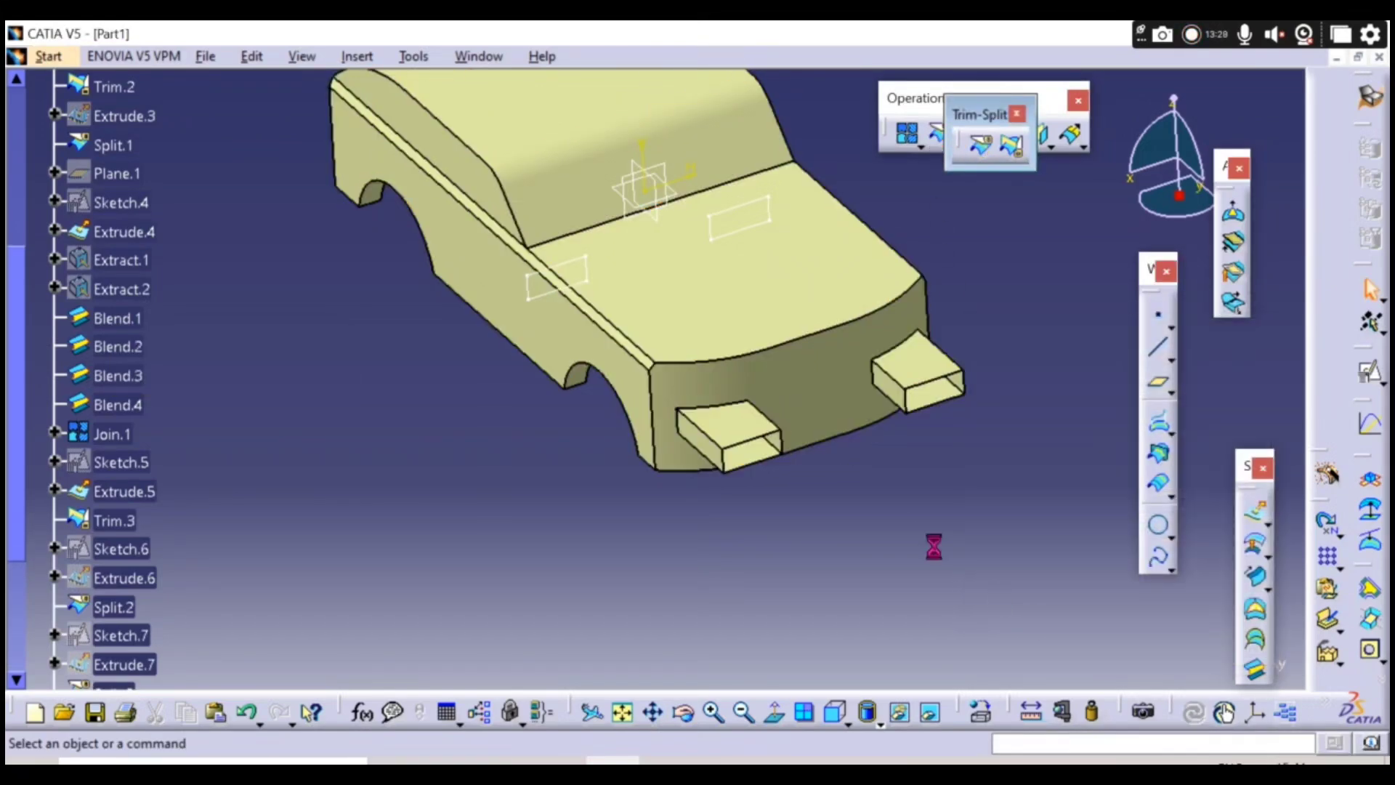
right_click(753, 436)
click(779, 378)
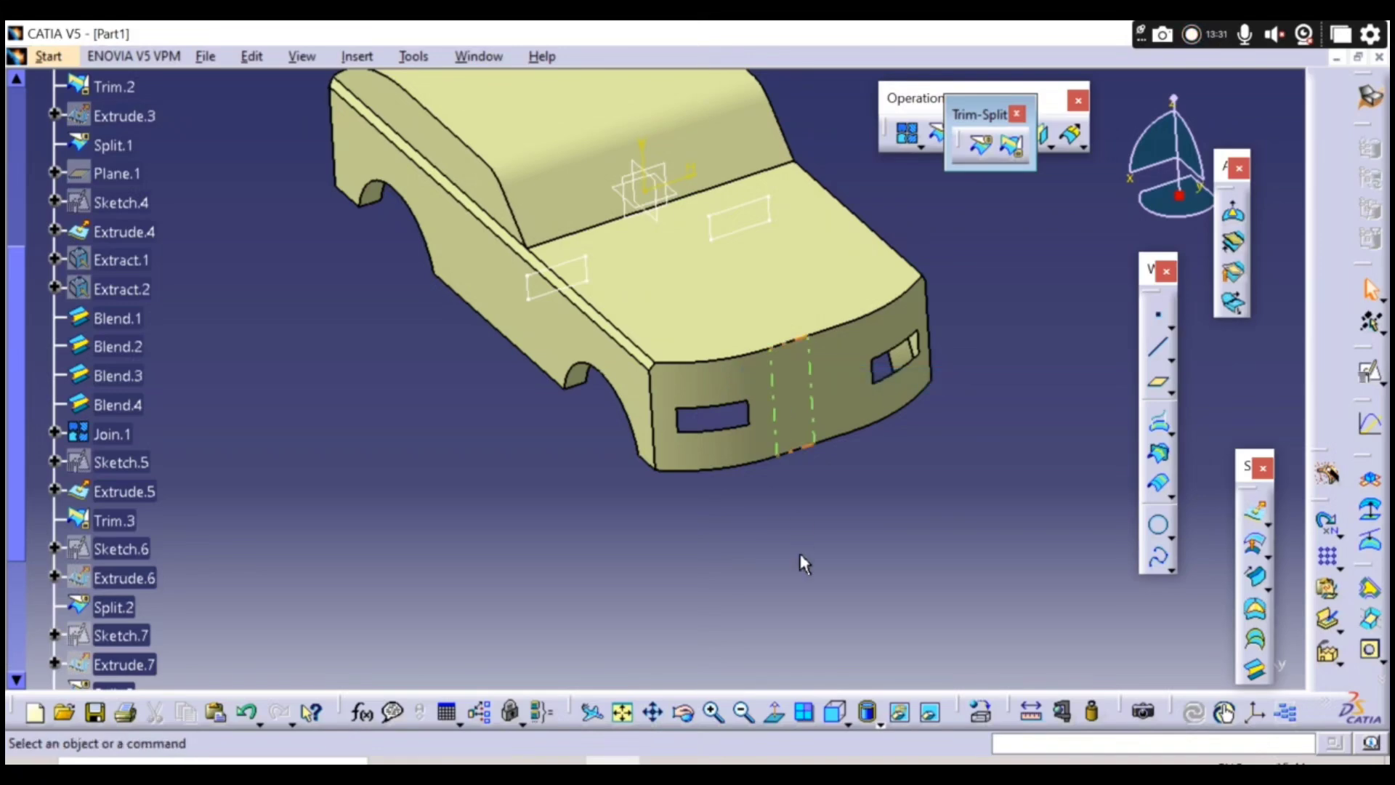
- Create a positioned sketch on the zx plane with a rectangle about 134 mm by 32 mm below the existing light rectangle, mirrored about the vertical axis
middle_drag(804, 564, 850, 465)
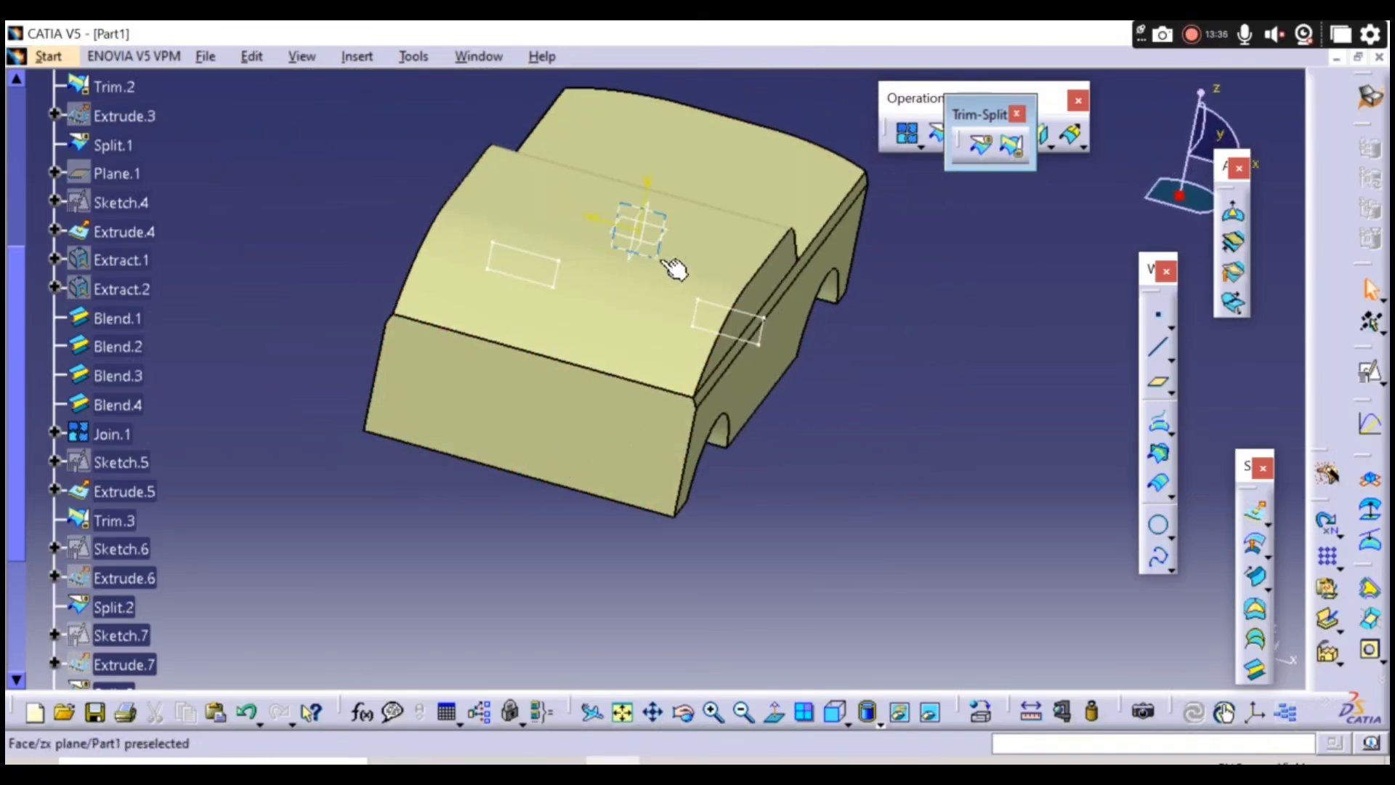
click(1370, 372)
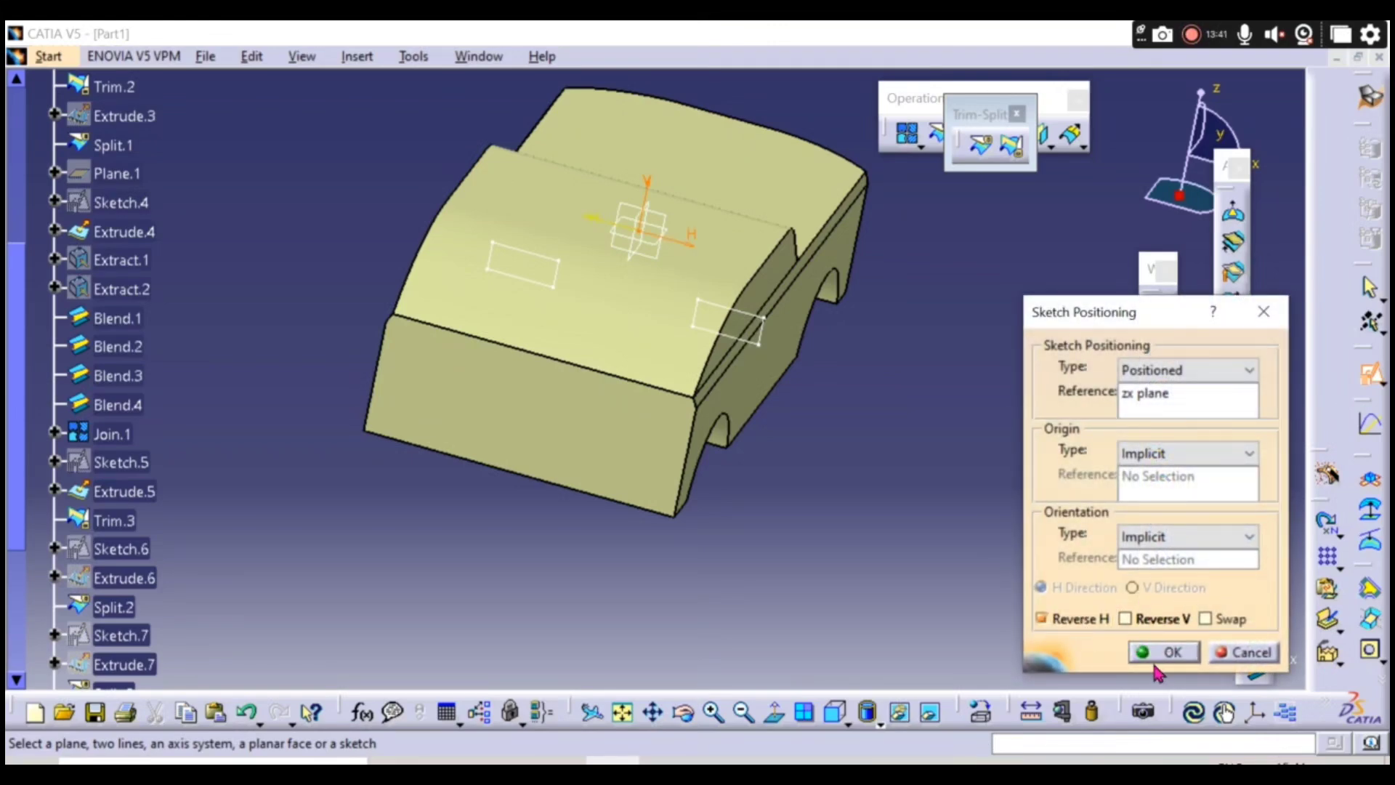
click(1155, 658)
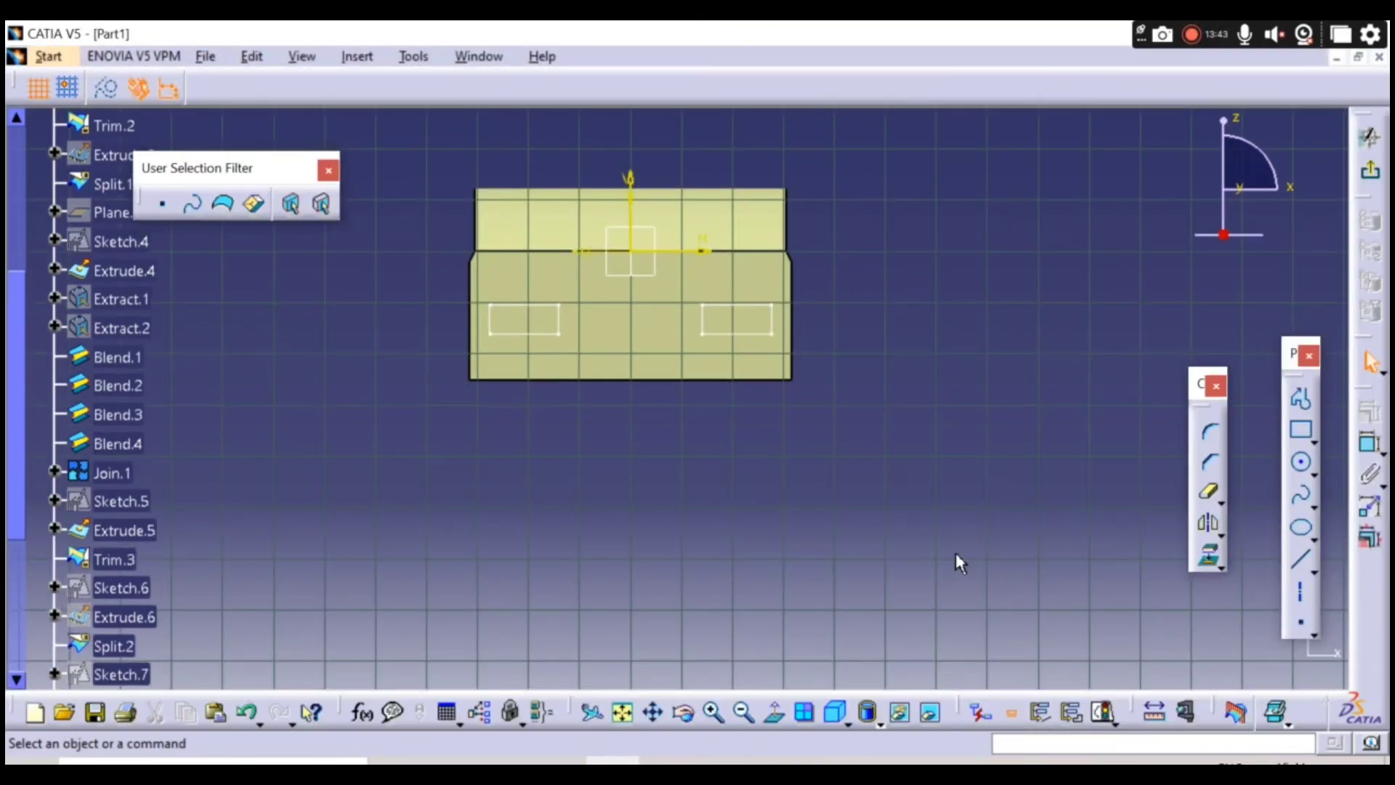
click(1301, 429)
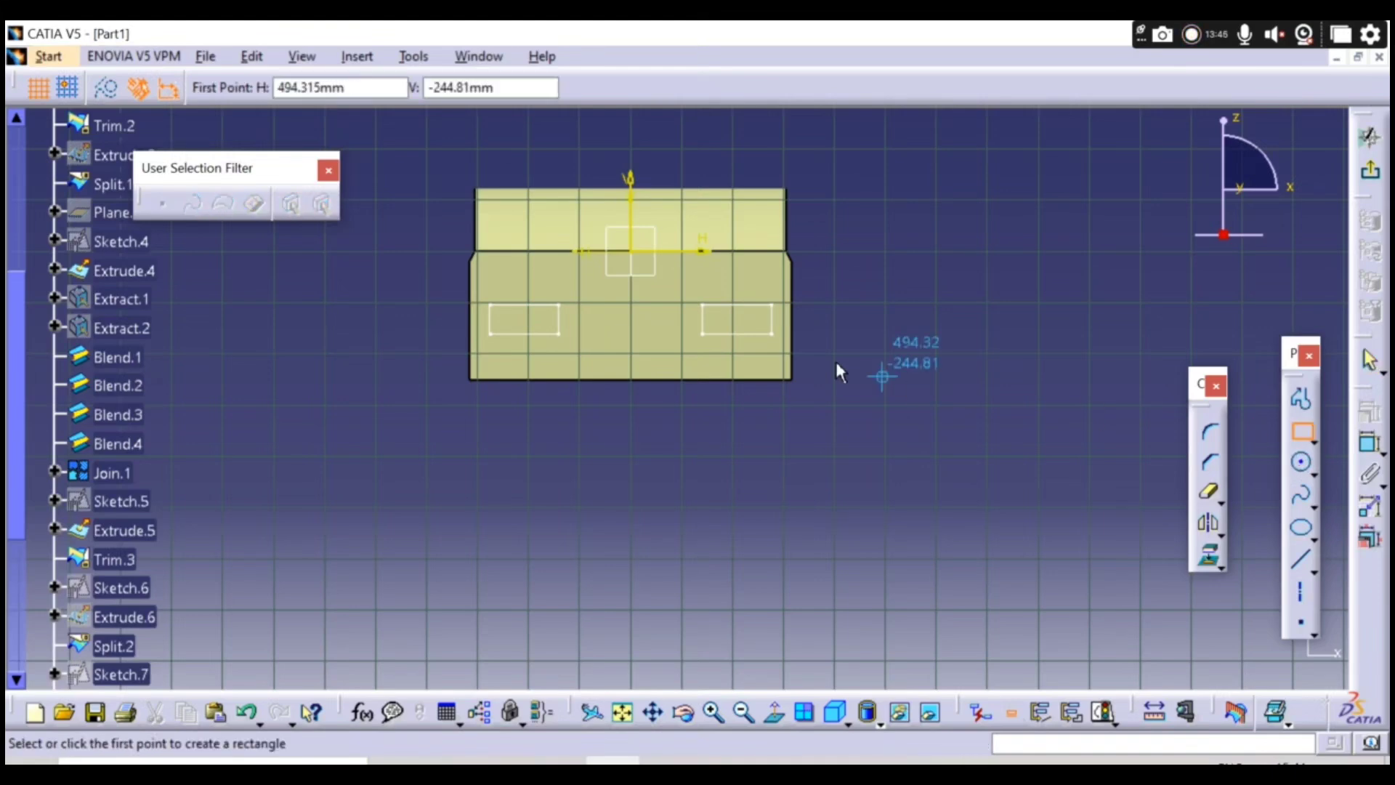
click(699, 349)
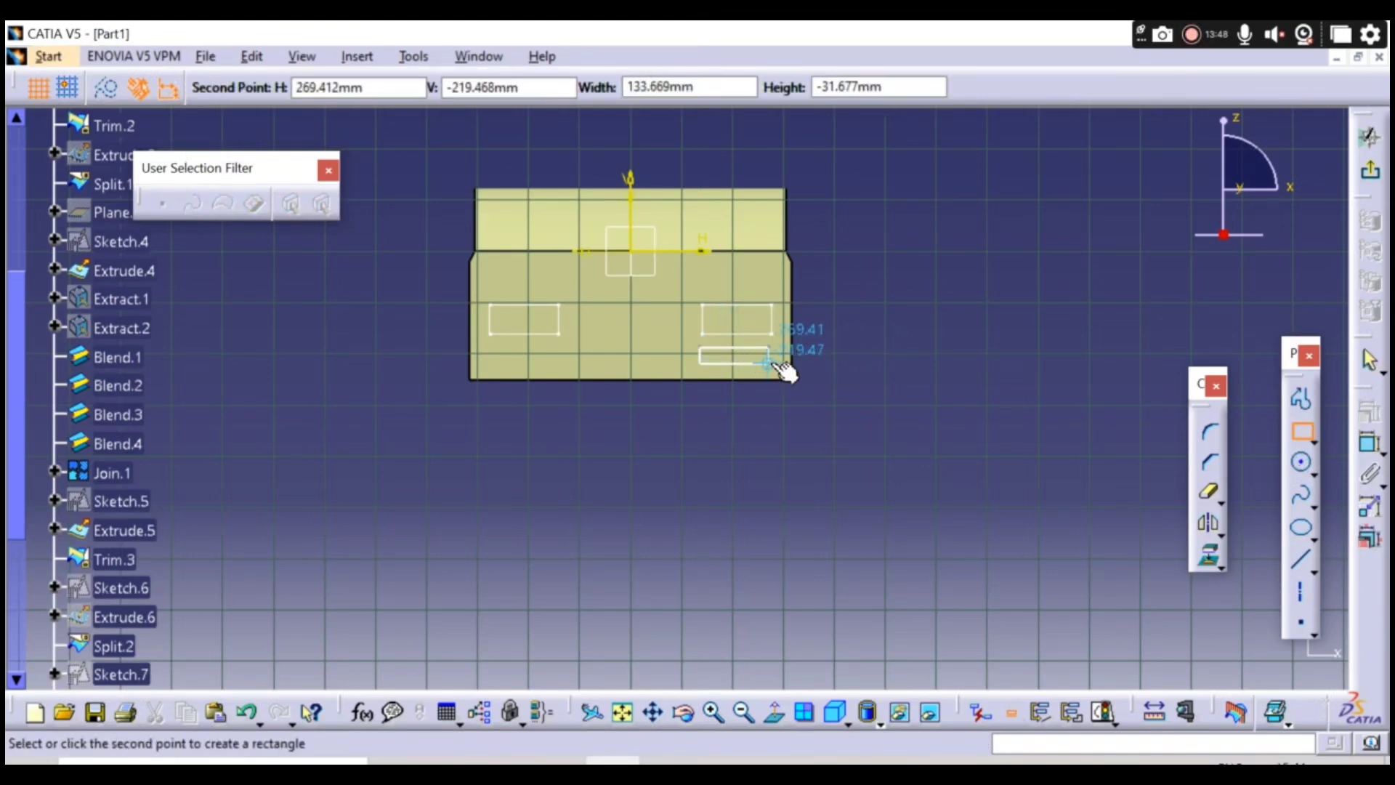
click(769, 363)
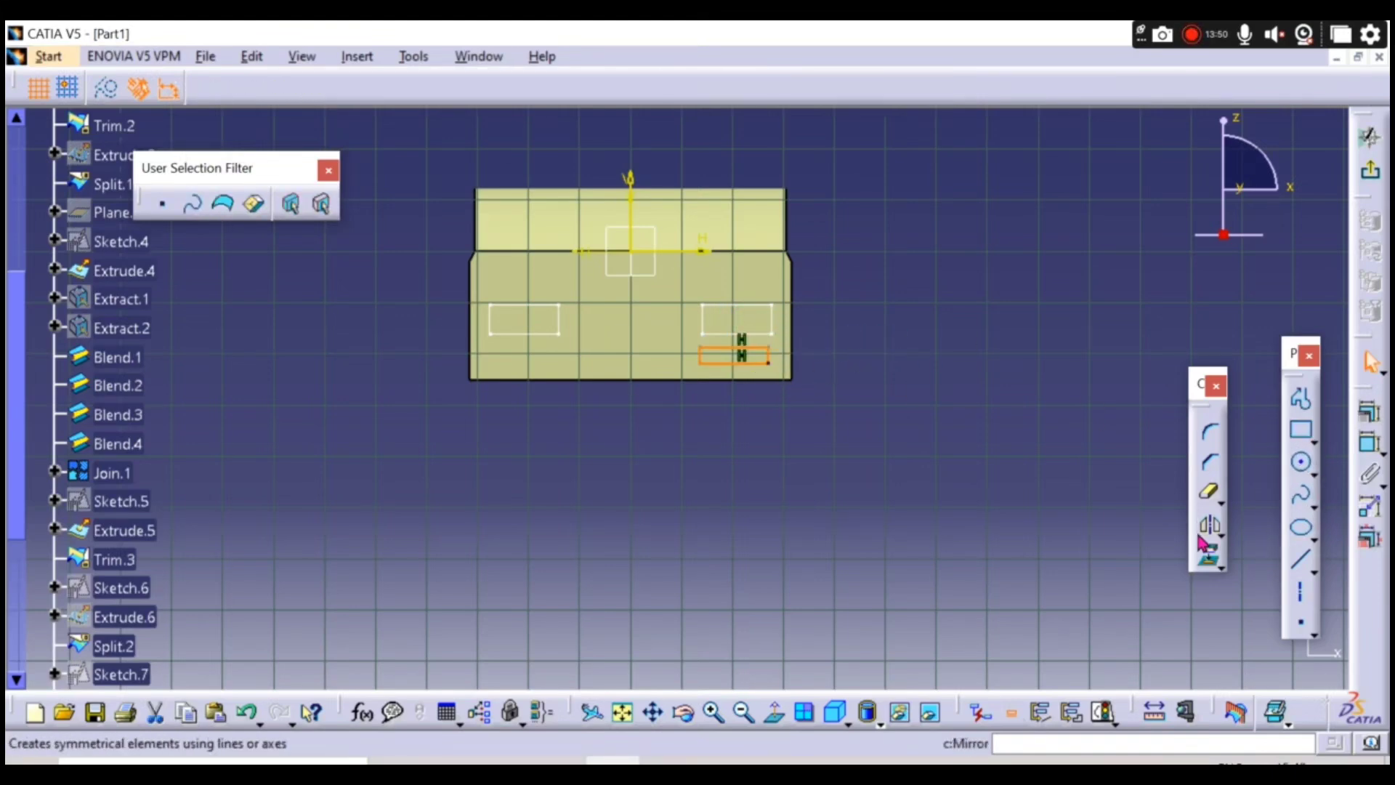
click(632, 218)
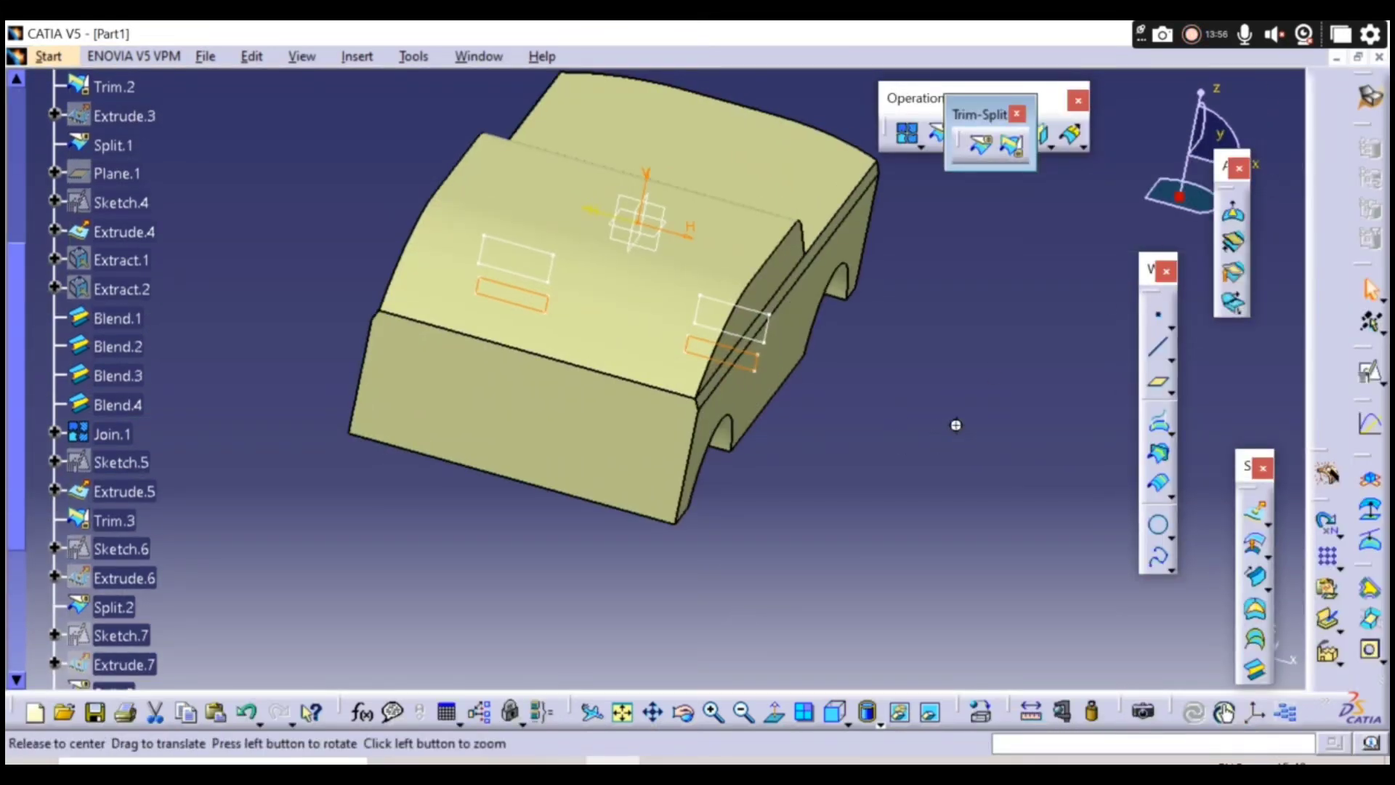
- Extrude the new rectangles through the flat end of the body with limits of 813 mm and -546 mm, keeping all sub-elements
middle_drag(955, 425, 749, 443)
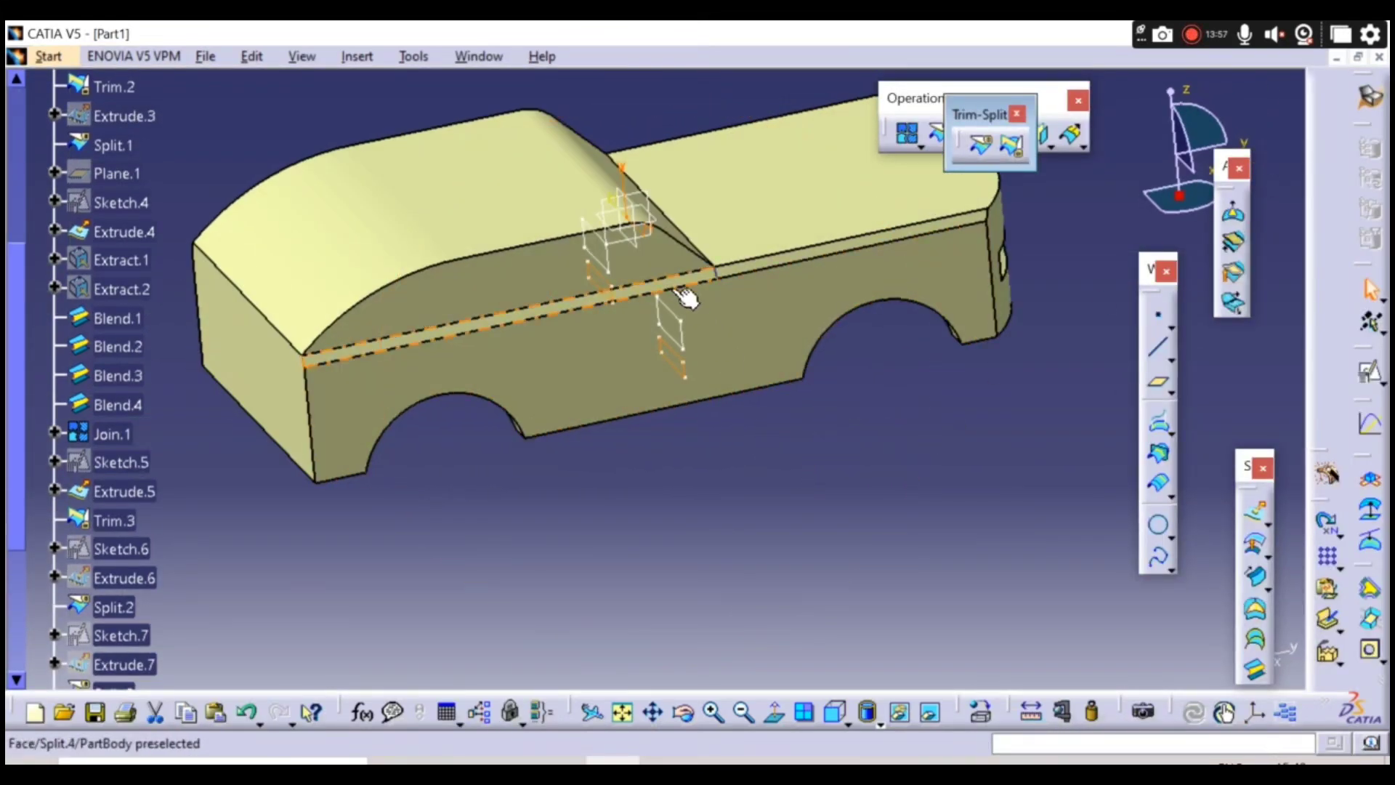
click(1255, 521)
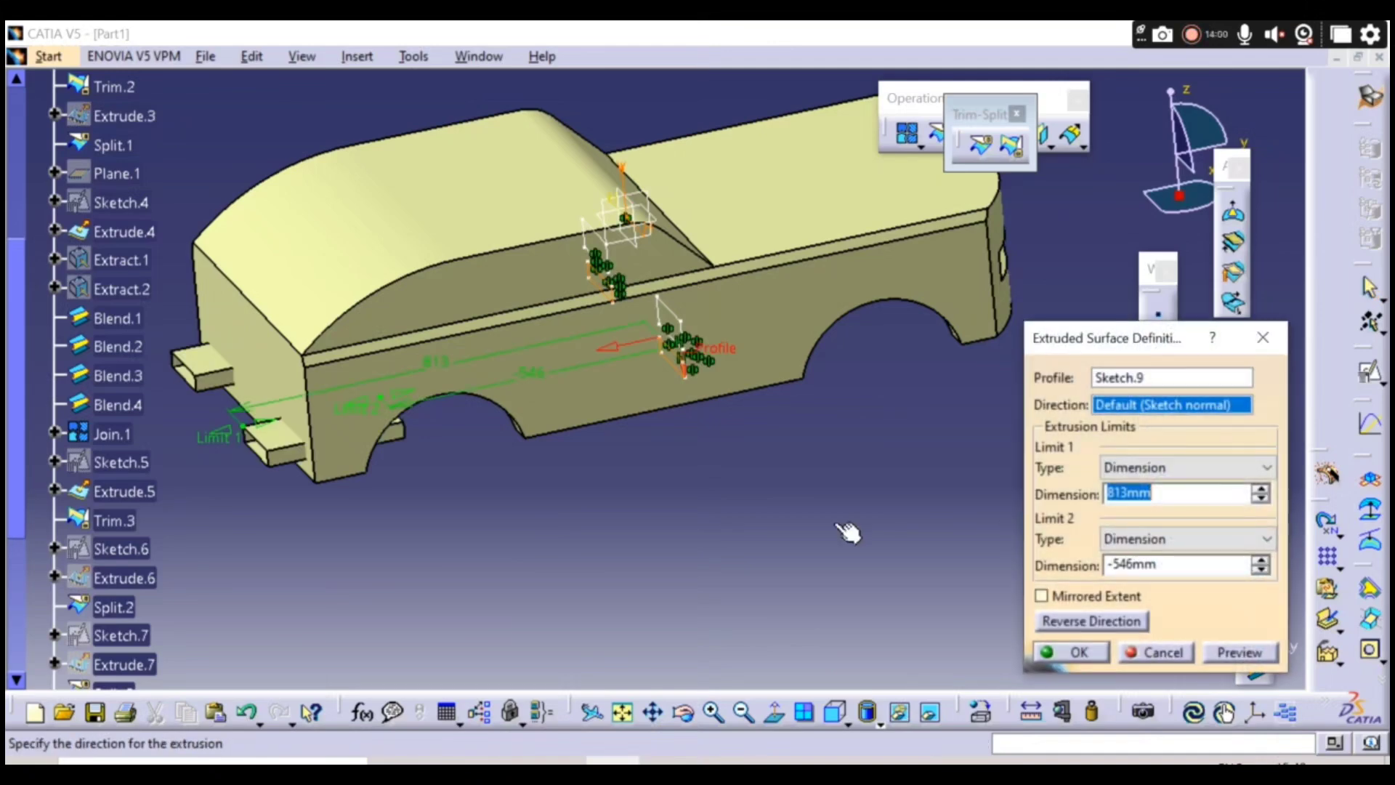
mouse_move(847, 530)
middle_down()
mouse_move(734, 499)
mouse_move(736, 425)
mouse_move(749, 450)
middle_up()
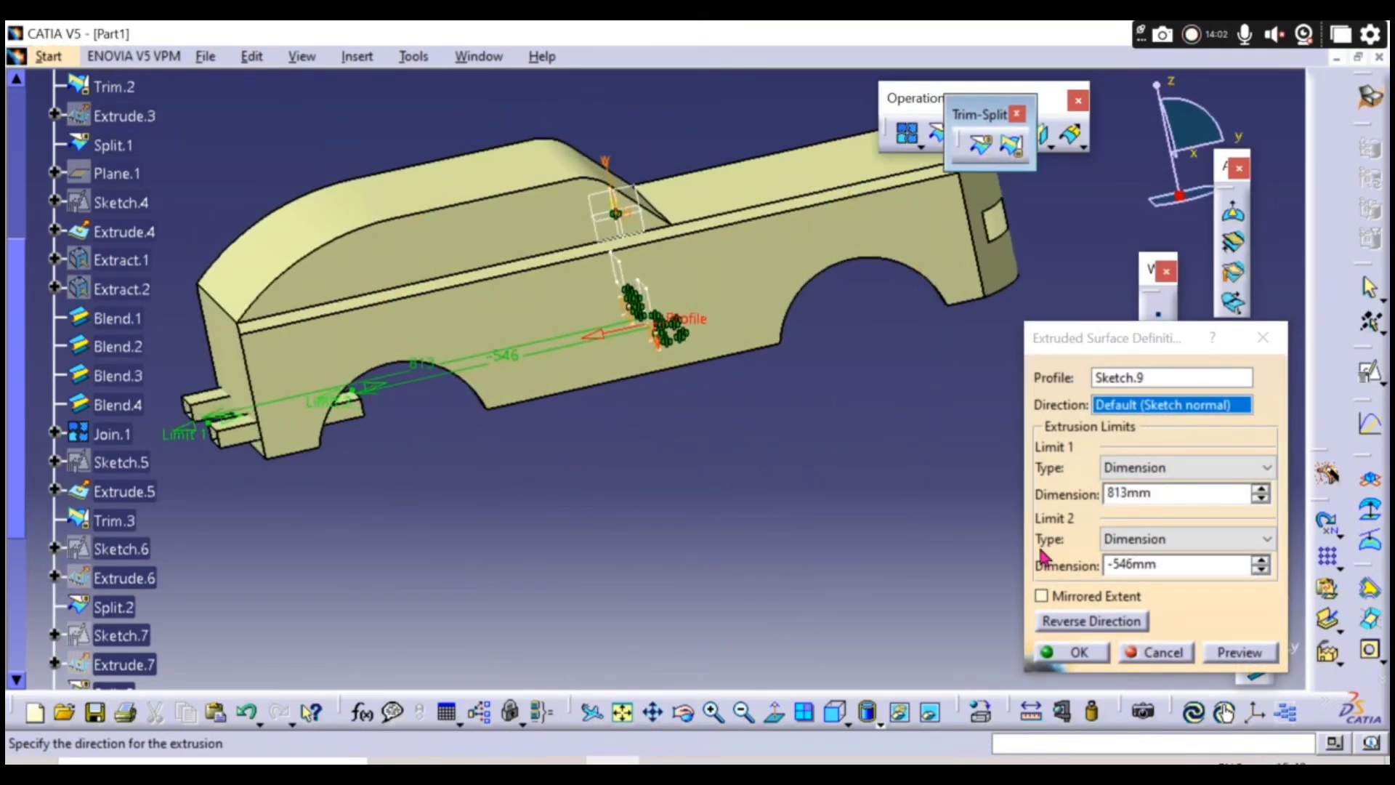
click(1073, 652)
middle_drag(645, 445, 738, 507)
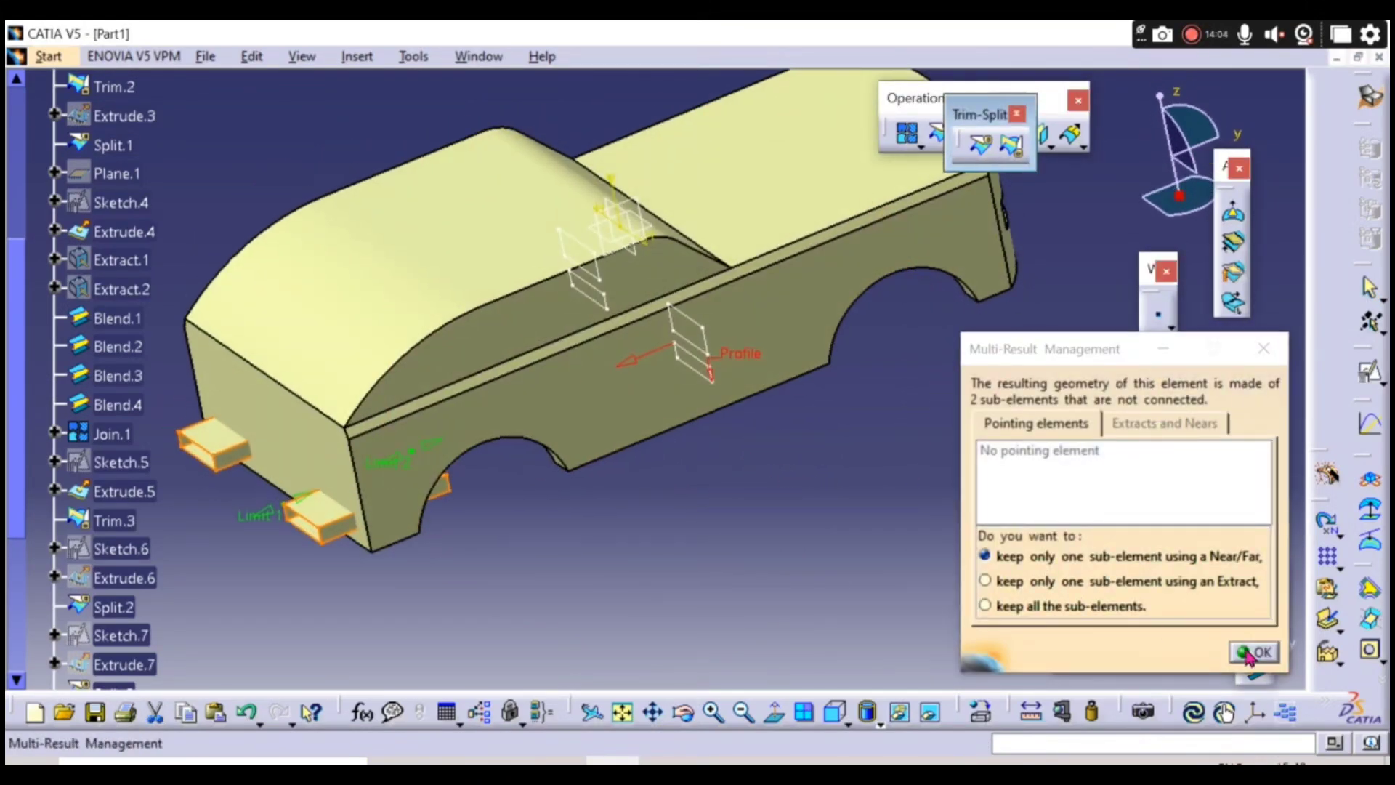
click(1171, 652)
click(1145, 652)
- Split the car body with the new box surfaces to cut two rectangular openings in the flat end, and hide the boxes
middle_drag(784, 560, 776, 482)
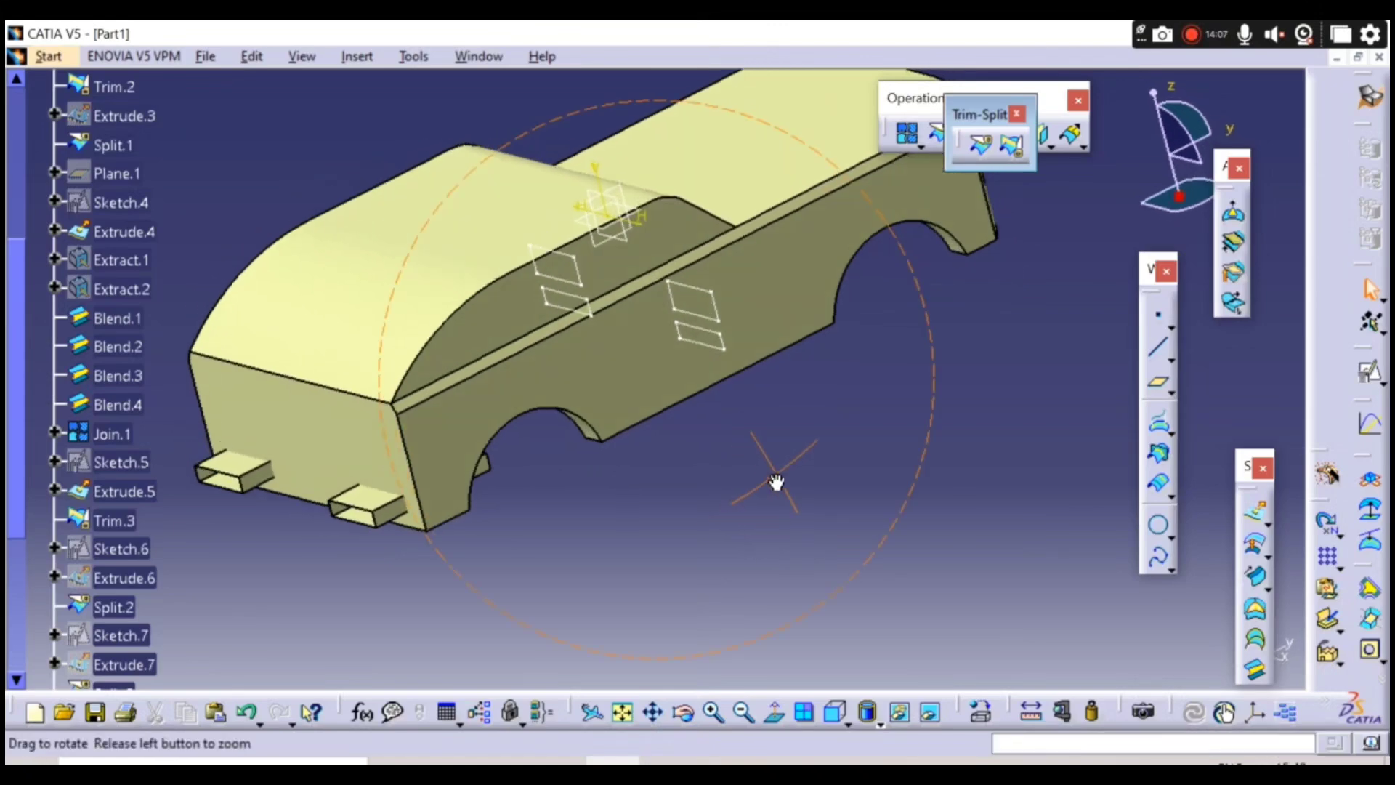
click(980, 149)
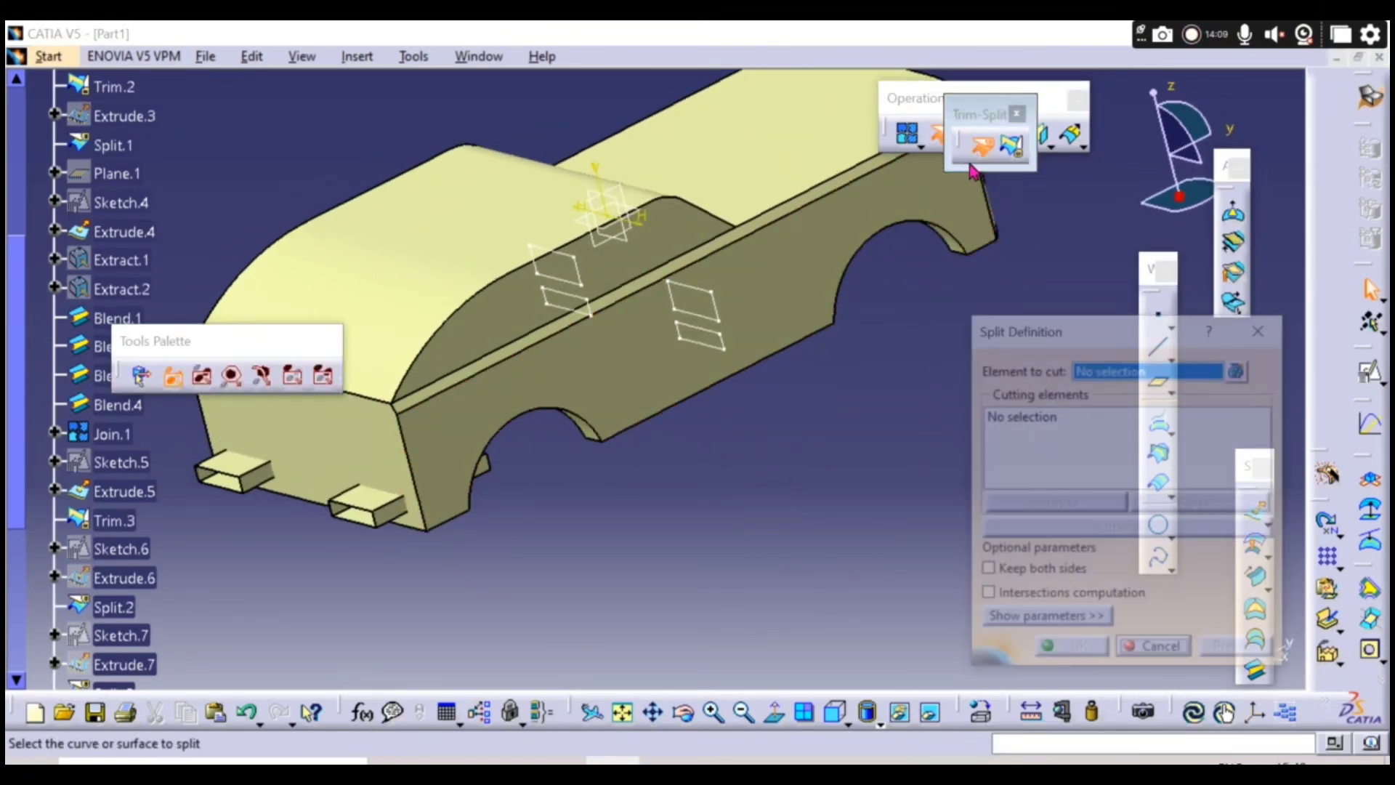
click(364, 462)
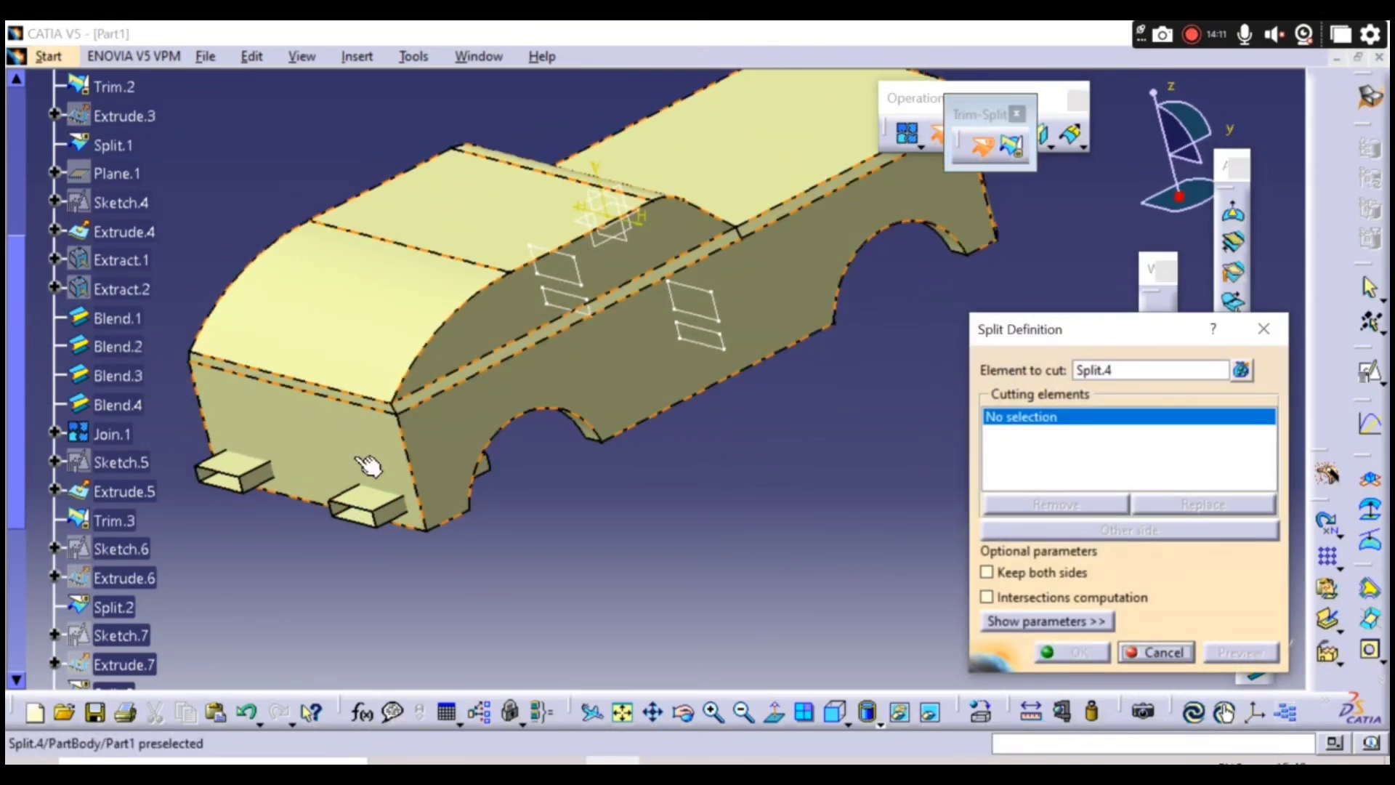
click(372, 505)
click(1076, 648)
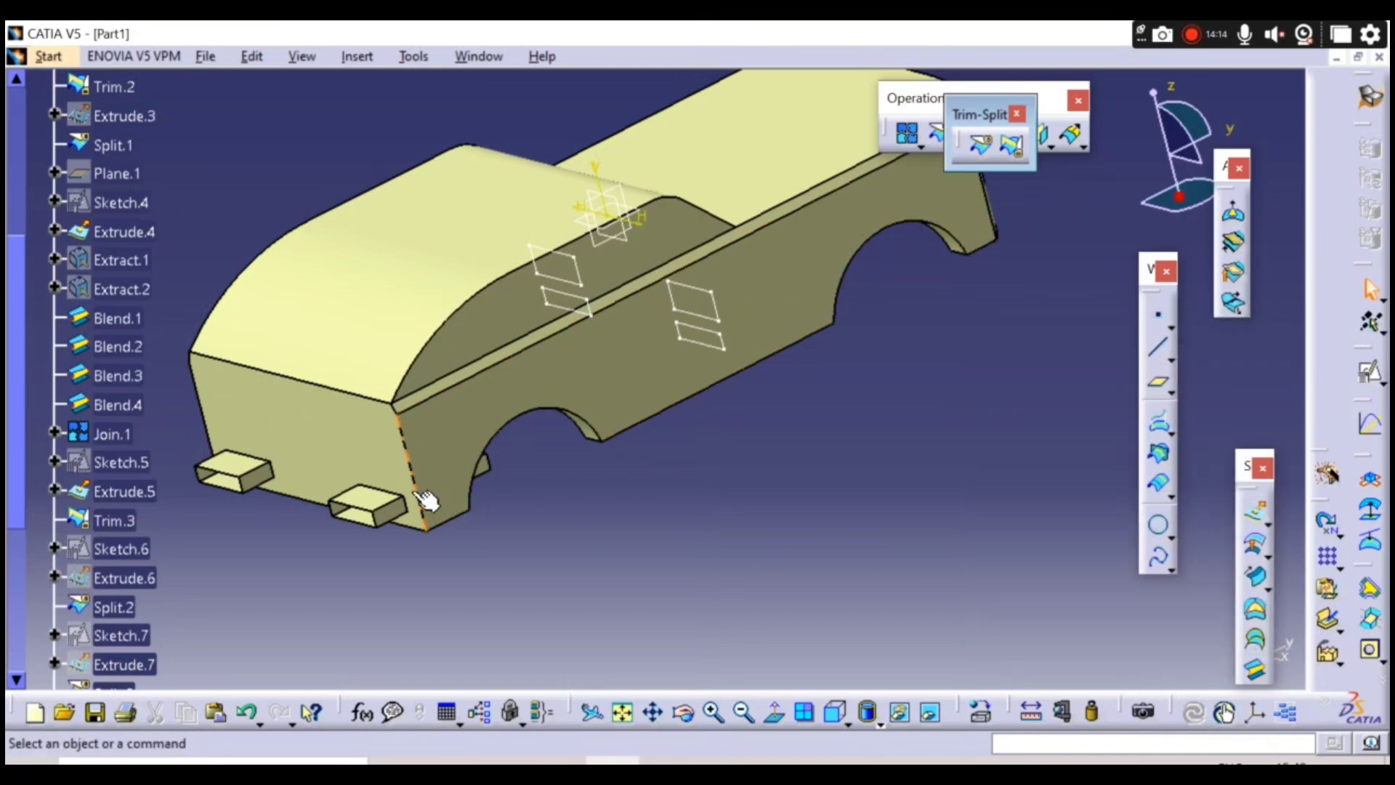
right_click(372, 505)
click(425, 114)
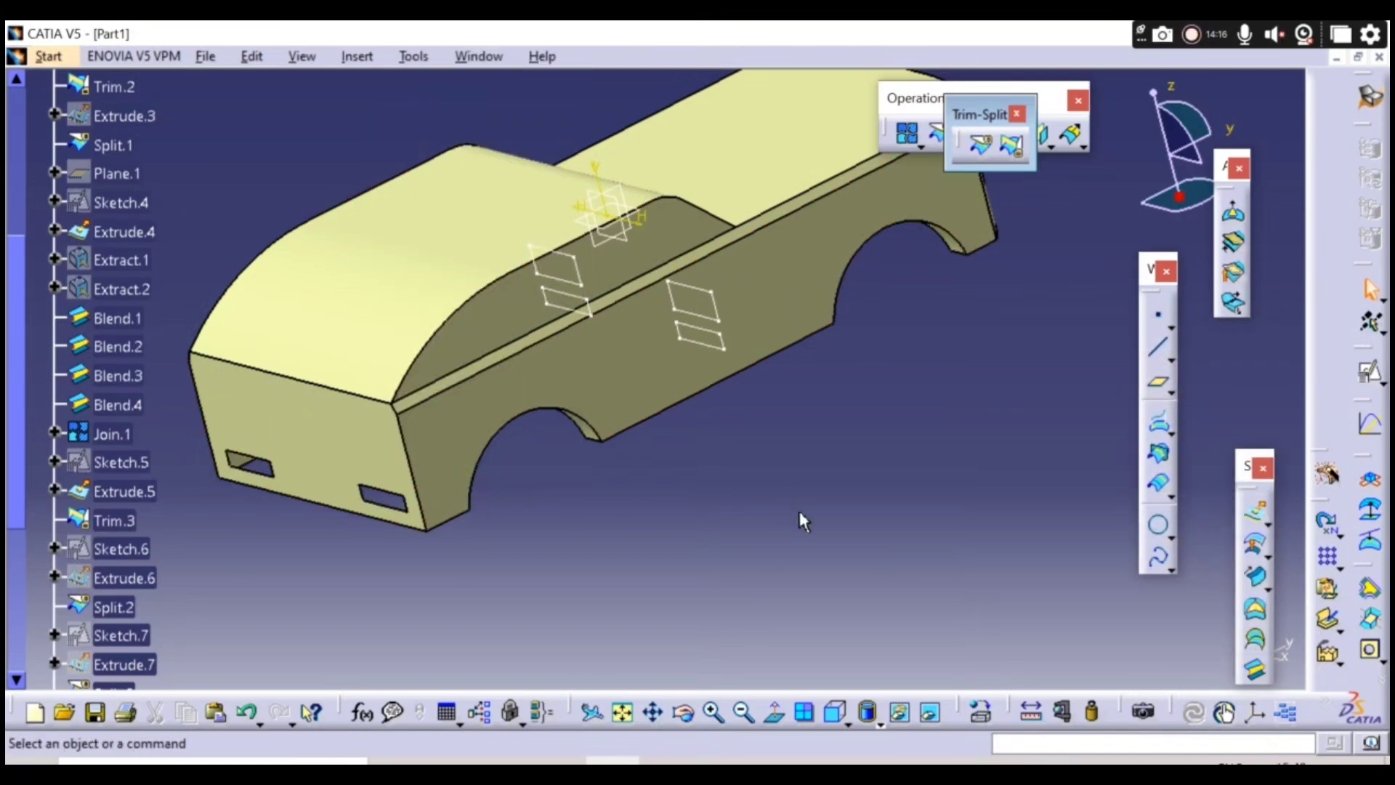
- Hide the two light-opening sketches, Sketch.8 and Sketch.9
middle_drag(799, 511, 263, 485)
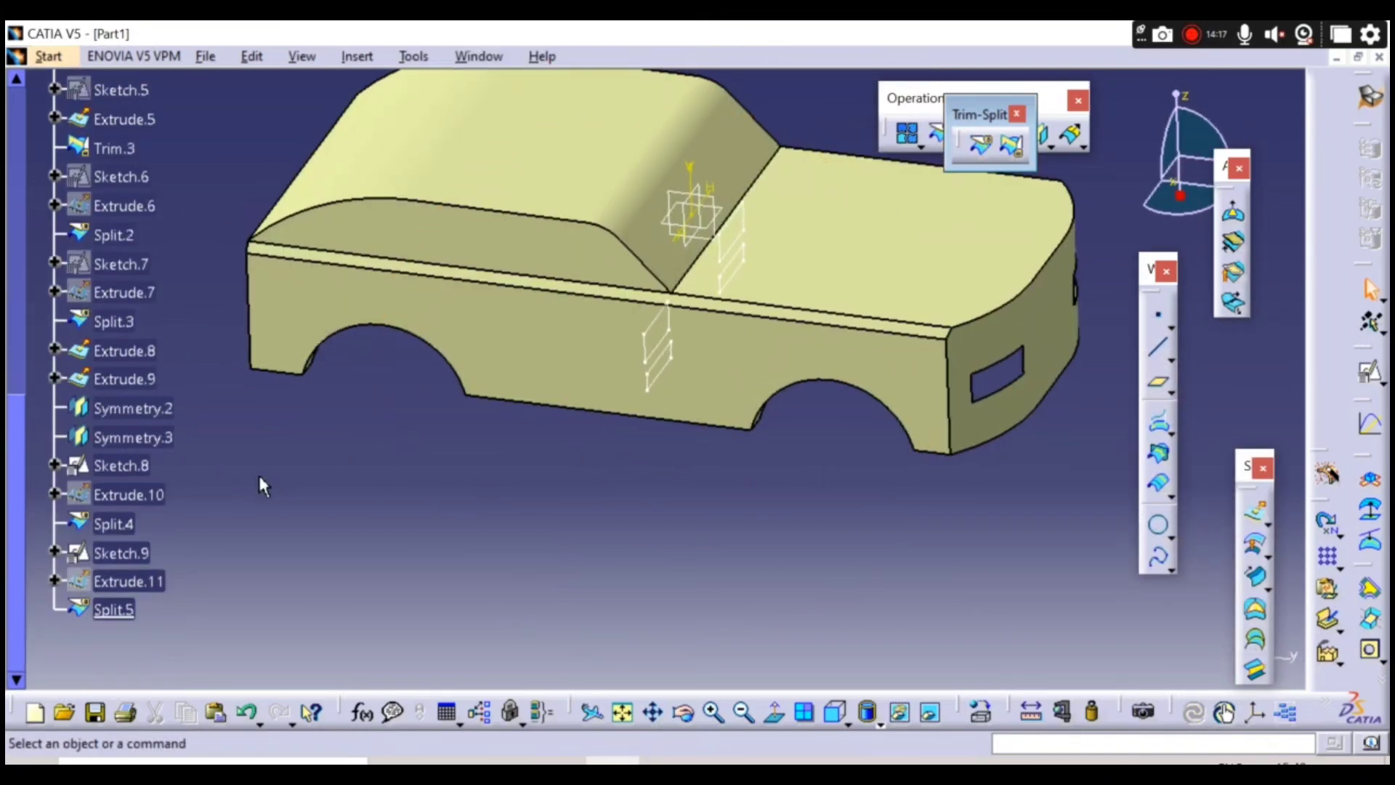
click(117, 556)
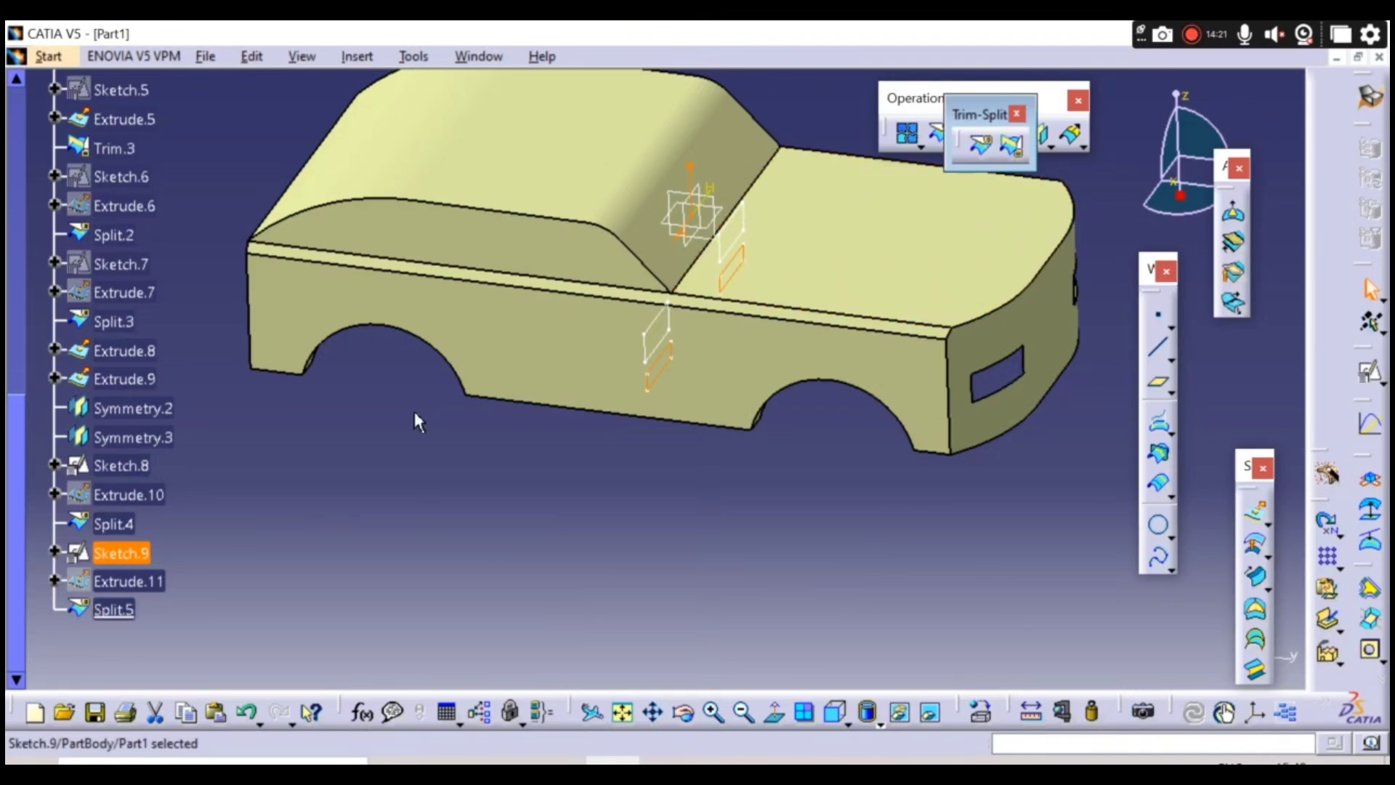
right_click(655, 318)
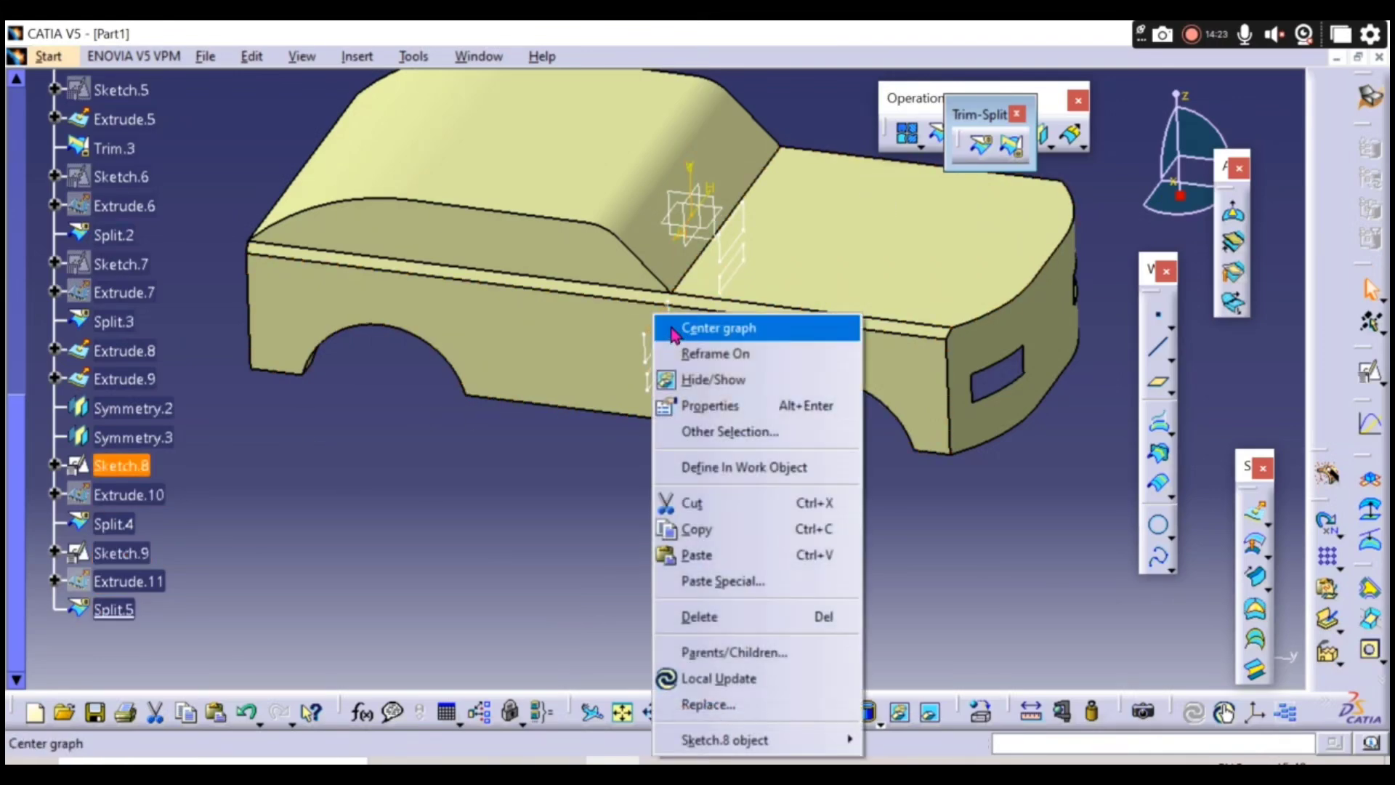
click(703, 380)
right_click(653, 370)
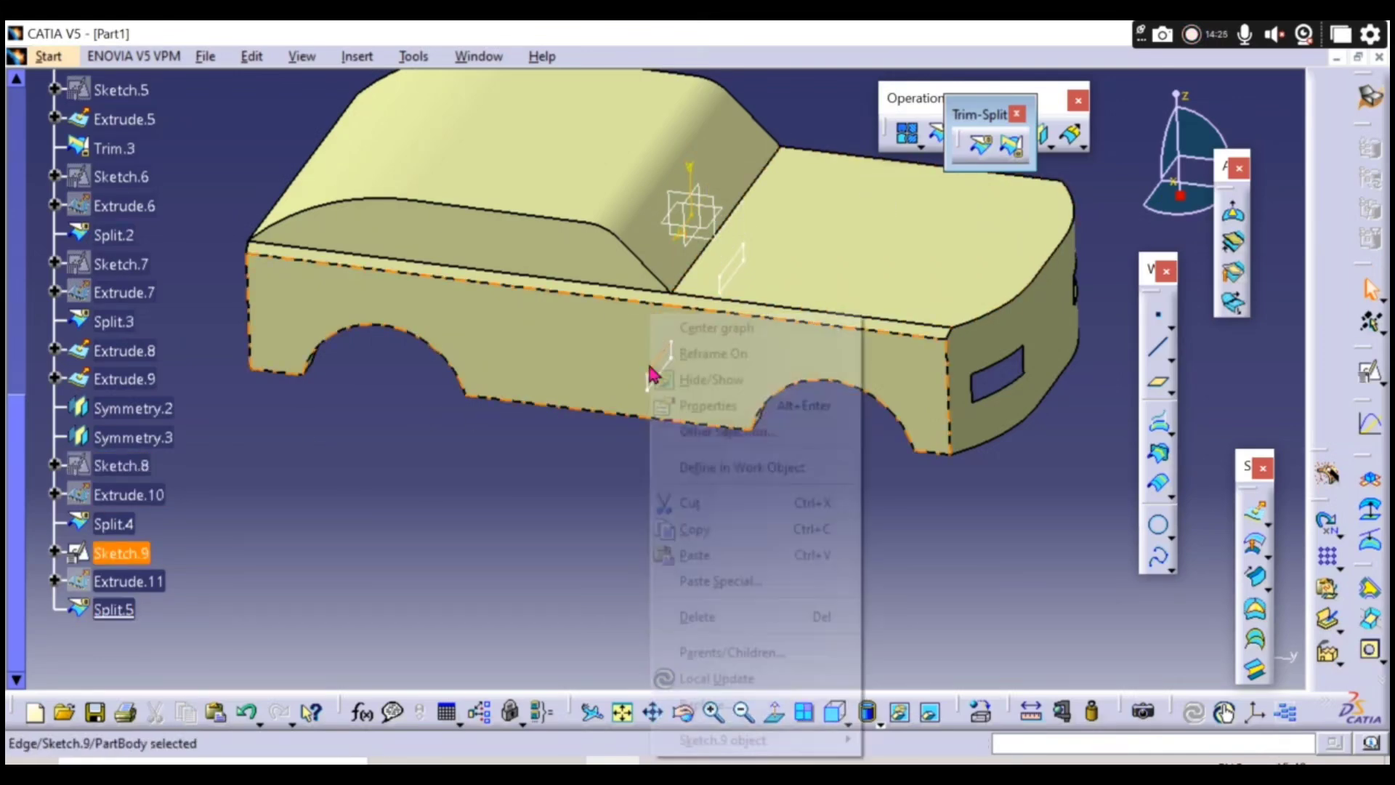
click(704, 381)
- Join the split car body and the four wheel-arch flanges into a single surface
middle_drag(874, 516, 752, 530)
middle_drag(485, 409, 425, 236)
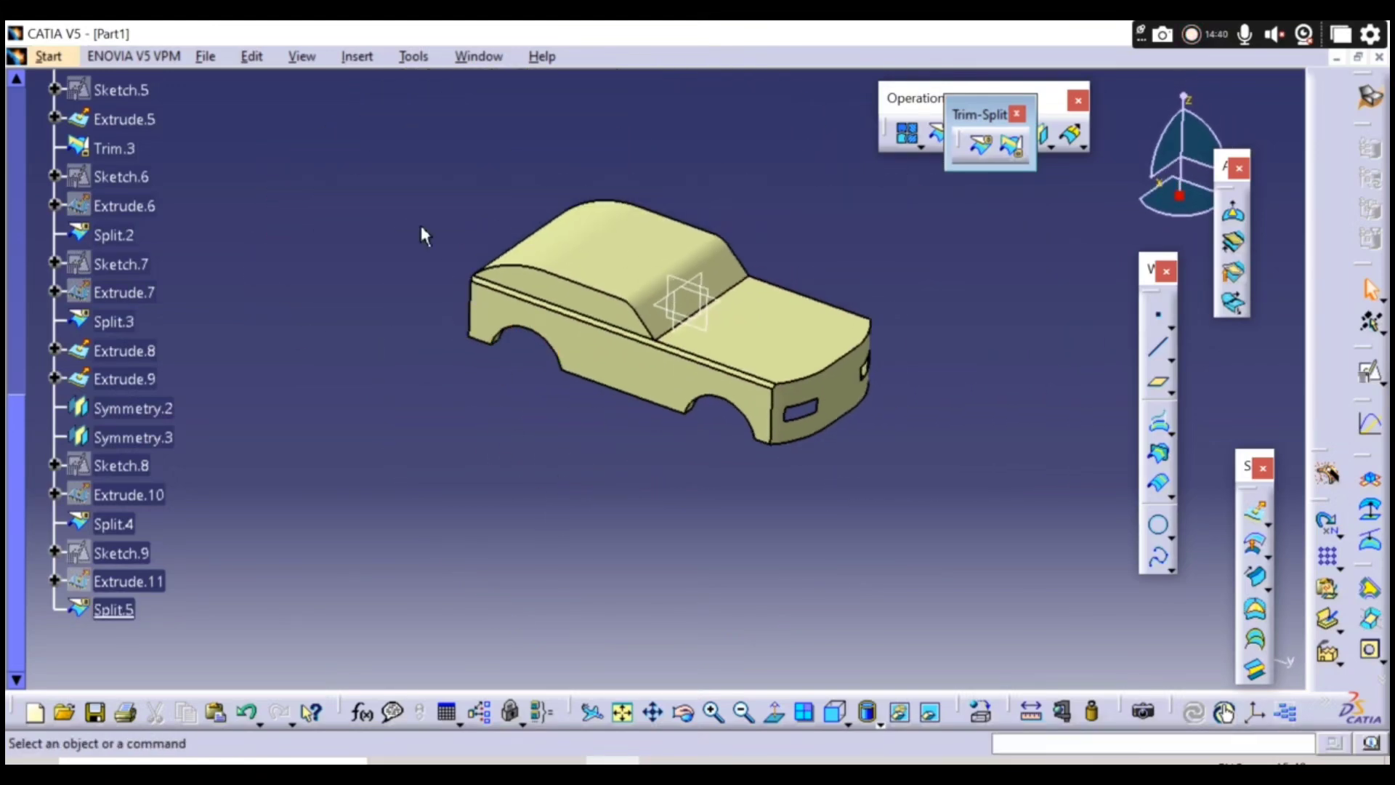
drag(350, 121, 943, 570)
click(907, 133)
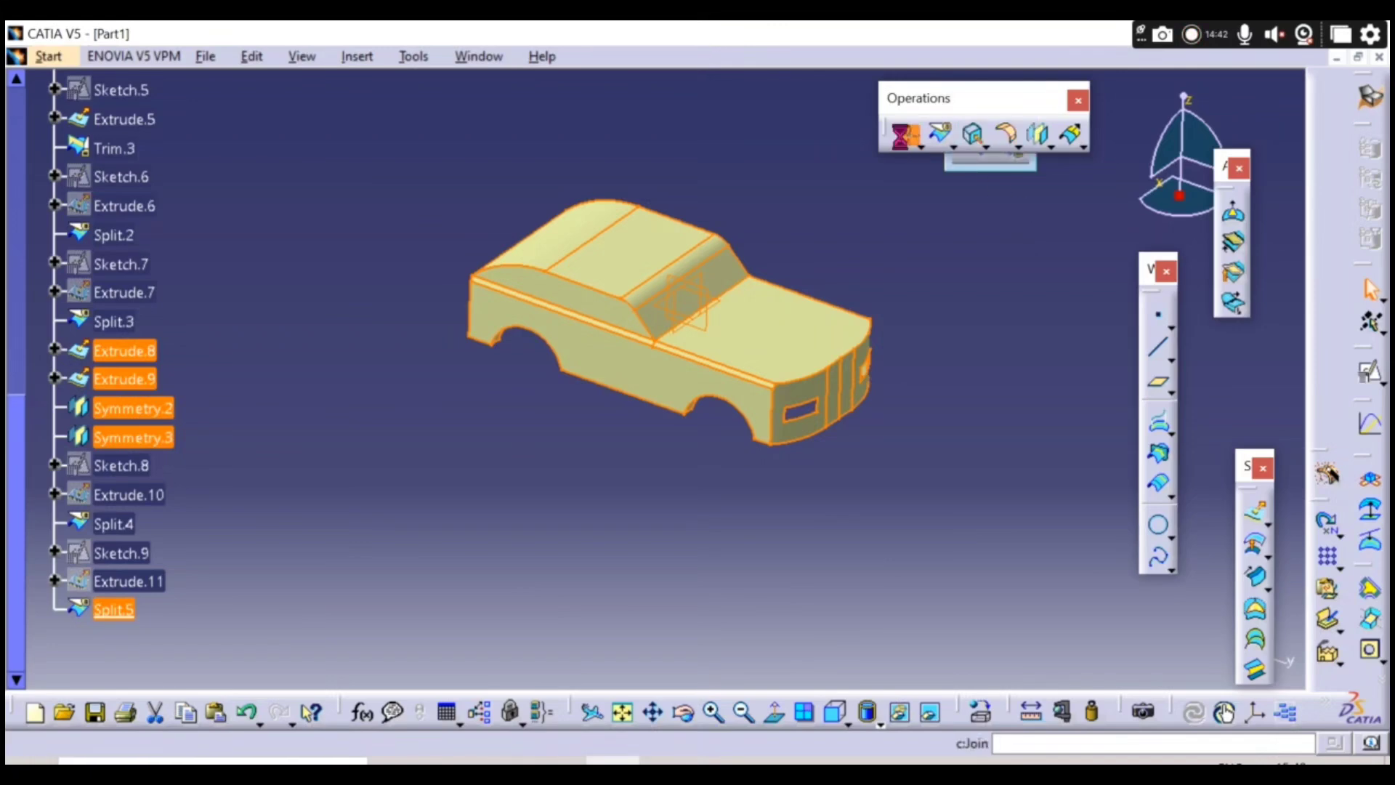
click(1055, 650)
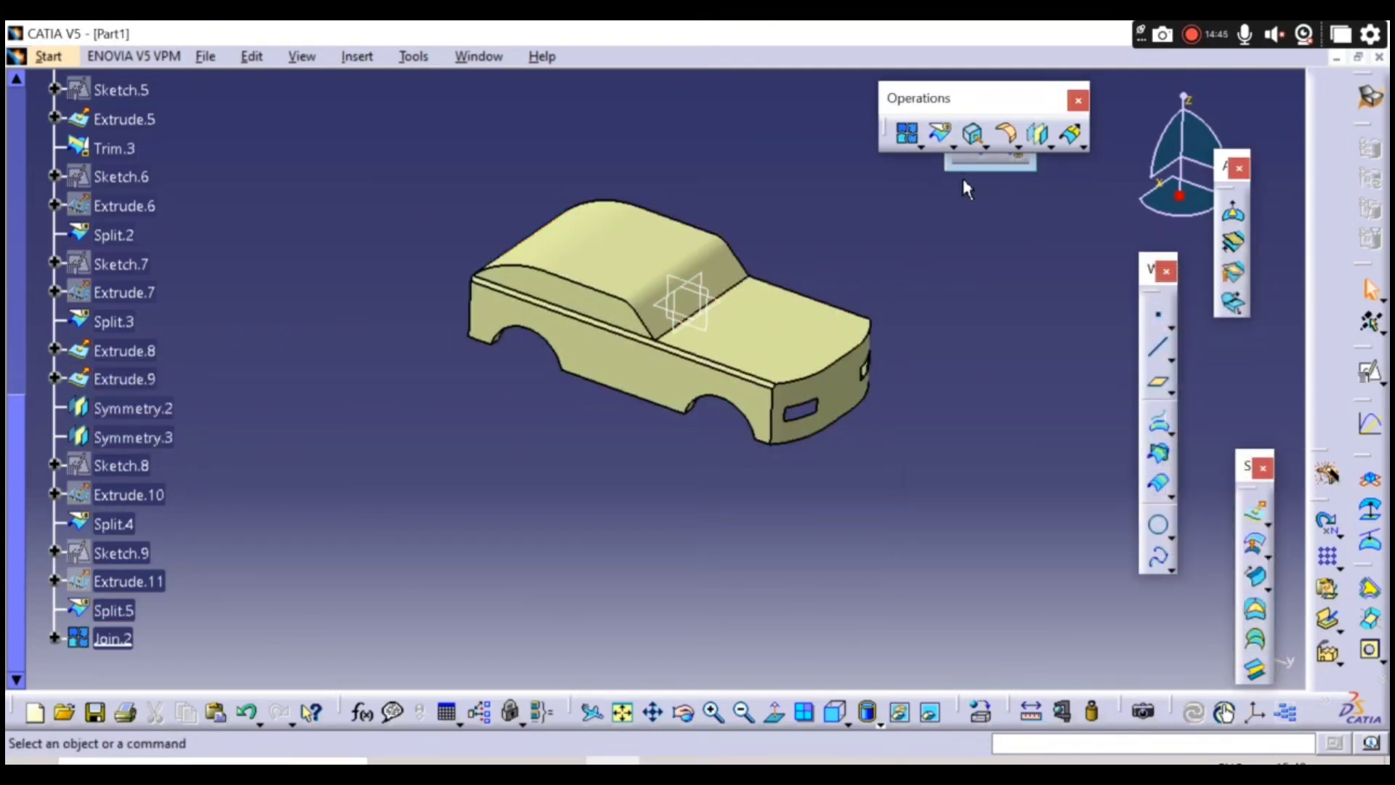
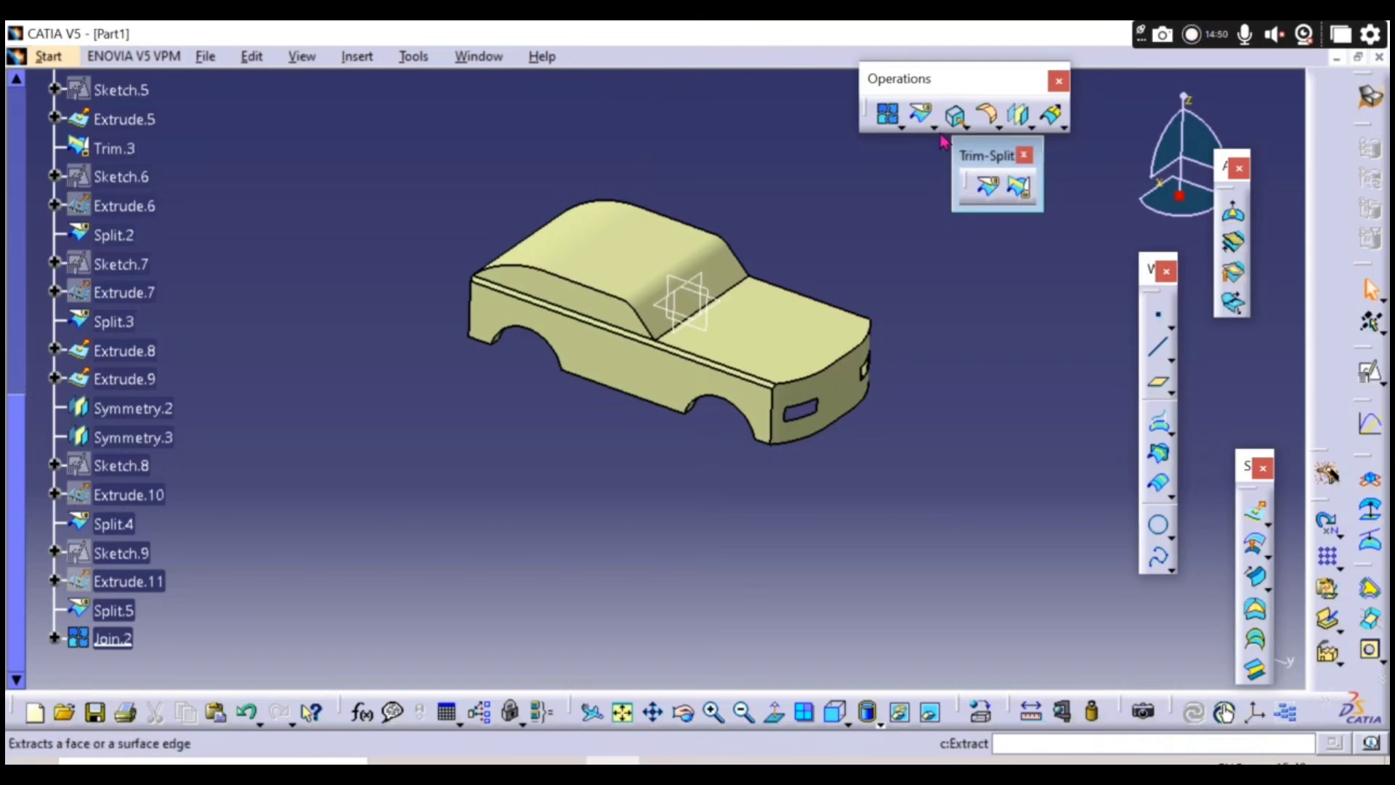
- Apply a 10 mm edge fillet to the lower long edge of the narrow side strip above the wheel arches
middle_drag(946, 416, 834, 413)
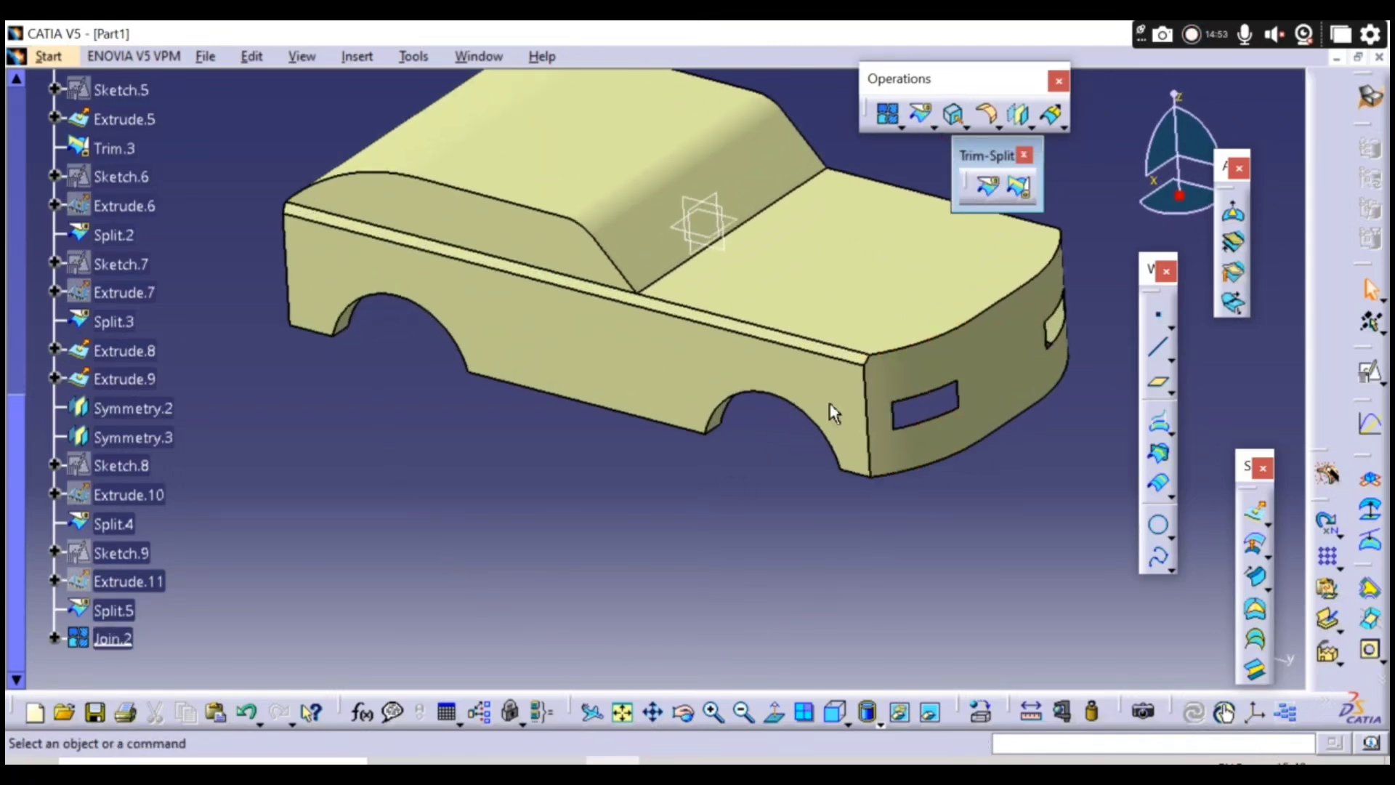
click(989, 117)
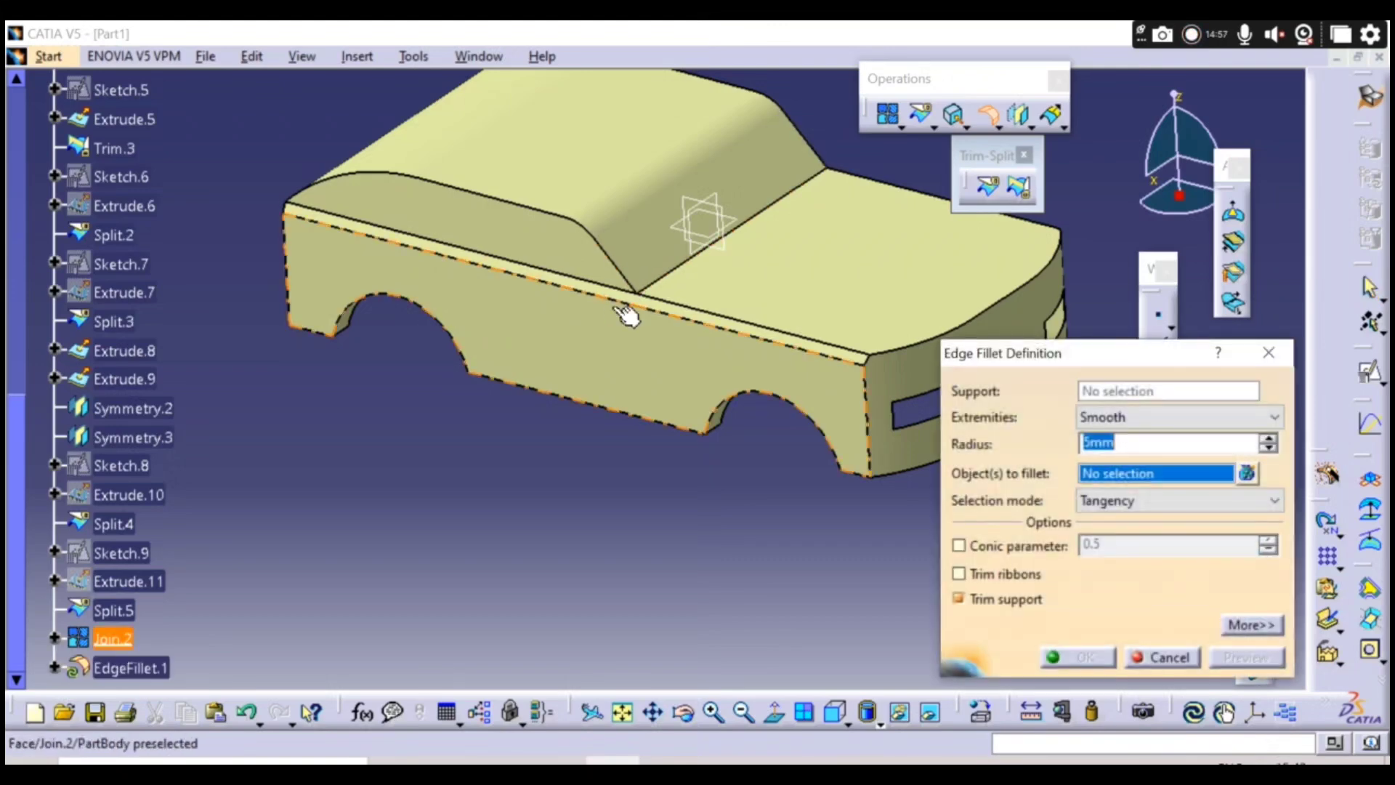
click(621, 307)
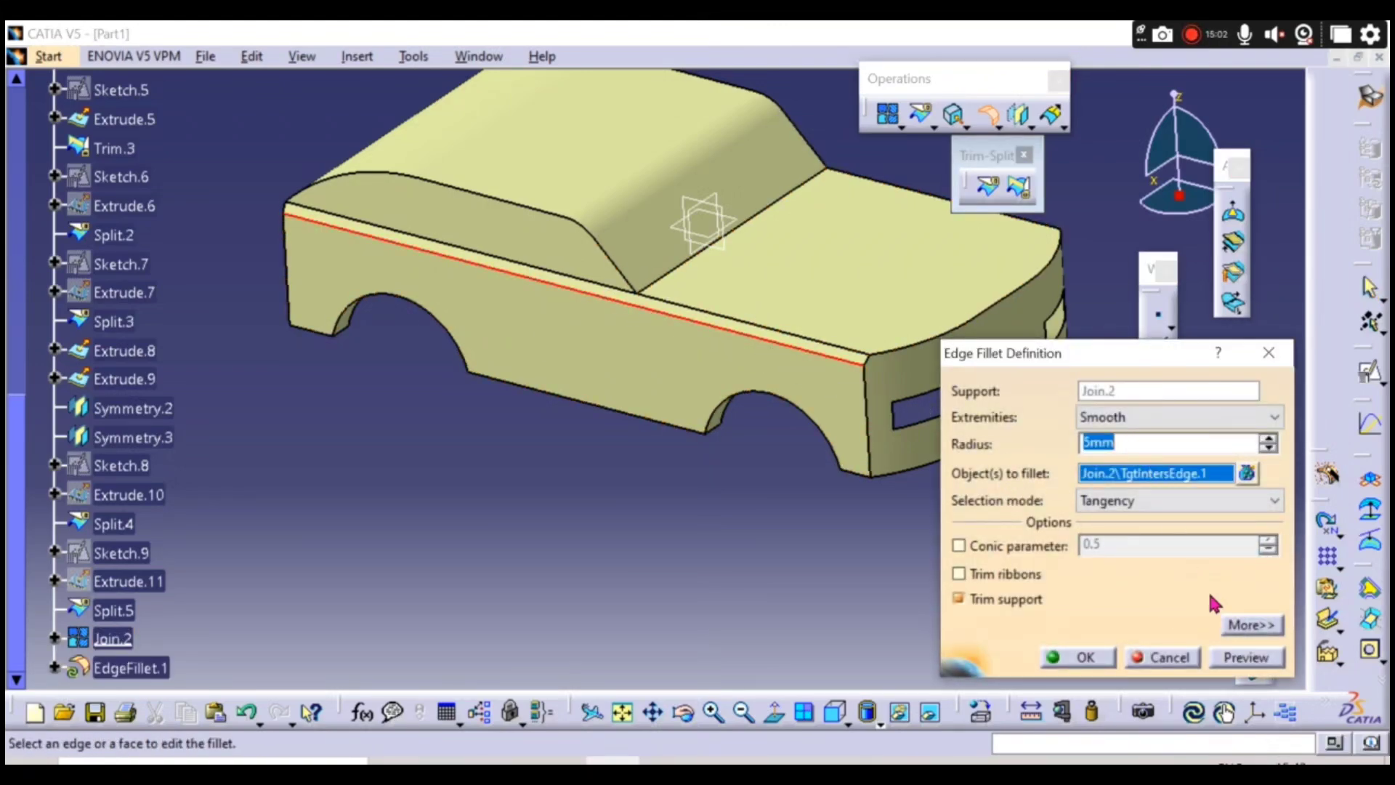
click(1240, 656)
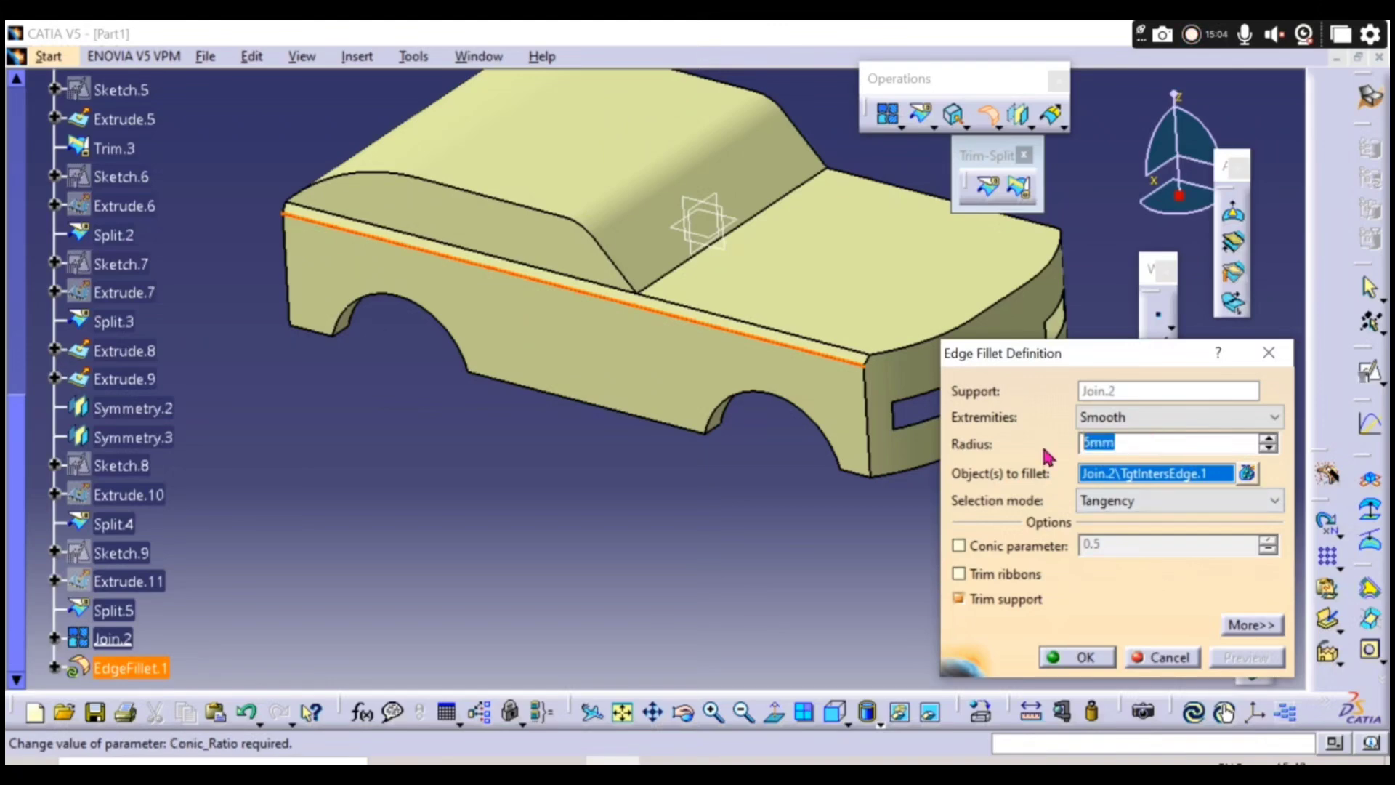
text(10)
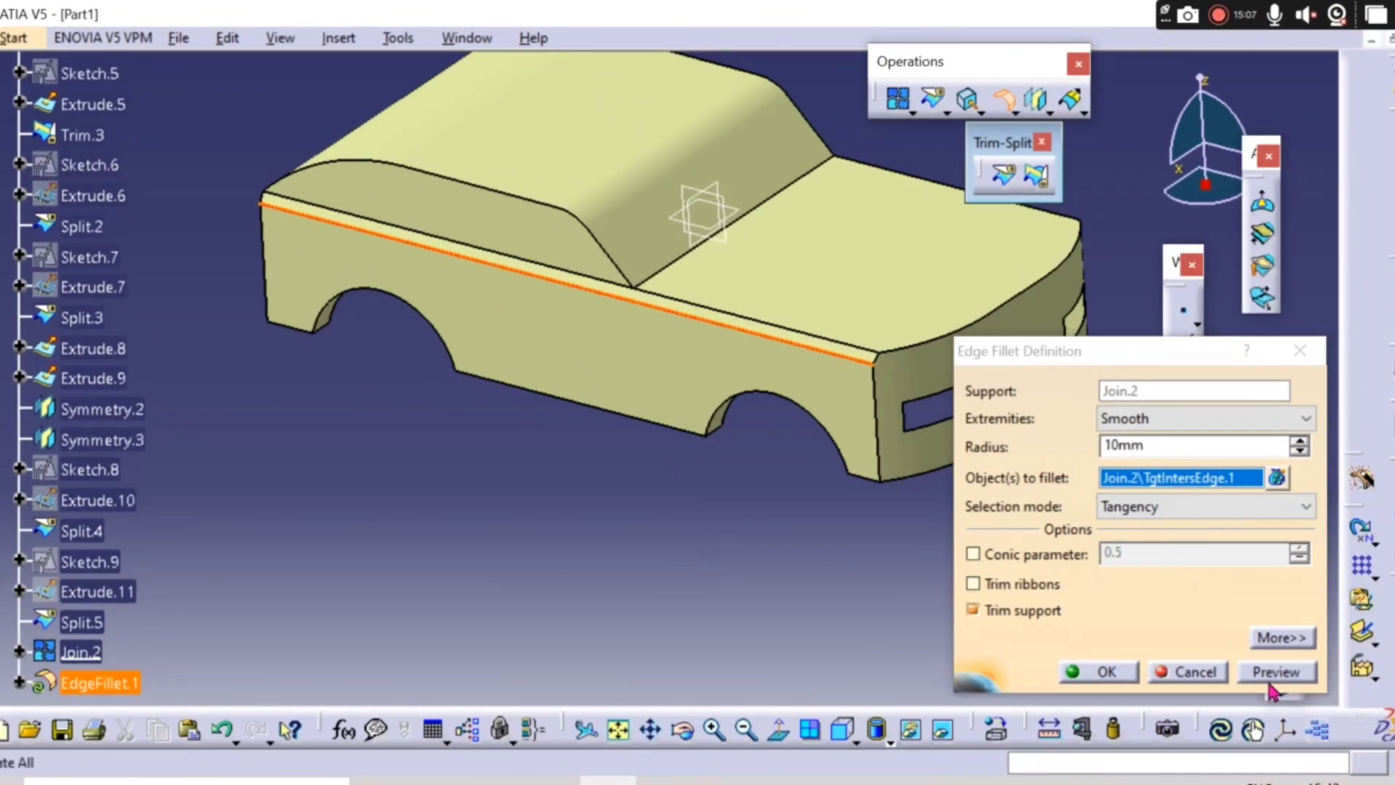
click(1270, 681)
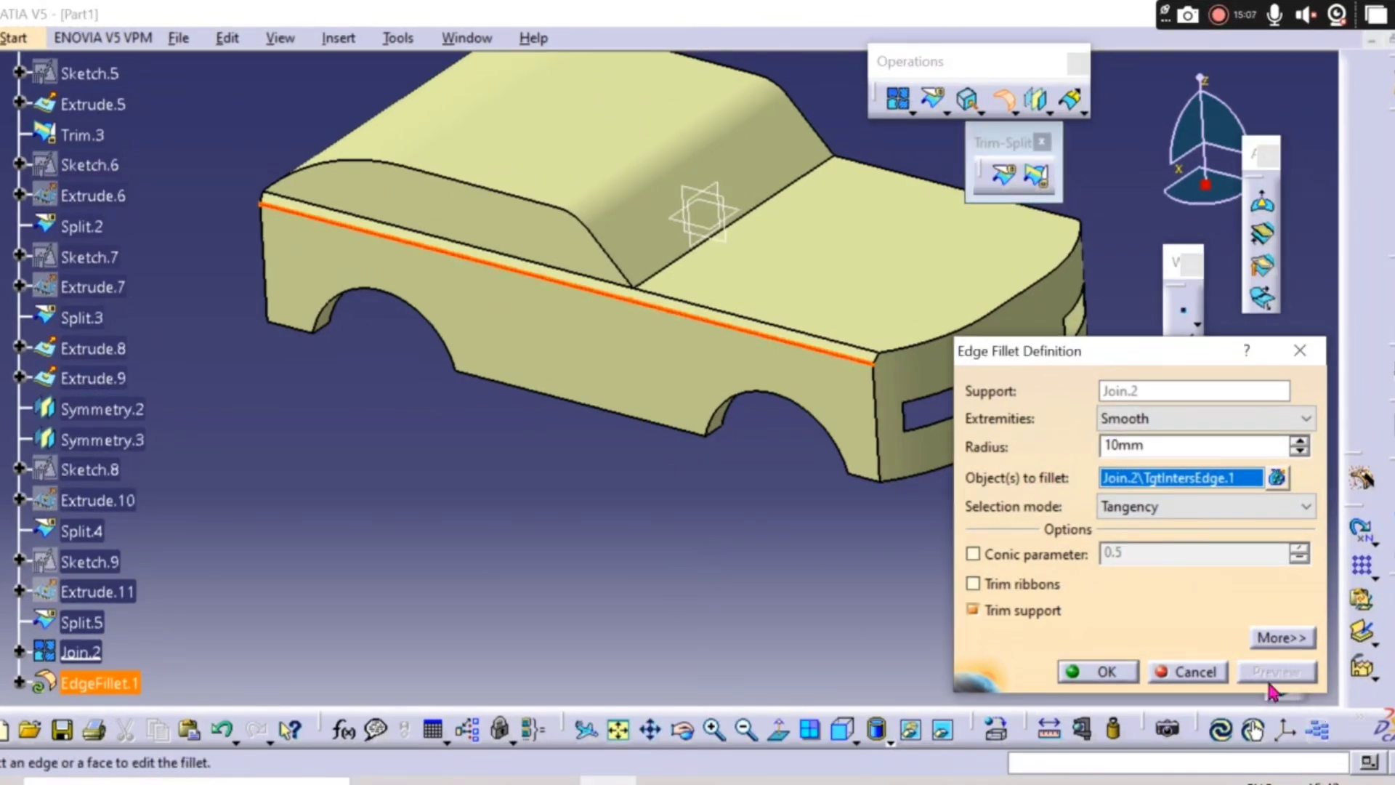
click(1106, 673)
- Apply a 10 mm edge fillet to the two upper edge segments of the same side strip, along the cabin and hood
middle_drag(644, 535, 741, 491)
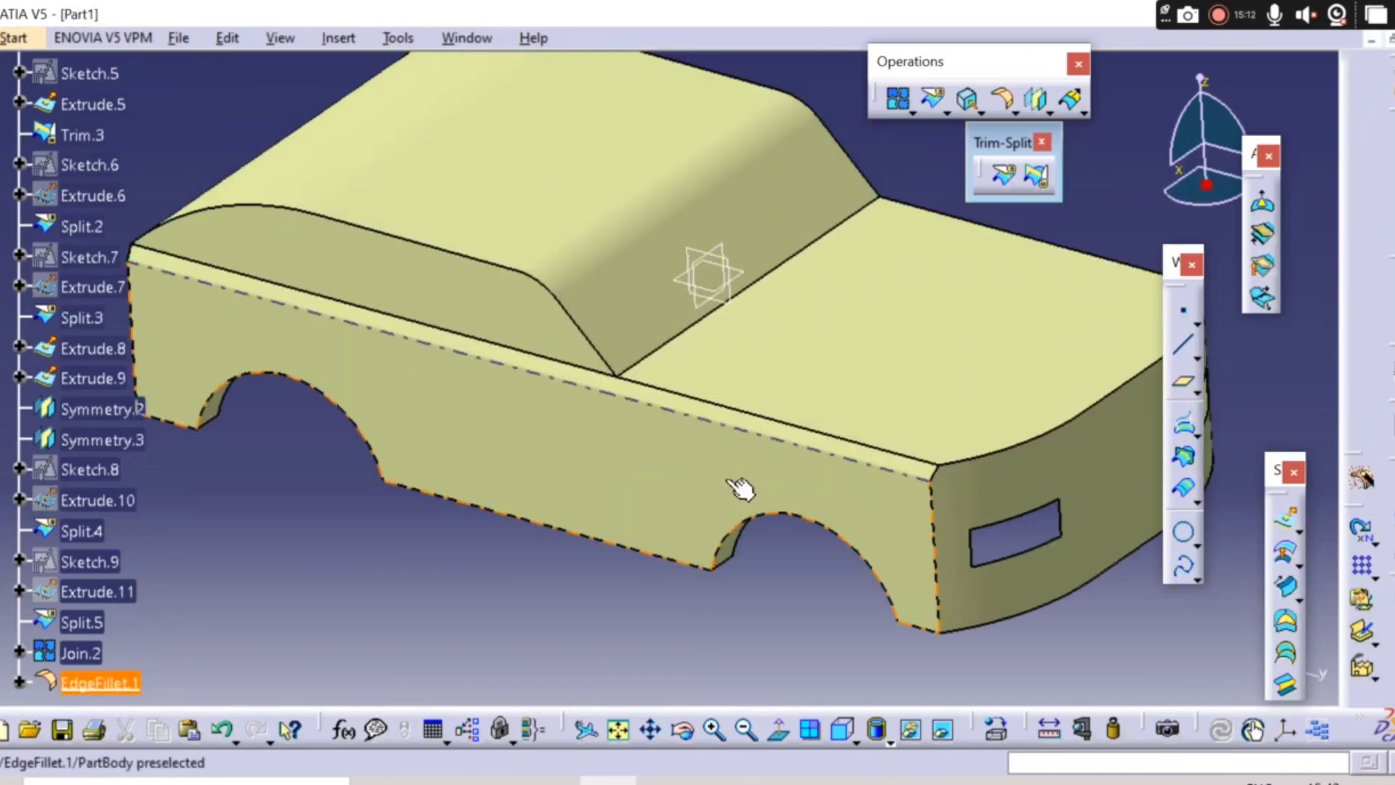
click(1004, 102)
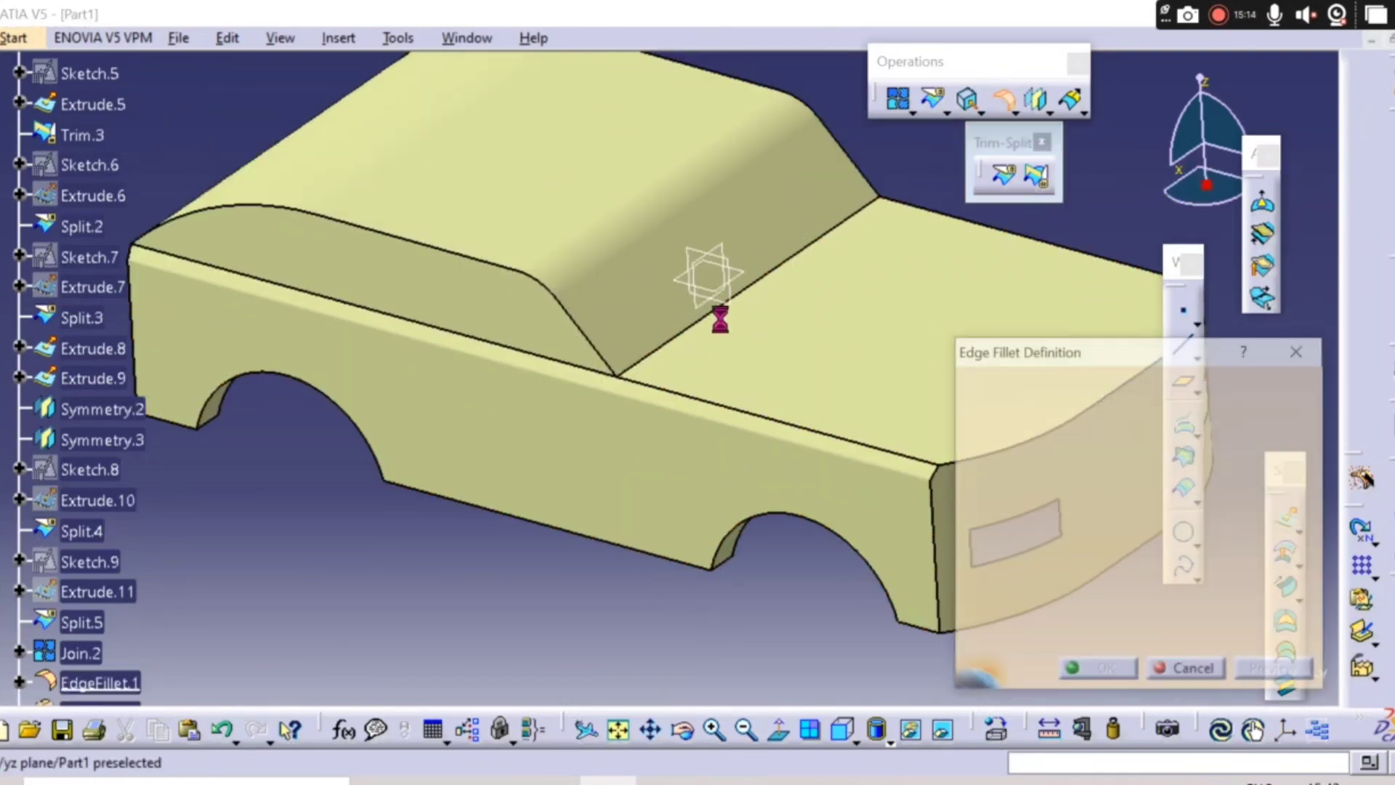
click(627, 386)
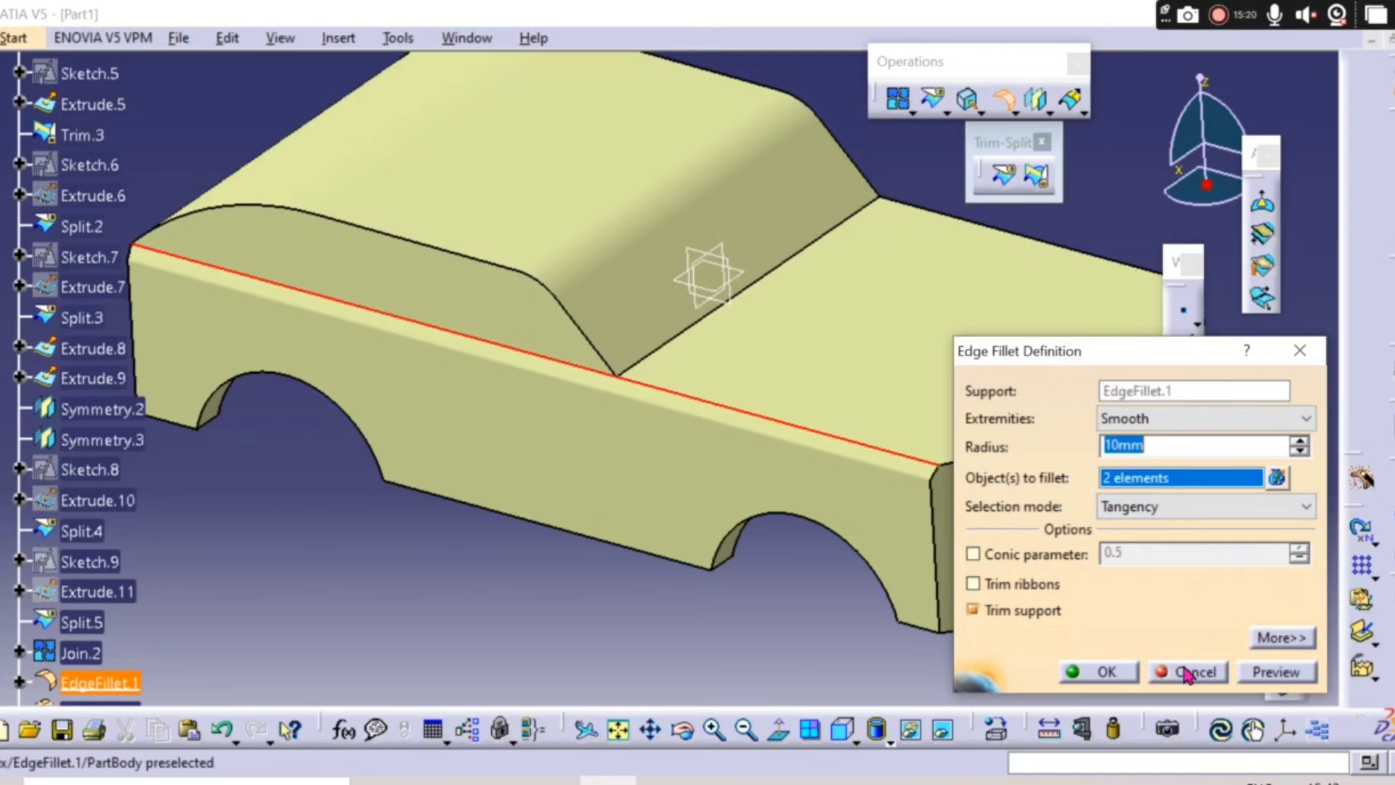
click(1259, 683)
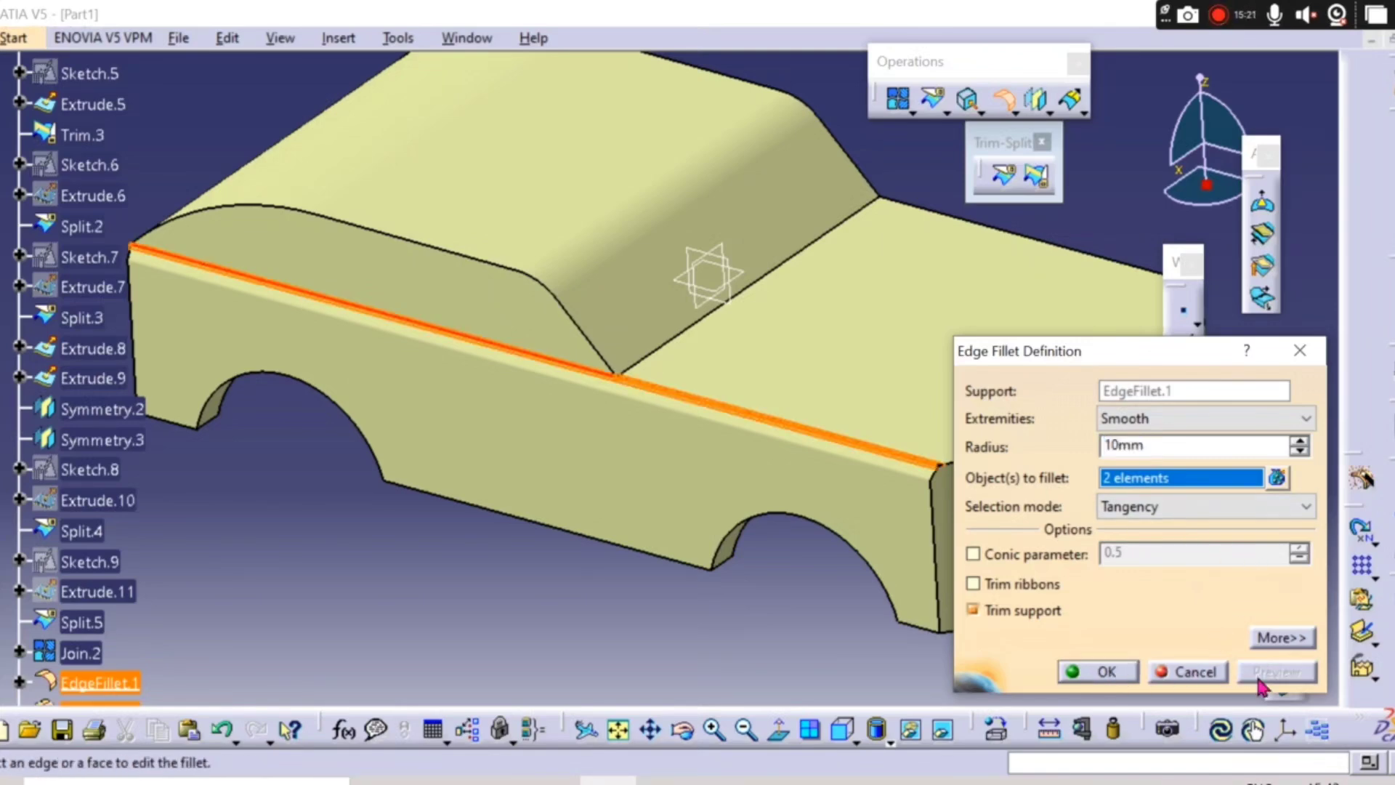
click(1088, 674)
middle_drag(1021, 567, 920, 130)
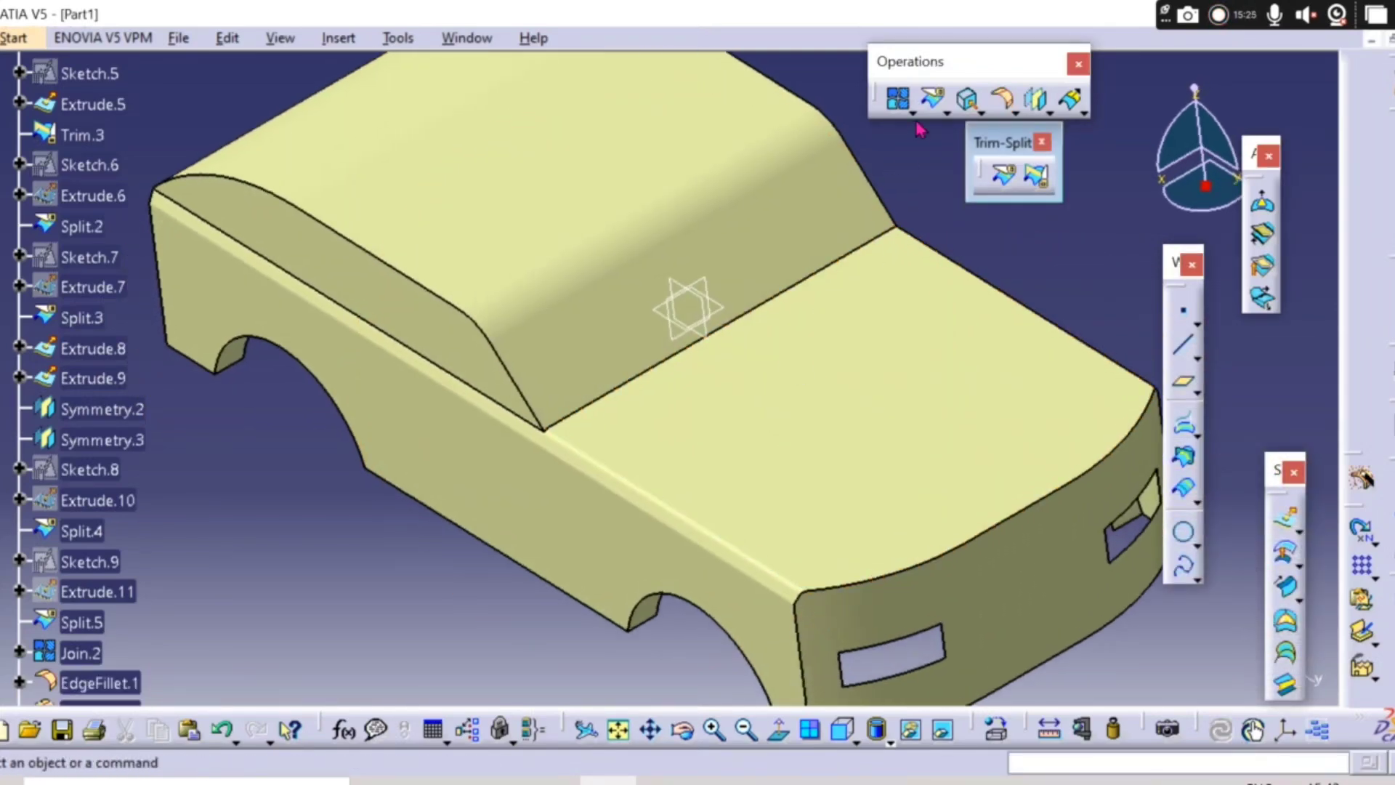
- Apply a 10 mm edge fillet to the hood's front edge and the adjoining vertical front corner
click(1000, 108)
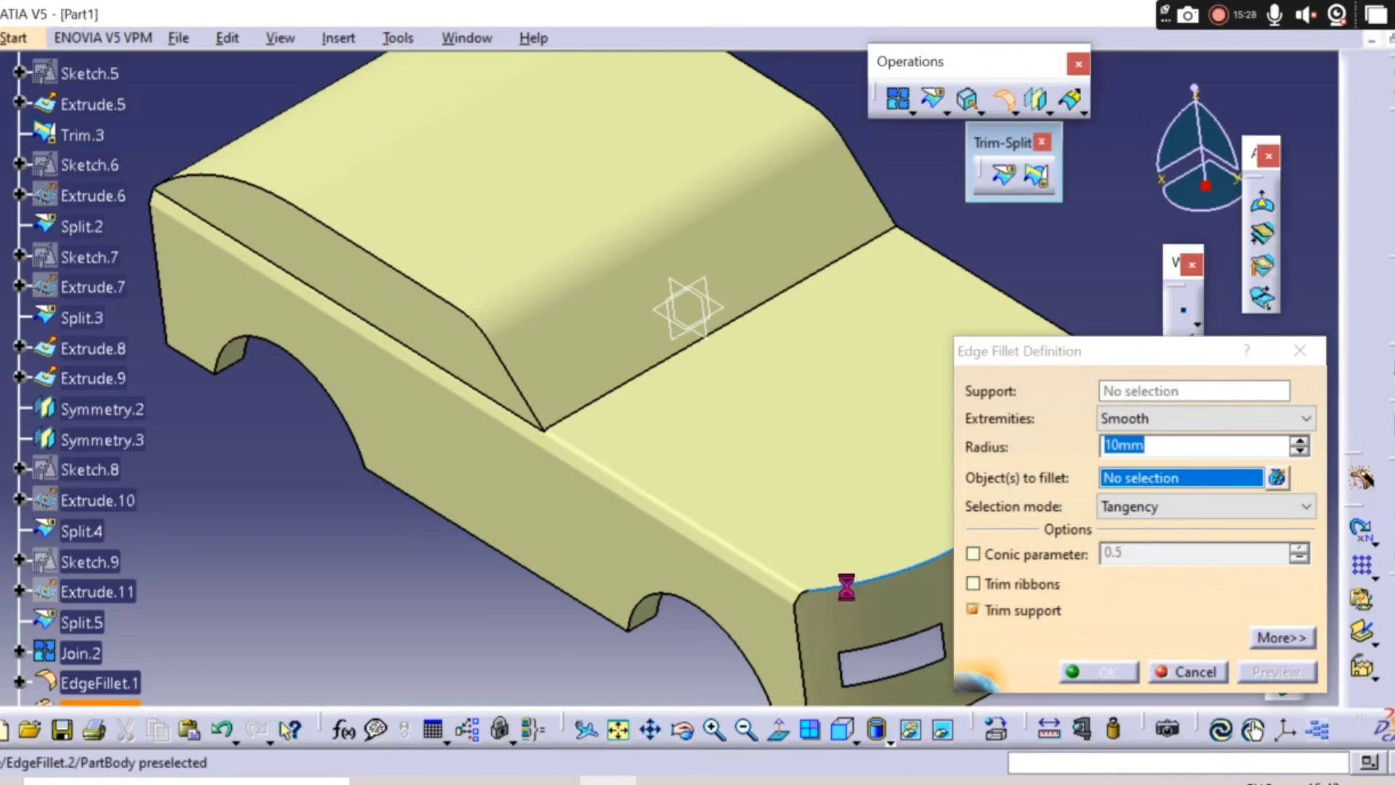
click(686, 481)
middle_drag(687, 481, 525, 287)
click(1265, 673)
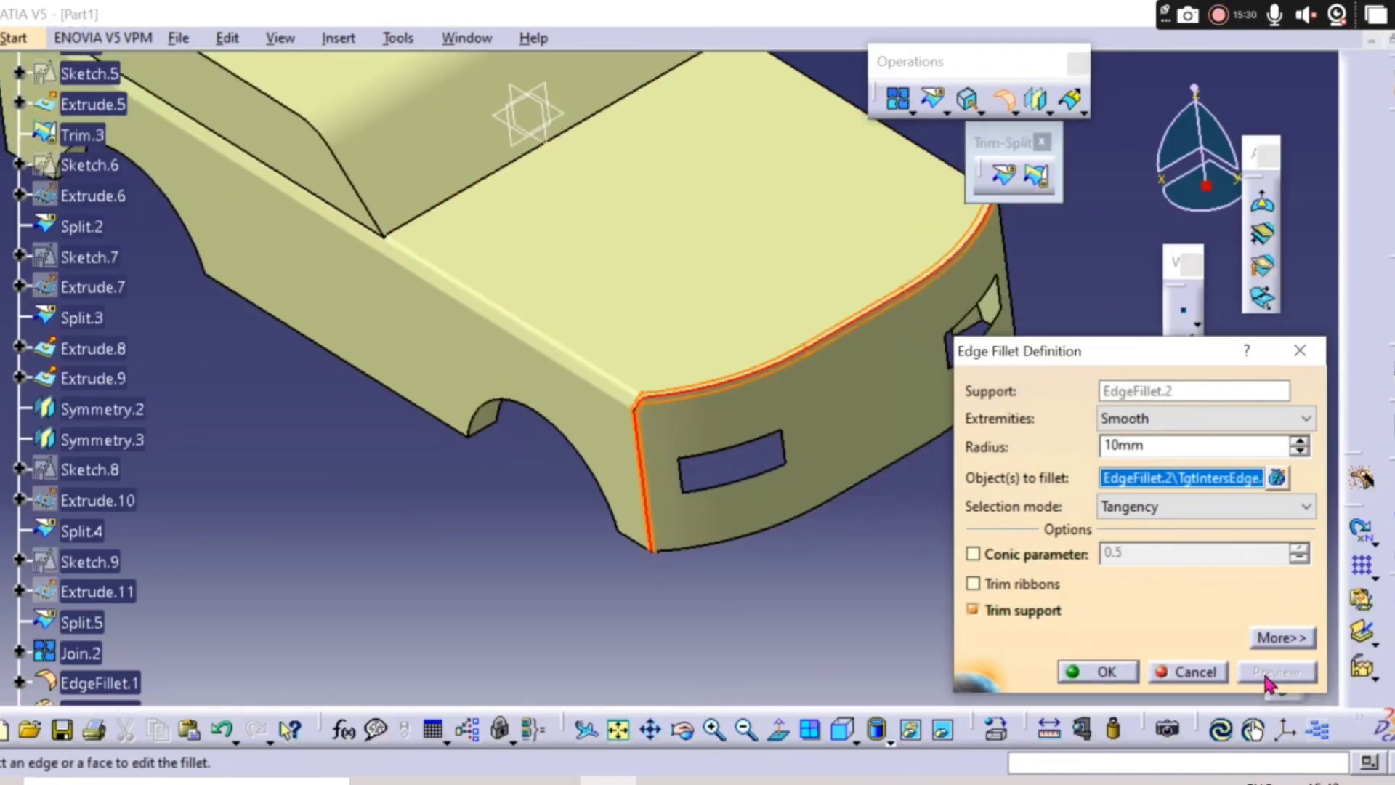
click(1101, 671)
- Start a 10 mm edge fillet on the other vertical front corner and the hood's side edge along the opposite side strip
middle_drag(1021, 618, 894, 392)
click(970, 99)
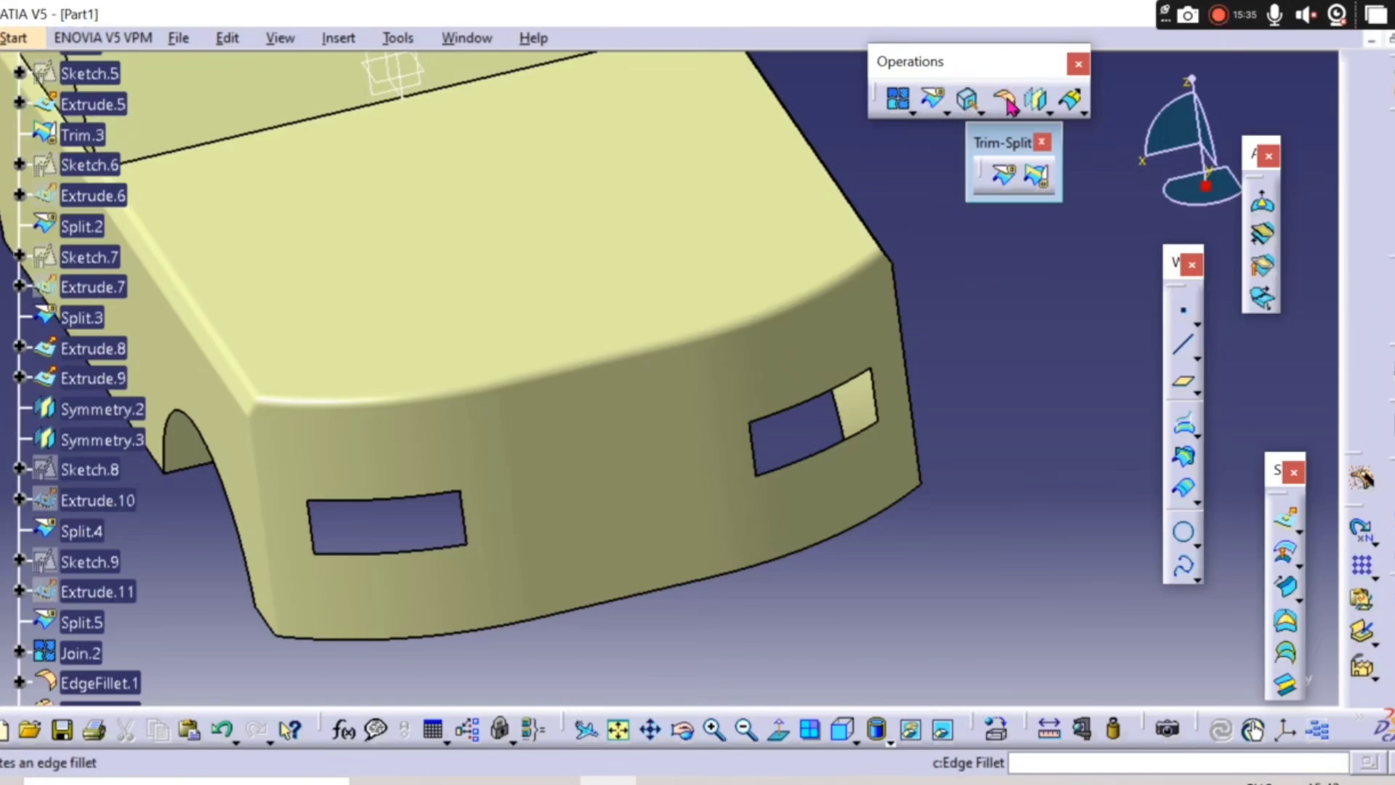
click(1008, 104)
click(919, 356)
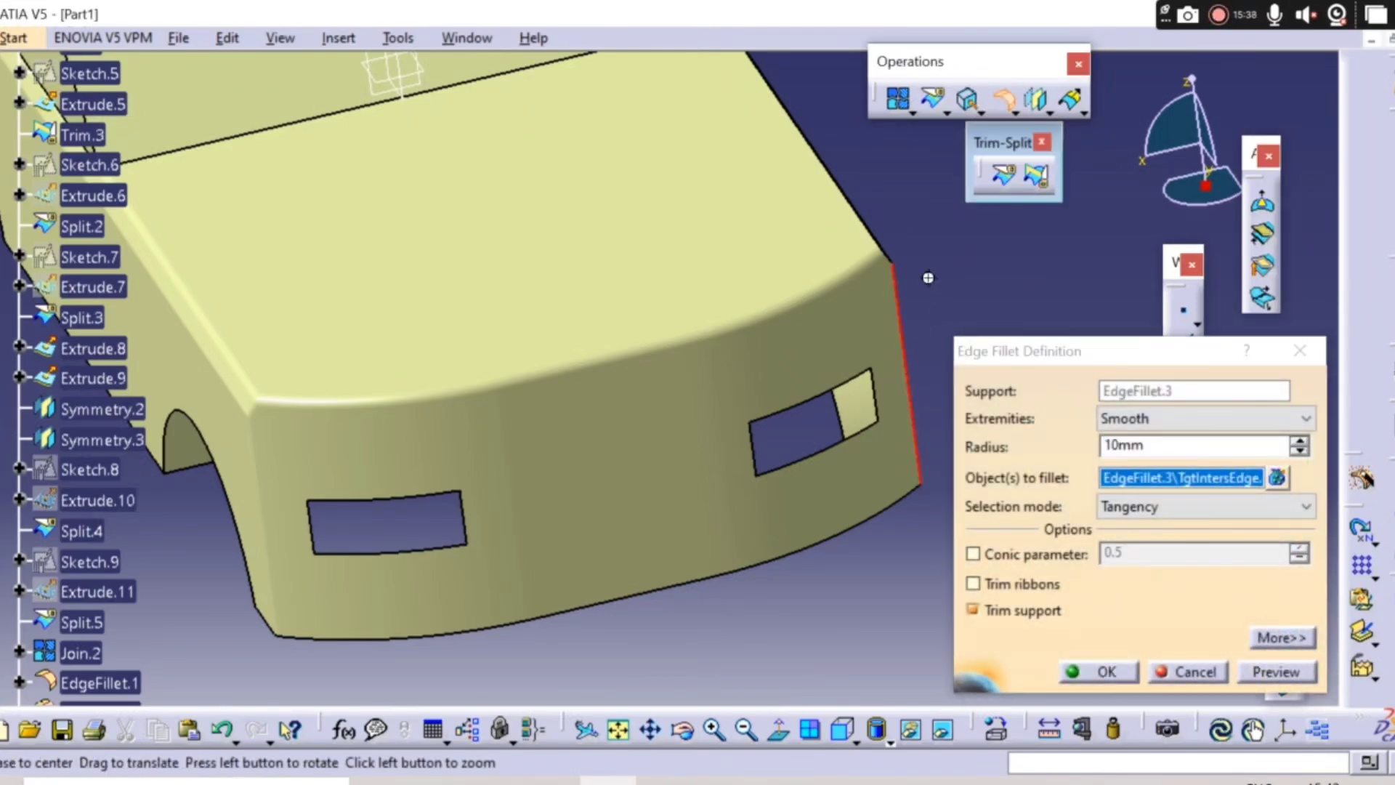
middle_drag(919, 356, 791, 343)
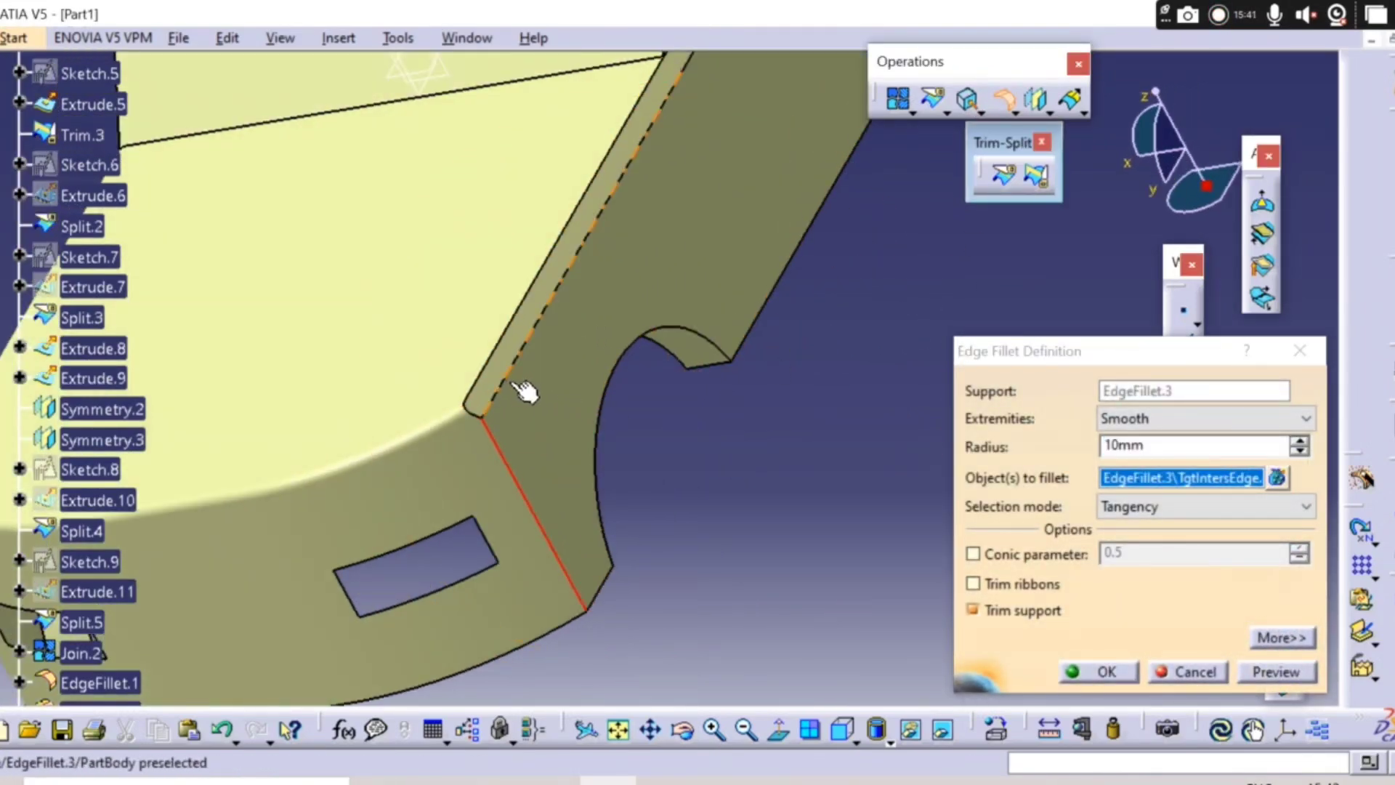
middle_drag(654, 504, 507, 399)
click(574, 416)
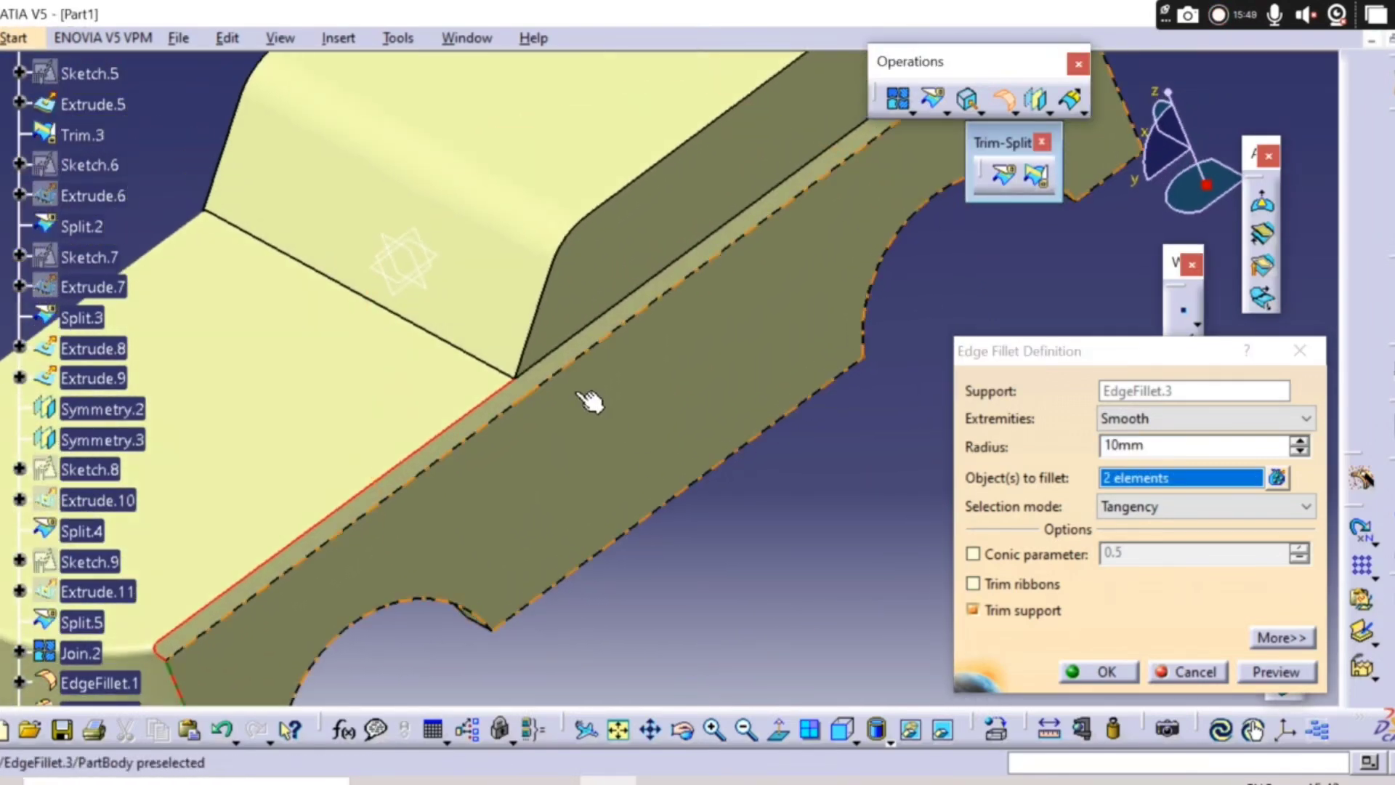
- Add both curved cabin roof edges and the upper rear edge to the selection and apply the 10 mm fillet
click(536, 349)
middle_drag(536, 349, 574, 499)
click(399, 473)
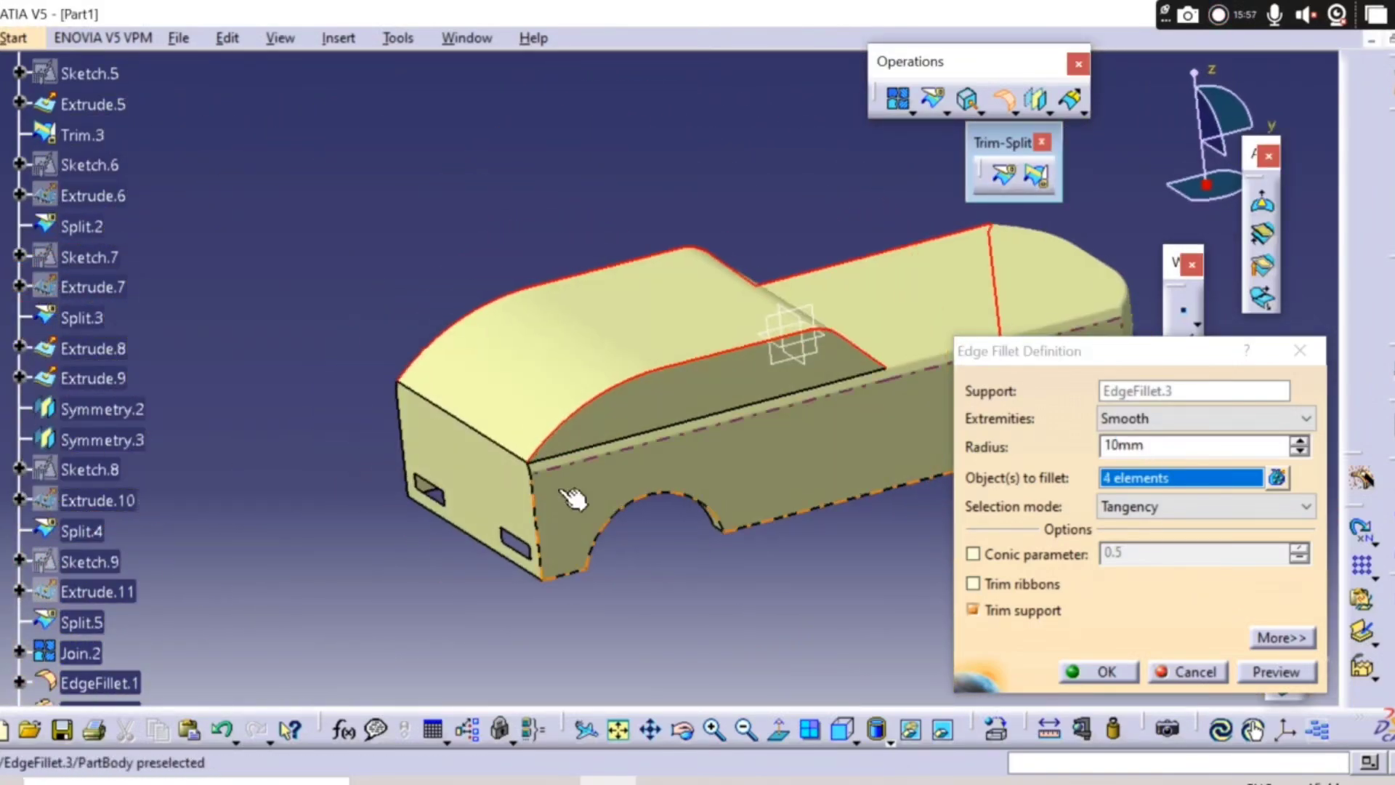
click(518, 454)
click(1254, 674)
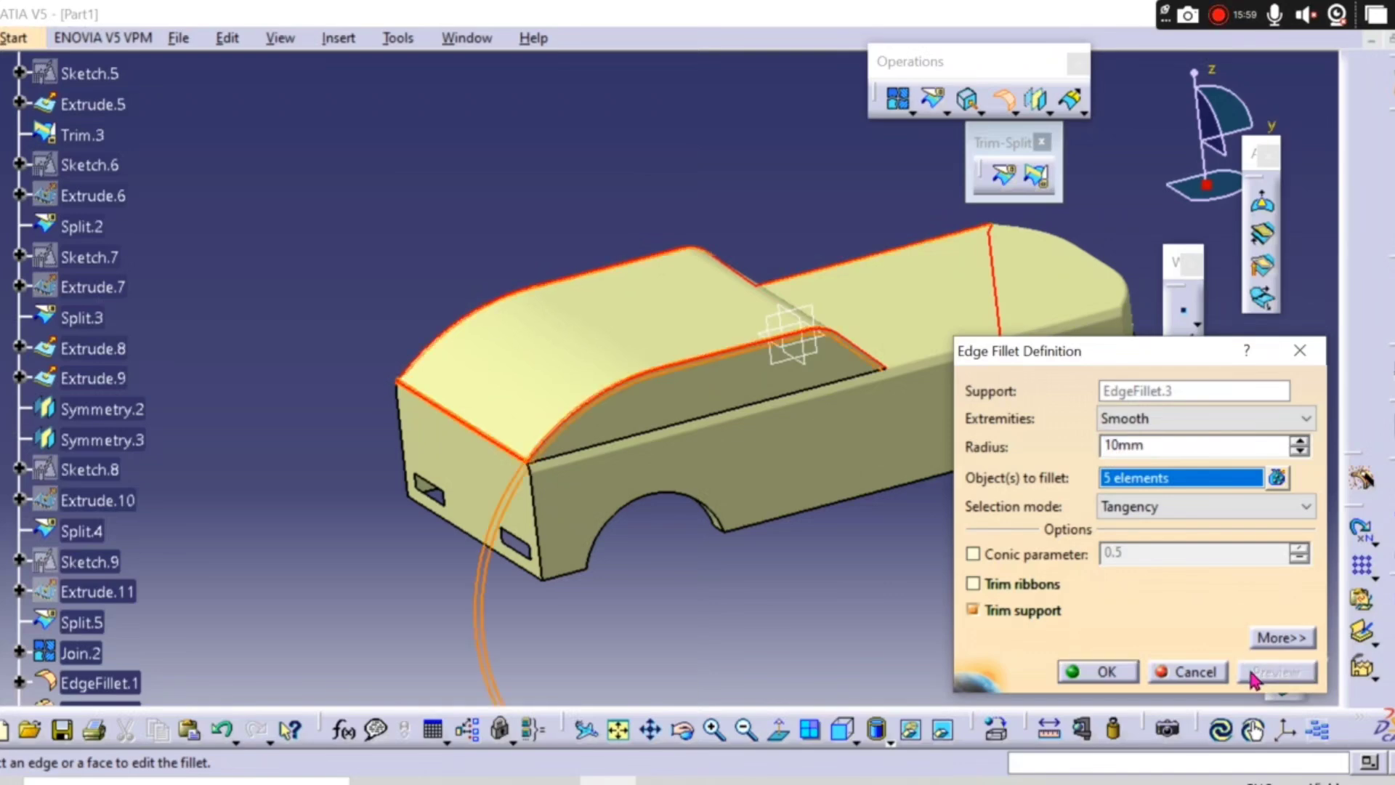
click(1097, 670)
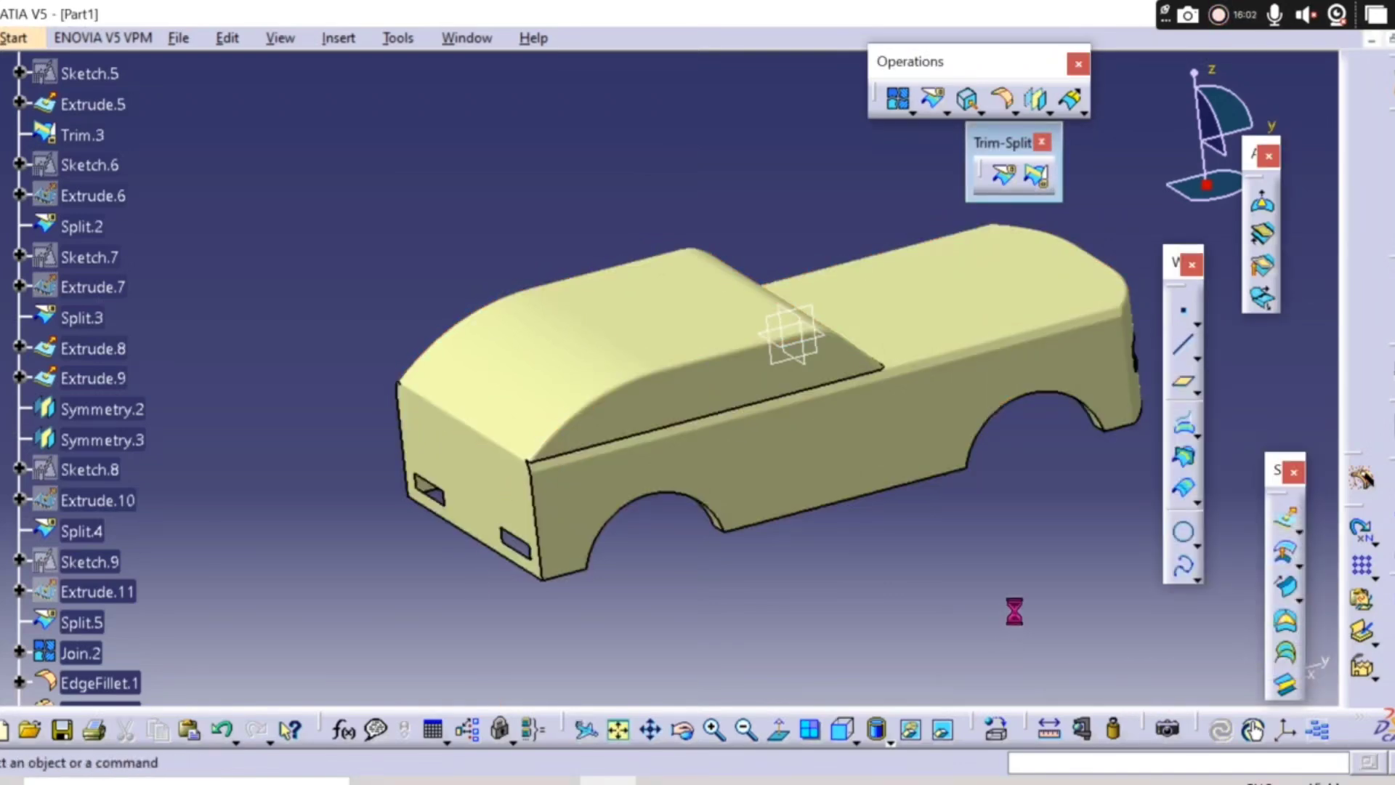
- Apply a 5 mm edge fillet to the edge chain around the cabin's base, along the windshield and both sides
middle_drag(1013, 610, 734, 471)
click(1006, 109)
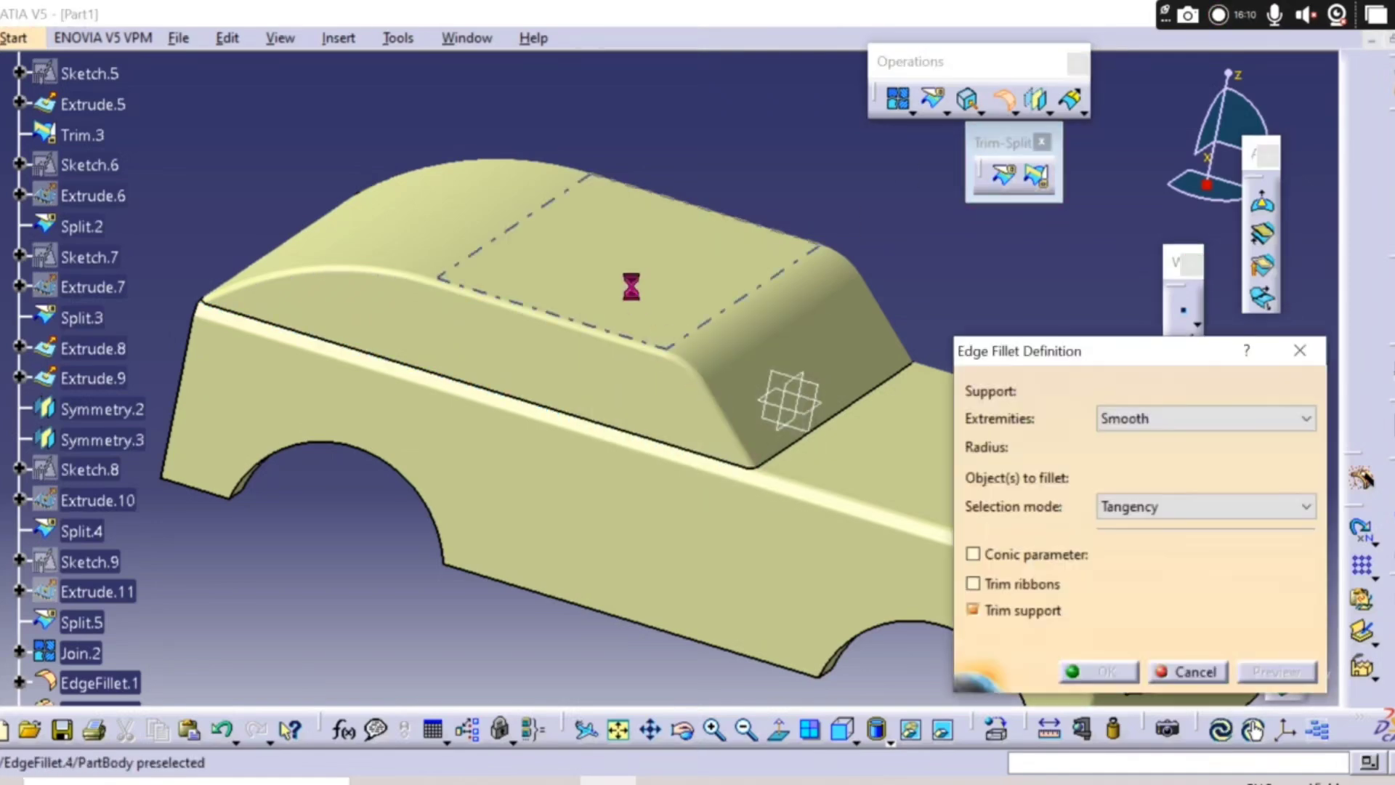
right_click(570, 226)
click(893, 748)
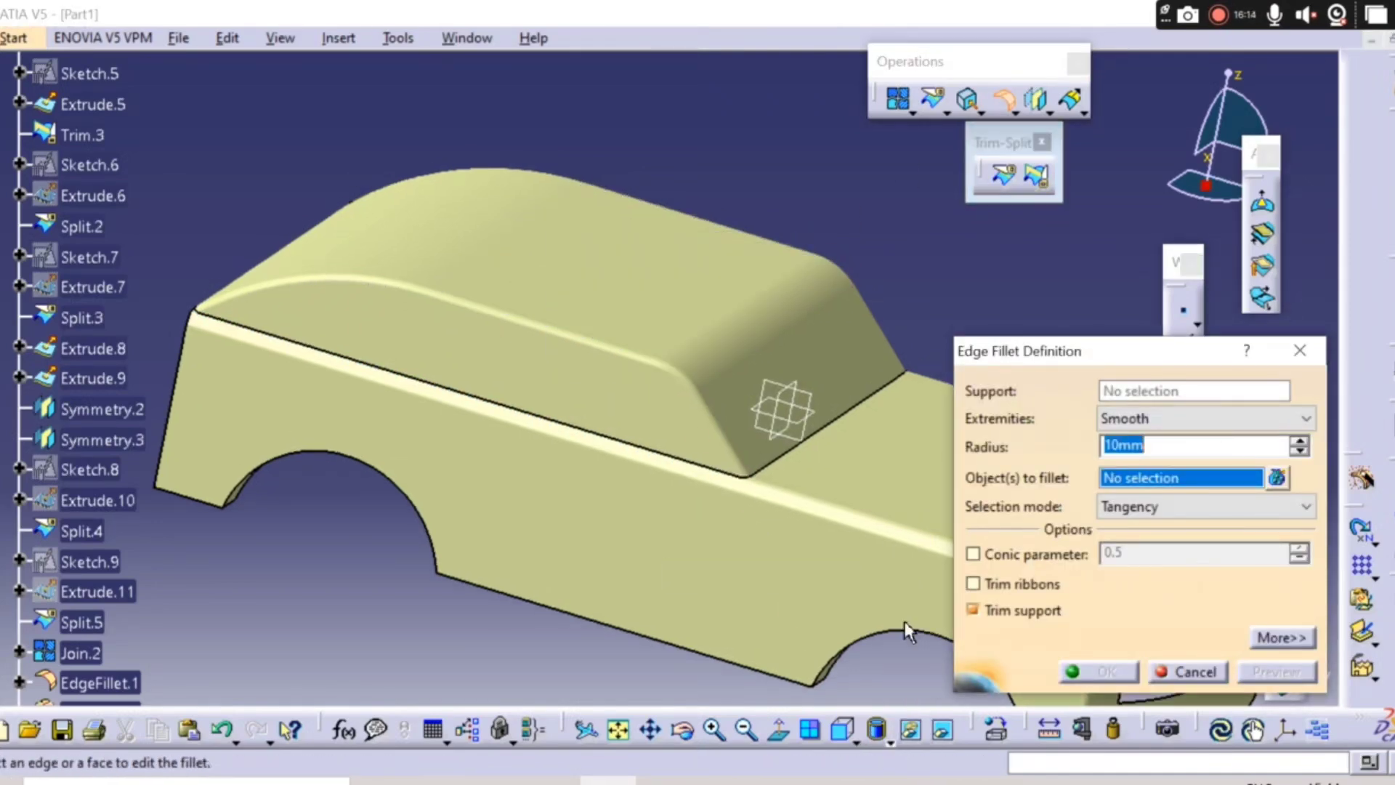
click(905, 621)
click(887, 739)
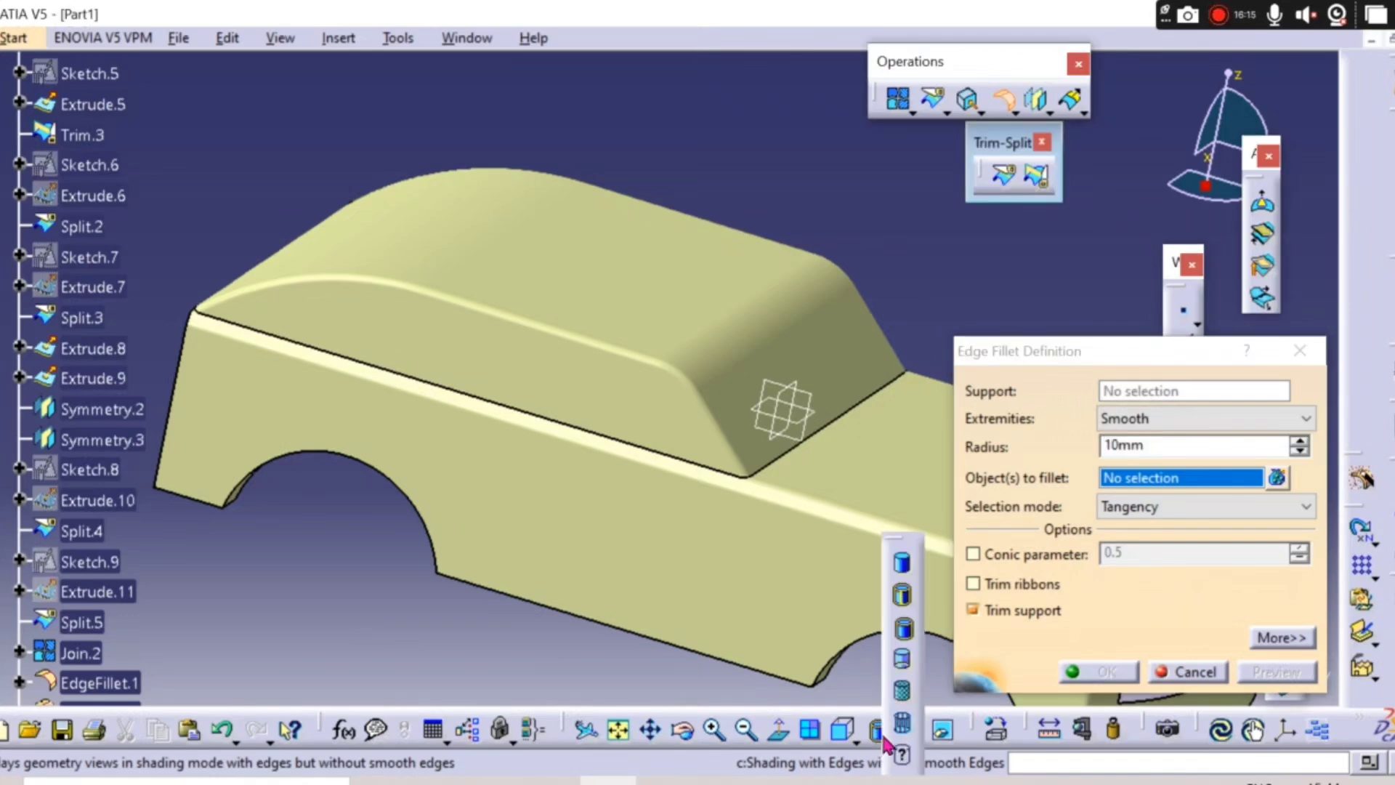
click(905, 632)
mouse_move(896, 632)
middle_down()
mouse_move(613, 538)
mouse_move(639, 535)
mouse_move(639, 356)
middle_up()
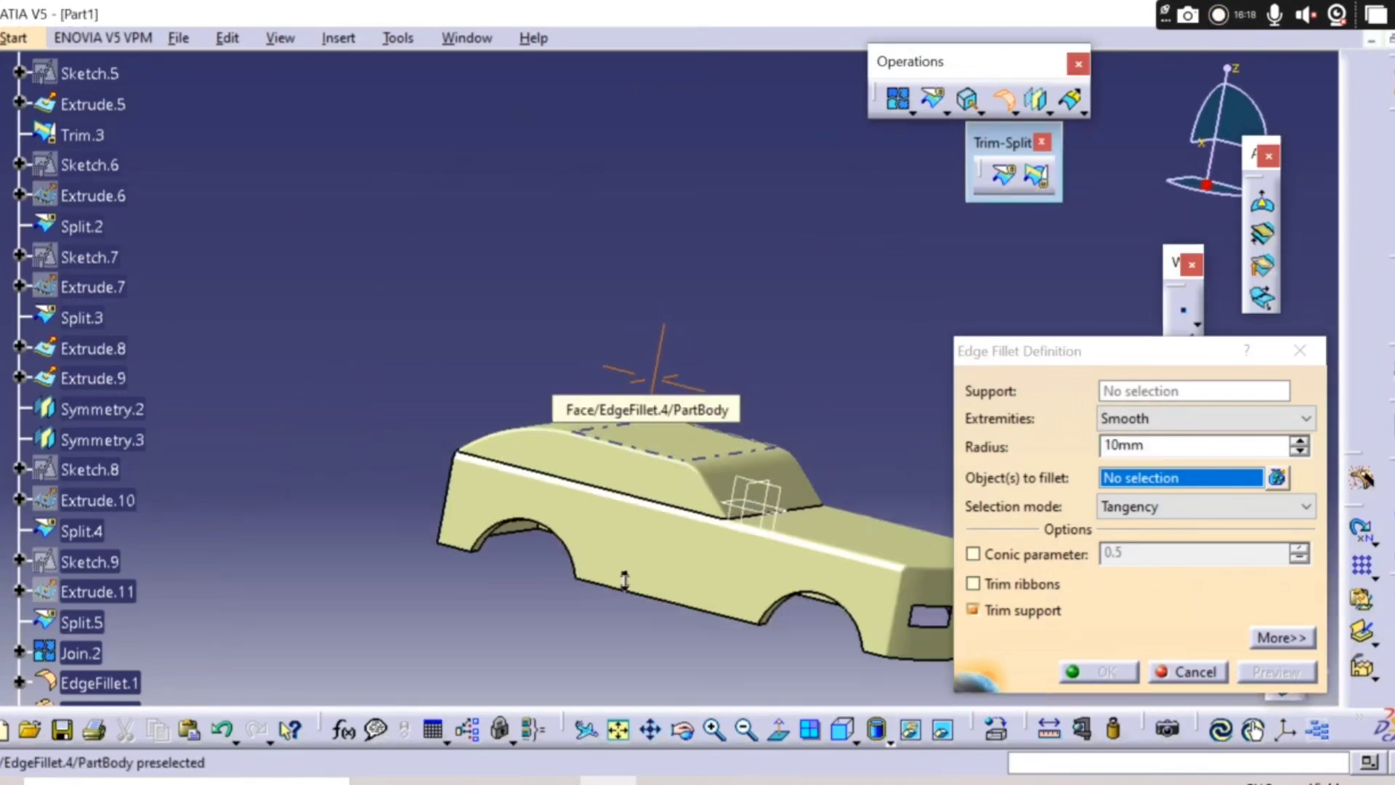
middle_drag(660, 287, 663, 592)
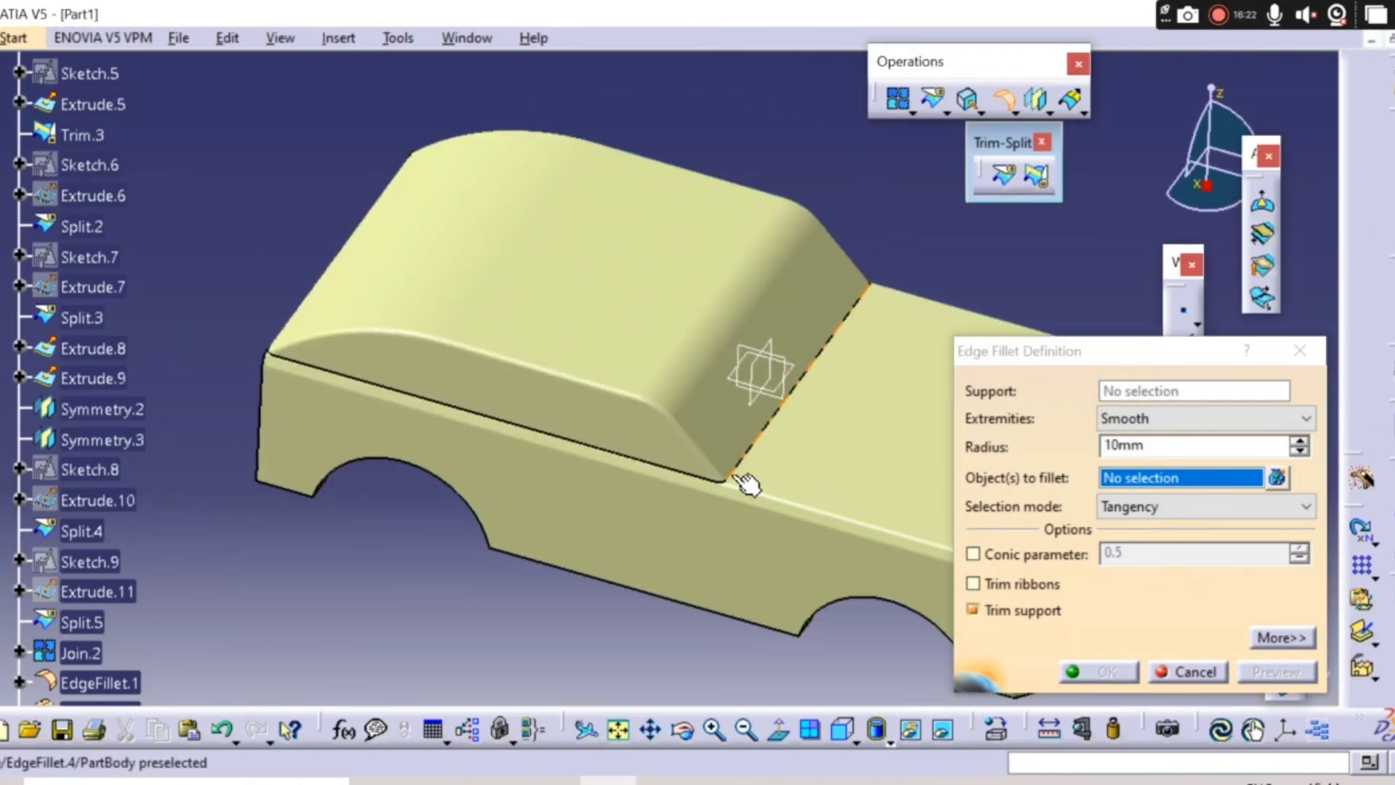
click(735, 477)
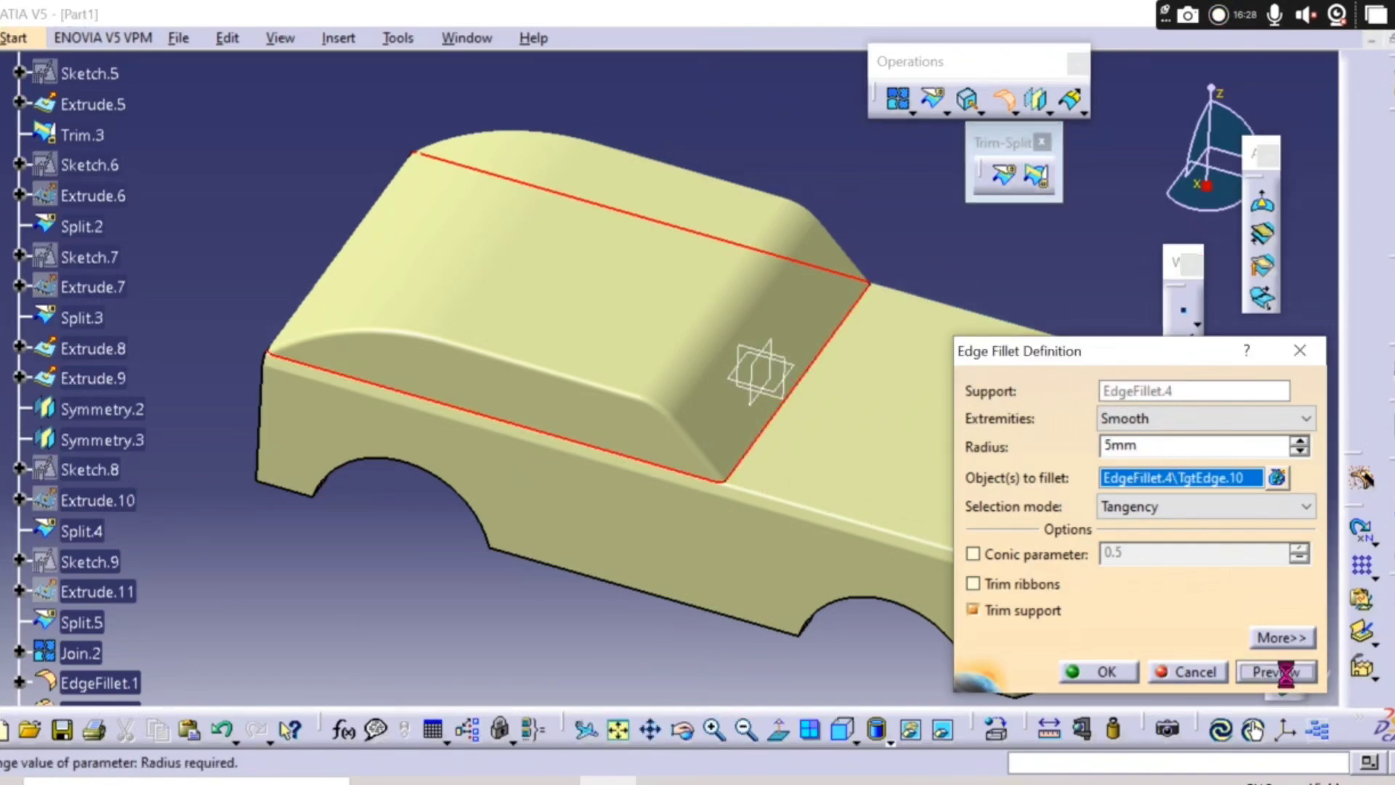
click(1275, 671)
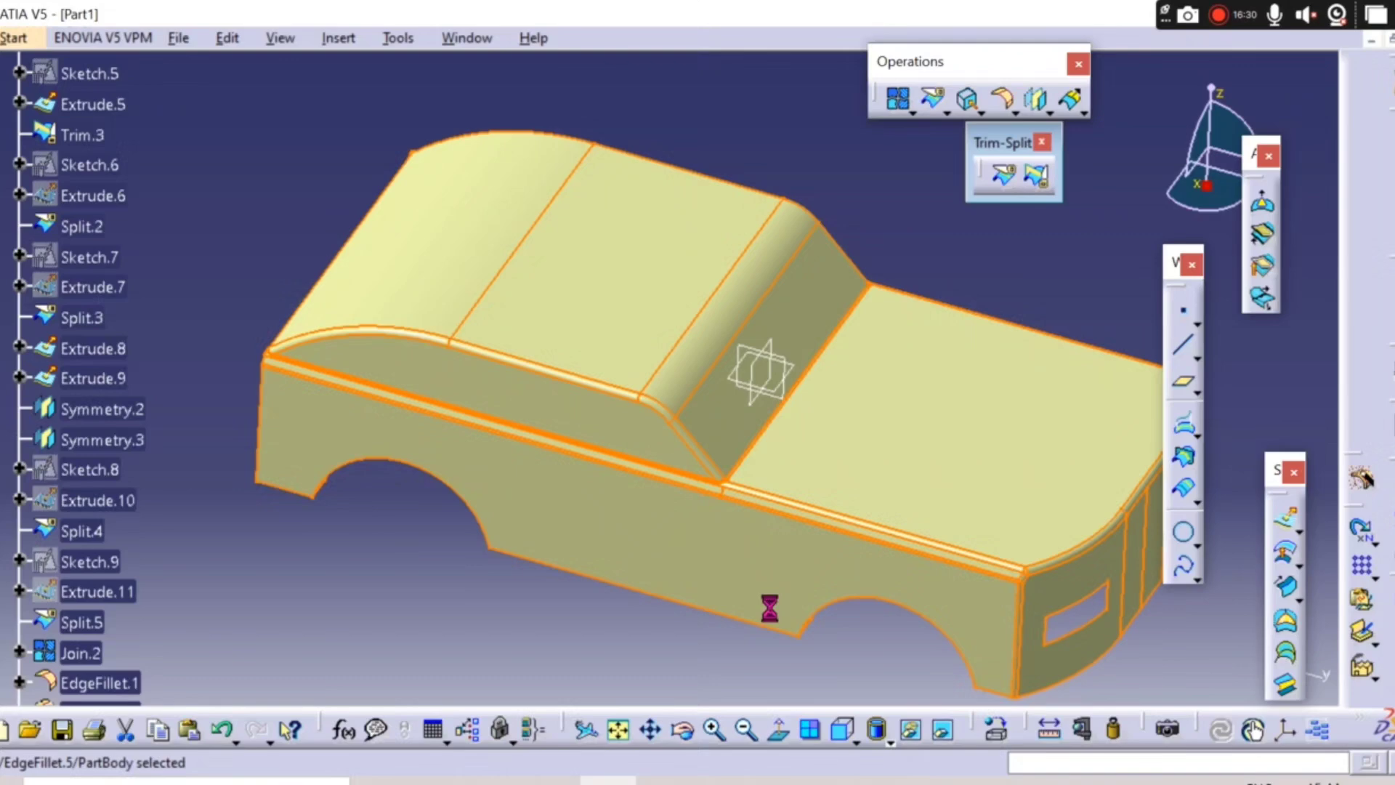
- Start an edge fillet on the two vertical rear corner edges of the body
middle_drag(756, 614, 654, 552)
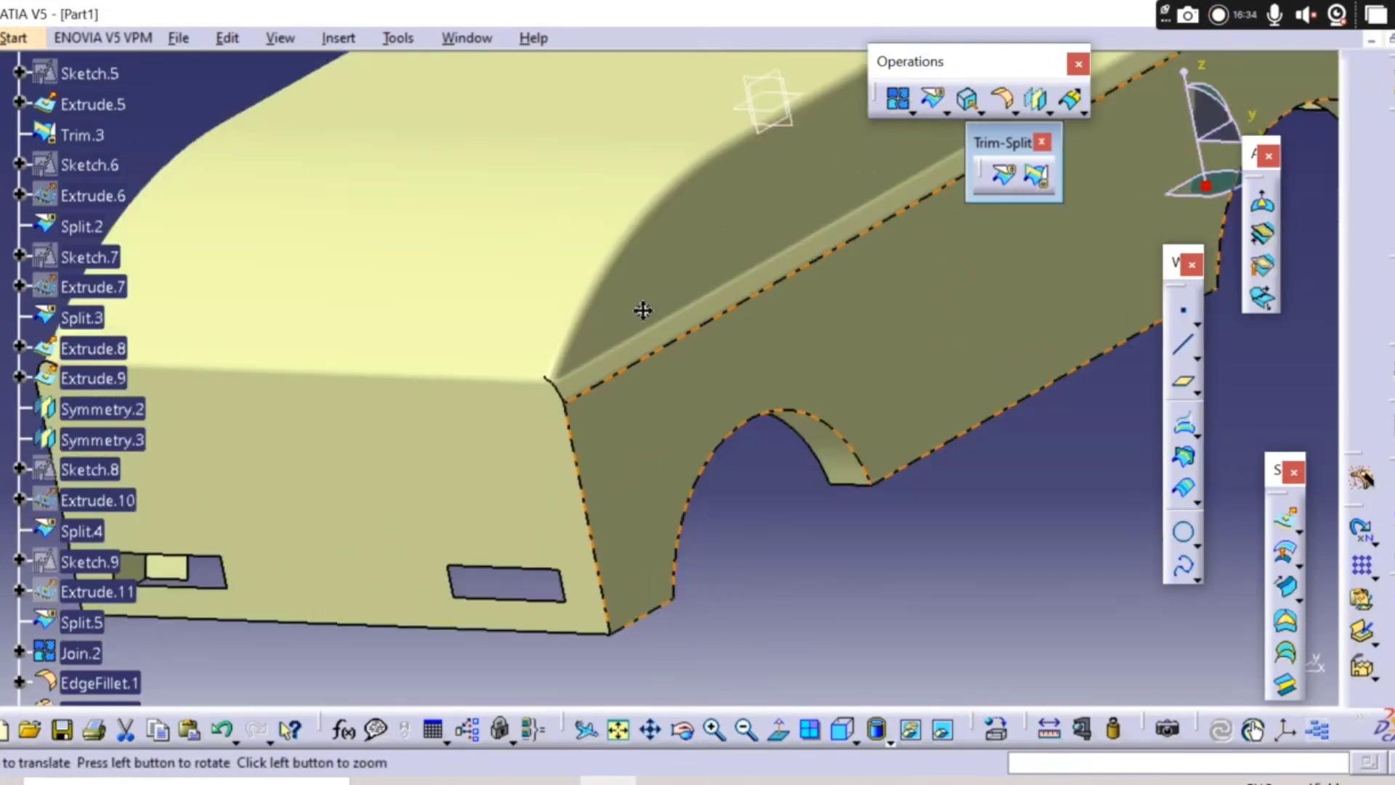
middle_drag(643, 311, 1014, 208)
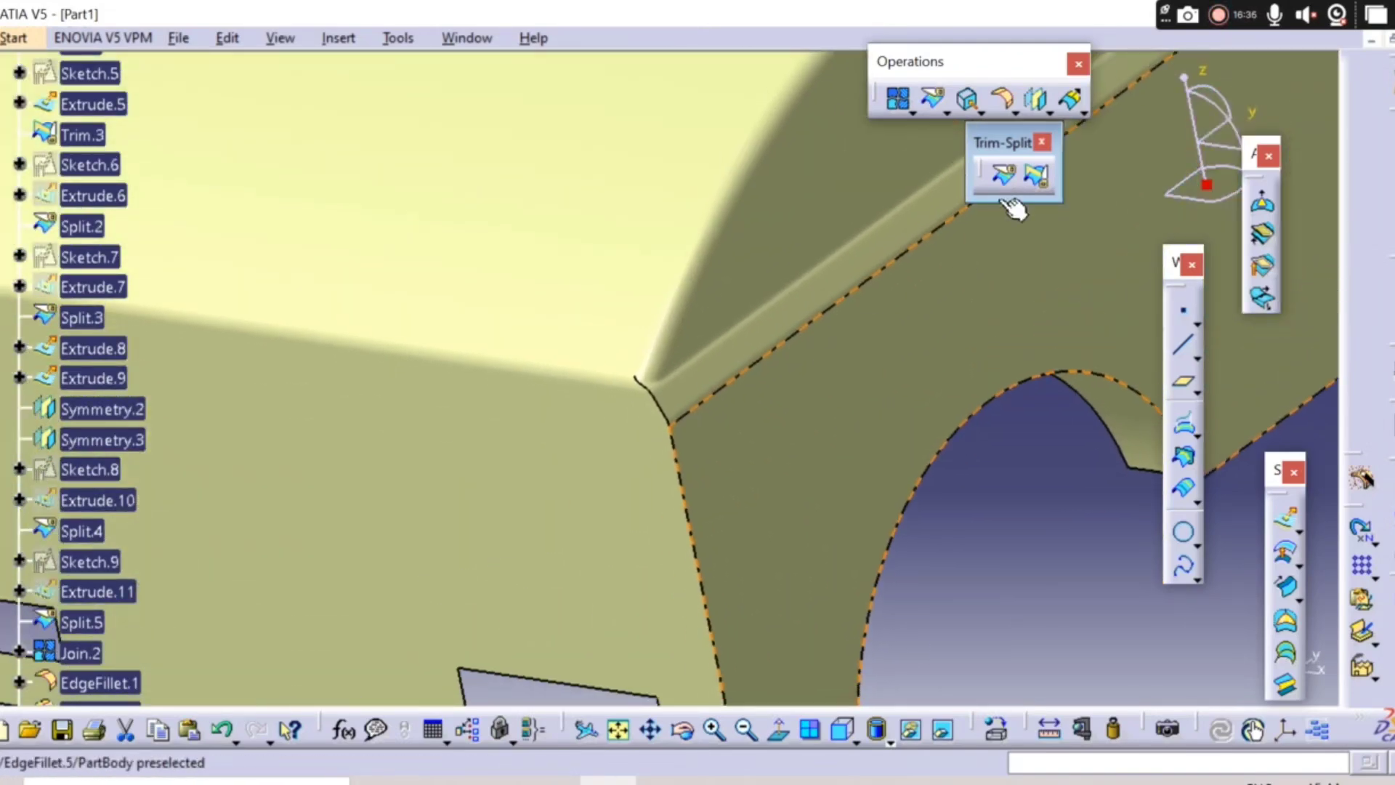
click(1005, 105)
click(748, 383)
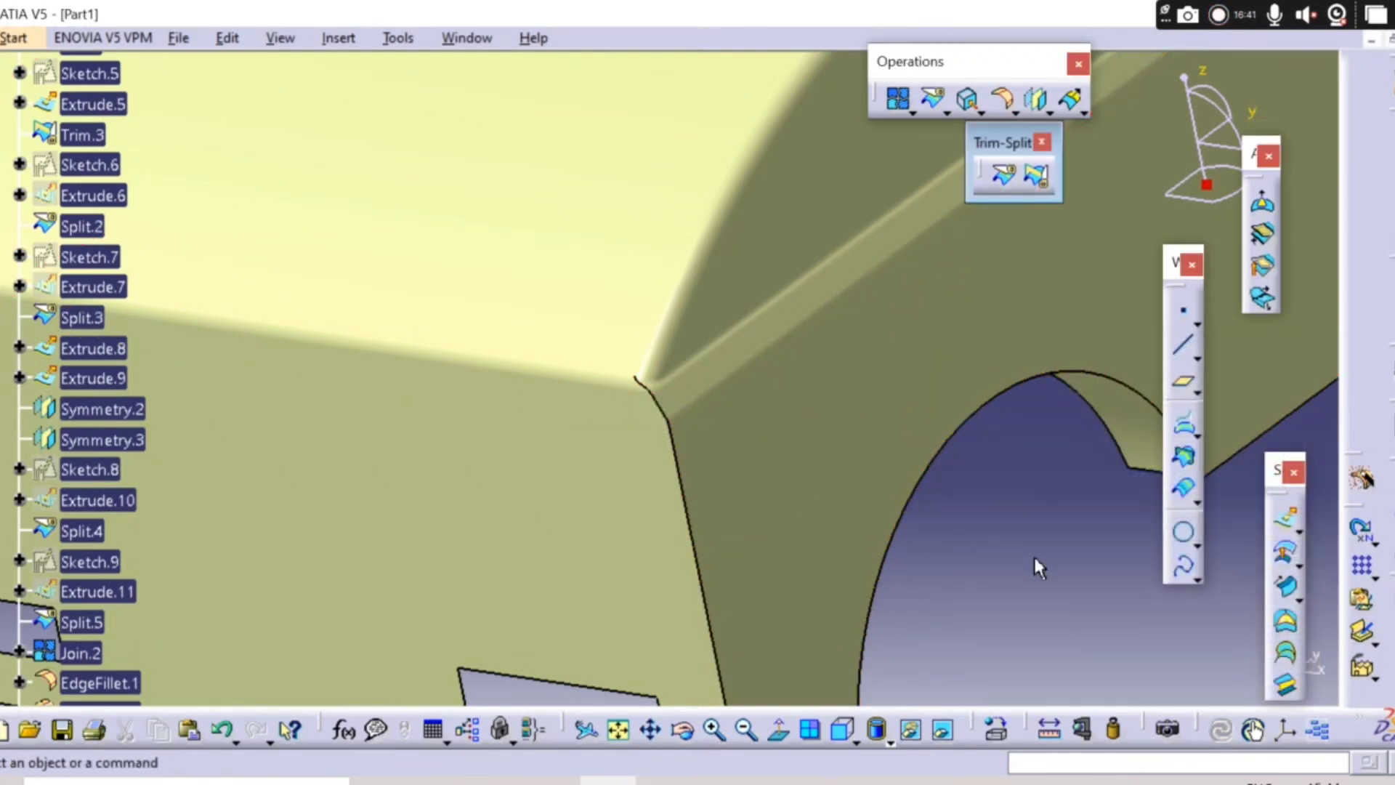
click(1010, 109)
click(1009, 106)
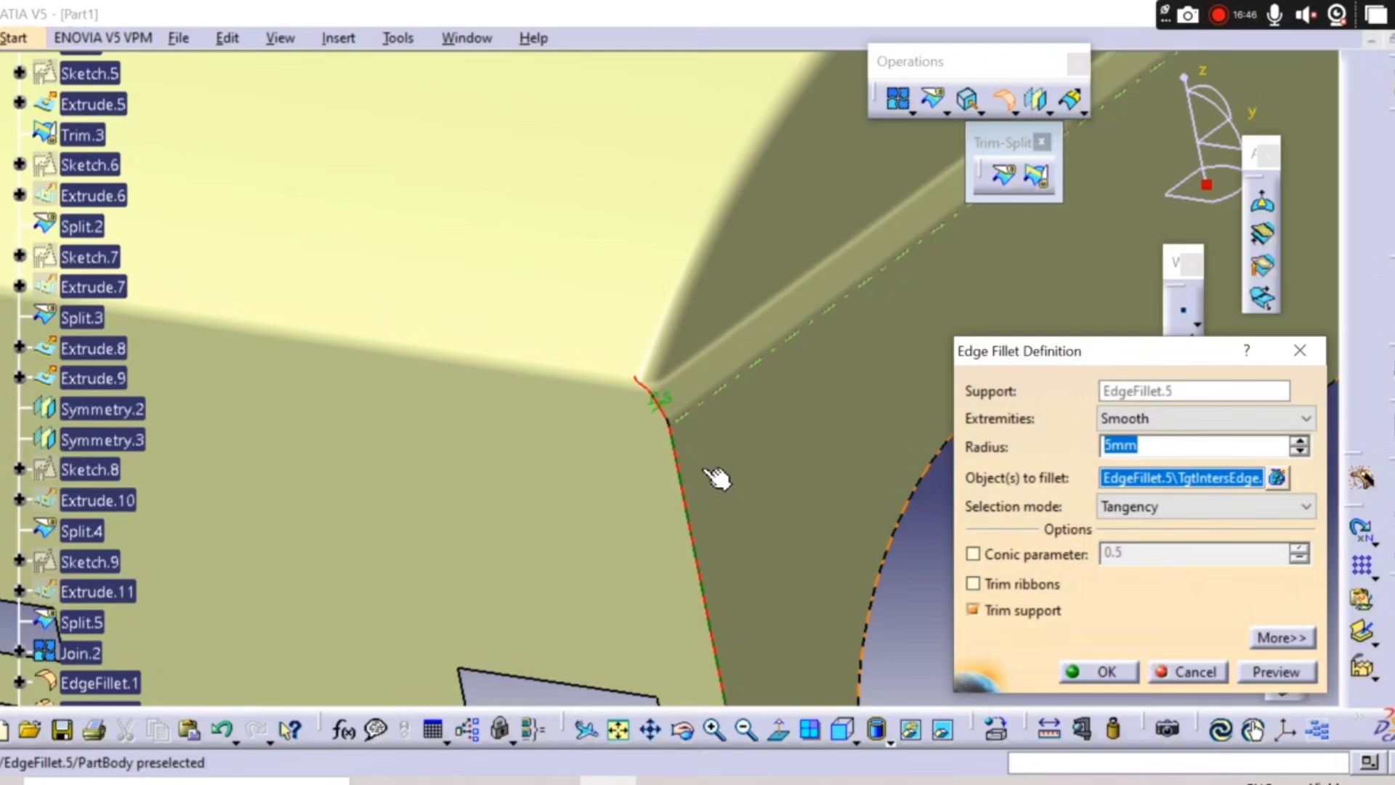
middle_drag(717, 477, 727, 318)
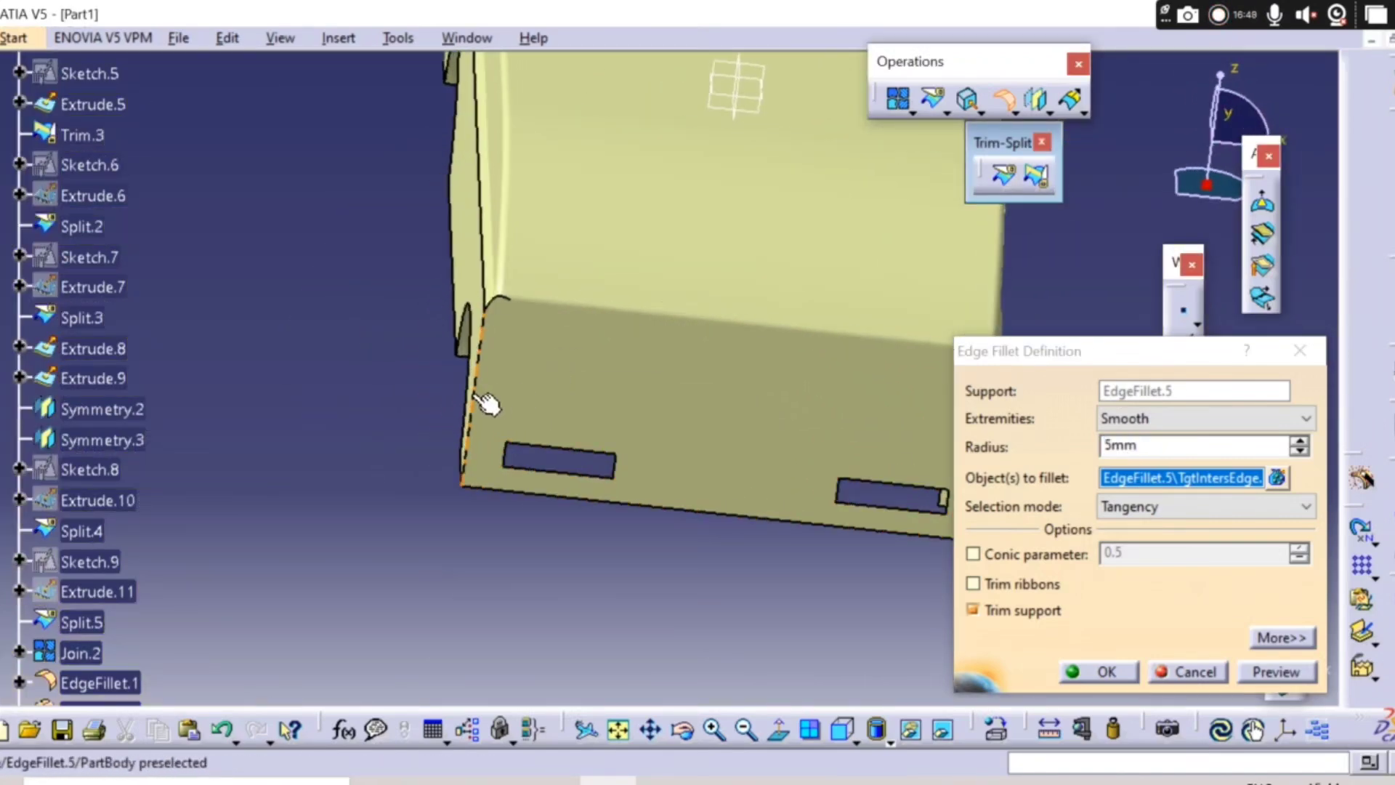
click(477, 400)
middle_drag(595, 576, 766, 534)
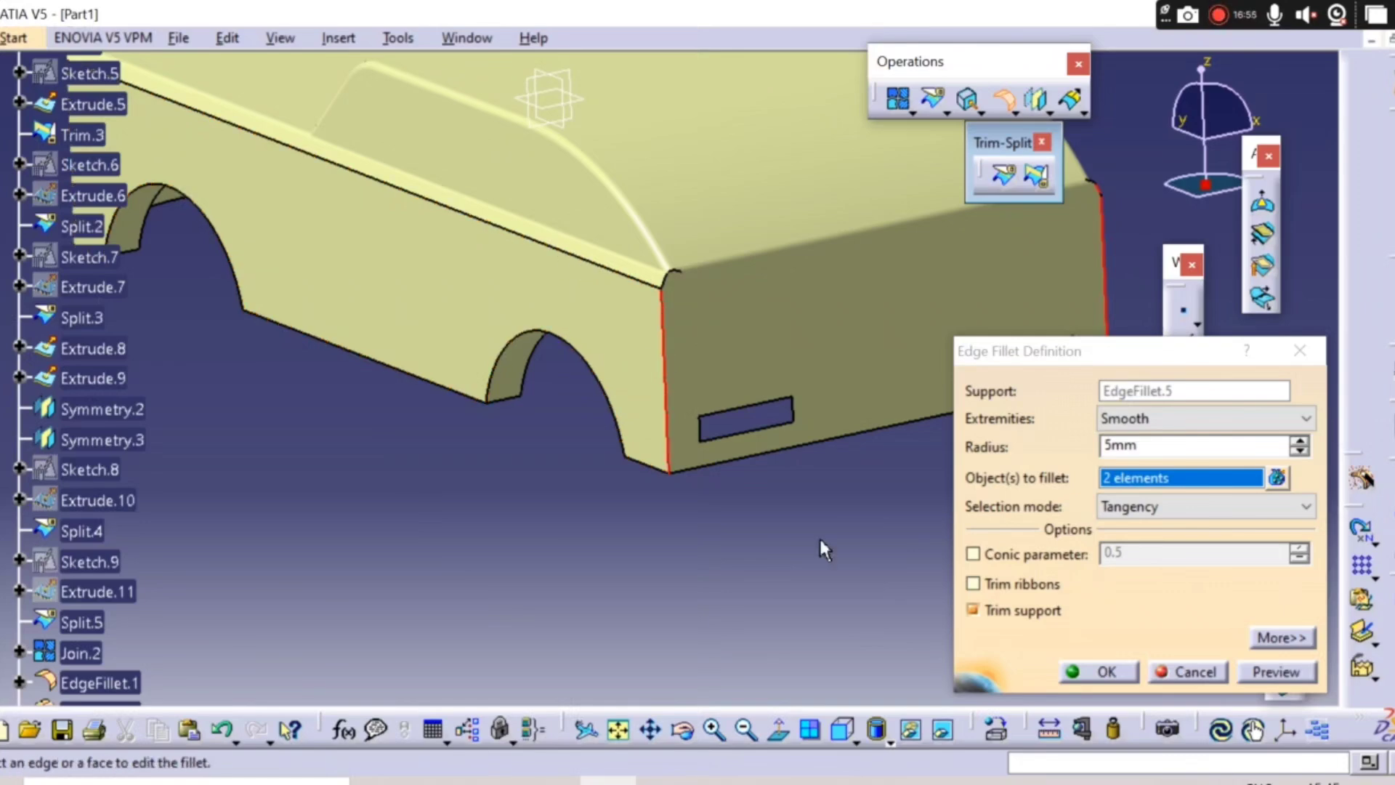
- Try a 50 mm radius on the rear corner fillet and preview it
click(1041, 449)
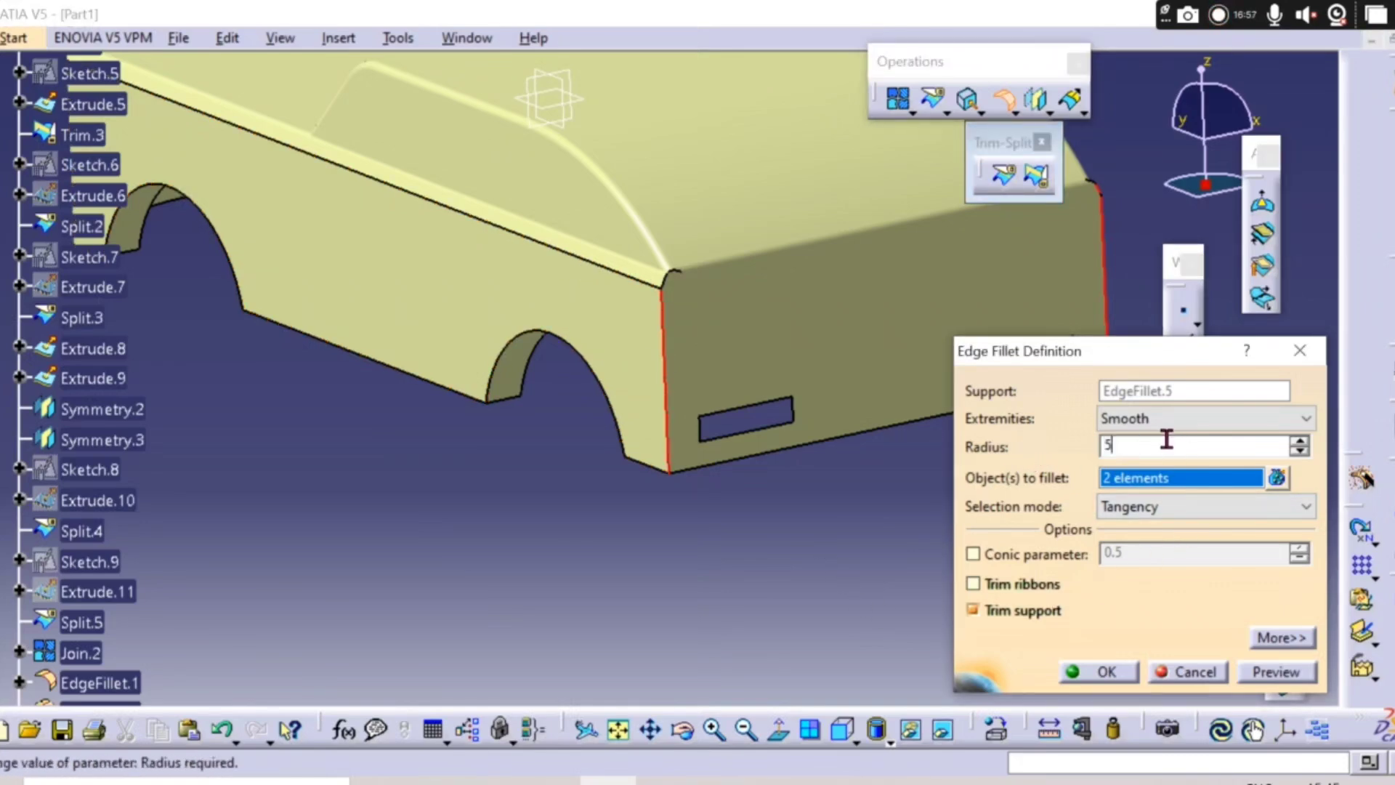
key(Return)
click(1270, 672)
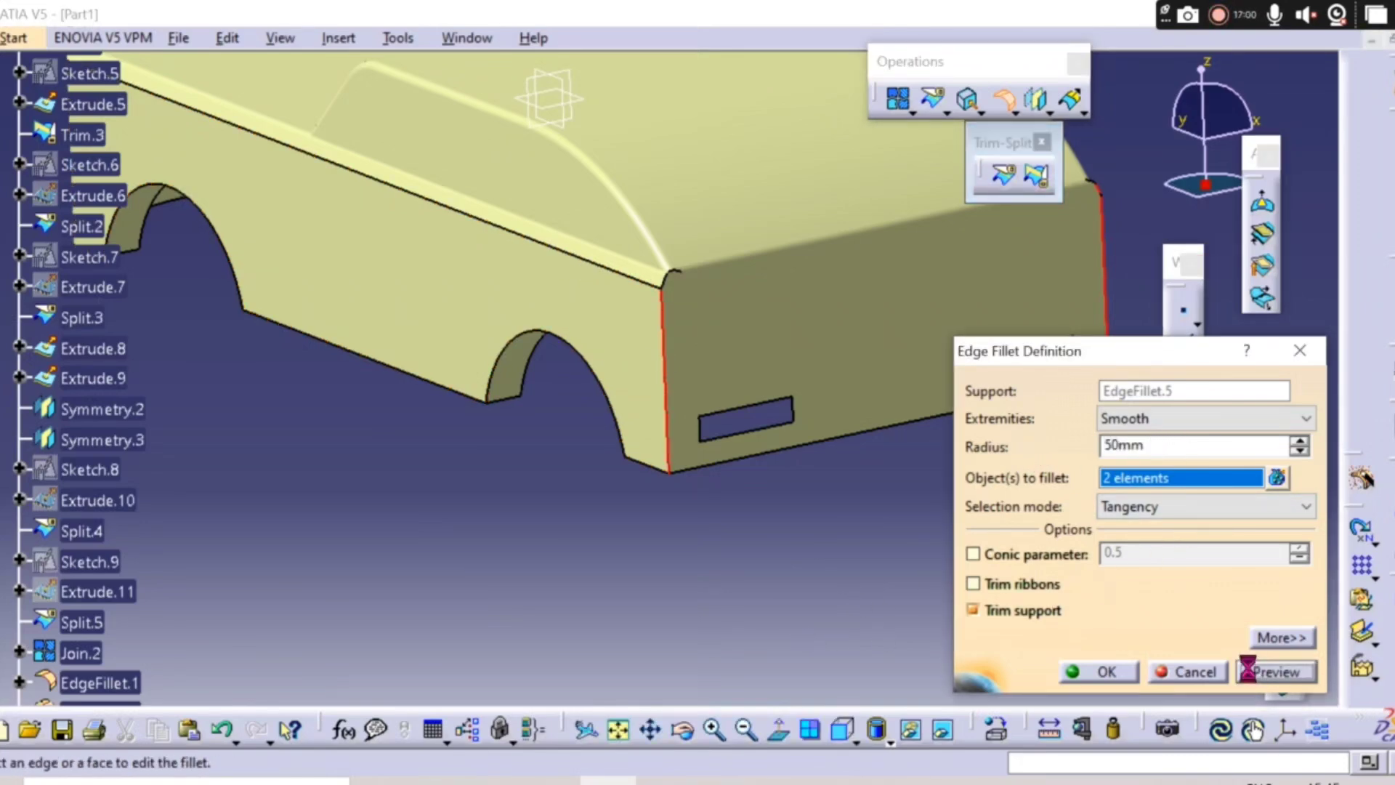
middle_drag(831, 526, 639, 523)
- Set the rear corner fillet's radius to 10 mm and apply it
double_click(1158, 446)
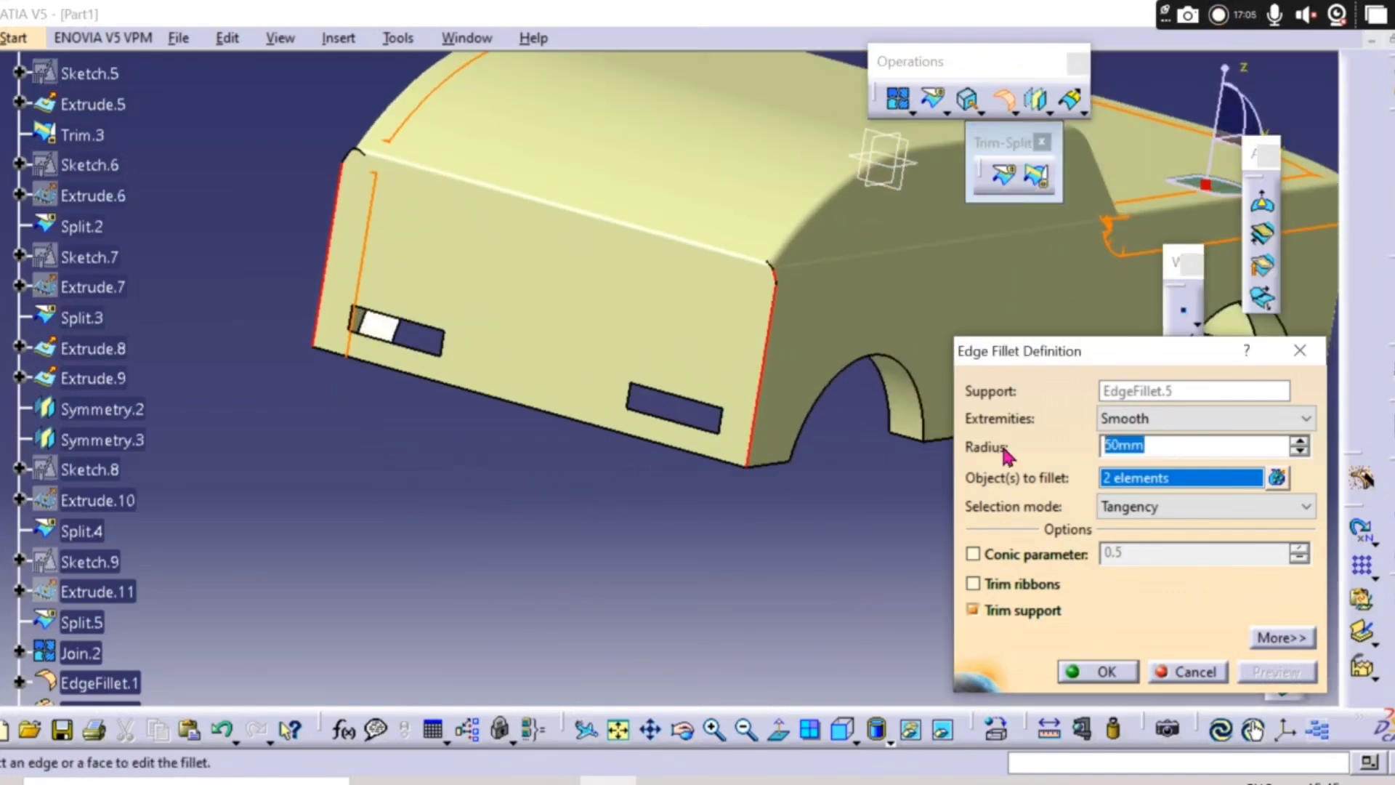
click(940, 460)
click(1275, 676)
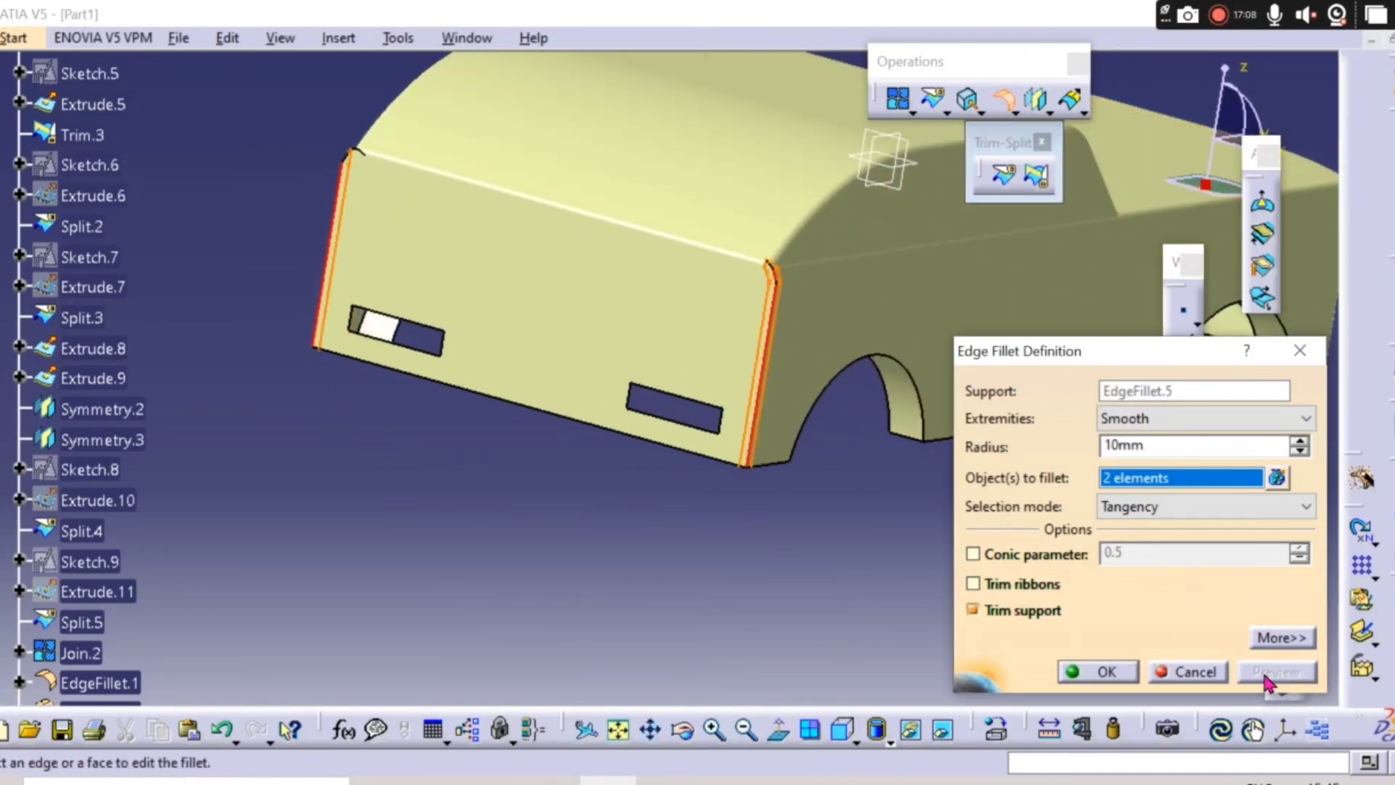
click(1097, 672)
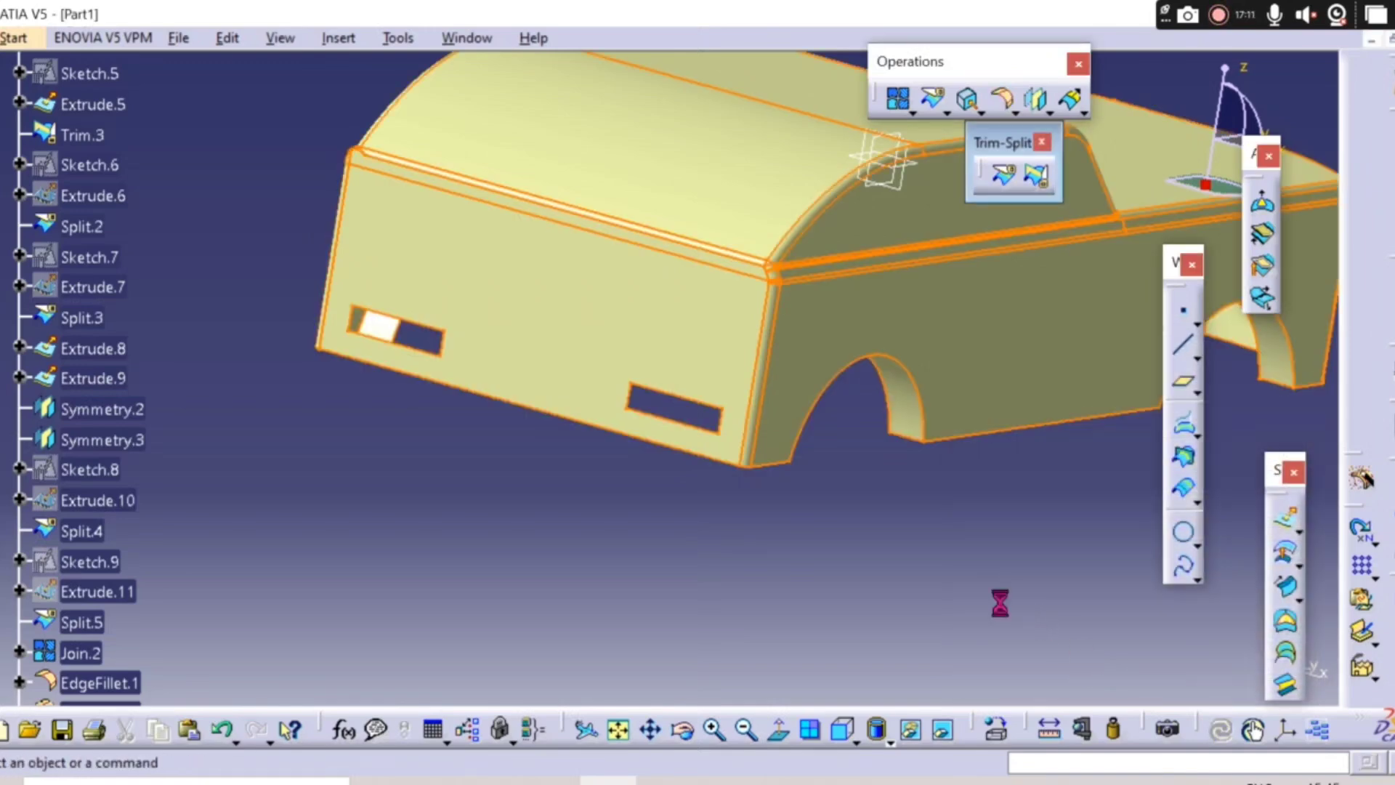
- Apply a 5 mm edge fillet to the remaining sharp long edge between the side strip and the body side
middle_drag(1002, 601, 738, 467)
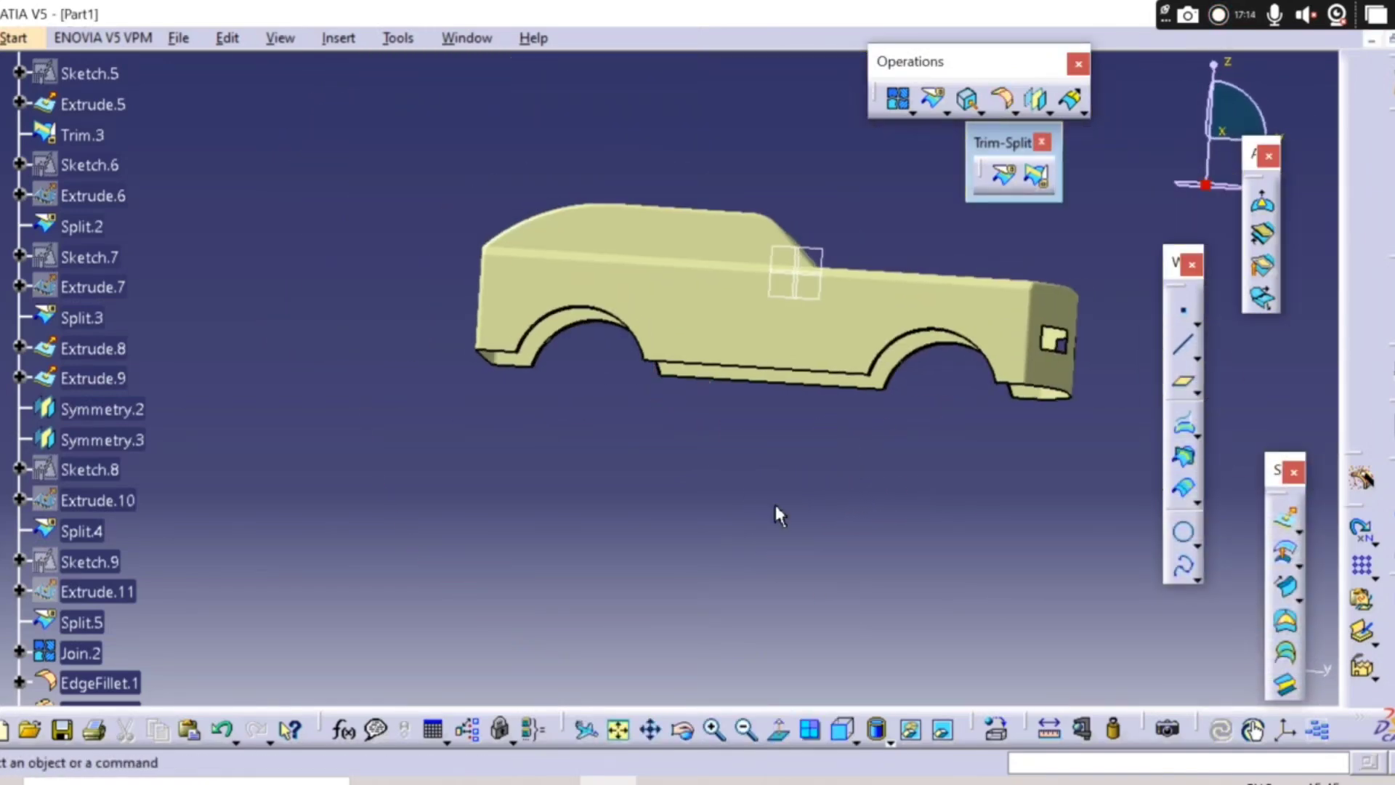
middle_drag(775, 507, 664, 502)
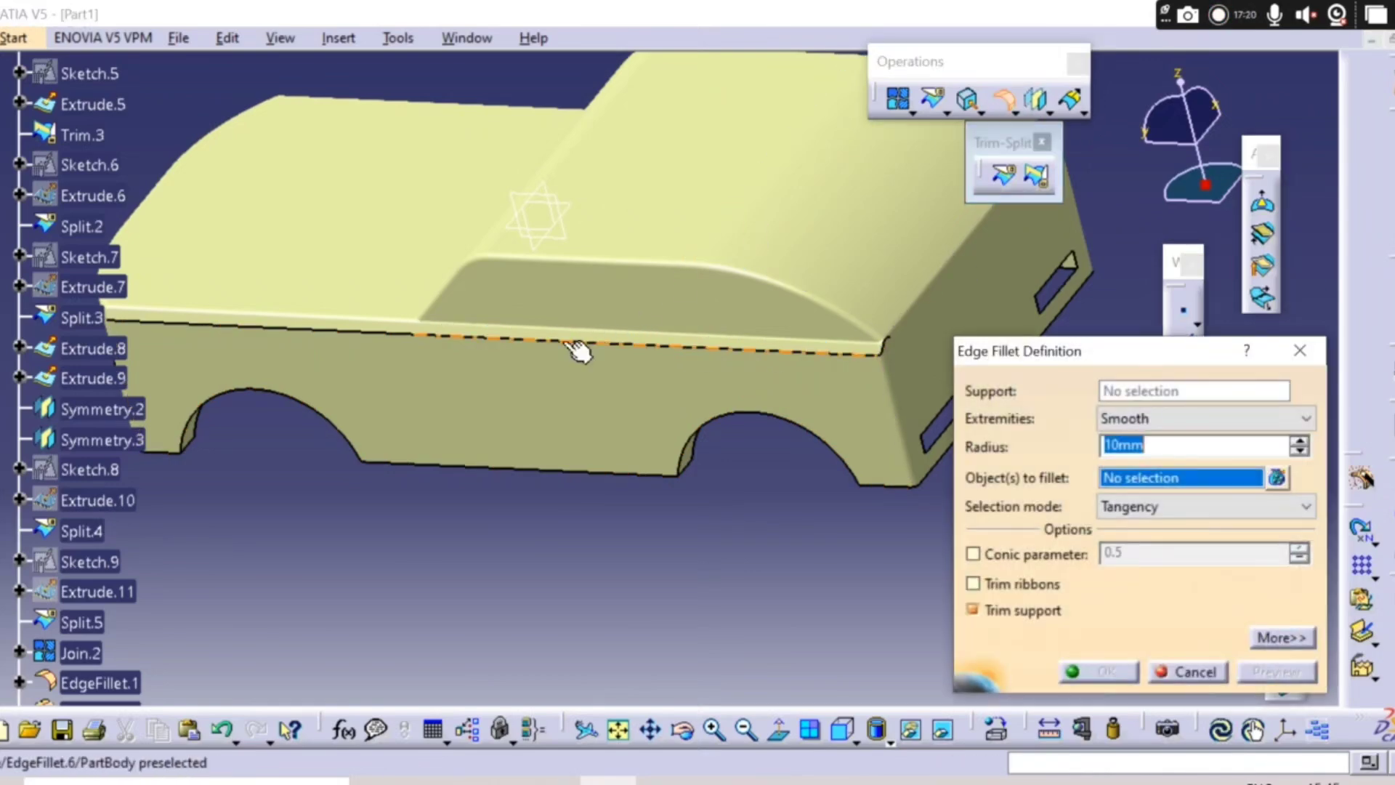
click(576, 343)
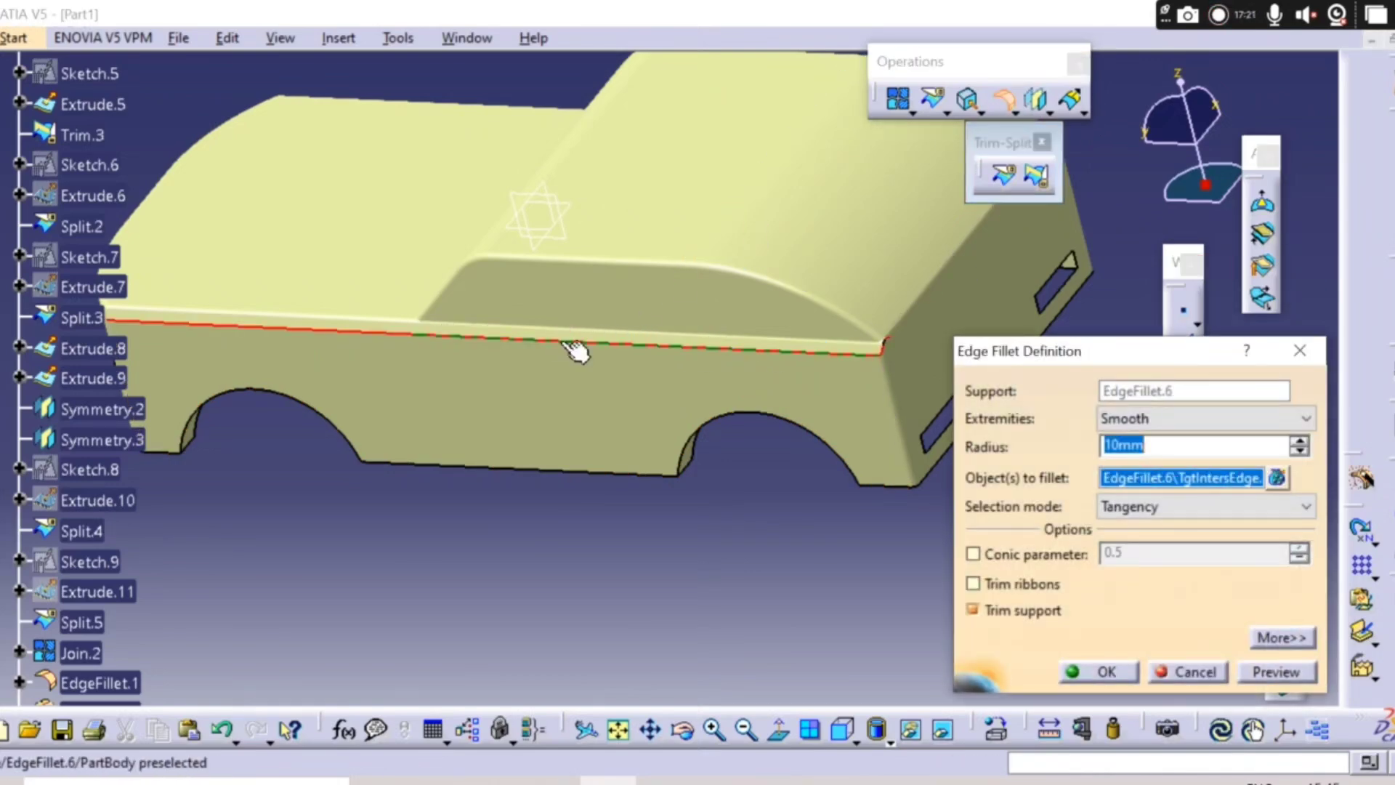
middle_drag(638, 595, 1149, 494)
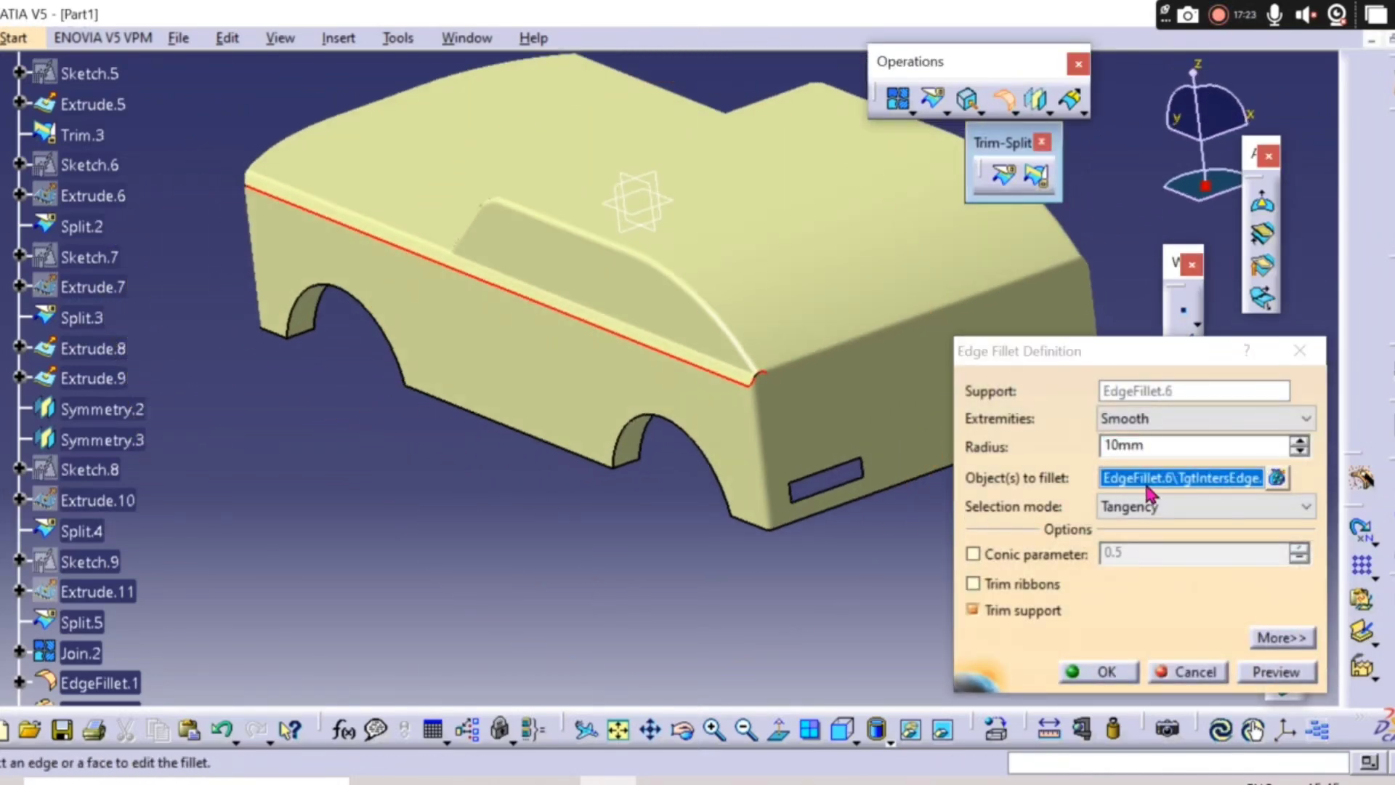
click(1275, 673)
click(1275, 667)
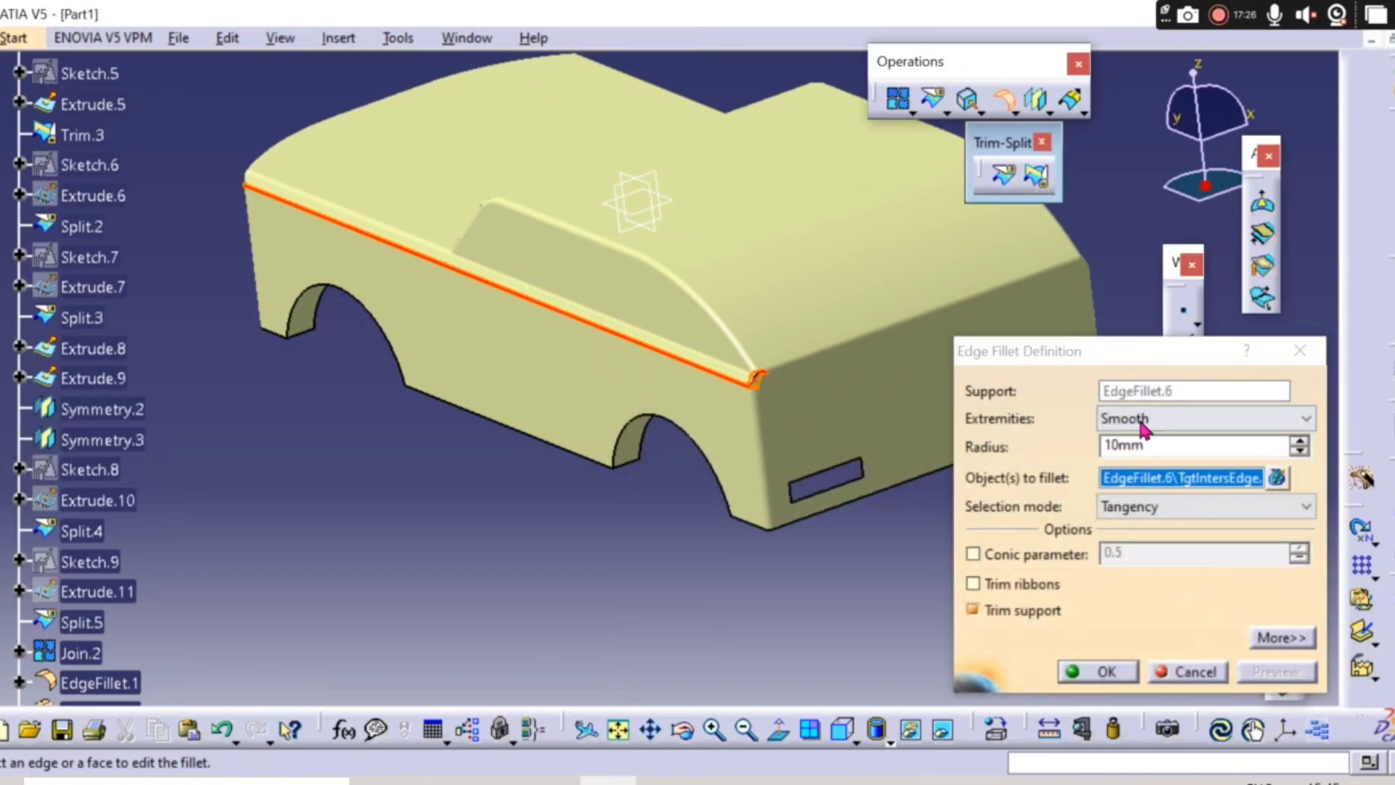
click(815, 494)
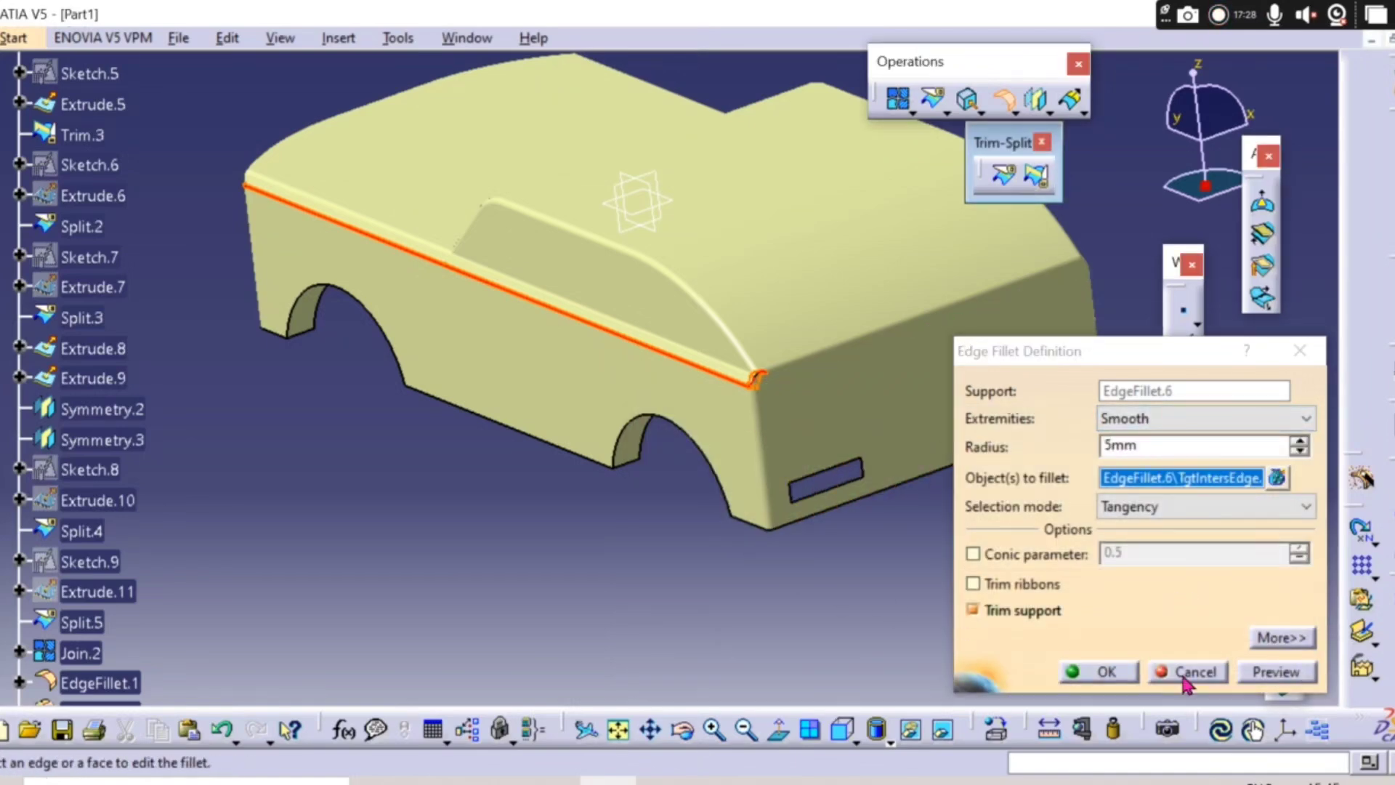
click(1275, 676)
click(1083, 671)
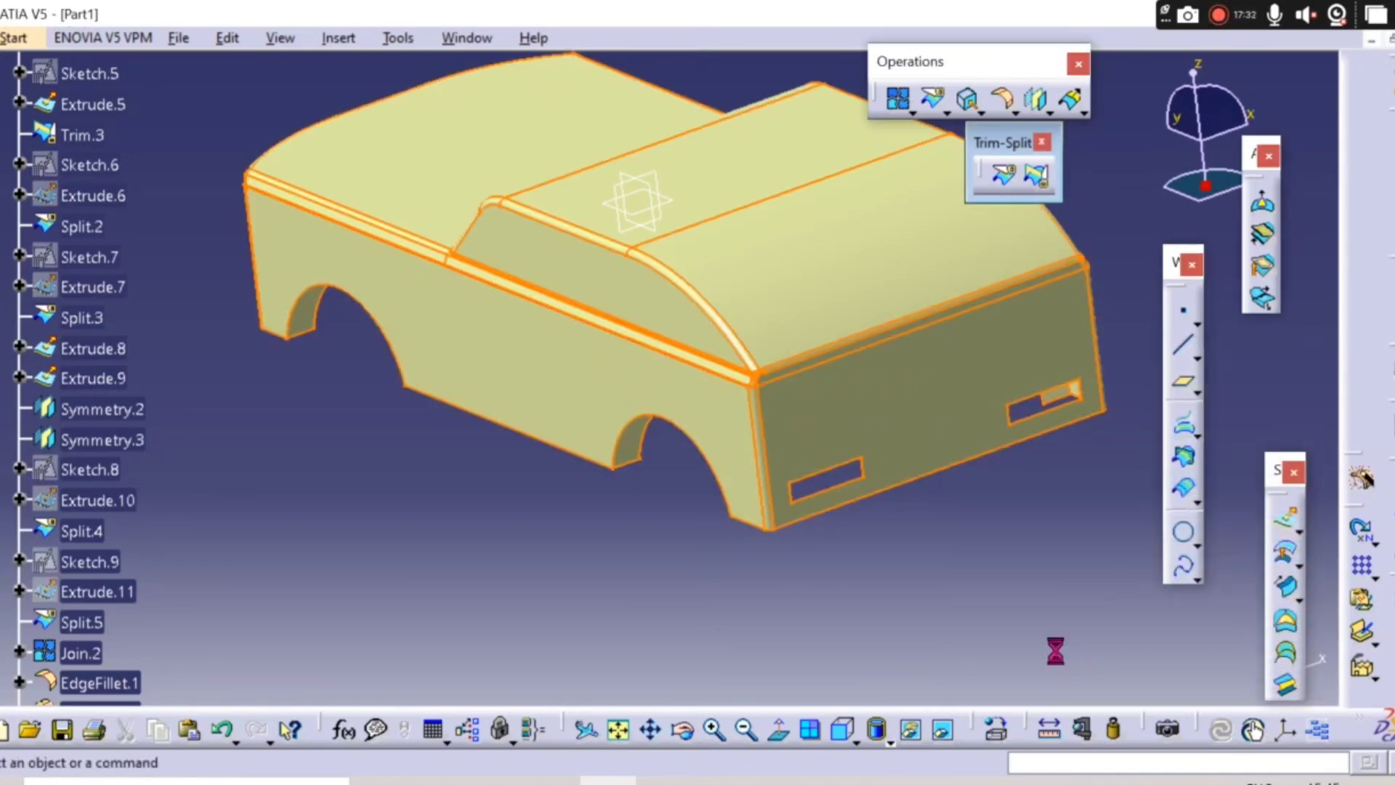
middle_drag(1053, 651, 742, 487)
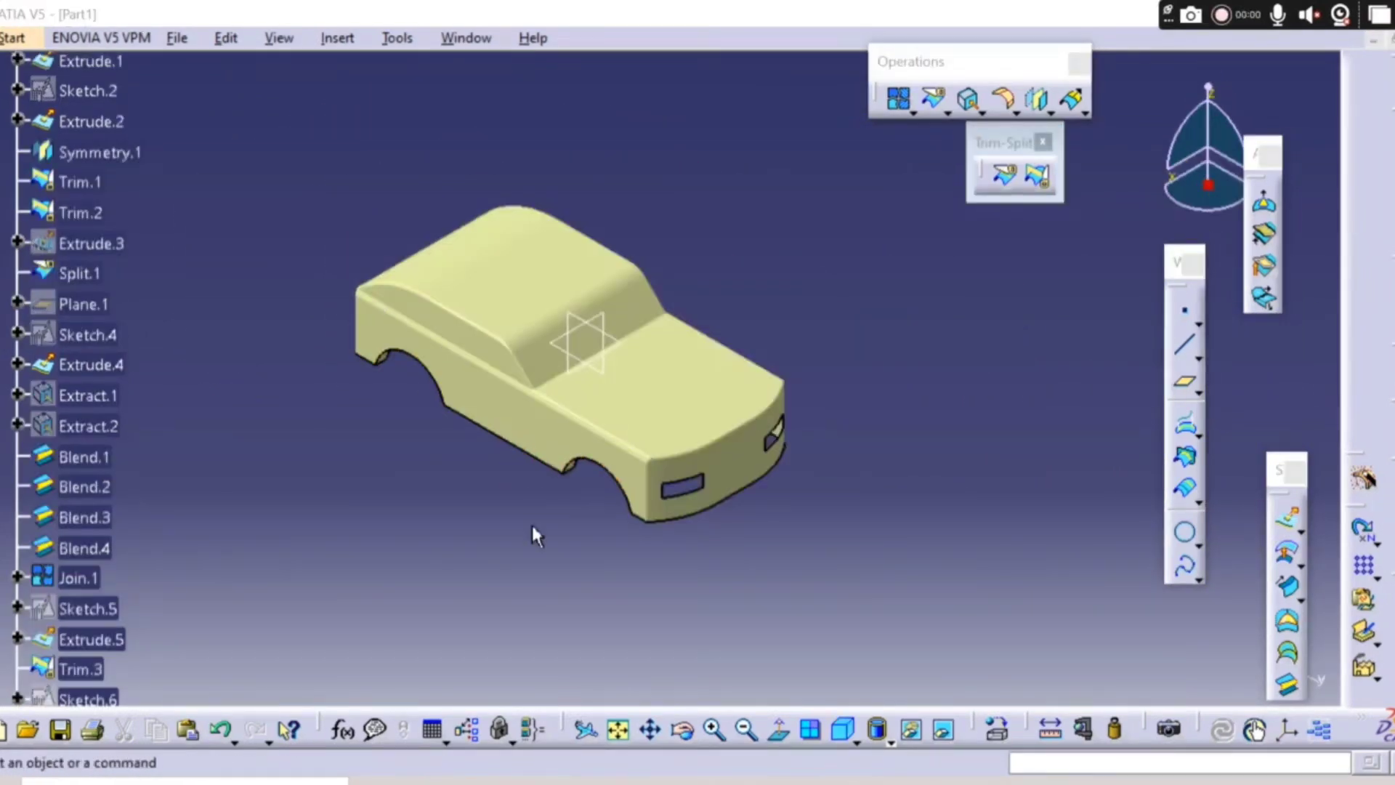
- Sketch a closed four-sided side-window outline on the yz plane within the cabin, with parallel horizontal edges and a top edge about 418 mm long
middle_drag(534, 536, 649, 393)
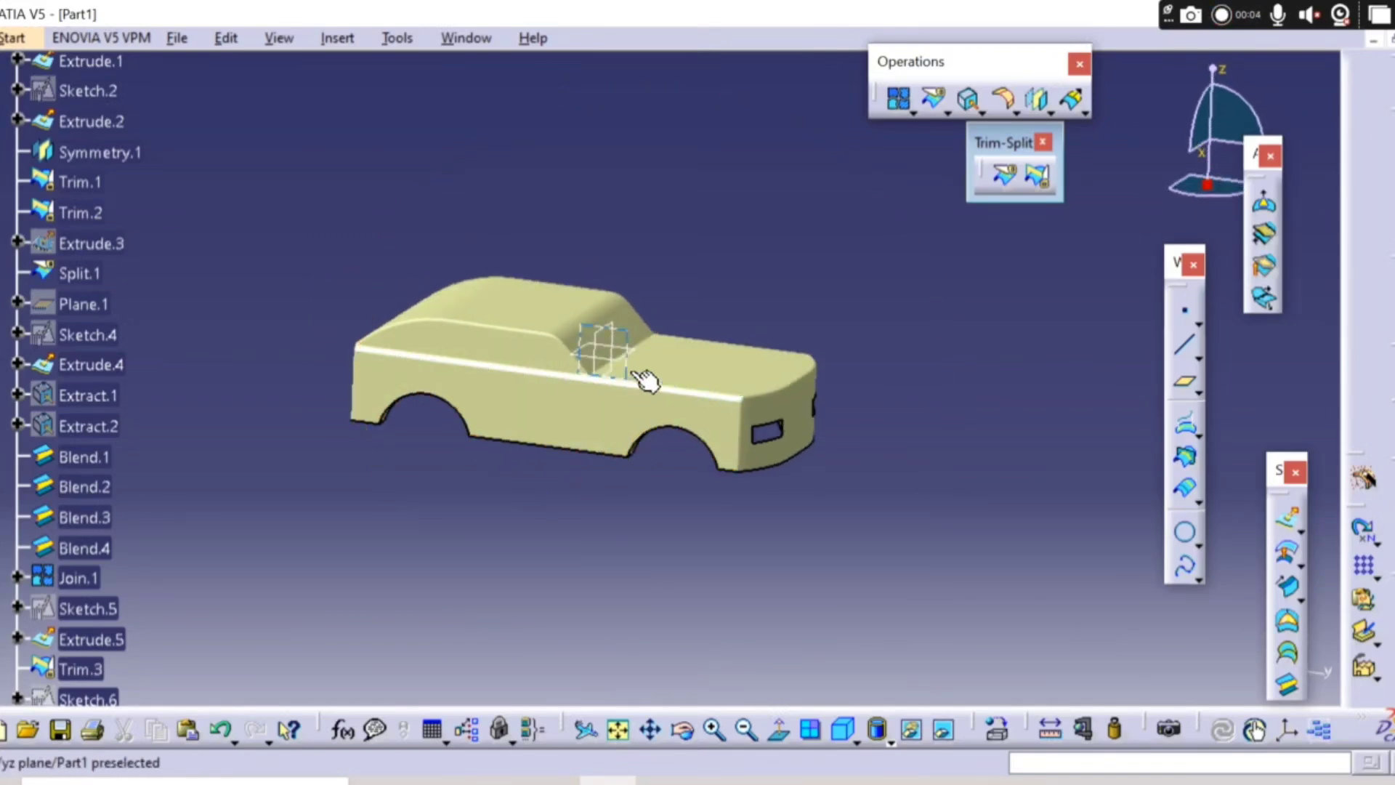
click(1287, 517)
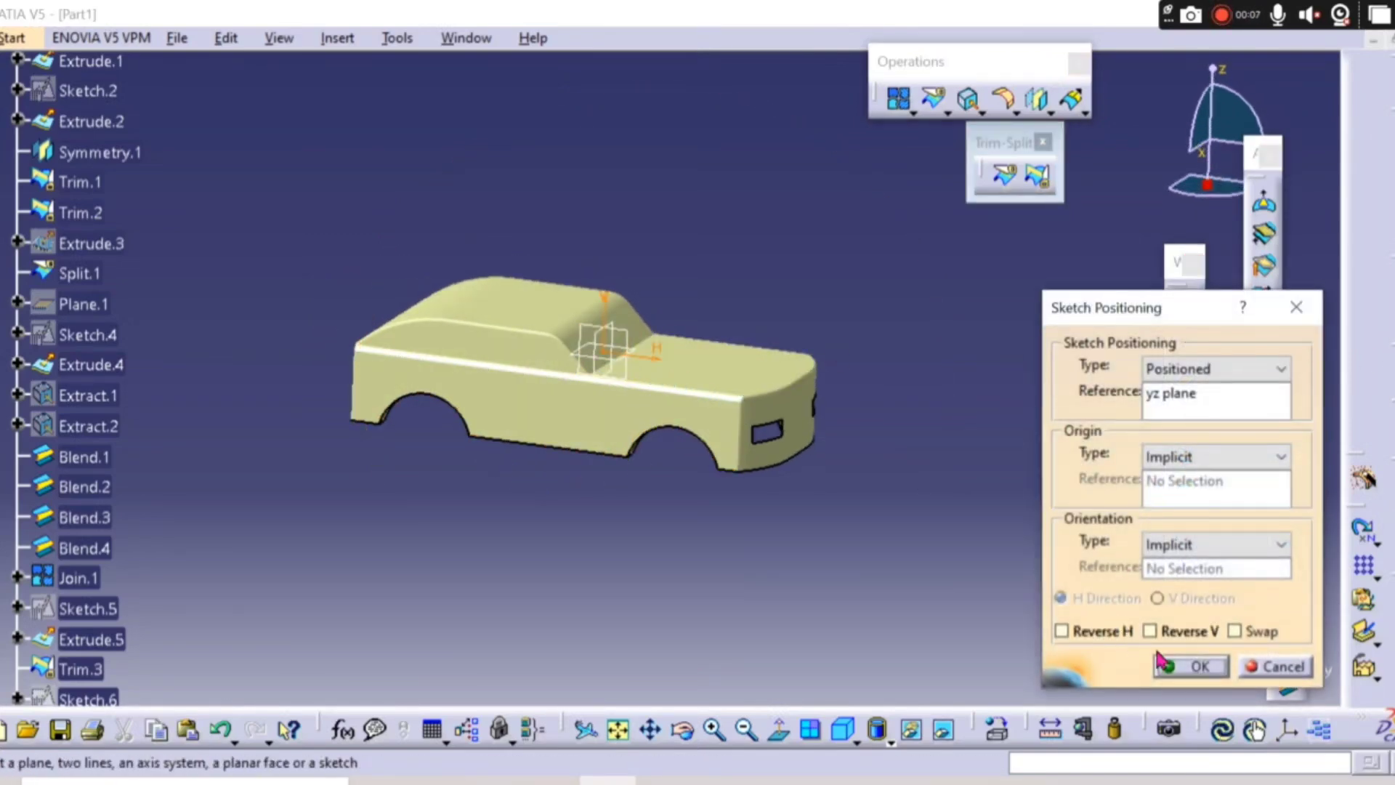
click(1166, 662)
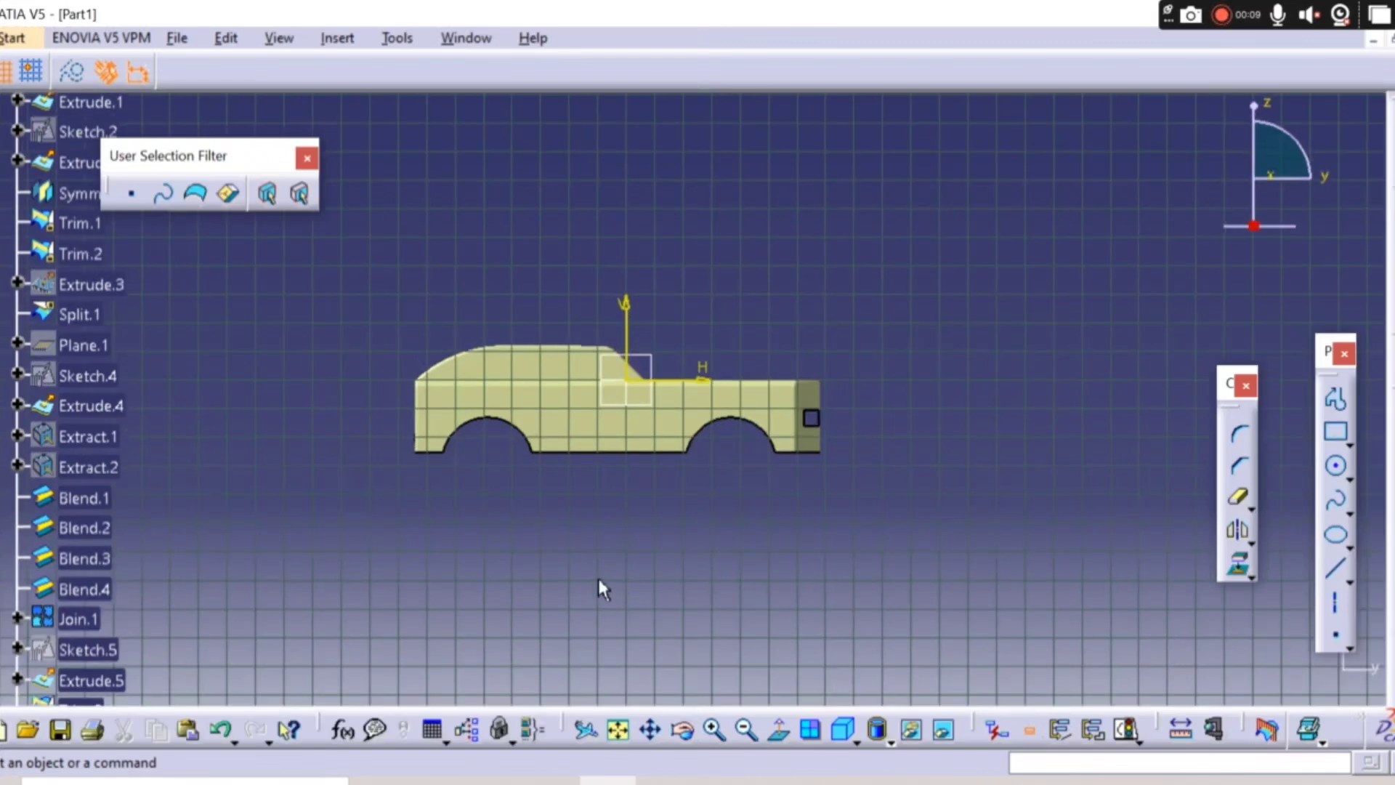
mouse_move(703, 418)
middle_down()
mouse_move(492, 482)
mouse_move(1221, 473)
middle_up()
click(1334, 399)
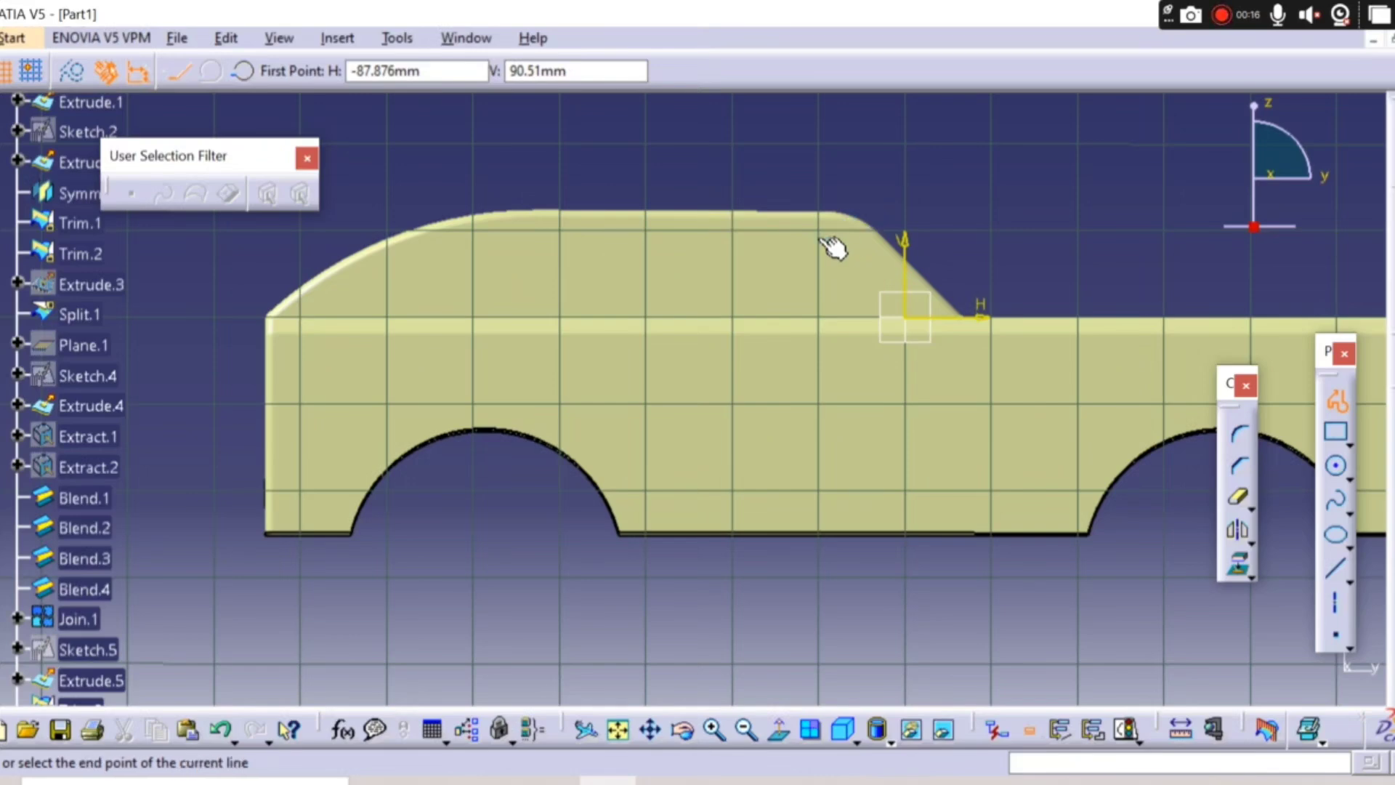
click(830, 239)
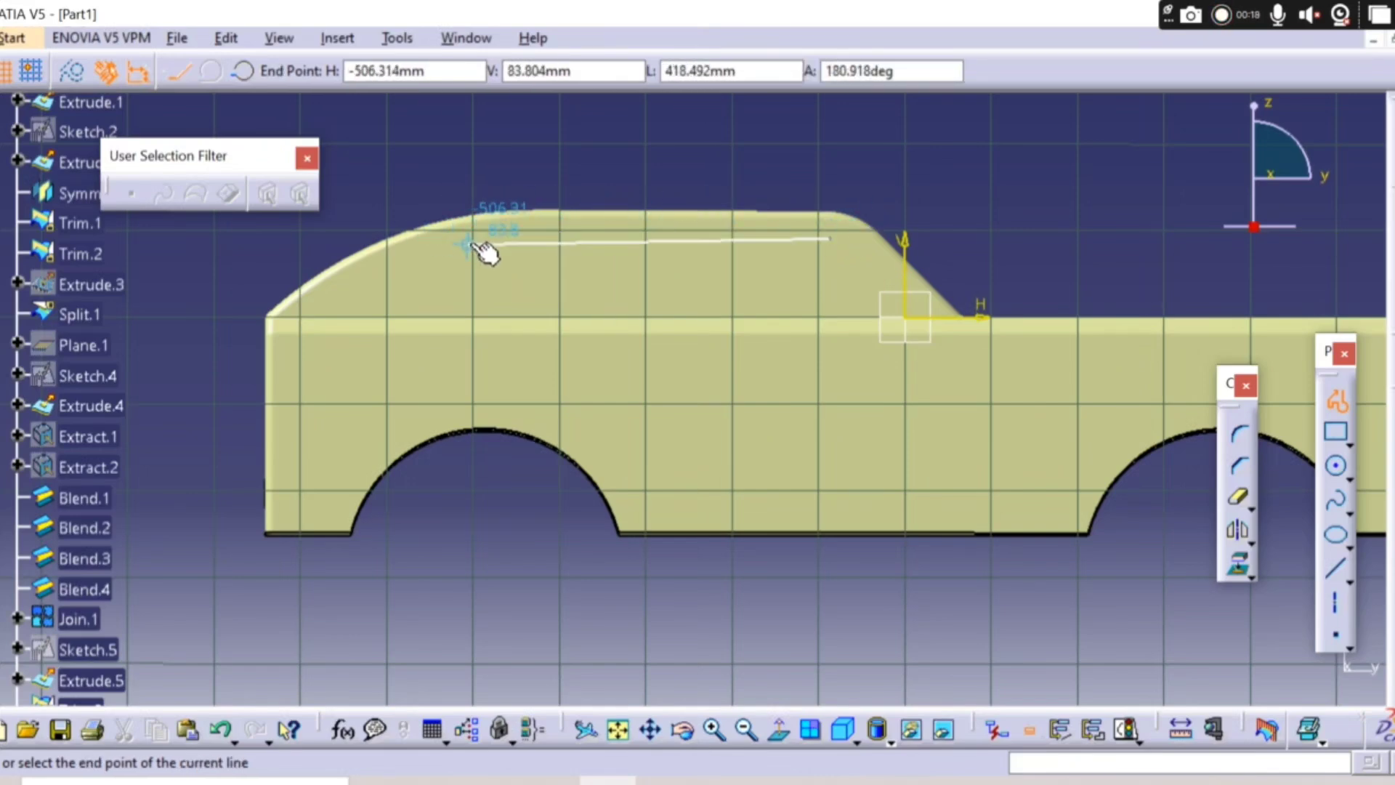
click(473, 239)
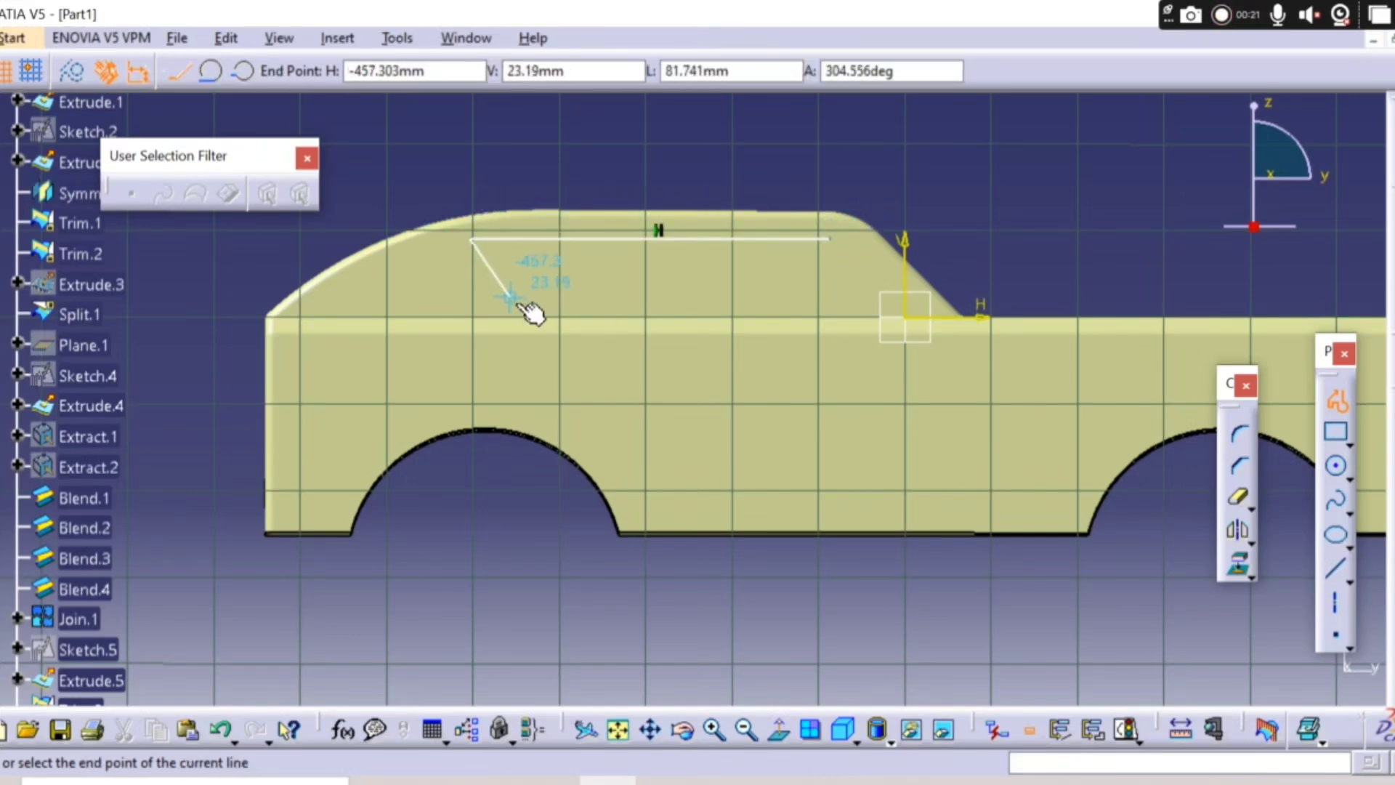
click(513, 298)
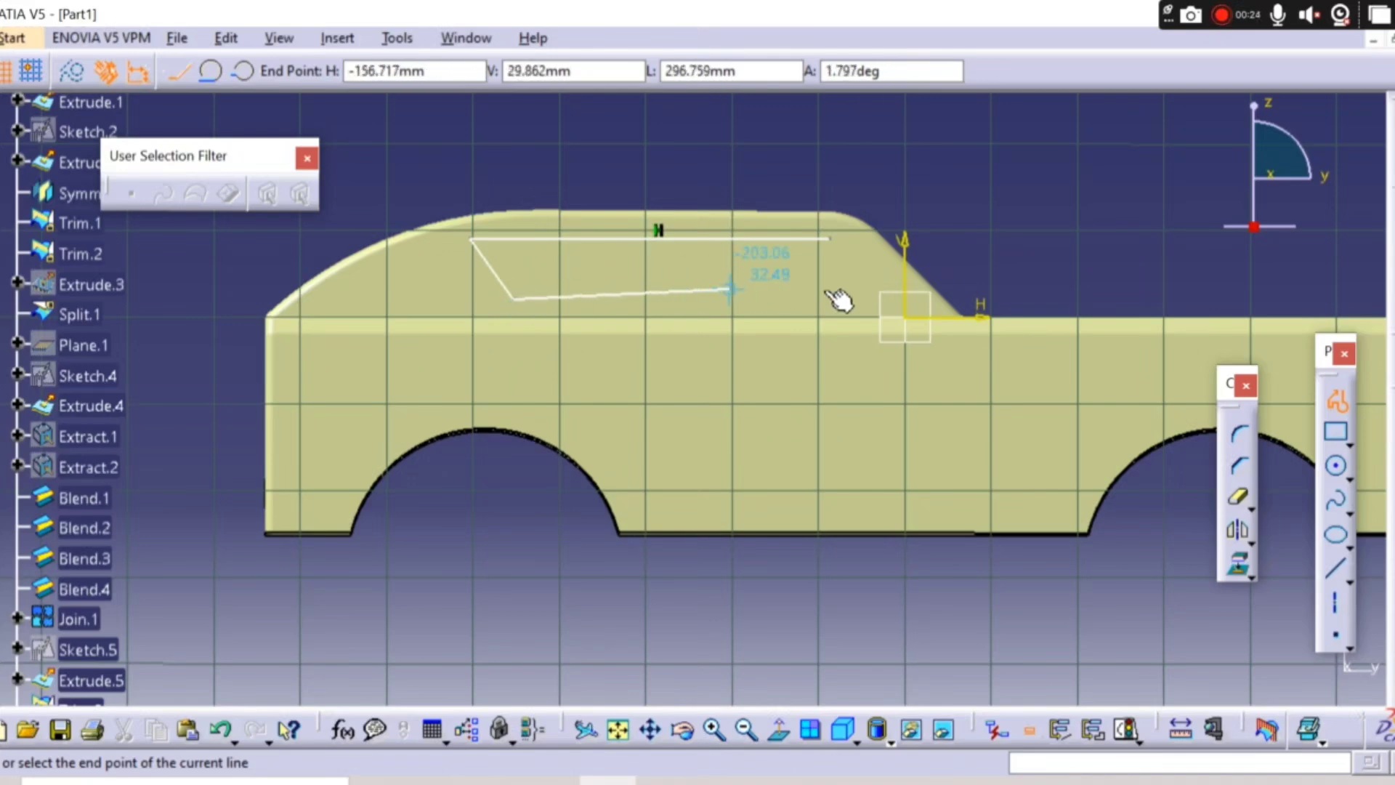
click(894, 299)
click(834, 240)
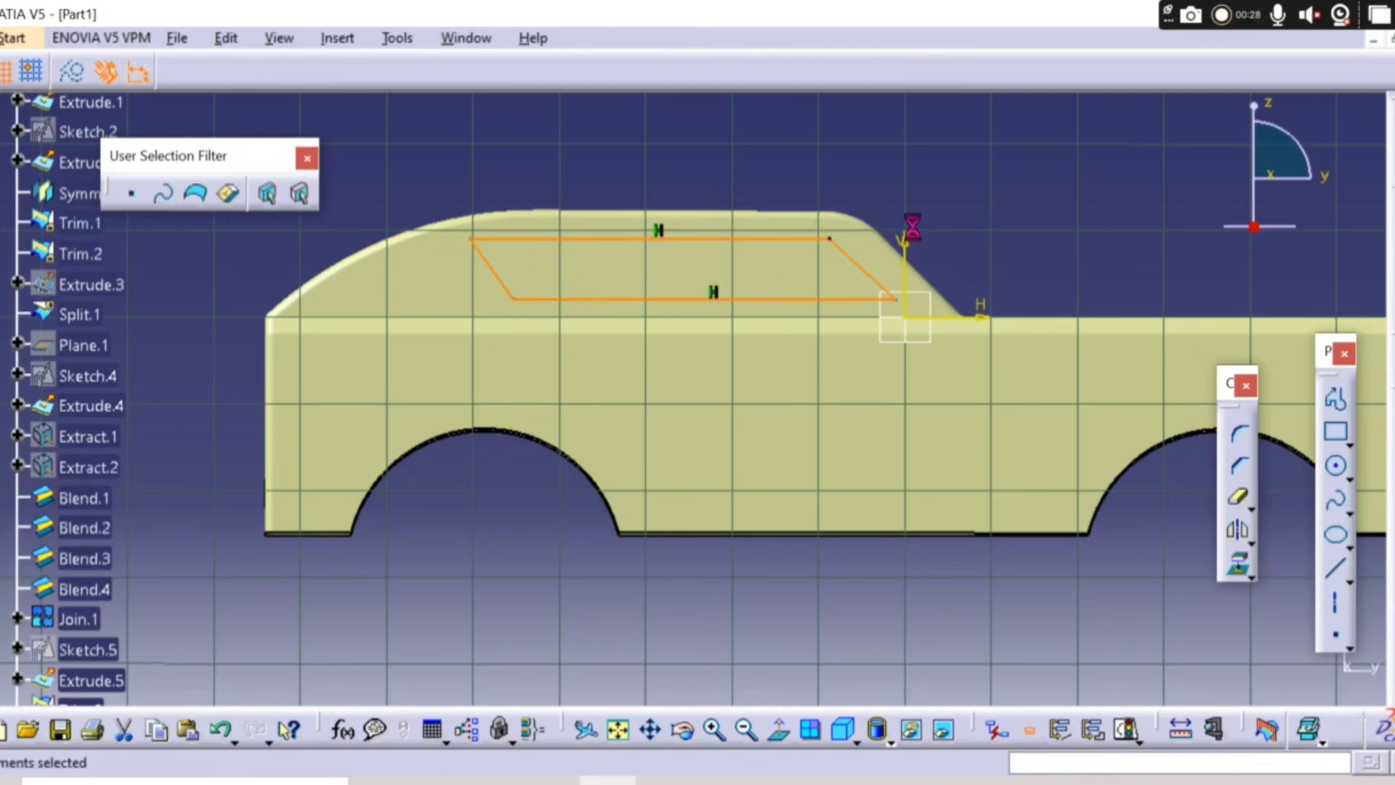
click(1266, 728)
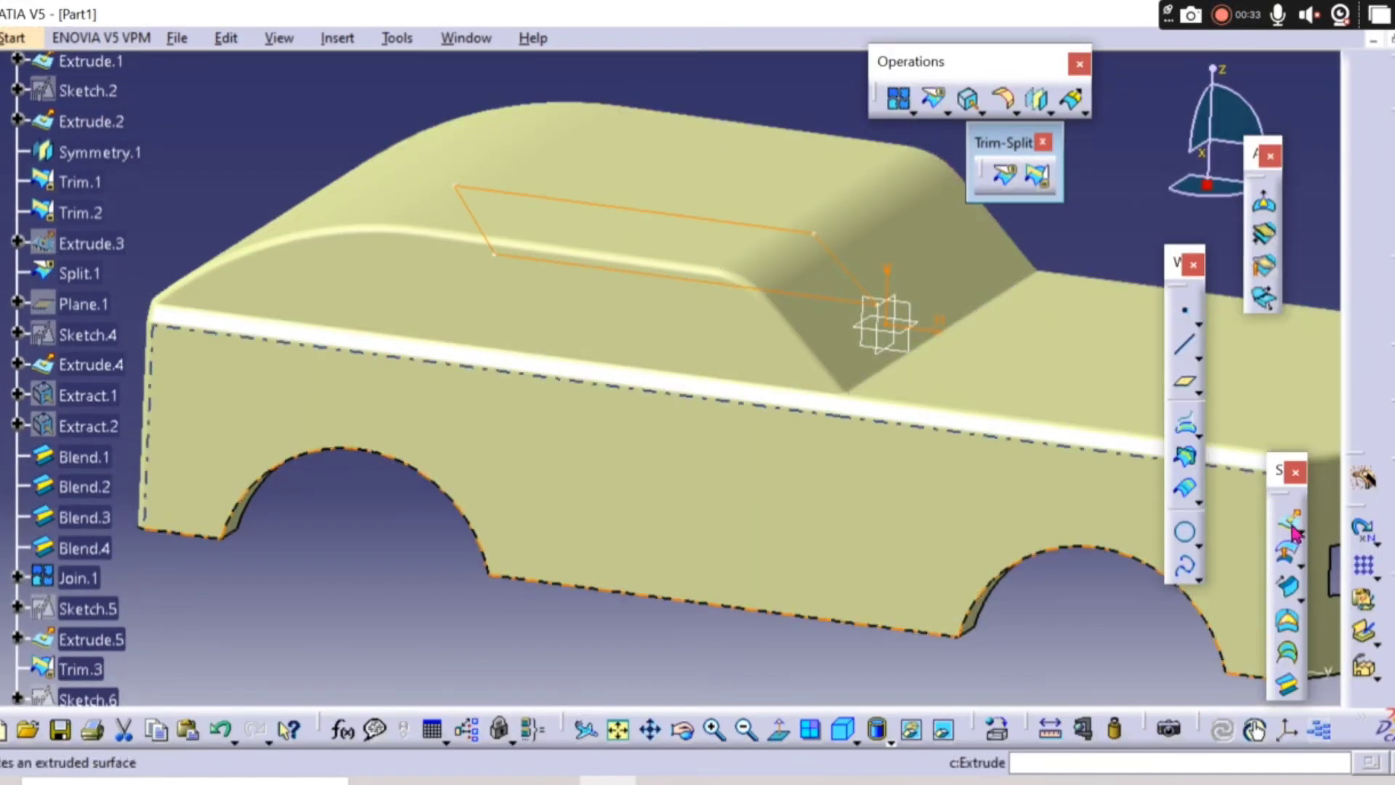
- Extrude the side-window sketch as a surface 479 mm with mirrored extent so it passes through both body sides
click(1186, 426)
middle_drag(799, 436, 624, 375)
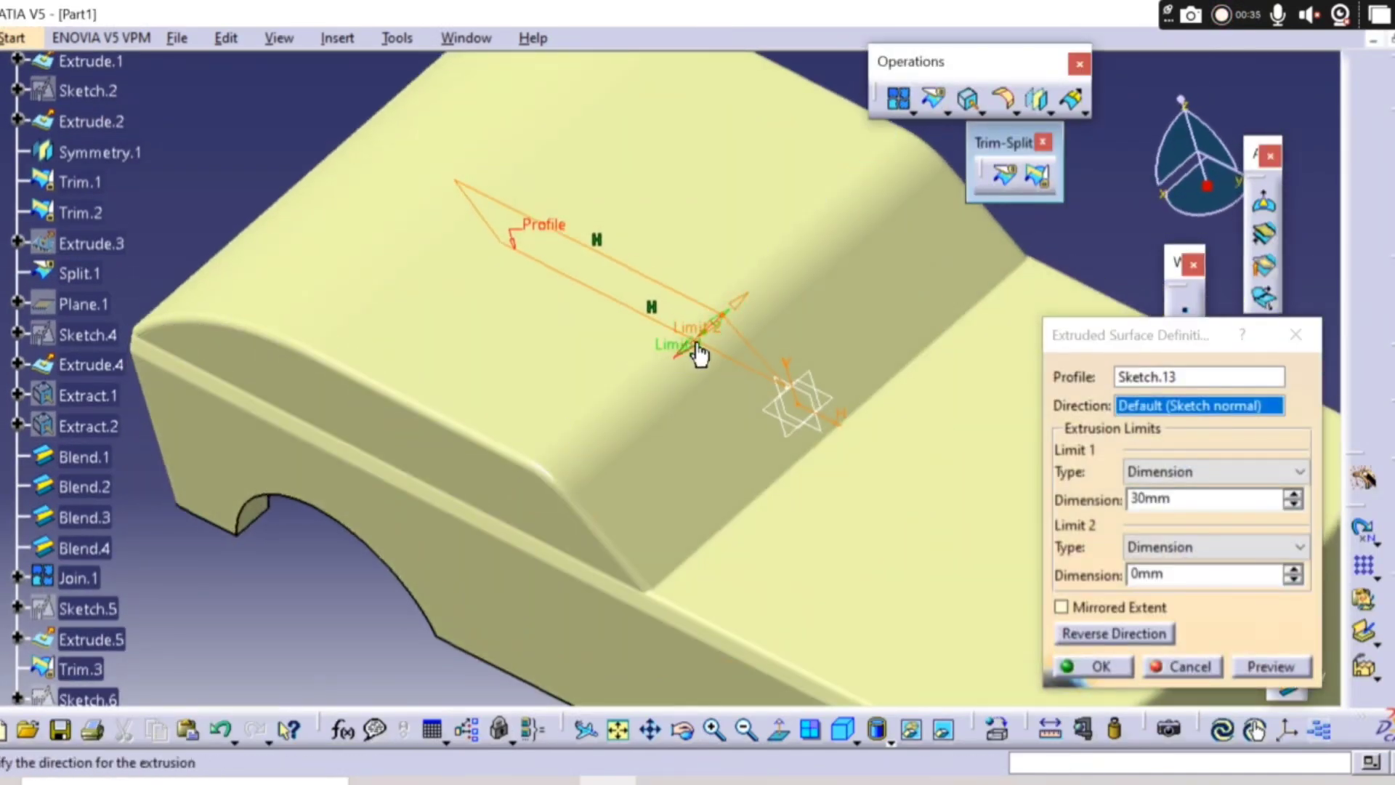
drag(699, 354, 406, 606)
click(1062, 607)
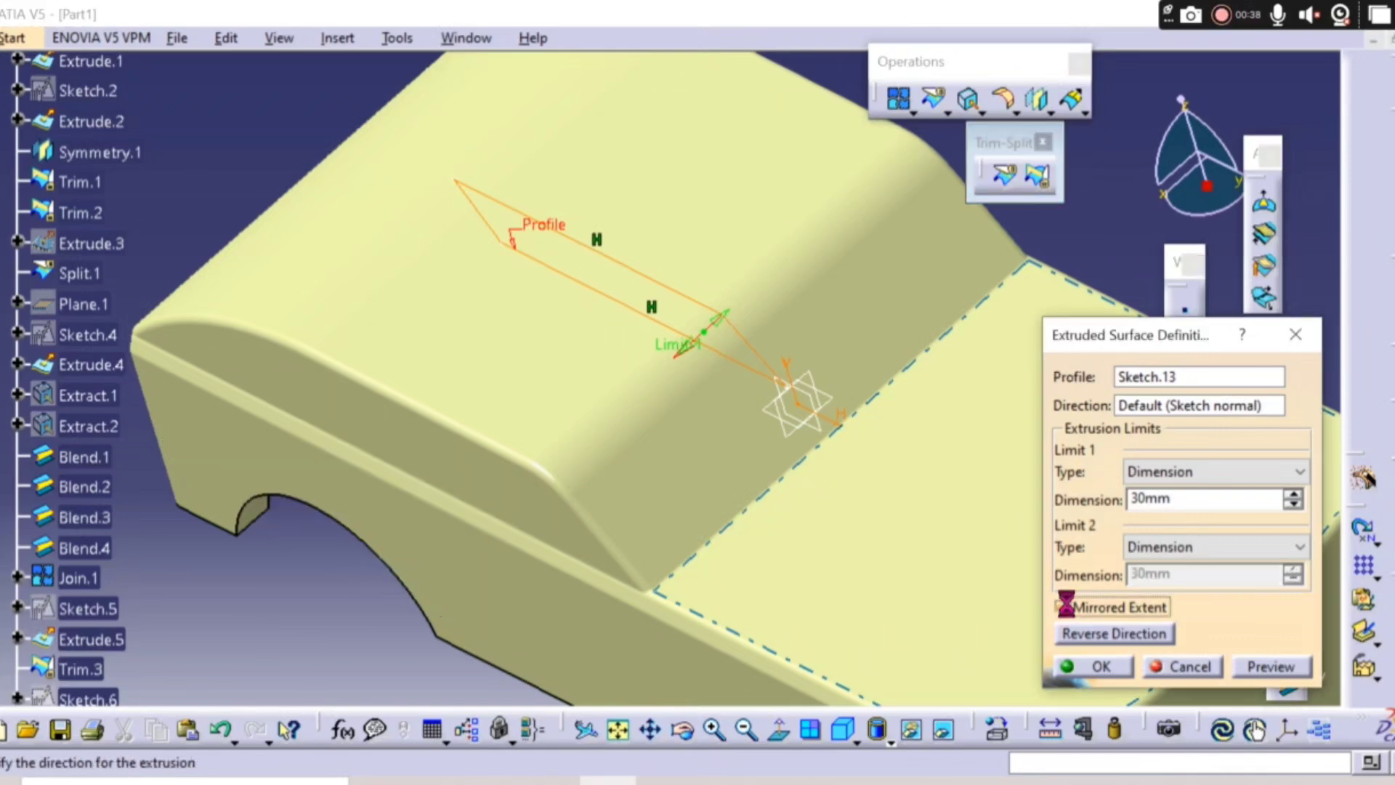
drag(685, 361, 399, 590)
middle_drag(639, 514, 735, 574)
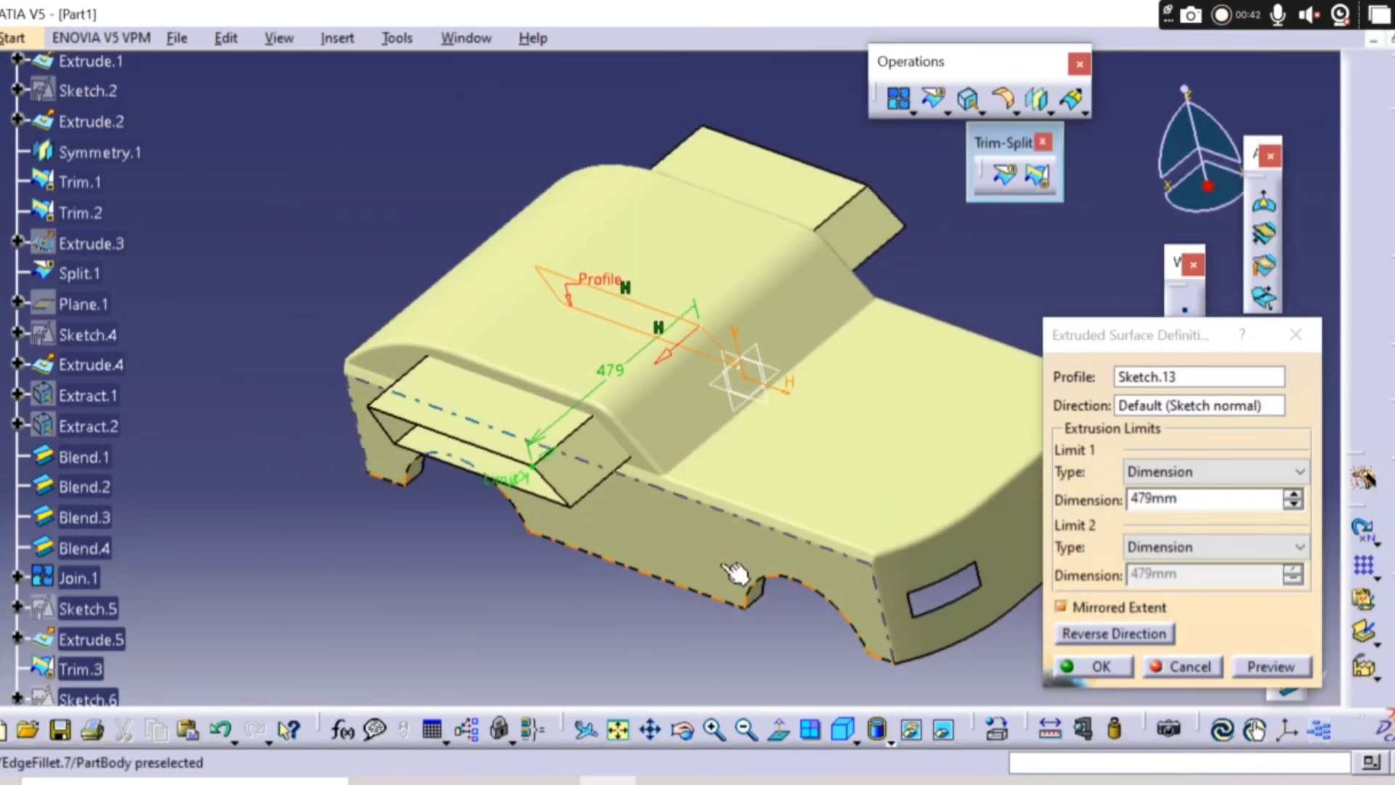
click(1098, 666)
- Split the filleted body with the side-window extrusion to cut both window openings, and hide the extrusion
click(935, 102)
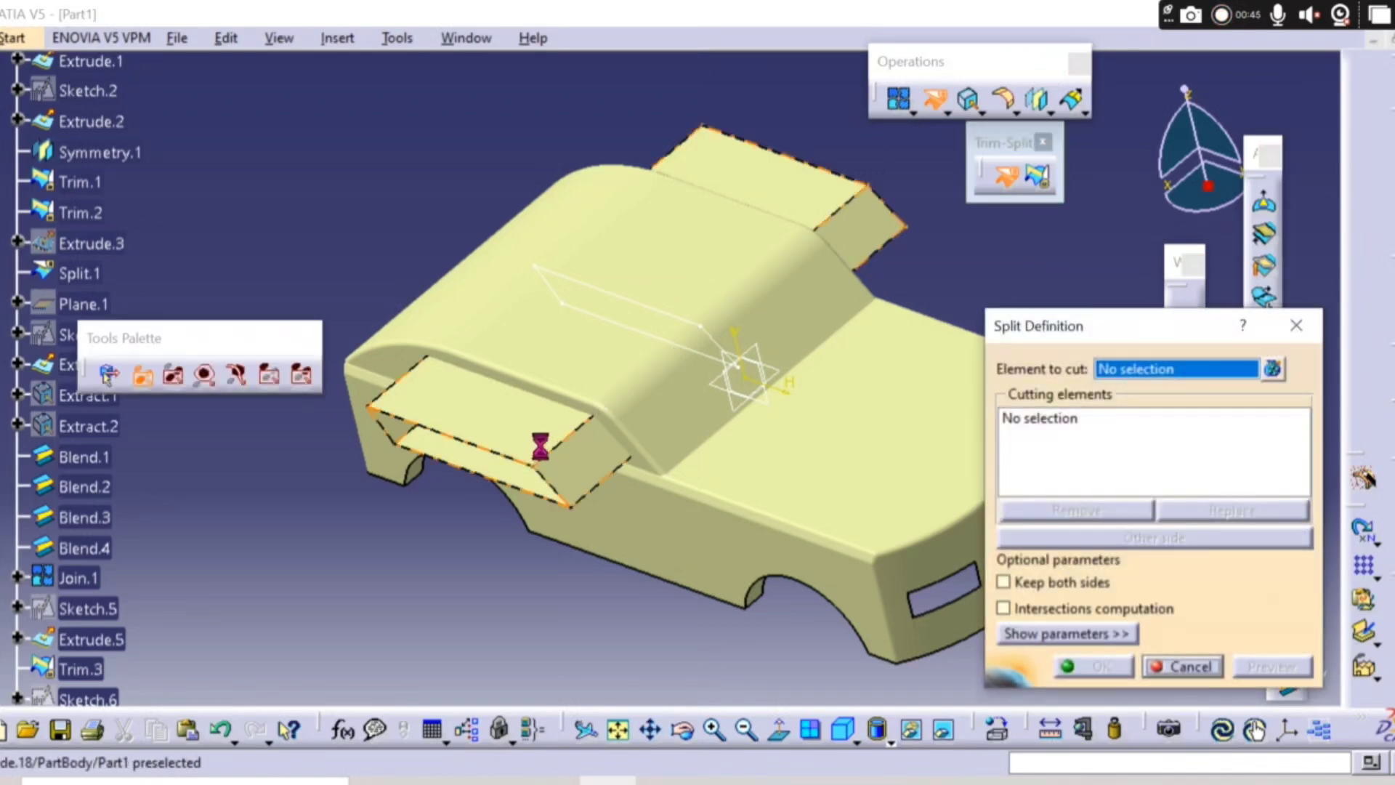
click(538, 498)
click(539, 430)
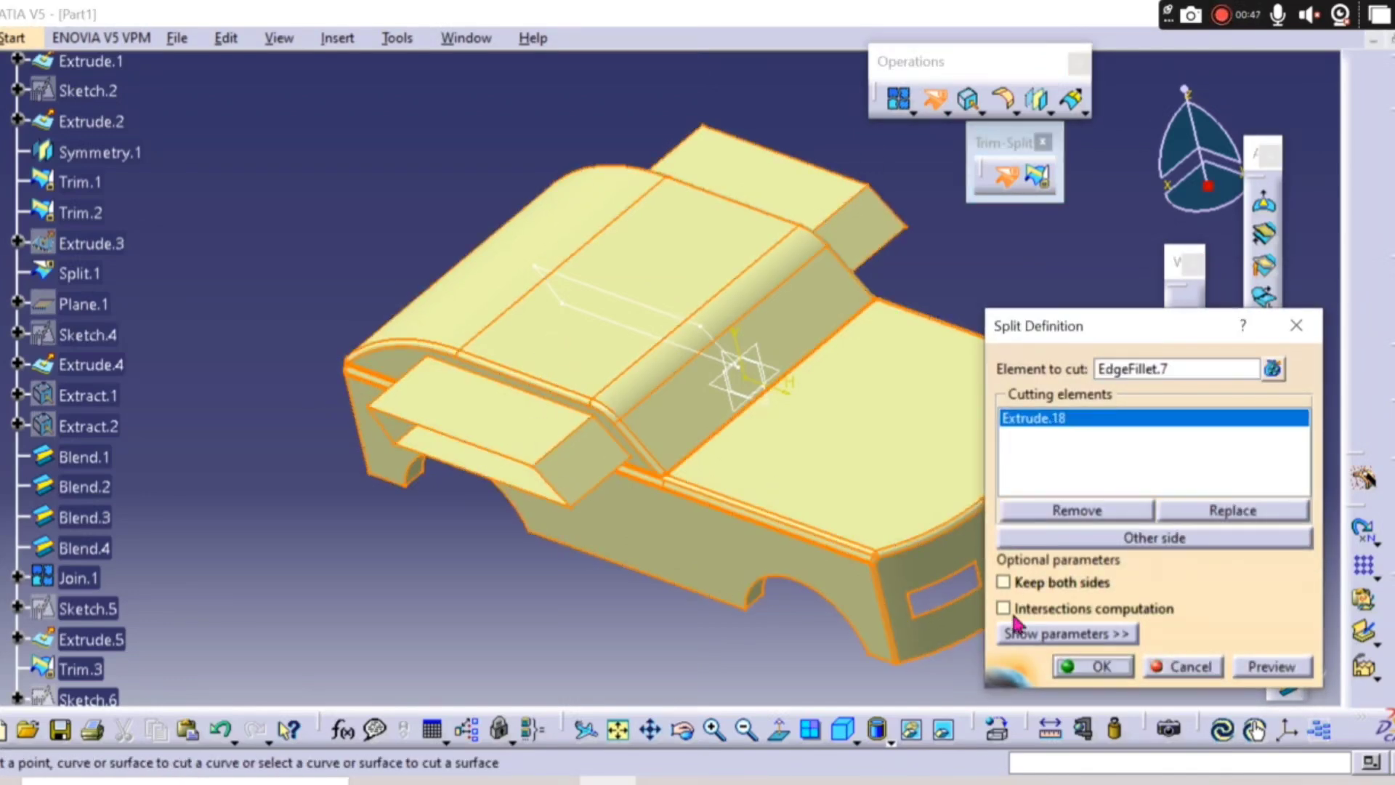
click(1088, 663)
right_click(560, 482)
key(Escape)
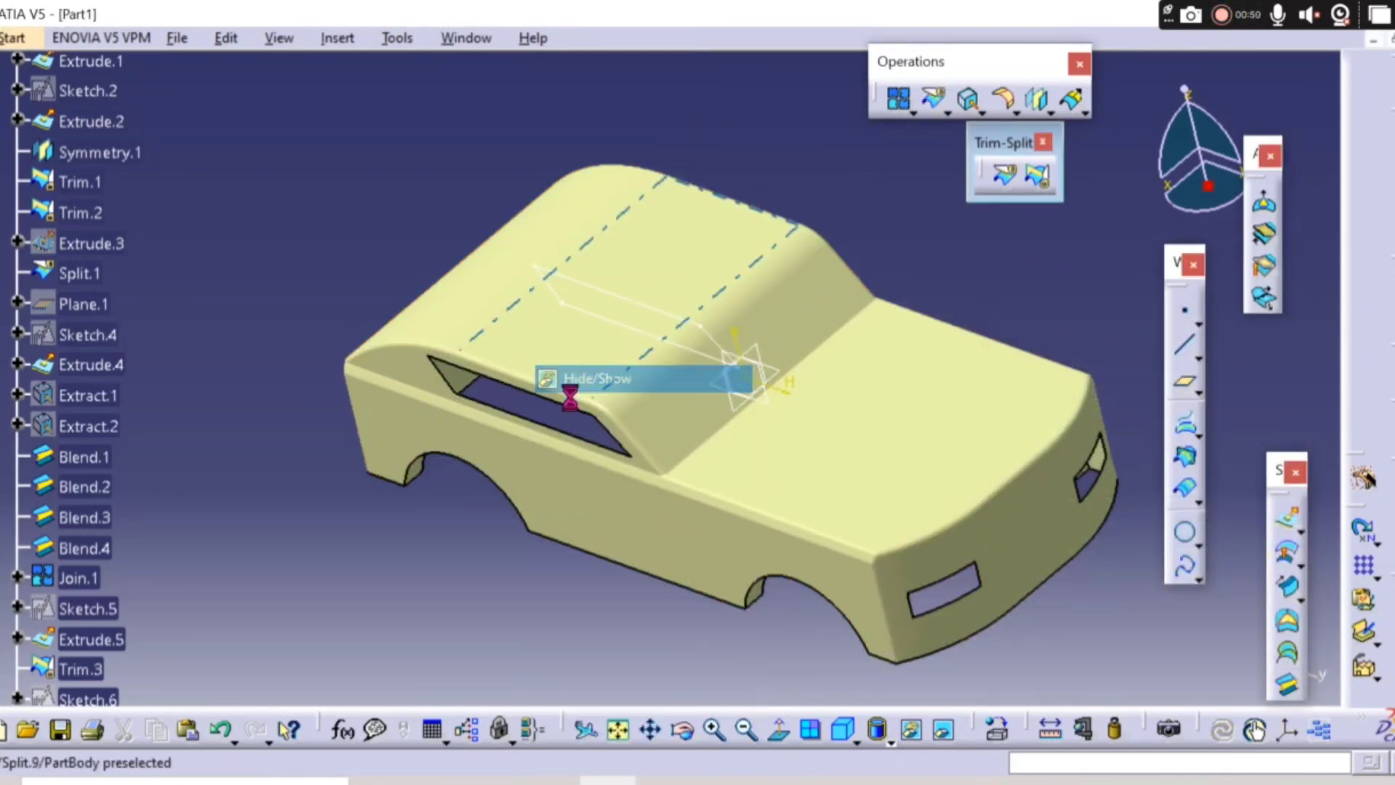
- Sketch a wide rectangle on the zx plane within the windshield area, spanning almost the full cabin width
middle_drag(567, 390, 705, 522)
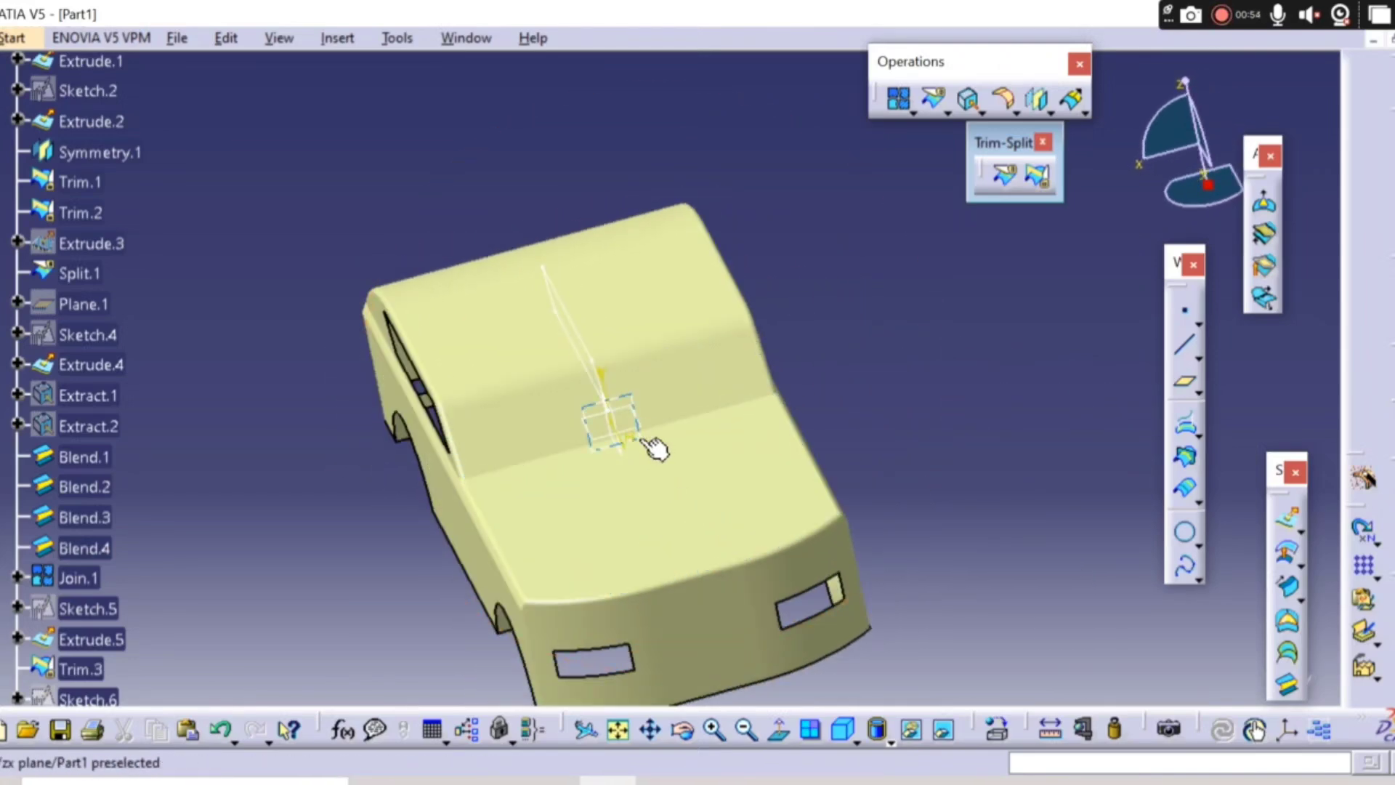
click(1363, 477)
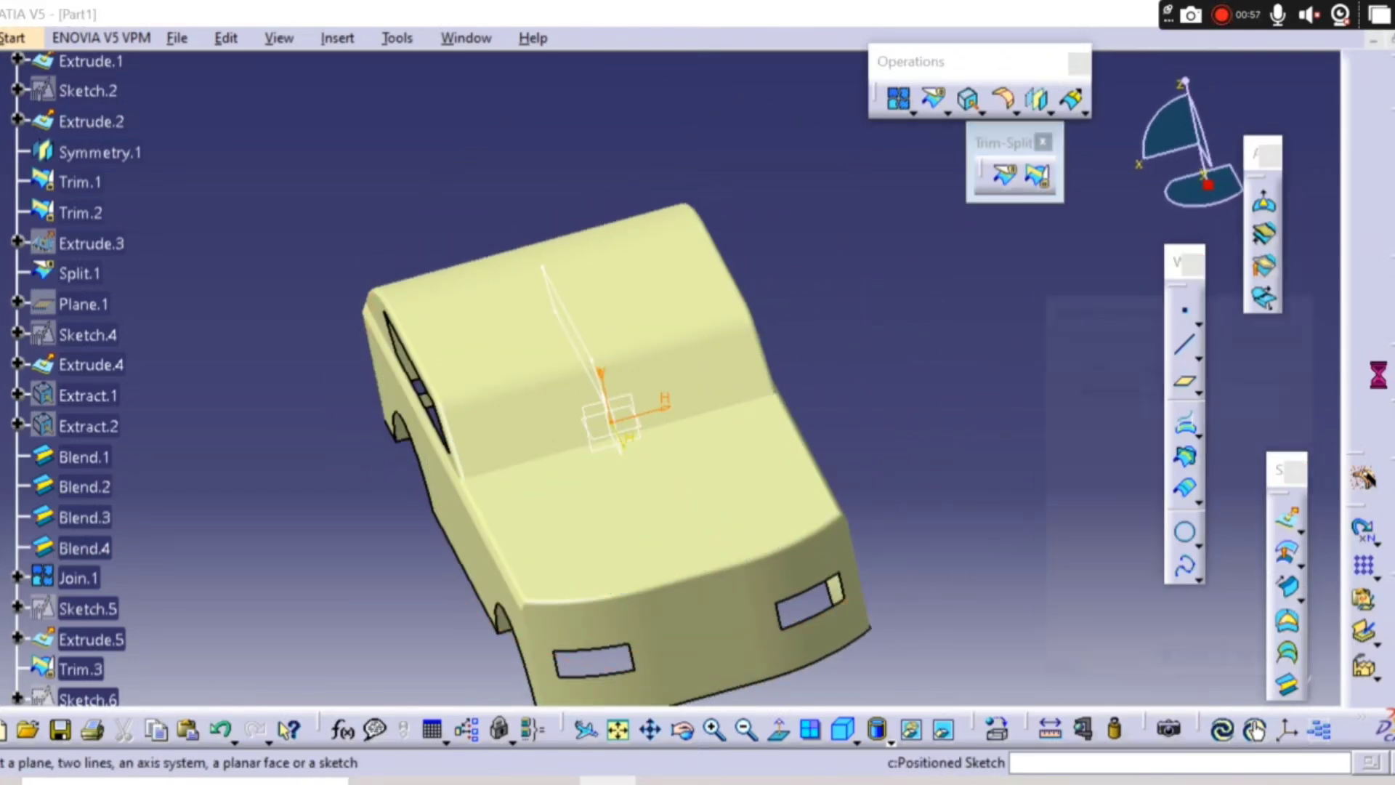
click(1177, 661)
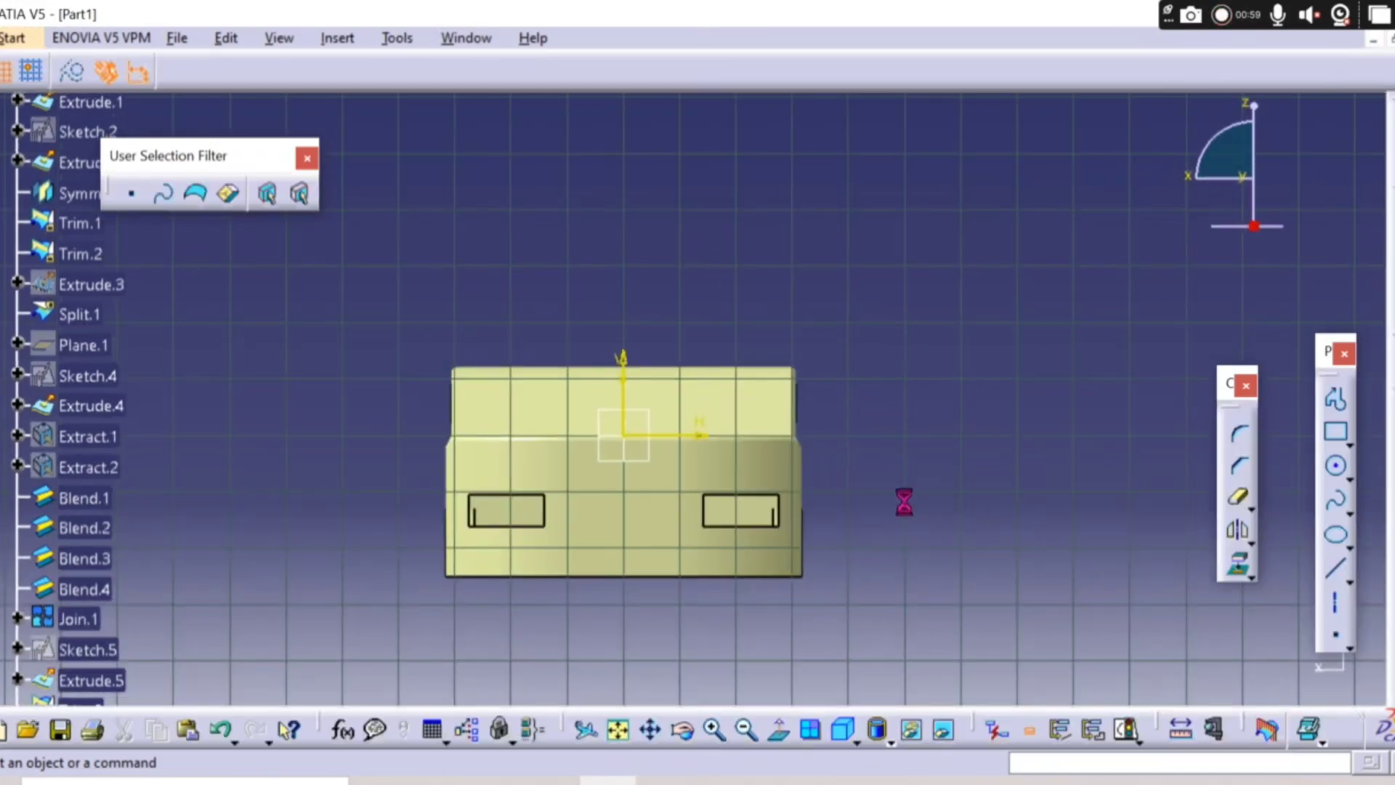
click(1338, 435)
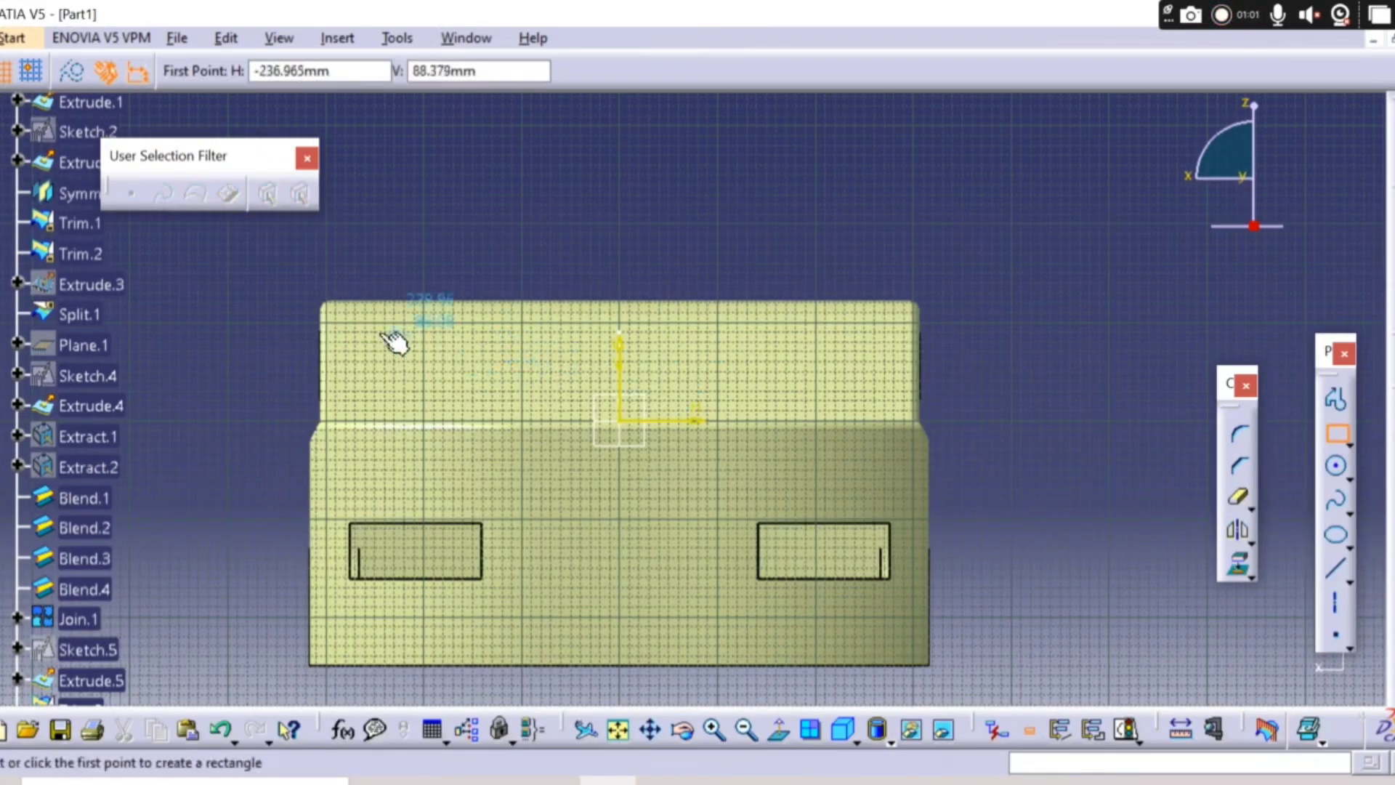
click(336, 317)
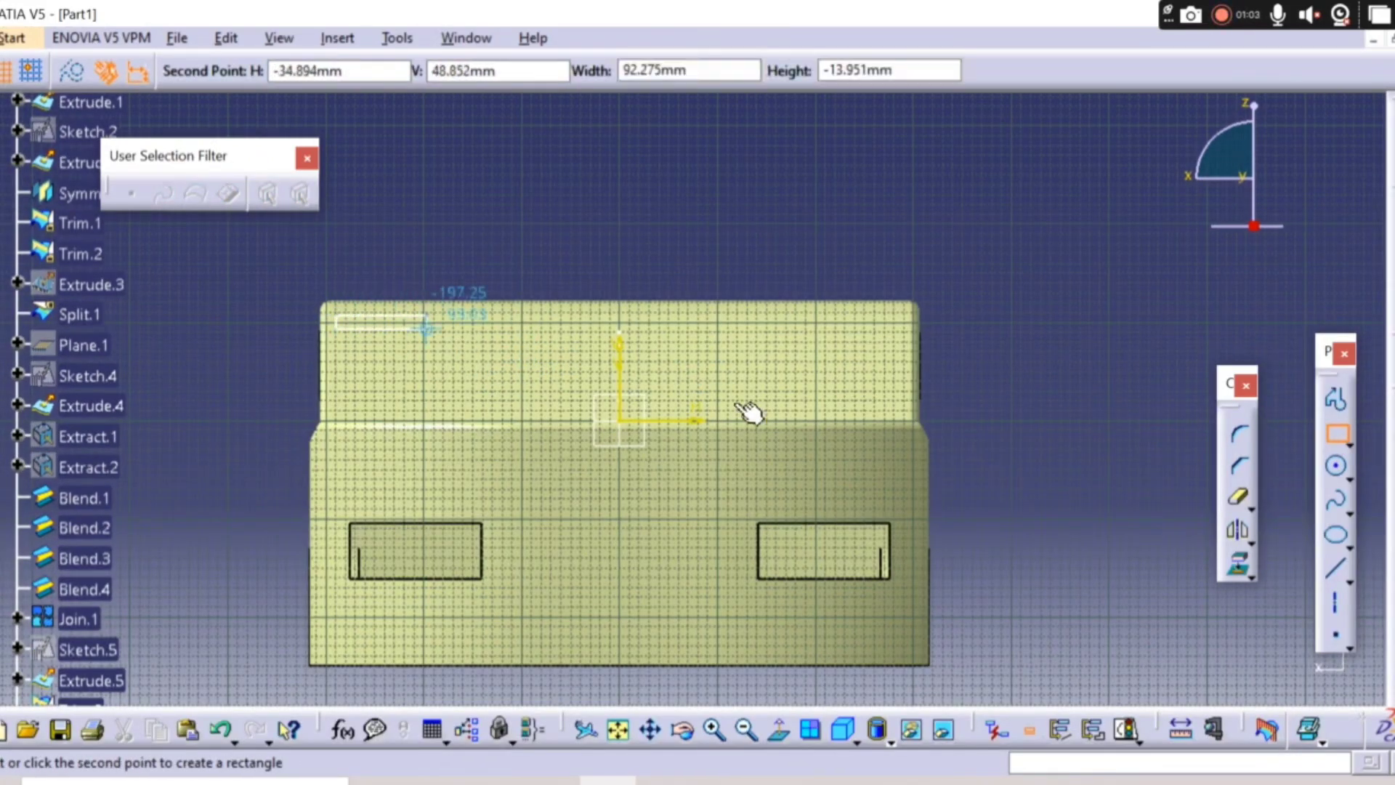
click(894, 413)
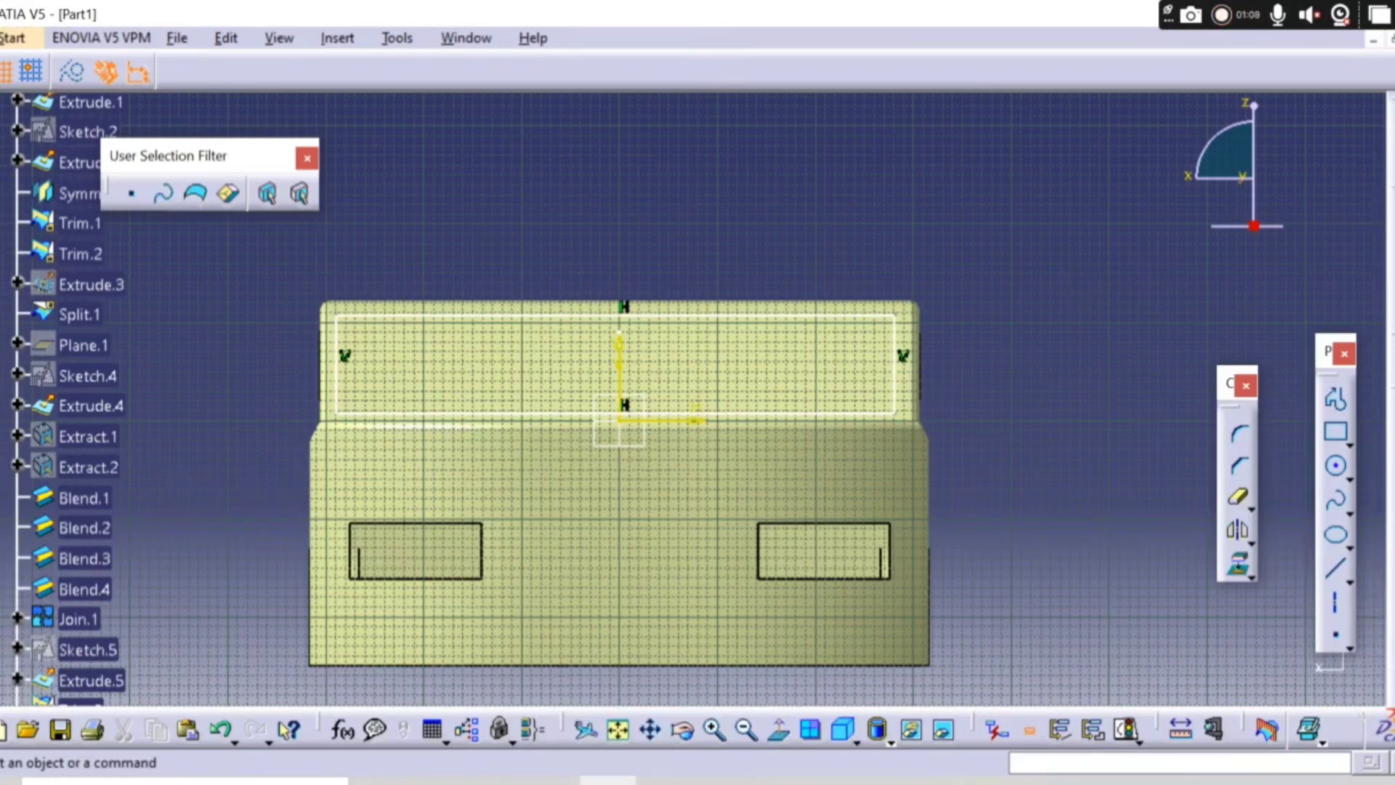
click(1380, 729)
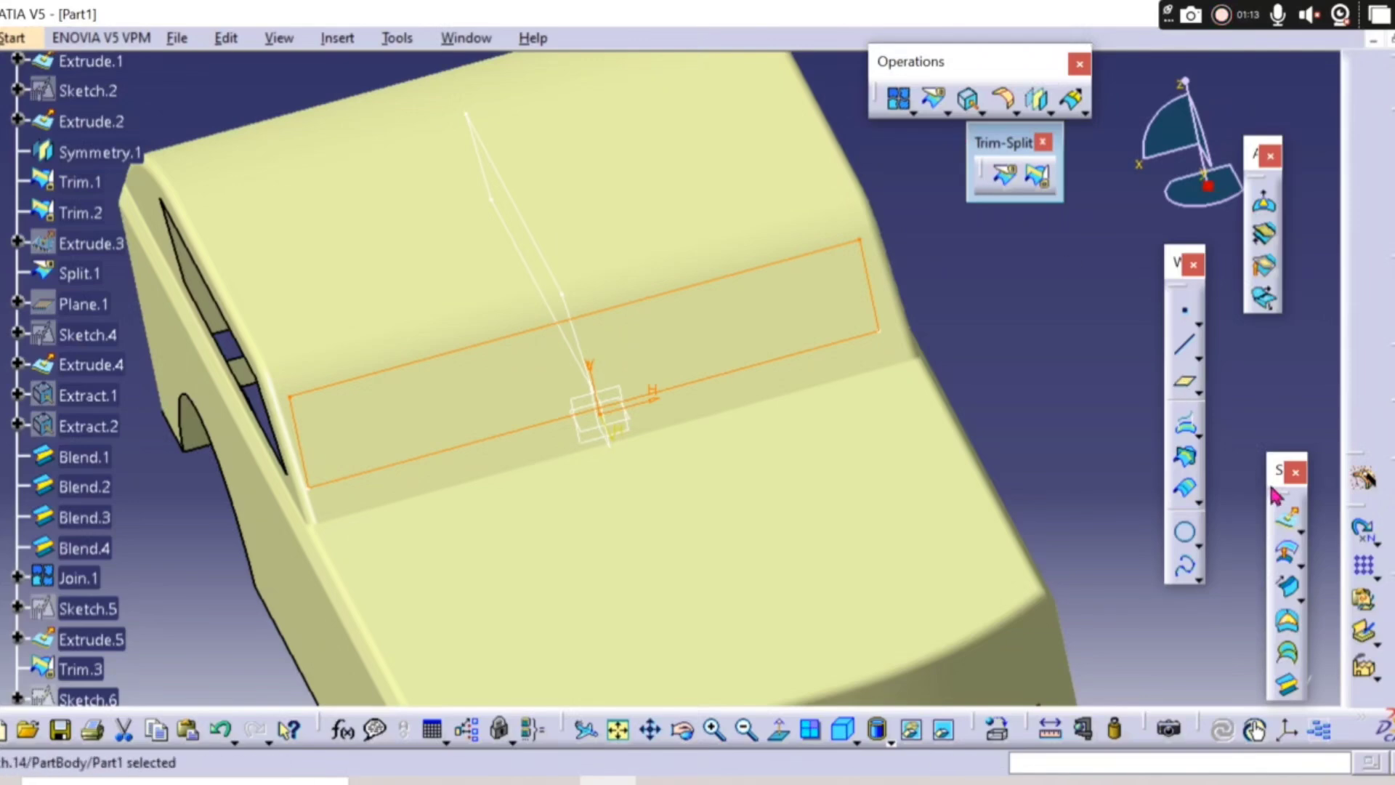
- Extrude the windshield rectangle as a surface with limits of 479 mm and 259 mm
click(1290, 522)
middle_drag(726, 472, 719, 395)
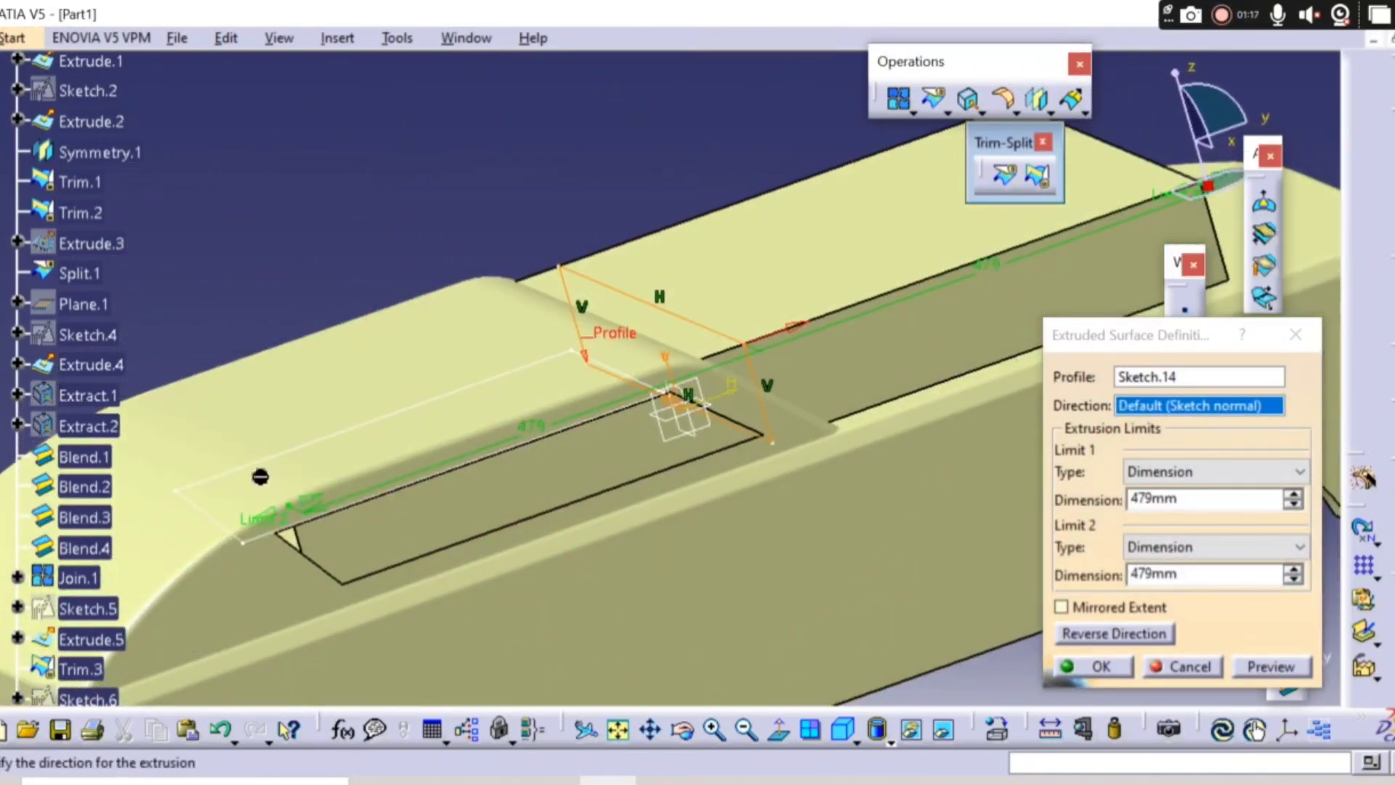
drag(276, 521, 644, 508)
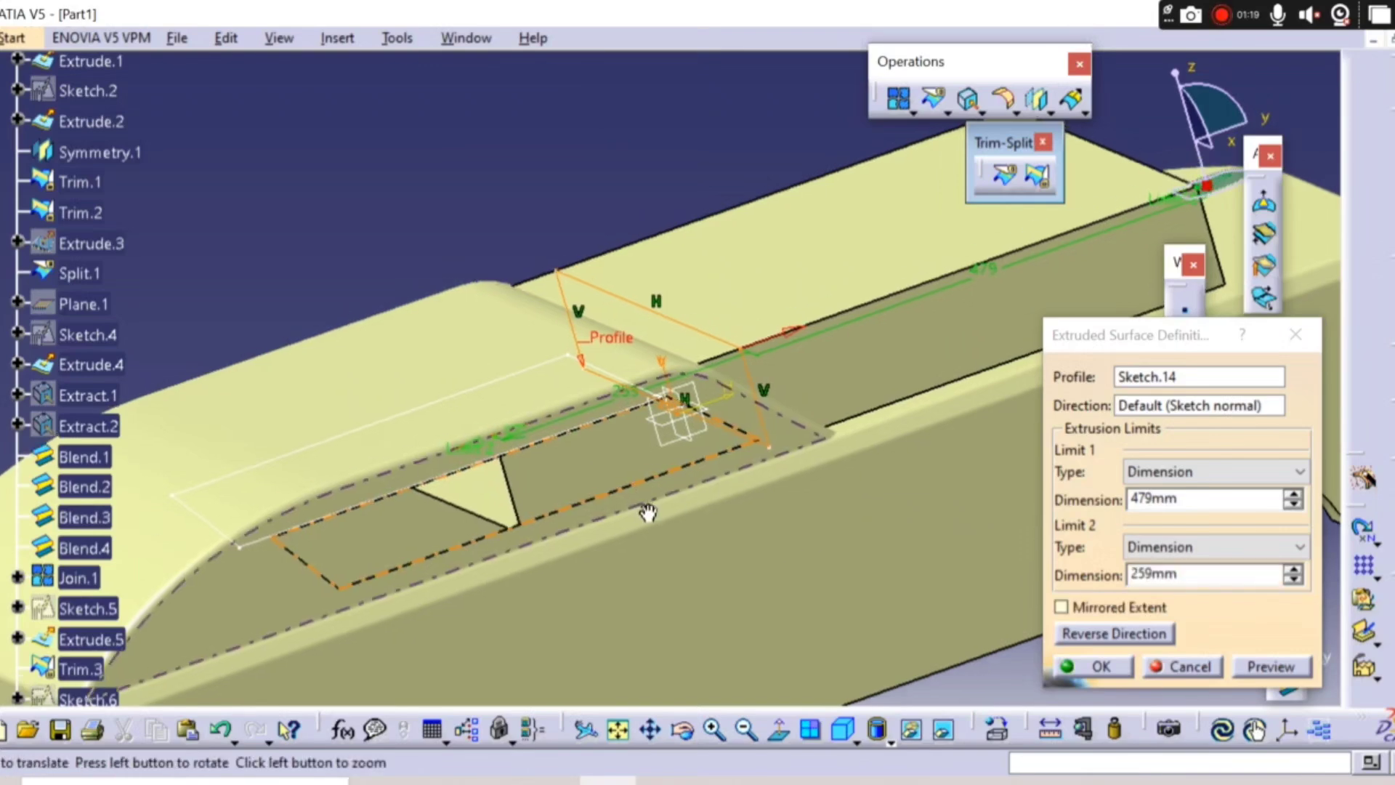
middle_drag(645, 508, 447, 532)
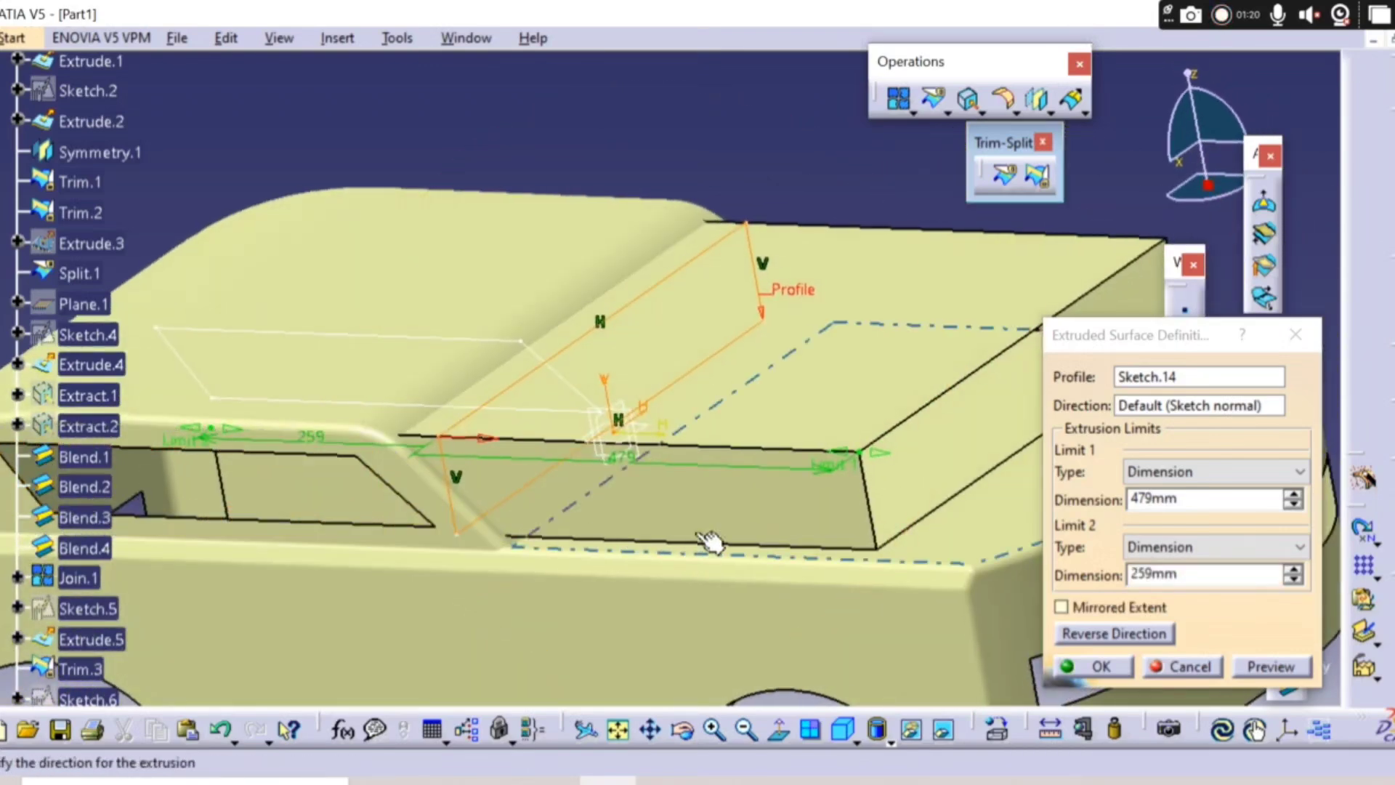
click(1083, 667)
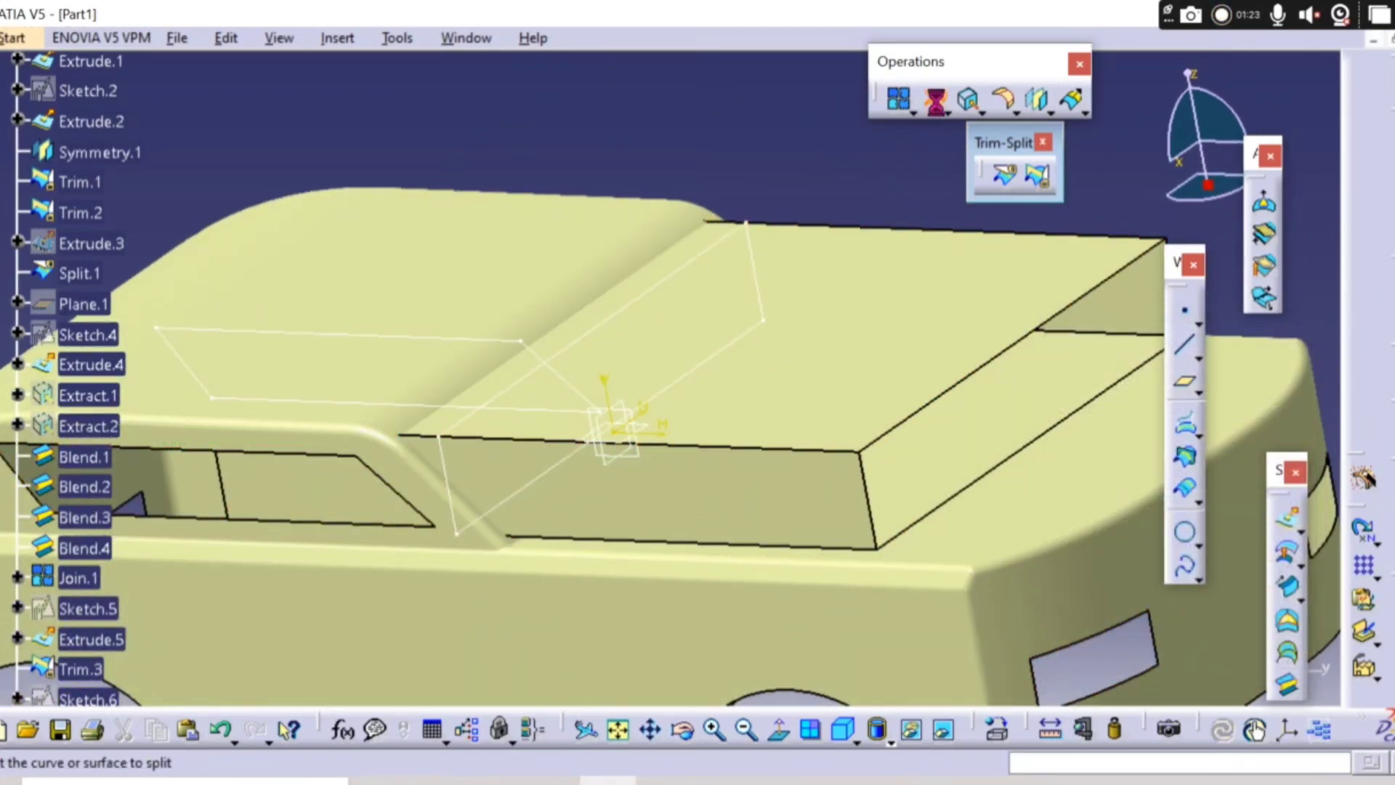
- Split the body with the windshield extrusion to cut the front window opening, and hide the extrusion
click(626, 456)
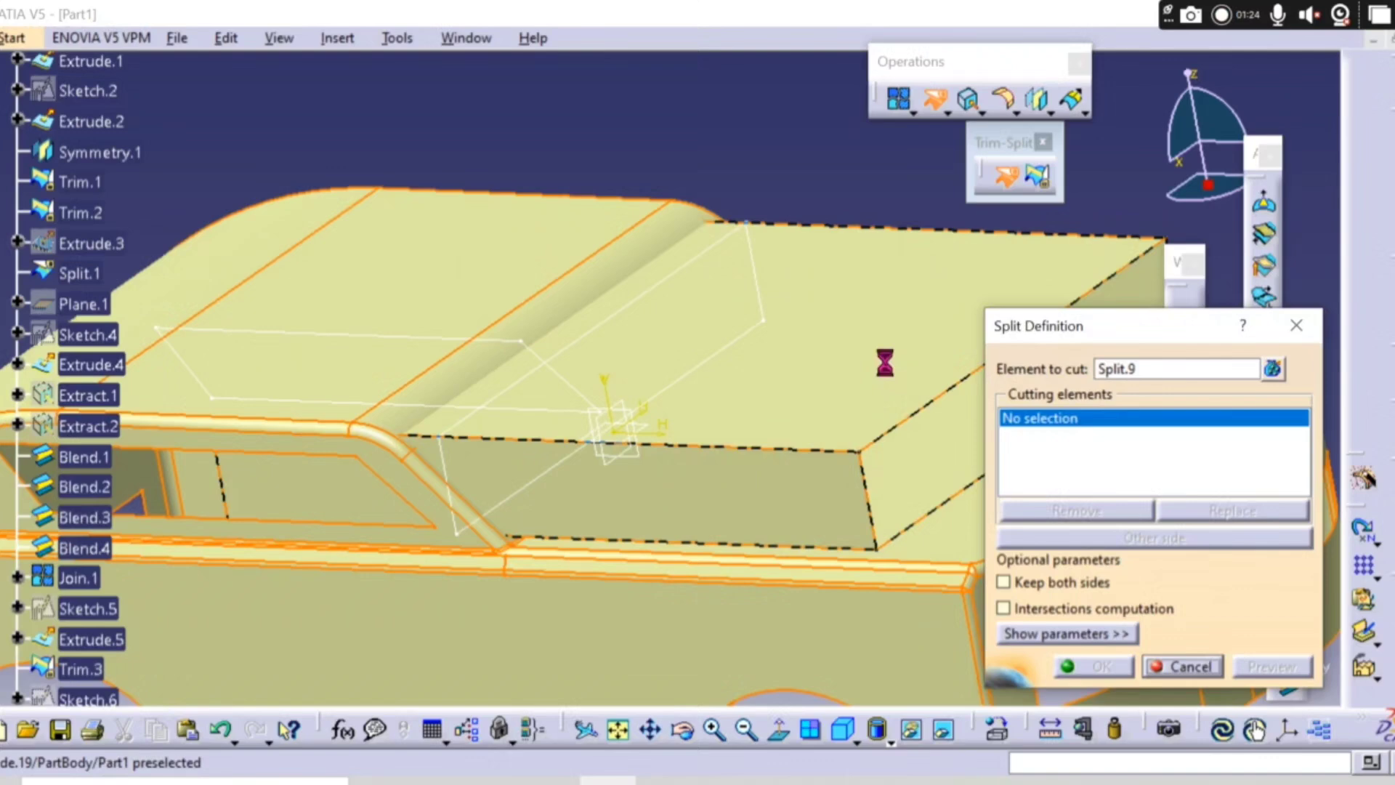
click(887, 400)
click(1087, 669)
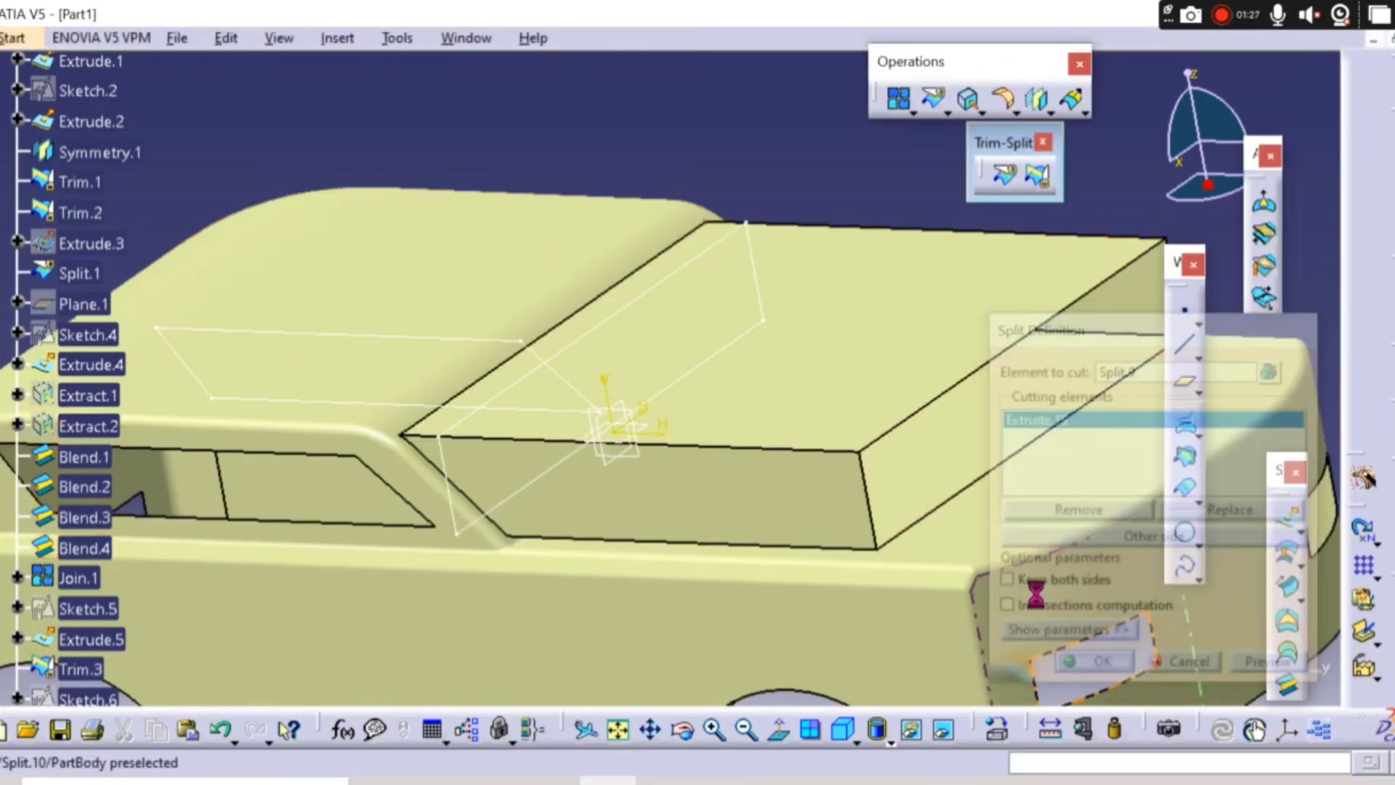
right_click(865, 298)
click(895, 372)
- Hide the windshield and side-window sketches
middle_drag(895, 372, 832, 517)
scroll(172, 377, down, 15)
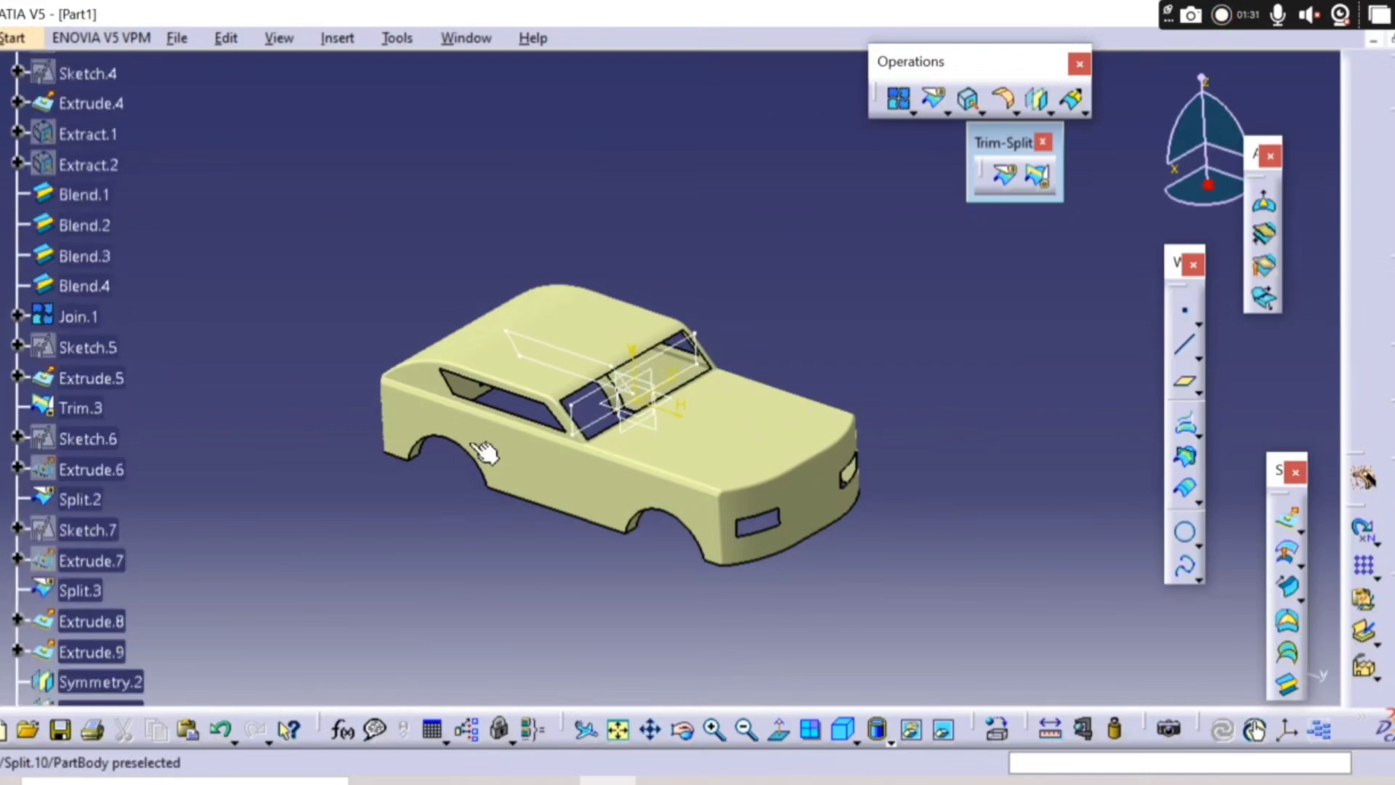
scroll(109, 459, up, 5)
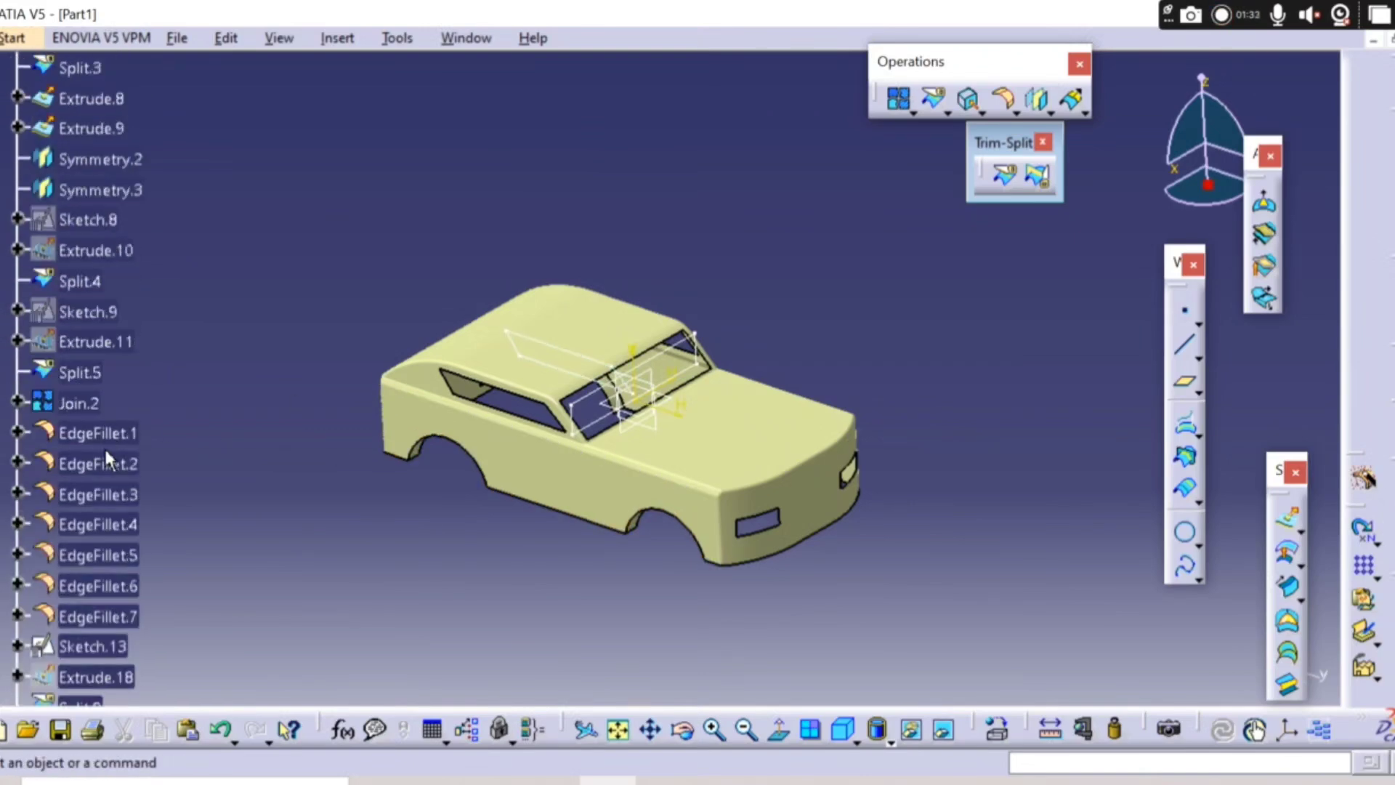
scroll(102, 348, down, 5)
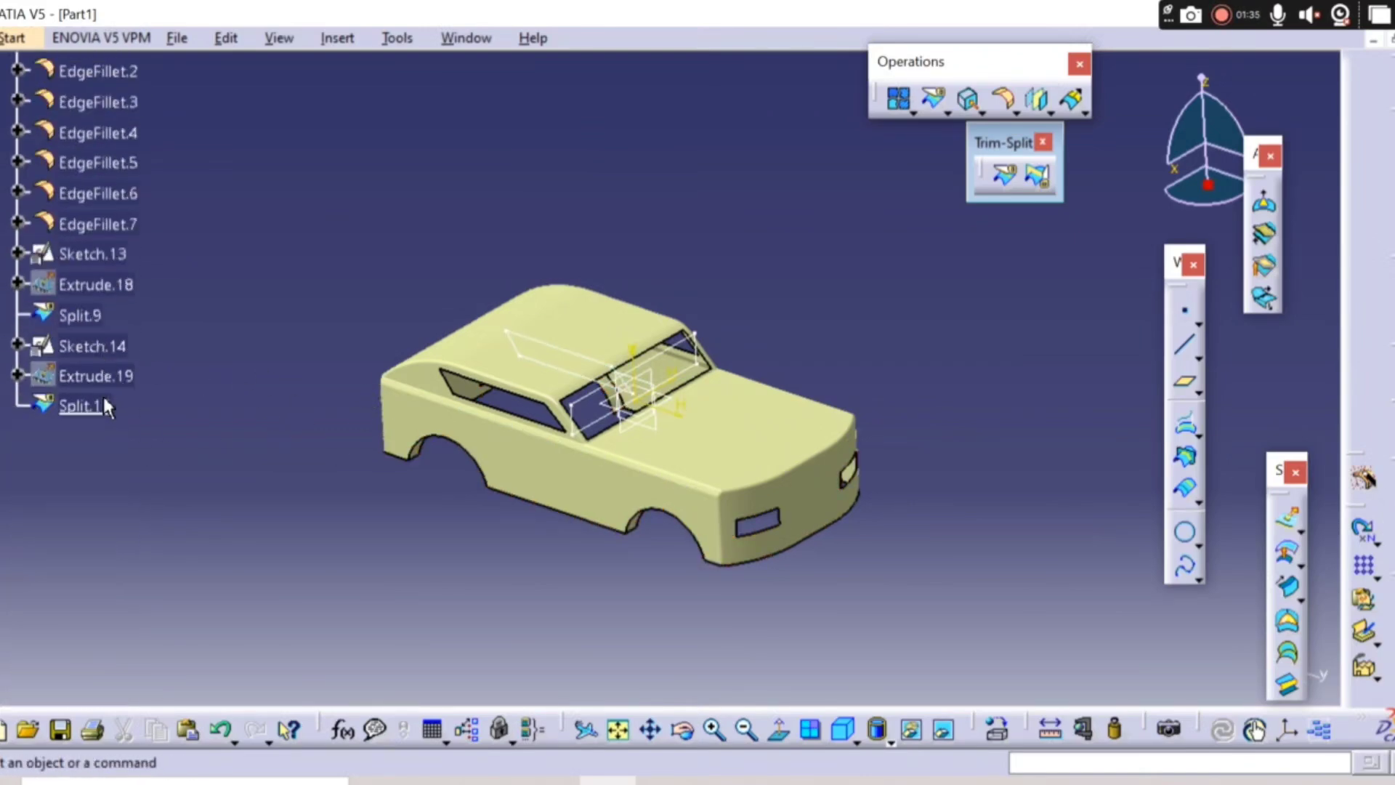
scroll(109, 435, up, 2)
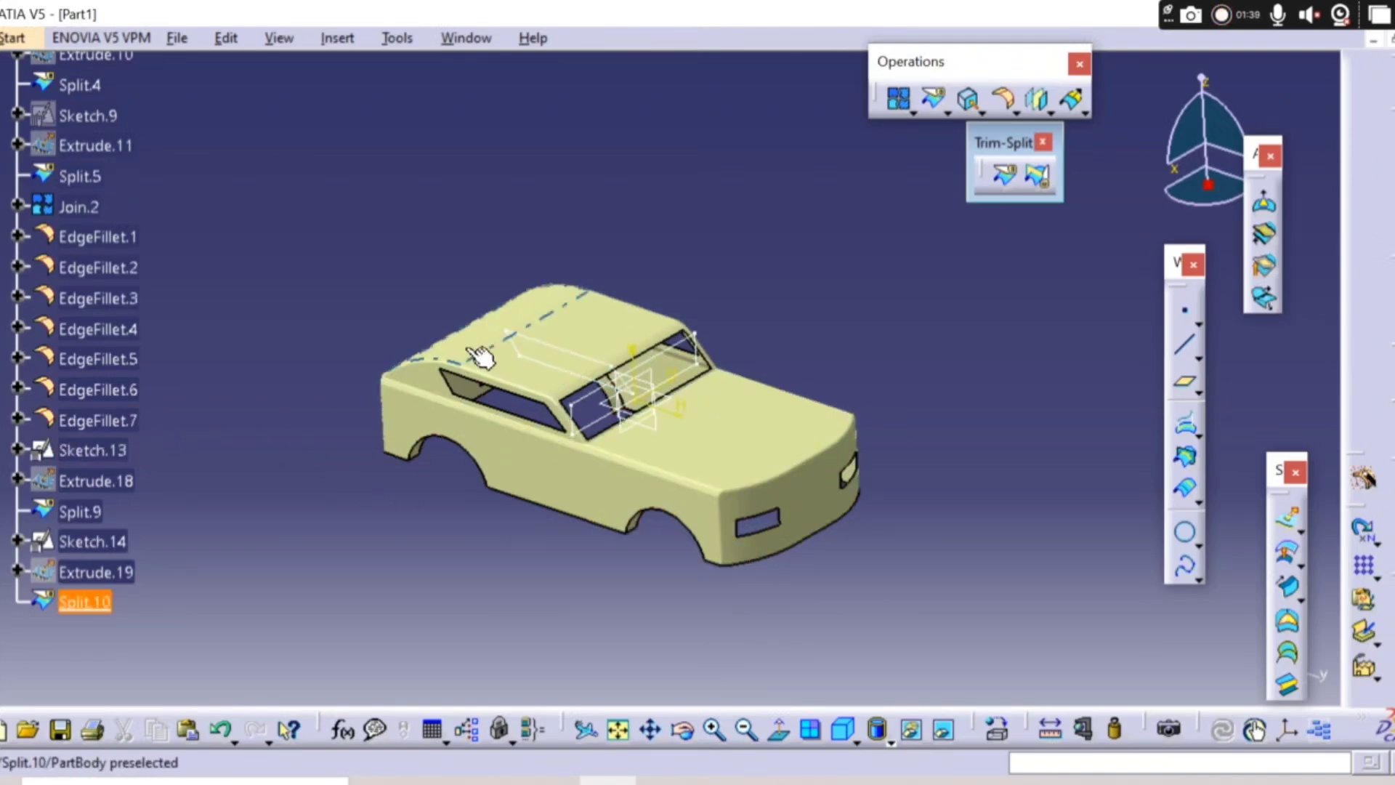
right_click(578, 429)
click(643, 377)
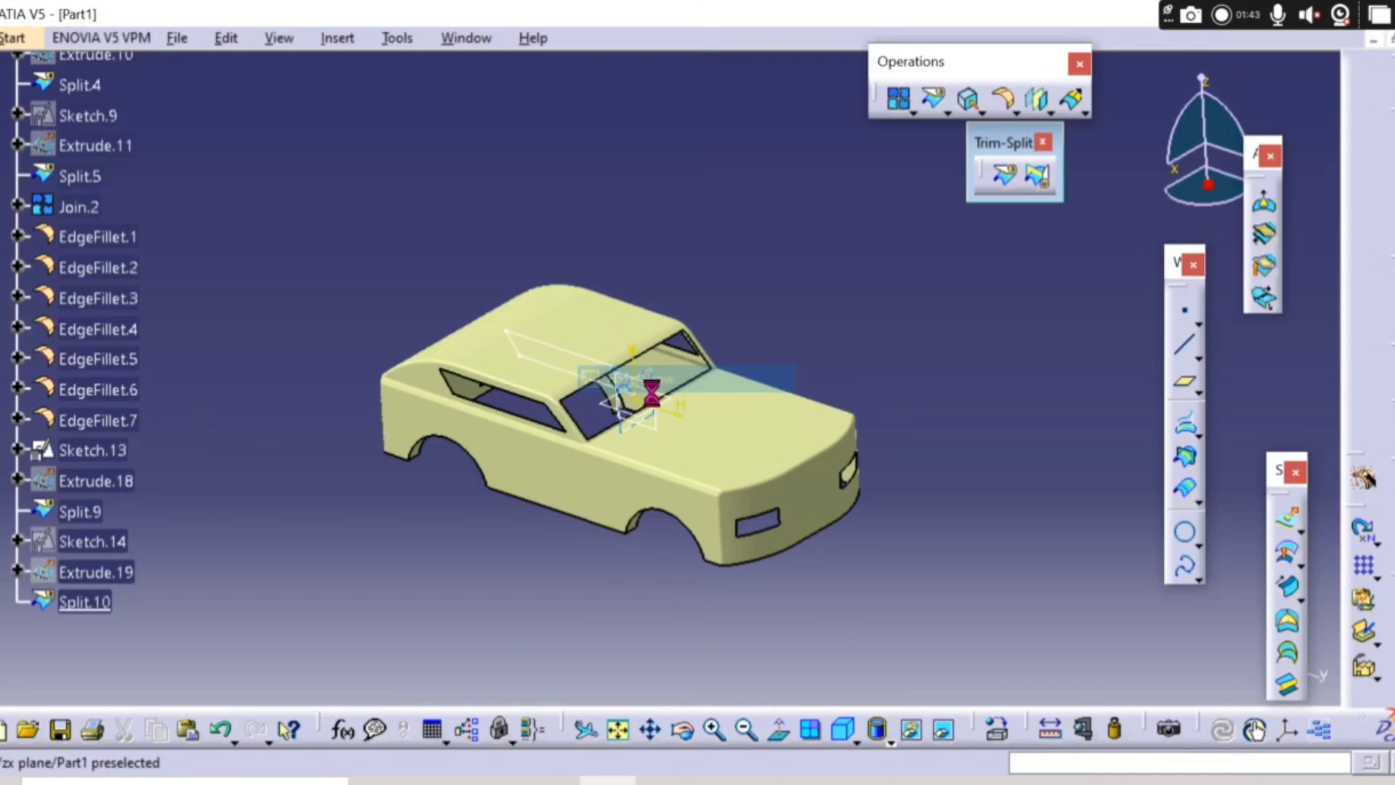
right_click(578, 367)
click(643, 374)
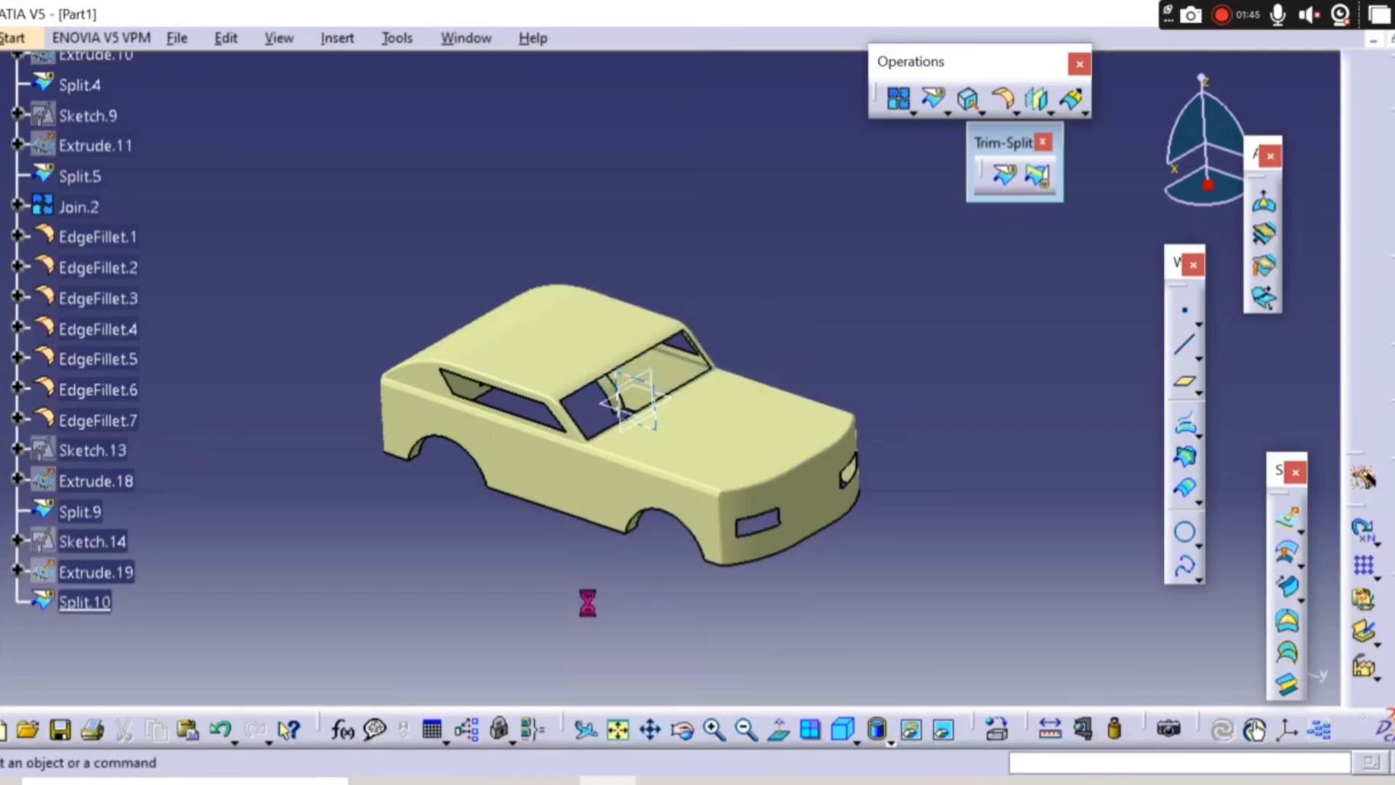
scroll(134, 336, up, 10)
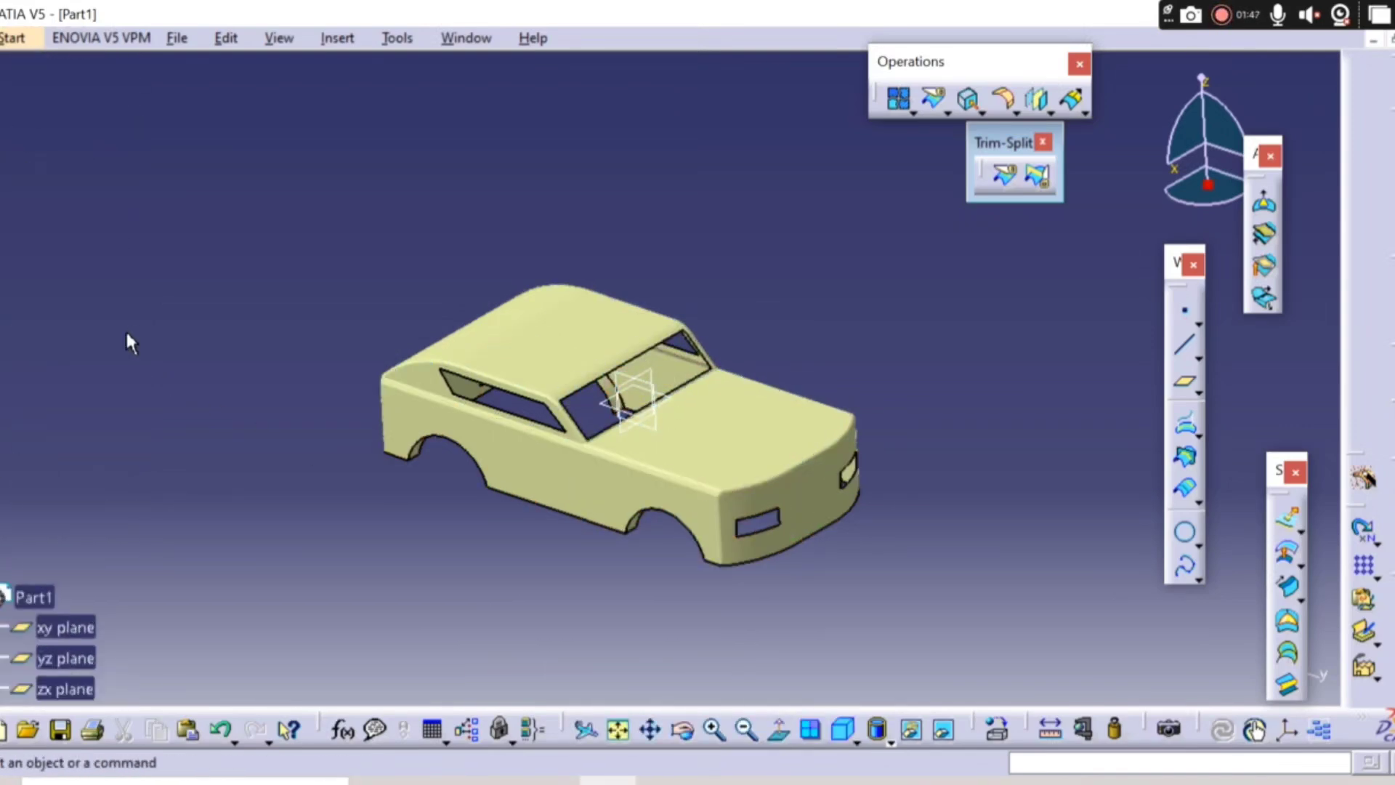
- Hide the xy, yz and zx reference planes
scroll(112, 332, down, 3)
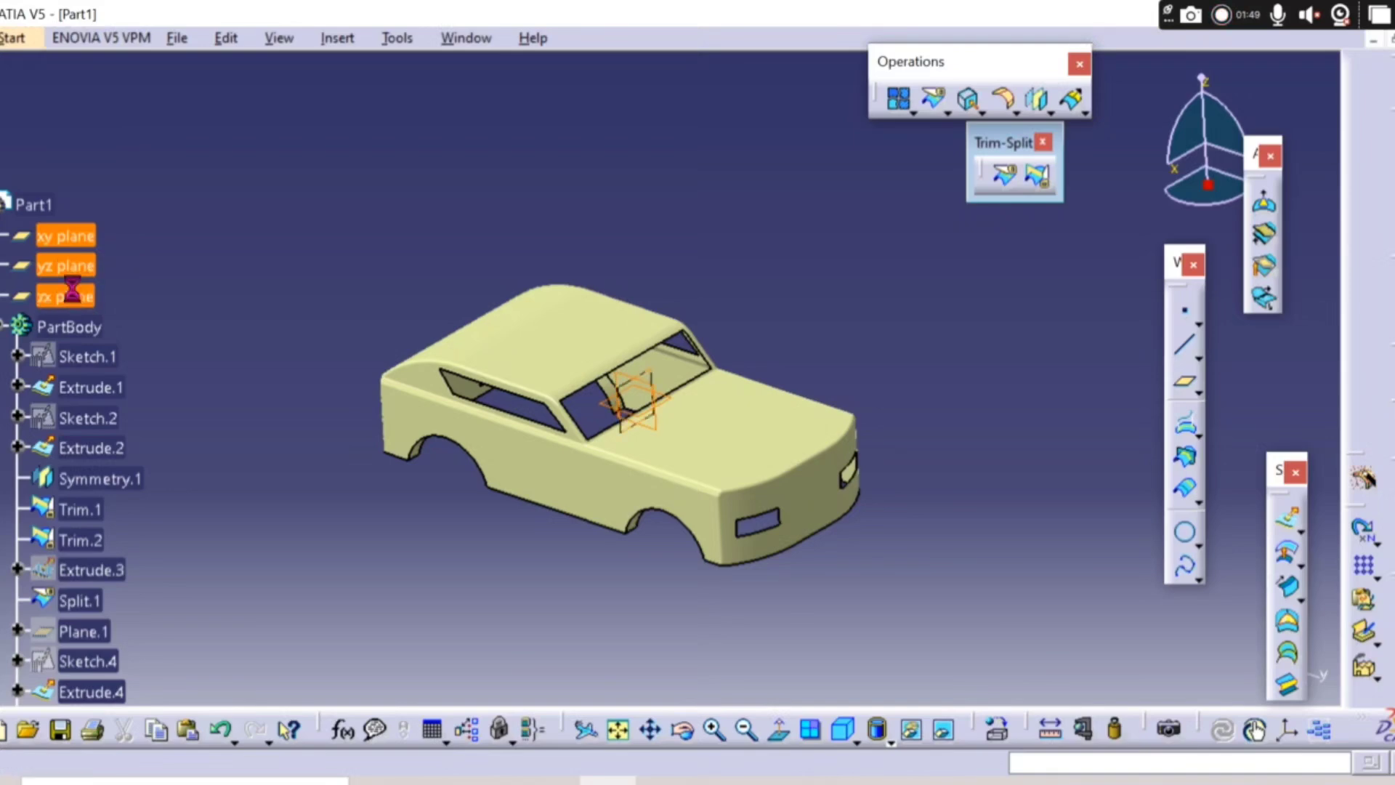
right_click(72, 291)
click(124, 352)
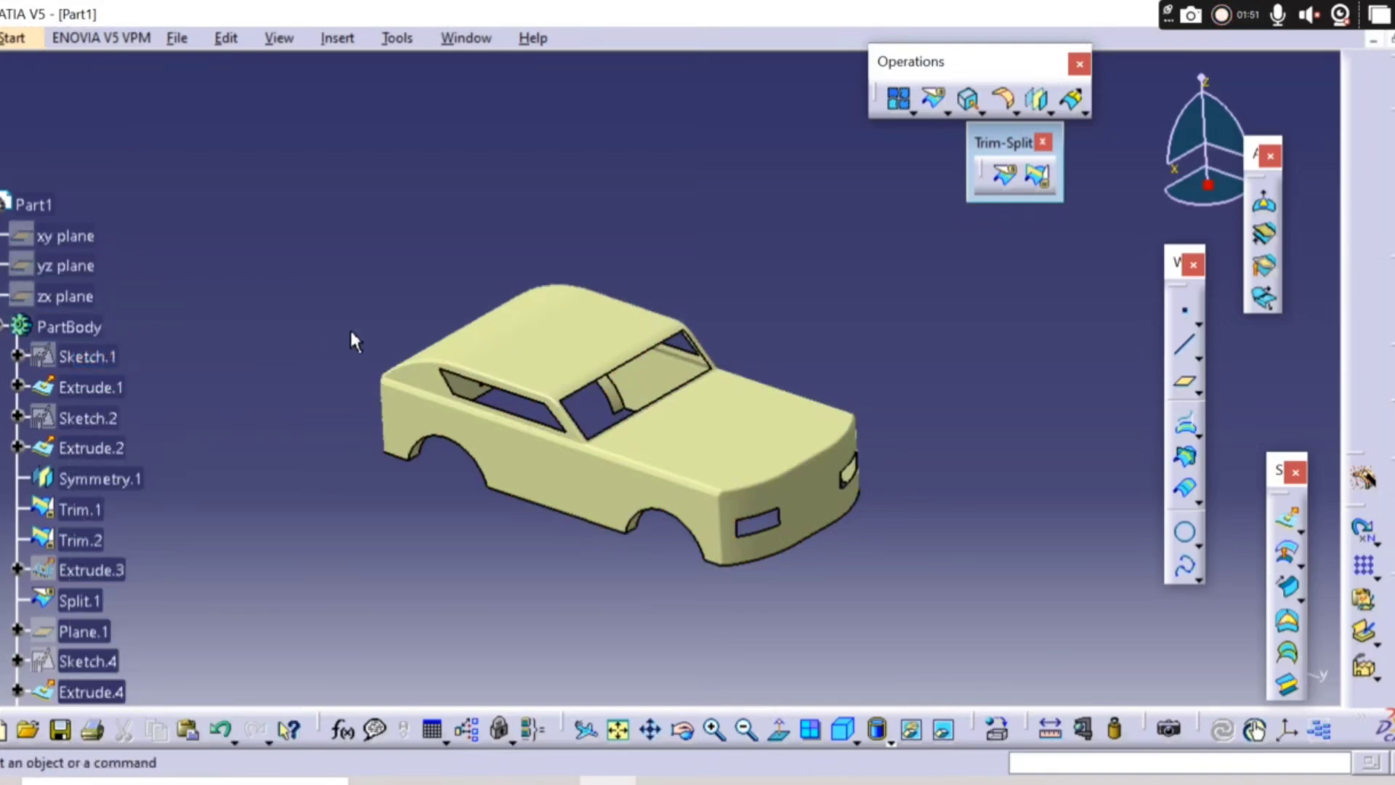
- Move the floating Operations and Trim-Split palettes farther away from the car model
drag(959, 79, 1284, 92)
click(1173, 126)
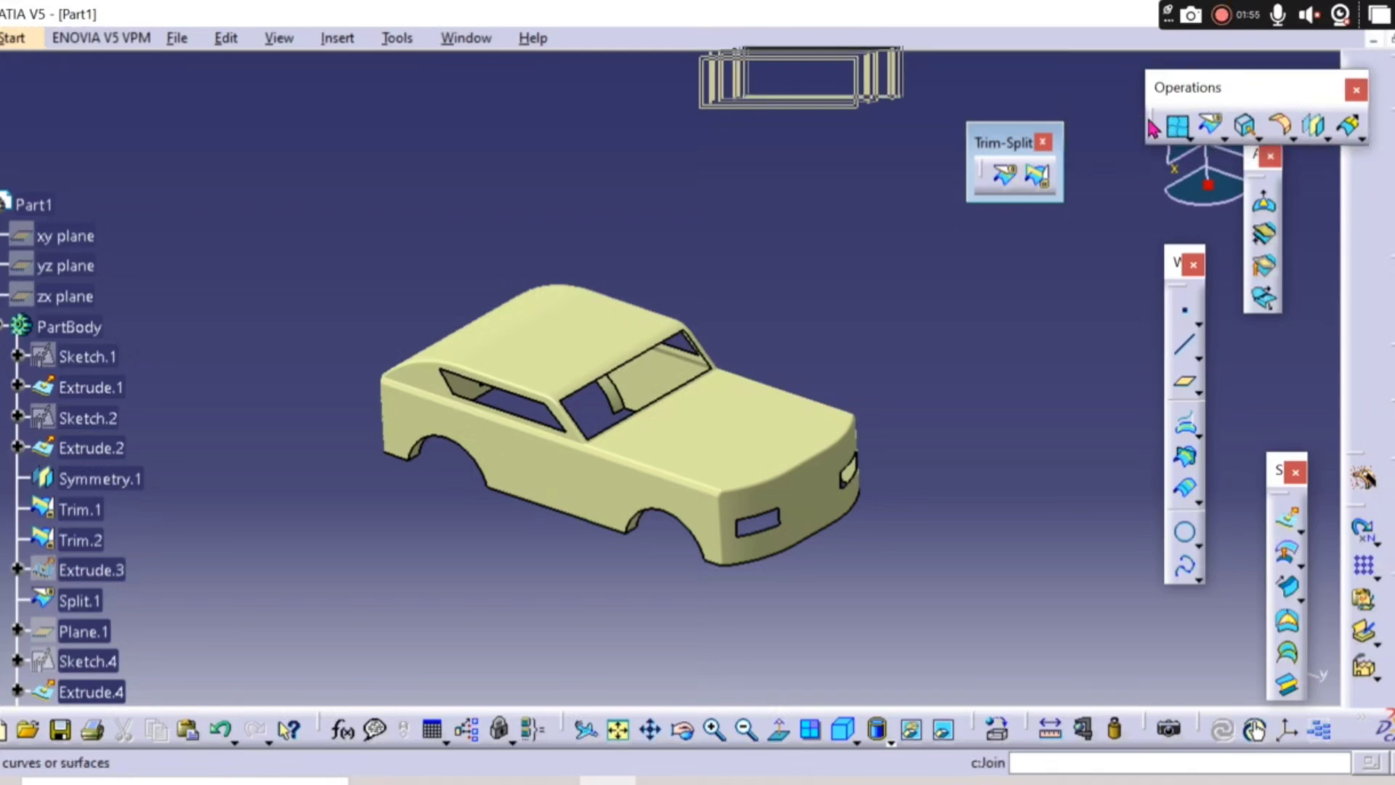
drag(1016, 140, 1187, 191)
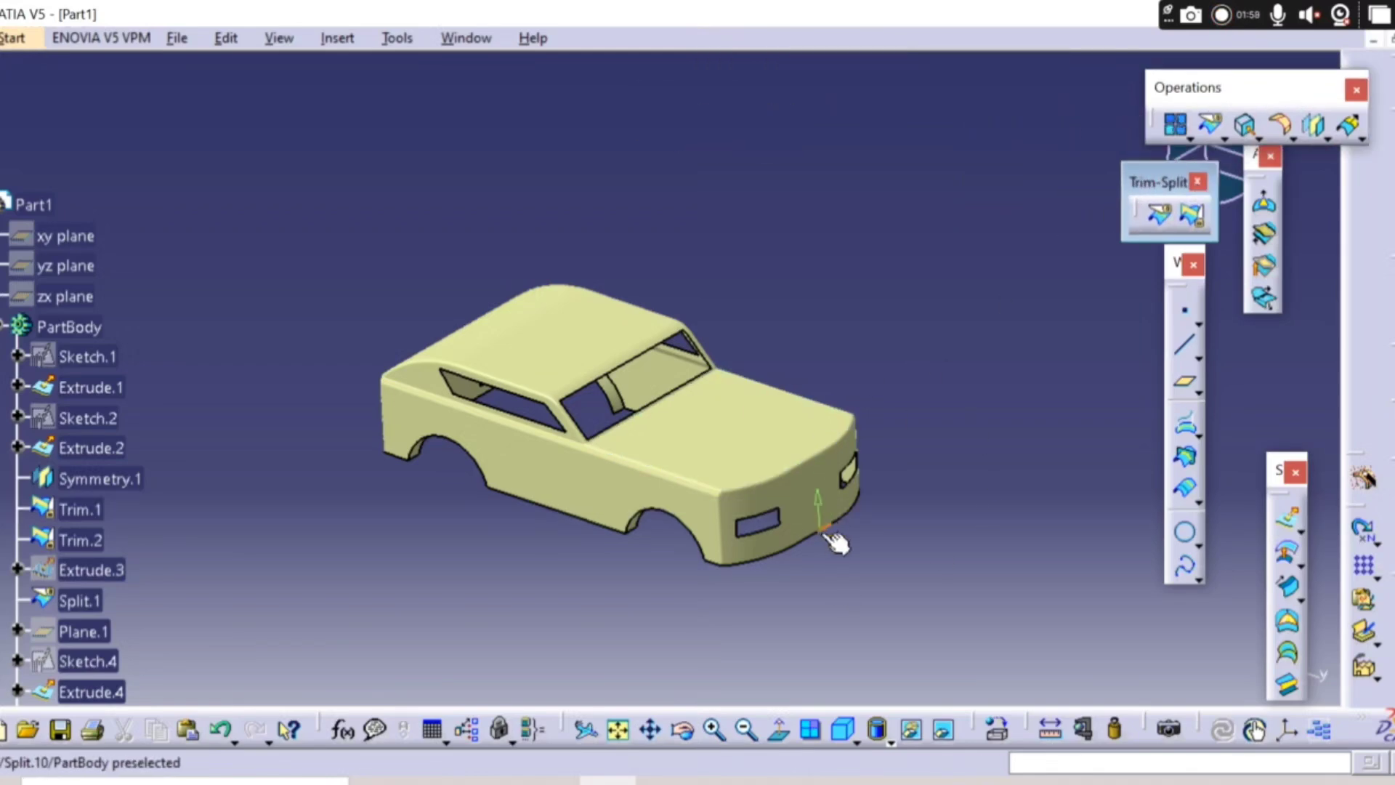
- Set the fill color of the finished car body, Split.10, to orange in its graphic properties
ctrl+middle_drag(837, 542, 756, 458)
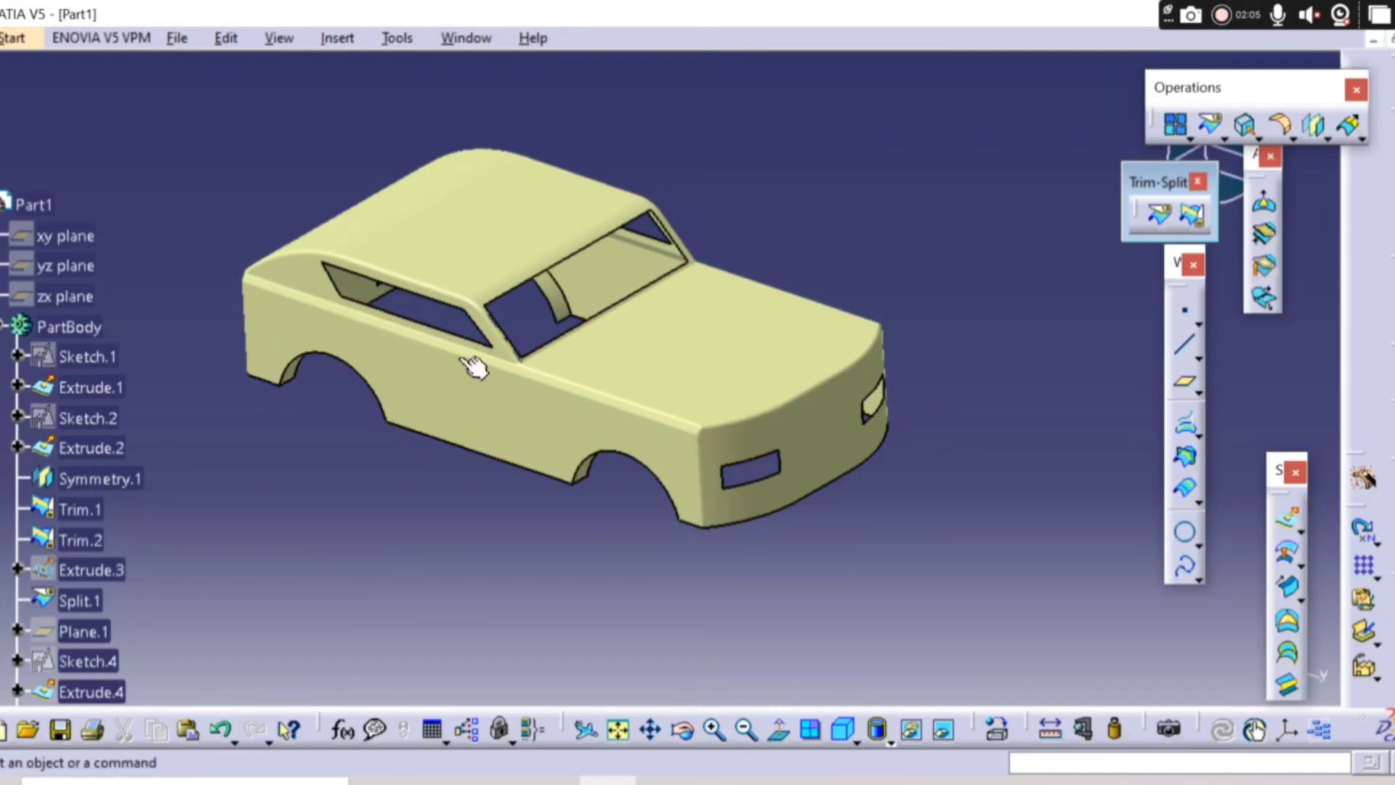
scroll(91, 442, down, 12)
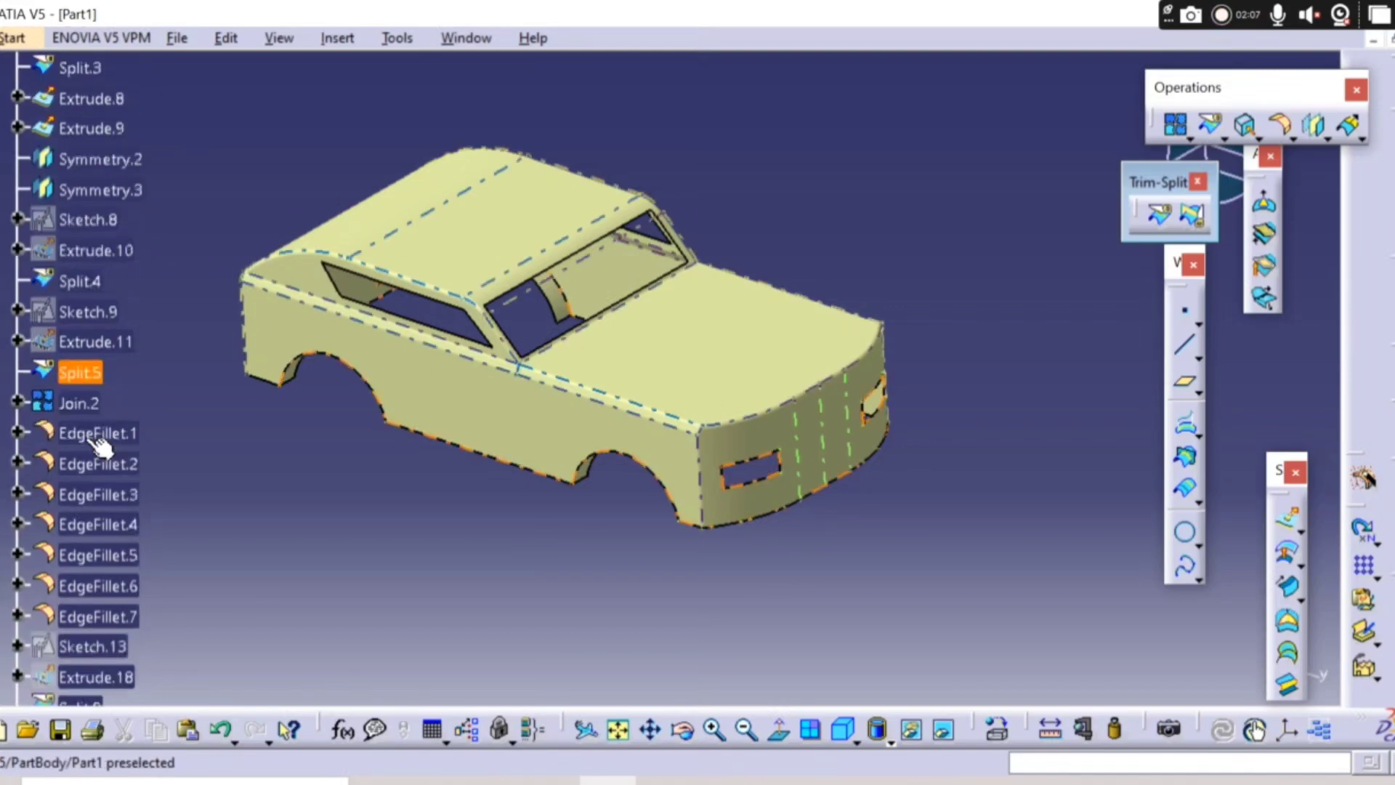
scroll(95, 445, down, 4)
right_click(72, 405)
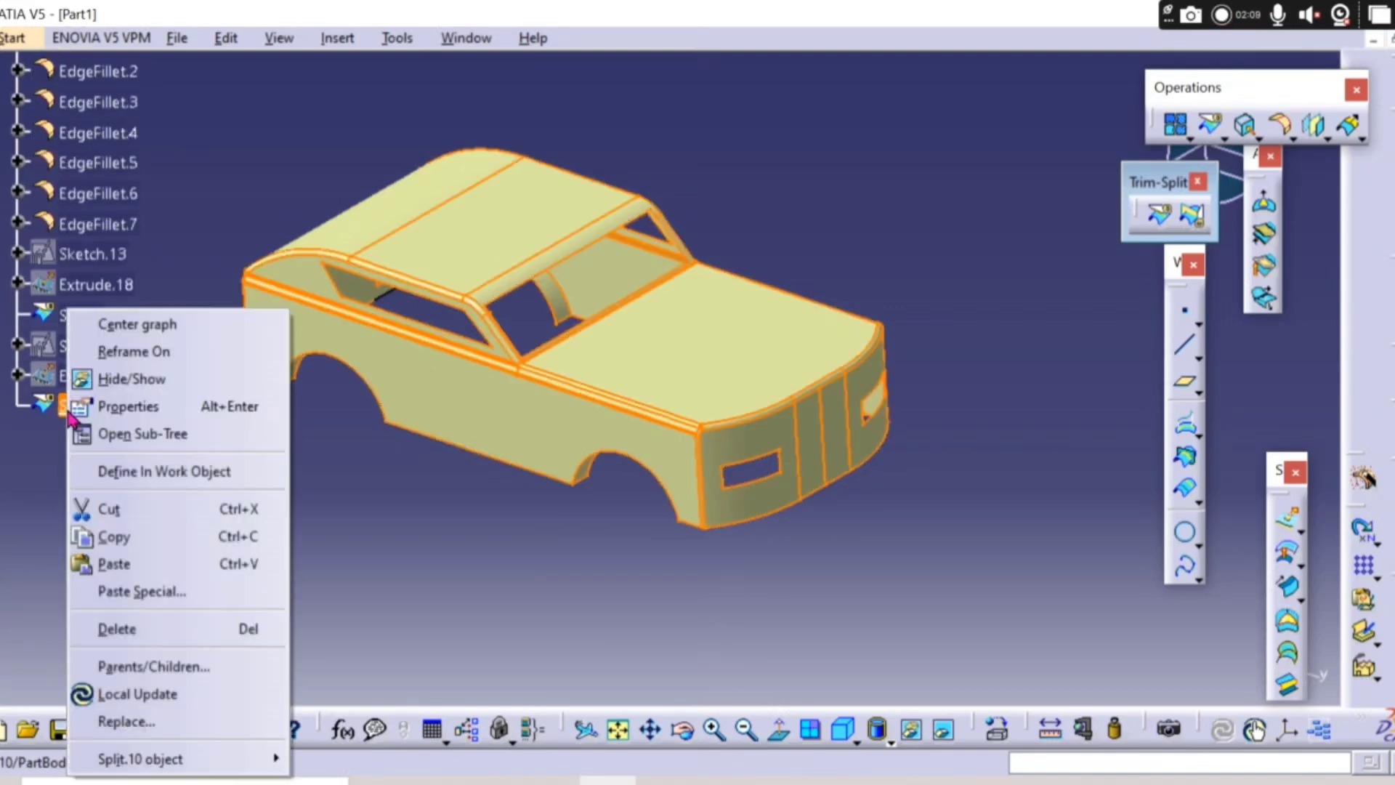
click(156, 406)
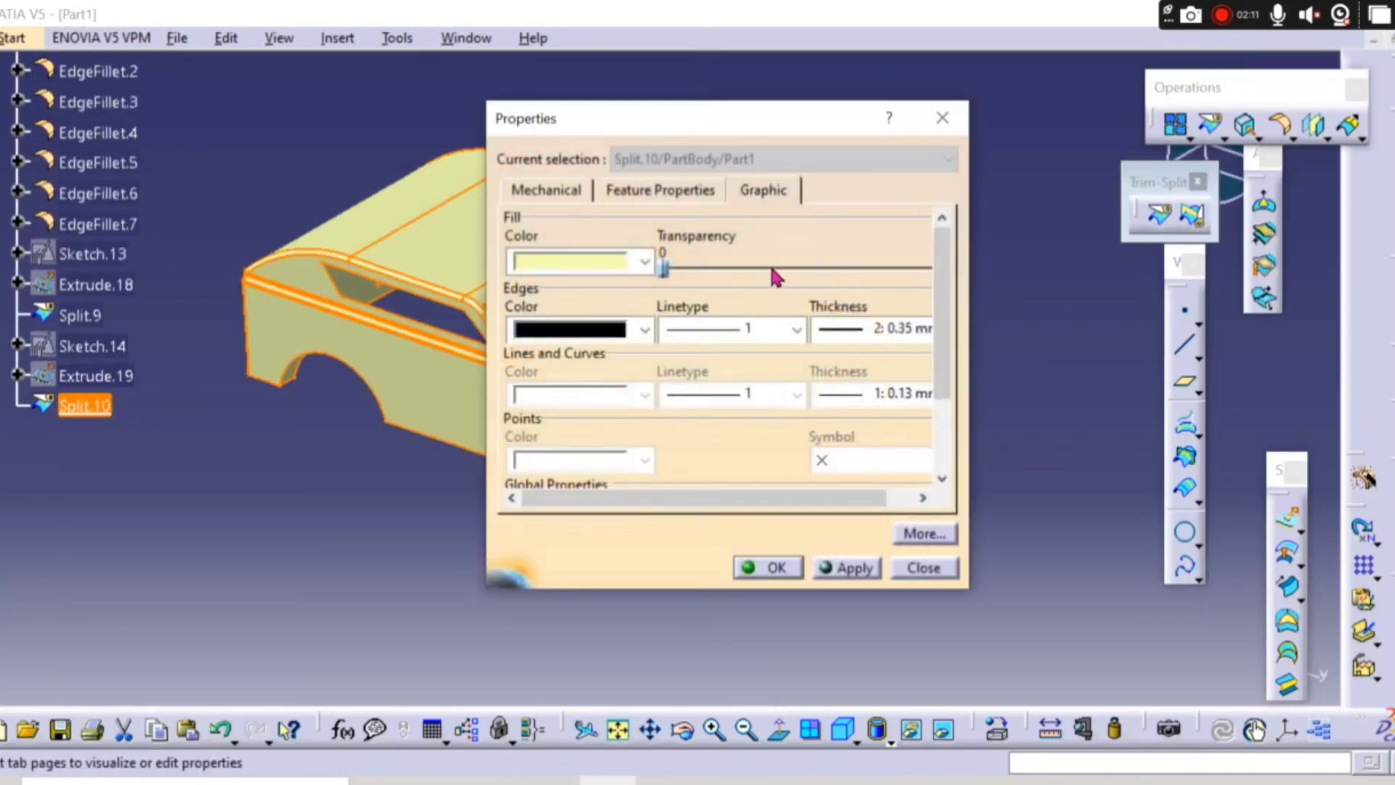
click(643, 260)
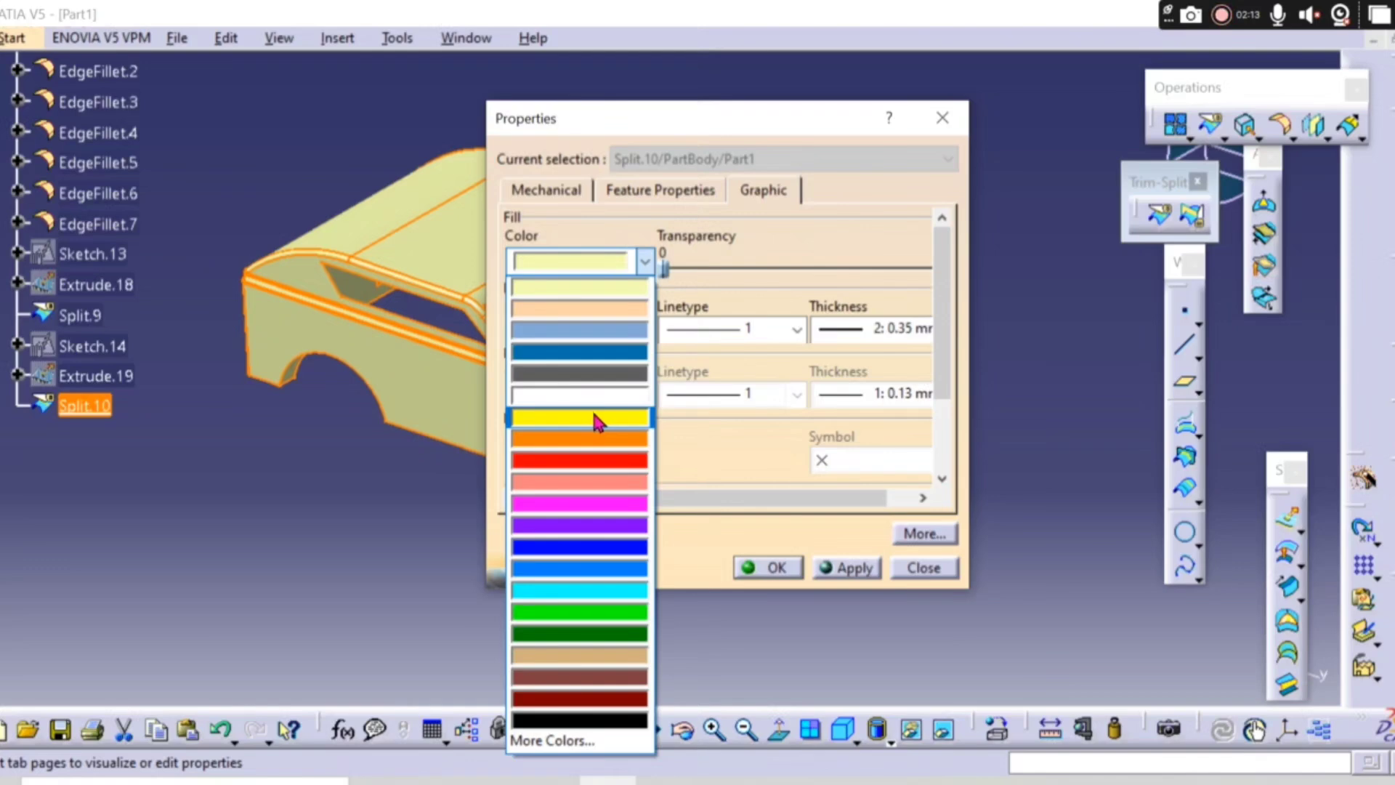
click(600, 438)
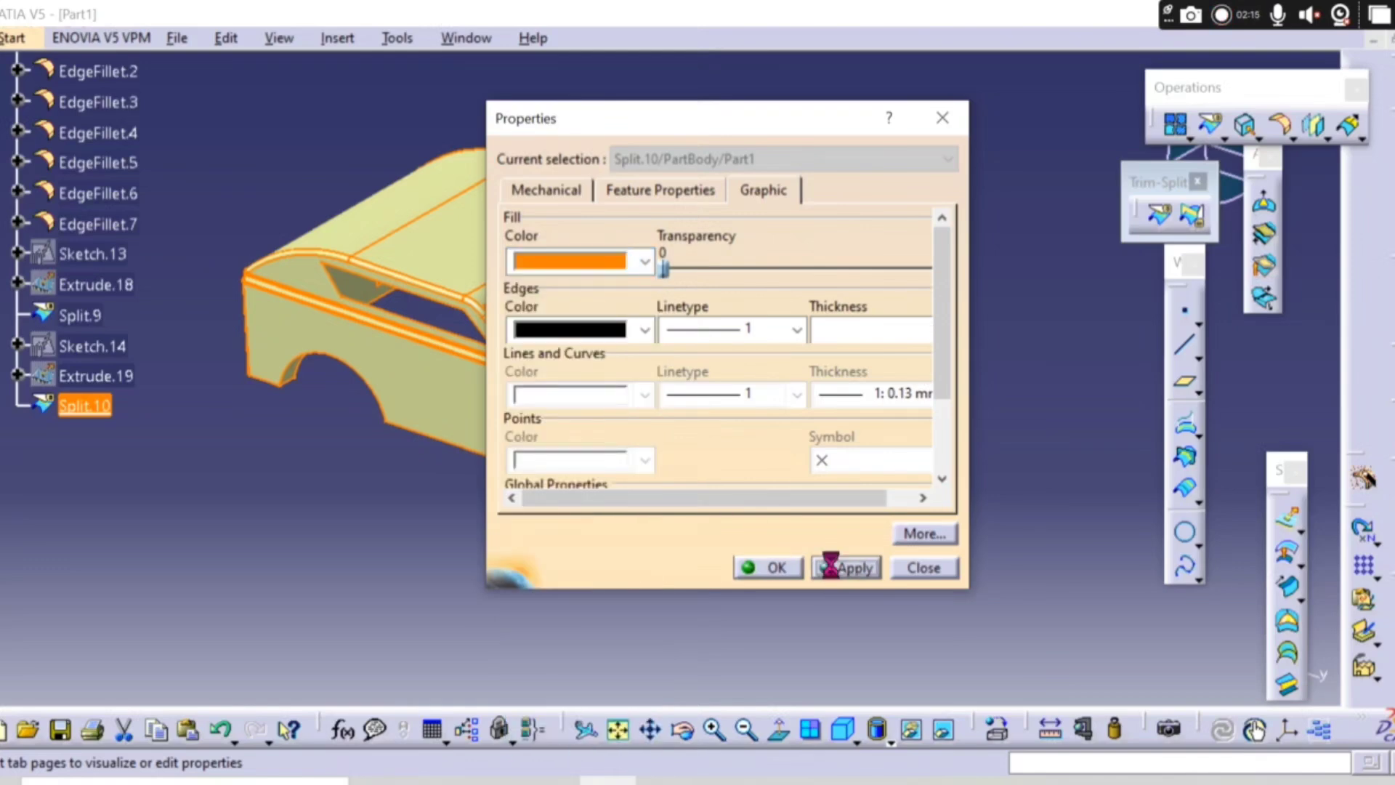
- Change the body's fill color to a muted blue-violet from the extended basic colors, and inspect the car from the side and rear
click(643, 262)
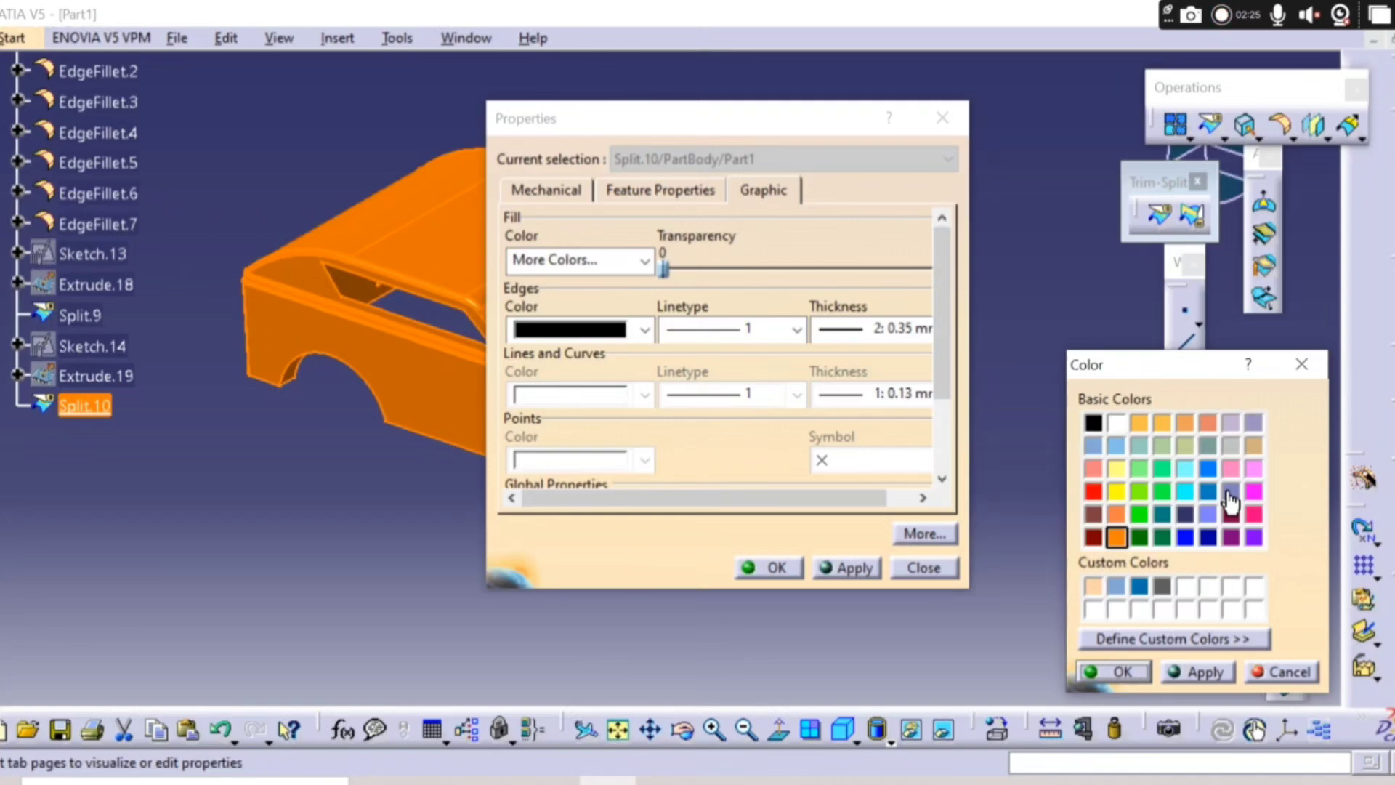
click(1134, 672)
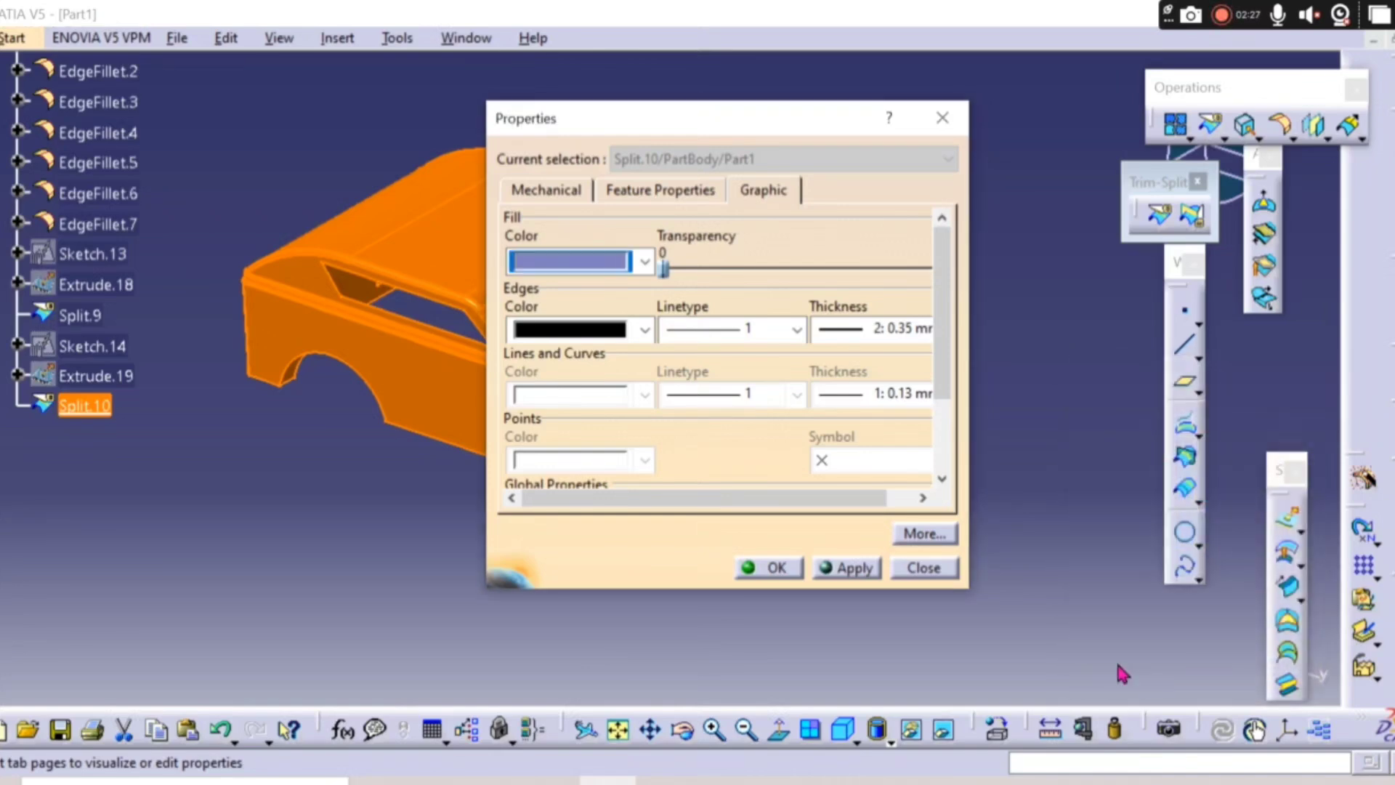
click(778, 568)
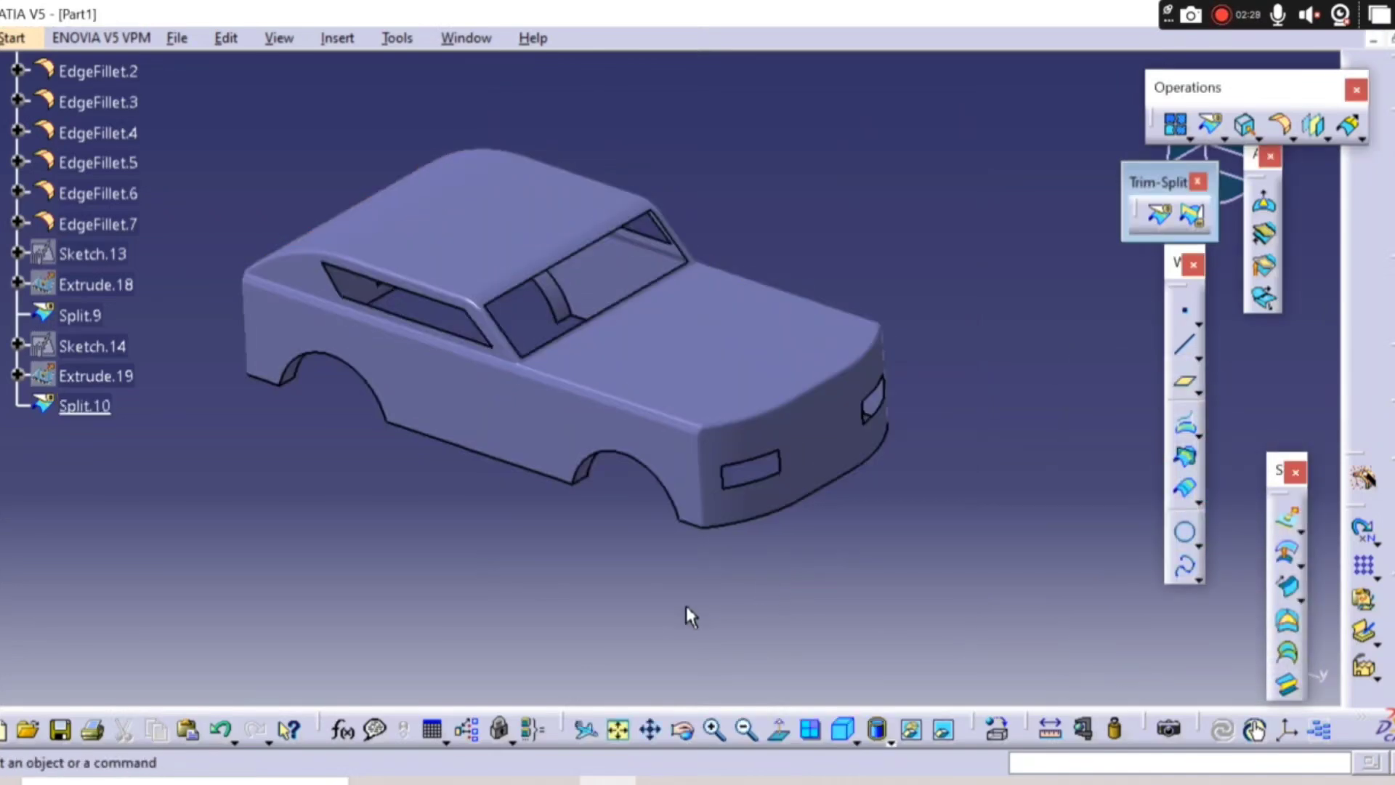
middle_drag(508, 595, 622, 482)
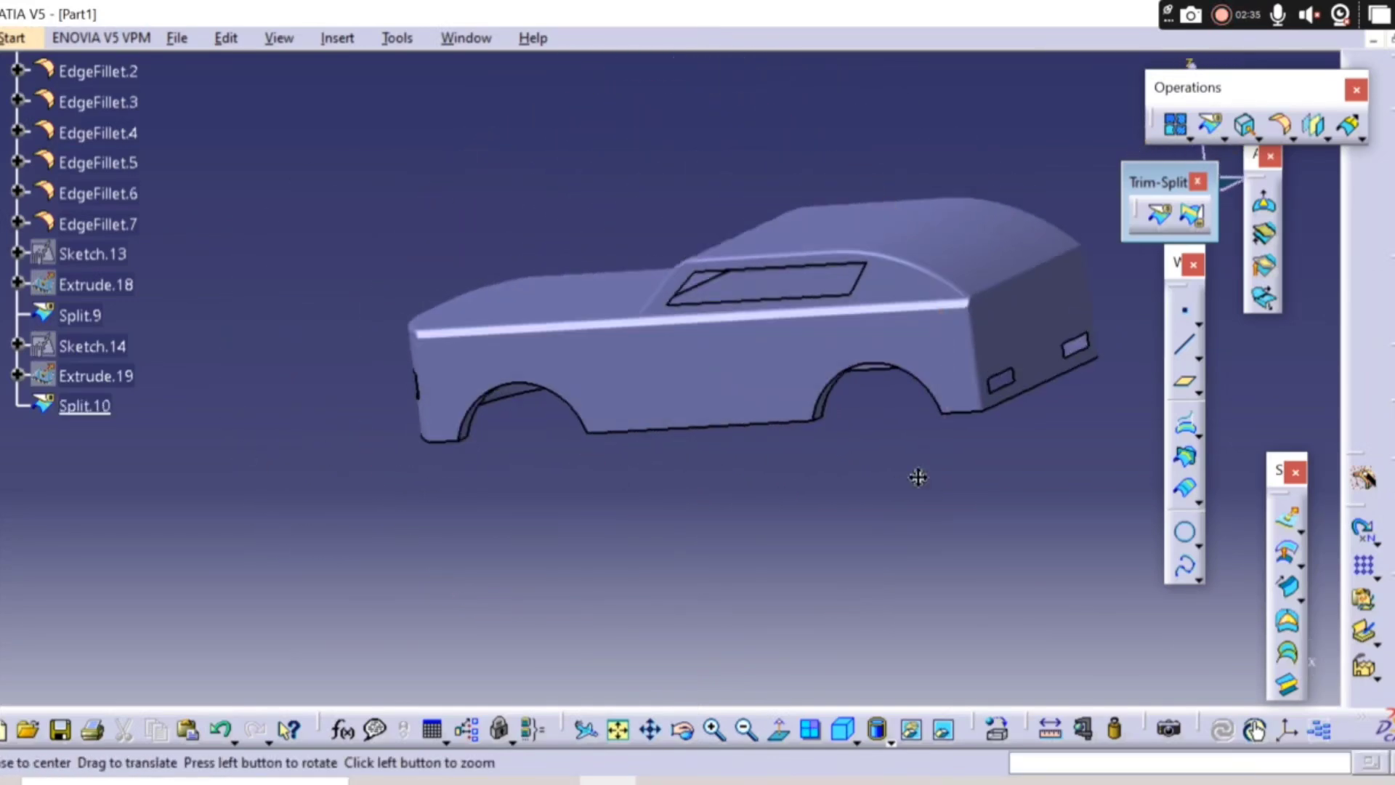